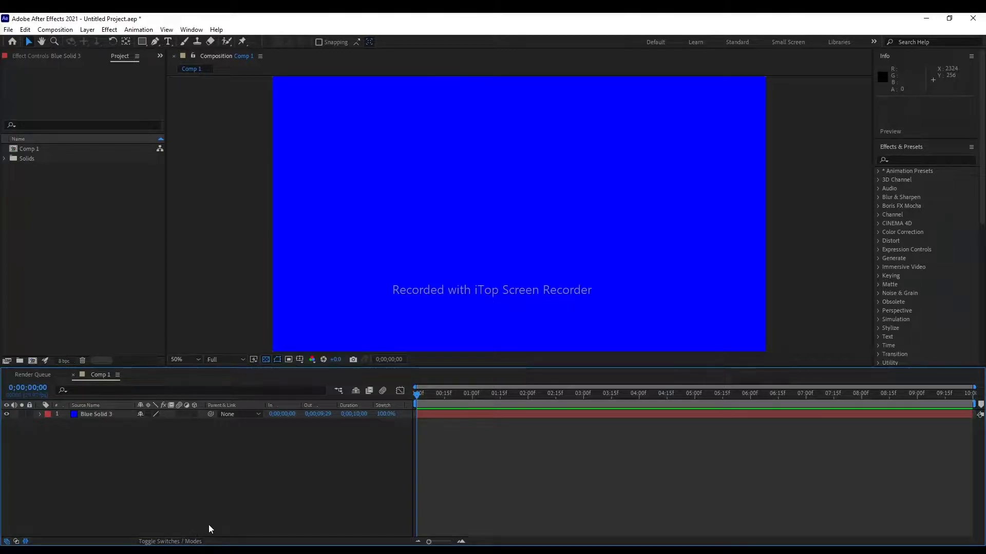
Filter Effects & Presets with the recent term 'fra' and drag Fractal Noise onto Blue Solid 3.
left_click(914, 160)
type("fre")
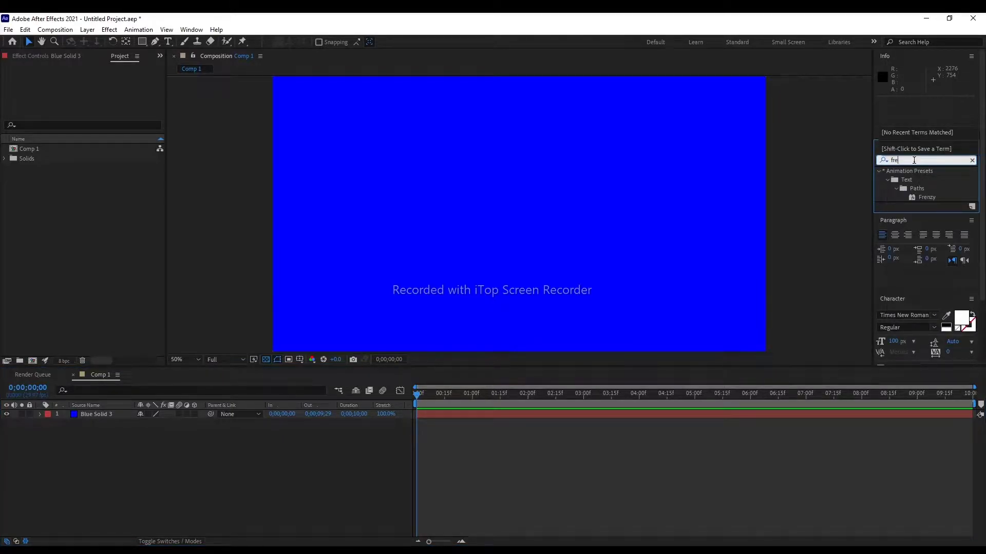
scroll(934, 183, "down", 1)
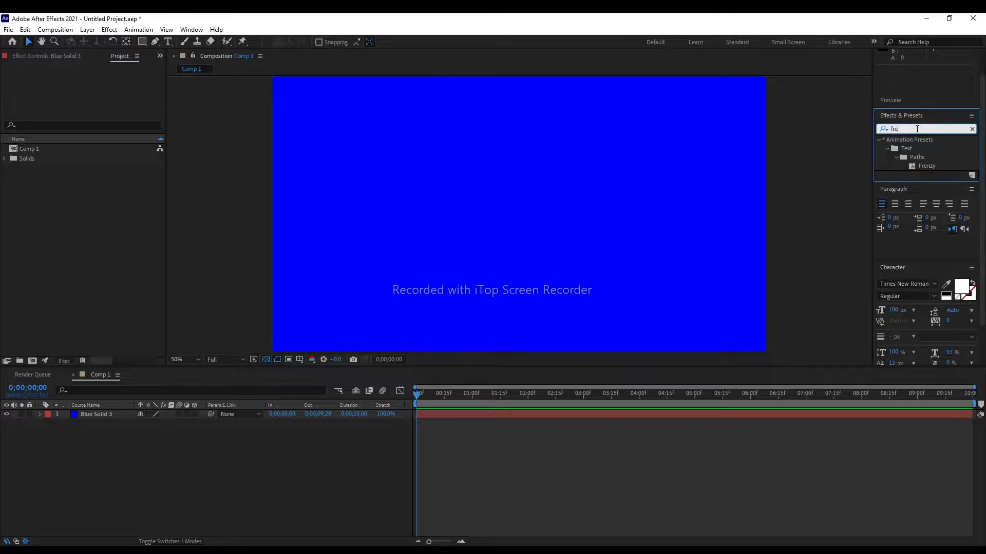
key("BackSpace")
key("BackSpace")
key("BackSpace")
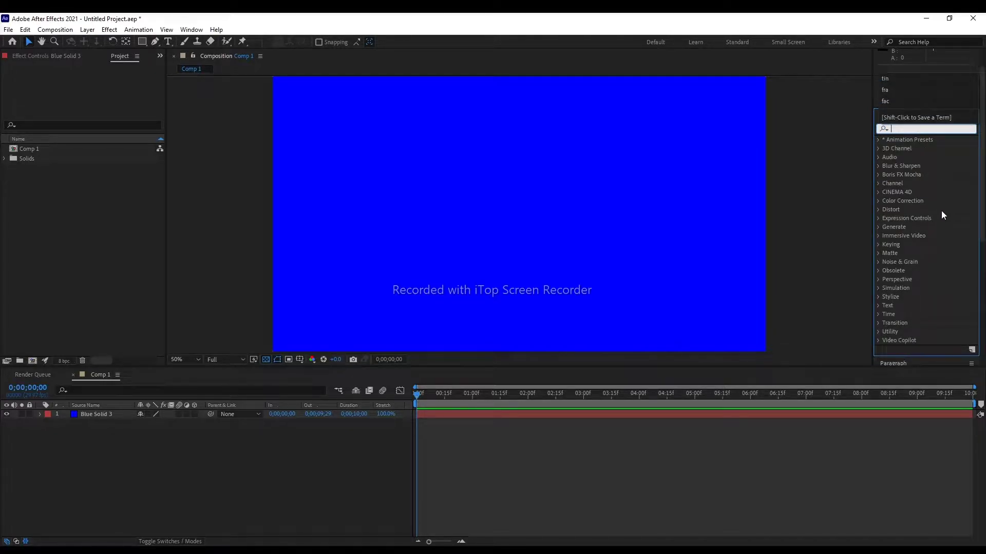
scroll(942, 215, "up", 1)
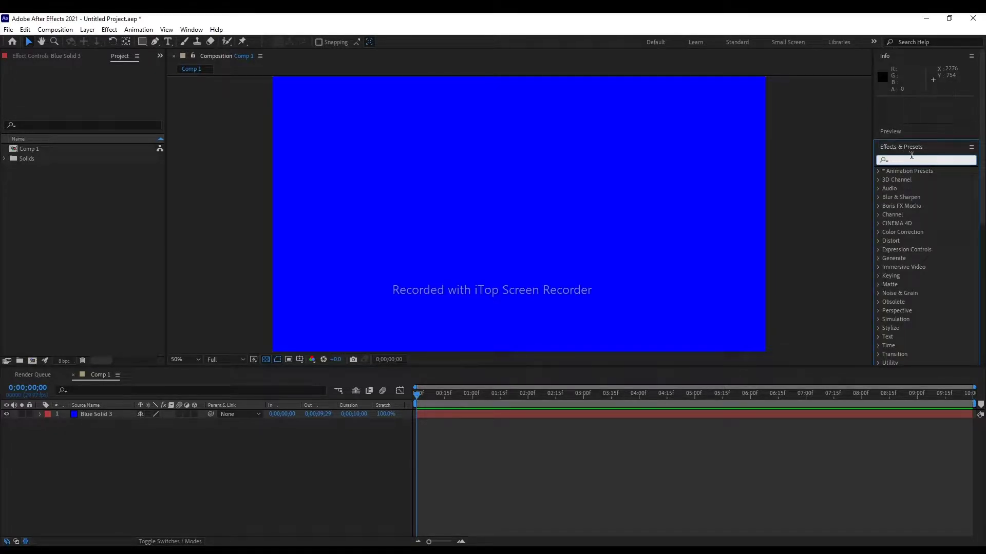
left_click(898, 163)
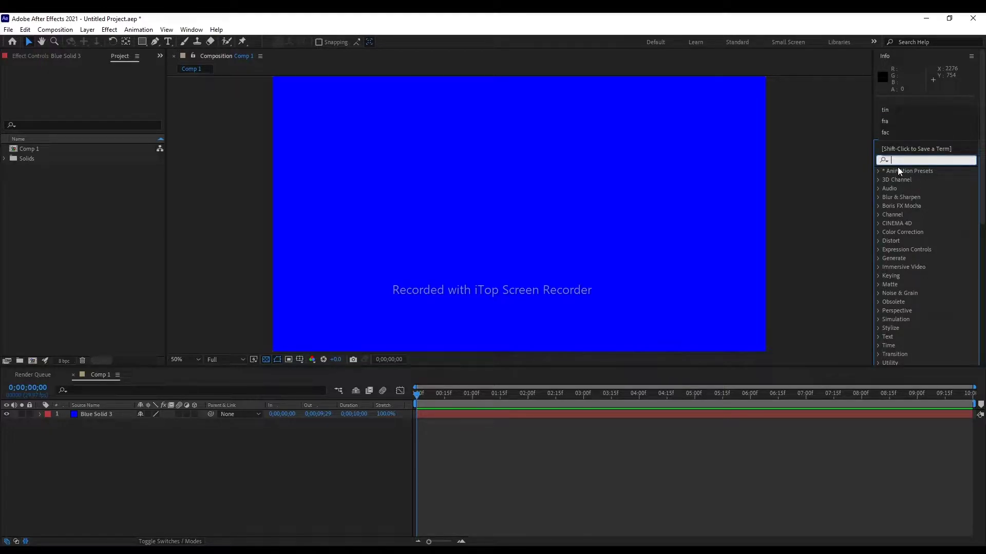
left_click(901, 122)
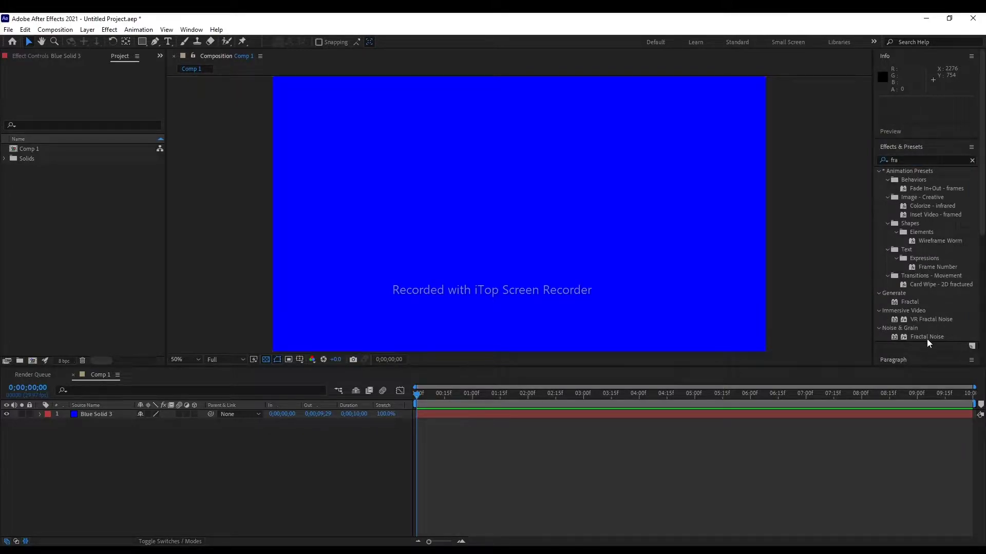
mouse_move(926, 337)
left_mouse_down()
mouse_move(638, 422)
mouse_move(638, 414)
left_mouse_up()
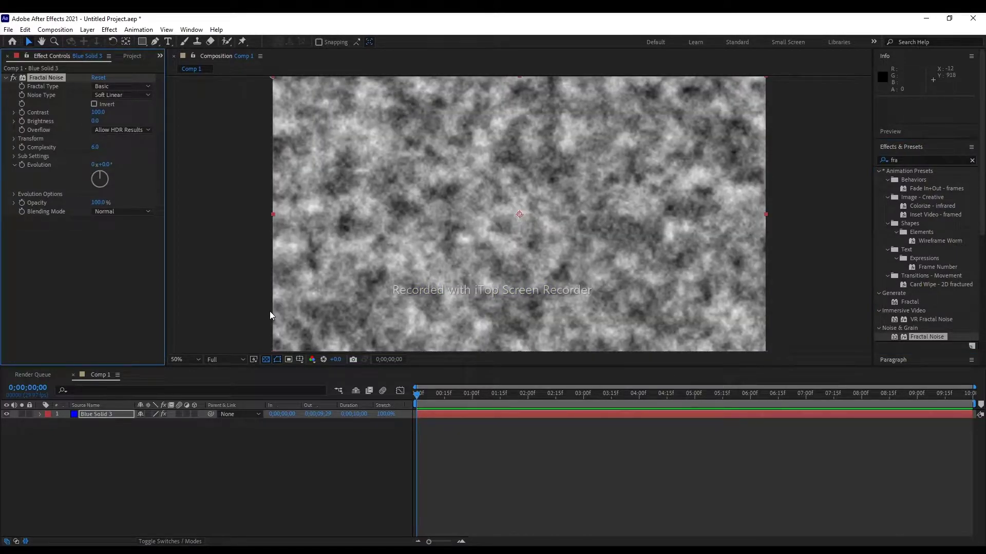
Set Fractal Noise's Fractal Type to Strings and Noise Type to Block.
left_click(120, 87)
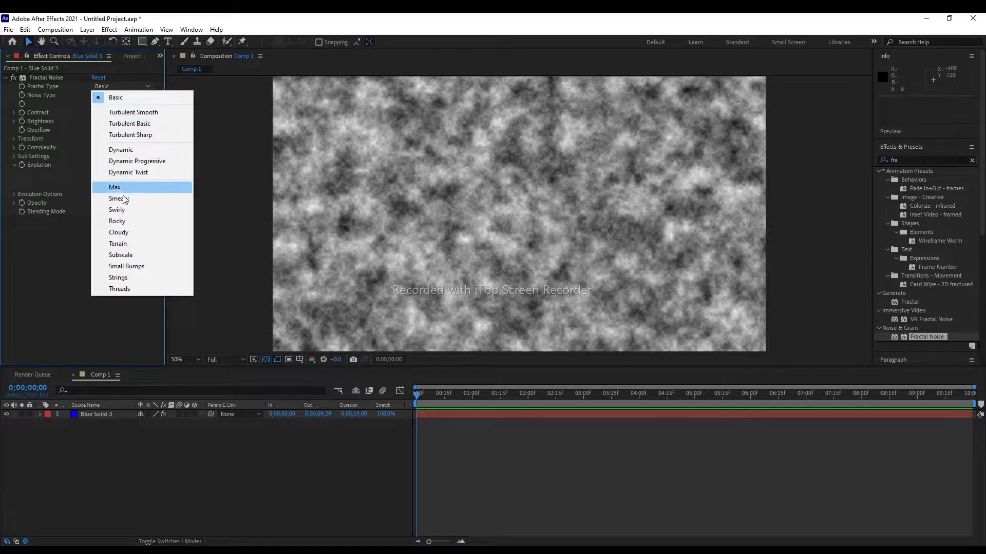
left_click(133, 277)
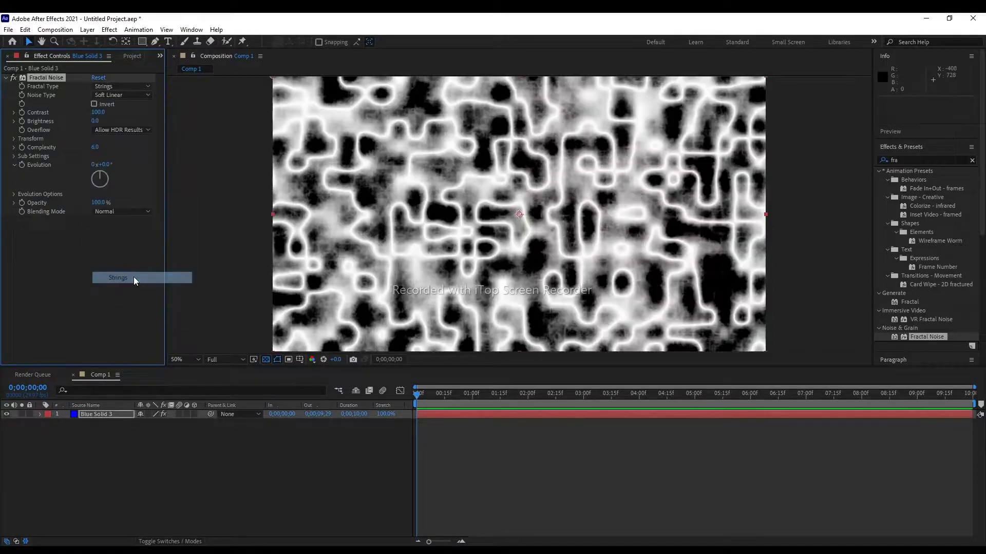
left_click(115, 95)
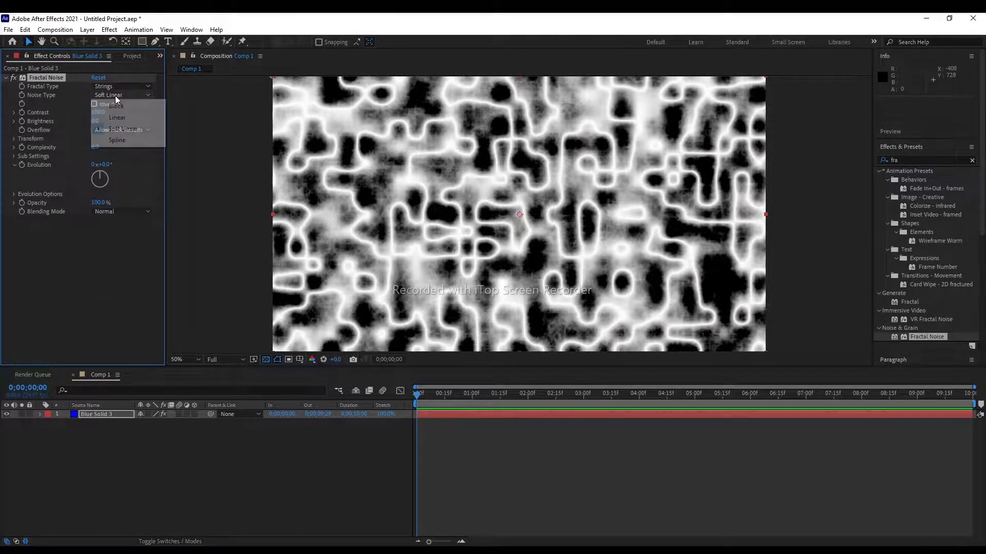
left_click(116, 106)
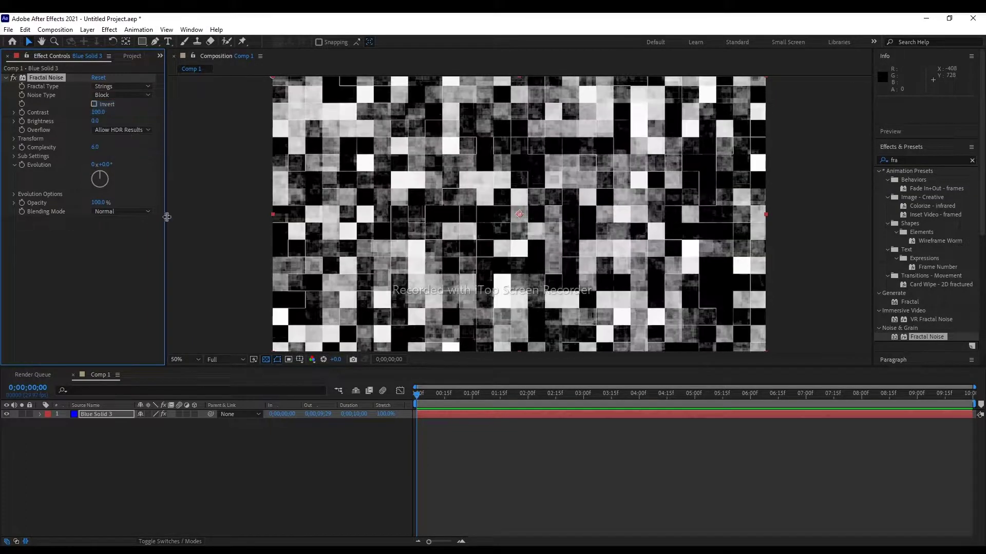
left_click(110, 285)
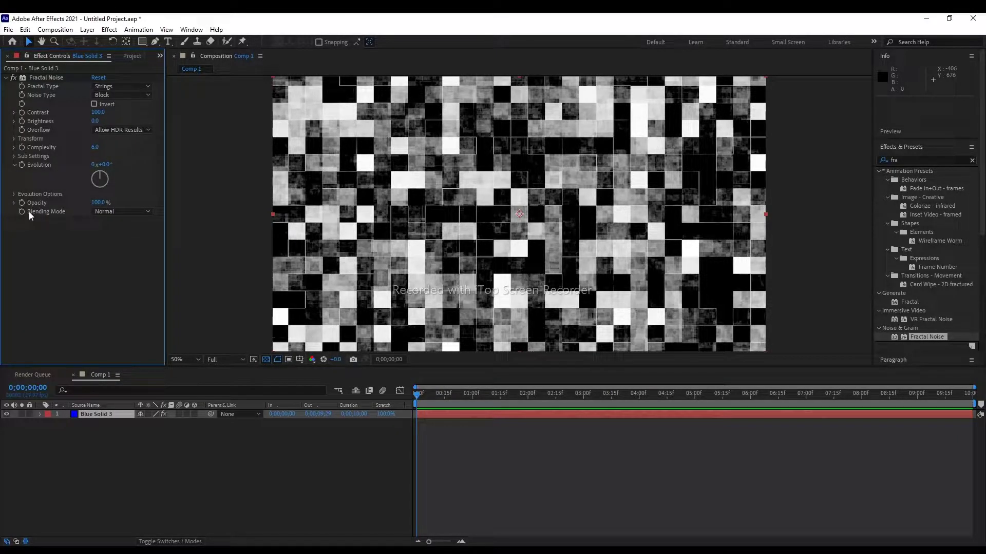
left_click(13, 148)
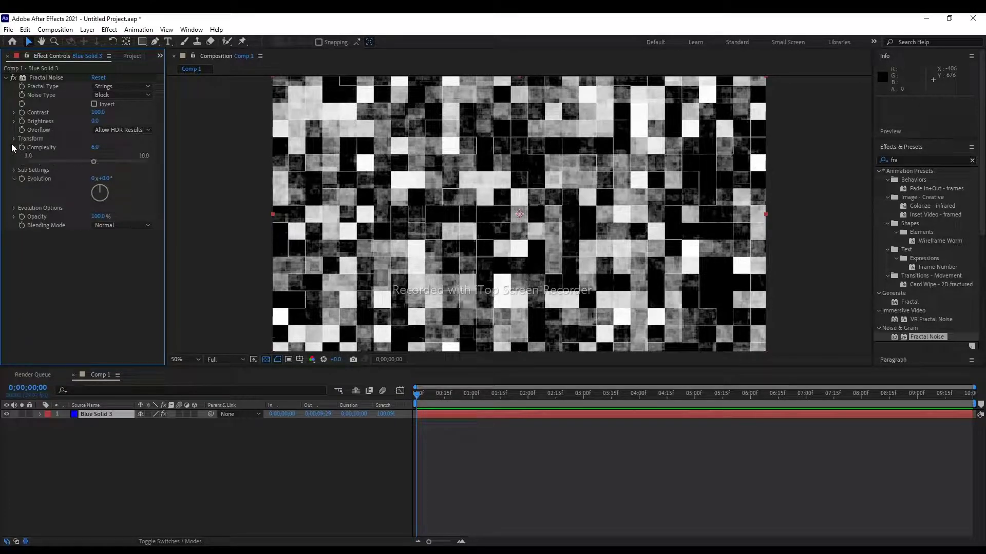
Expand the Fractal Noise Transform group and set Scale to 61.
left_click(13, 139)
mouse_move(98, 164)
left_mouse_down()
mouse_move(58, 170)
mouse_move(81, 170)
left_mouse_up()
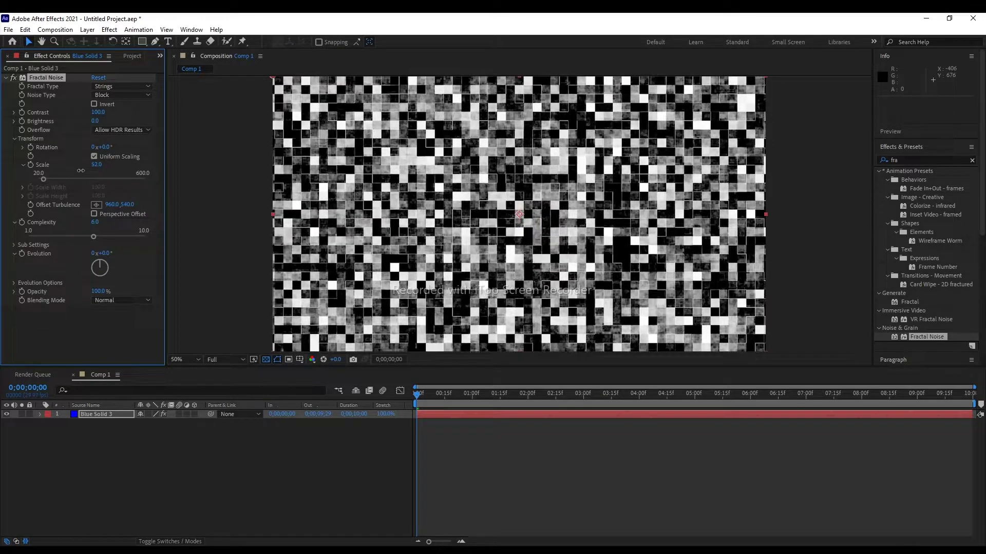
left_click_drag(81, 170, 84, 169)
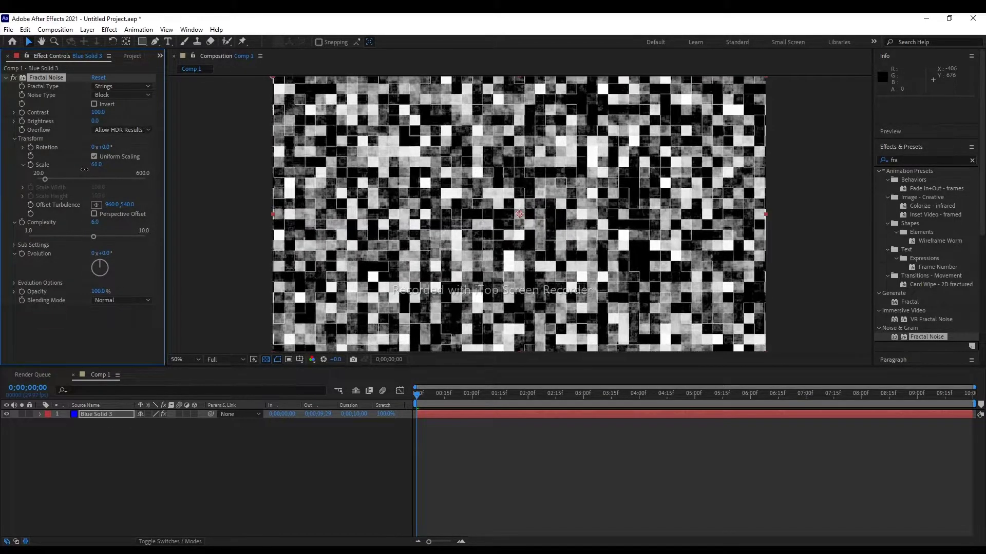
left_click_drag(82, 169, 84, 170)
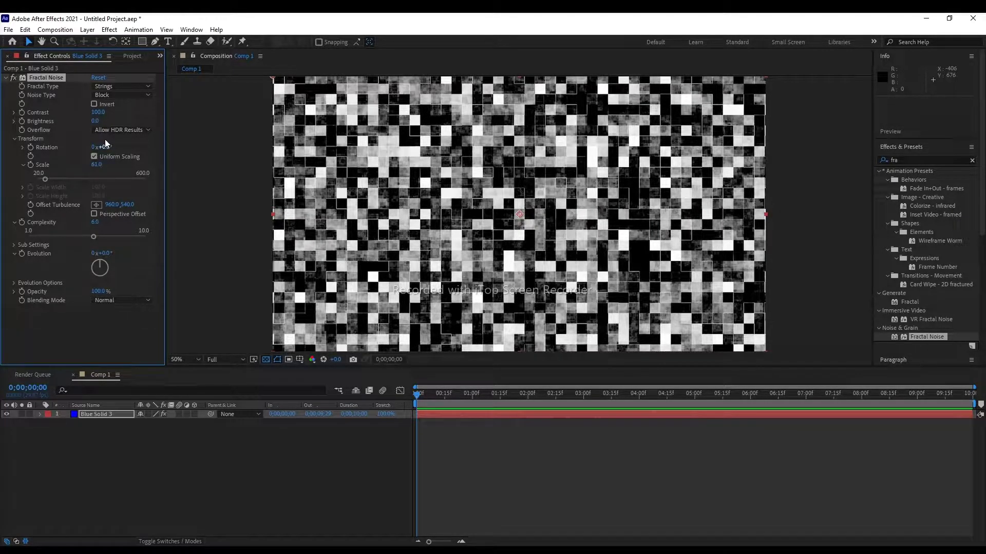
Raise the Fractal Noise Contrast to 169.
mouse_move(97, 112)
left_mouse_down()
mouse_move(140, 112)
mouse_move(98, 112)
left_mouse_up()
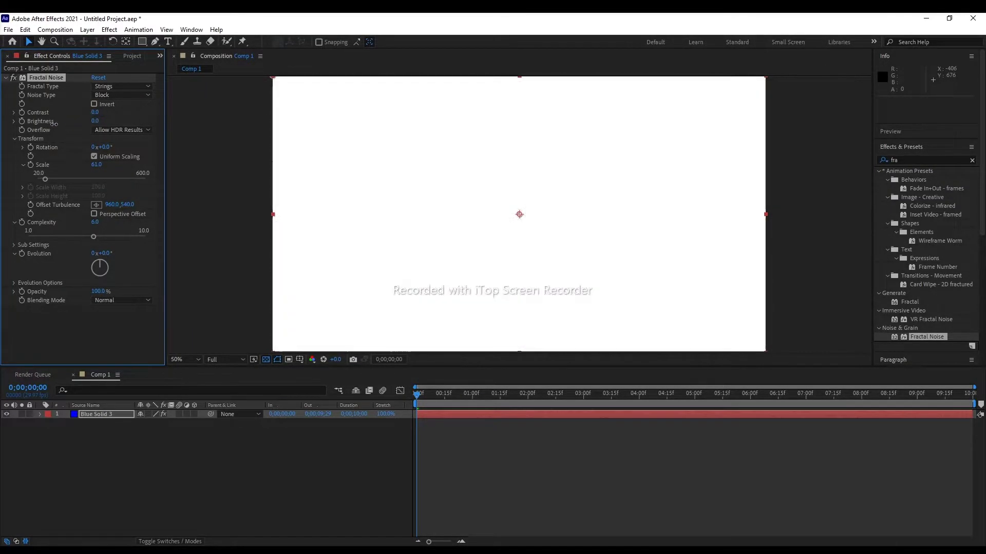
left_click(107, 133)
left_click(100, 113)
left_click(101, 113)
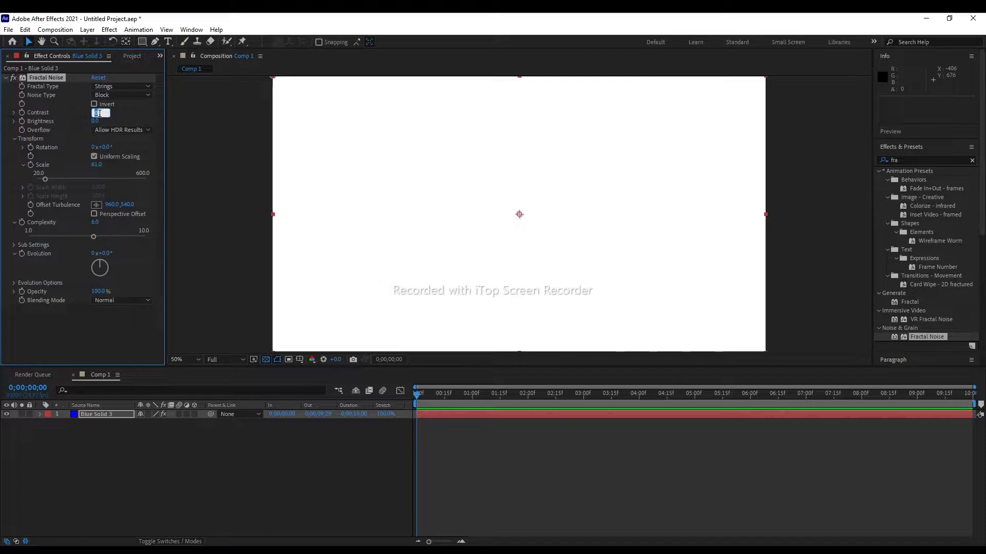
type("89")
key("Return")
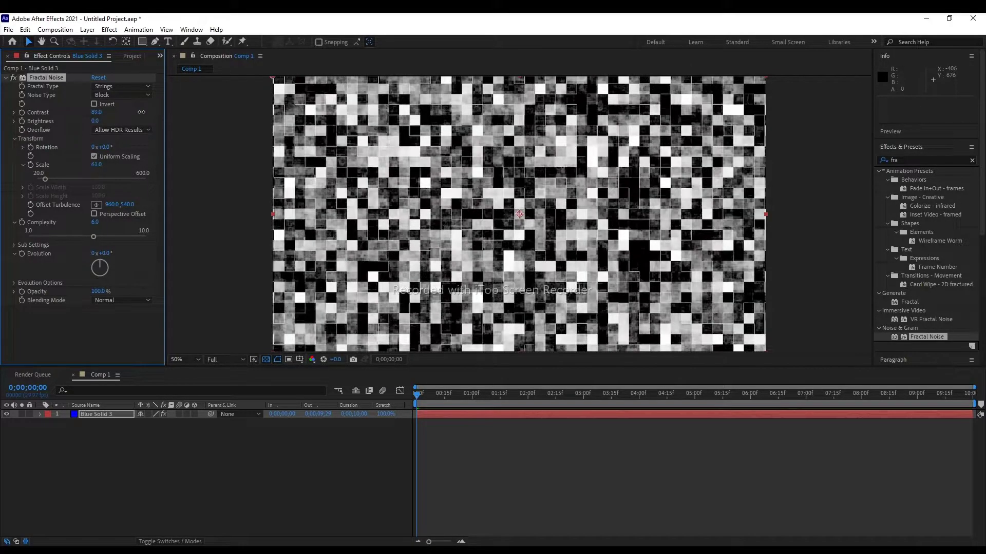
left_click_drag(141, 112, 136, 112)
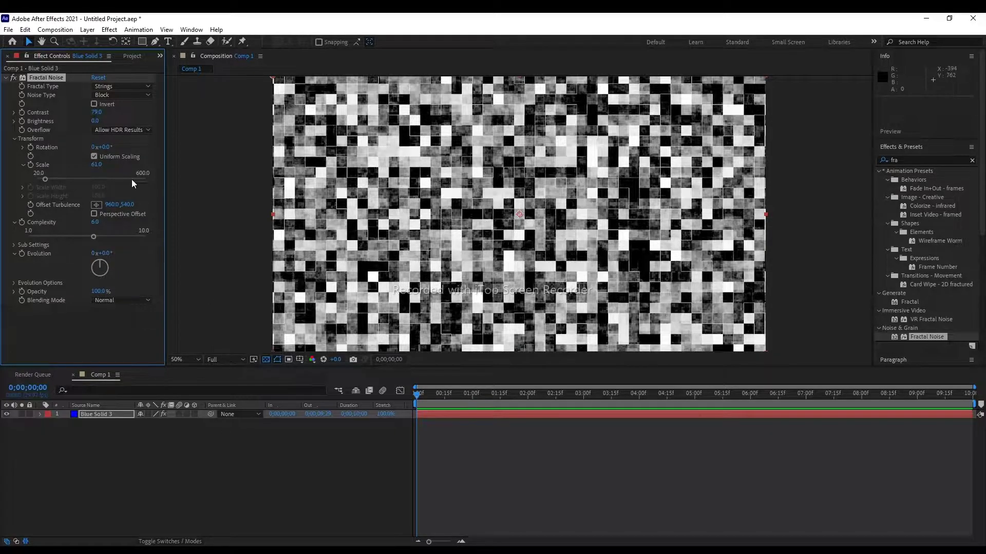
mouse_move(96, 112)
left_mouse_down()
mouse_move(134, 110)
mouse_move(109, 115)
left_mouse_up()
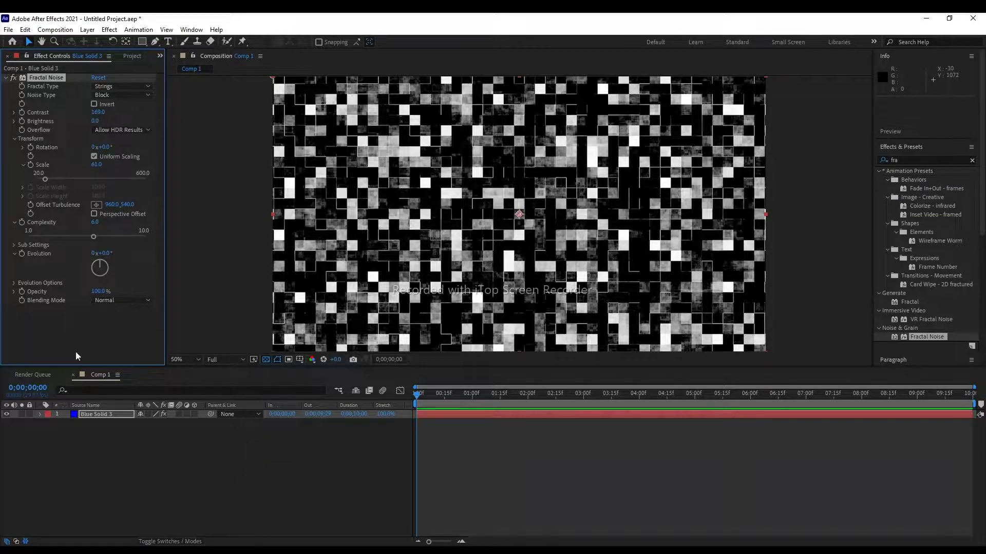
left_click(23, 254)
Reveal Fractal Noise in the timeline and give Evolution the expression time*100.
left_click(41, 415)
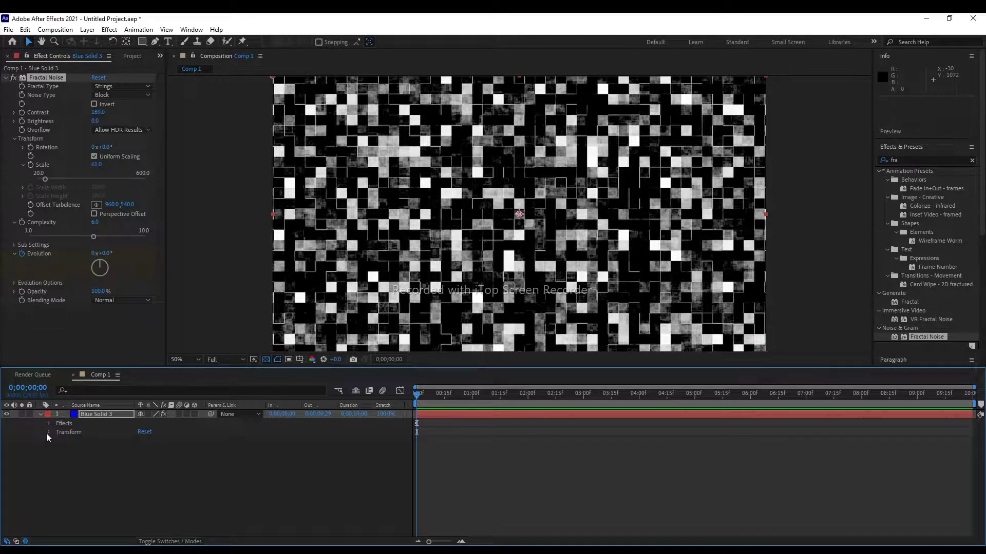
left_click(47, 431)
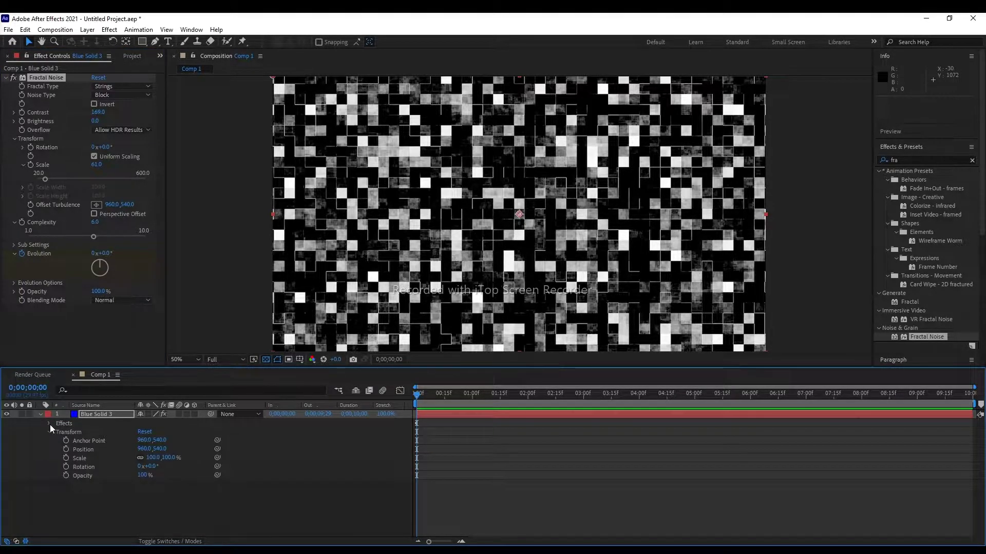
left_click(49, 424)
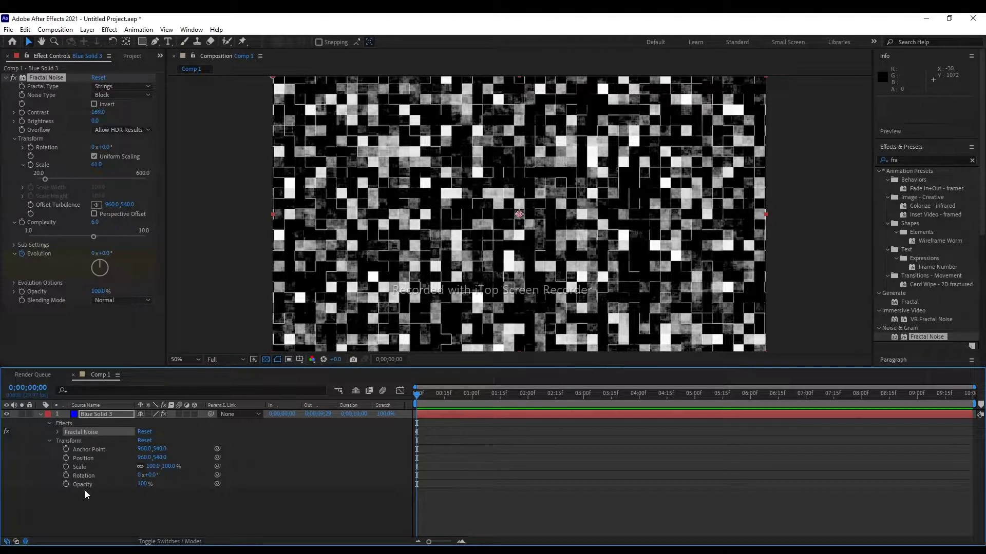
left_click(57, 432)
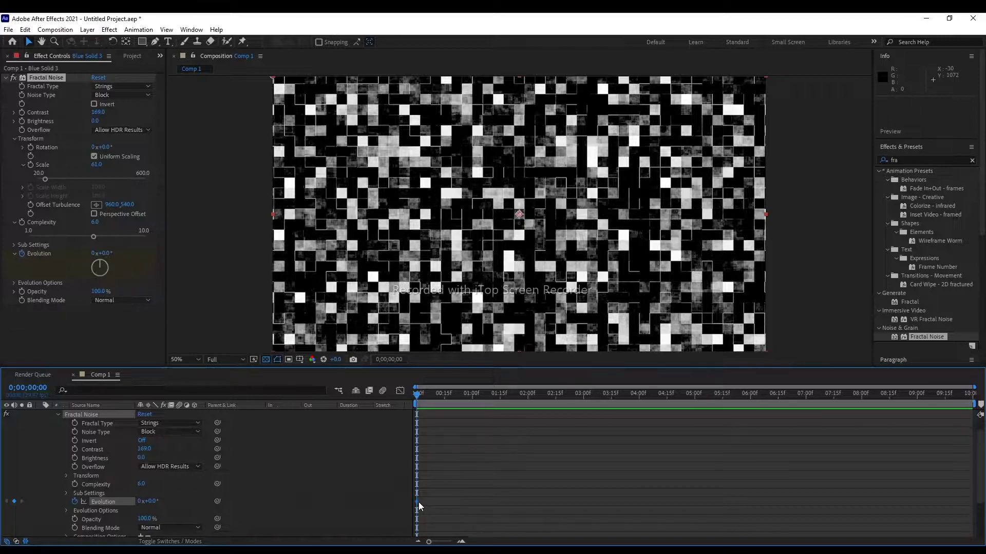
key("alt+shift+equal")
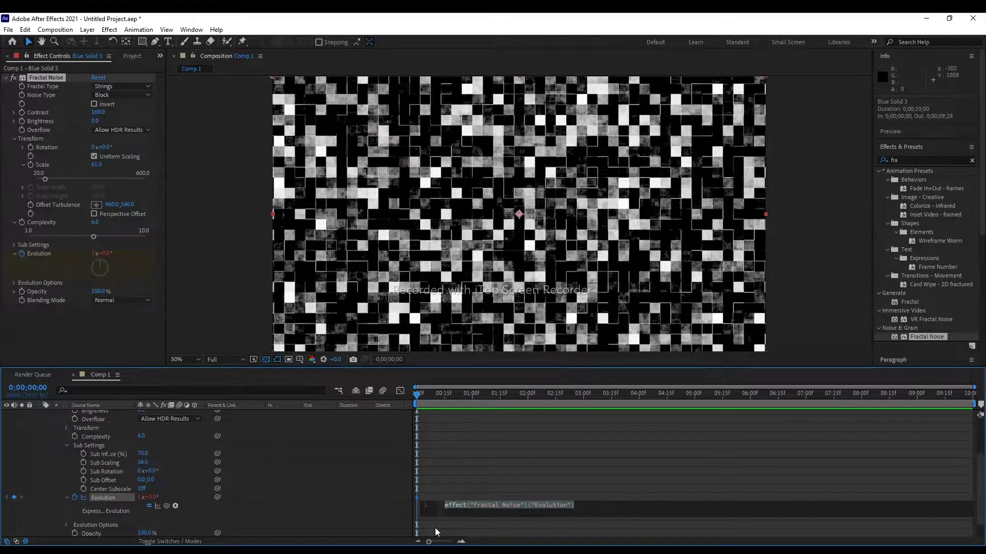
type("t")
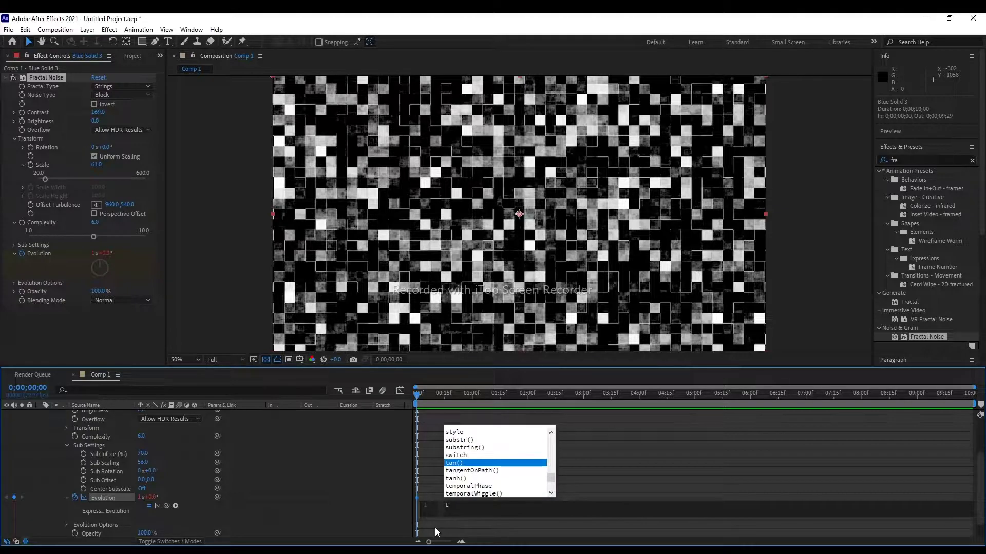
type("i")
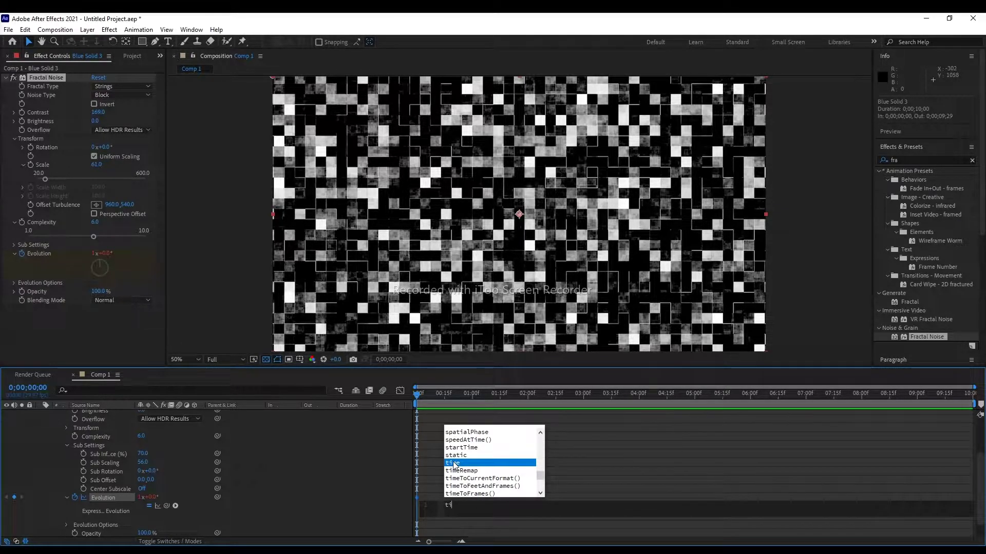
type("me")
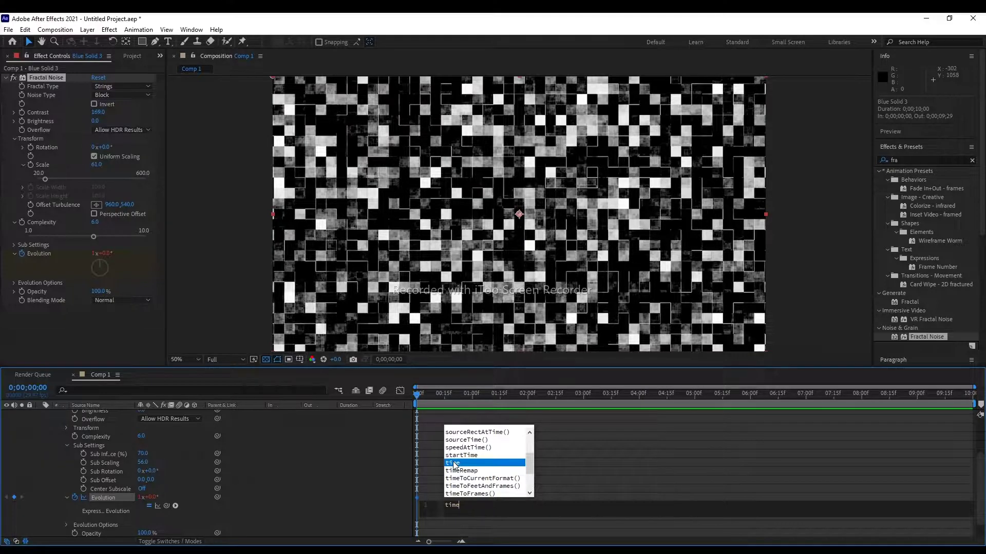
type("*")
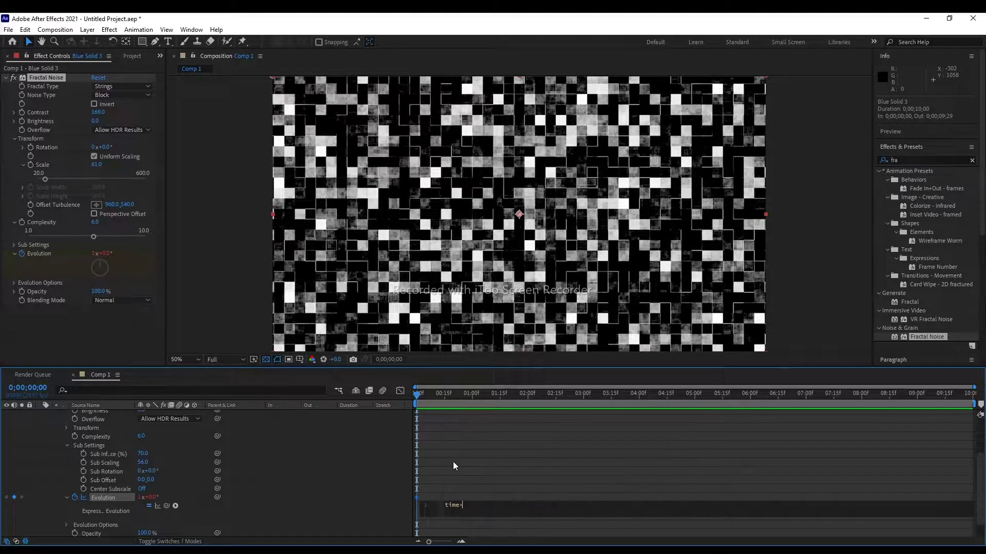
type("100")
left_click(529, 522)
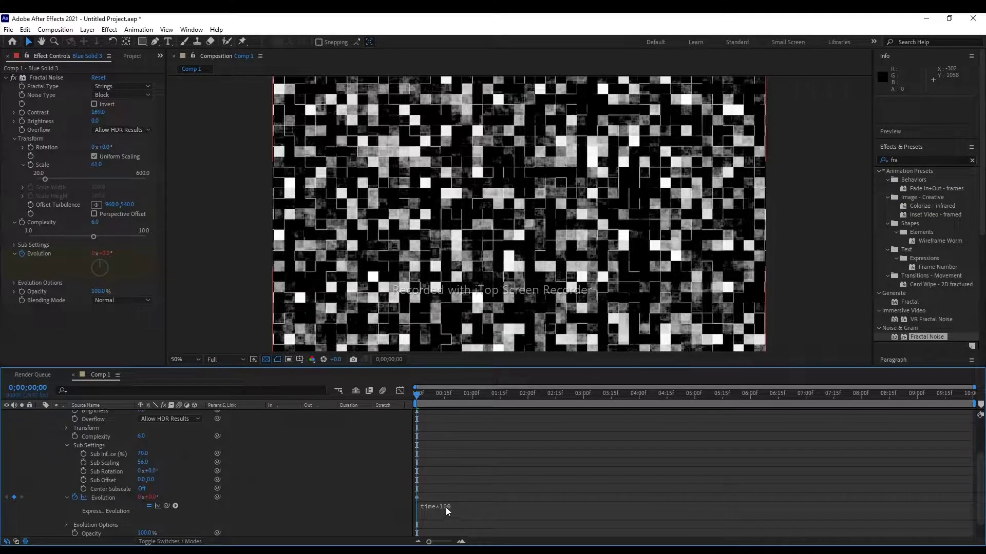
Preview the animation, then change the Evolution expression to time*80 and preview again.
key("space")
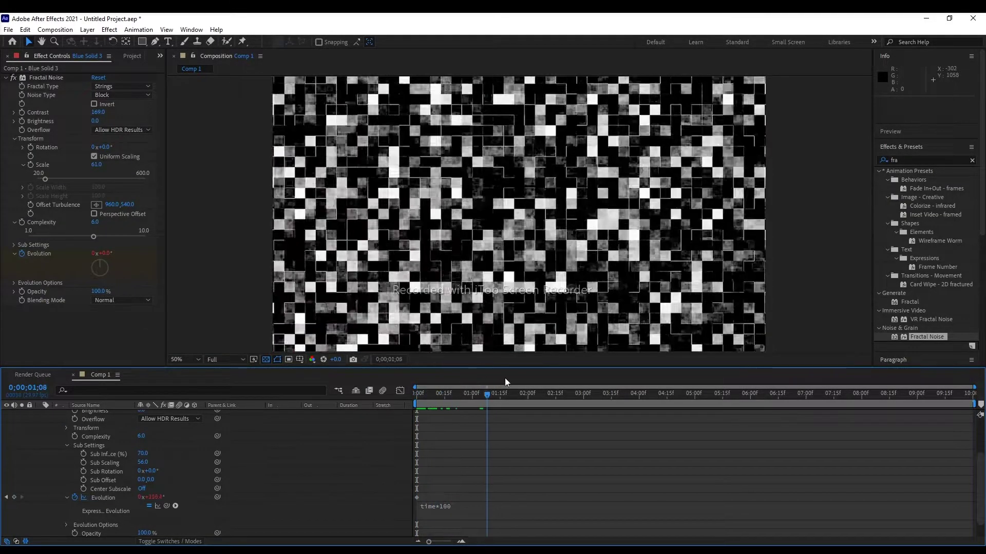
left_click_drag(452, 390, 419, 393)
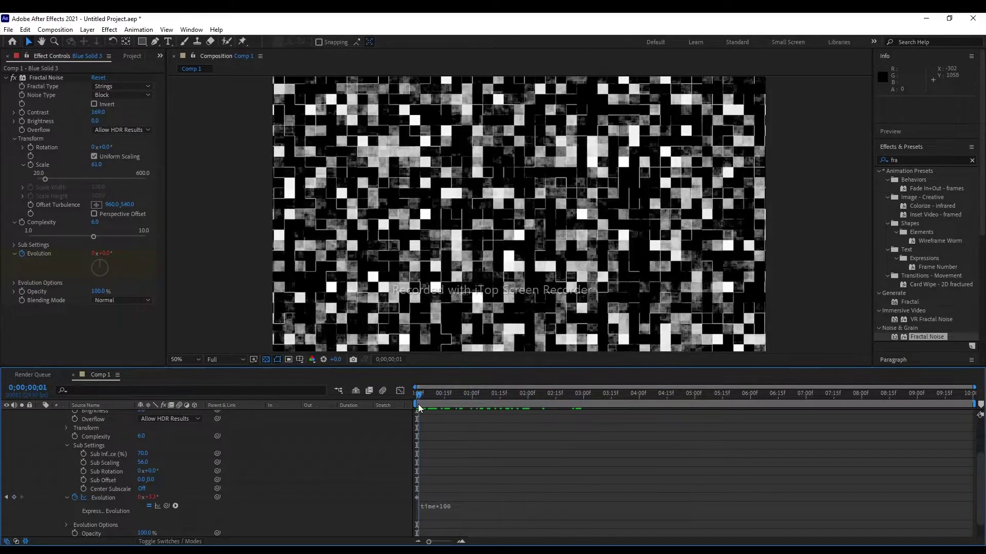
left_click(432, 506)
right_click(433, 506)
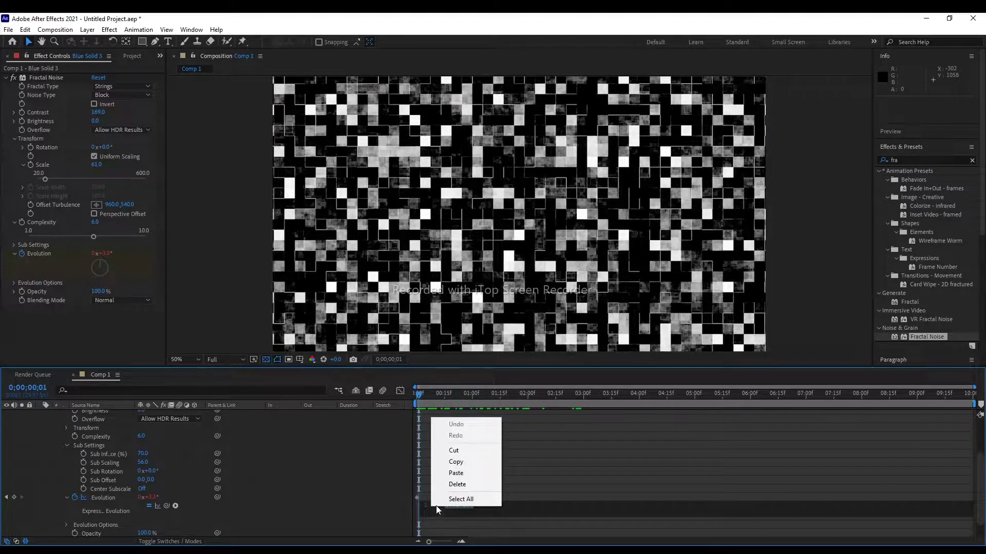
left_click(508, 514)
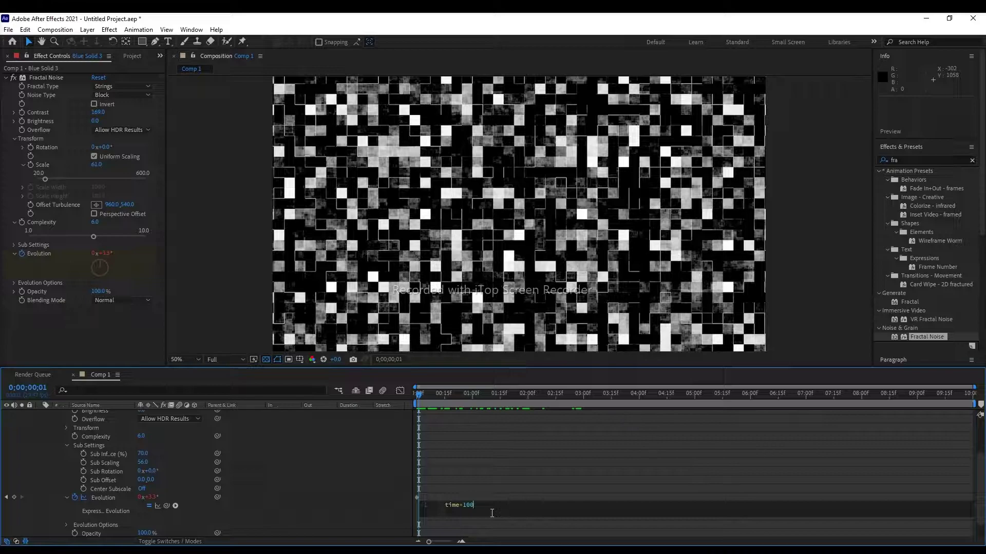
key("BackSpace")
key("BackSpace")
key("BackSpace")
type("8")
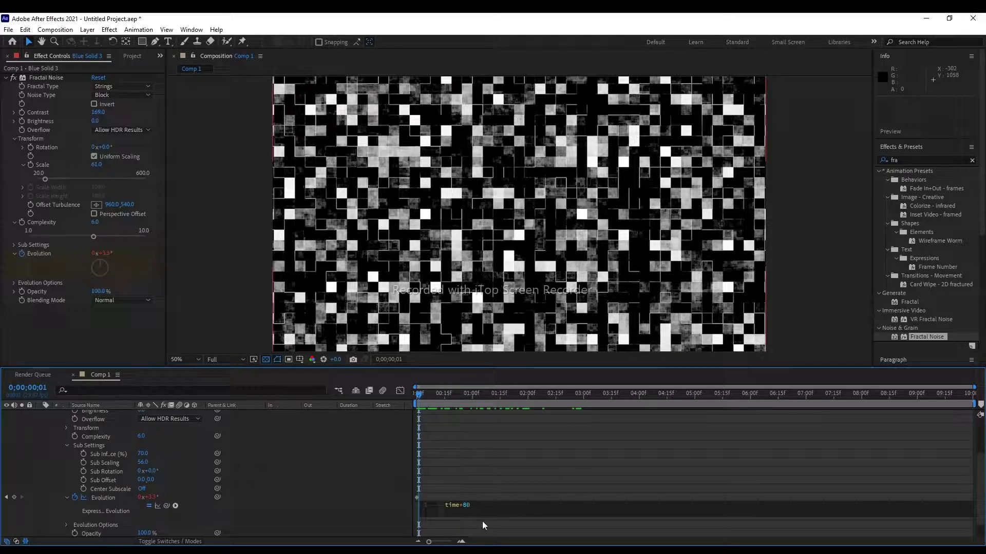
left_click(482, 525)
key("space")
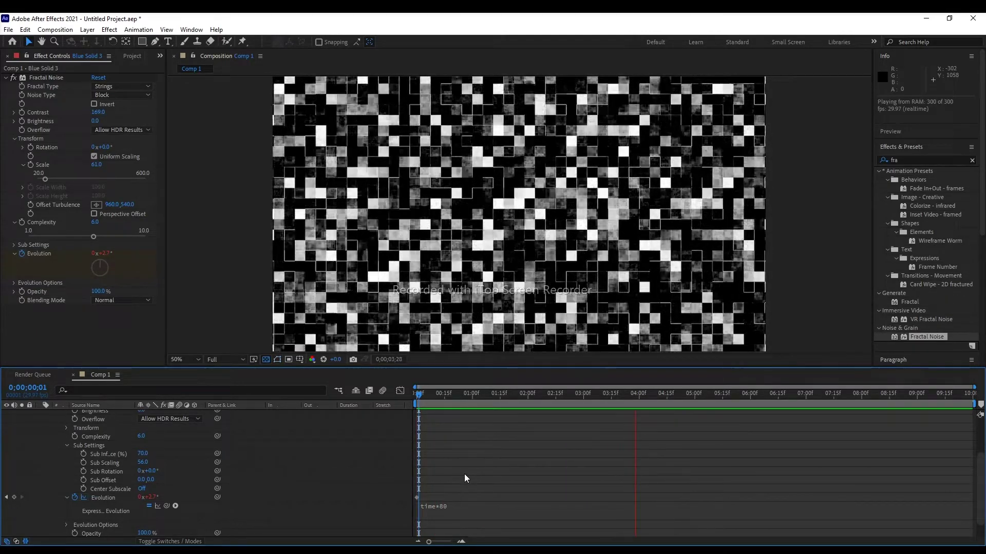
Stop playback, then collapse Fractal Noise in Effect Controls and Blue Solid 3 in the timeline.
key("space")
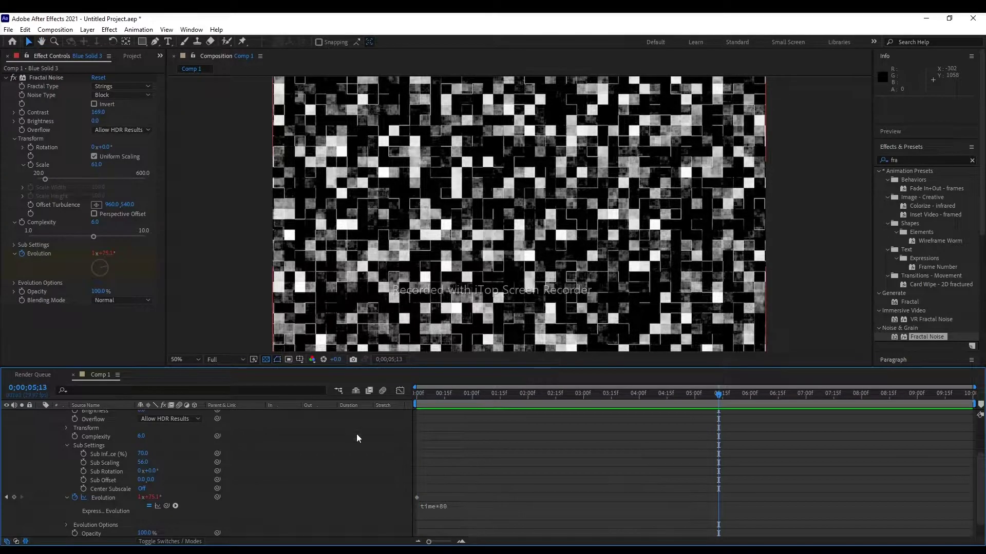
left_click(5, 78)
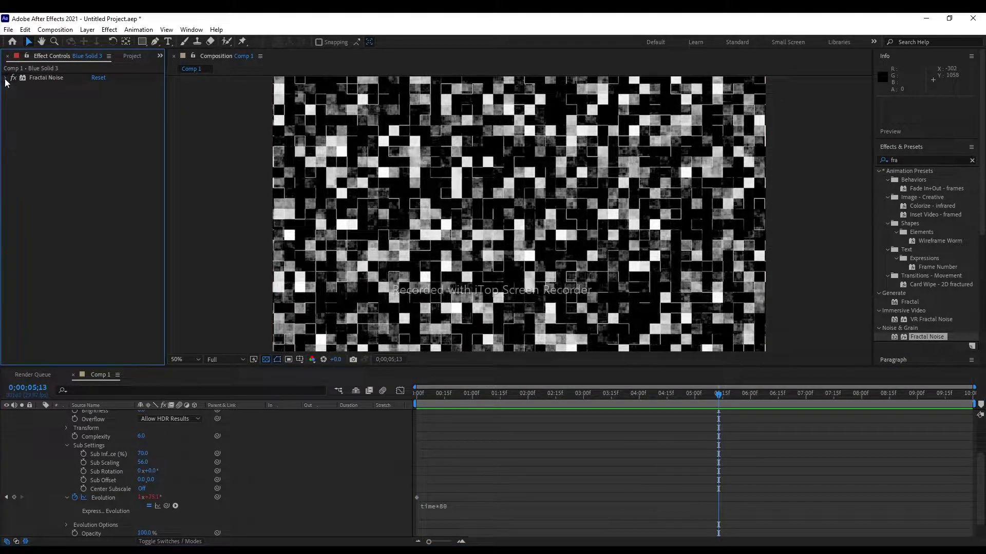
scroll(55, 439, "up", 3)
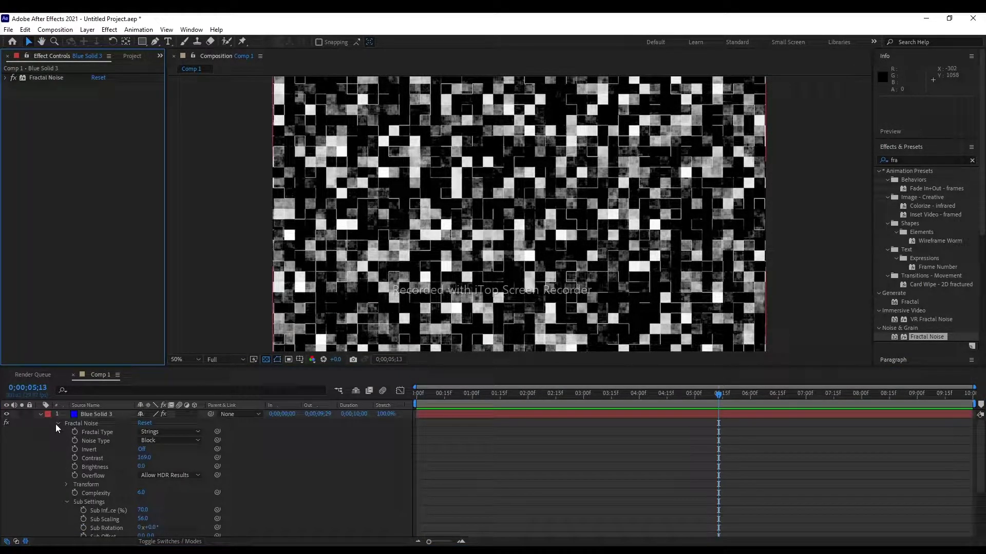
left_click(39, 414)
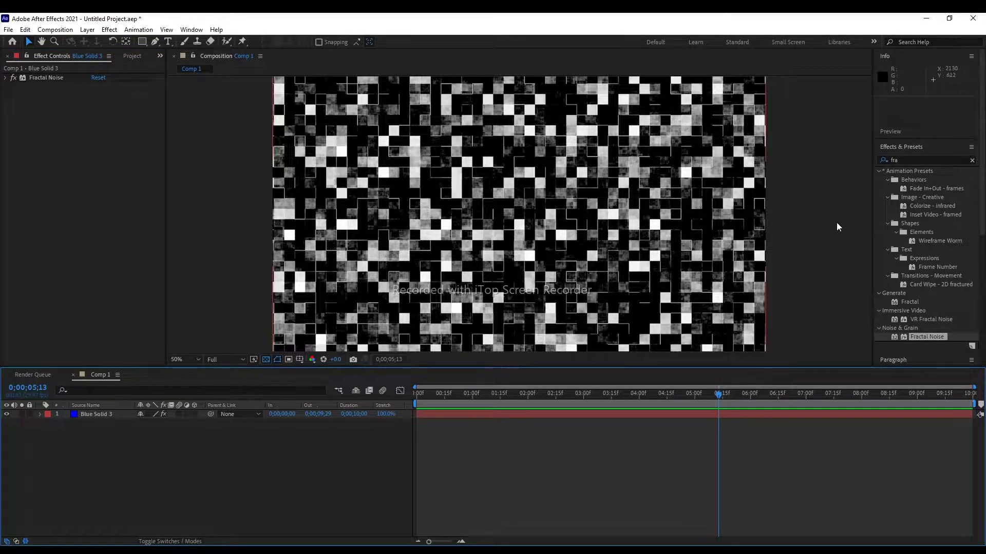
Search Effects & Presets for 'tin' and apply Tint to Blue Solid 3.
left_click(899, 159)
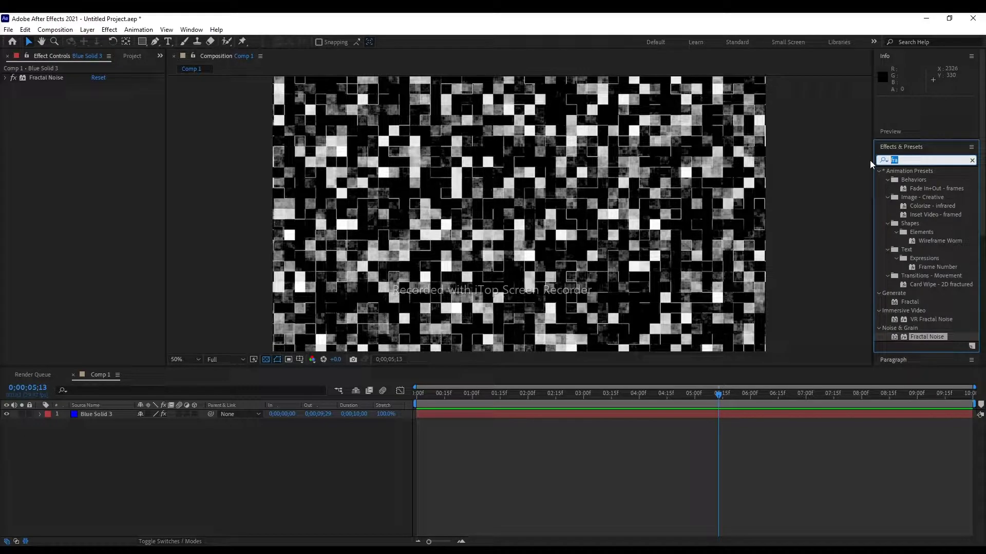
type("ti")
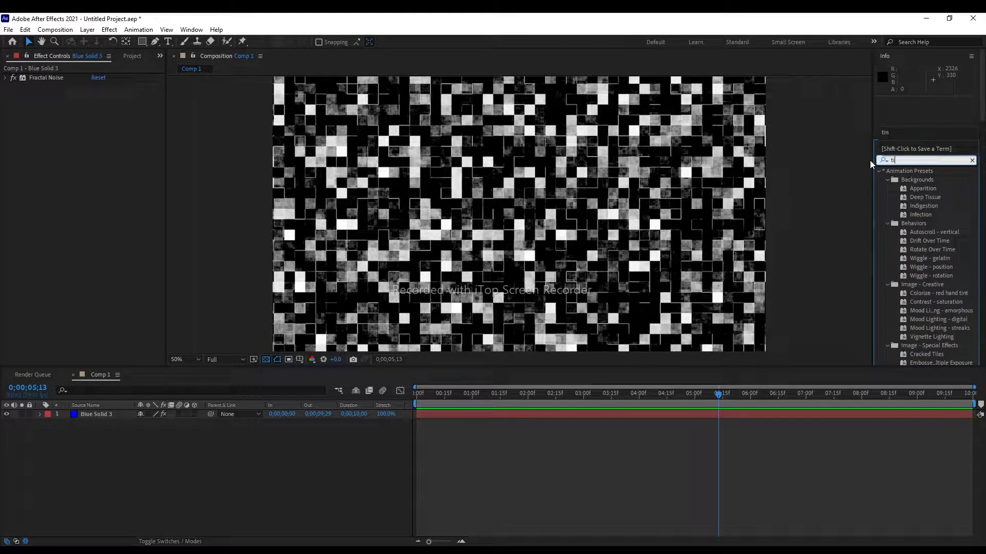
type("n")
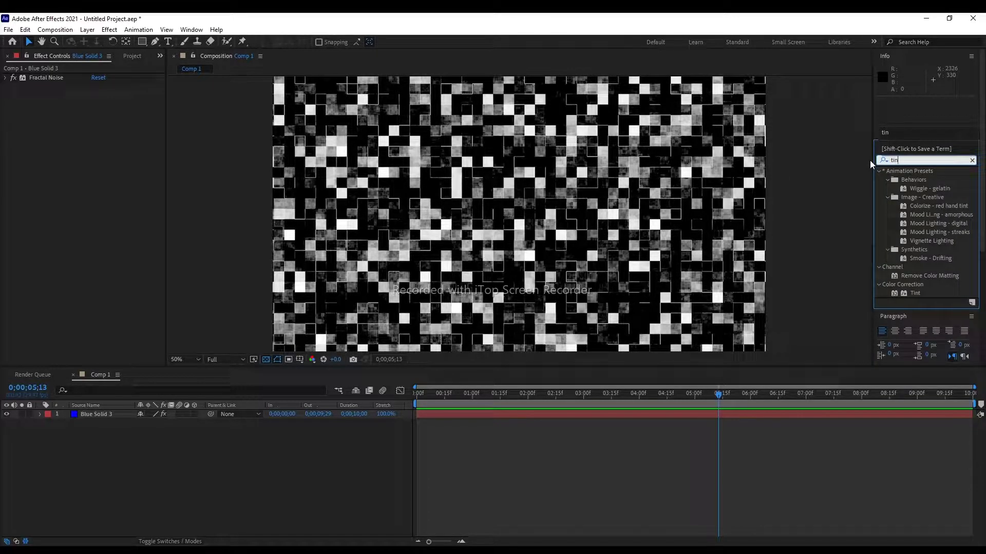
left_click(869, 160)
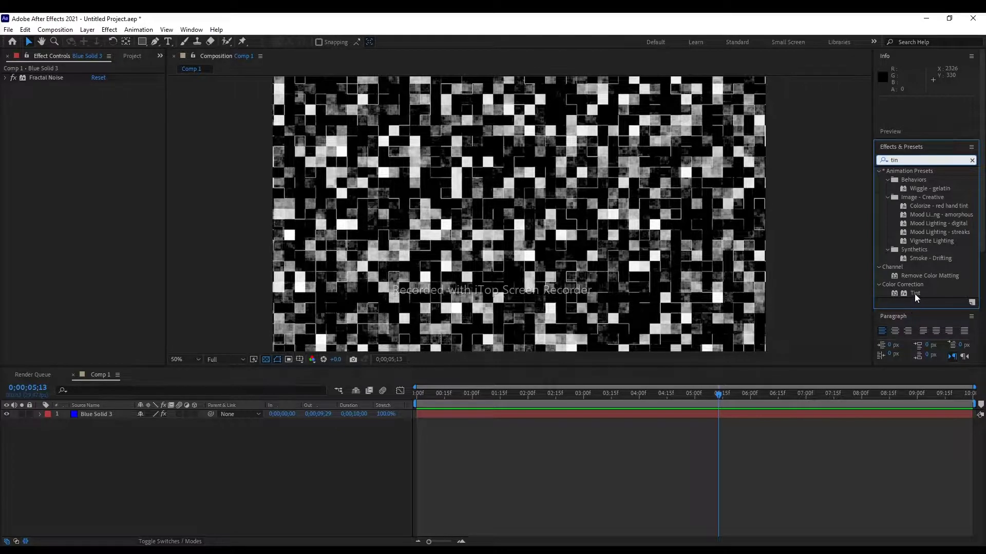
left_click_drag(914, 293, 677, 393)
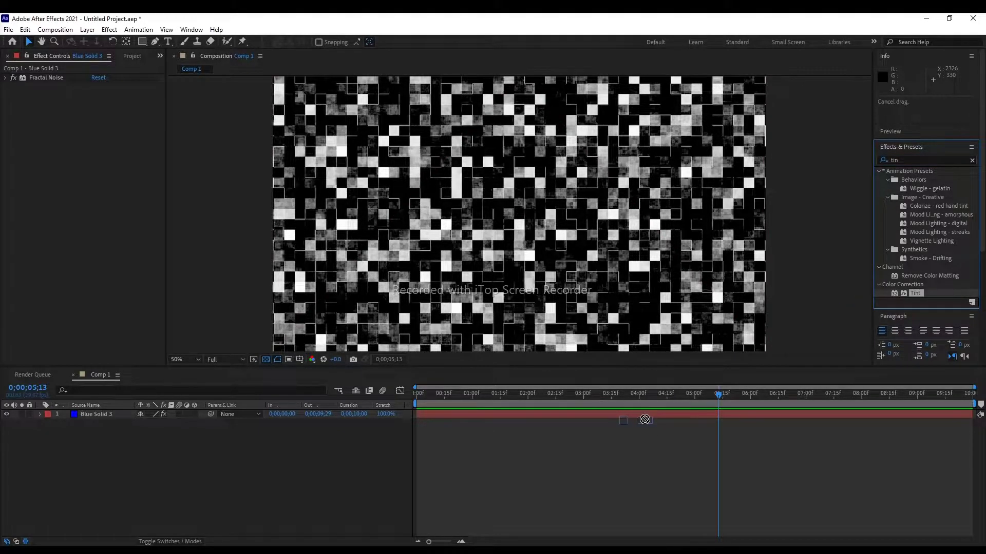
left_click_drag(678, 394, 646, 418)
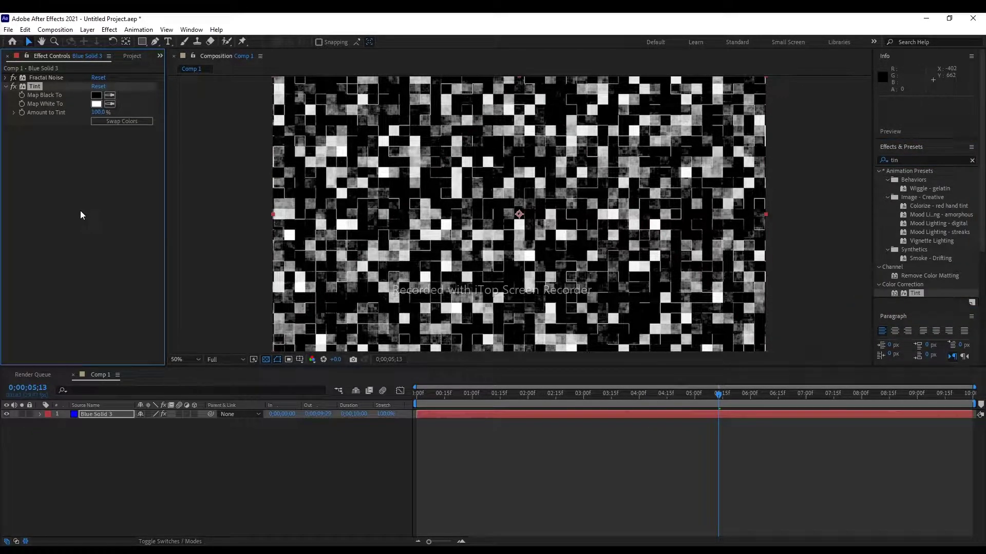
Set Tint's Map White To colour to fully saturated hue 195 (00BFFF).
left_click(97, 105)
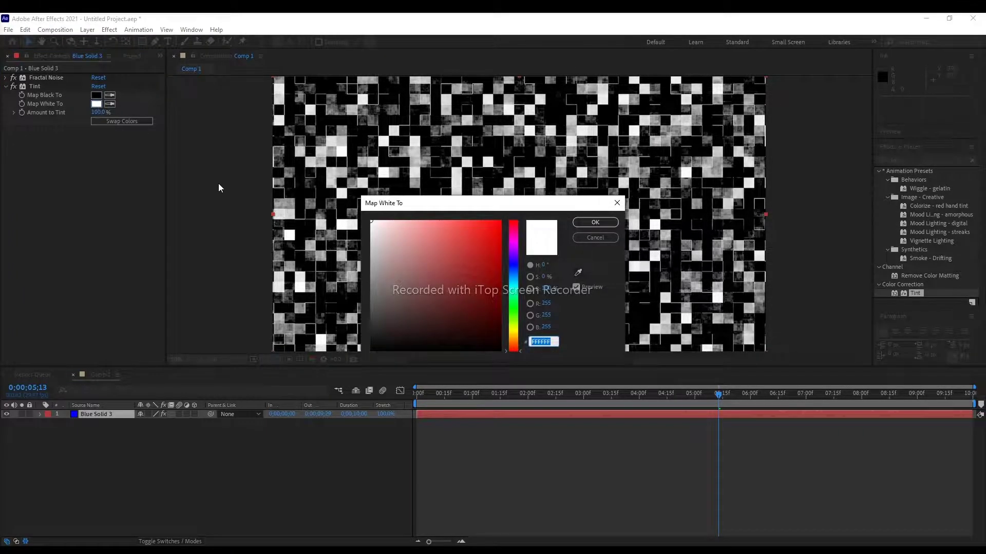
left_click(515, 293)
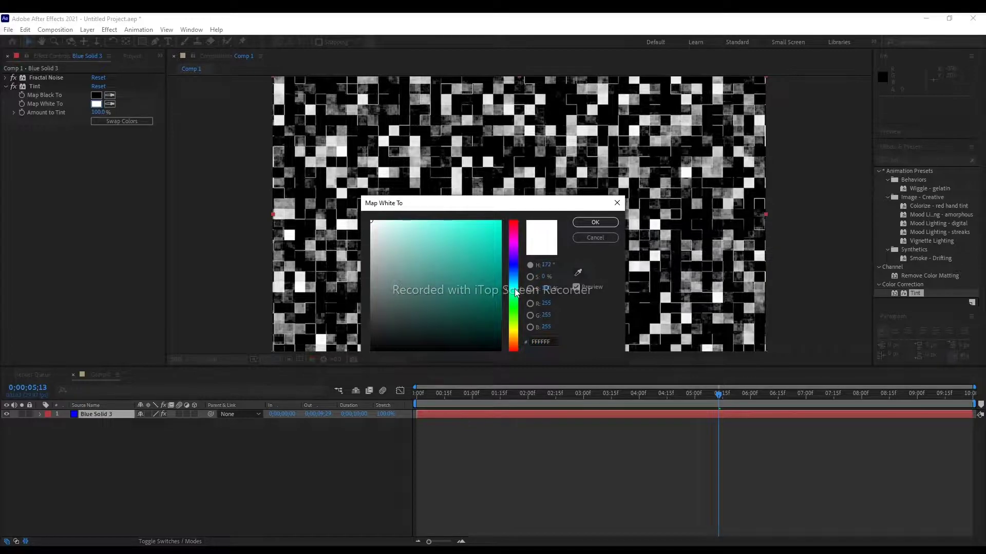
left_click_drag(495, 226, 502, 220)
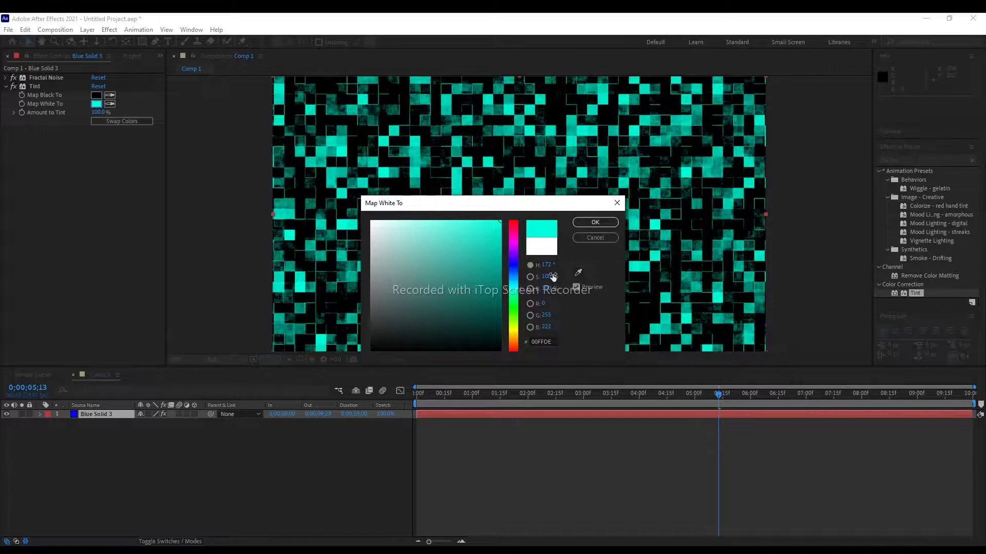
left_click(546, 267)
type("1")
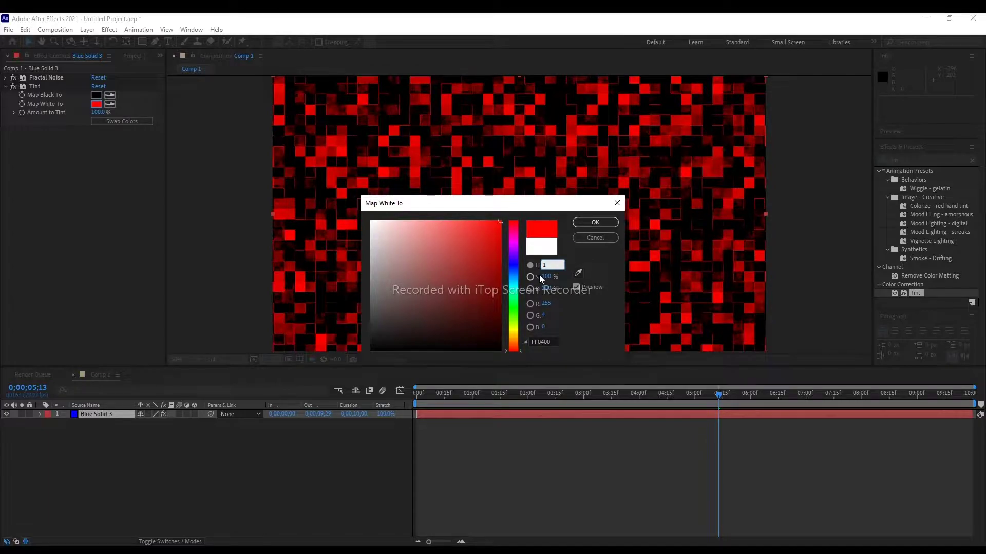
type("95")
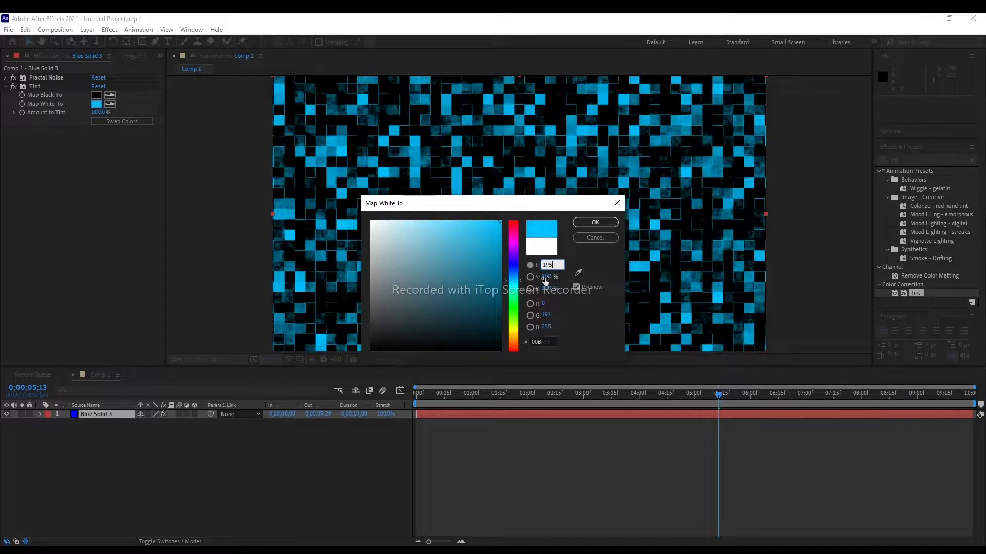
left_click(578, 321)
left_click(594, 222)
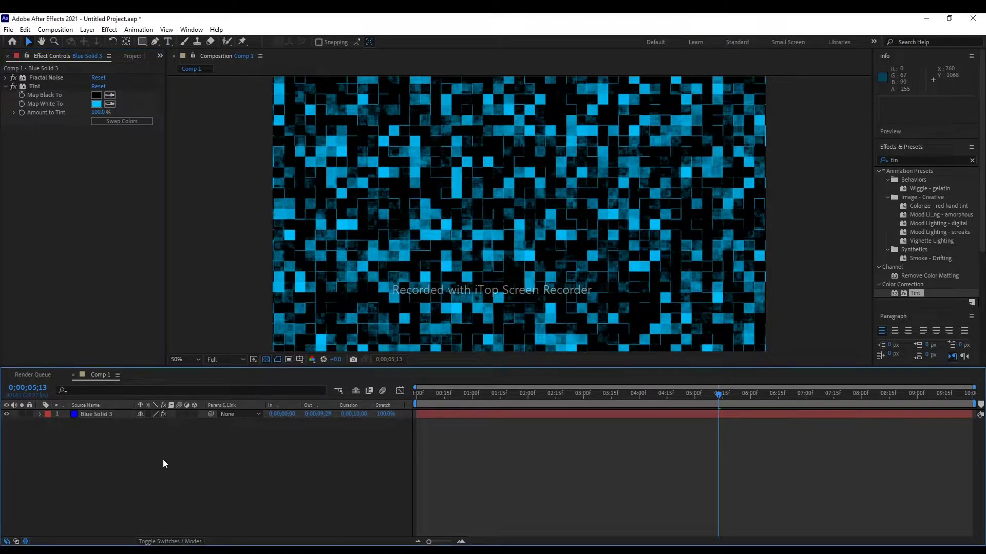
left_click(6, 86)
Create Comp 2 (1920x1080, 29.97 fps, 10 s) and open the Import File dialog.
left_click(93, 508)
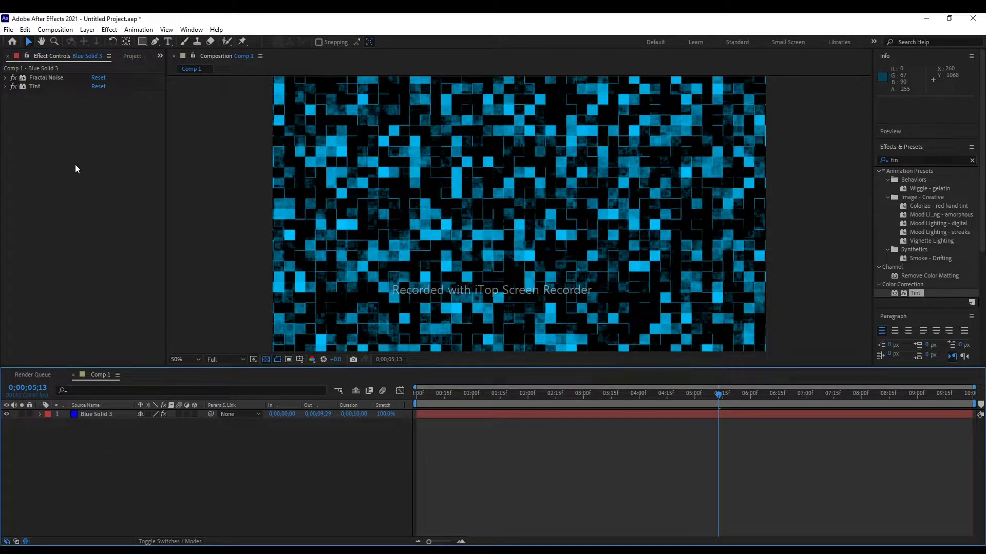
left_click(131, 56)
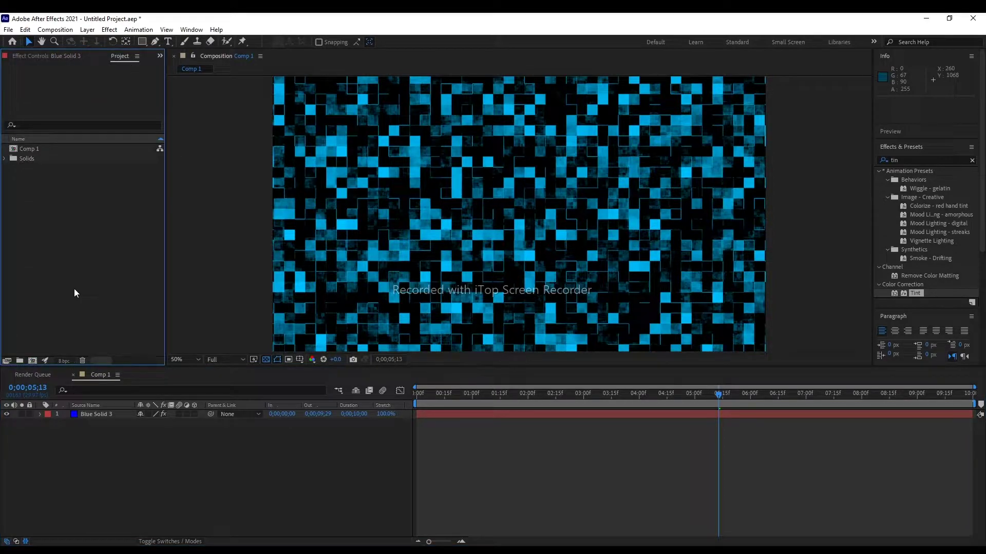
left_click(32, 361)
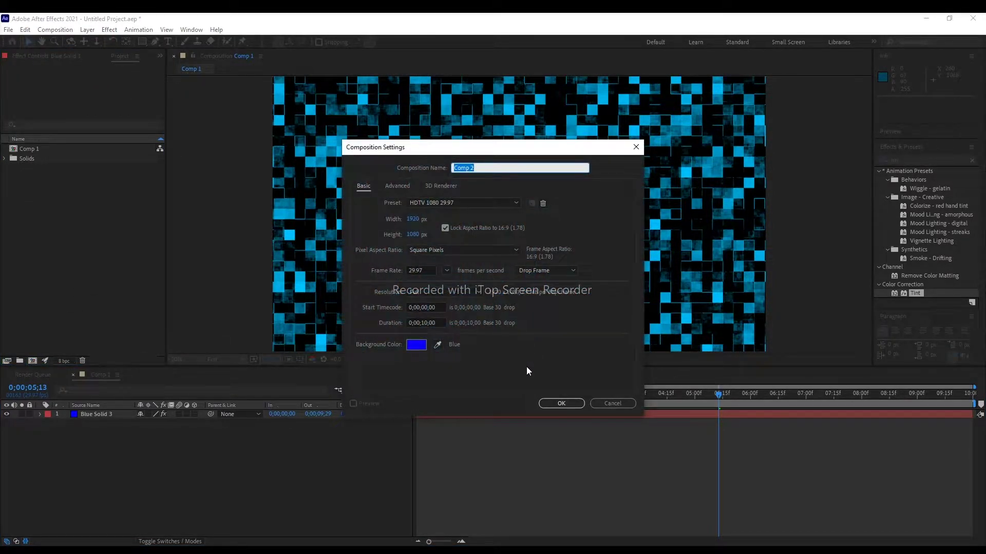
left_click(546, 403)
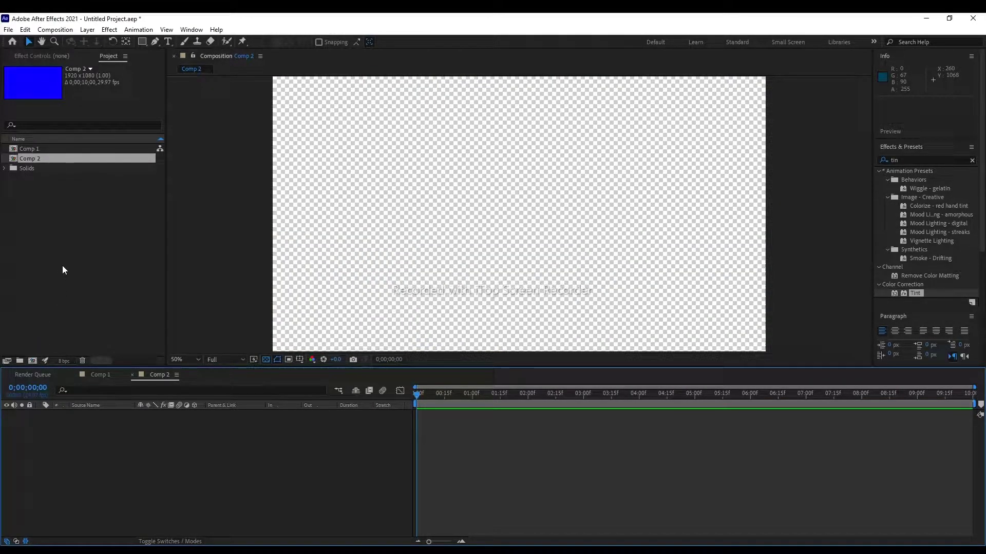
left_click(65, 243)
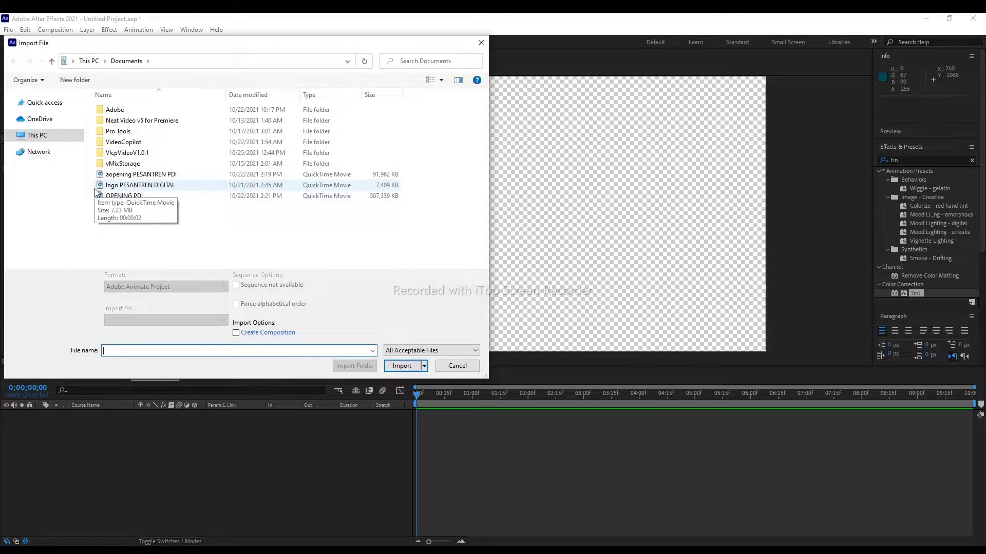
Search the D: drive, Videos and Pictures folders for the logo image.
left_click(45, 135)
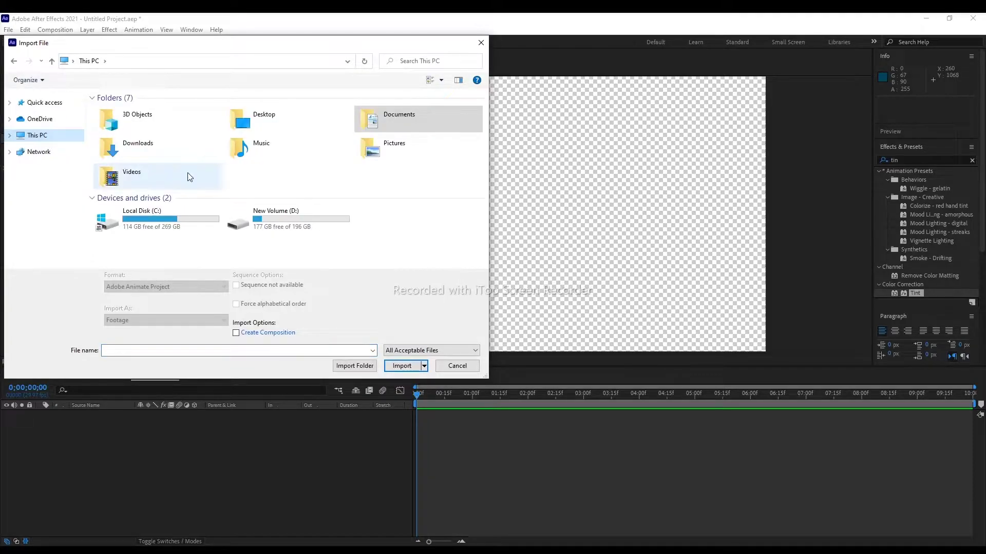
double_click(279, 219)
double_click(226, 147)
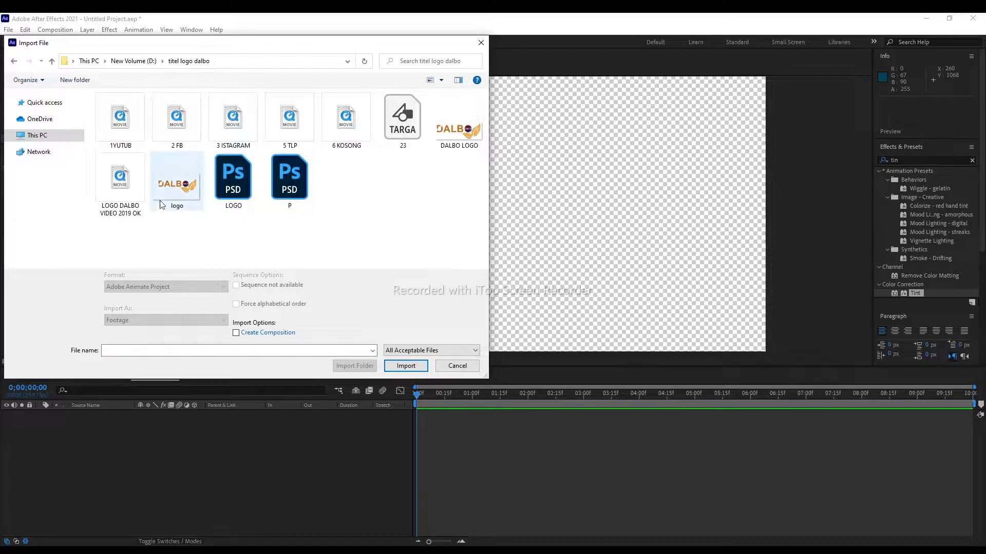
left_click(41, 137)
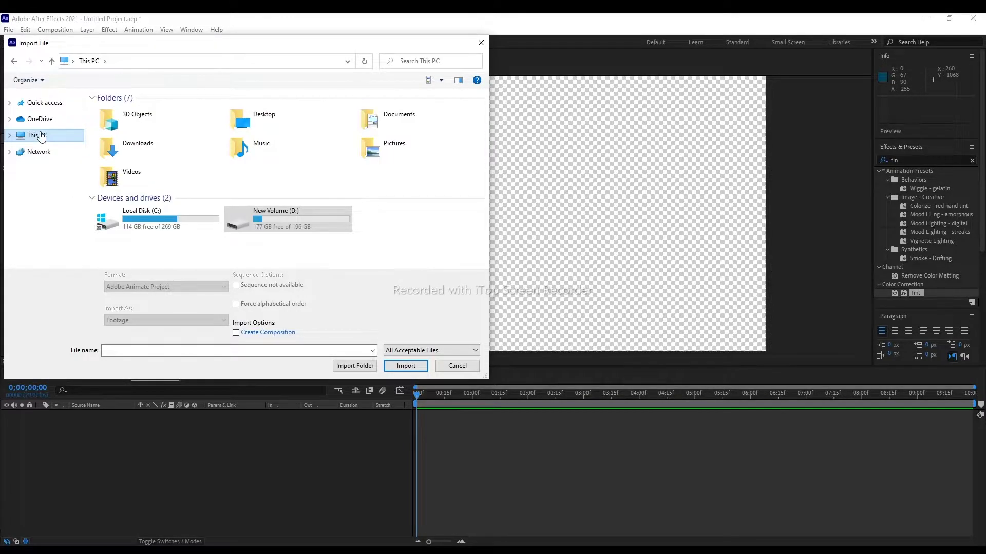
double_click(140, 174)
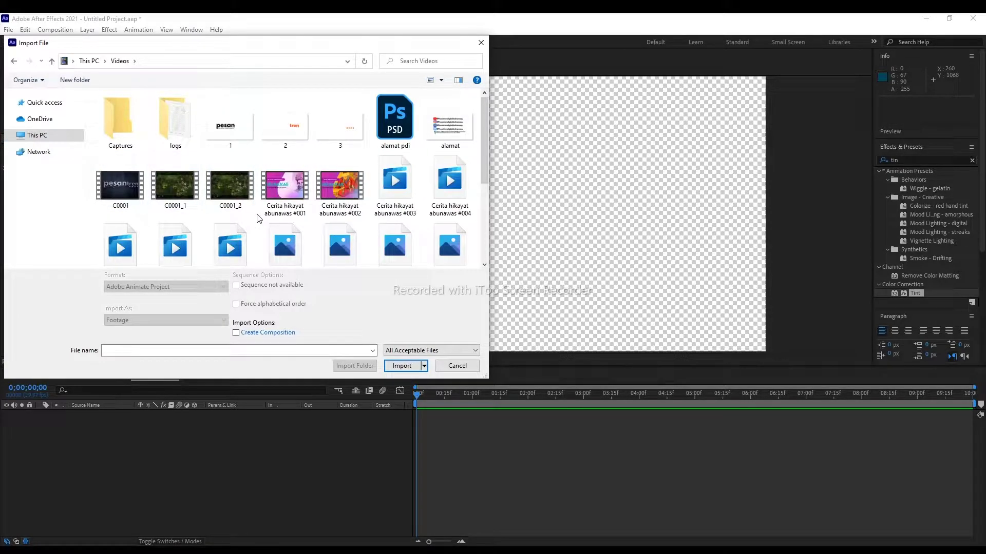
scroll(259, 219, "down", 3)
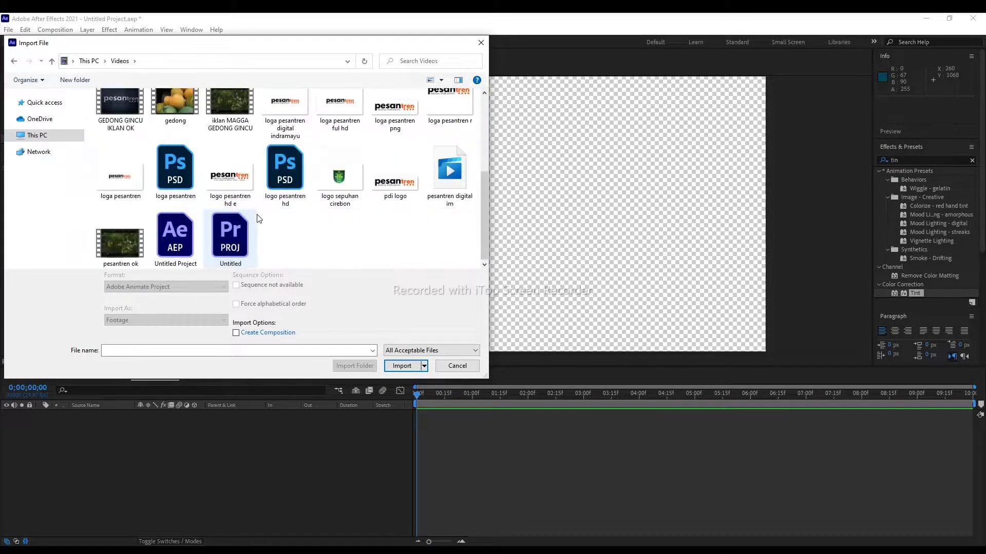
scroll(260, 218, "up", 2)
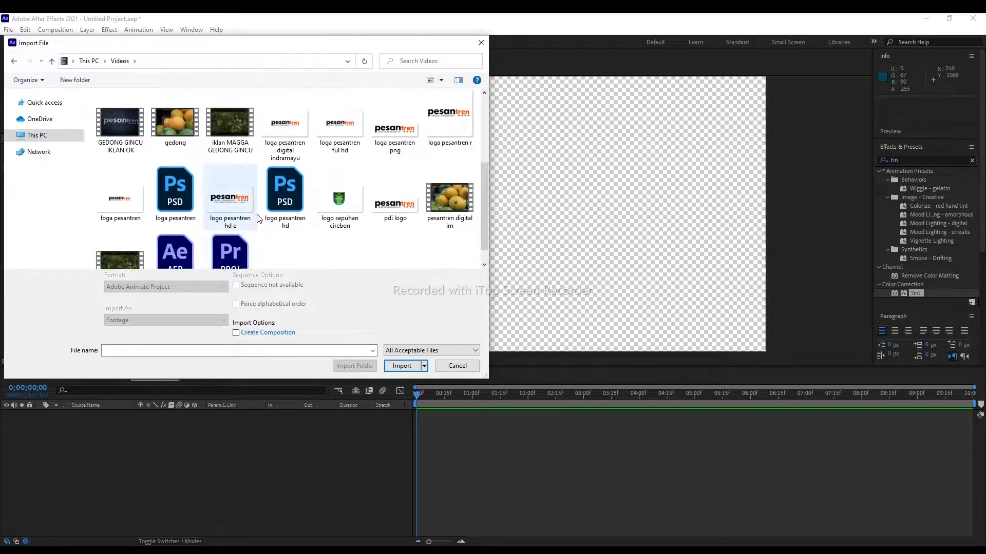
scroll(259, 219, "up", 3)
left_click(14, 61)
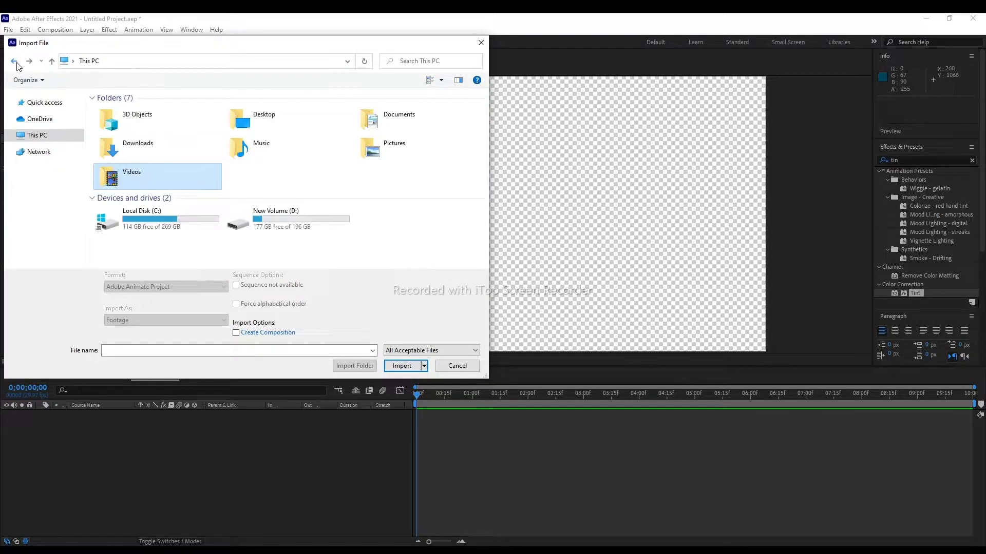
double_click(393, 149)
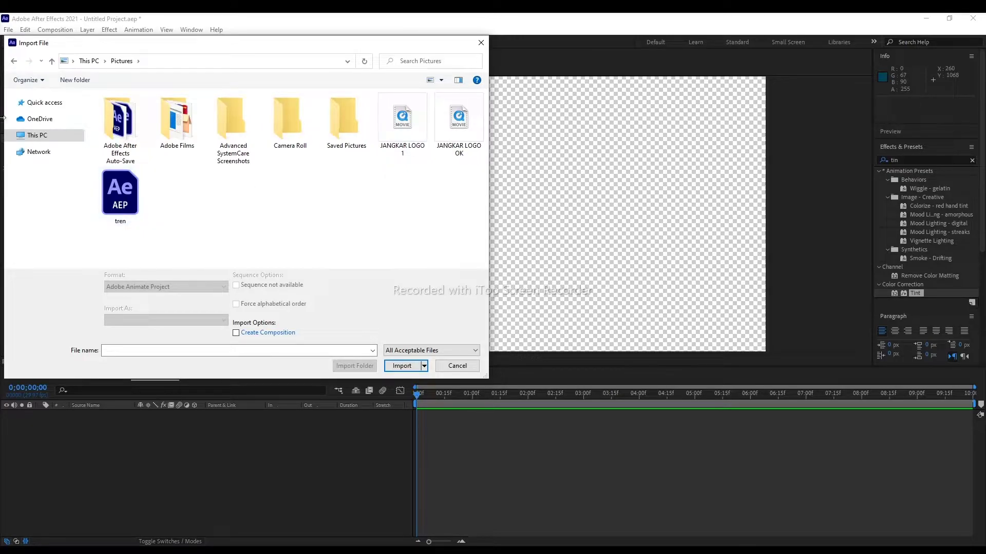
left_click(14, 62)
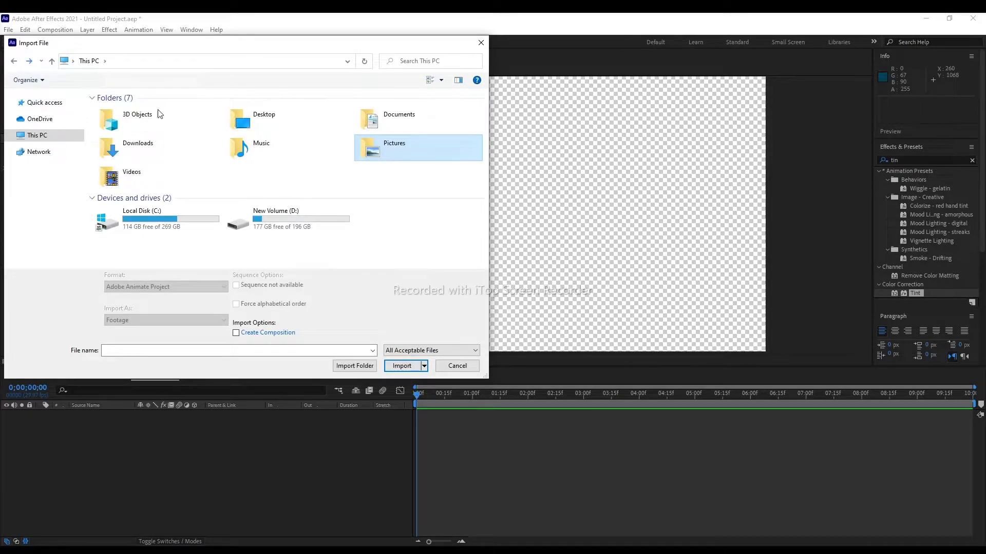
Import logo dalbo 2022.png from the Music folder and place it in Comp 2.
double_click(247, 150)
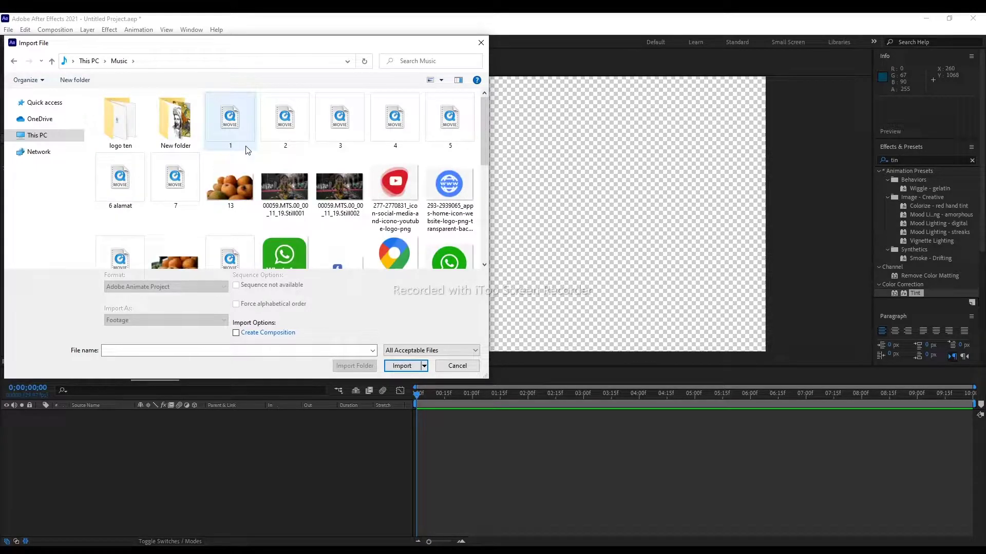
scroll(246, 146, "down", 1)
scroll(245, 147, "down", 5)
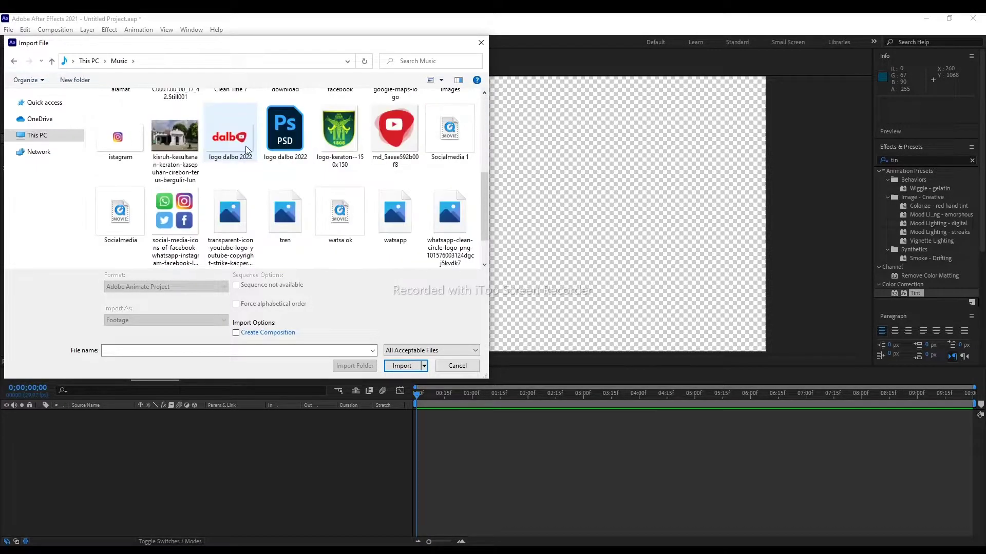
left_click(237, 135)
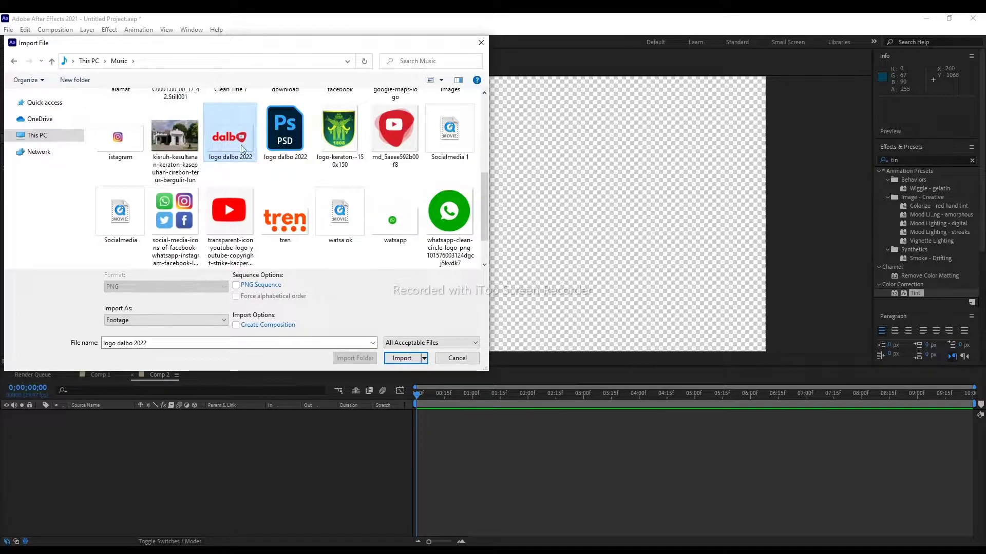
left_click(408, 365)
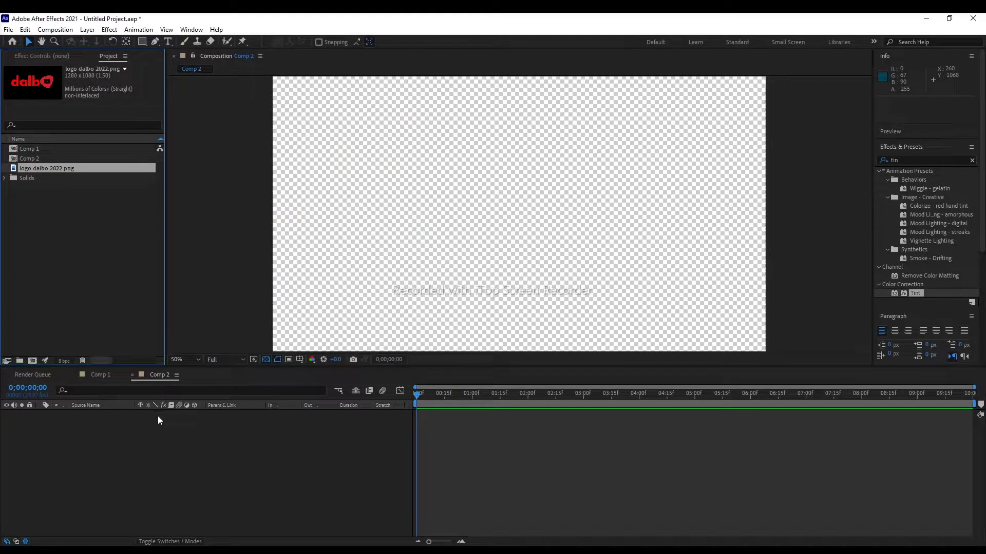
left_click_drag(50, 168, 89, 434)
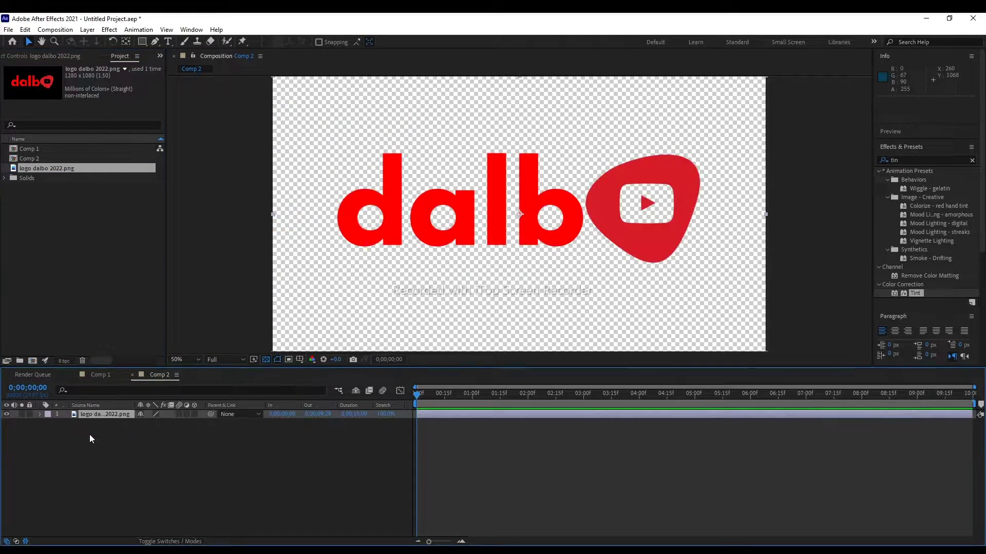
left_click(122, 439)
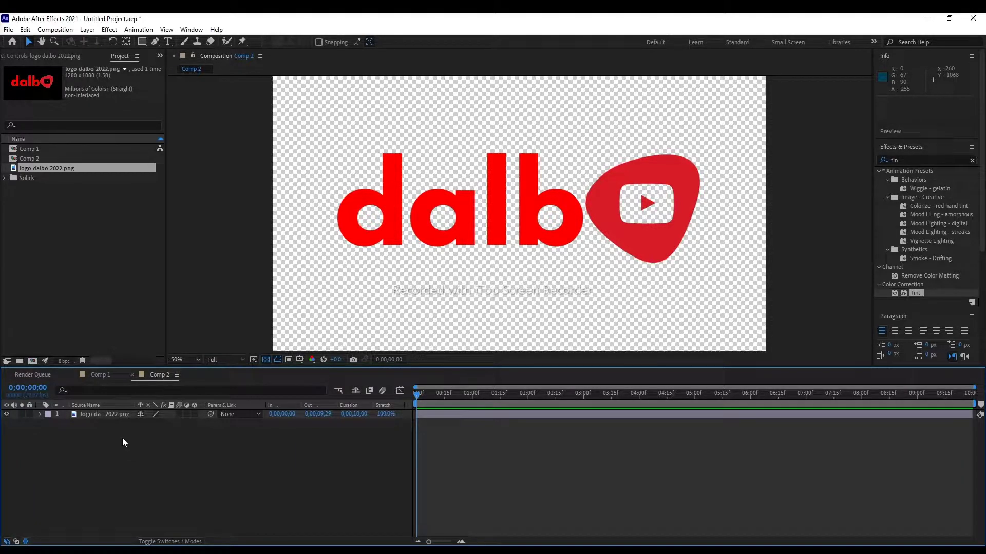
Add a new blue solid layer and move it beneath the logo layer.
left_click(98, 414)
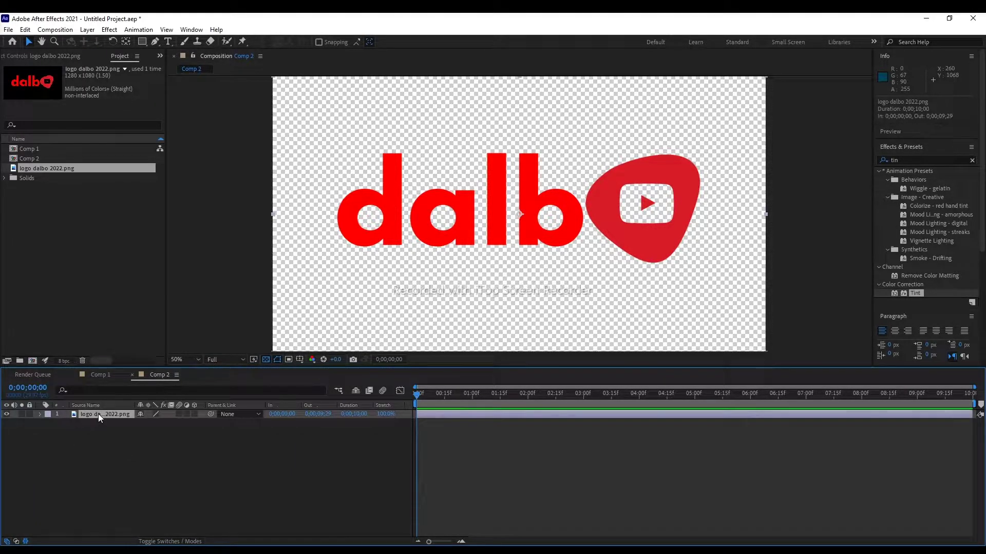
left_click(97, 480)
right_click(99, 460)
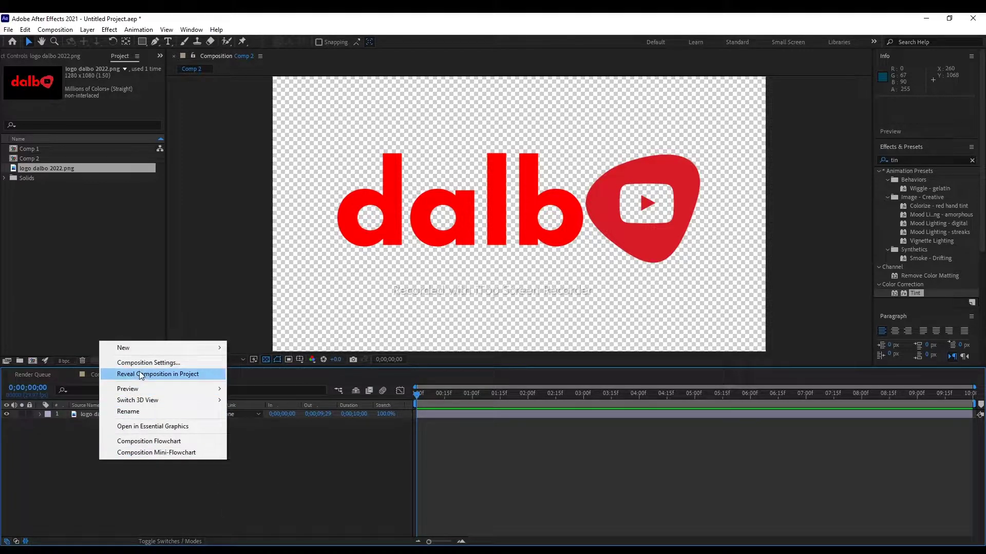
mouse_move(143, 348)
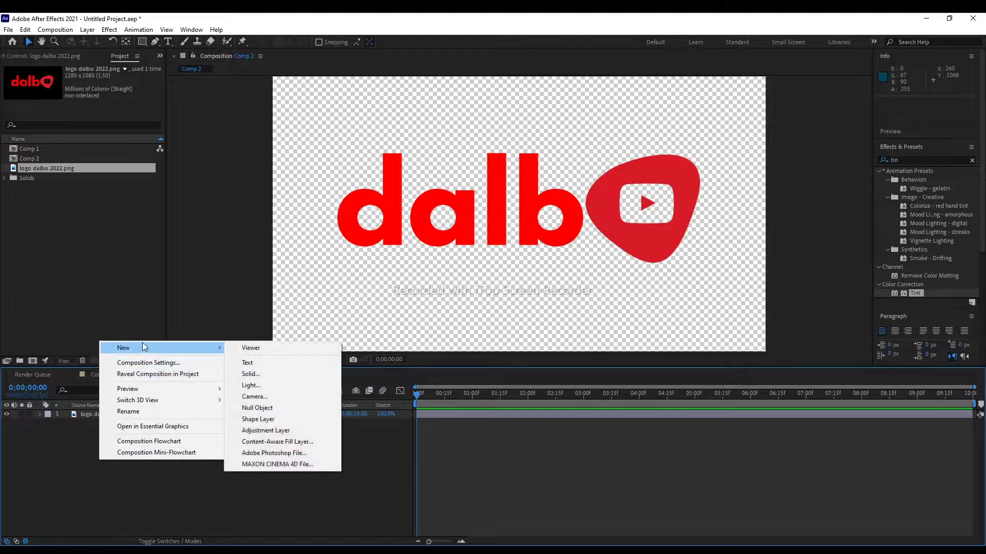
left_click(254, 378)
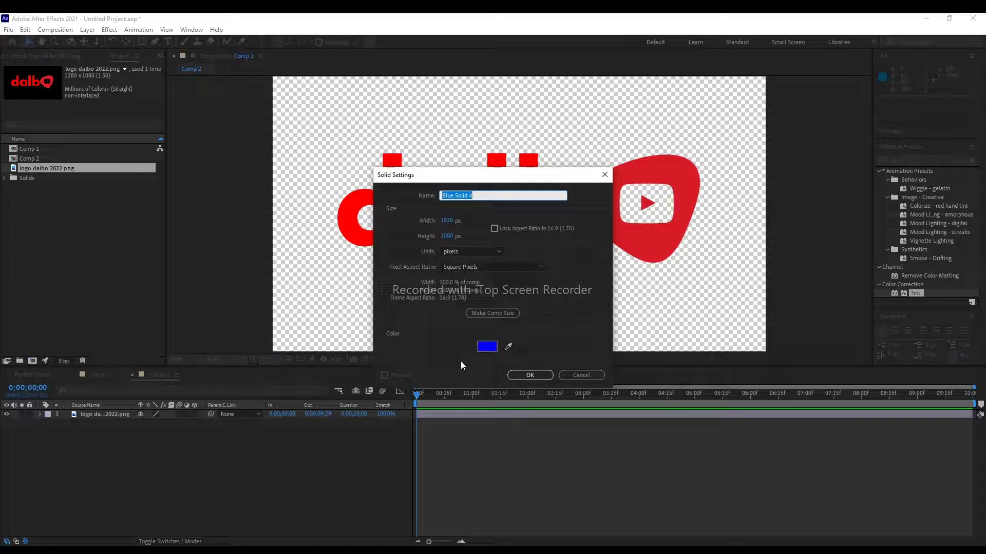
left_click(529, 374)
left_click_drag(97, 414, 94, 433)
Run Auto-trace on the logo layer to create masks around the dalbo letters and icon.
left_click(104, 412)
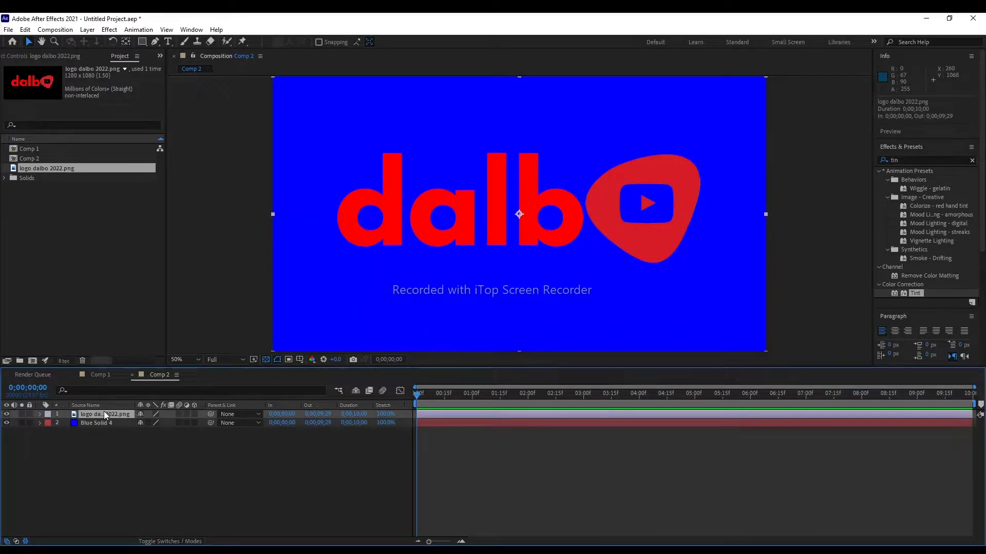
left_click(103, 31)
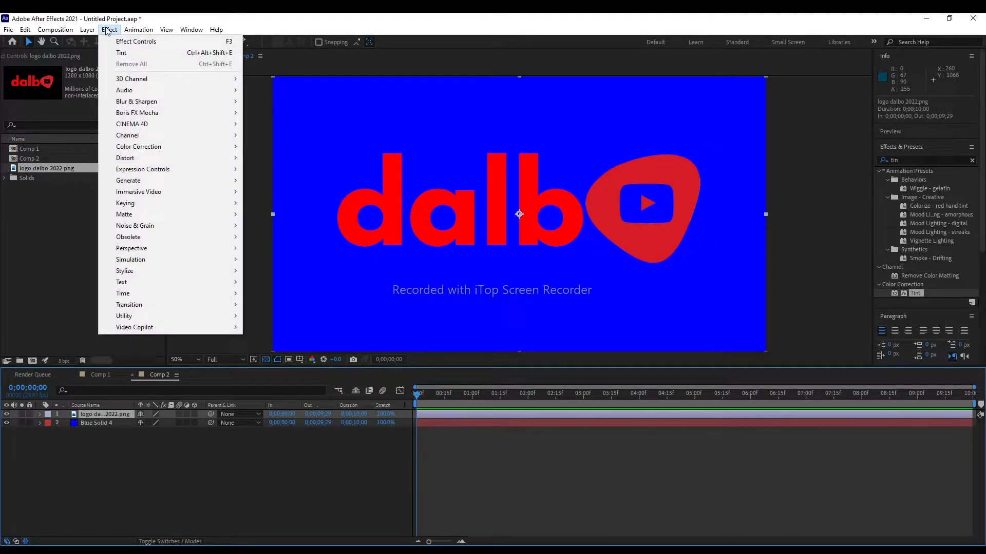
mouse_move(86, 32)
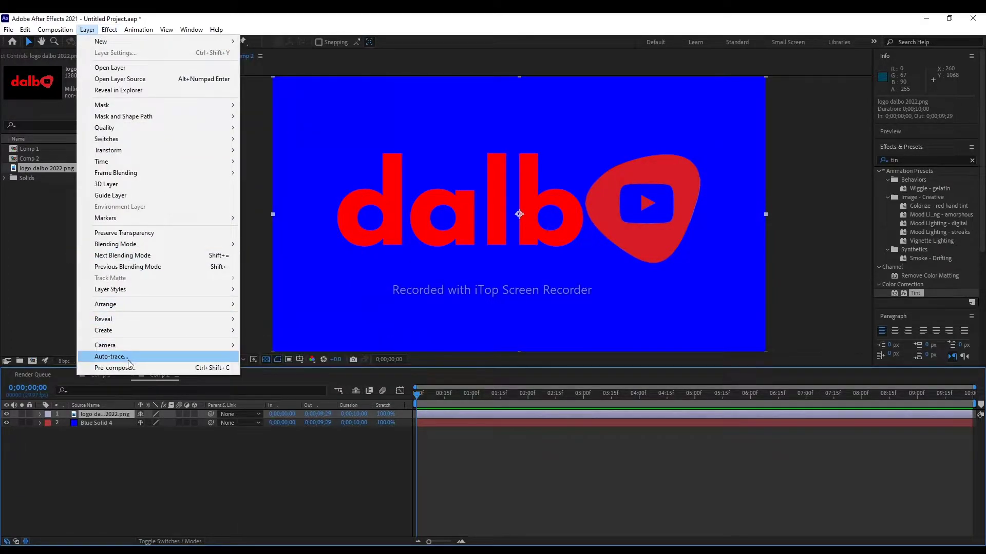
left_click(128, 357)
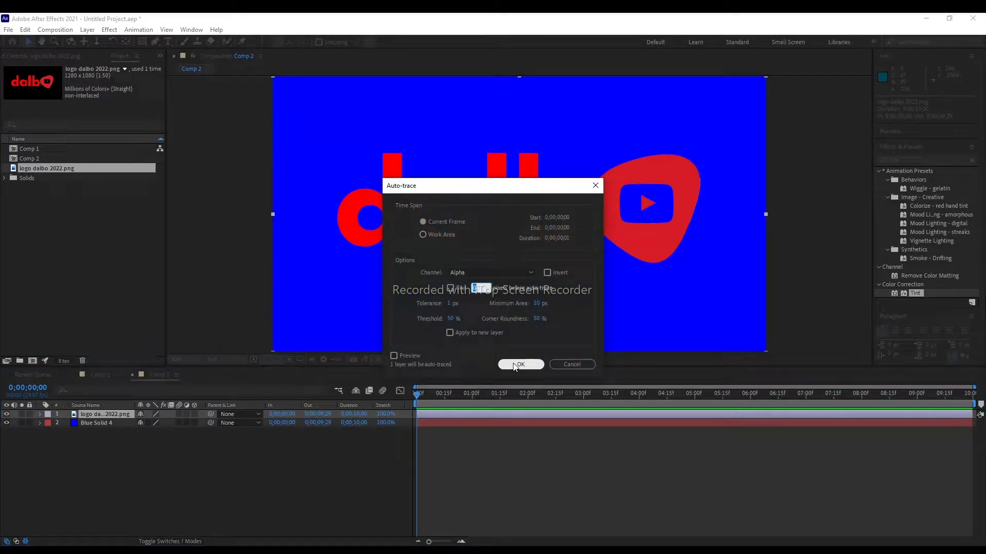
left_click(515, 365)
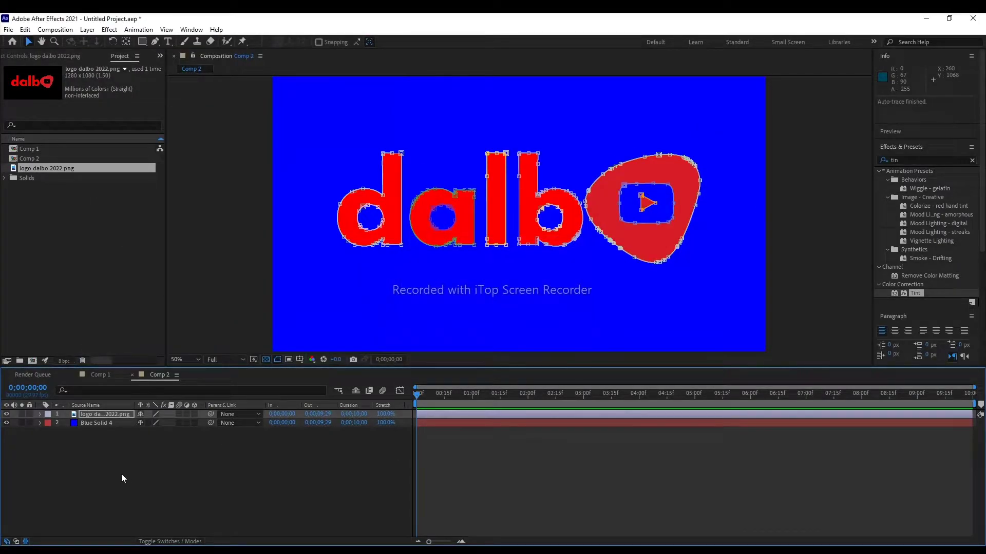
left_click(97, 423)
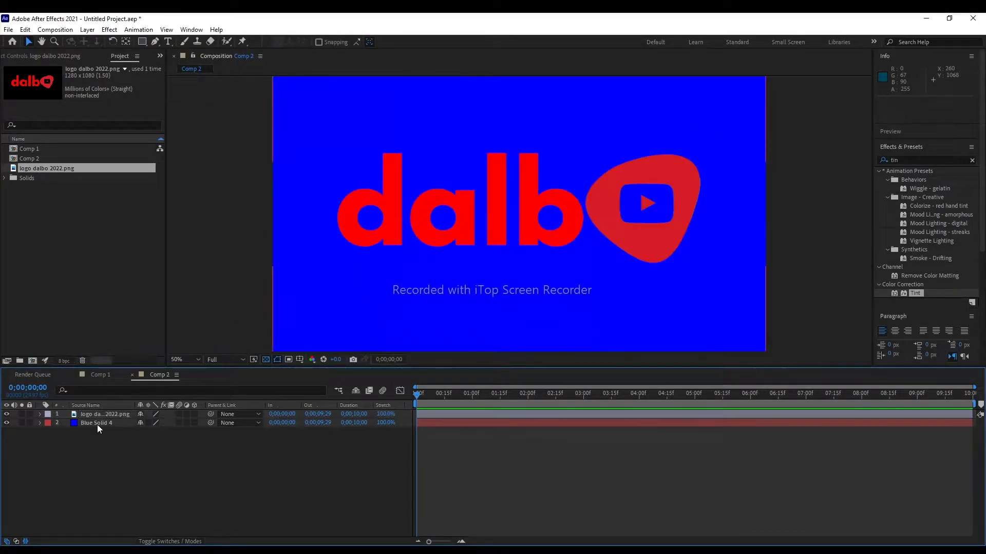
Apply Element to Blue Solid 4 and set Custom Path Layer 1 to the logo layer.
left_click(109, 31)
mouse_move(151, 333)
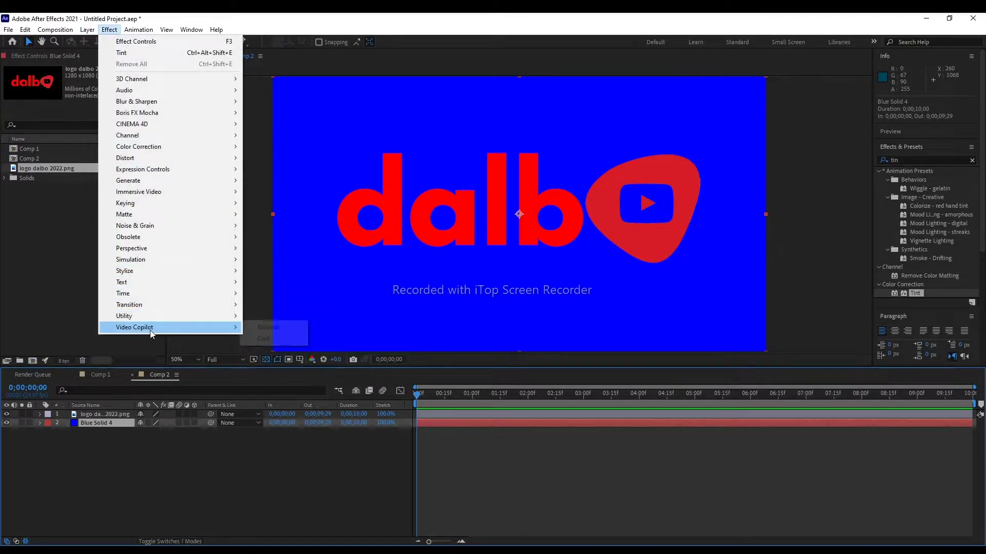
left_click(281, 327)
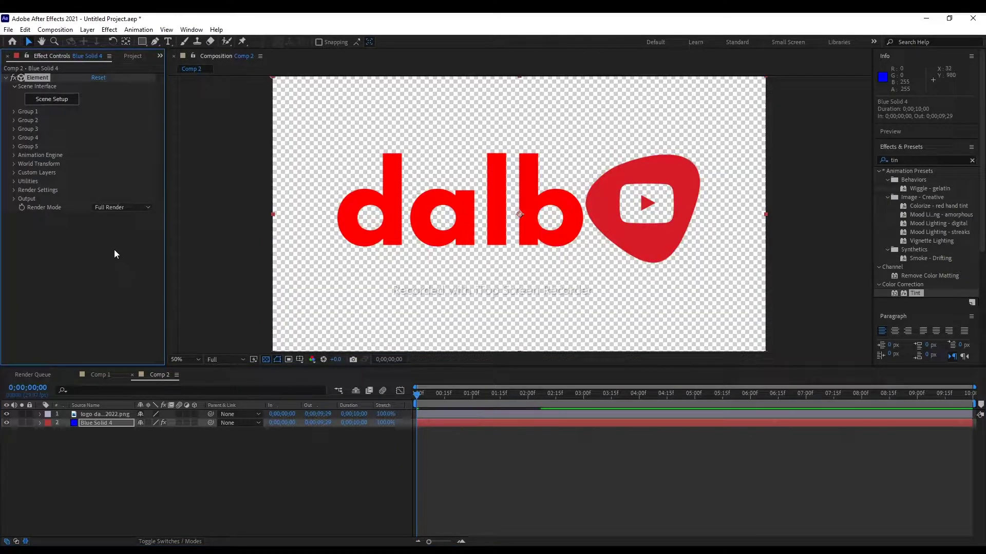
left_click(15, 173)
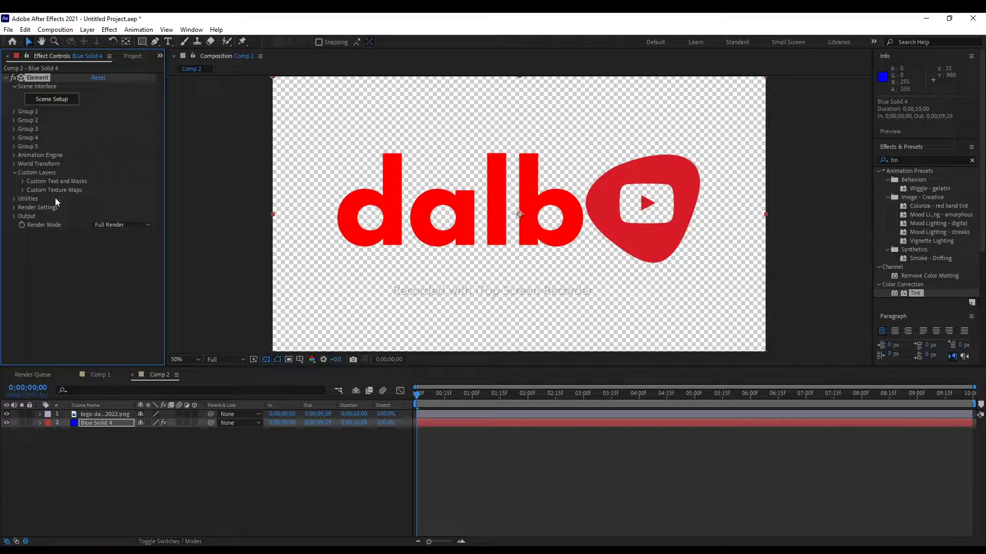
left_click(22, 181)
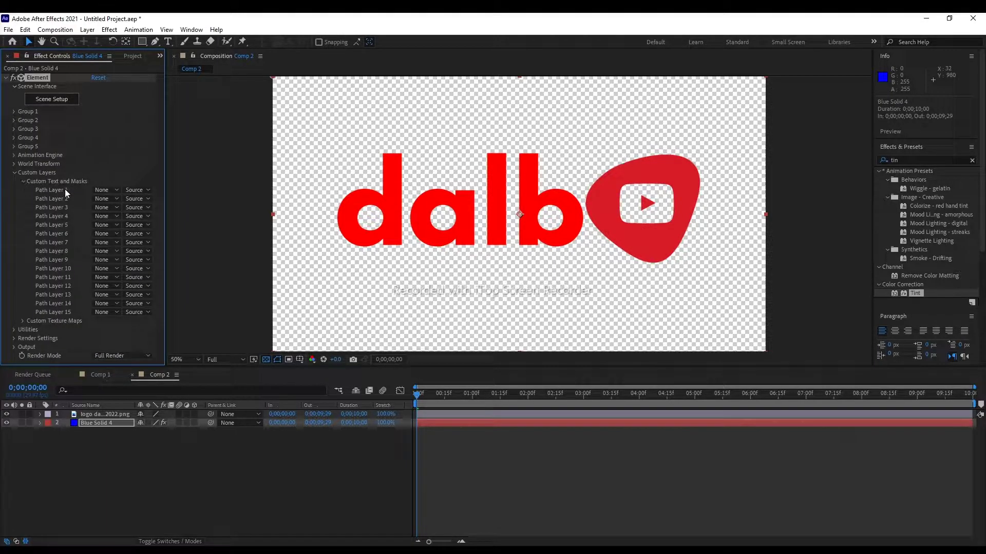
left_click(109, 190)
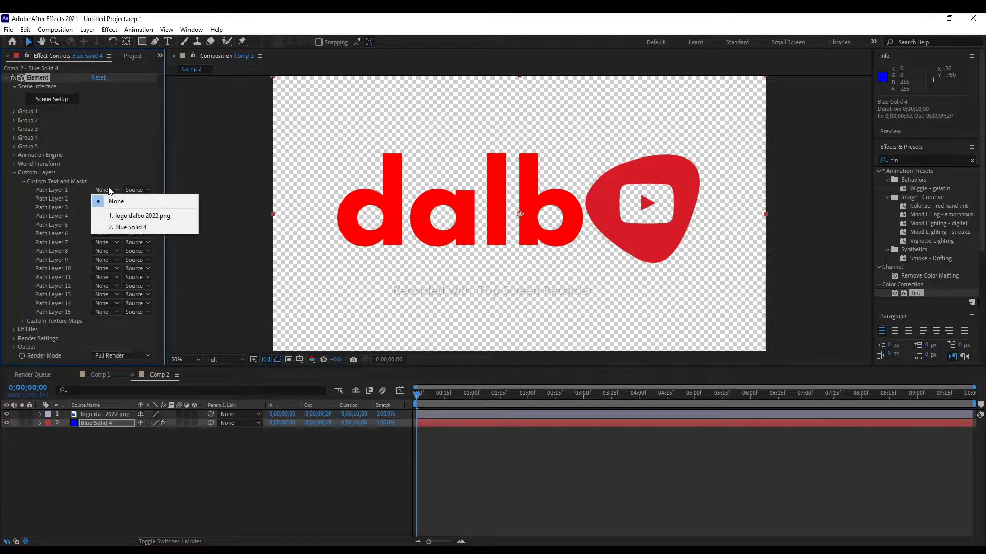
left_click(123, 217)
left_click(14, 174)
left_click(14, 173)
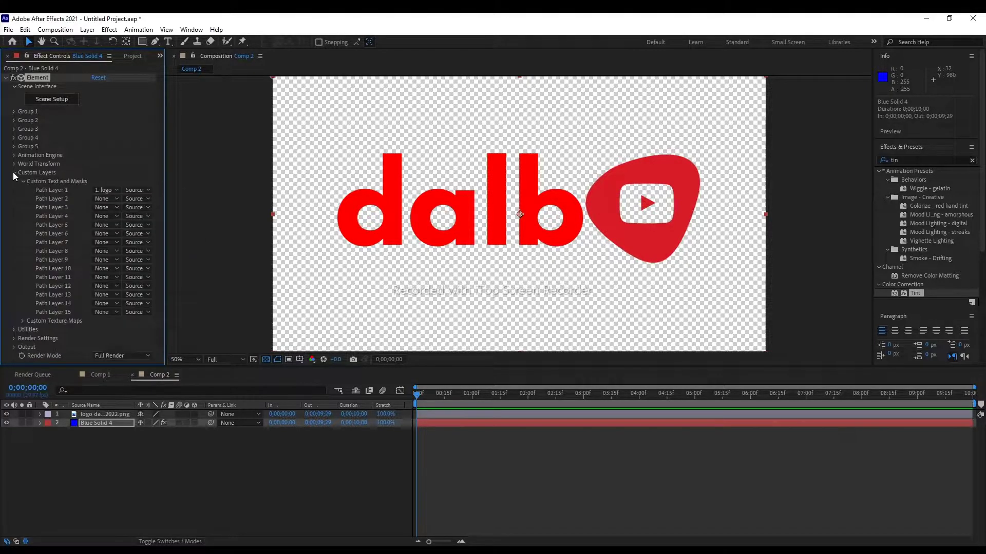
Leave texture map Layer 1 unchanged, collapse Element, and show the Project items list.
left_click(22, 320)
scroll(31, 322, "down", 5)
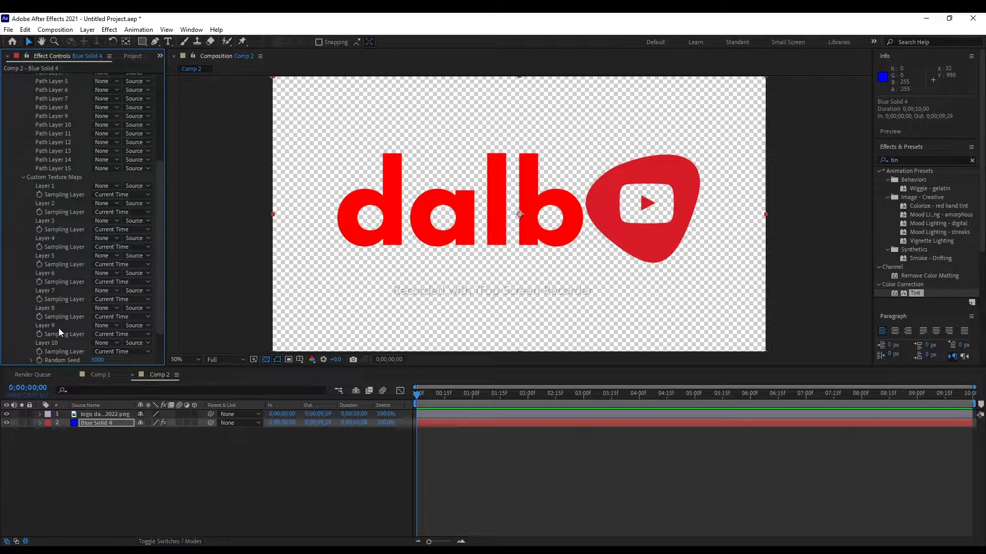
left_click(114, 188)
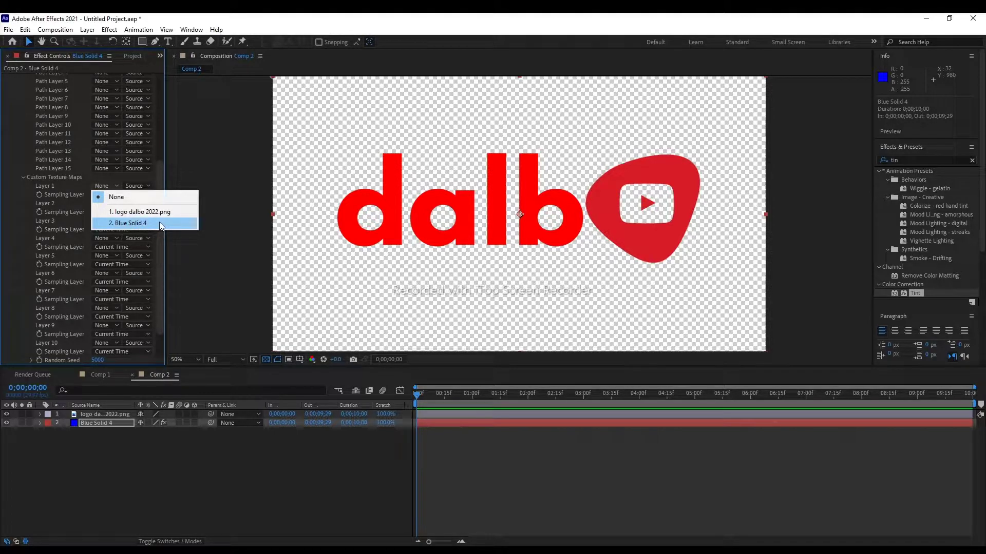
left_click(137, 475)
scroll(133, 269, "up", 3)
scroll(135, 238, "up", 3)
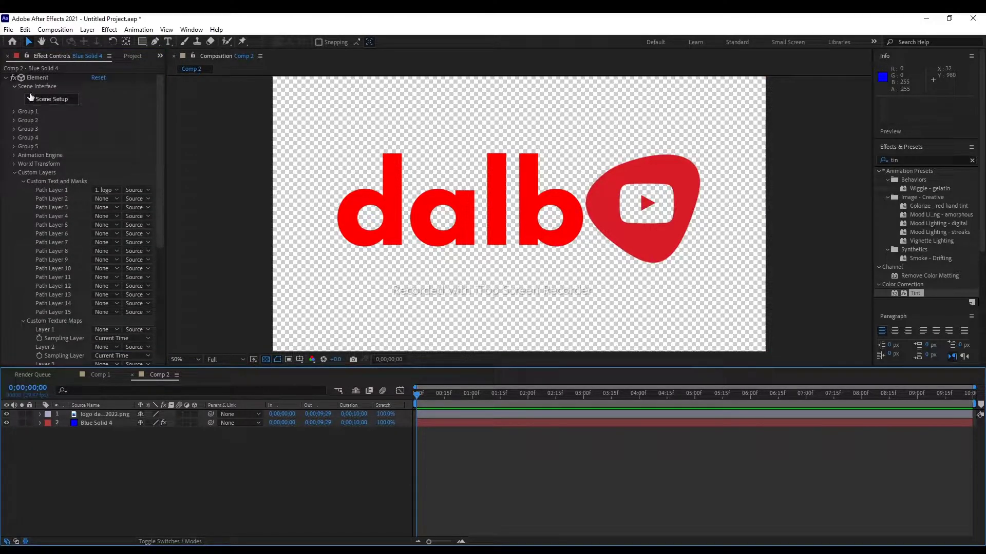
left_click(6, 78)
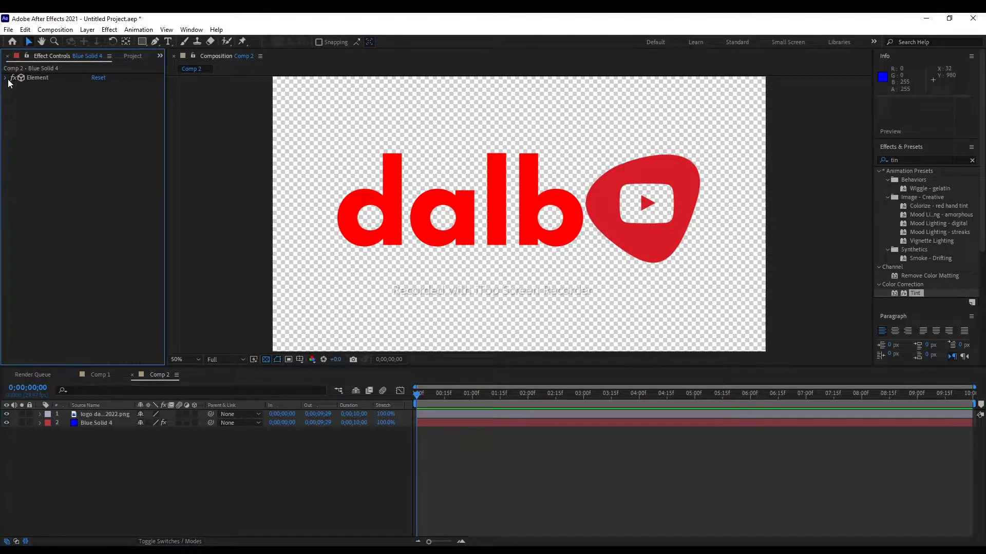
left_click(134, 56)
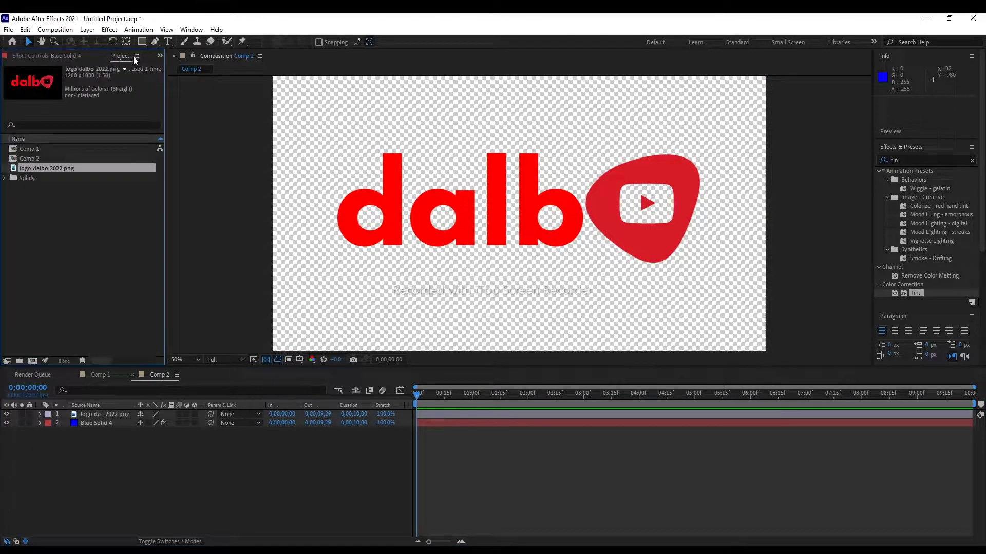
Add Comp 1 from the Project panel as a new layer in Comp 2.
left_click(30, 157)
left_click(30, 150)
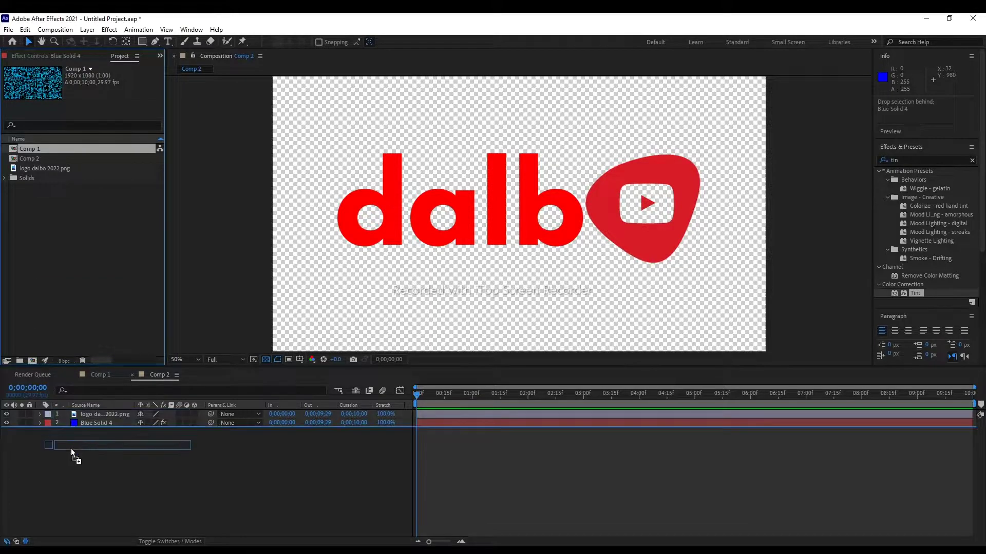
left_click_drag(32, 149, 74, 460)
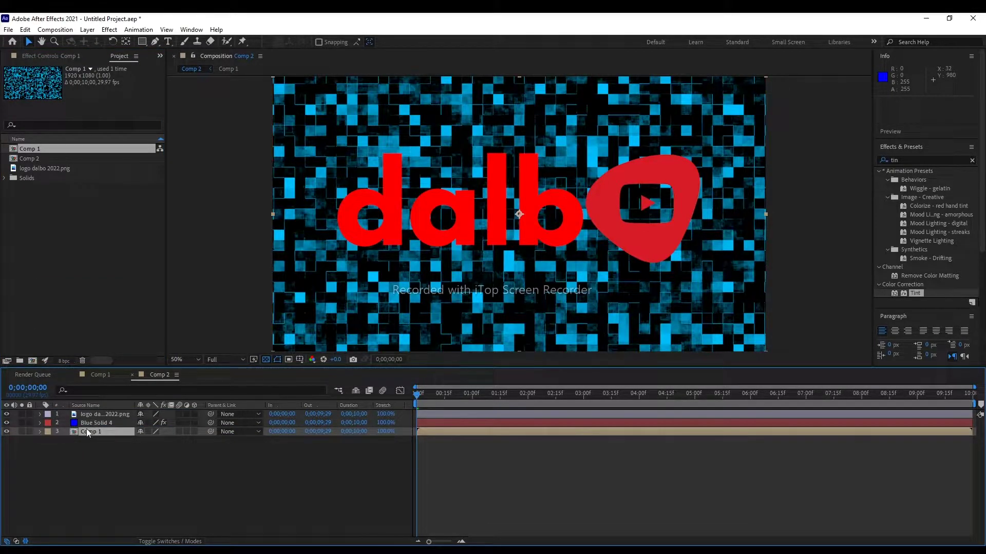
Set Custom Texture Maps Layer 1 of Blue Solid 4's Element effect to Comp 1.
left_click(86, 420)
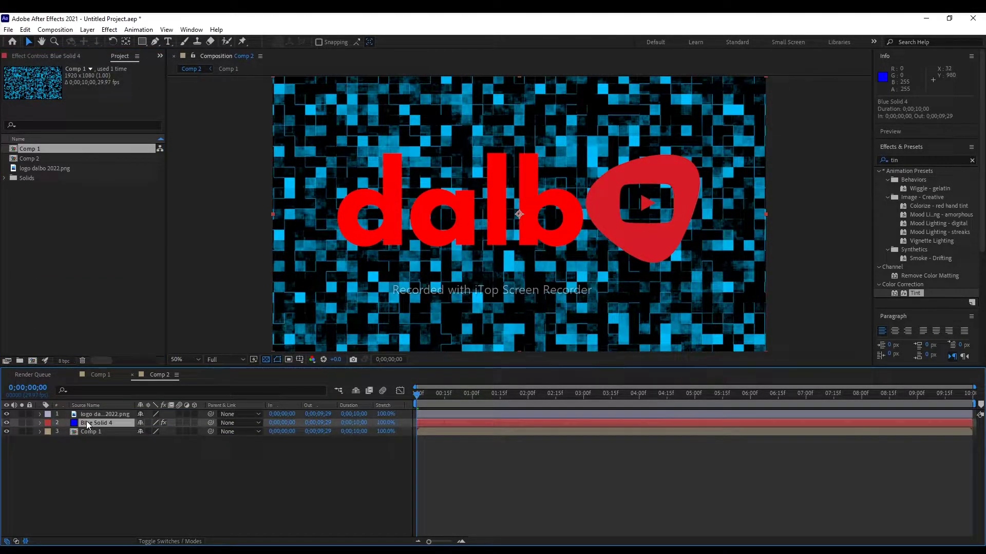
left_click(41, 54)
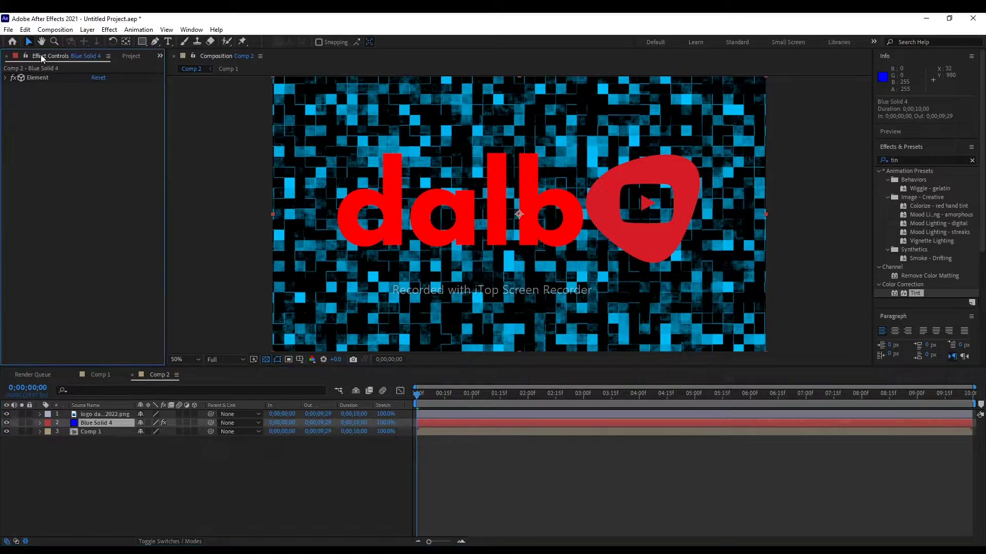
left_click(6, 77)
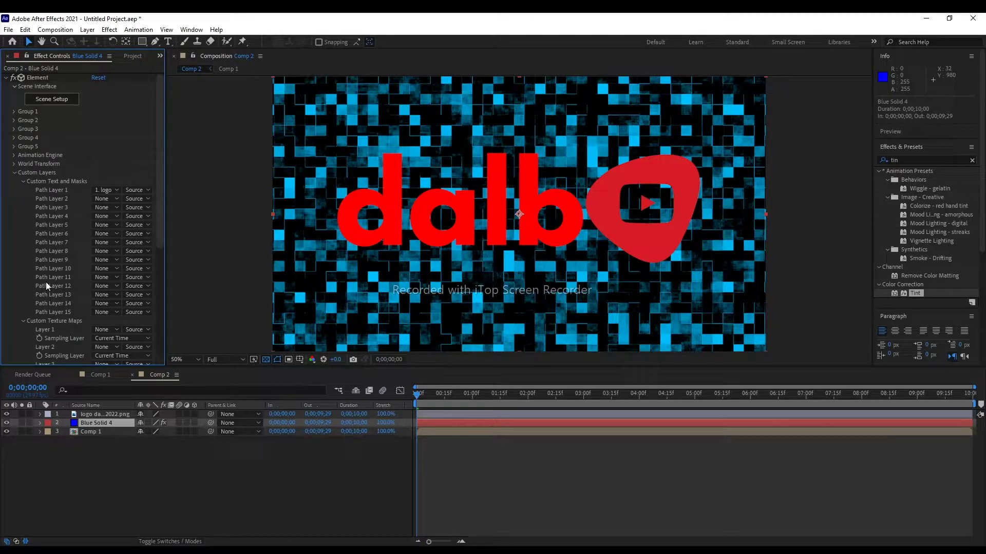
left_click(116, 330)
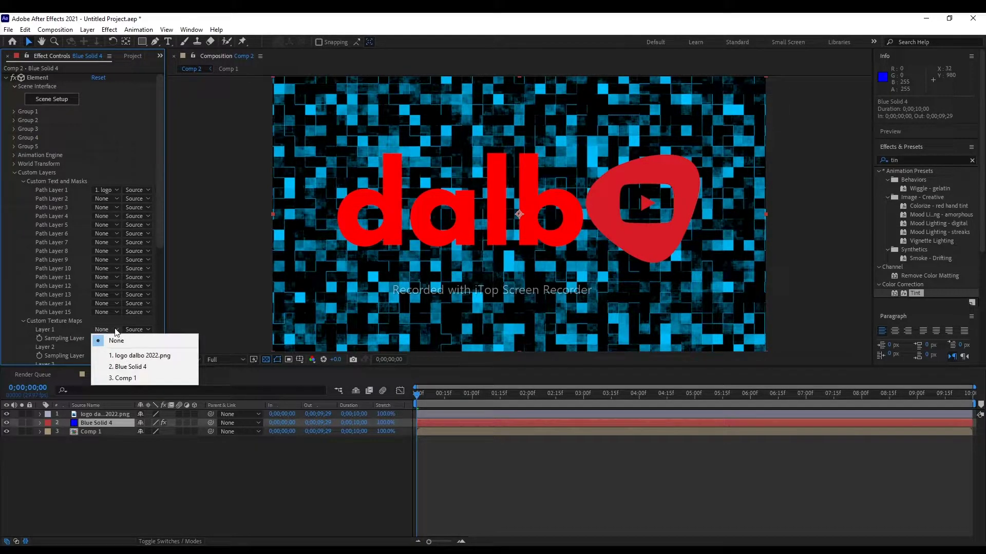
left_click(125, 378)
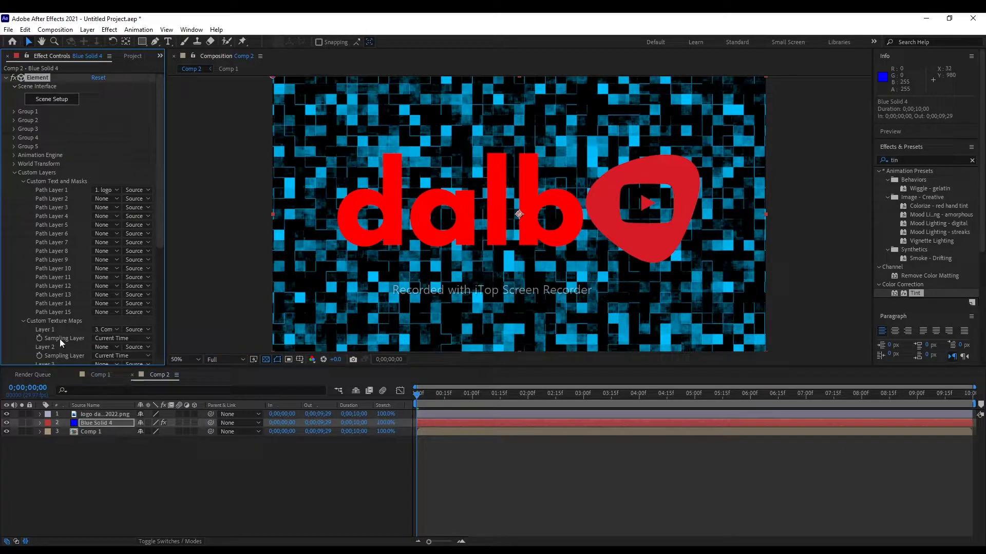
left_click(15, 173)
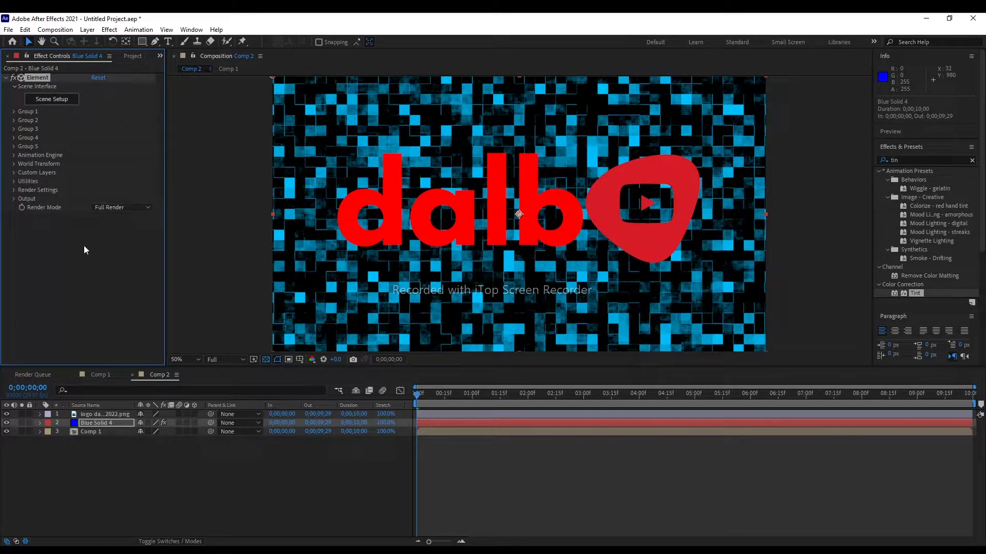
Extrude the logo path into a 3D model in Element's Scene Setup.
left_click(59, 100)
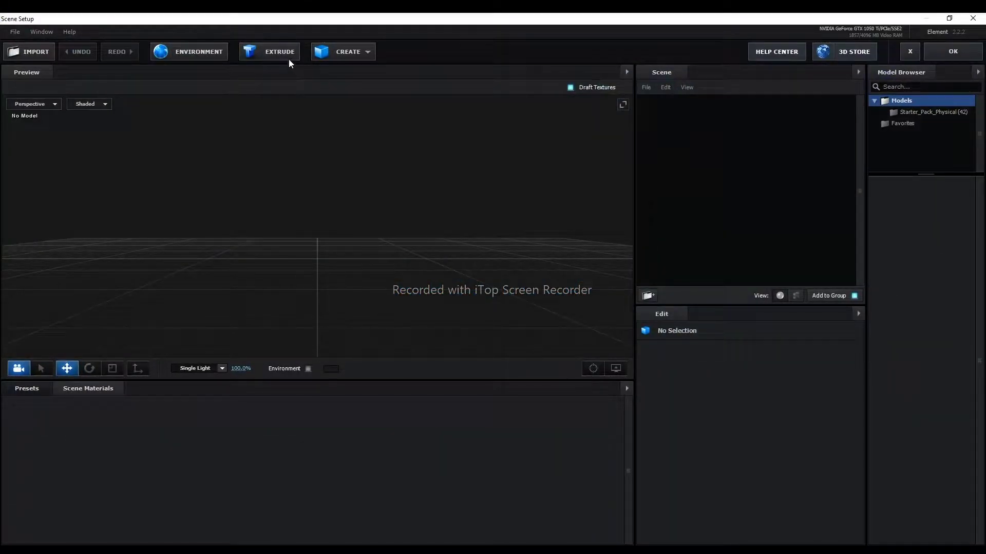
left_click(288, 55)
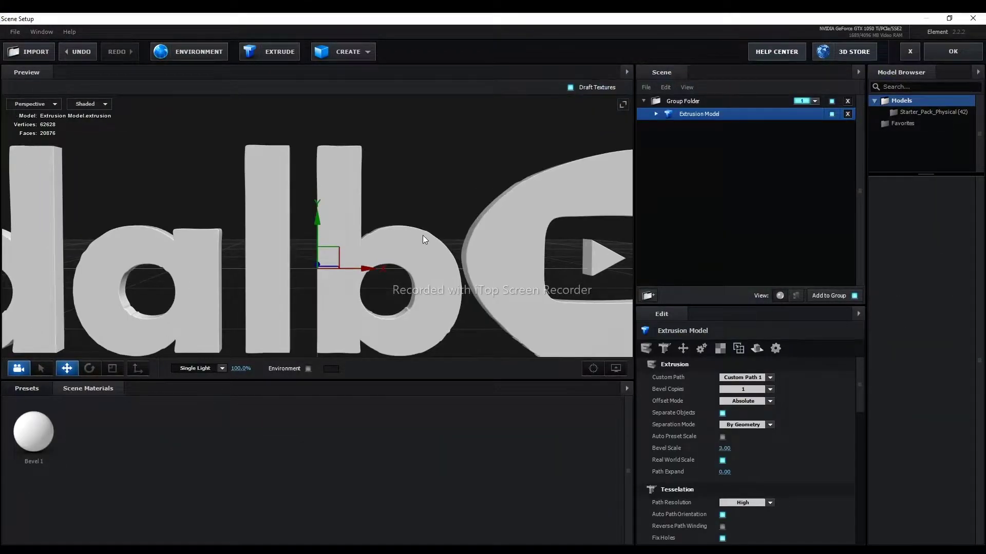
scroll(423, 235, "down", 5)
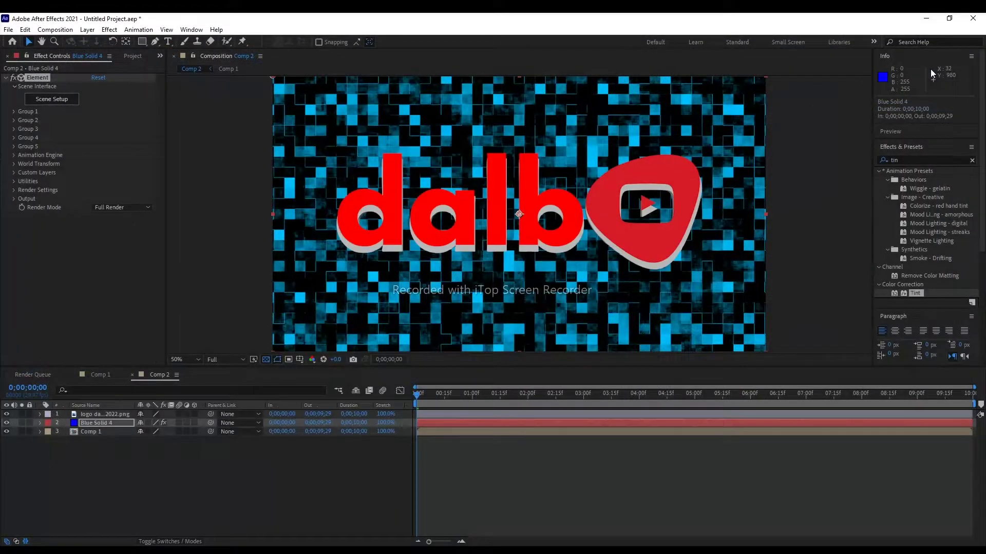
Hide the flat logo image and Comp 1 background layers, then reselect Blue Solid 4.
left_click(6, 414)
left_click(6, 432)
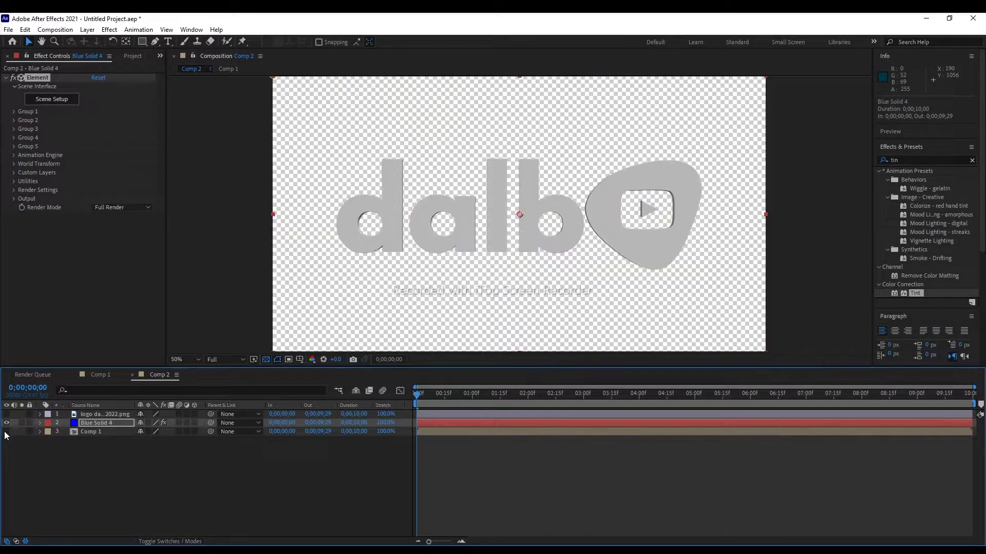
left_click(6, 432)
left_click(6, 432)
left_click(160, 481)
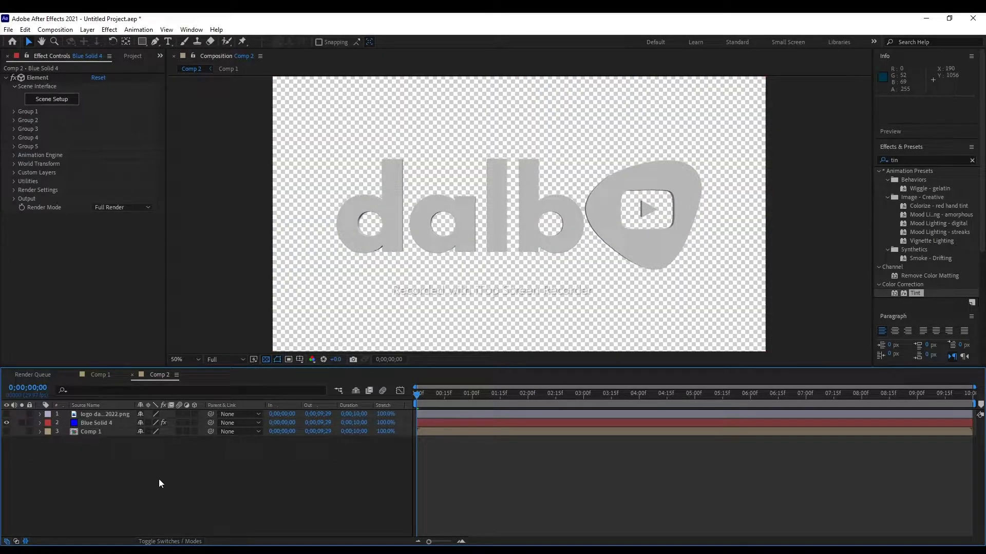
left_click(95, 422)
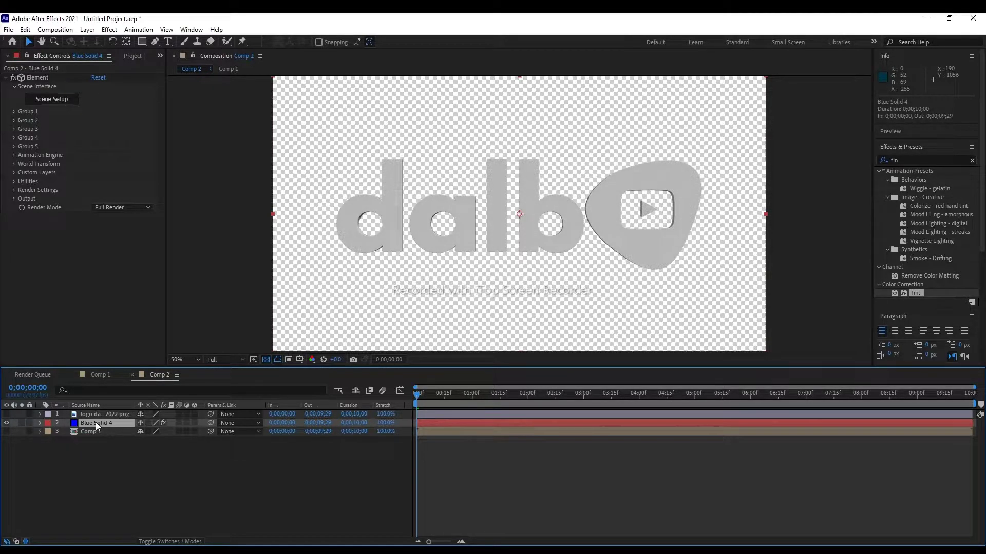
left_click(52, 100)
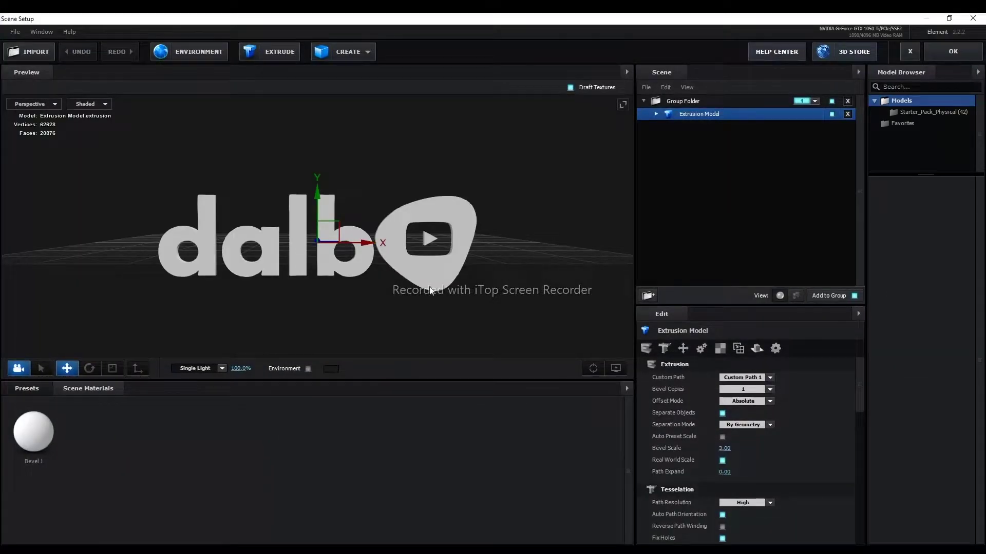
Scale the extruded dalbo logo down along Z so its depth is thinner.
left_click_drag(289, 328, 361, 326)
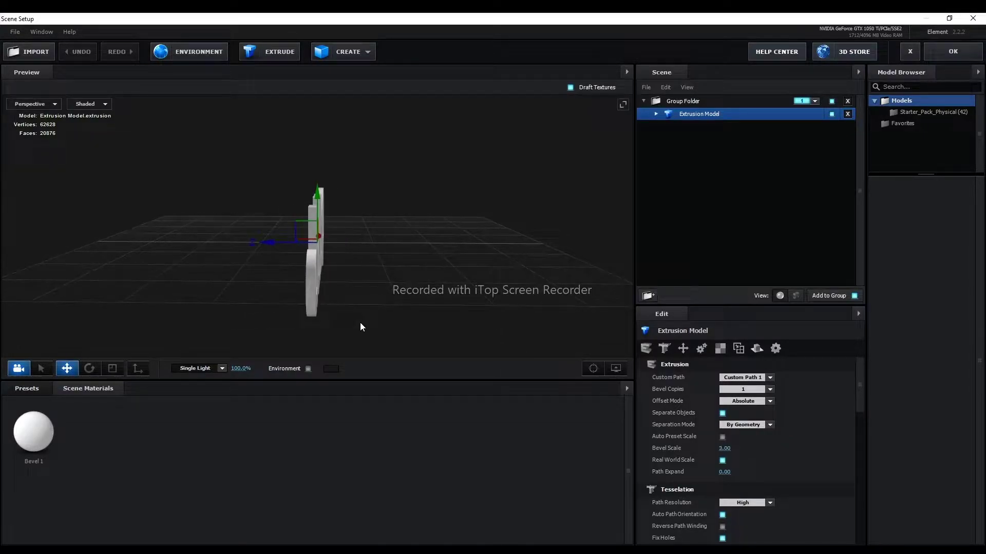
mouse_move(373, 255)
left_mouse_down()
mouse_move(286, 248)
mouse_move(331, 302)
mouse_move(315, 304)
mouse_move(331, 304)
left_mouse_up()
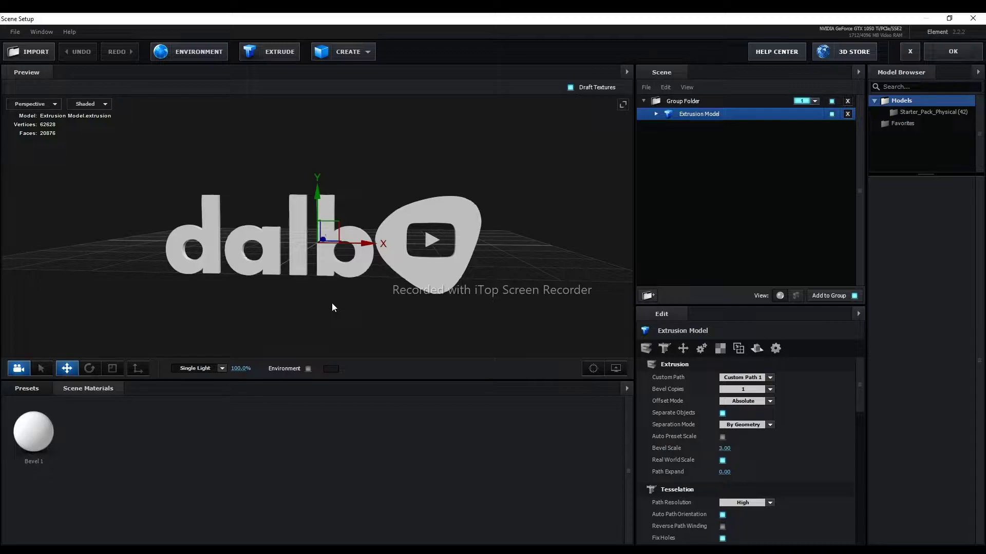
mouse_move(252, 165)
left_mouse_down()
mouse_move(234, 186)
mouse_move(250, 192)
left_mouse_up()
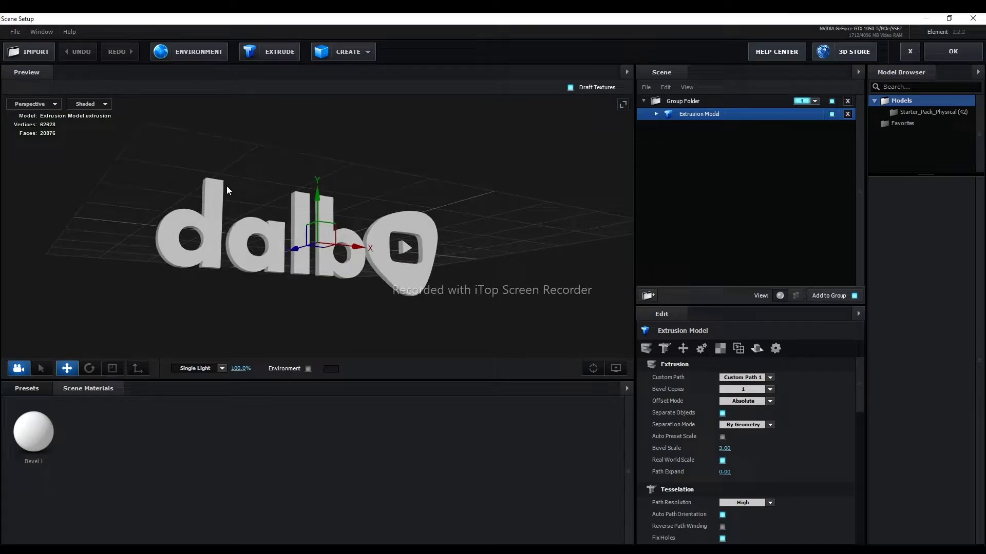
left_click_drag(250, 191, 263, 211)
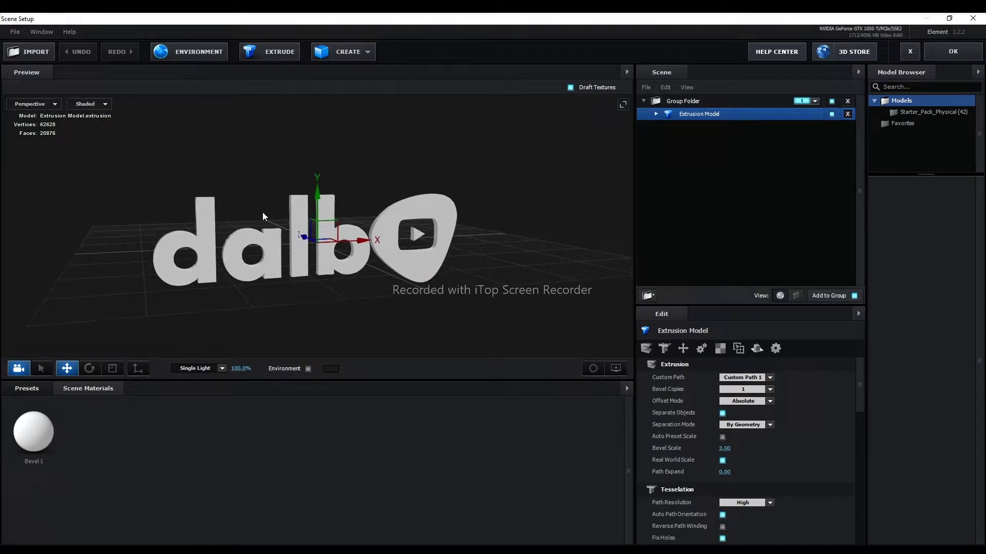
left_click(112, 368)
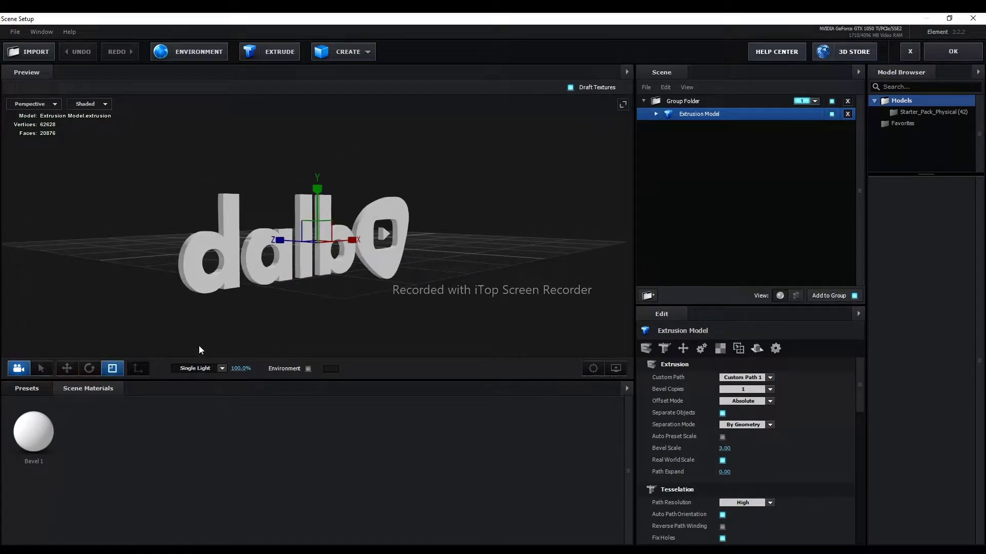
left_click_drag(230, 306, 267, 309)
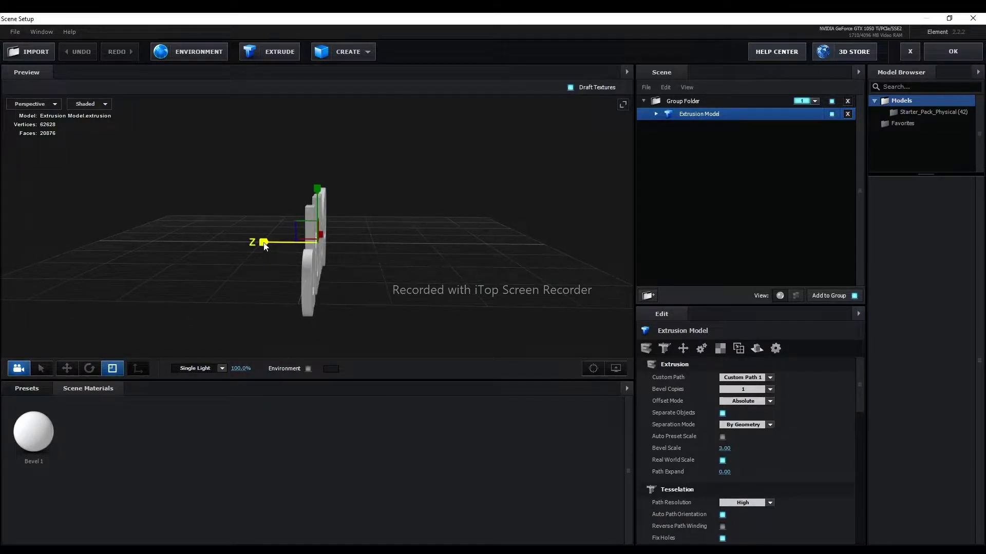
left_click_drag(264, 242, 268, 242)
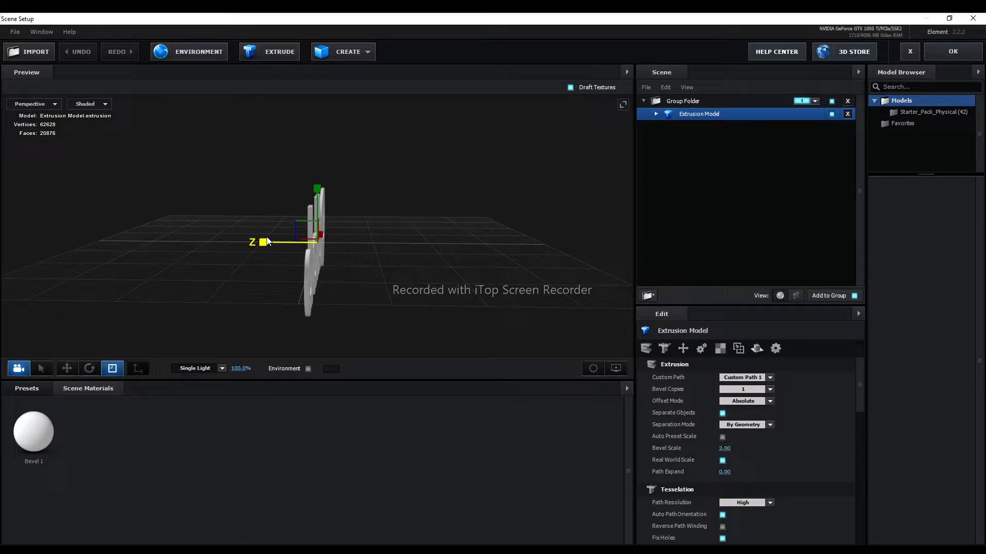
mouse_move(437, 257)
left_mouse_down()
mouse_move(385, 282)
mouse_move(420, 242)
mouse_move(383, 254)
left_mouse_up()
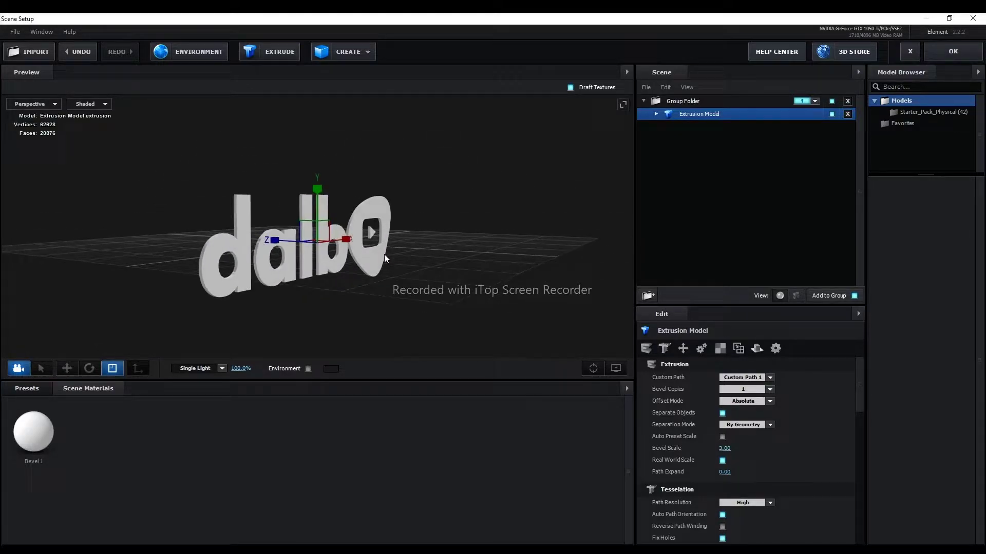
left_click(67, 368)
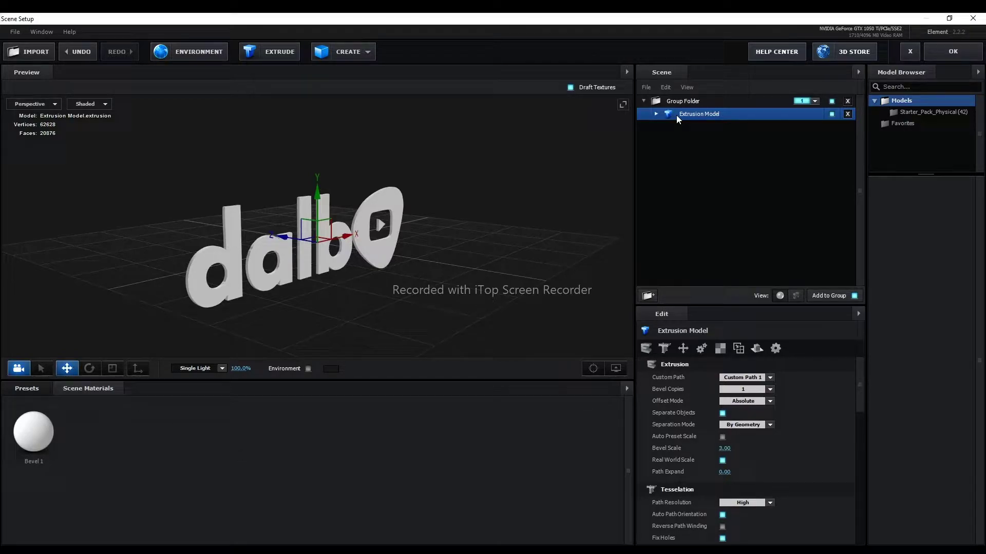
Rename the extrusion model to db1.
right_click(689, 115)
mouse_move(730, 217)
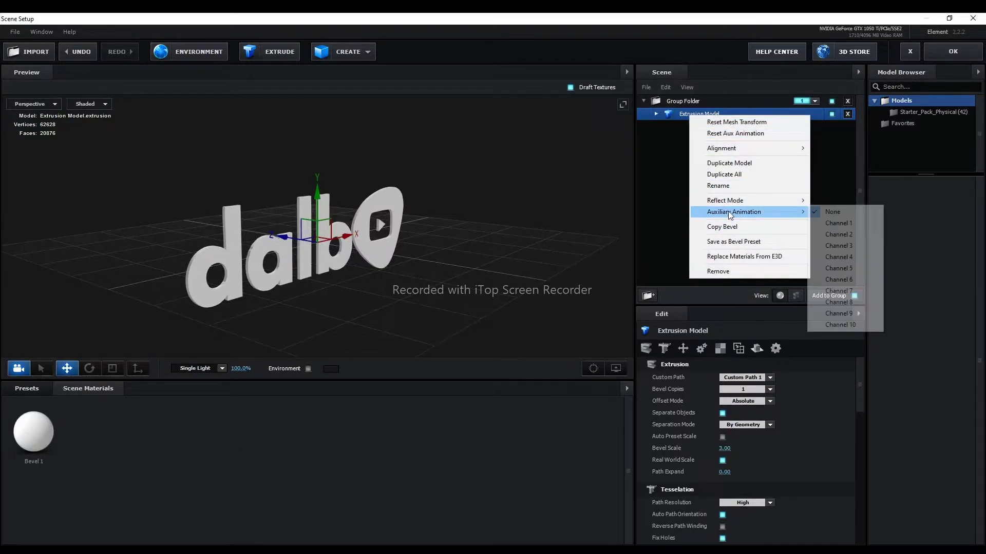
left_click(724, 186)
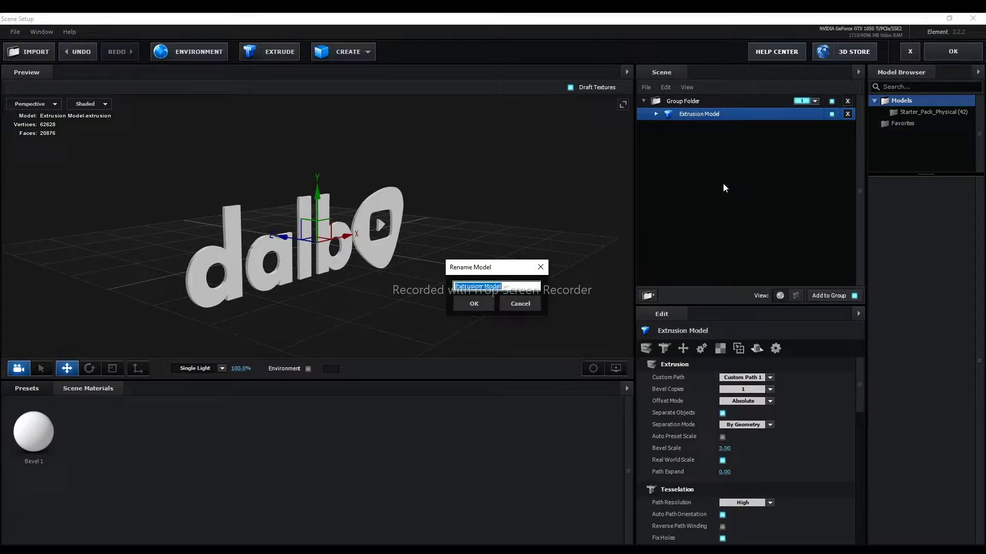
type("db1")
left_click(474, 305)
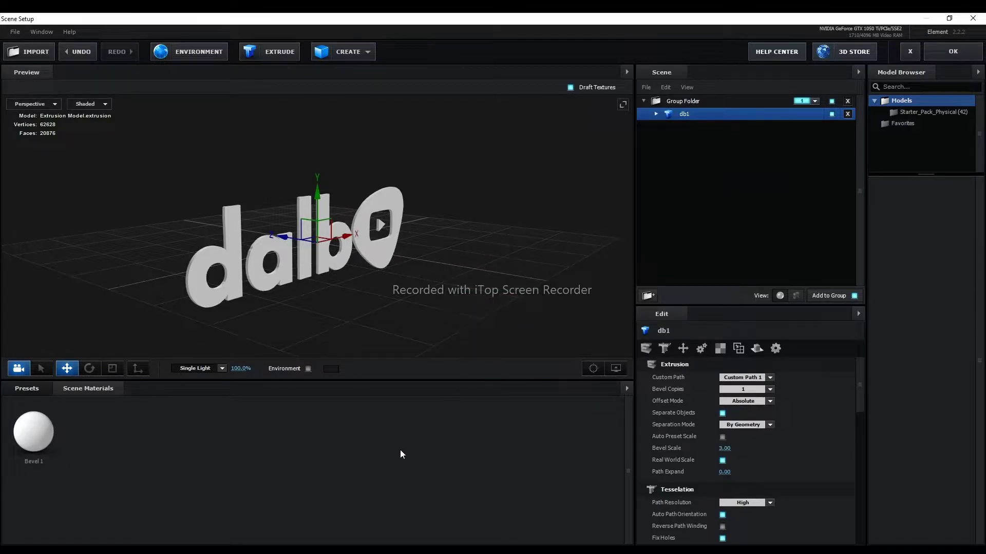
Duplicate db1 together with its bevel material.
left_click(655, 114)
right_click(697, 113)
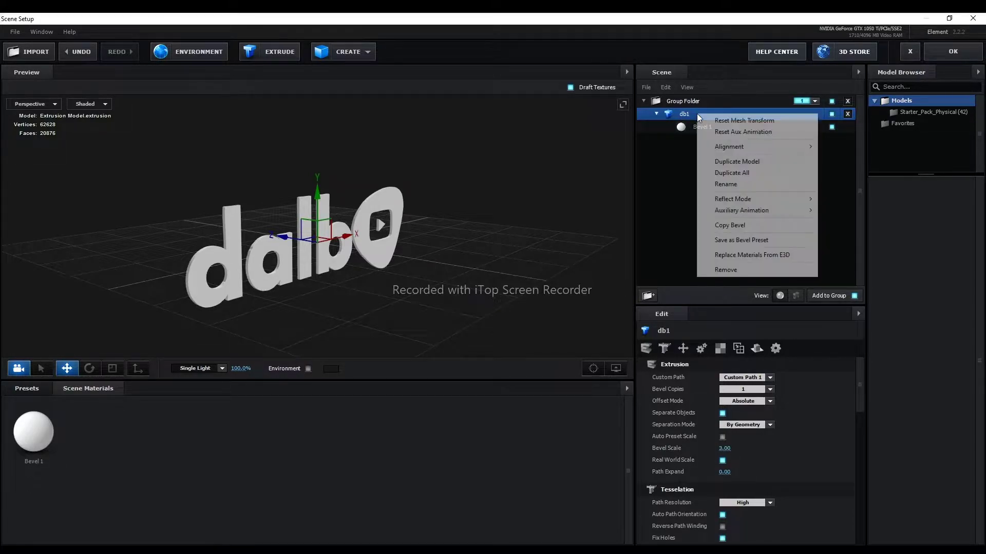
left_click(742, 161)
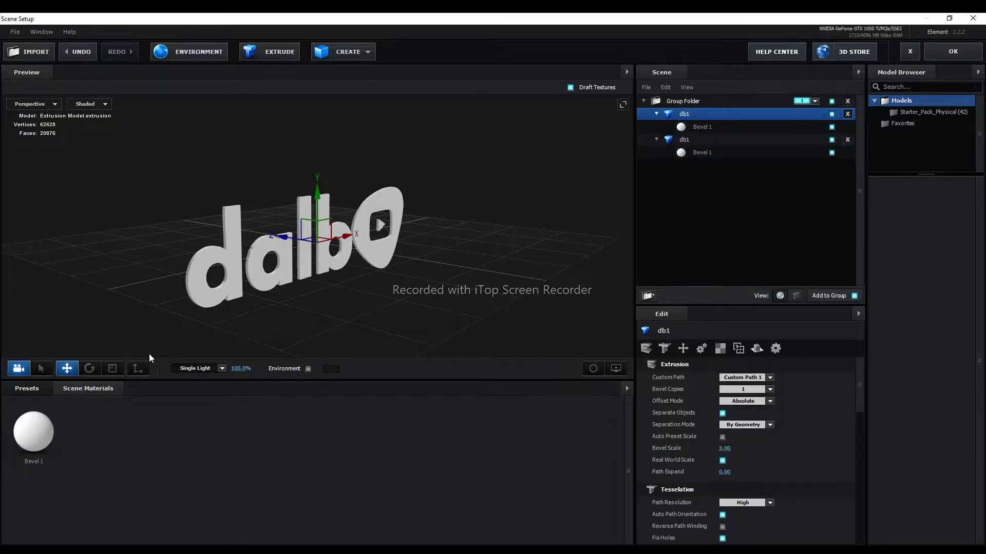
left_click_drag(161, 314, 173, 273)
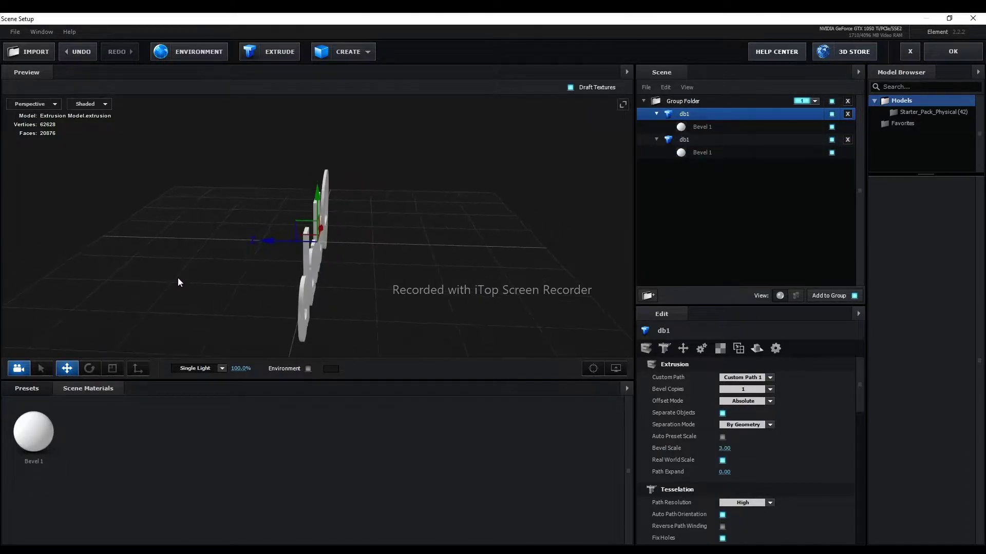
Rename the duplicated copy to db2.
left_click(686, 143)
right_click(687, 142)
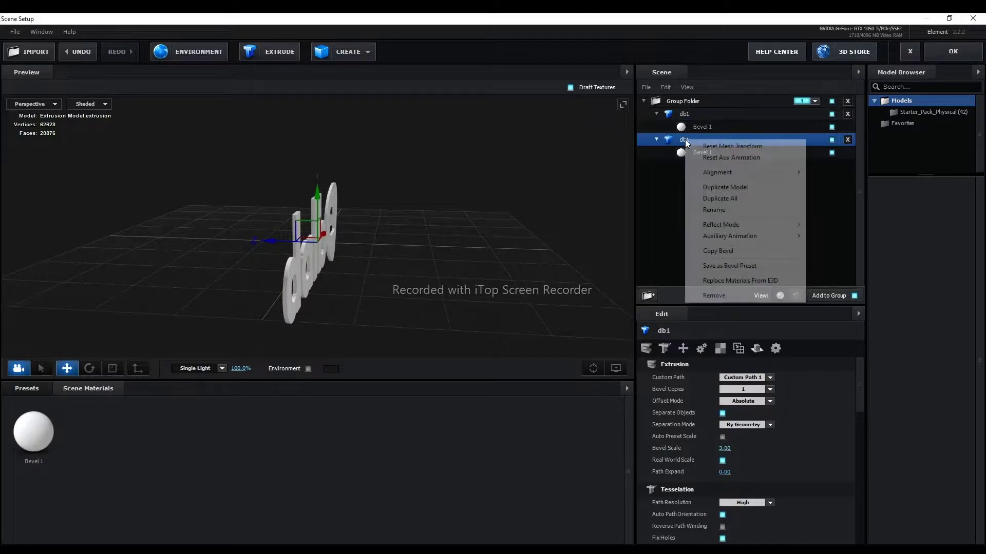
mouse_move(725, 239)
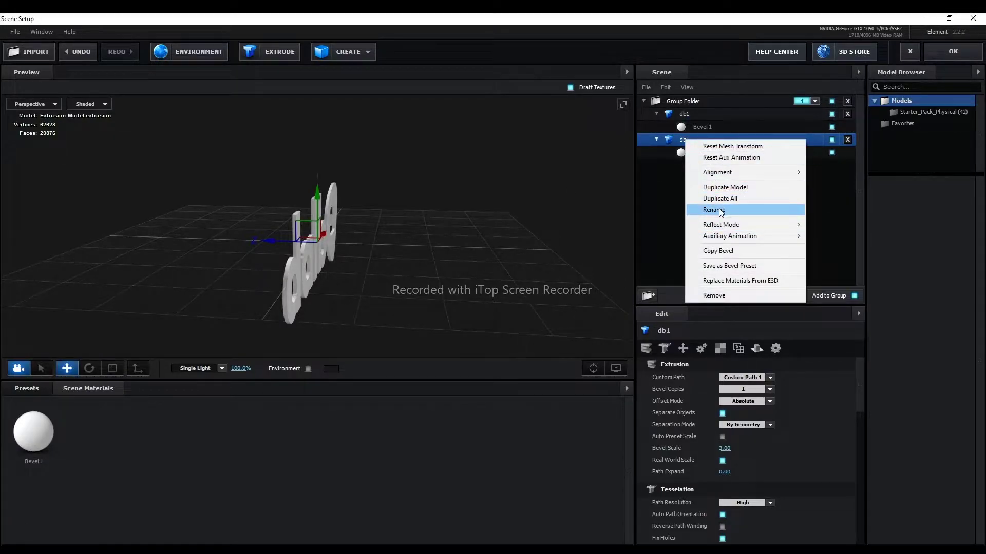
left_click(721, 210)
left_click(490, 287)
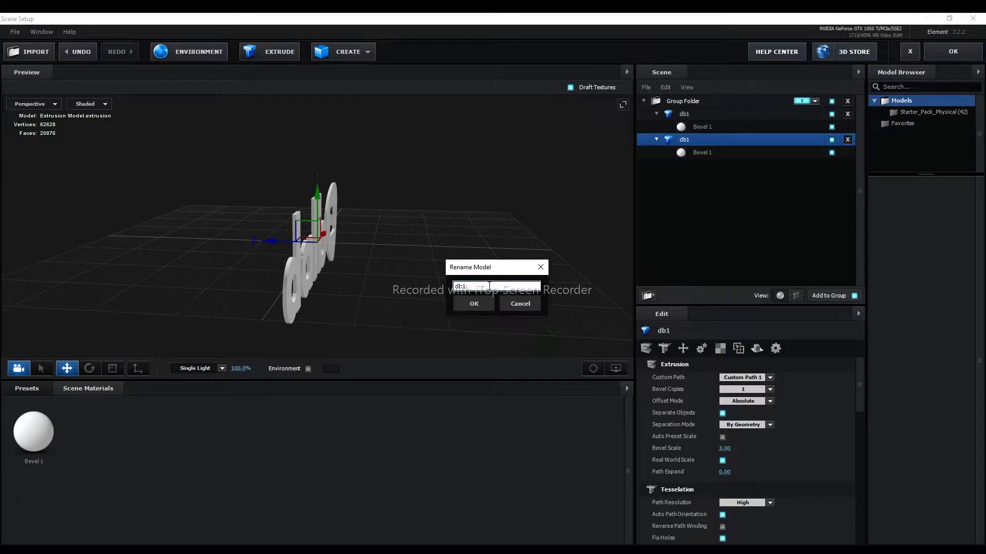
key("BackSpace")
type("2")
left_click(474, 303)
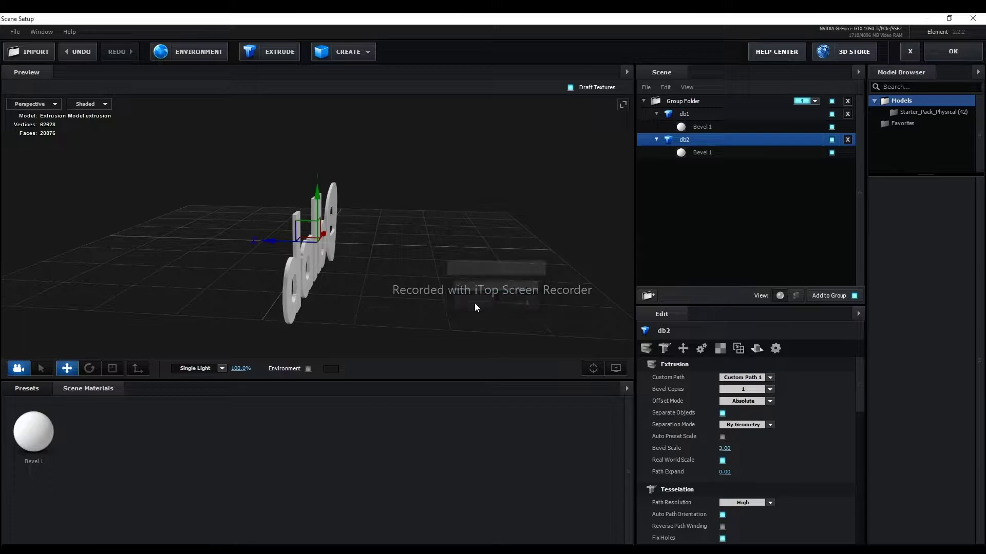
Push db2 along Z away from db1 and stretch it thicker along Z.
mouse_move(270, 240)
left_mouse_down()
mouse_move(240, 242)
mouse_move(193, 279)
left_mouse_up()
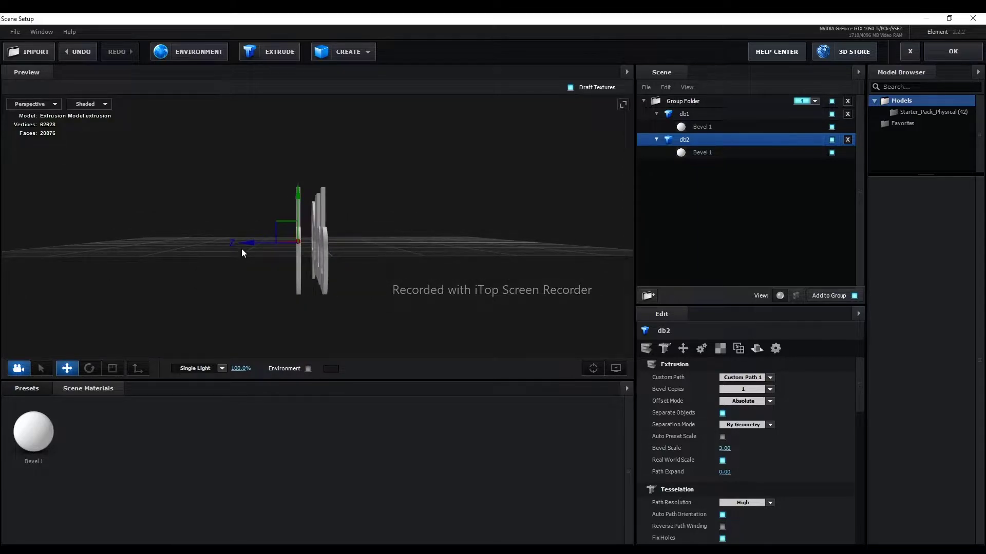
left_click_drag(248, 243, 251, 245)
left_click(112, 368)
left_click_drag(250, 242, 242, 238)
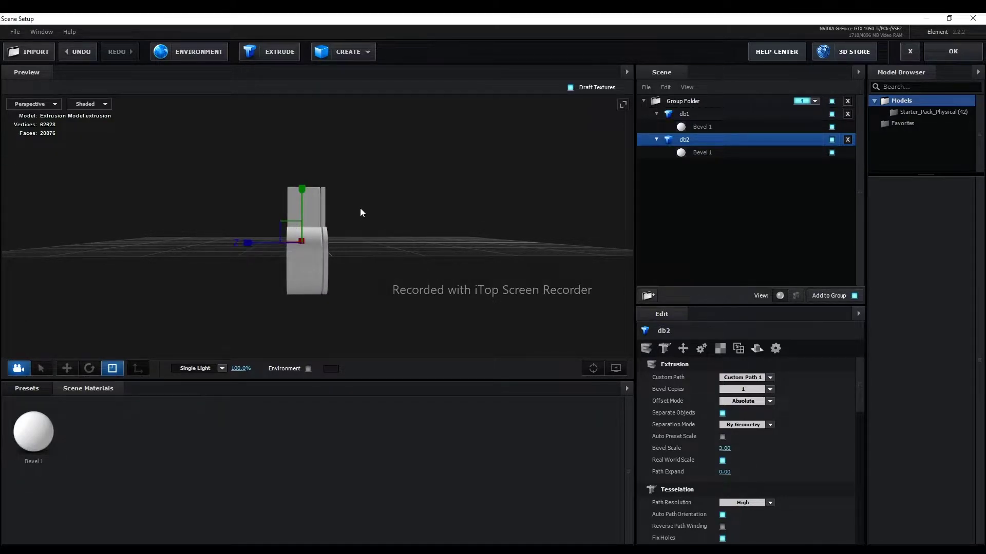
mouse_move(360, 208)
left_mouse_down()
mouse_move(391, 216)
mouse_move(322, 210)
mouse_move(367, 208)
left_mouse_up()
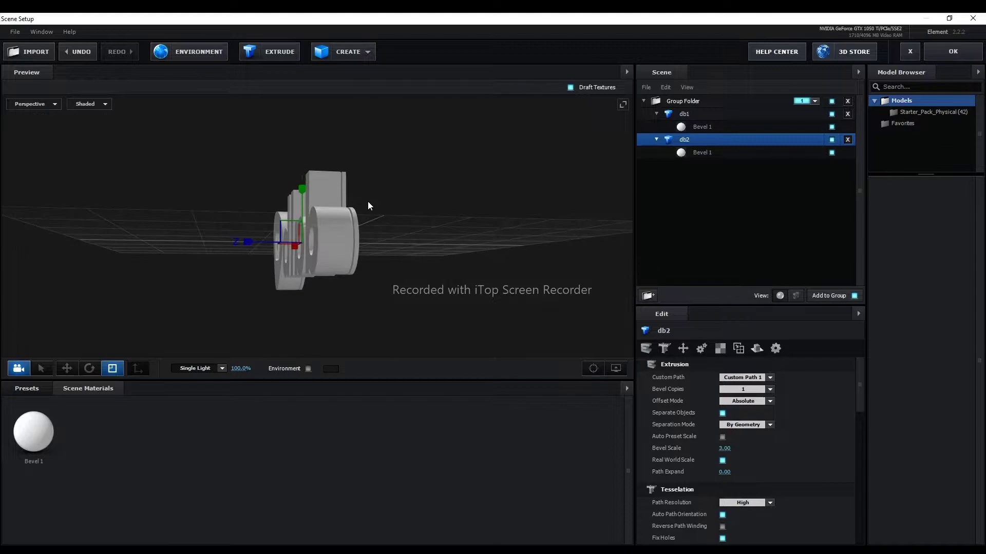
left_click_drag(368, 207, 362, 211)
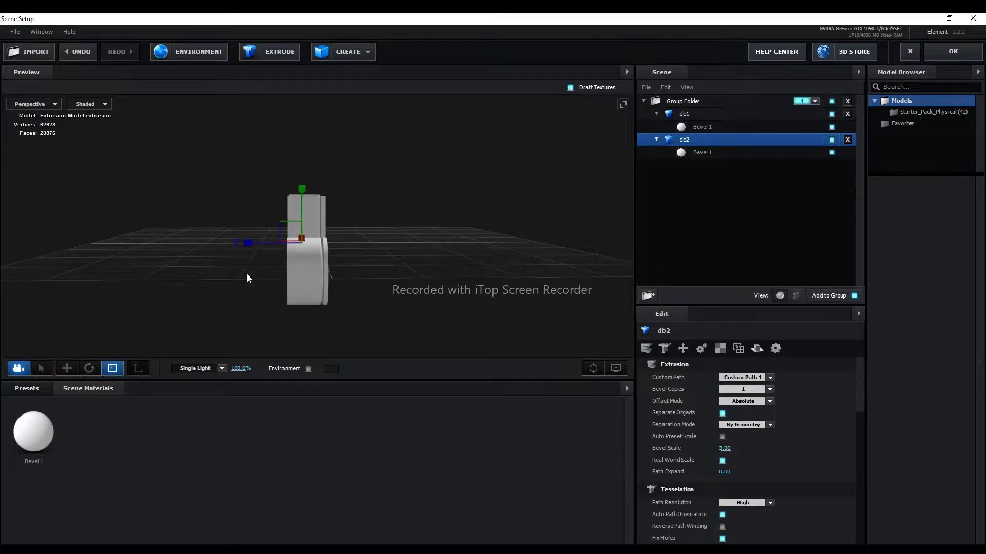
Fine-tune db2's Z thickness and nudge it along Z into place.
scroll(246, 273, "up", 2)
scroll(246, 273, "up", 2)
left_click_drag(243, 254, 239, 247)
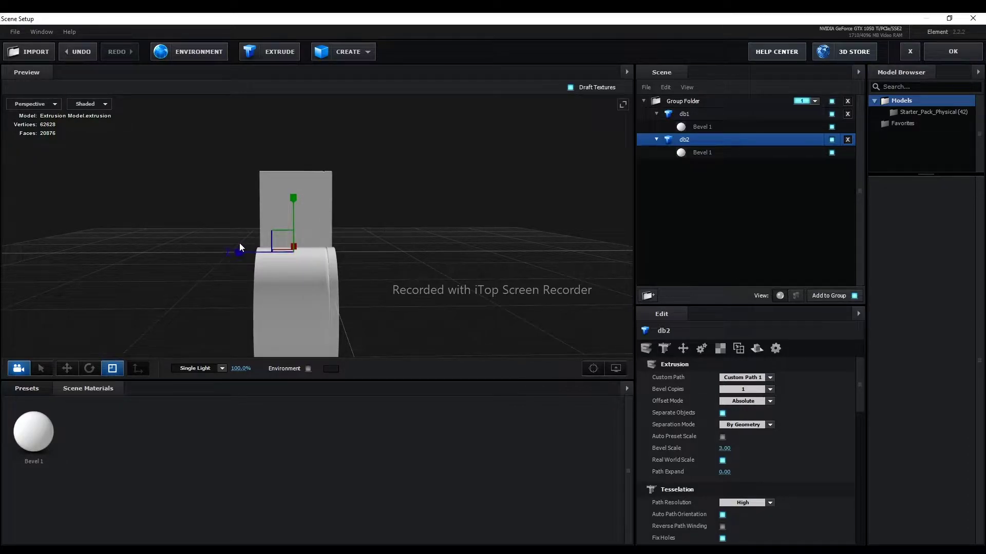
left_click(67, 368)
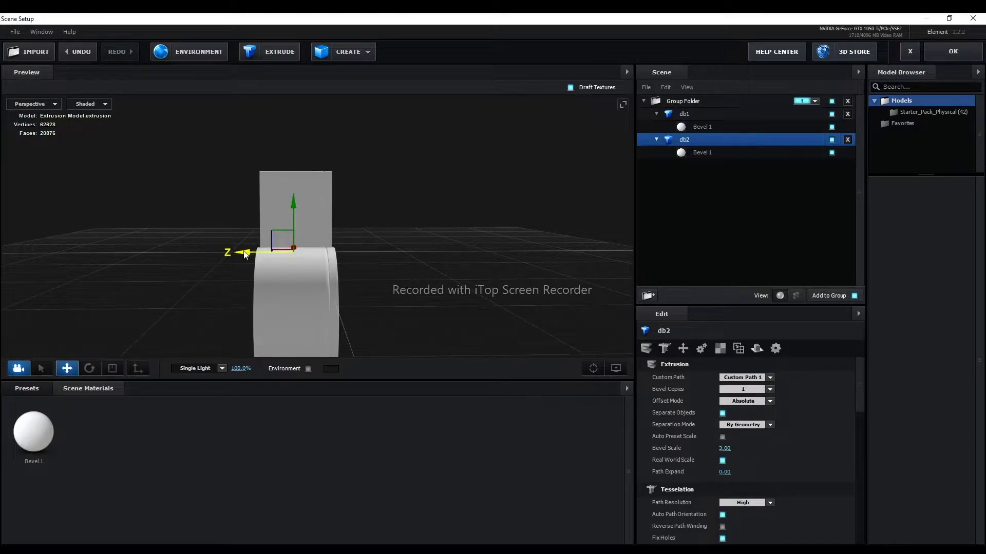
left_click_drag(244, 253, 248, 252)
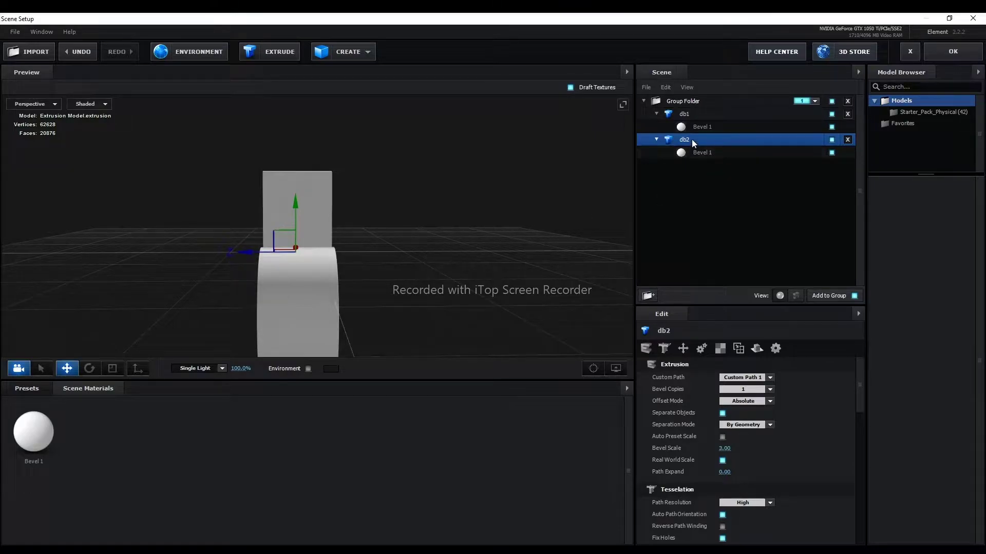
left_click(695, 153)
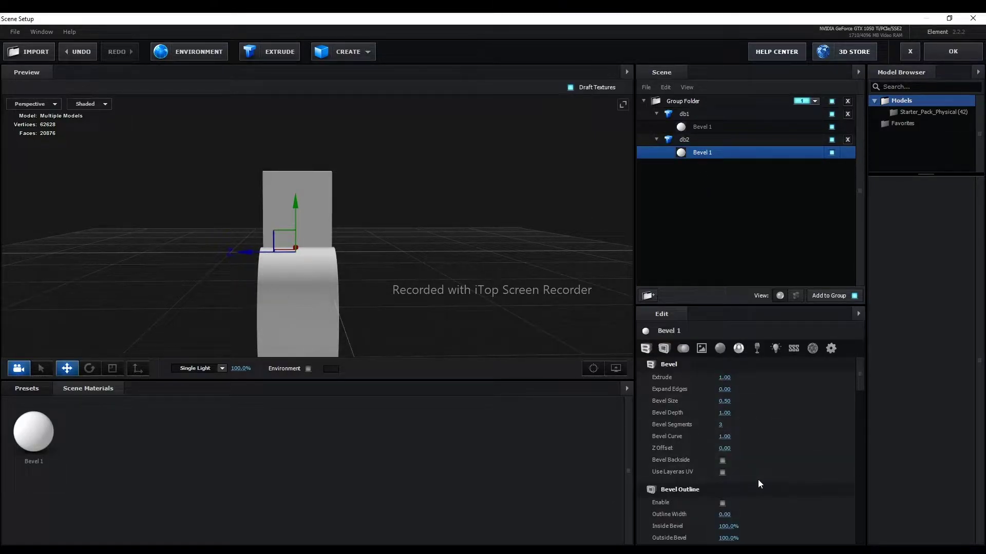
left_click_drag(724, 514, 829, 511)
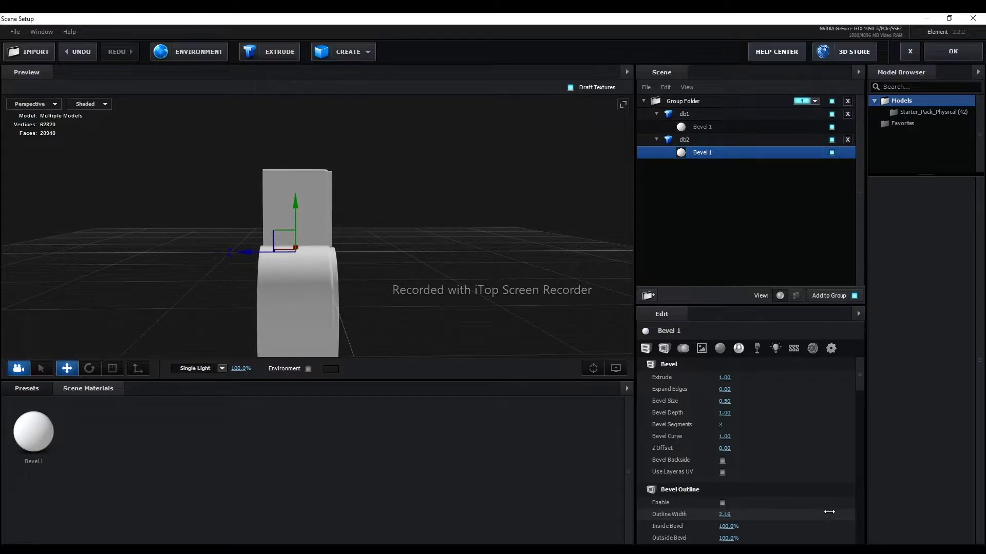
left_click_drag(829, 512, 848, 504)
left_click_drag(852, 503, 862, 500)
left_click_drag(861, 499, 857, 499)
mouse_move(373, 263)
left_mouse_down()
mouse_move(405, 254)
mouse_move(374, 264)
mouse_move(368, 253)
mouse_move(314, 253)
mouse_move(371, 257)
left_mouse_up()
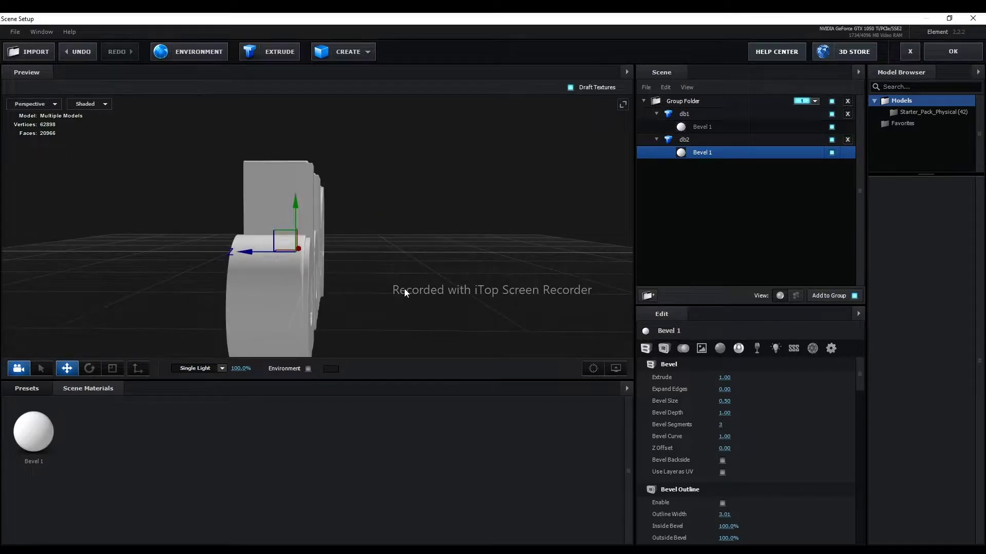
left_click_drag(668, 515, 538, 504)
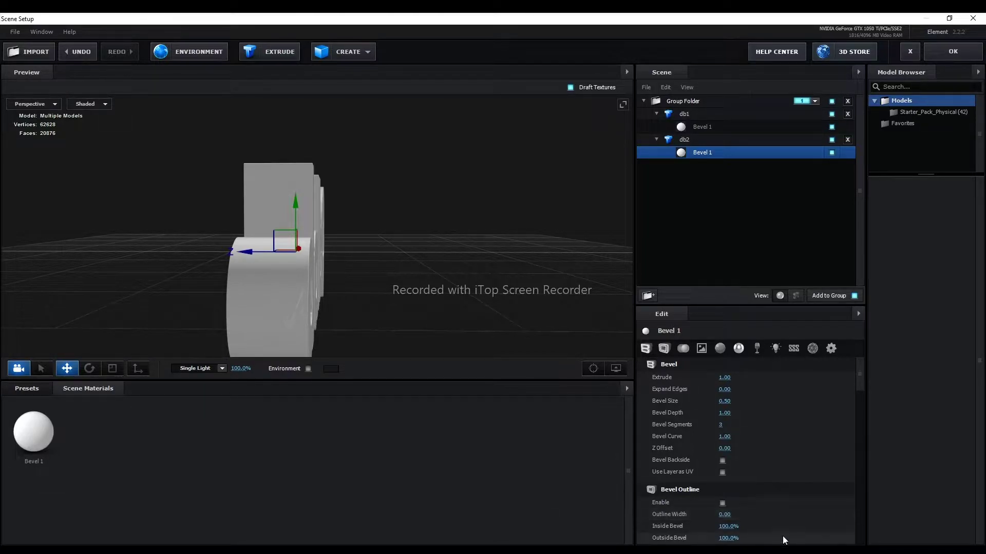
Set db1's Bevel 1 Bevel Outline width to 2.00.
left_click(694, 113)
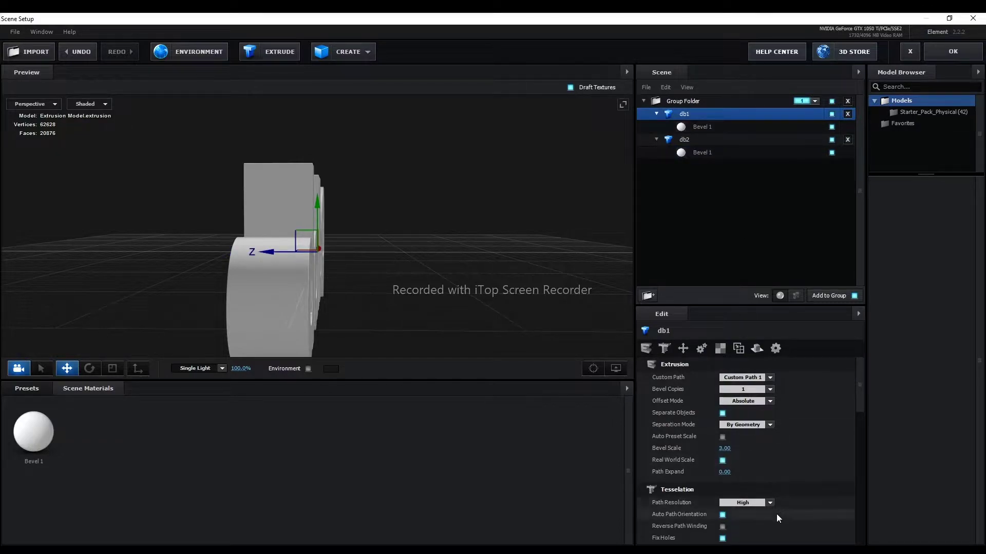
scroll(803, 473, "down", 2)
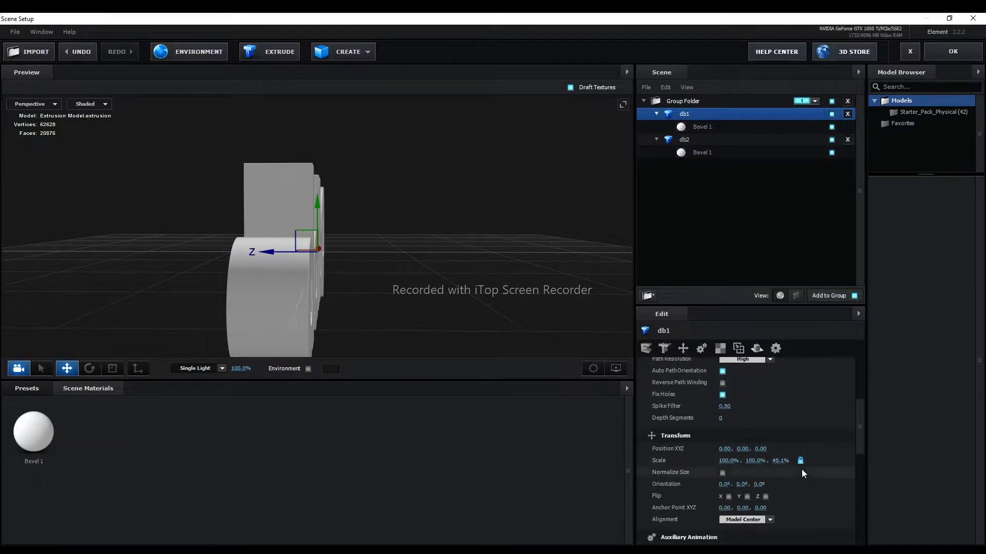
scroll(803, 473, "down", 3)
scroll(803, 474, "down", 2)
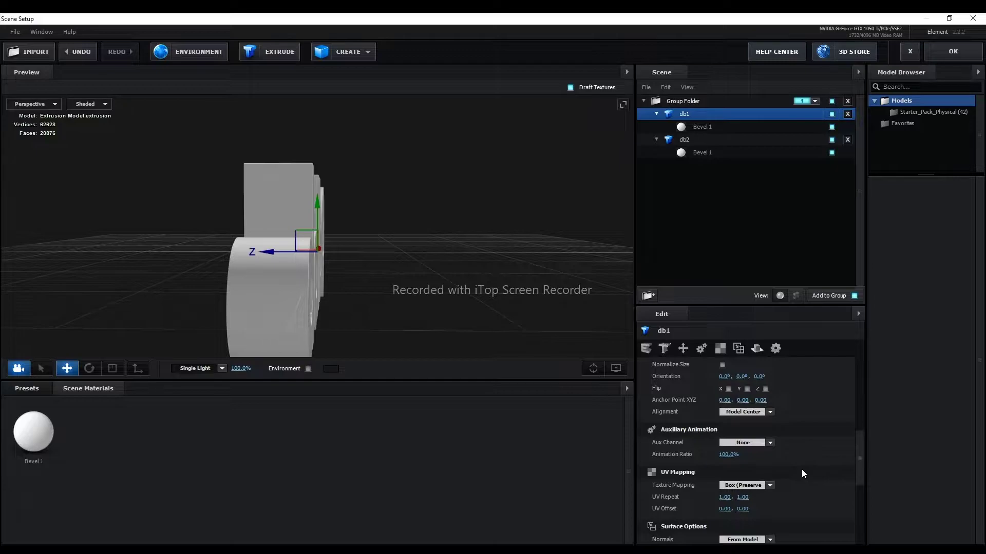
scroll(803, 473, "up", 3)
scroll(804, 473, "up", 4)
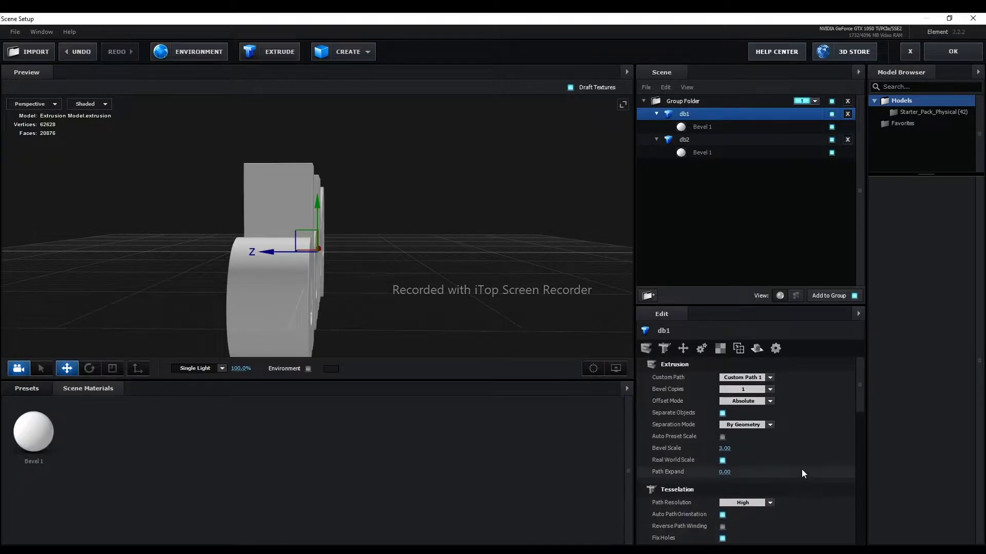
left_click(704, 127)
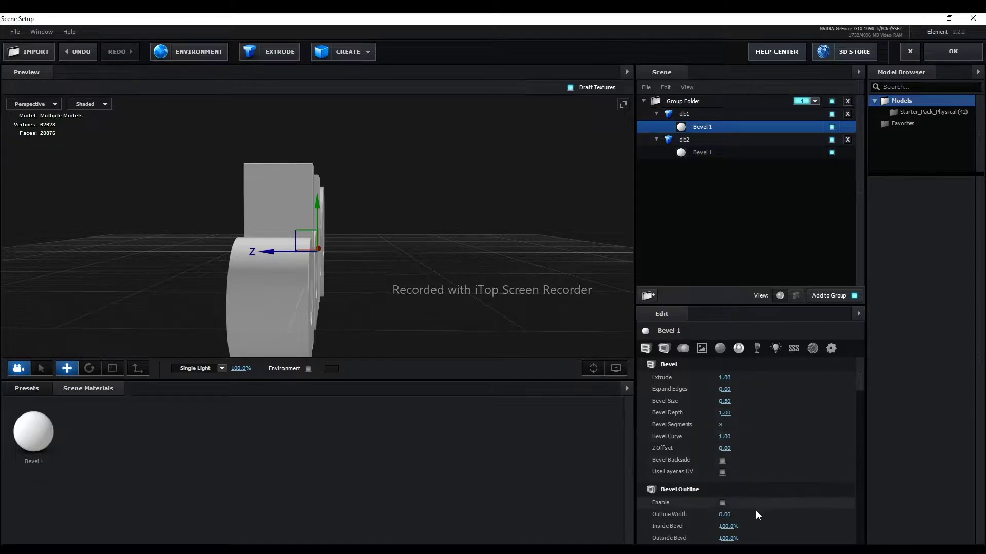
left_click_drag(724, 514, 862, 510)
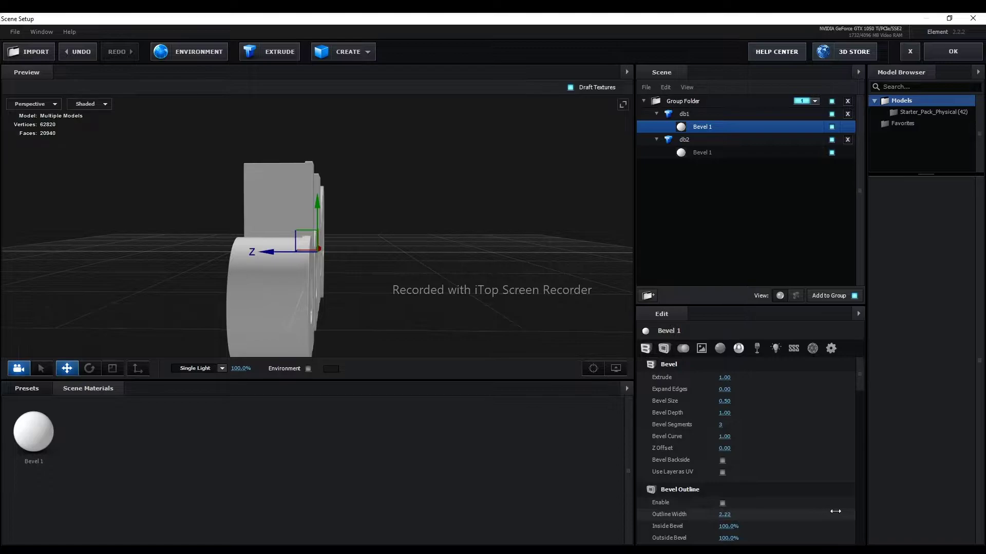
left_click_drag(861, 510, 838, 516)
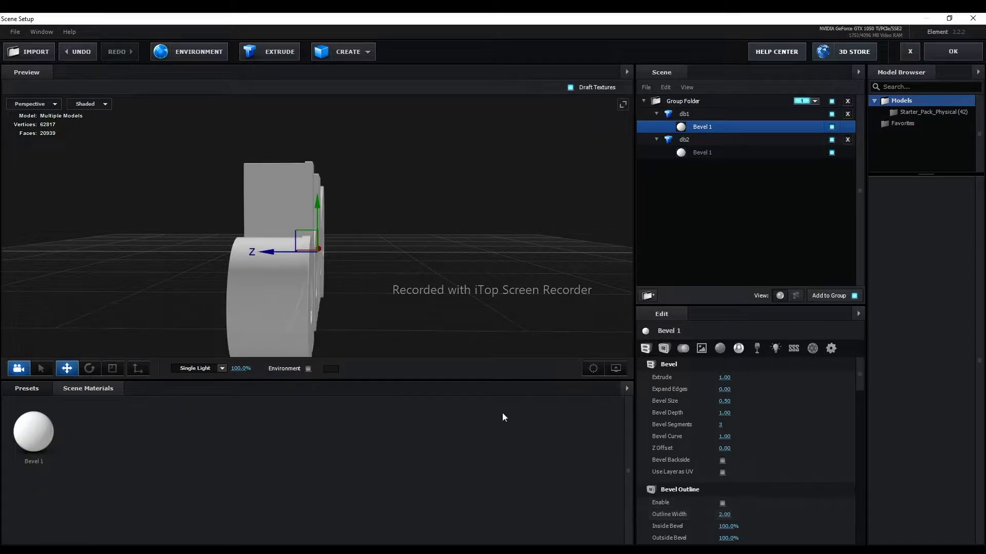
mouse_move(396, 285)
left_mouse_down()
mouse_move(436, 289)
mouse_move(393, 282)
left_mouse_up()
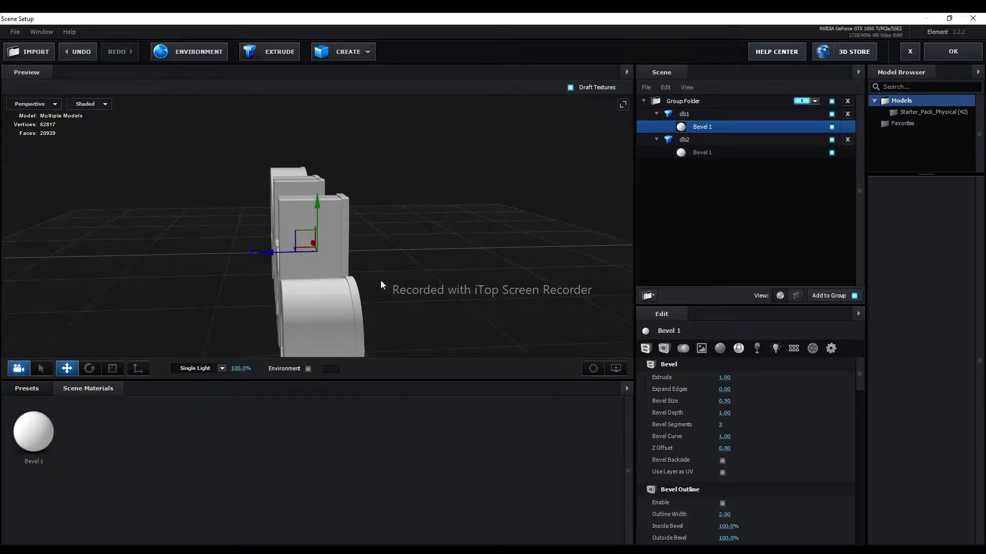
Thicken db2 slightly, slide it a little along Z, and orbit to inspect both copies.
left_click(702, 153)
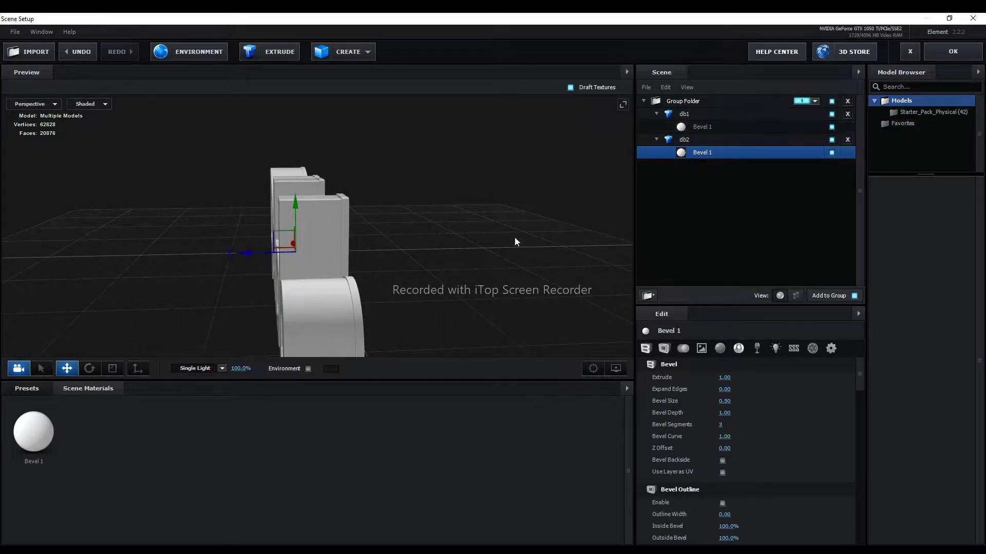
left_click(112, 369)
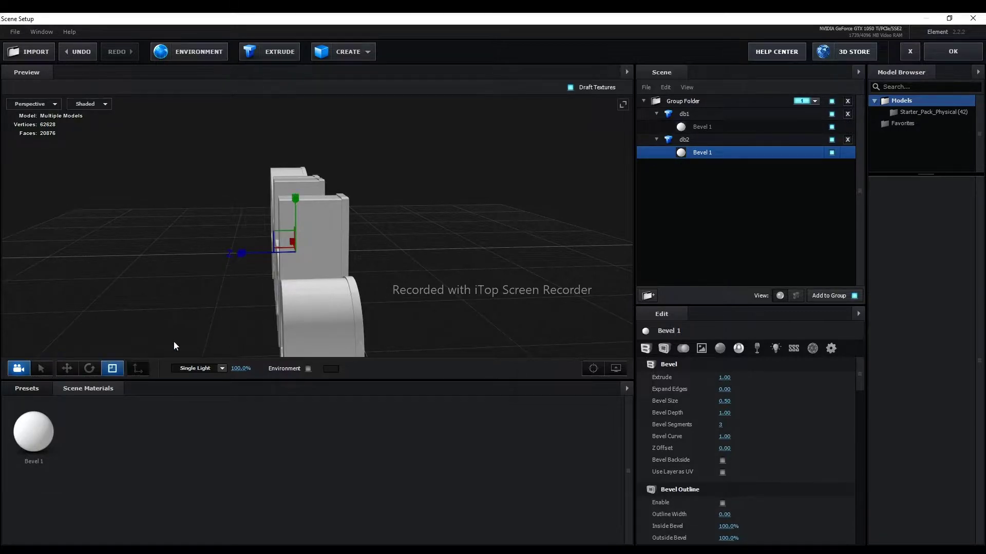
left_click_drag(241, 256, 243, 256)
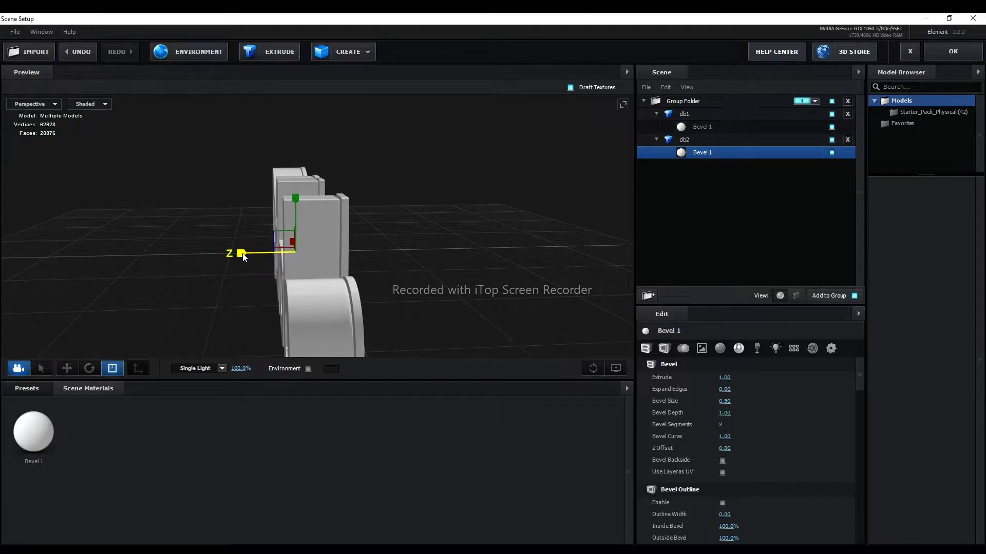
left_click(66, 369)
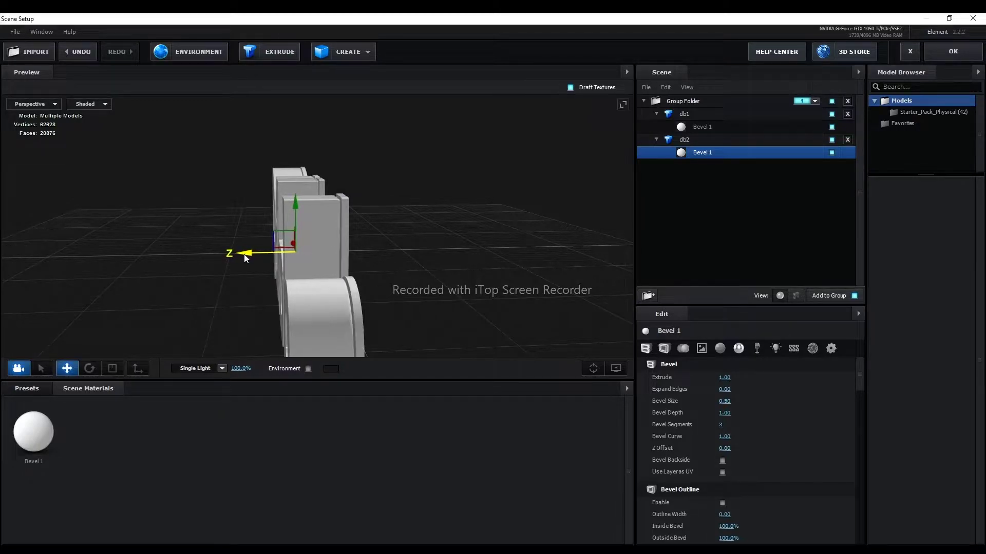
left_click_drag(245, 256, 248, 256)
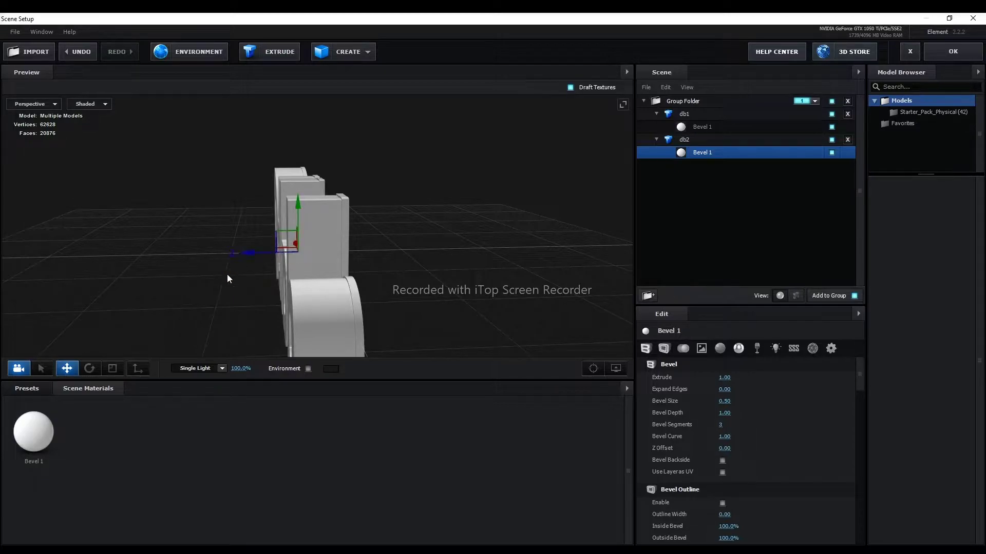
mouse_move(441, 283)
left_mouse_down()
mouse_move(454, 275)
mouse_move(436, 285)
left_mouse_up()
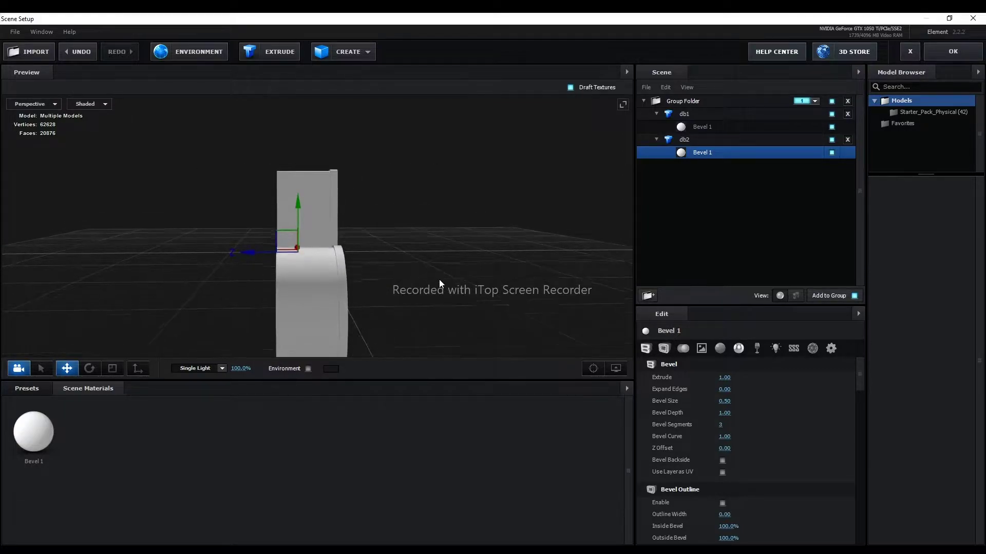
left_click_drag(437, 285, 437, 281)
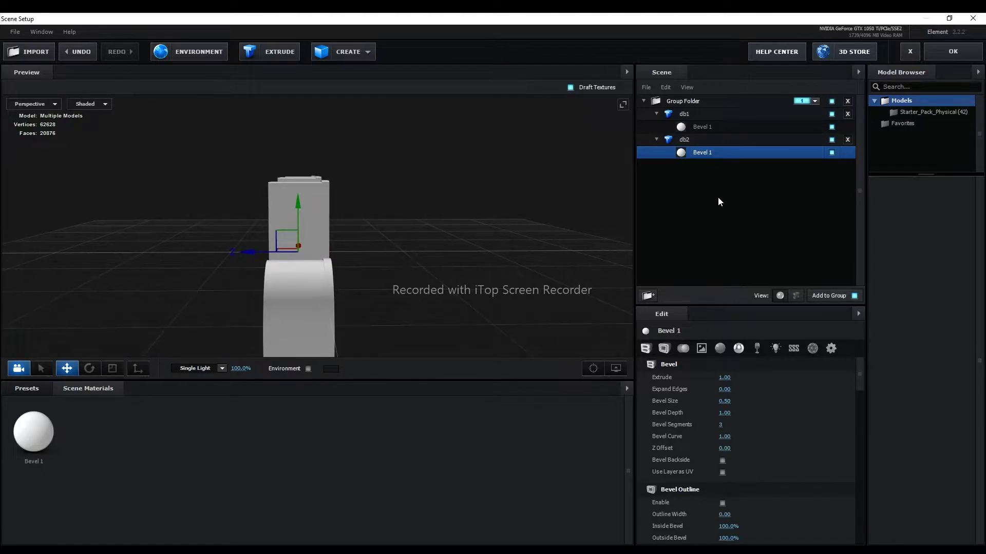
Duplicate the db2 model in the Scene panel.
left_click(687, 140)
right_click(687, 139)
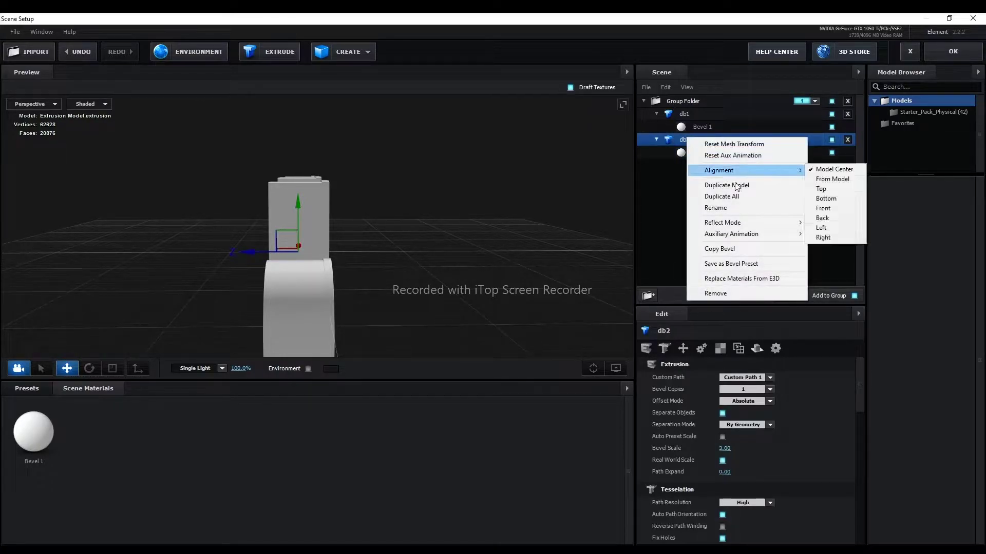
left_click(649, 193)
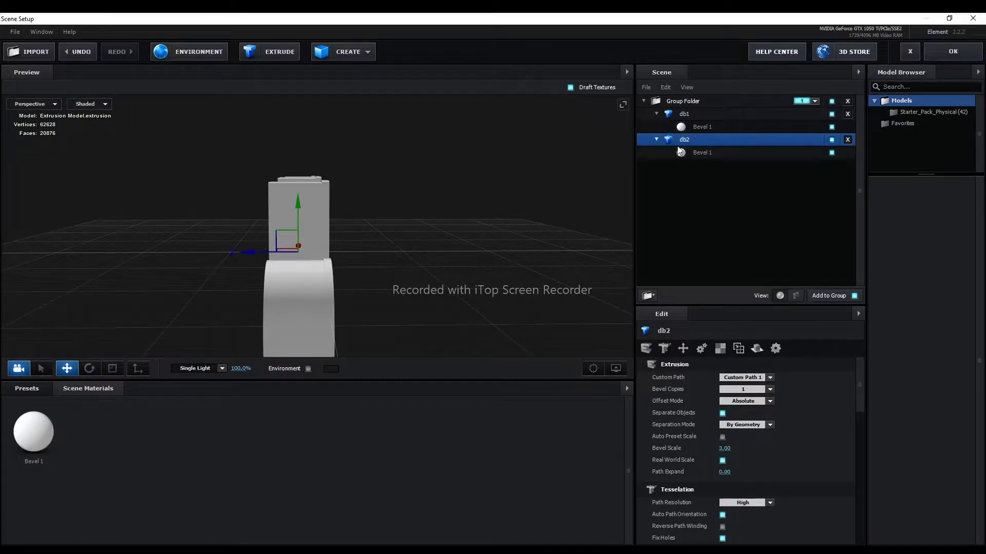
left_click(685, 114)
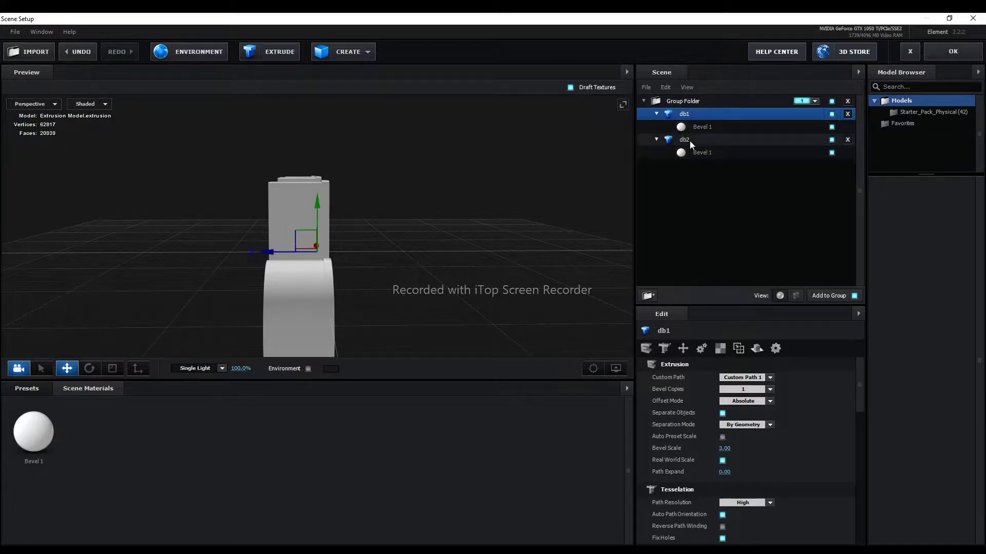
left_click(689, 141)
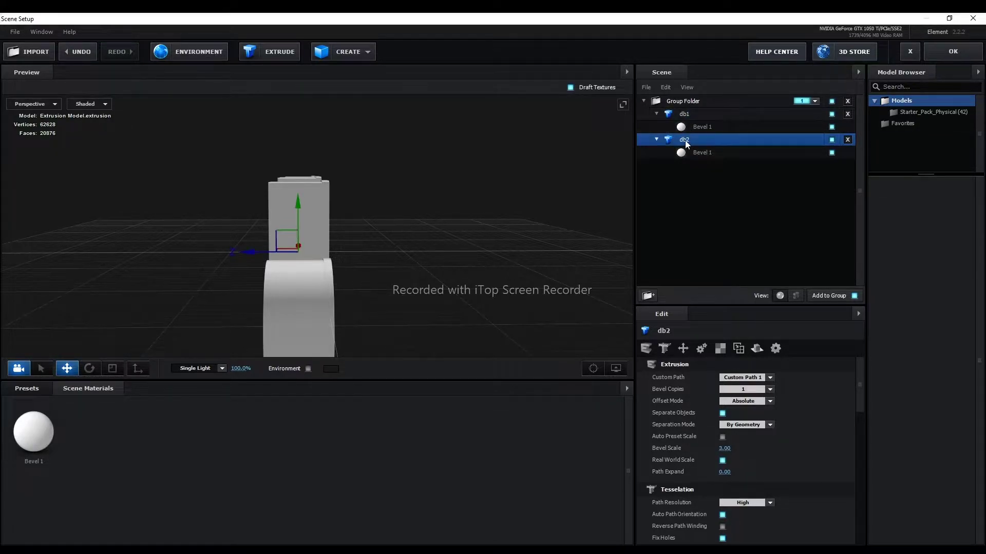
right_click(685, 140)
left_click(739, 186)
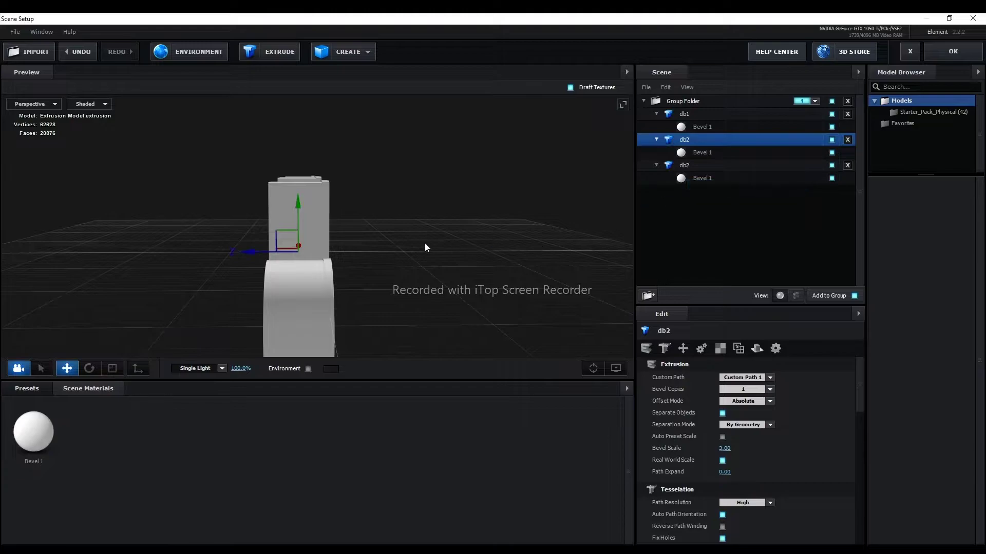
Rename the duplicated model to db3.
left_click(702, 165)
right_click(684, 166)
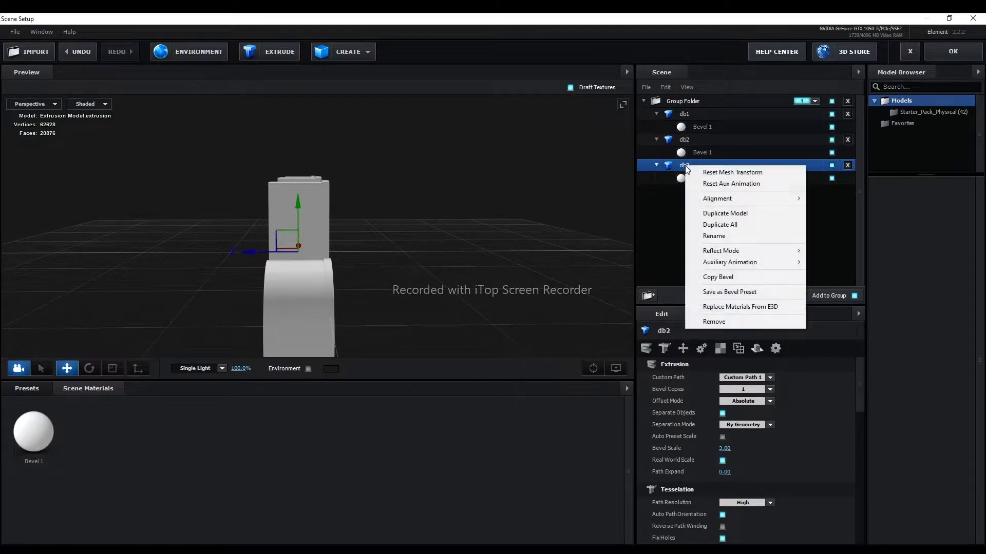
left_click(714, 236)
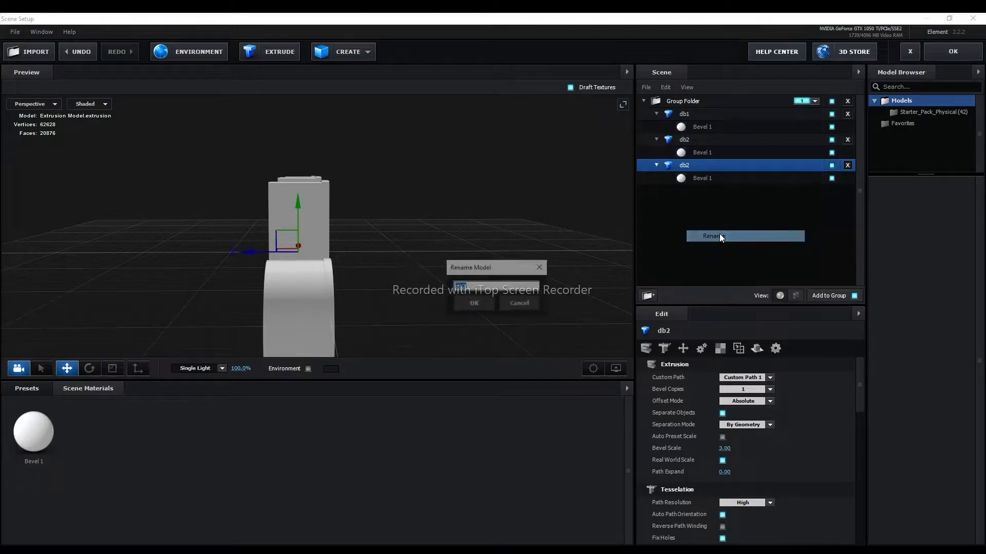
left_click(484, 287)
key("BackSpace")
type("3")
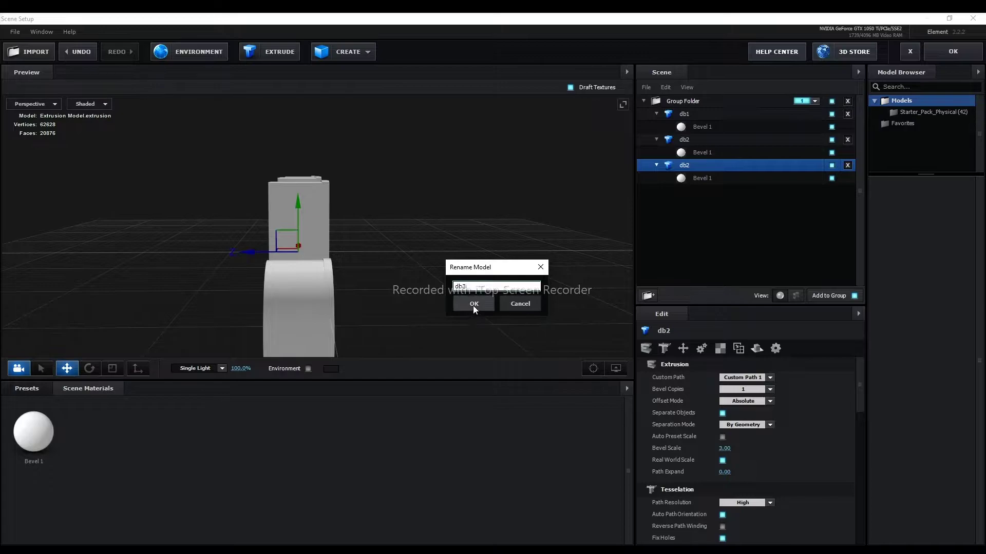
left_click(473, 305)
left_click(704, 178)
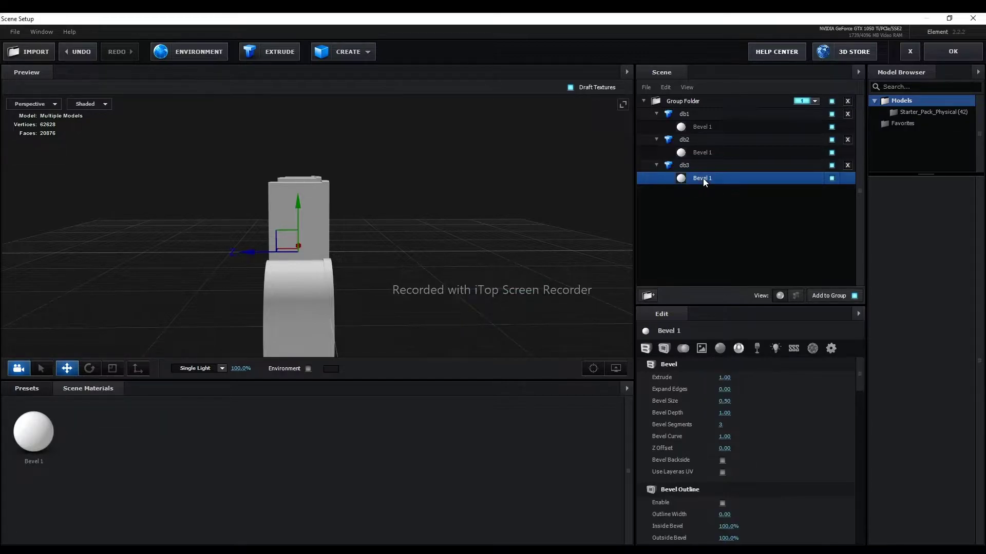
Drag db3 along Z, then undo both the move and the duplication with Ctrl+Z.
left_click_drag(248, 253, 191, 256)
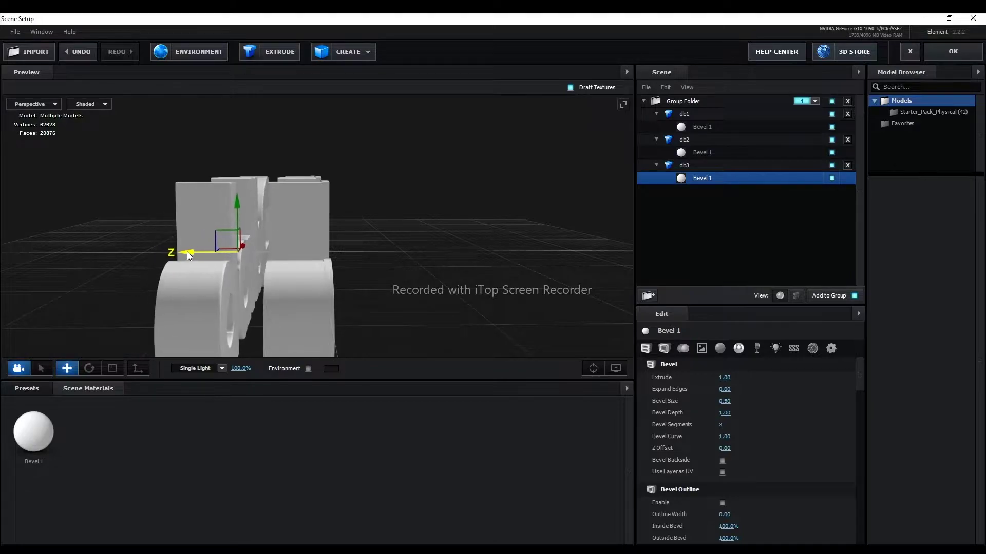
left_click_drag(191, 255, 211, 252)
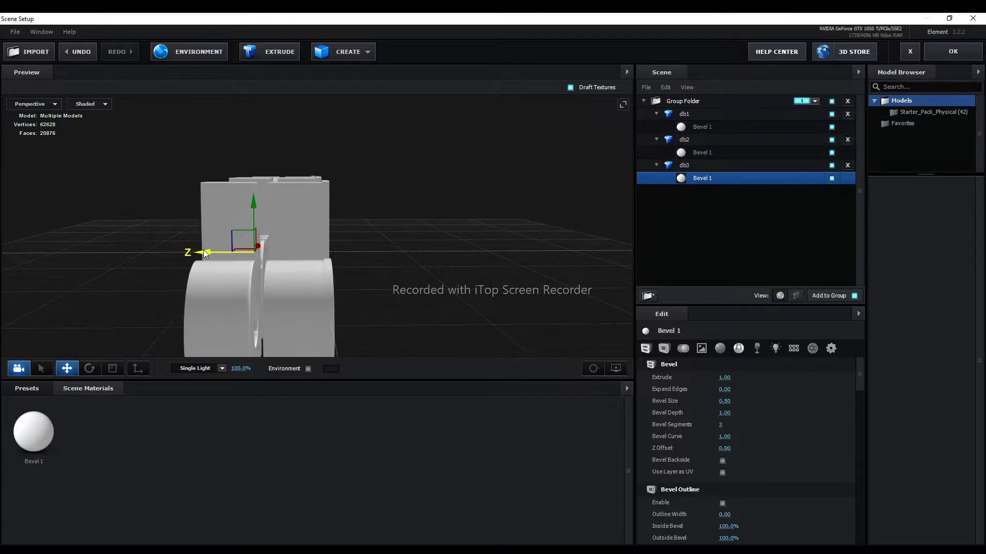
left_click_drag(210, 251, 210, 252)
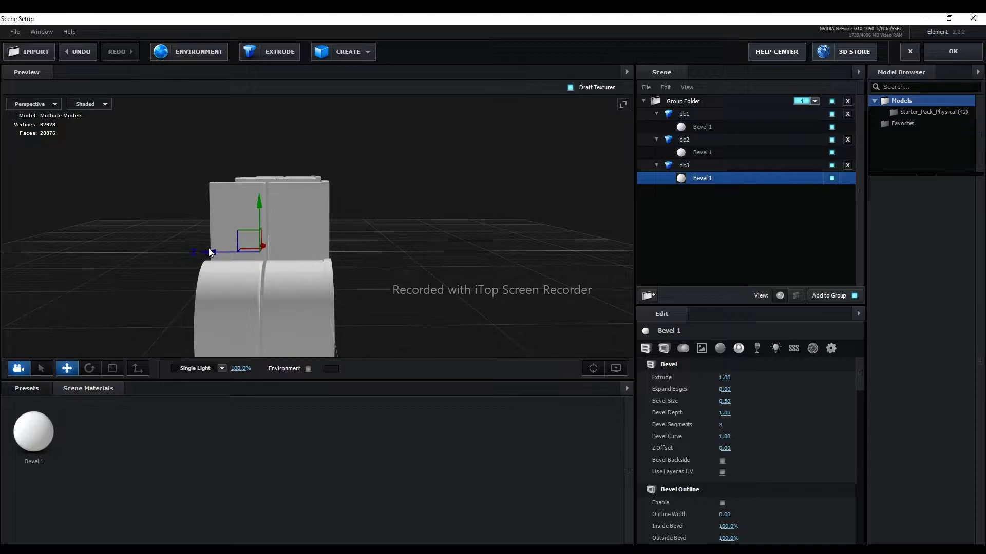
key("ctrl+z")
key("ctrl+z")
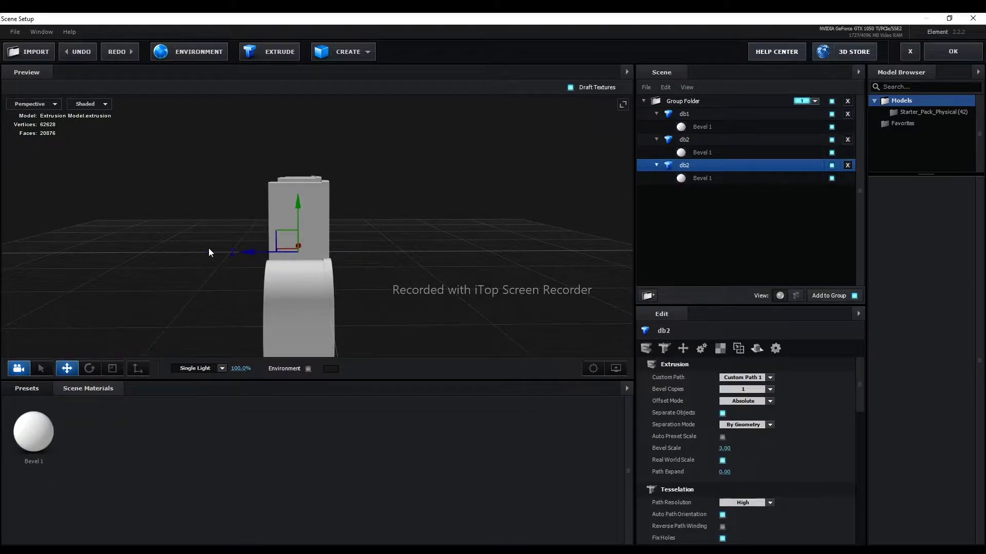
key("ctrl+z")
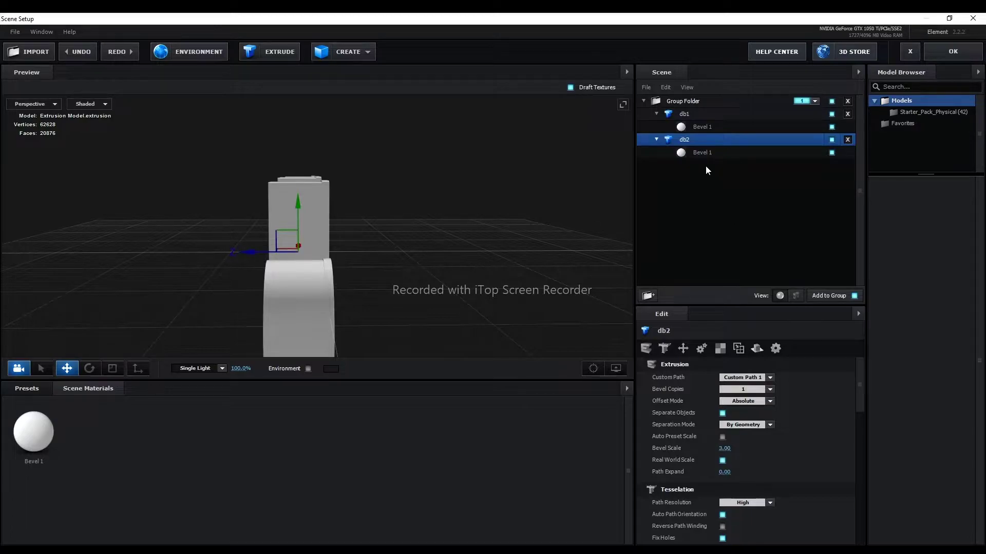
Duplicate the db1 model in the Scene panel.
left_click(831, 140)
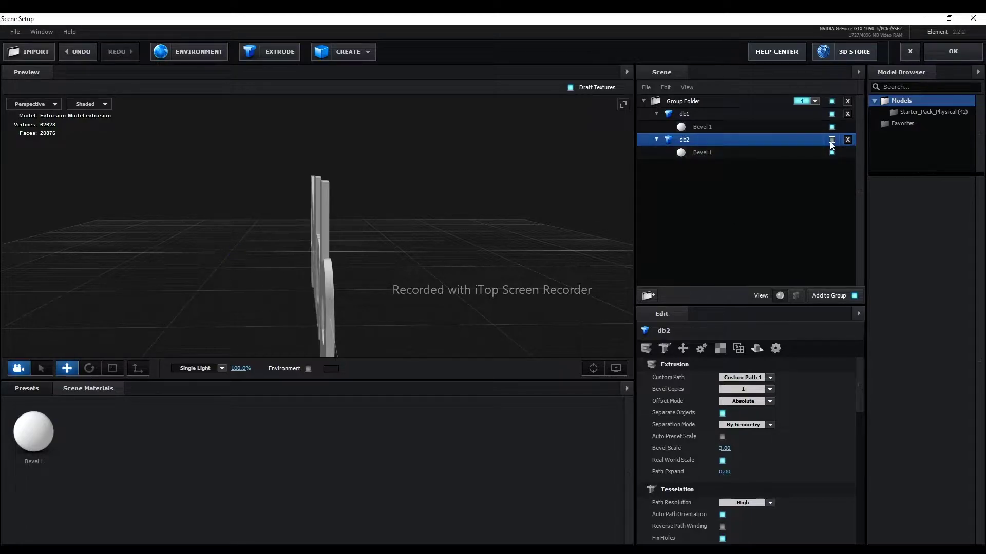
left_click(831, 140)
left_click(680, 114)
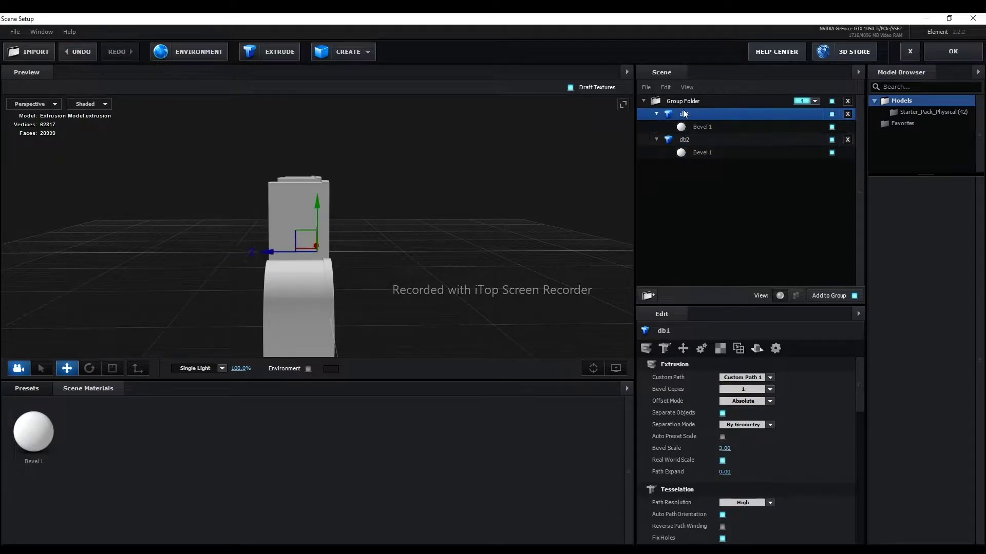
right_click(682, 117)
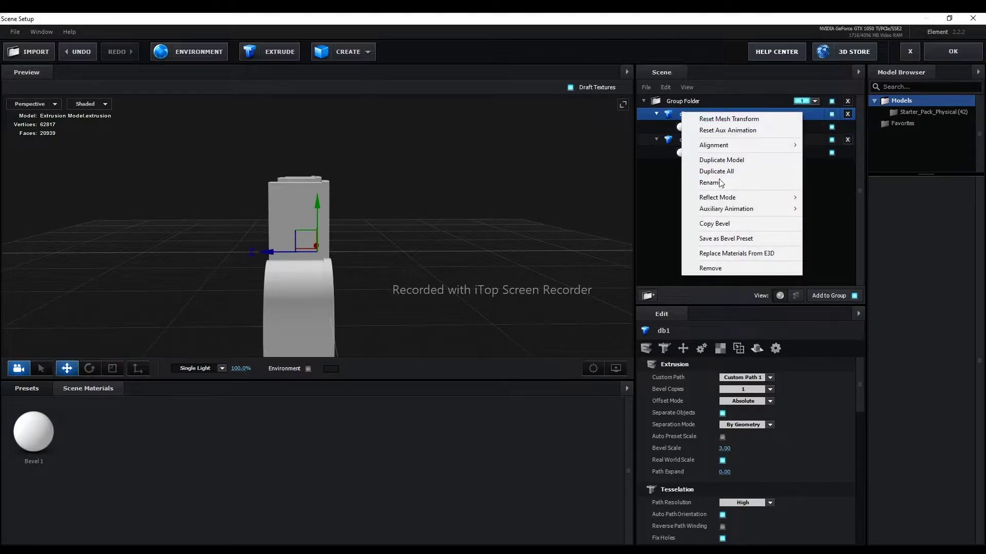
left_click(724, 159)
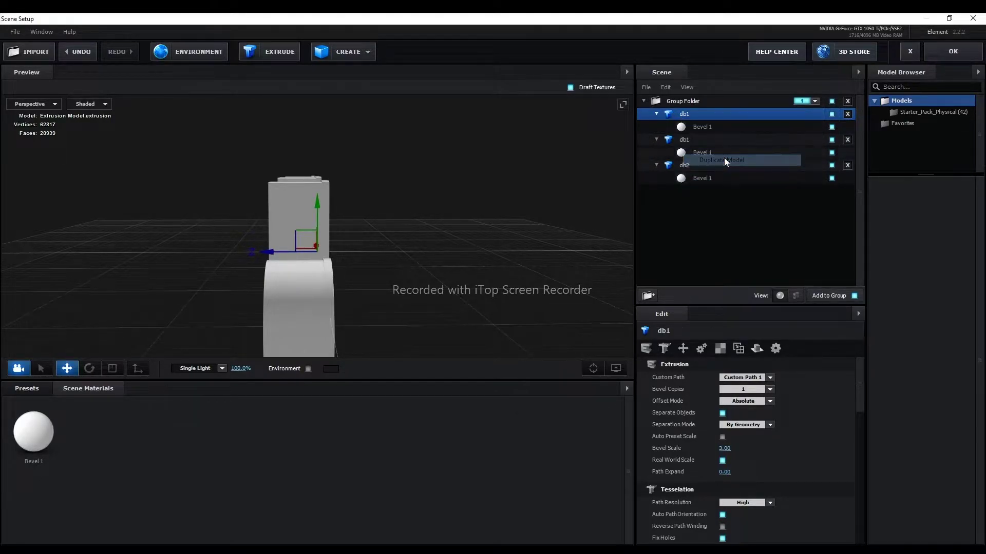
Rename the third model from db2 to db3.
left_click(688, 165)
right_click(684, 165)
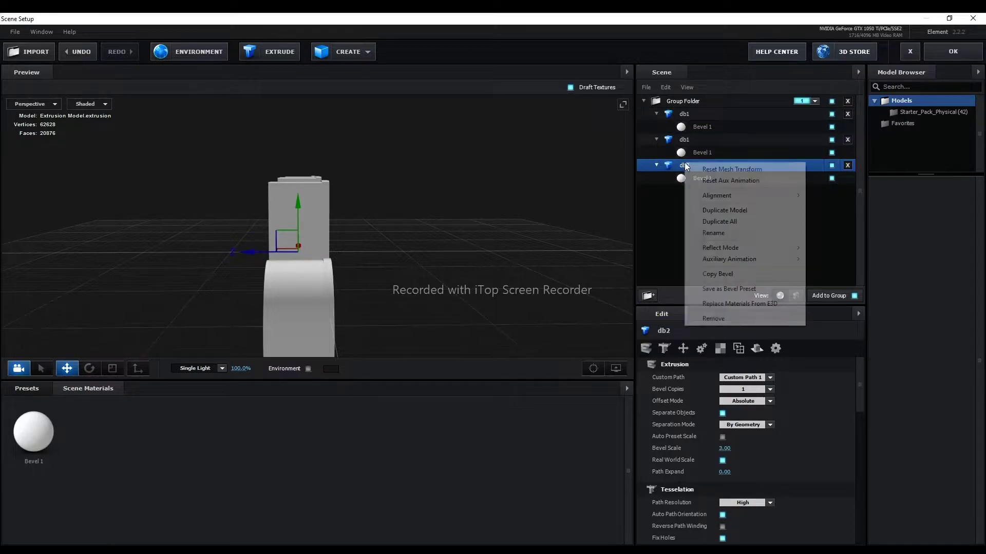
left_click(713, 234)
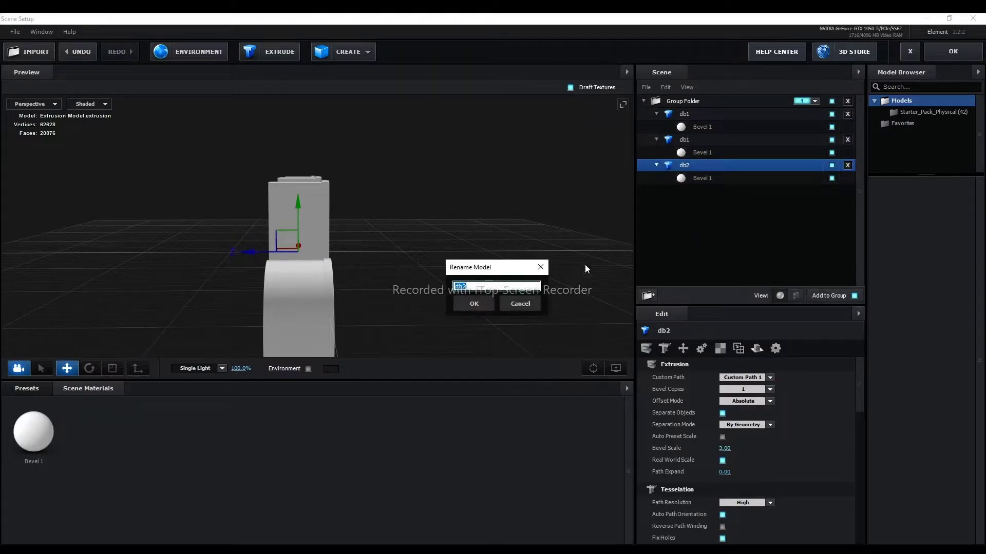
left_click(508, 286)
key("BackSpace")
type("3")
left_click(474, 304)
left_click(695, 178)
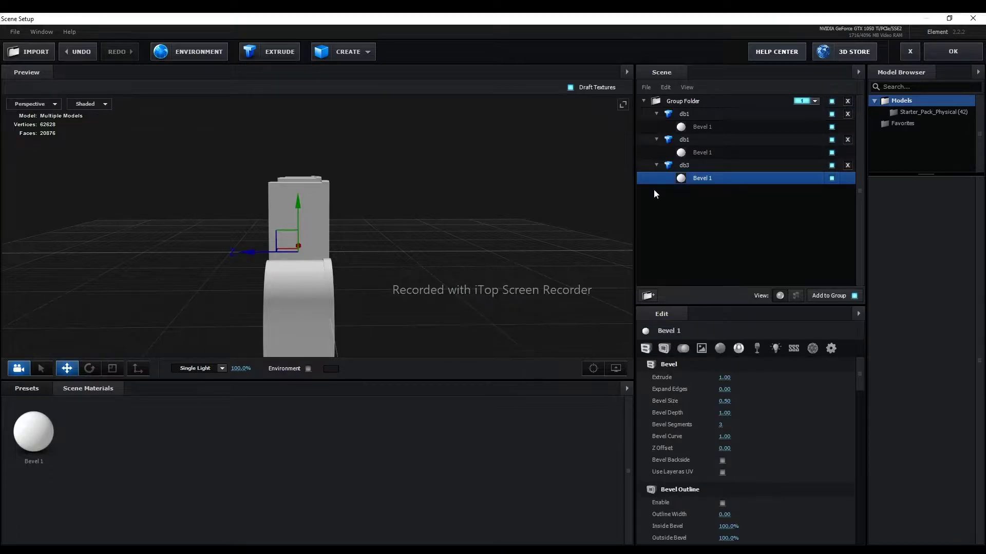
left_click_drag(247, 252, 235, 253)
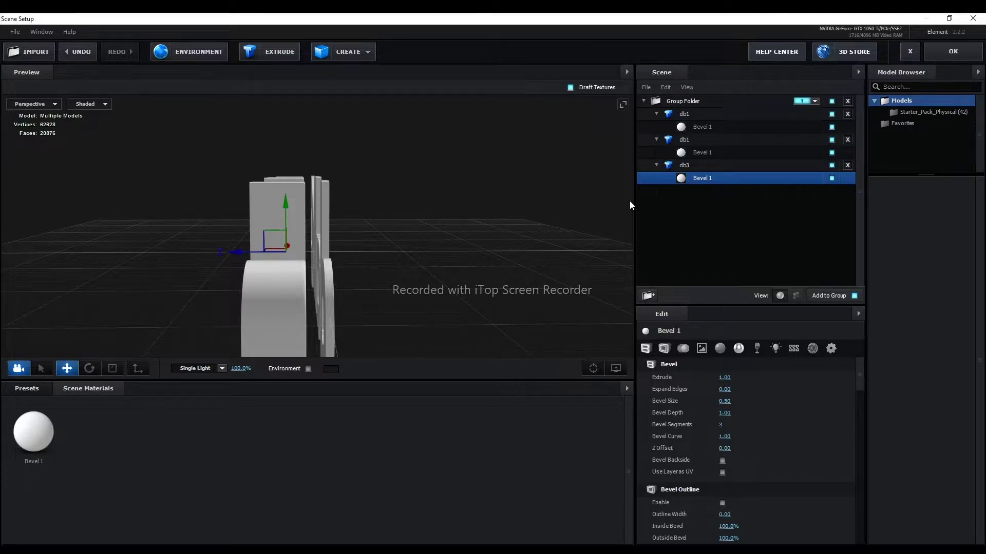
left_click(687, 164)
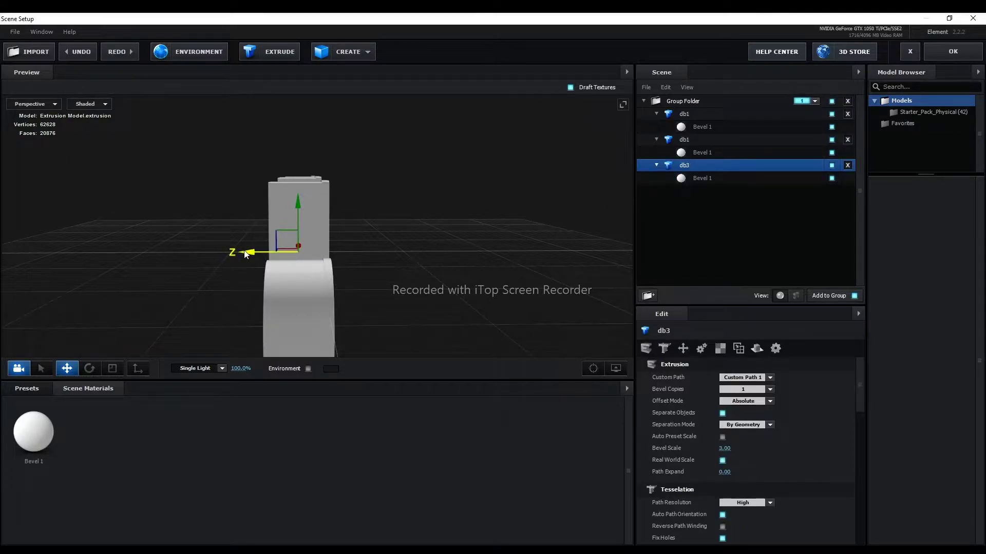
left_click_drag(252, 255, 225, 254)
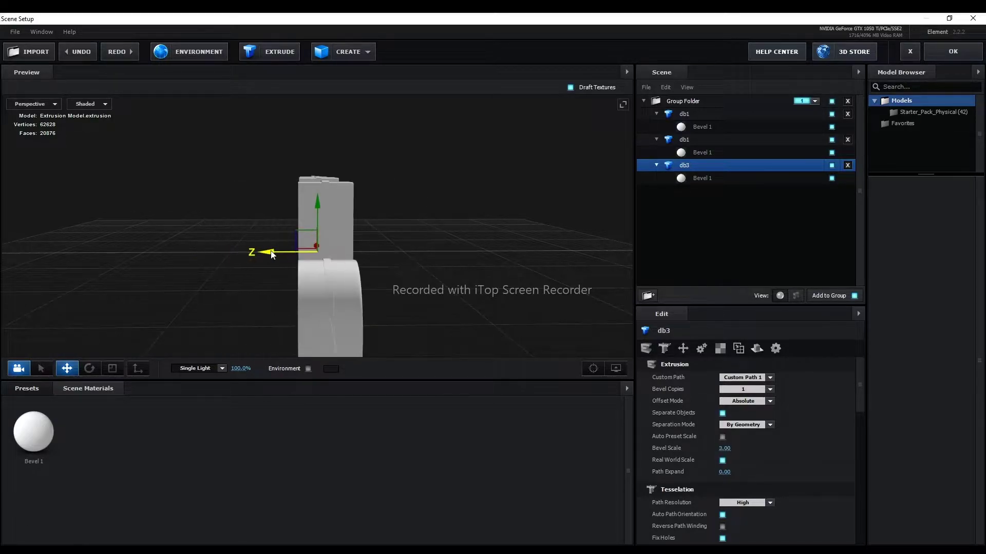
left_click_drag(224, 254, 230, 254)
scroll(355, 258, "up", 2)
scroll(355, 259, "up", 2)
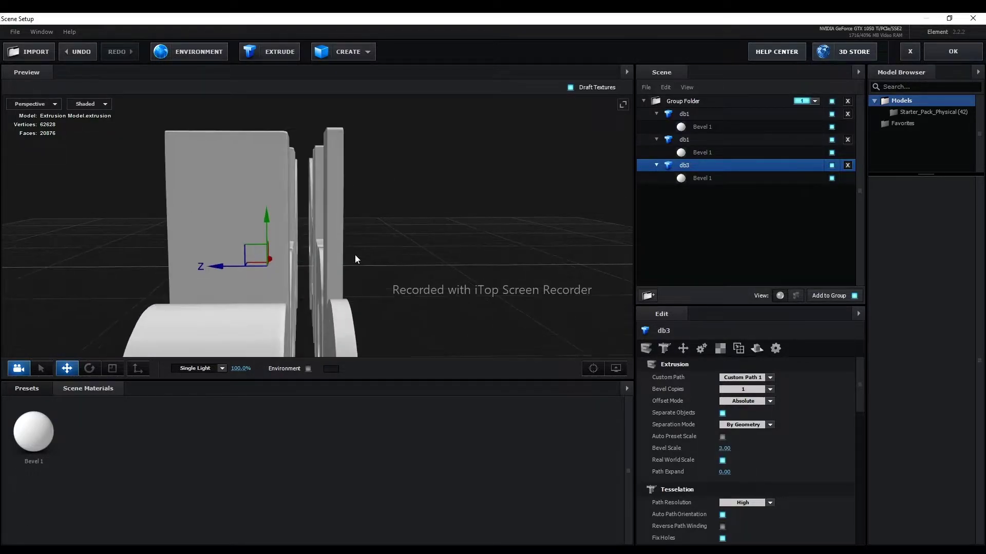
left_click_drag(229, 267, 236, 269)
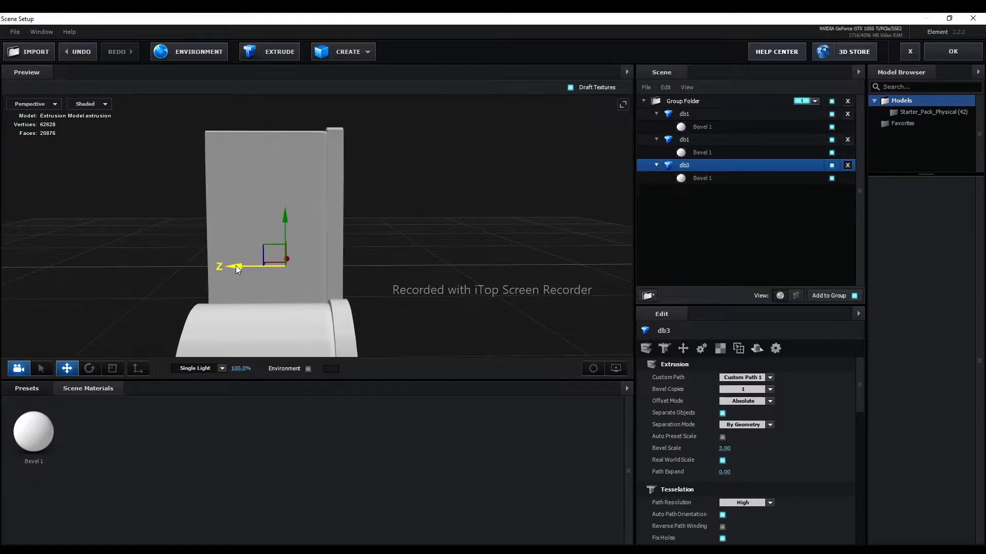
left_click(691, 115)
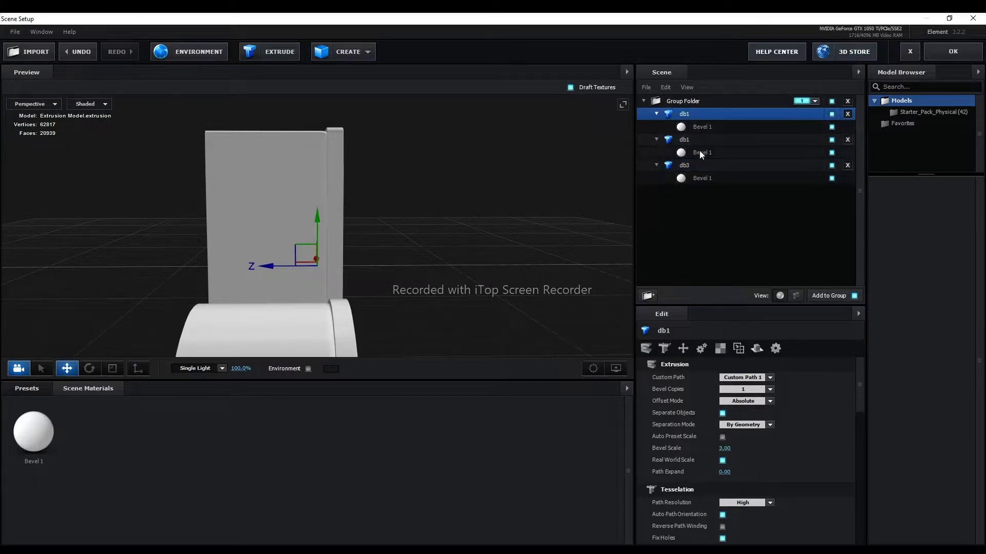
left_click(701, 167)
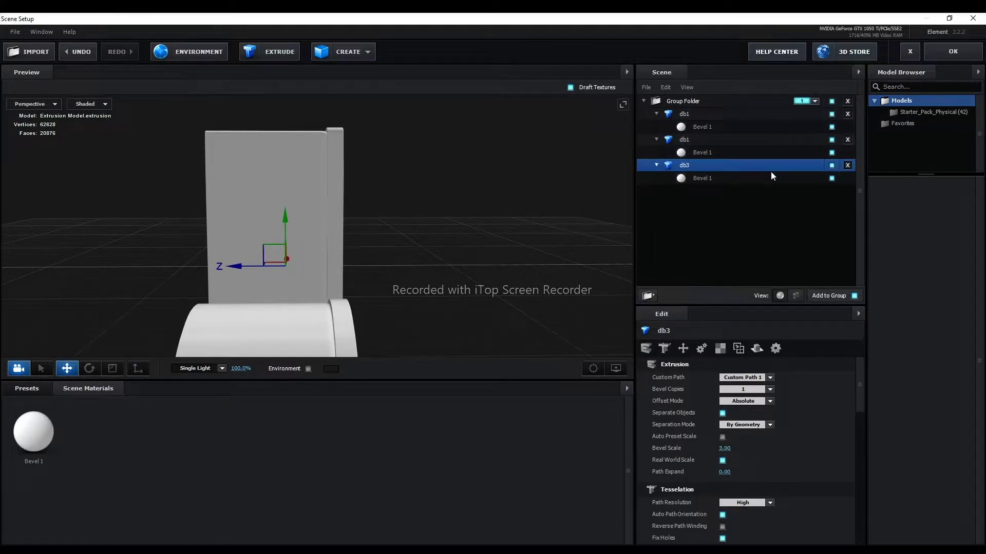
left_click(832, 165)
left_click(832, 165)
left_click(710, 140)
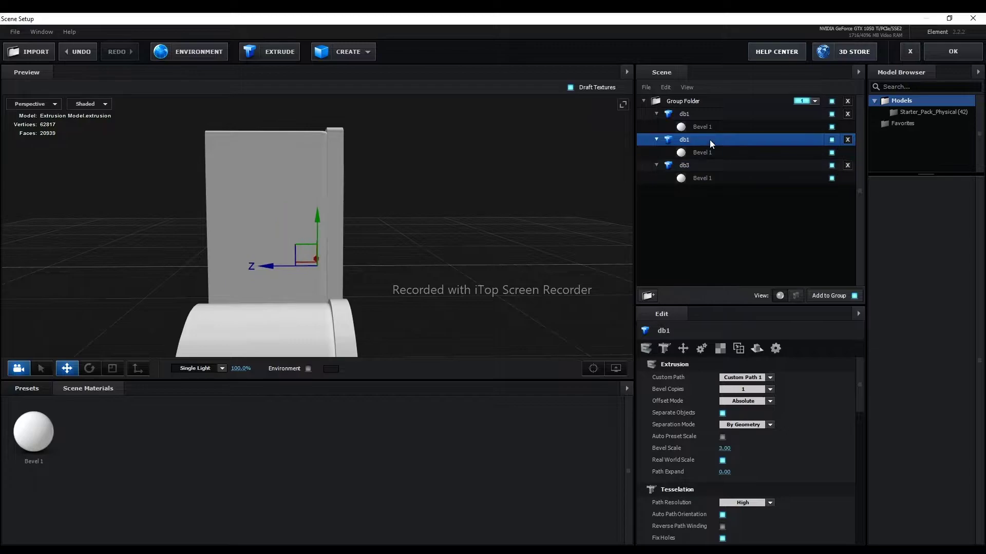
left_click(832, 140)
left_click(832, 140)
left_click(706, 167)
key("Delete")
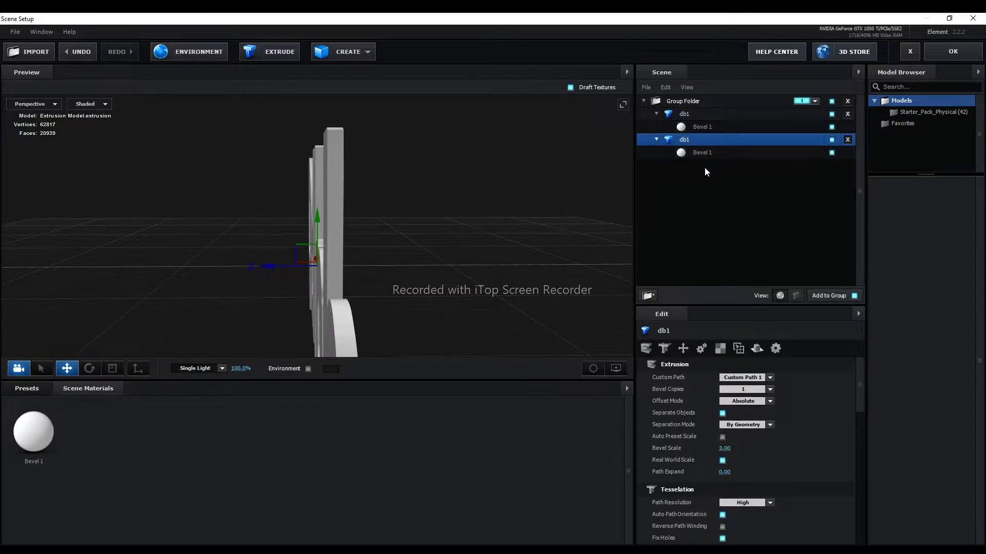
left_click(689, 115)
left_click(695, 126)
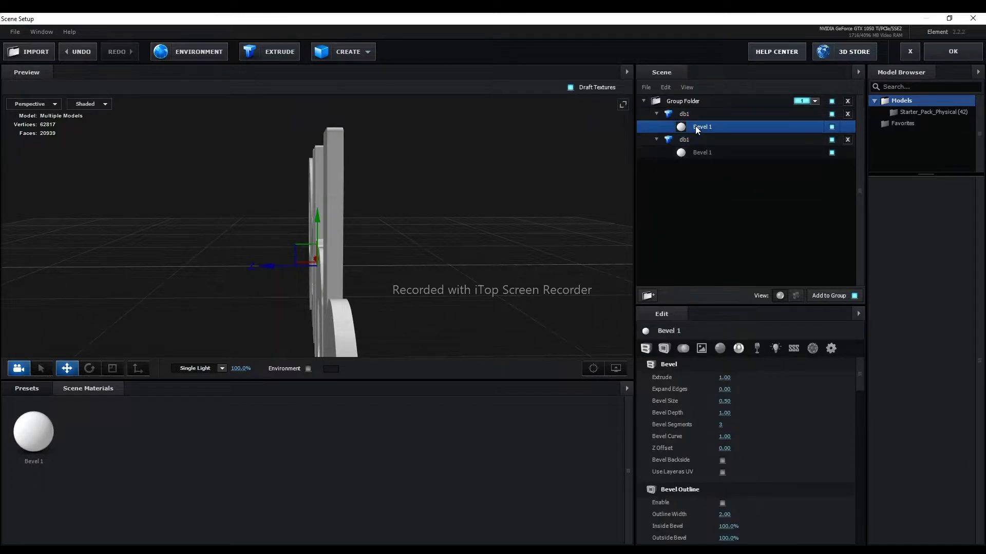
left_click(689, 141)
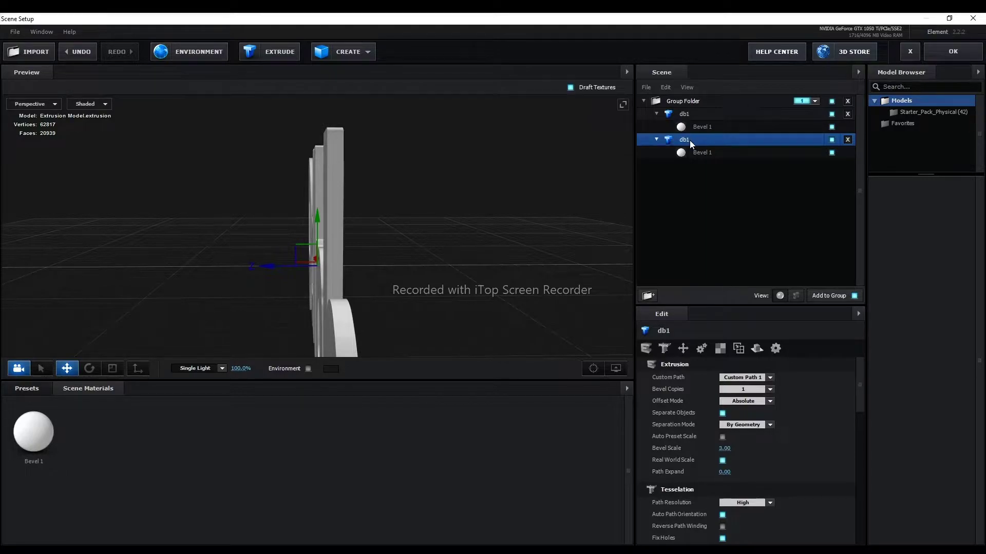
key("ctrl+z")
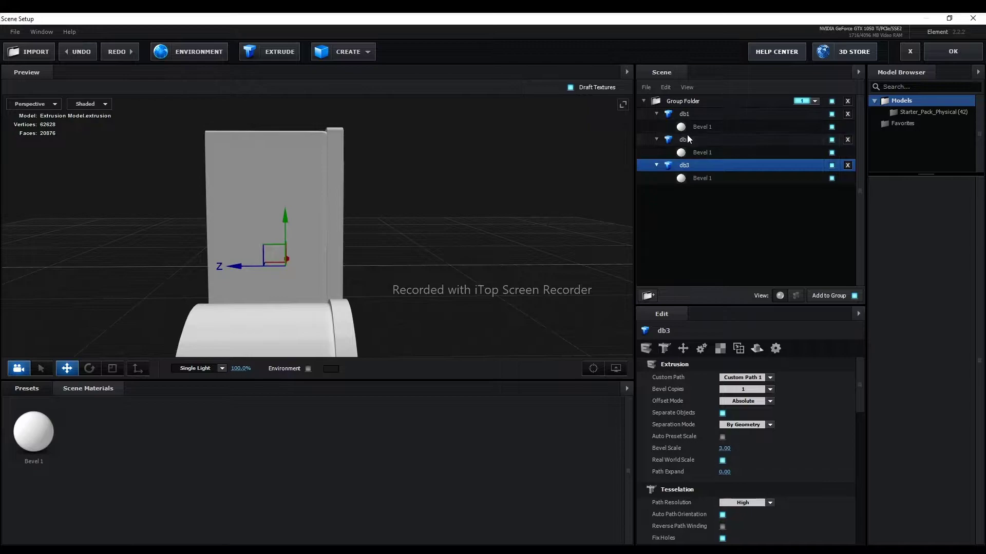
left_click(688, 137)
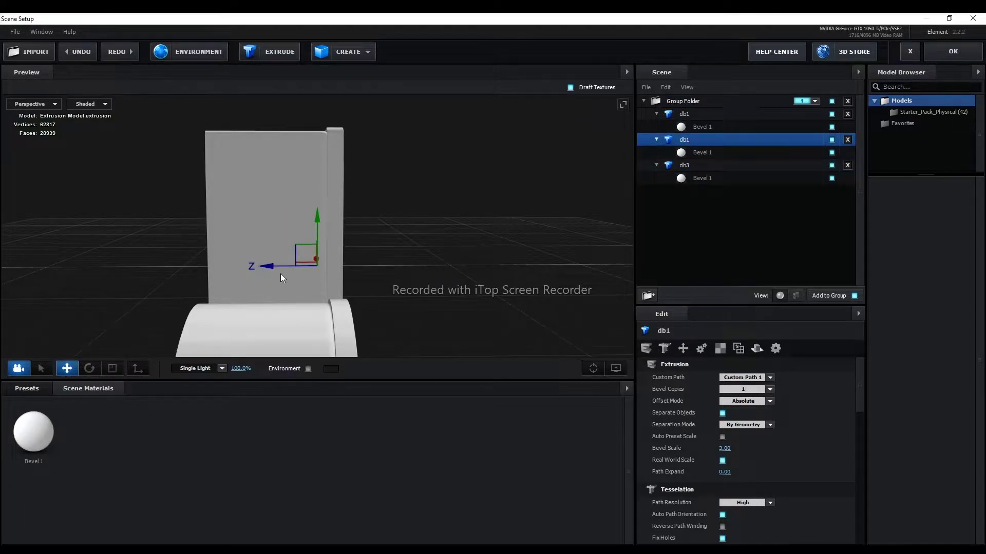
Slide the second db1 logo copy back along the Z axis.
mouse_move(269, 265)
left_mouse_down()
mouse_move(186, 267)
mouse_move(203, 266)
left_mouse_up()
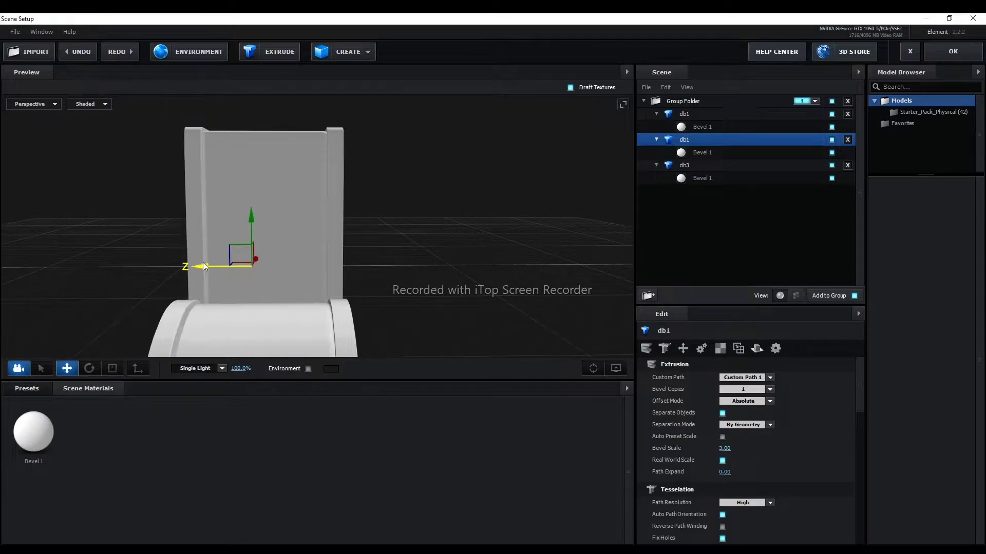
left_click_drag(202, 261, 204, 262)
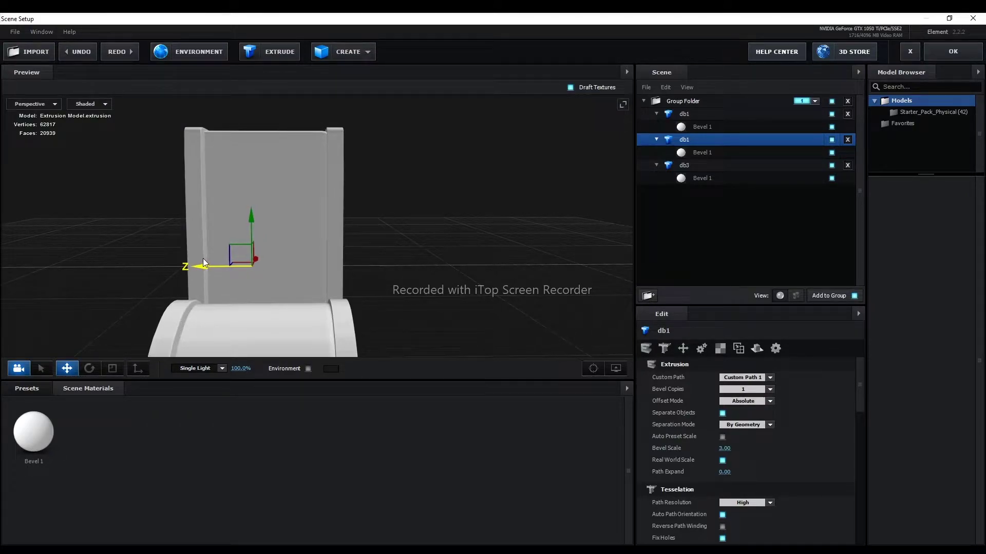
scroll(455, 247, "down", 5)
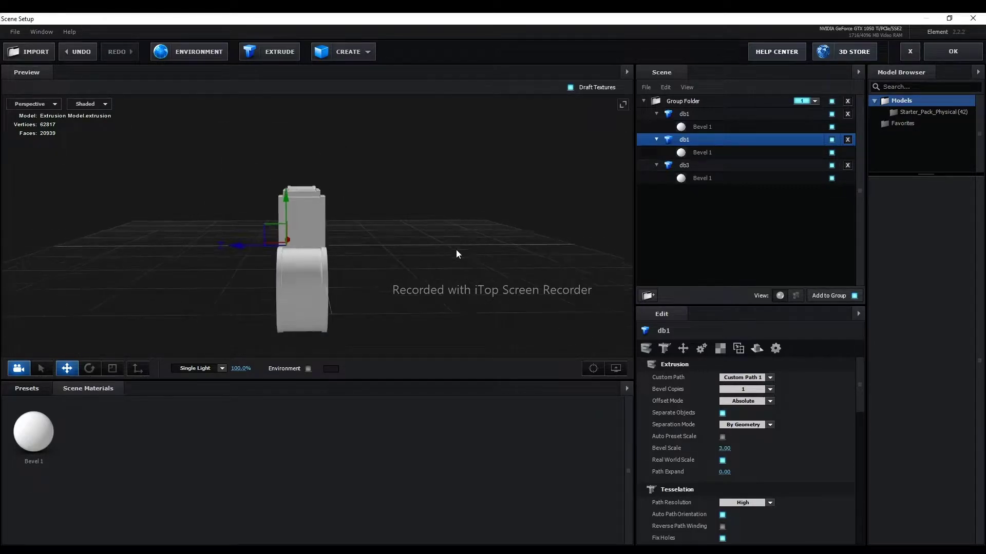
scroll(455, 251, "up", 5)
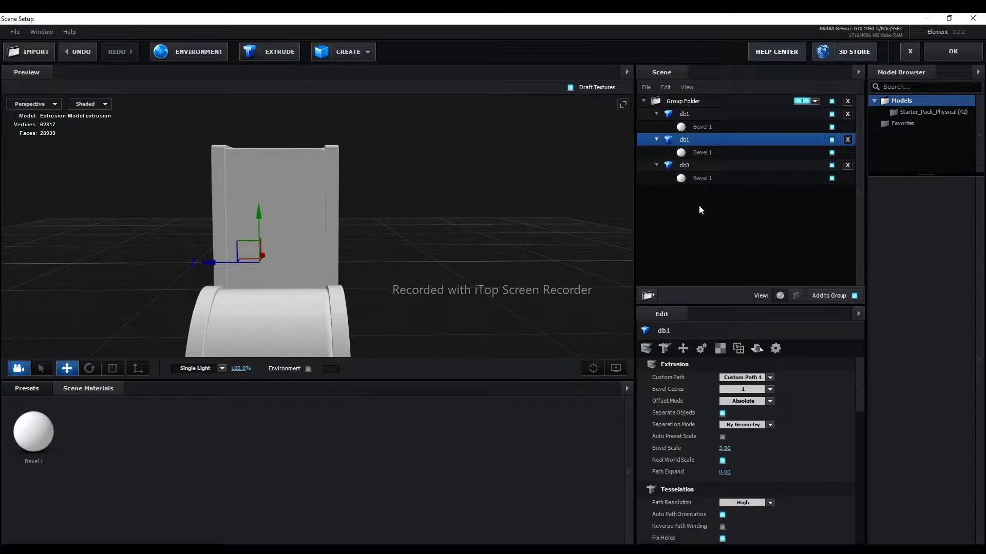
Select db3 and briefly hide it to check the copies behind it.
left_click(688, 165)
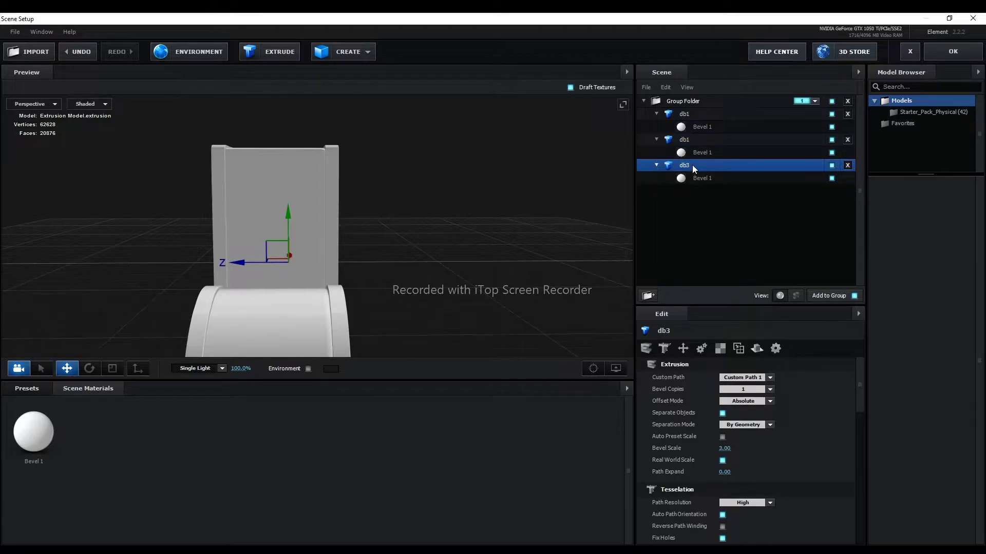
left_click(831, 165)
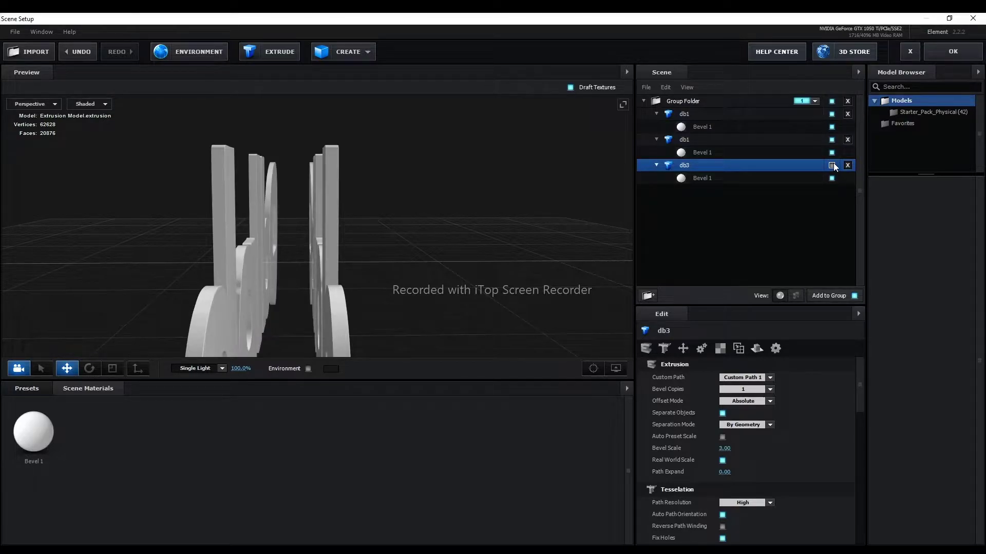
left_click(832, 166)
Duplicate the db3 model and move the new copy along Z beside the original.
right_click(709, 167)
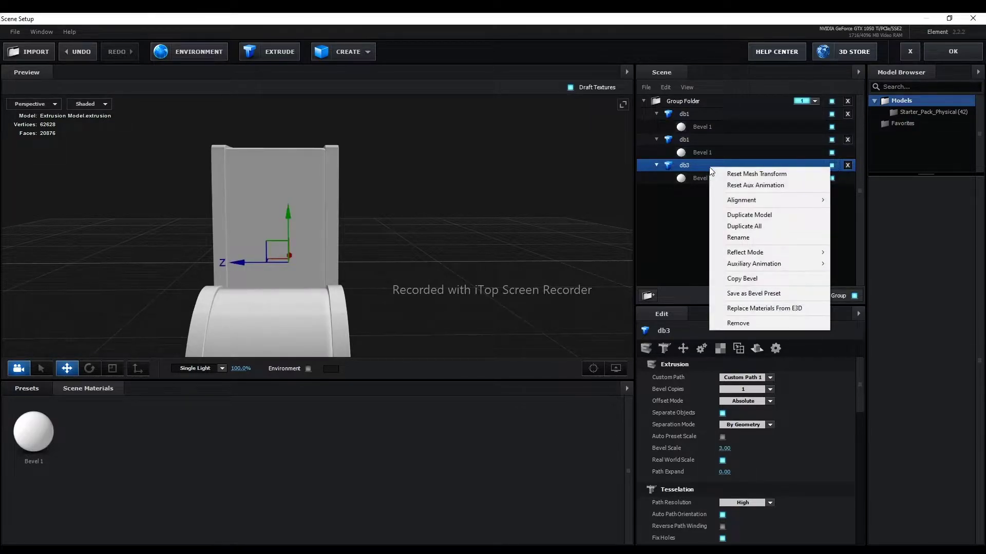
left_click(732, 217)
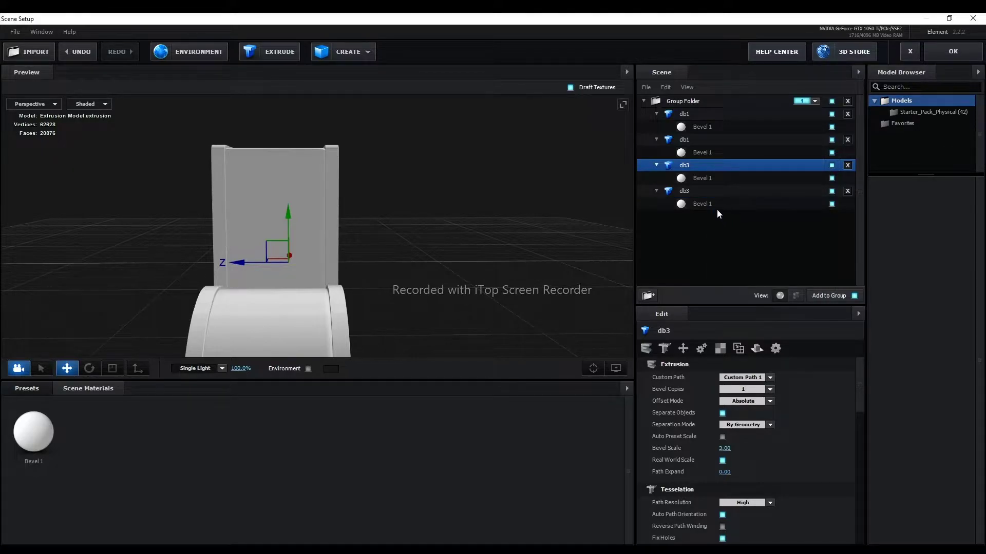
left_click(703, 189)
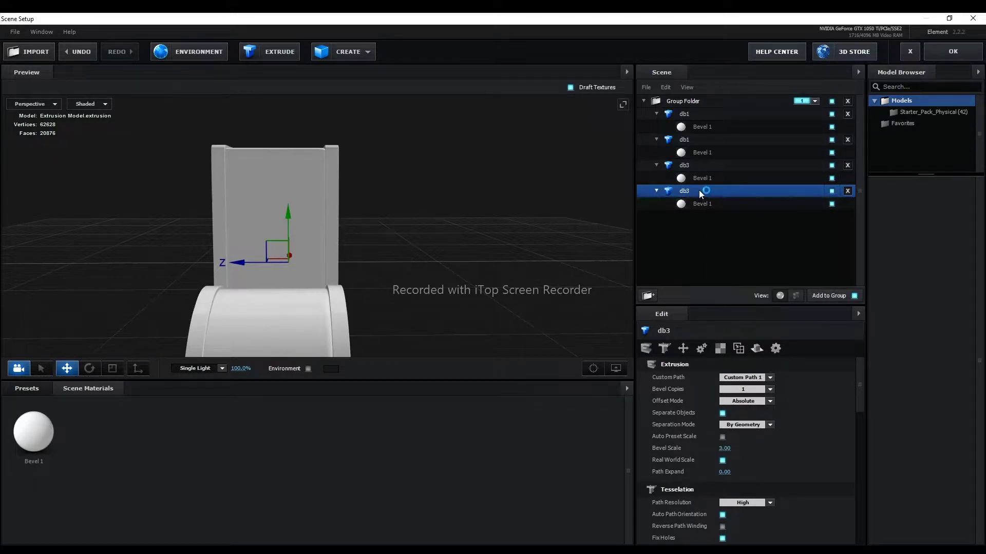
mouse_move(237, 261)
left_mouse_down()
mouse_move(172, 250)
mouse_move(188, 258)
left_mouse_up()
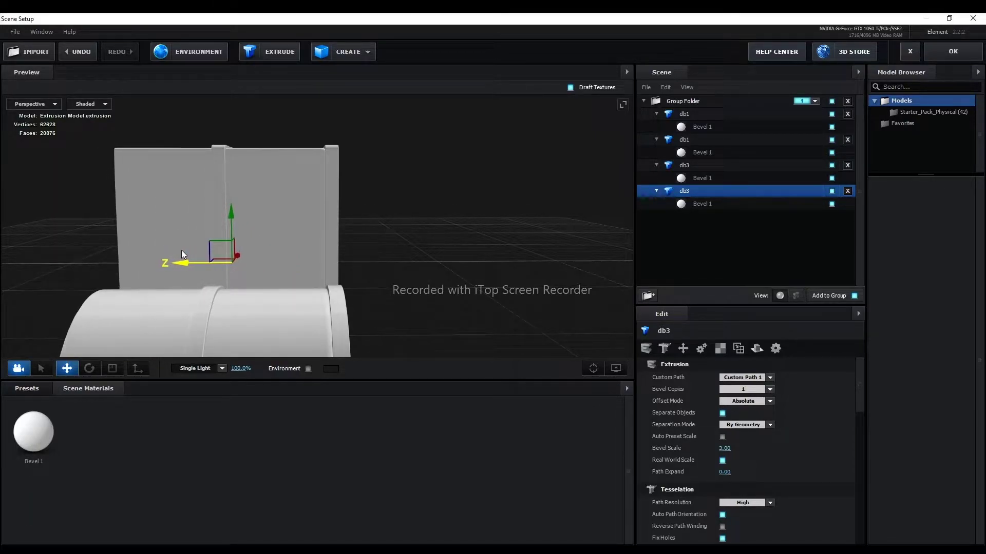
Stretch the db3 copy along Z with the Scale tool, then fine-tune its Z position.
left_click(112, 368)
left_click_drag(176, 261, 189, 263)
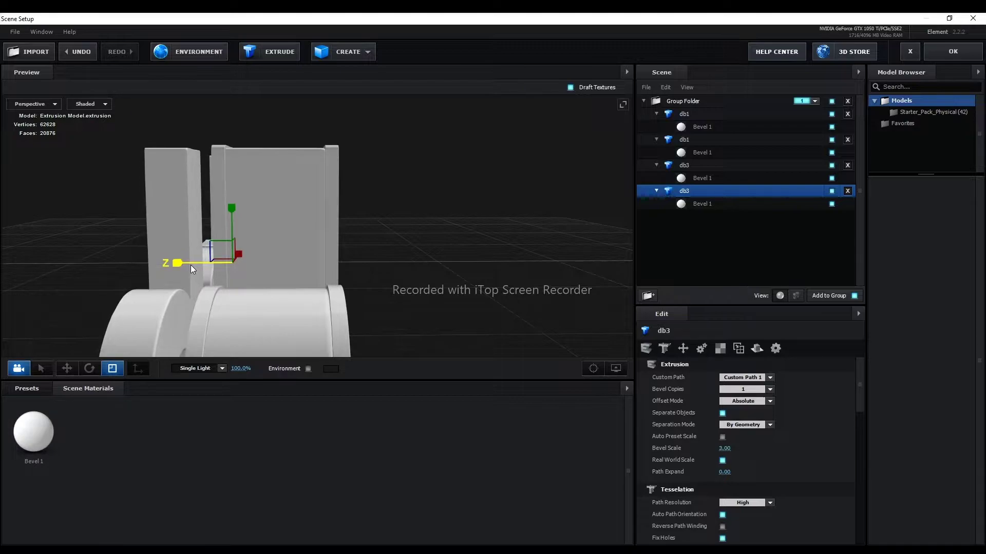
left_click_drag(189, 264, 189, 265)
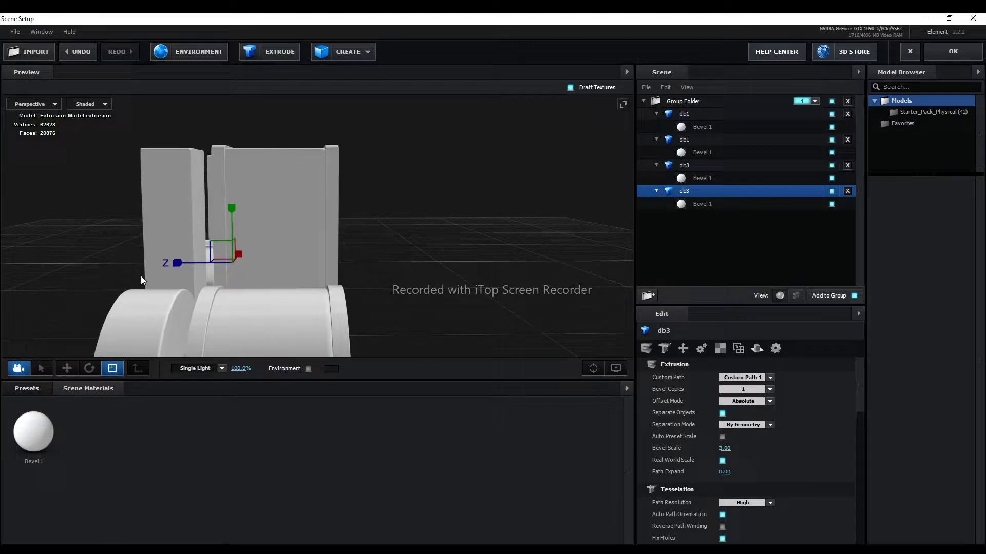
left_click(66, 368)
left_click_drag(180, 259, 189, 258)
left_click_drag(115, 227, 128, 223)
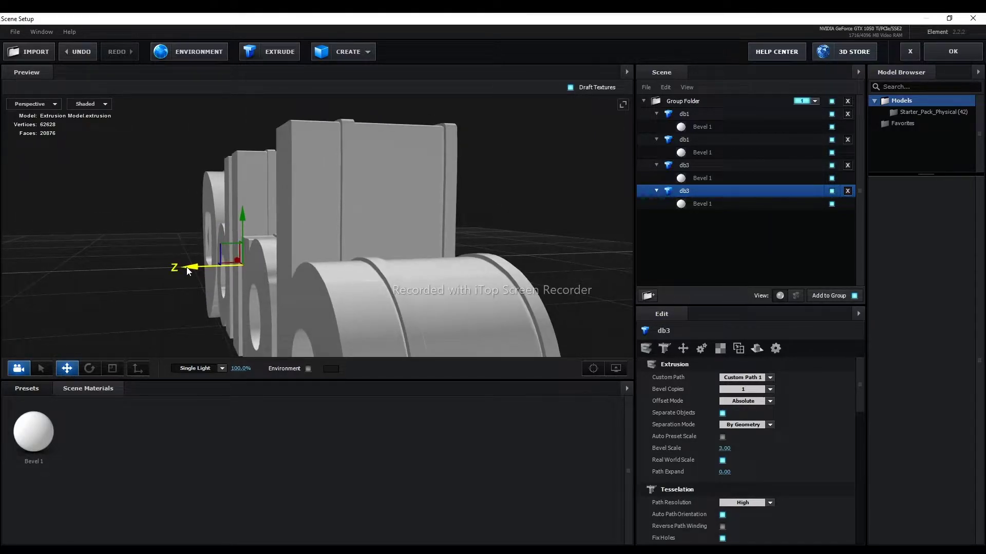
left_click_drag(187, 271, 188, 267)
left_click_drag(189, 264, 186, 263)
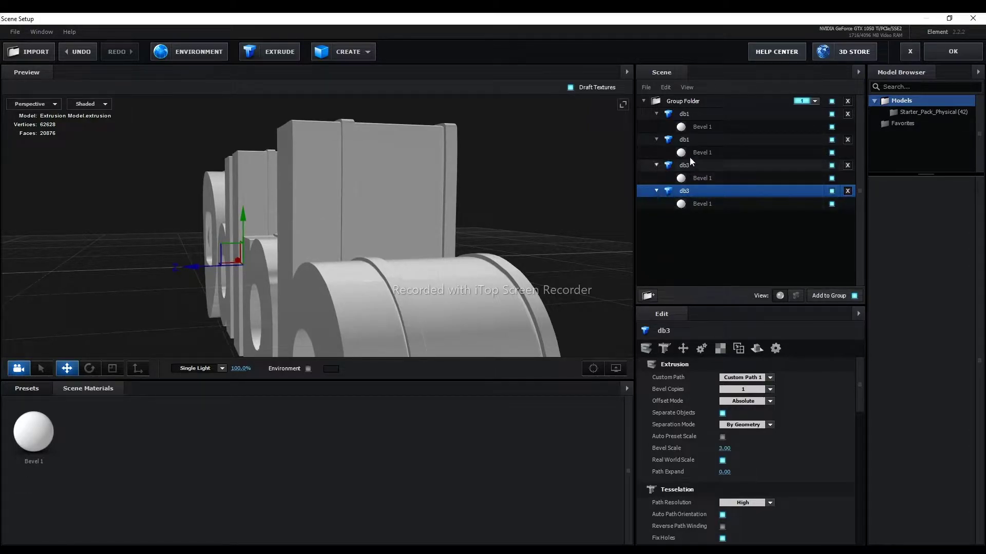
left_click(696, 138)
Duplicate the second db1 model and shift the new copy along Z.
right_click(695, 137)
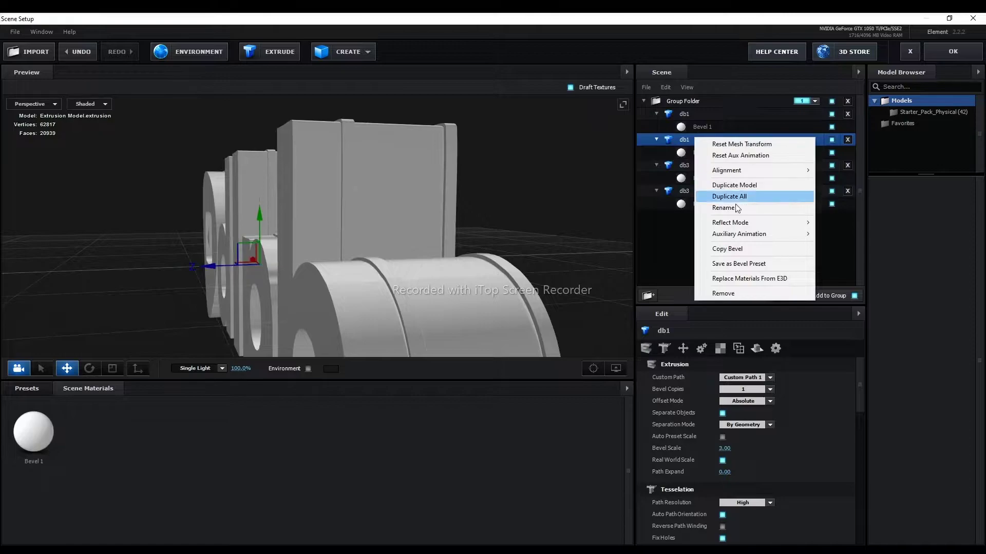
left_click(735, 184)
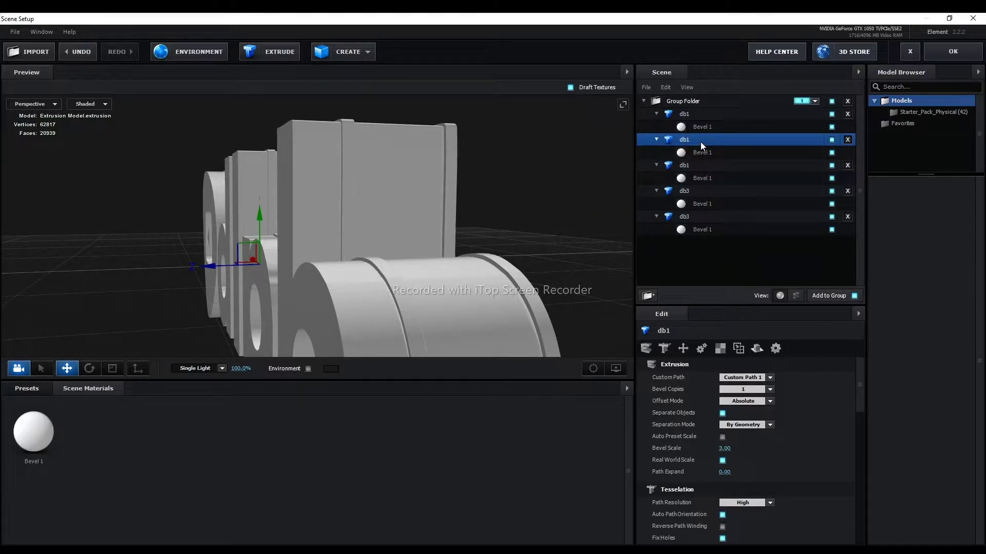
left_click_drag(213, 266, 177, 271)
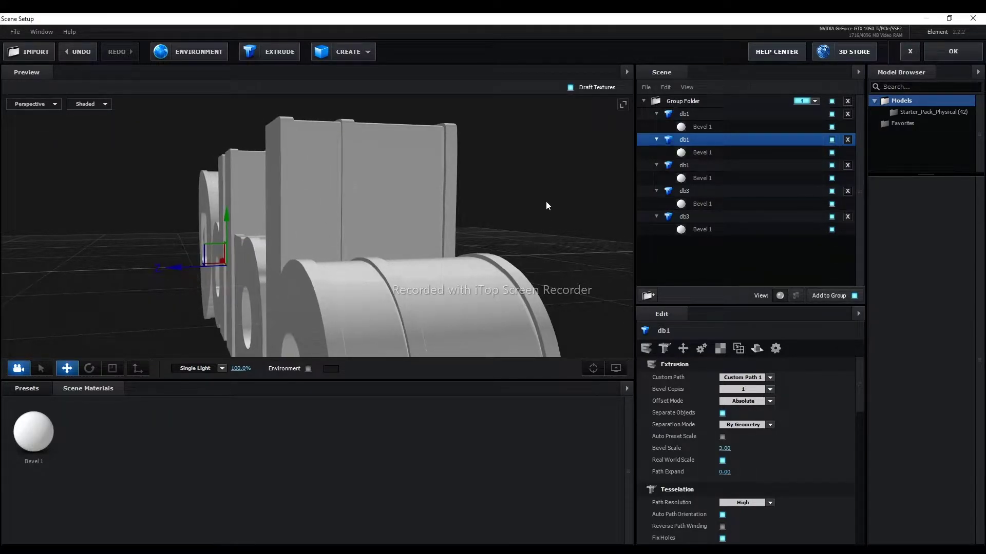
Fine-tune the db1 copy's Z position and orbit around the layered dalbo logo to inspect it.
left_click_drag(546, 205, 527, 205)
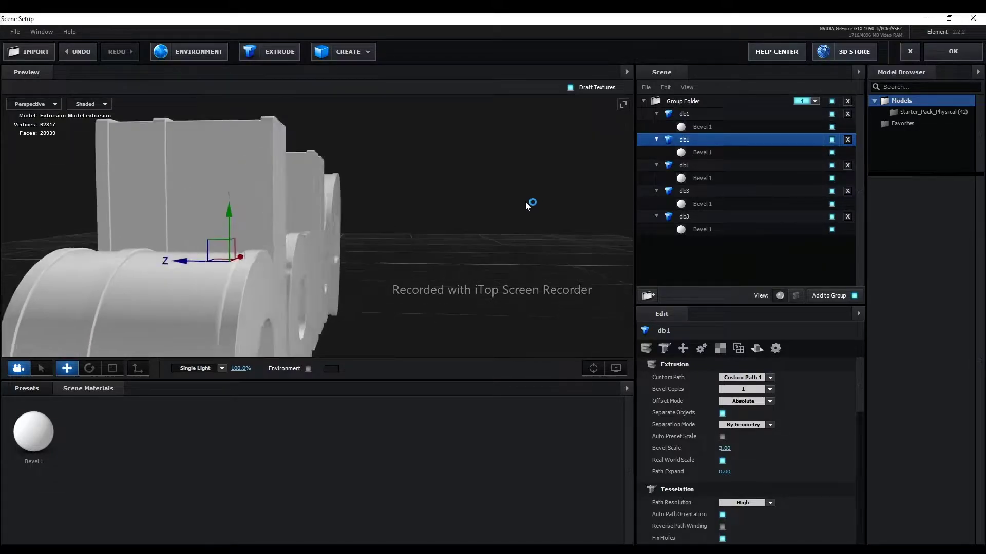
left_click_drag(184, 258, 184, 255)
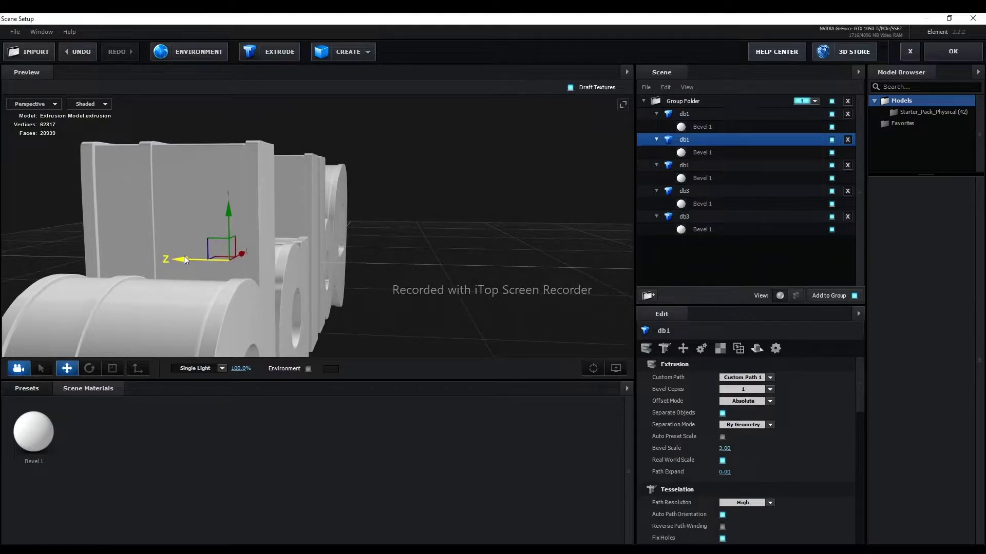
left_click_drag(183, 255, 184, 254)
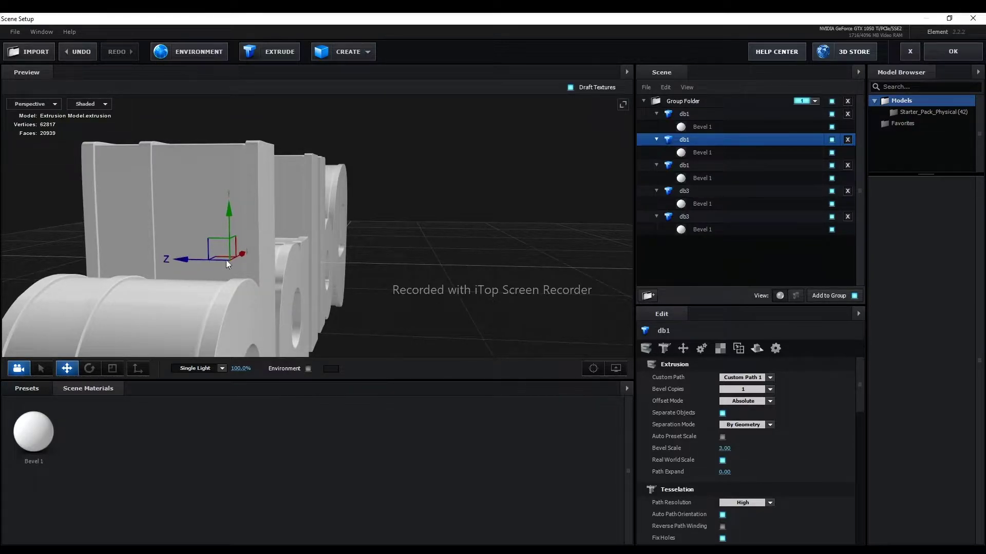
scroll(414, 251, "up", 2)
scroll(414, 252, "down", 5)
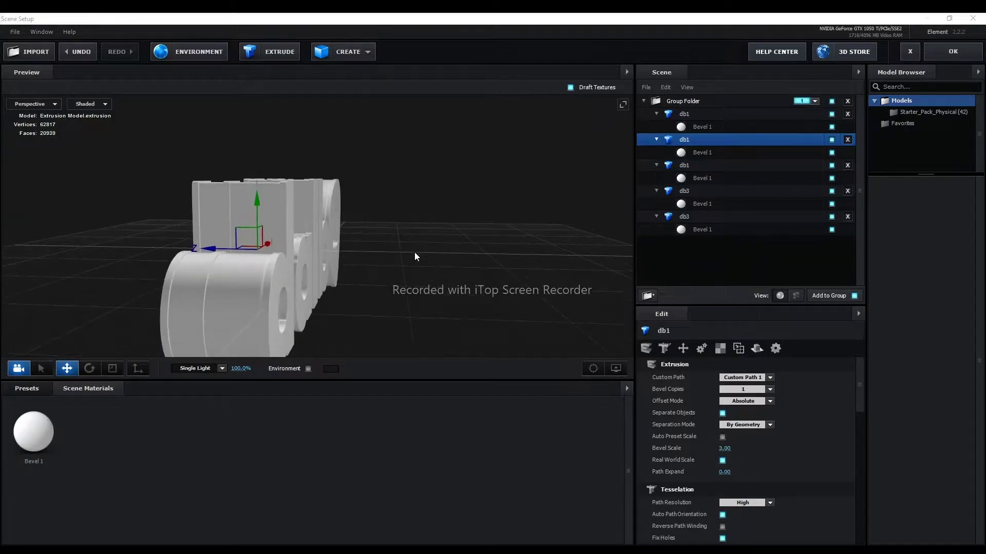
mouse_move(415, 263)
left_mouse_down()
mouse_move(383, 292)
mouse_move(215, 289)
mouse_move(240, 280)
mouse_move(359, 309)
mouse_move(360, 293)
mouse_move(241, 307)
mouse_move(140, 299)
mouse_move(261, 323)
mouse_move(323, 215)
mouse_move(324, 289)
mouse_move(347, 303)
left_mouse_up()
left_click_drag(479, 315, 350, 312)
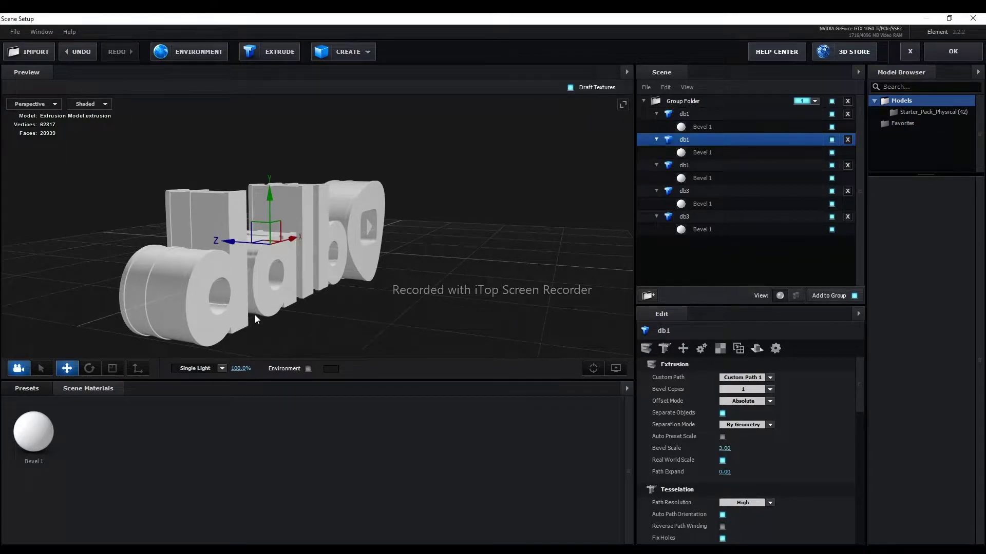
Orbit to a side view, toggle both db3 copies off and on, and select the last db3.
scroll(255, 315, "up", 2)
scroll(255, 315, "down", 2)
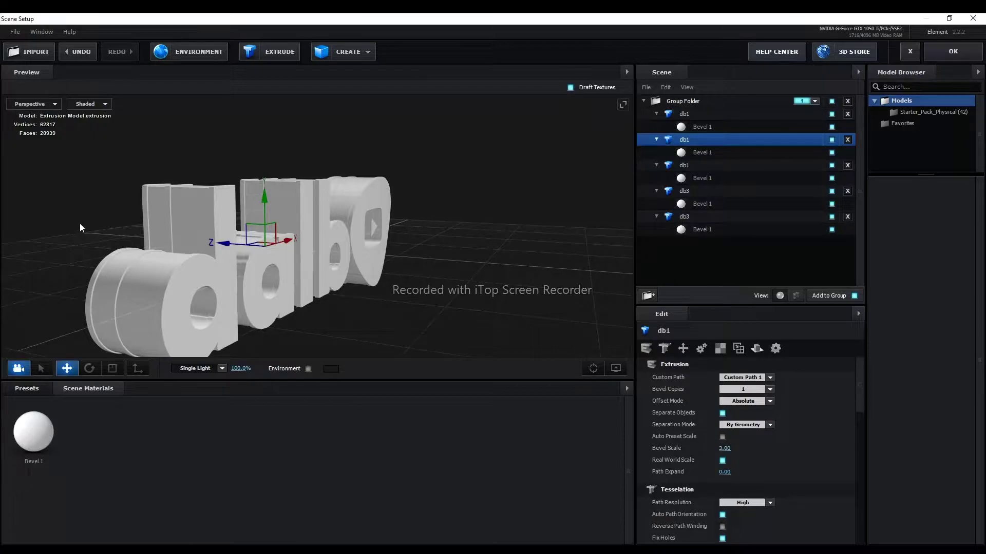
left_click_drag(80, 225, 144, 235)
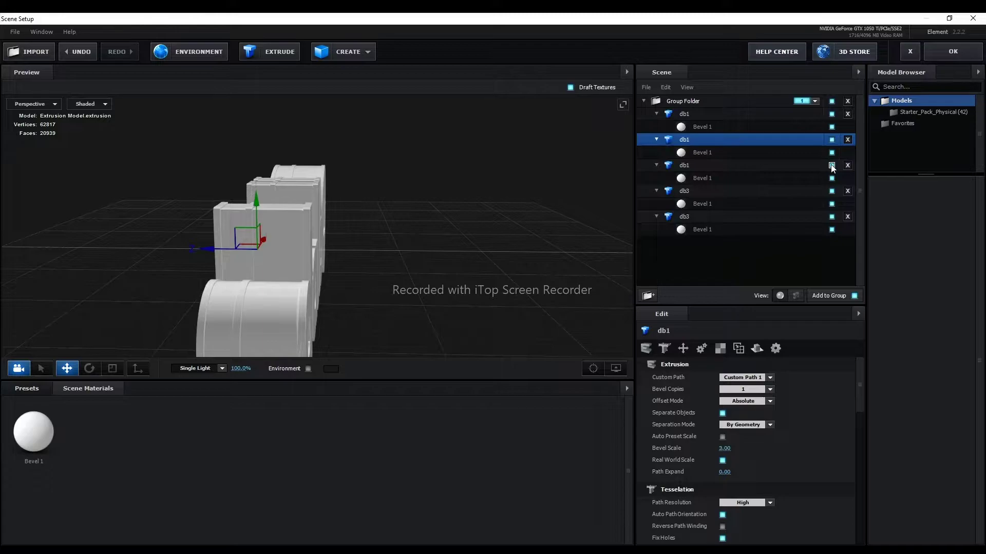
left_click(832, 191)
left_click(831, 191)
left_click(832, 216)
left_click(832, 216)
left_click(694, 217)
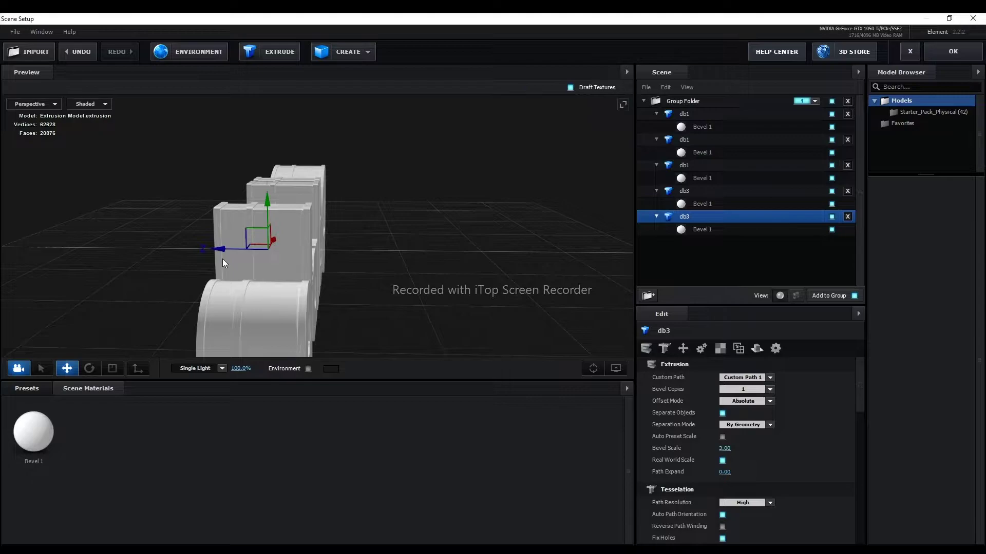
Stretch the last db3 copy along Z and fine-tune its depth with the Move tool.
left_click(112, 368)
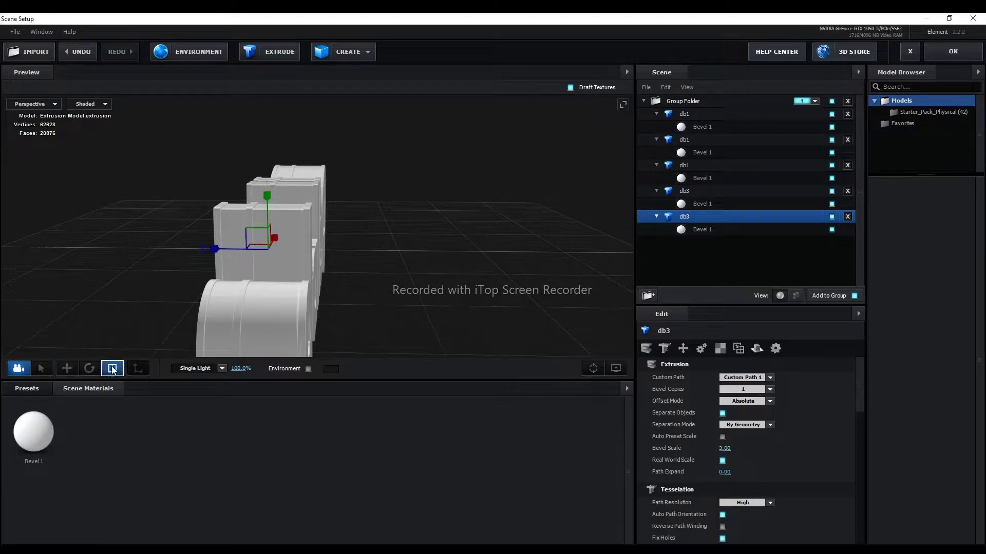
left_click_drag(214, 249, 215, 250)
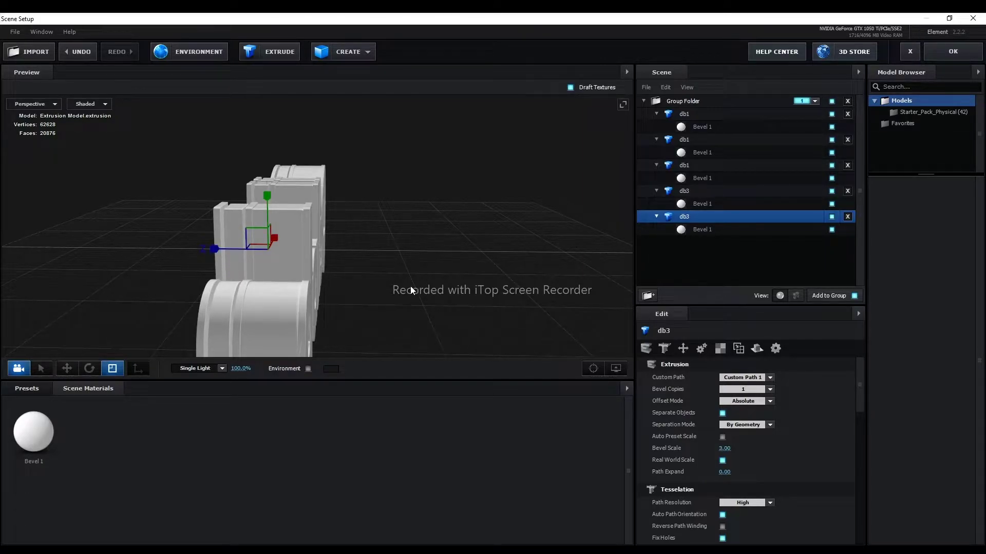
left_click_drag(400, 283, 405, 278)
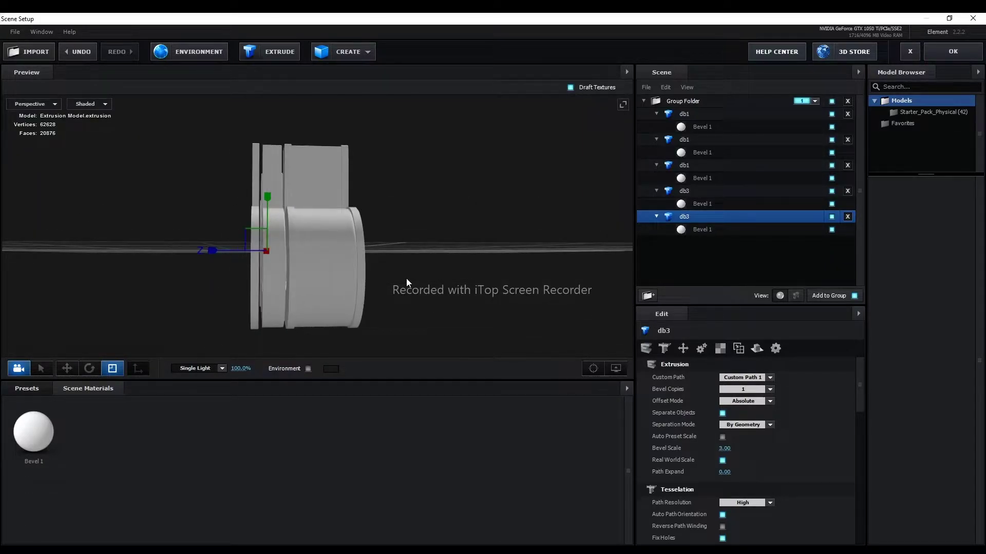
left_click(67, 368)
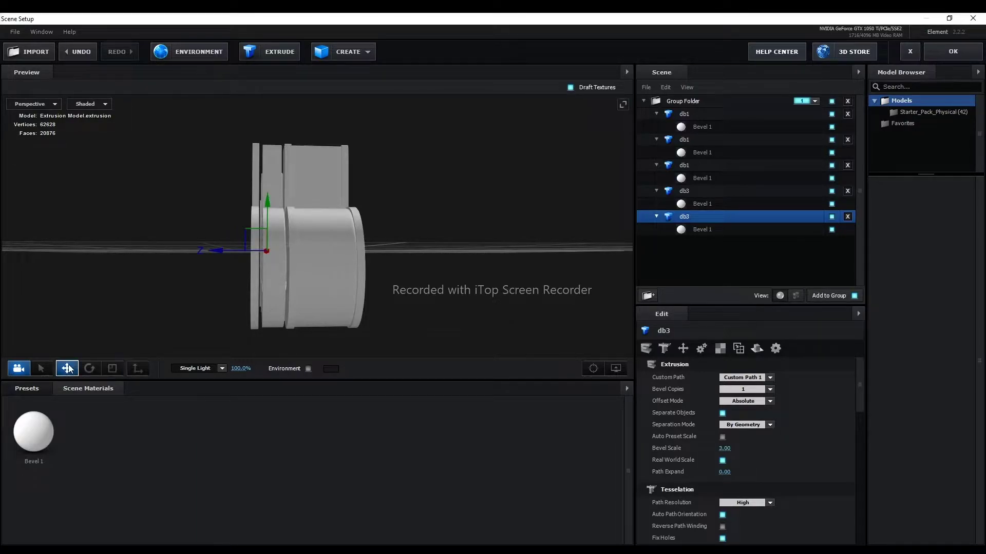
left_click_drag(219, 251, 222, 251)
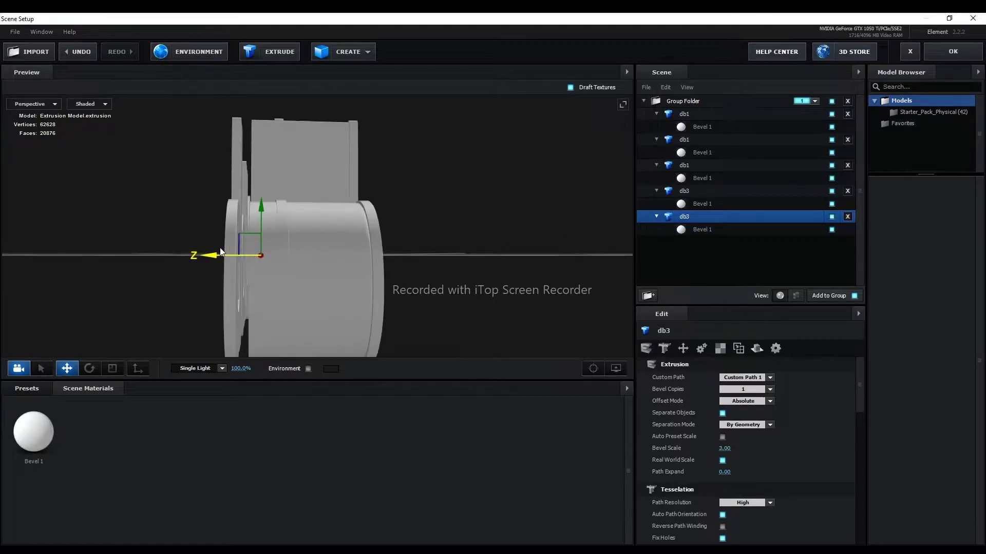
scroll(221, 251, "up", 3)
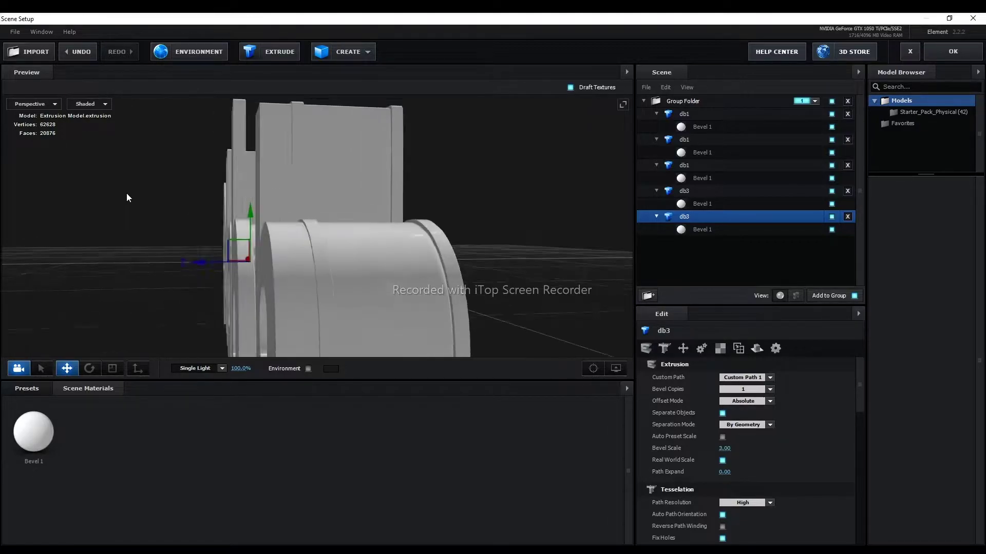
scroll(129, 196, "up", 2)
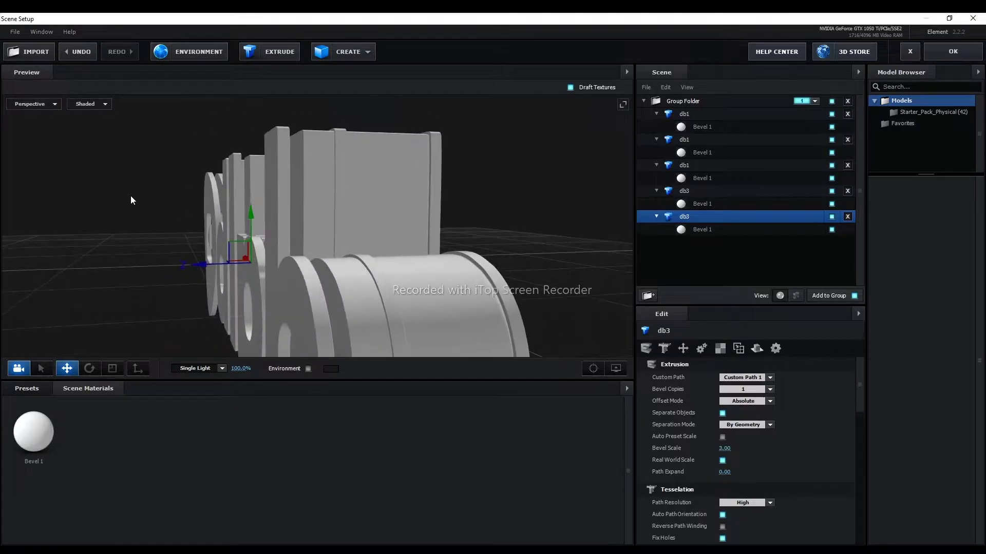
scroll(130, 192, "up", 2)
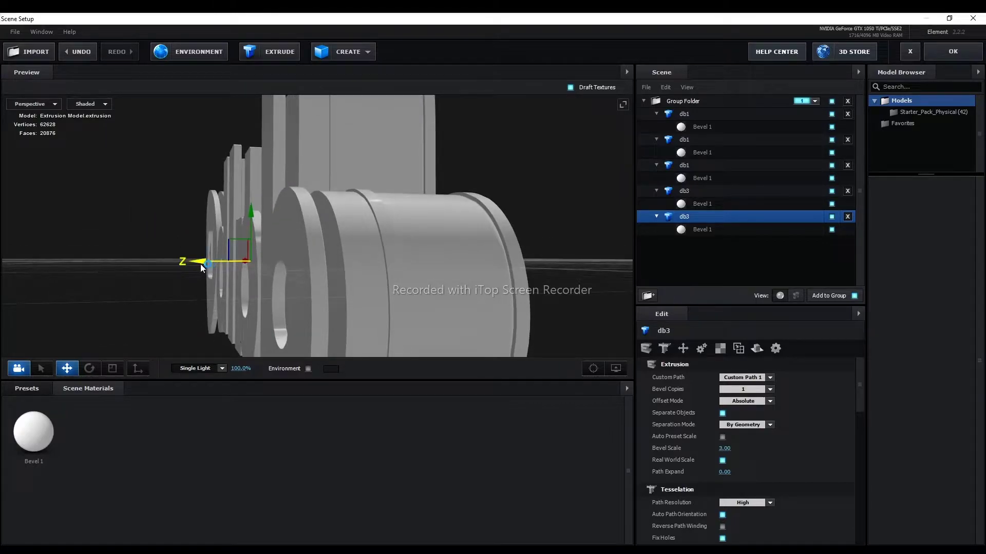
left_click_drag(200, 266, 201, 264)
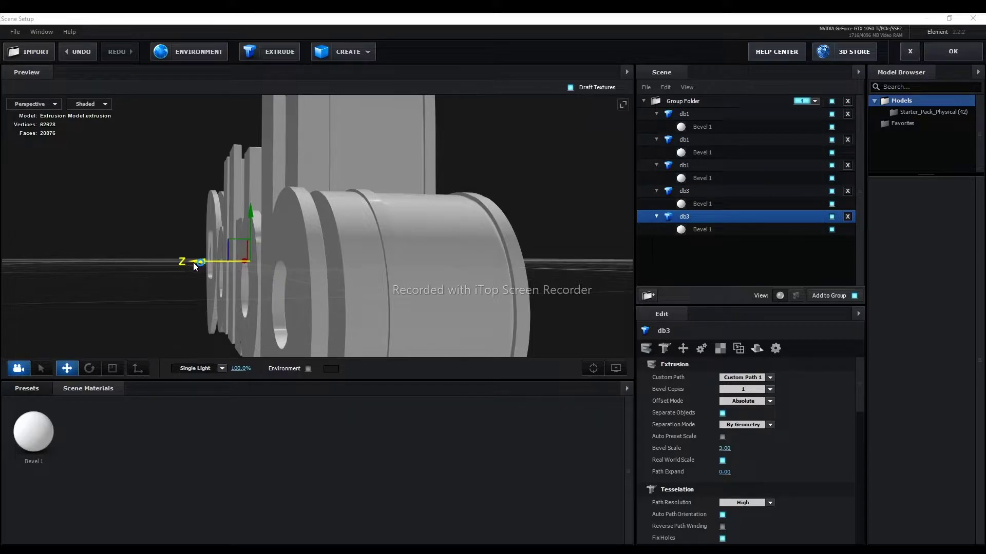
left_click_drag(198, 264, 197, 265)
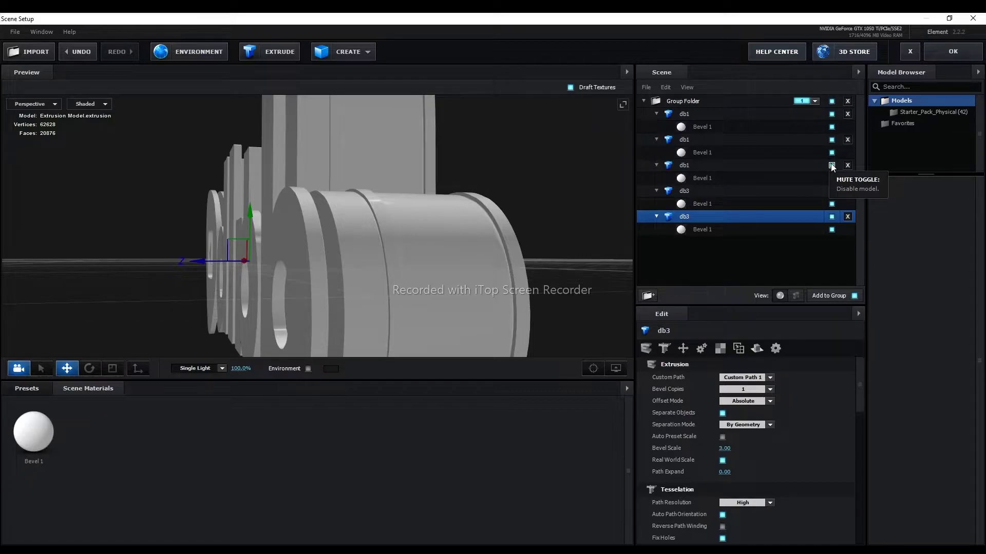
Identify the second db1 copy and push it farther back along Z.
left_click(831, 140)
left_click(831, 139)
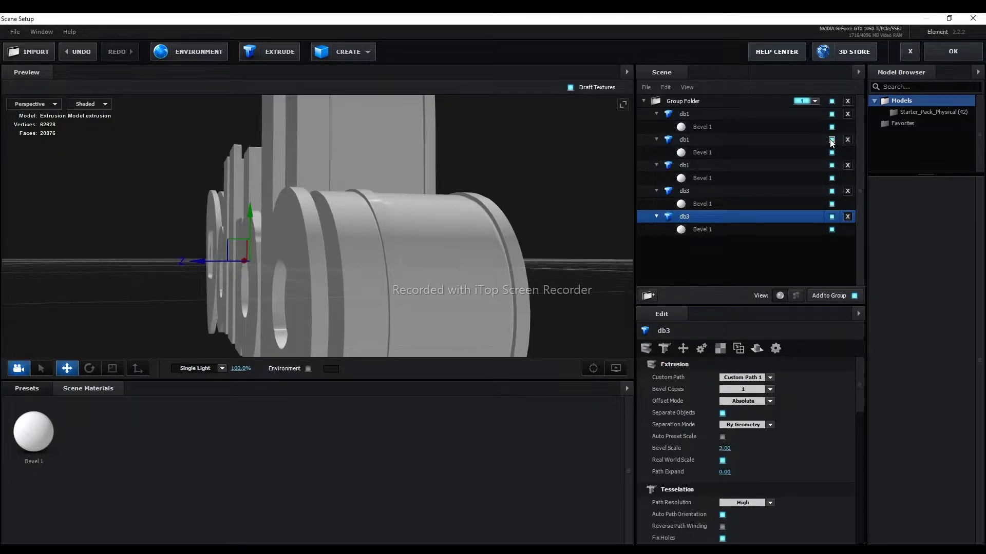
left_click(701, 144)
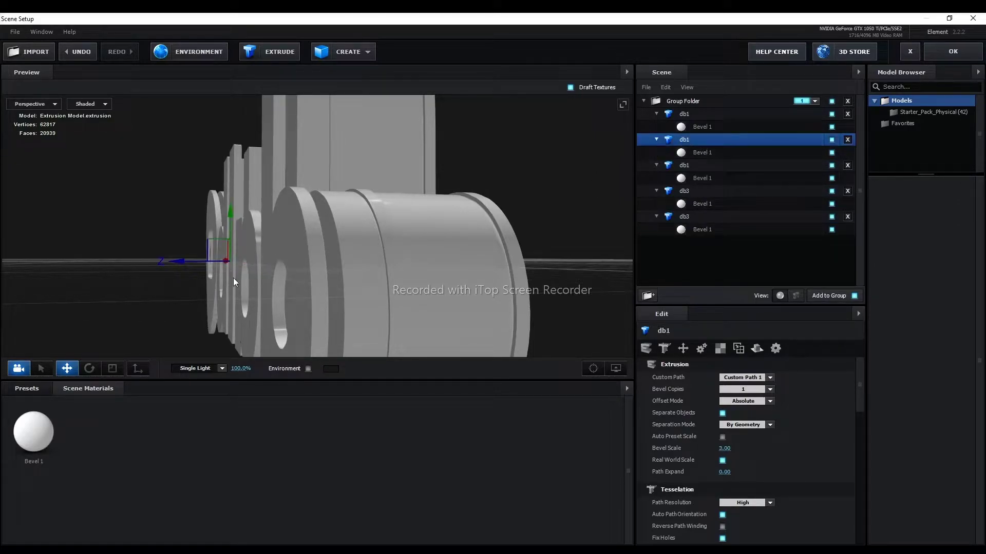
left_click_drag(176, 263, 184, 264)
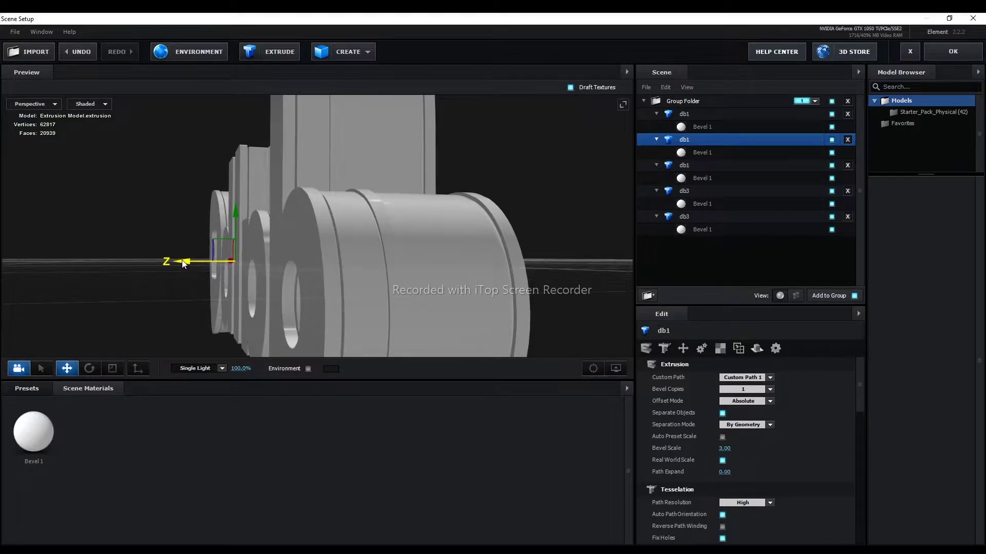
left_click_drag(185, 264, 181, 262)
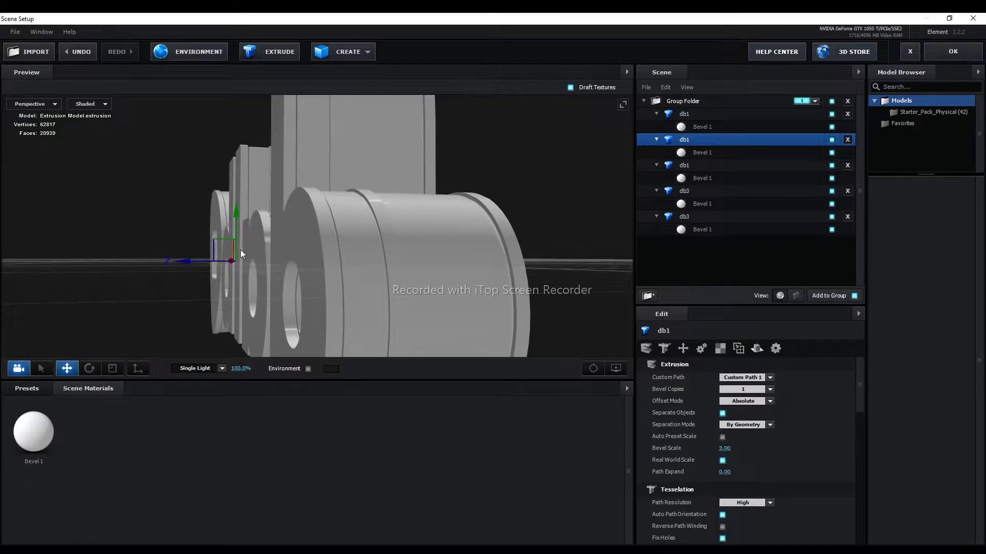
left_click_drag(520, 167, 512, 168)
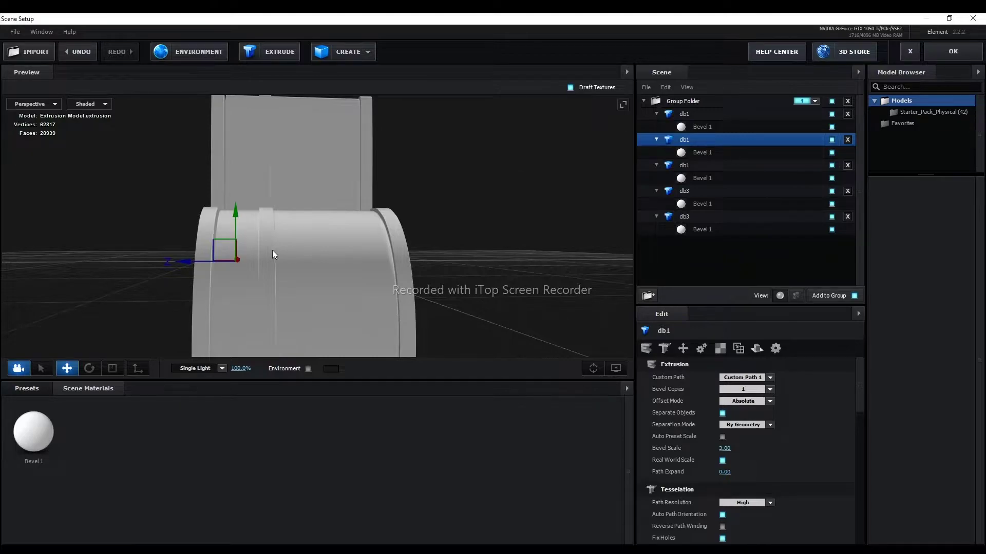
left_click(182, 262)
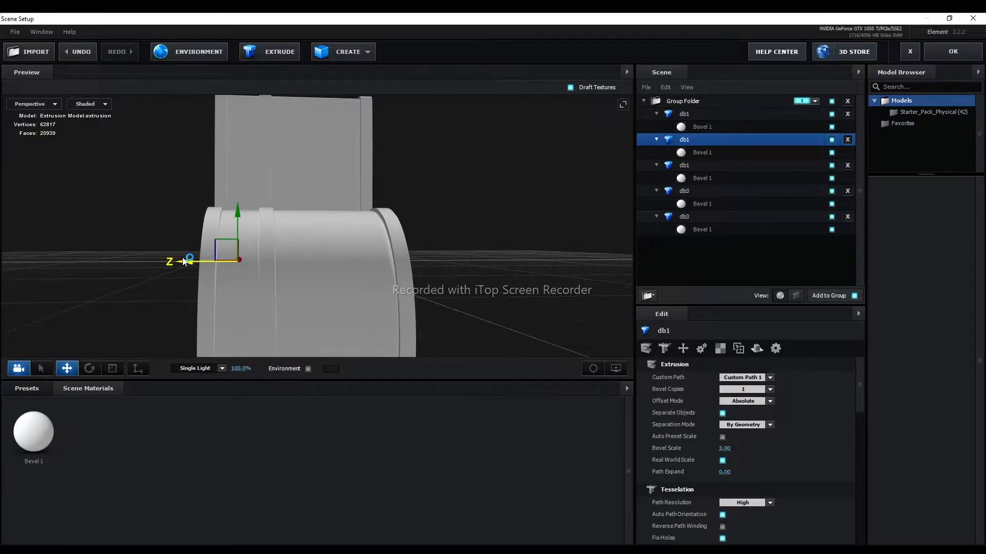
mouse_move(182, 261)
left_mouse_down()
mouse_move(497, 200)
mouse_move(409, 246)
mouse_move(378, 153)
mouse_move(413, 255)
mouse_move(391, 252)
left_mouse_up()
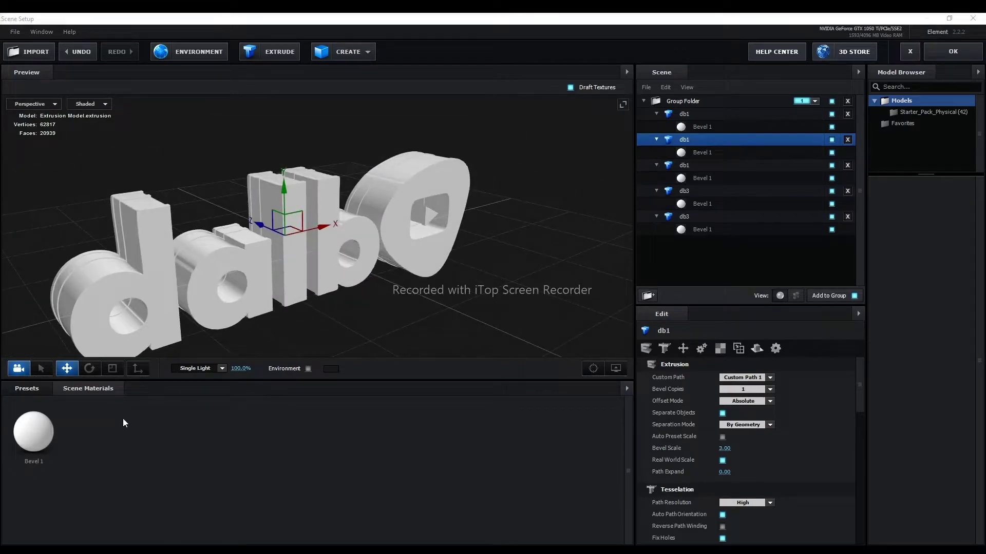
left_click(26, 383)
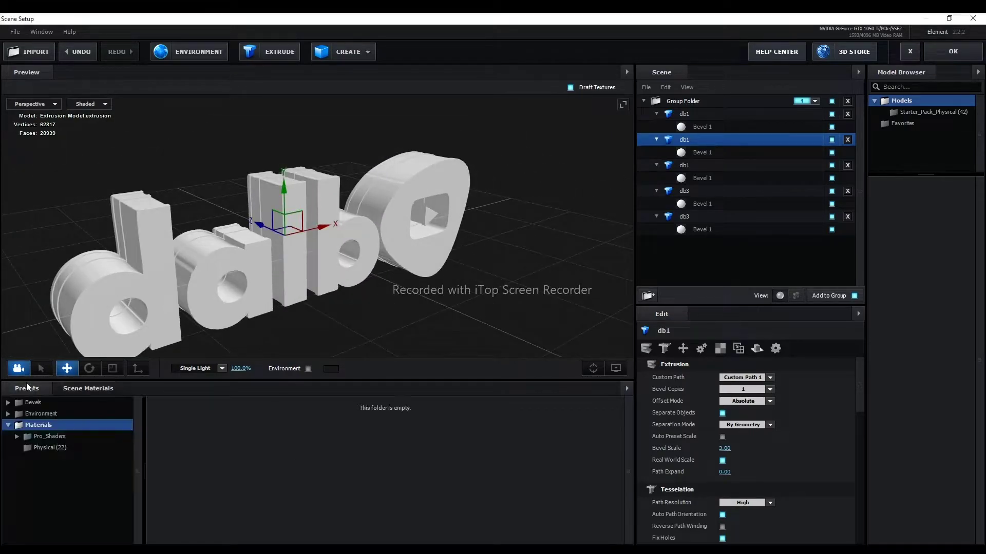
Open the Physical presets, try Gold on the second db1 copy, undo it, and select the last db3.
left_click(40, 451)
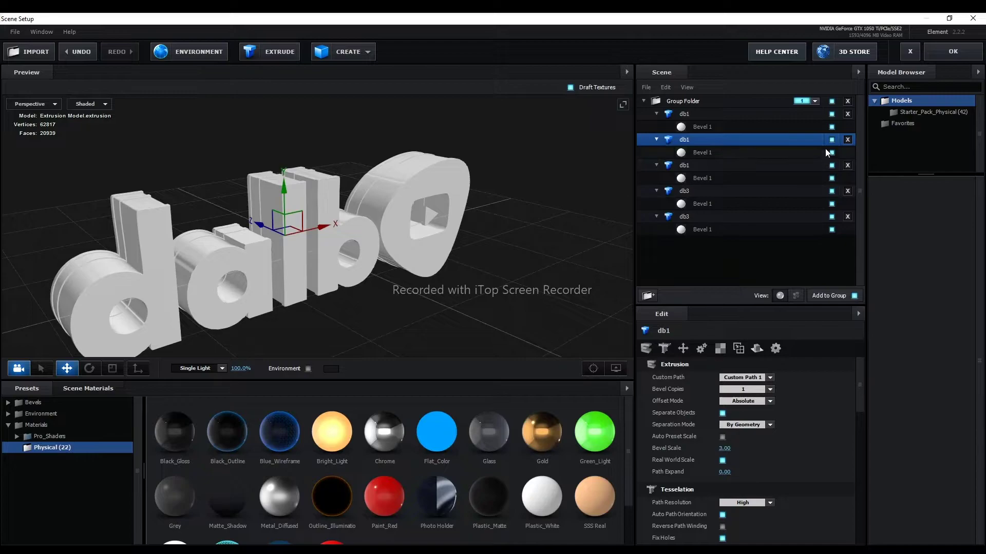
left_click(832, 114)
left_click_drag(544, 439, 713, 150)
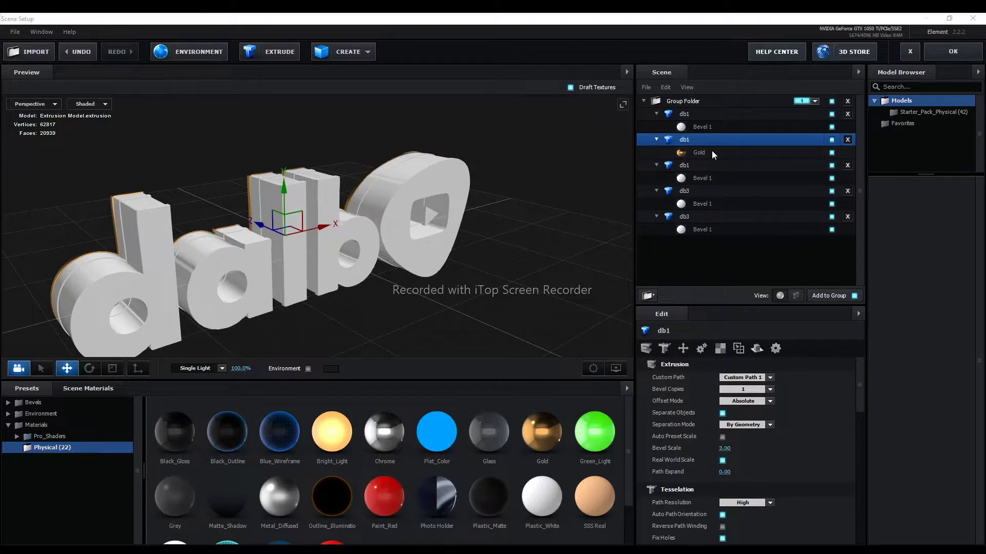
left_click(699, 155)
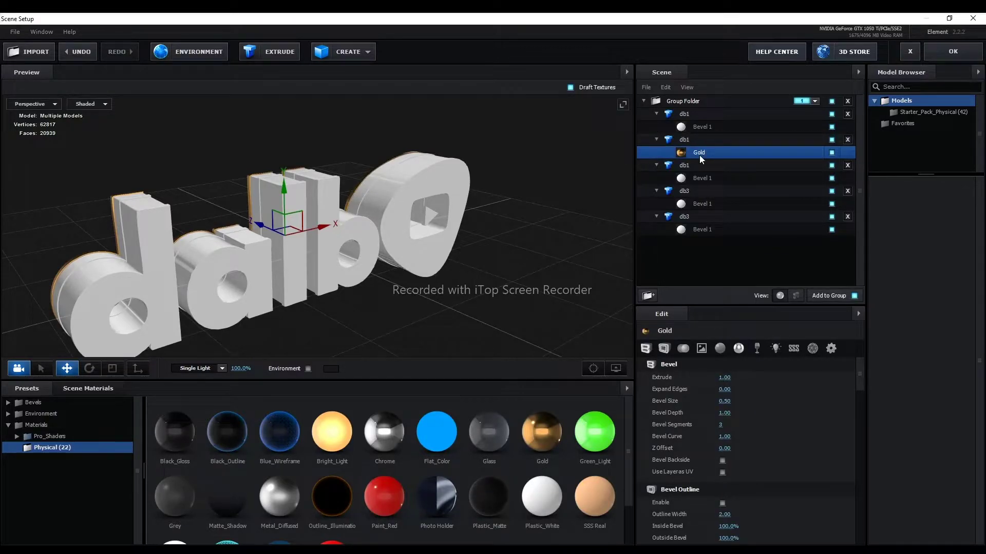
key("ctrl+z")
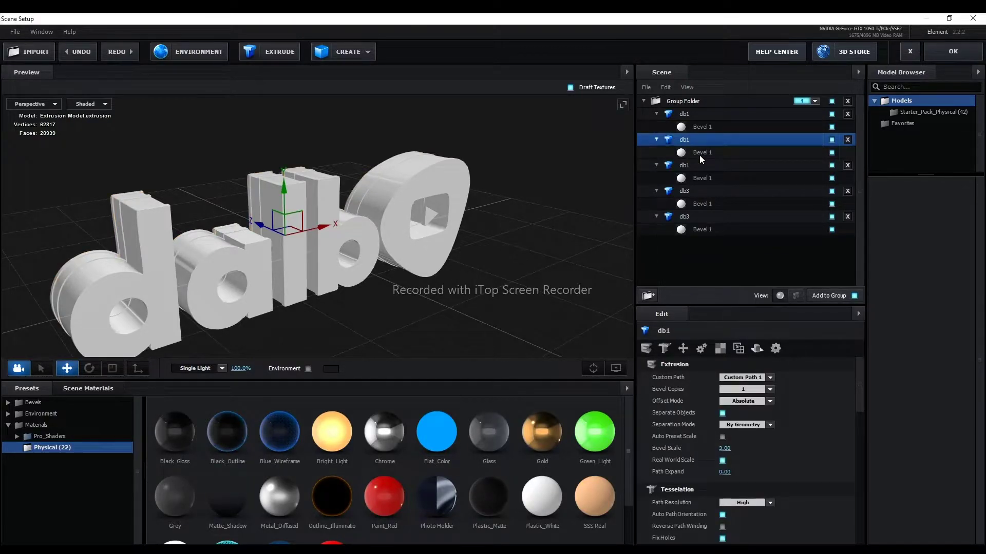
left_click(698, 217)
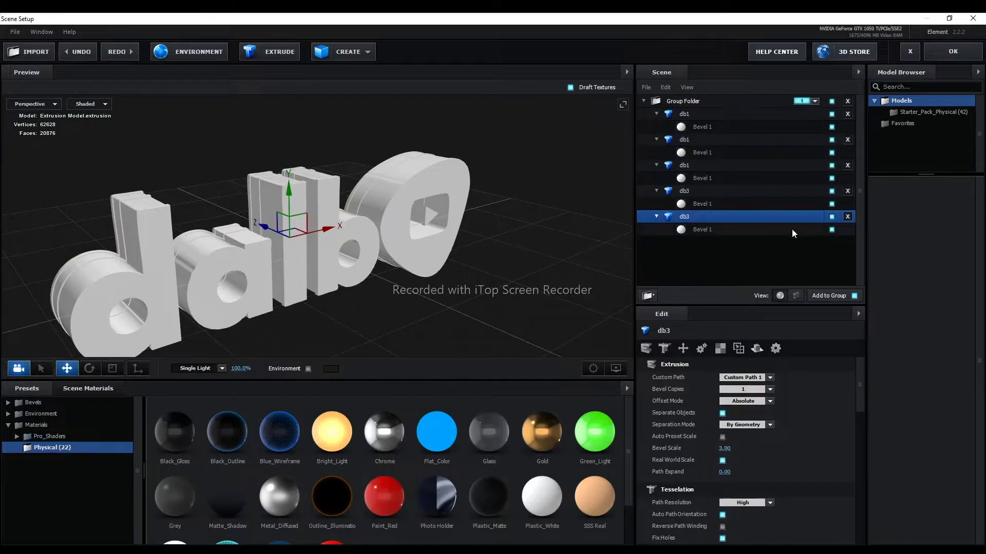
Toggle the db3 and db1 copies off and on from a side view, then select the first db1.
left_click(831, 216)
left_click(832, 216)
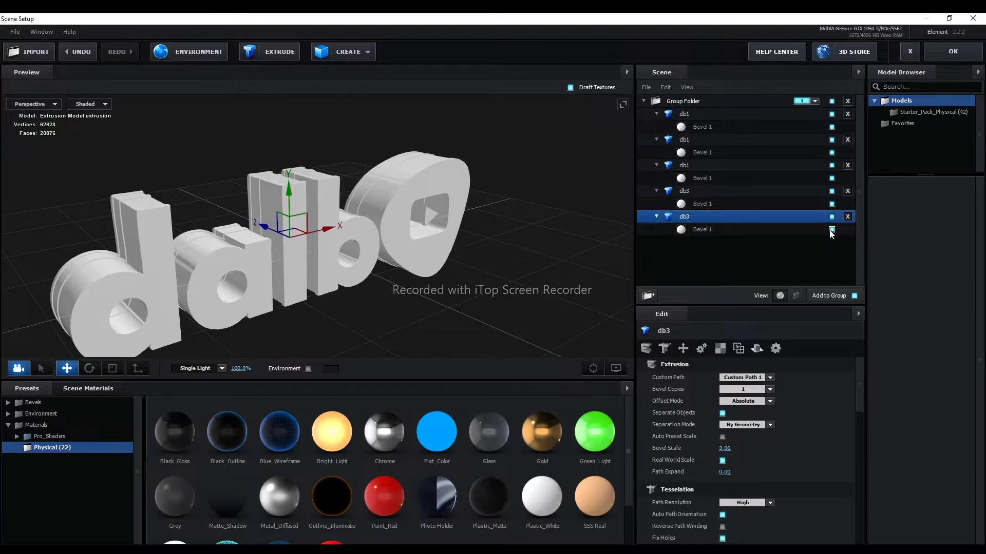
left_click(832, 229)
left_click(831, 230)
left_click_drag(352, 300, 390, 281)
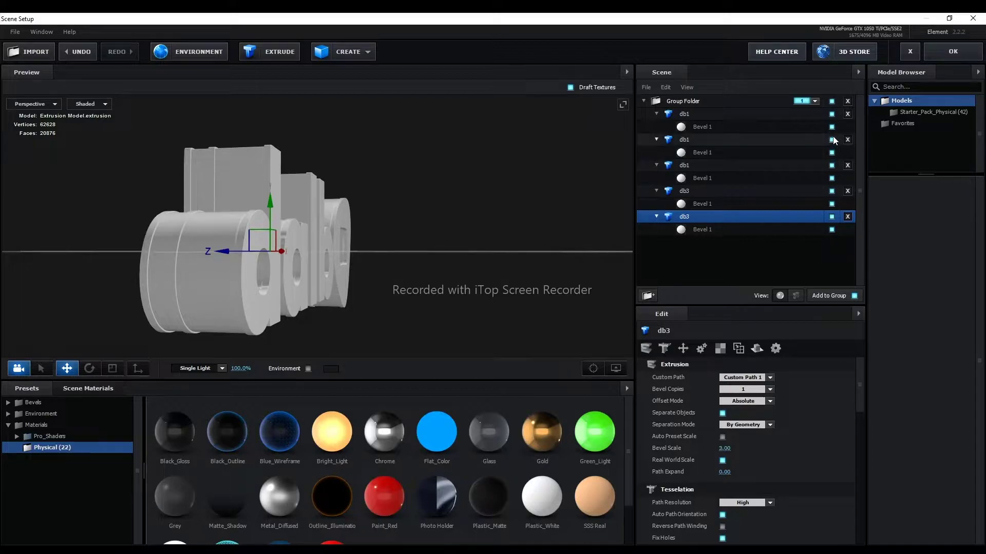
left_click(832, 139)
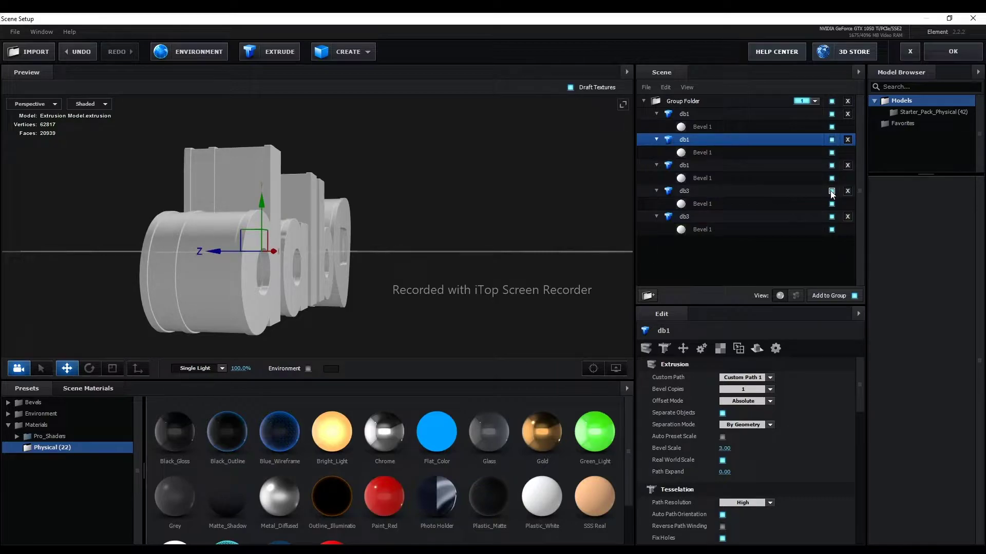
left_click(831, 217)
left_click(832, 114)
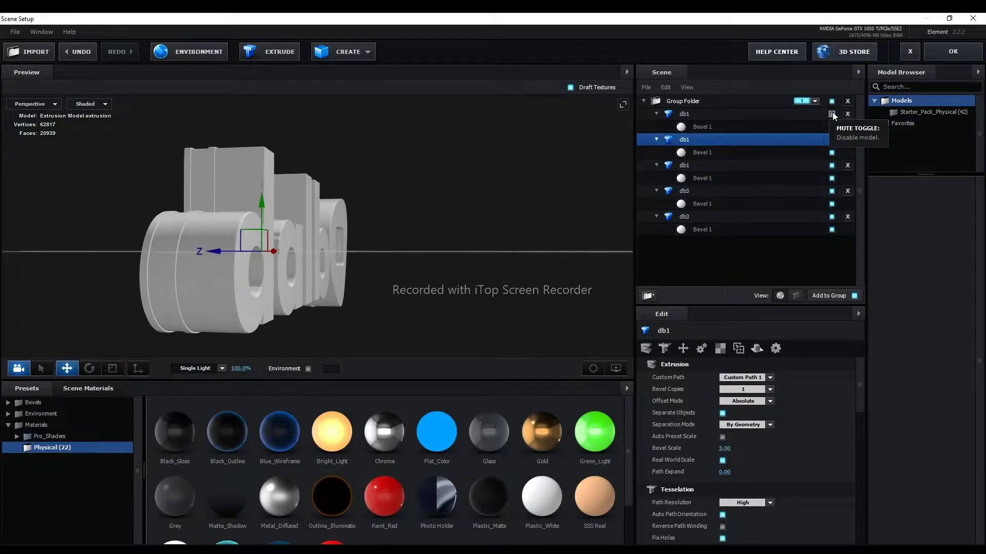
left_click(681, 113)
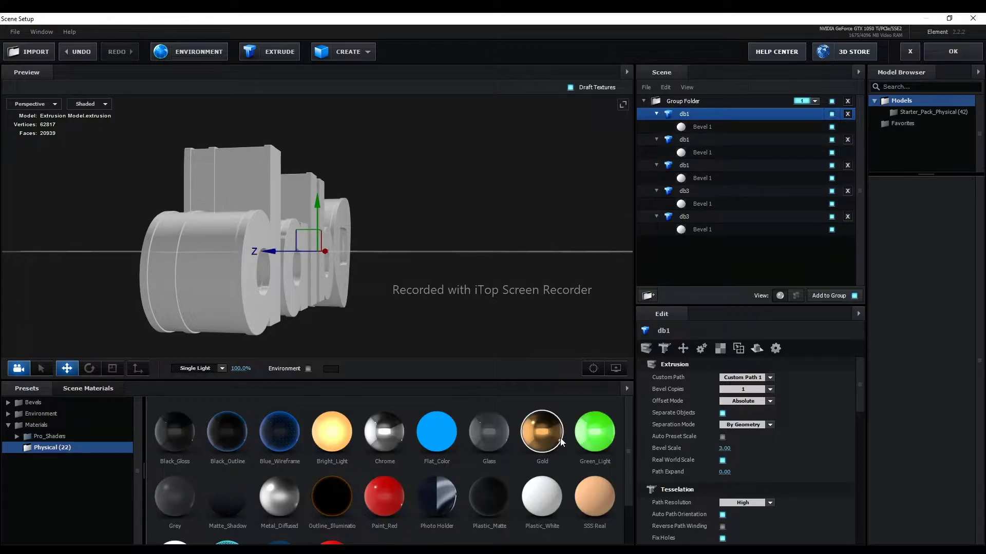
Apply Gold to the first db1 copy's Bevel 1, undoing a drop on the wrong copy, then orbit to check.
left_click_drag(541, 433, 697, 138)
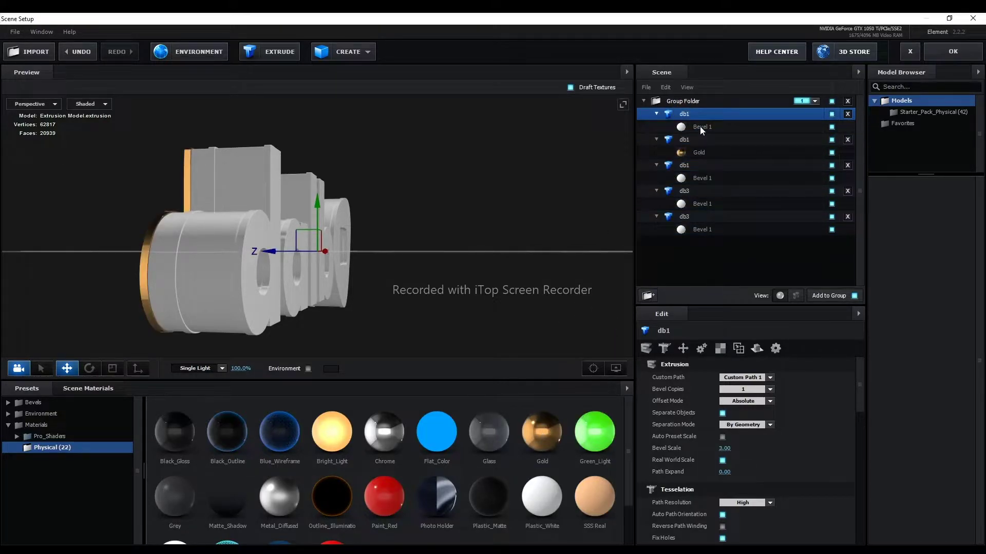
left_click(700, 126)
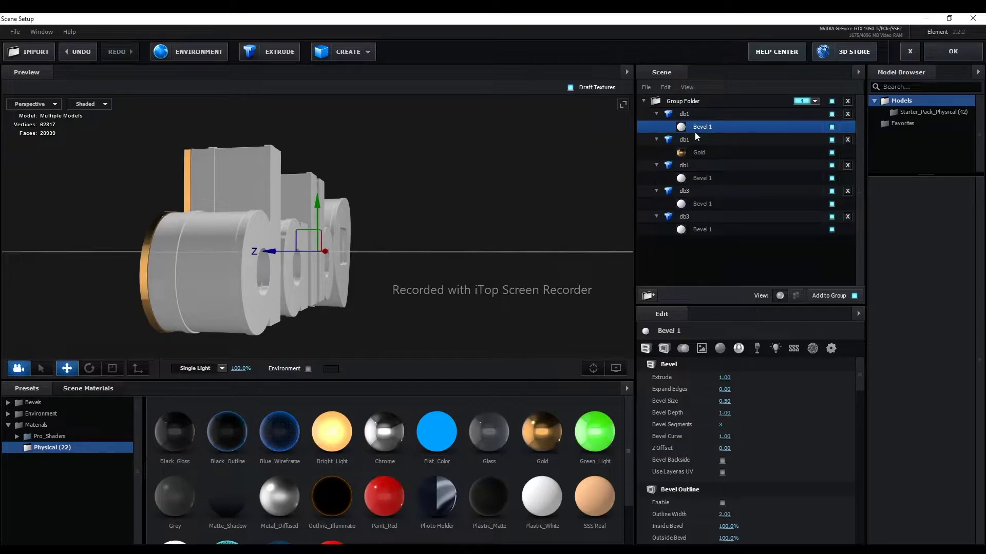
key("ctrl+z")
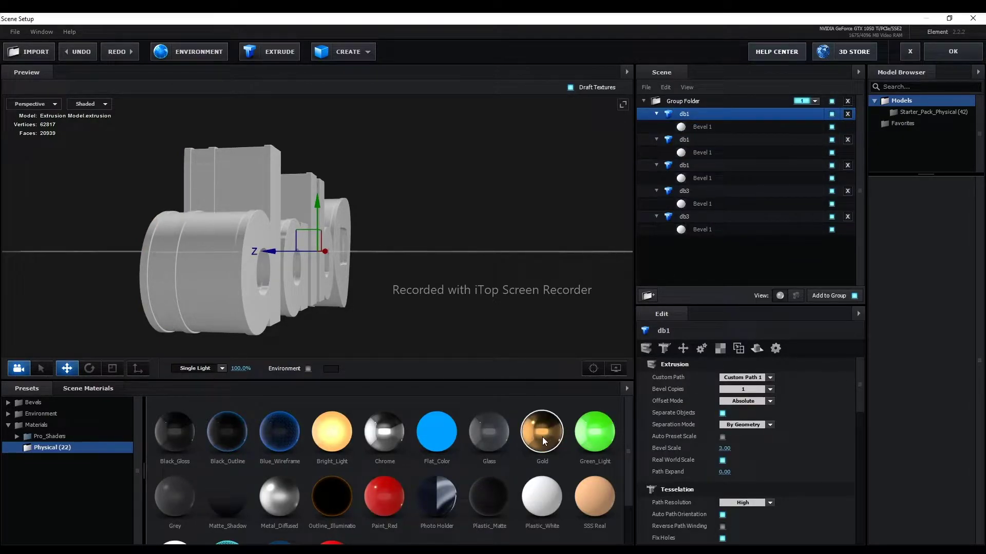
left_click_drag(543, 440, 703, 132)
mouse_move(437, 266)
left_mouse_down()
mouse_move(398, 268)
mouse_move(356, 251)
left_mouse_up()
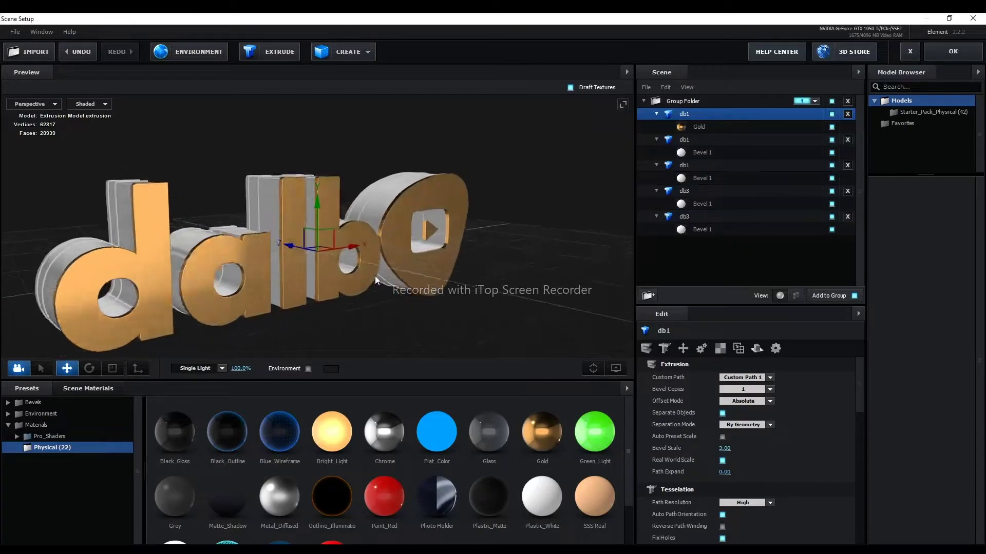
left_click_drag(388, 314, 454, 318)
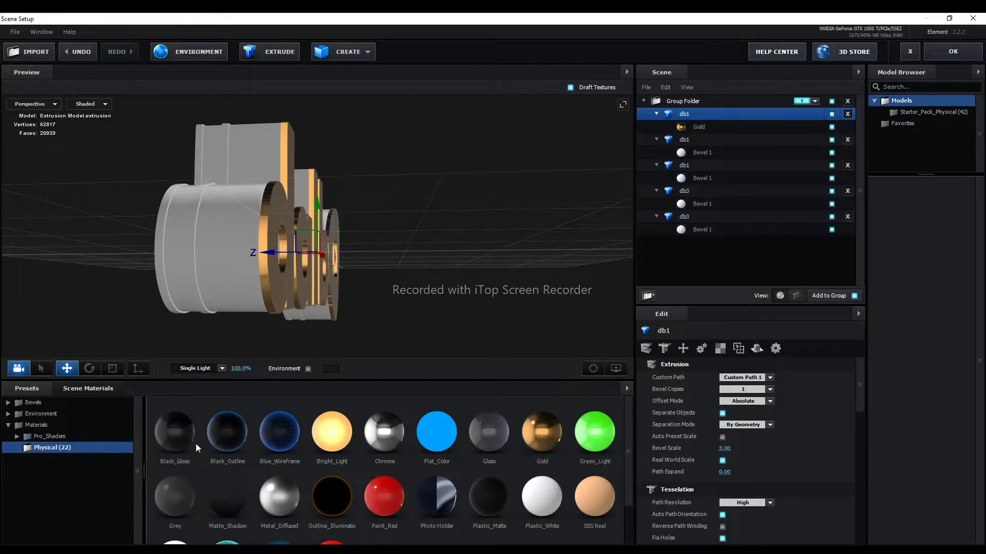
Give the first db3 copy Black_Gloss, then browse Pro_Shaders and Scene Materials before returning to Physical.
left_click_drag(176, 437, 226, 273)
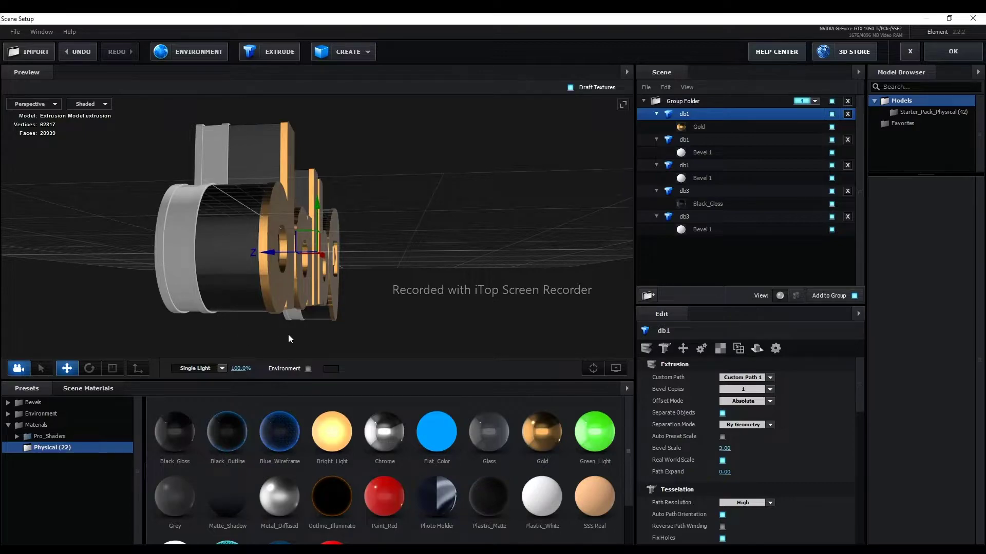
left_click_drag(288, 334, 295, 345)
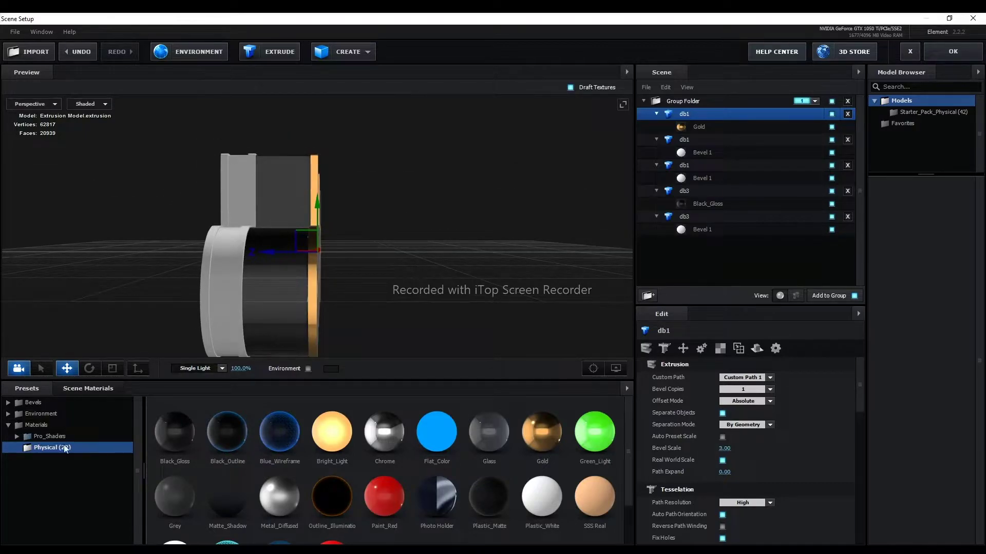
double_click(48, 435)
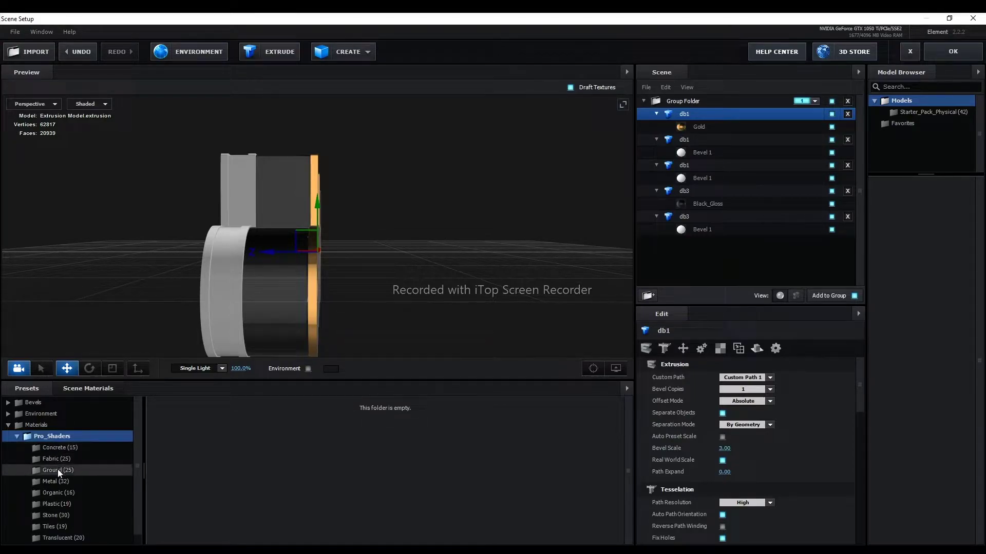
left_click(62, 541)
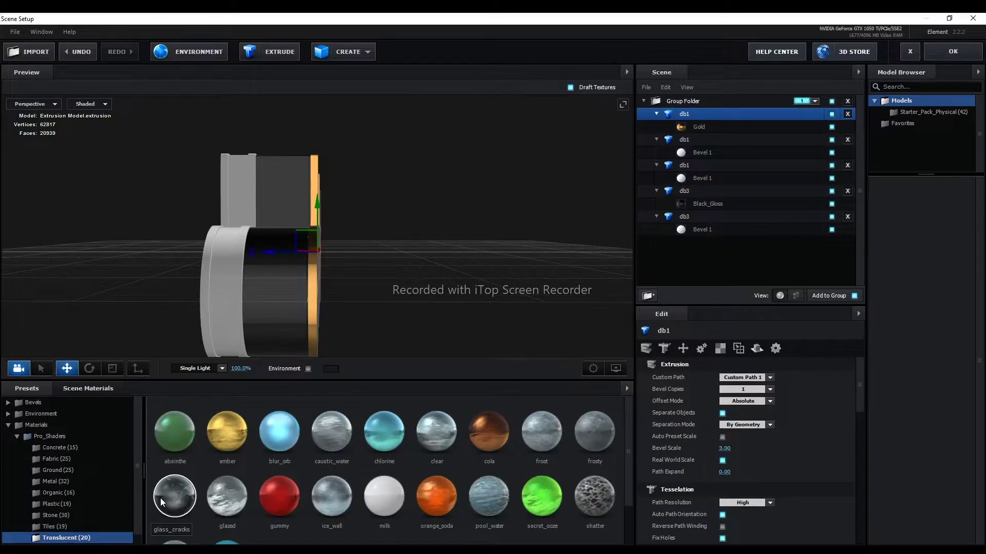
left_click(50, 424)
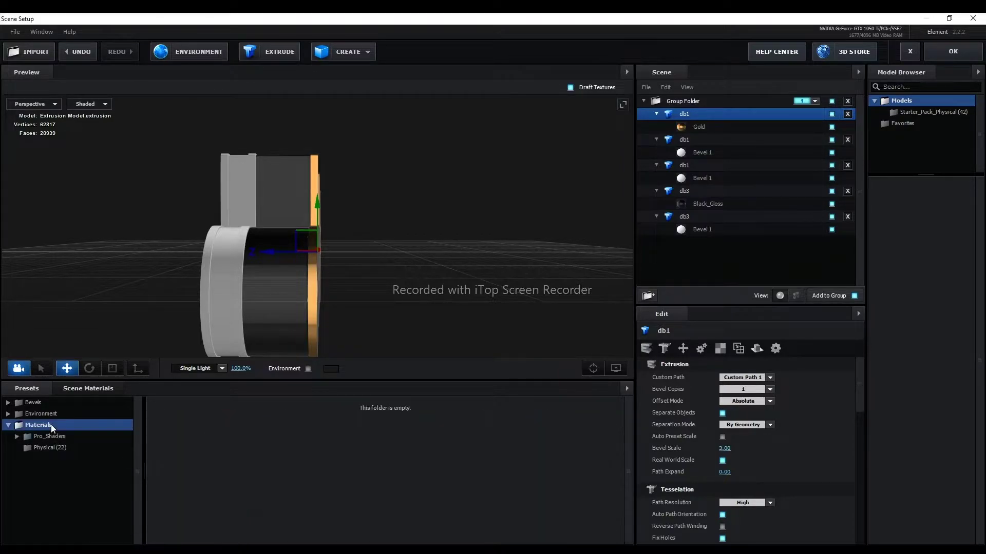
left_click(102, 393)
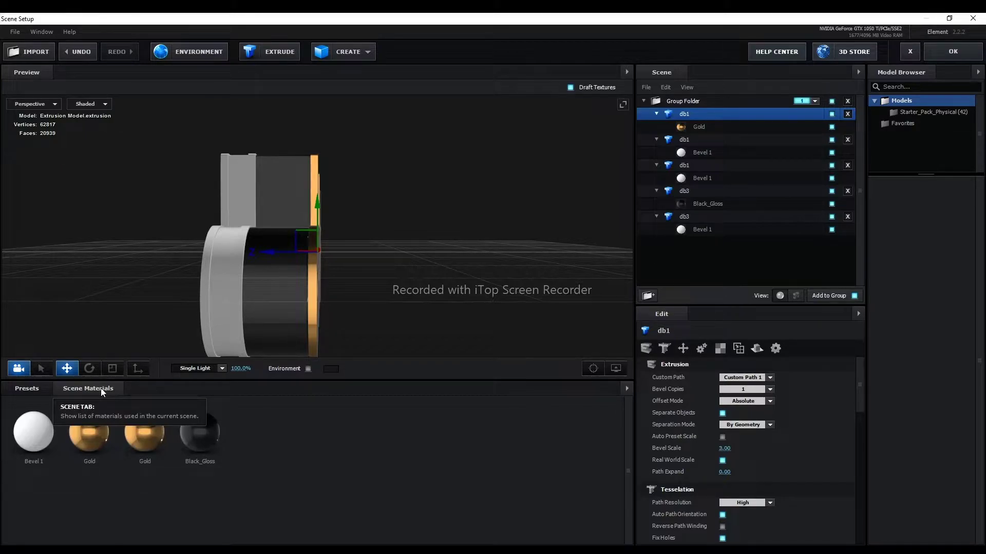
left_click(28, 388)
left_click(51, 447)
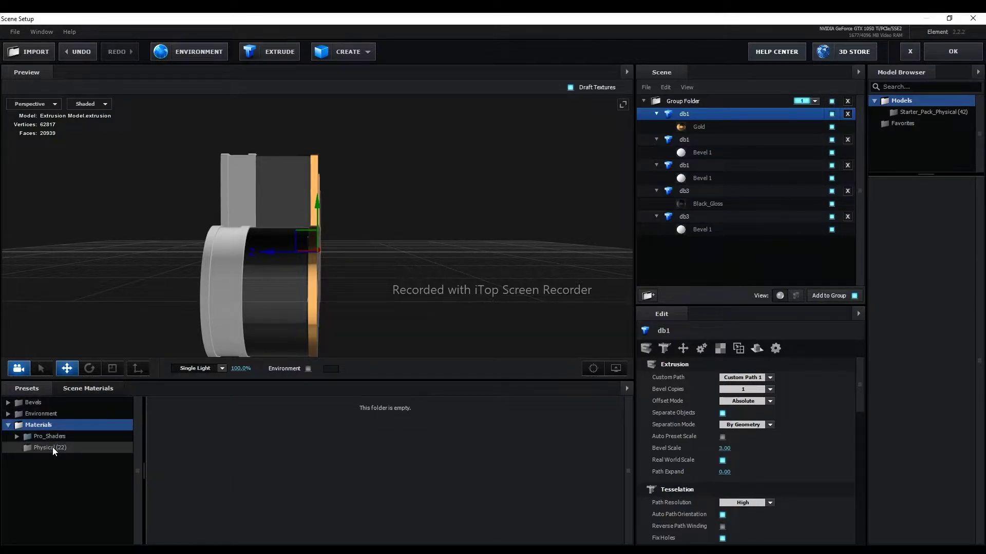
scroll(445, 463, "down", 1)
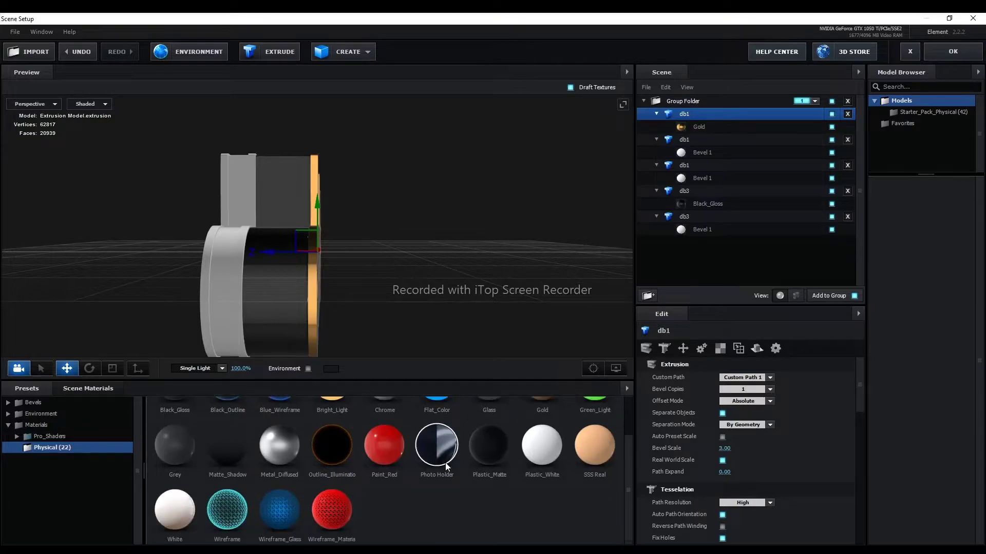
scroll(445, 463, "up", 1)
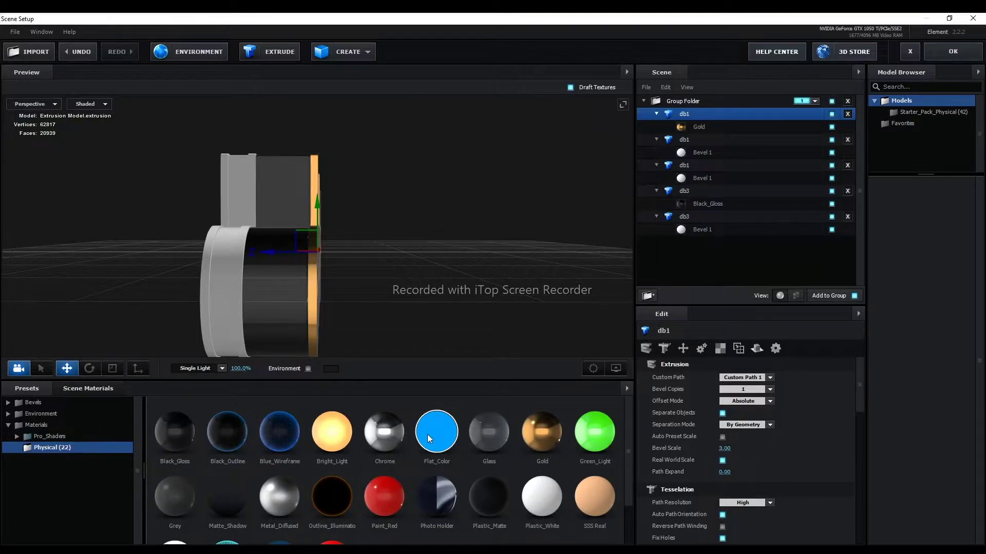
Select db3's Black_Gloss material and review its Illumination (colour left white) and Reflectivity settings.
left_click(684, 191)
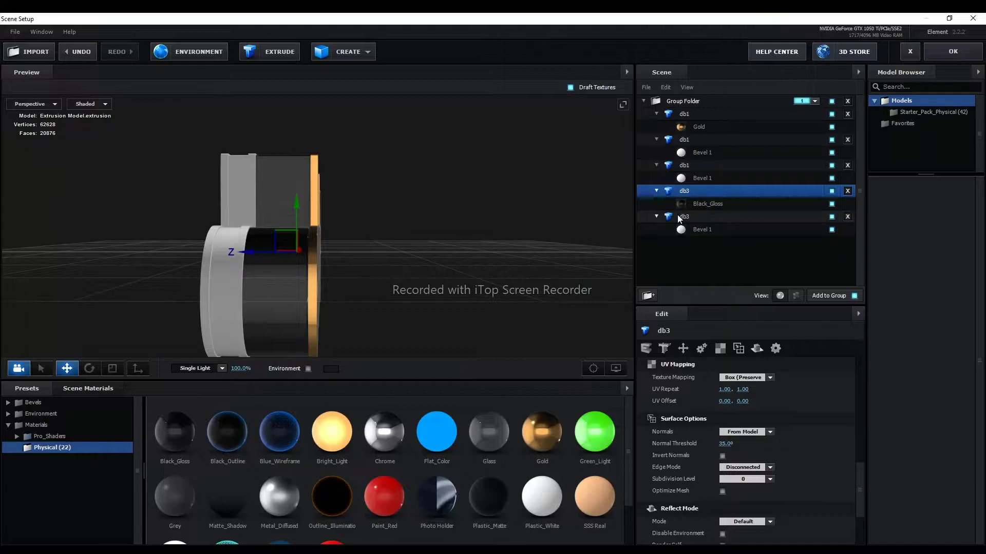
left_click(703, 203)
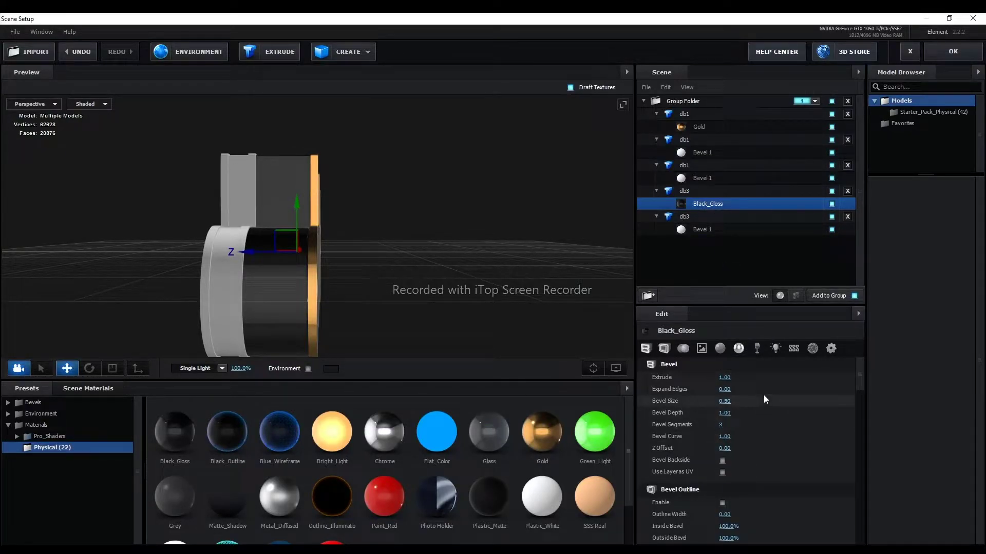
left_click(776, 349)
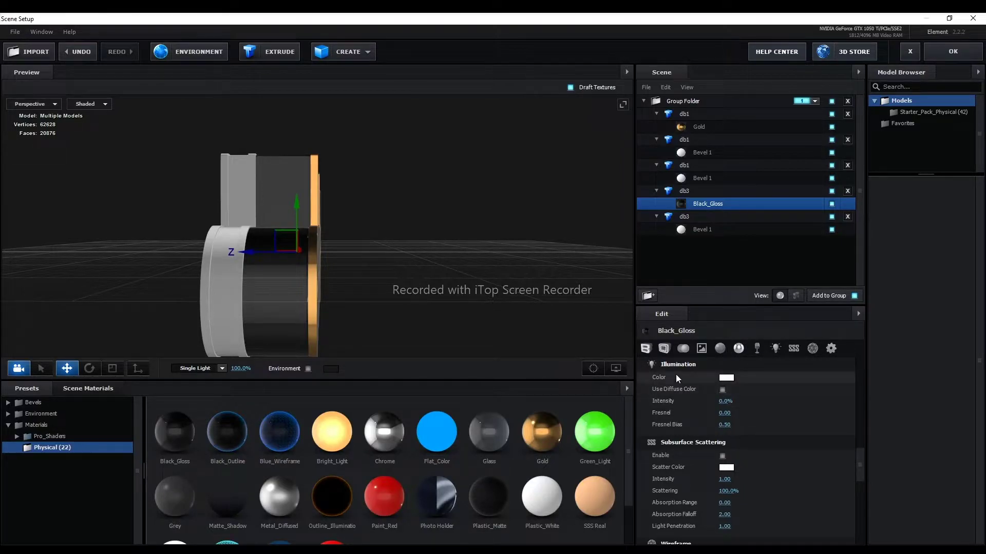
left_click(726, 377)
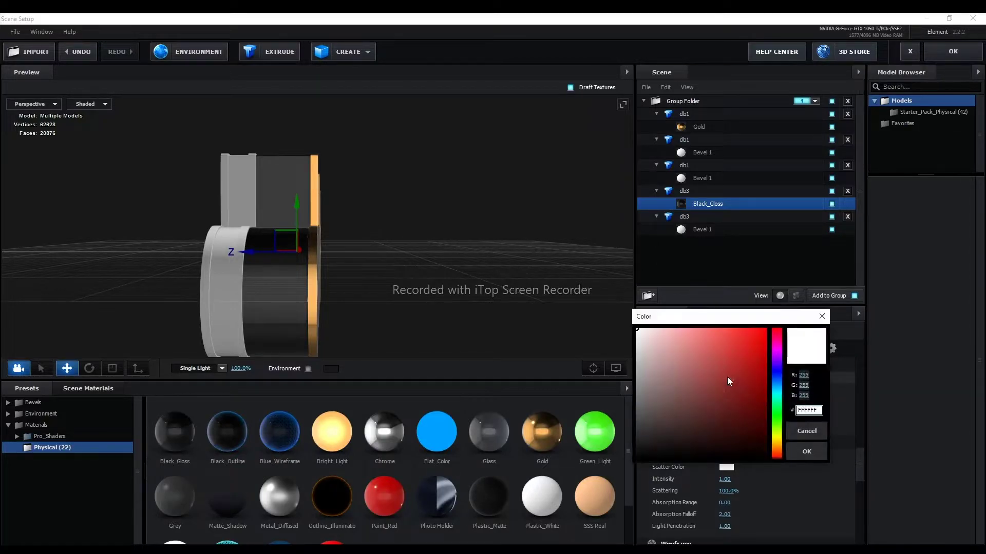
left_click(821, 317)
left_click(738, 349)
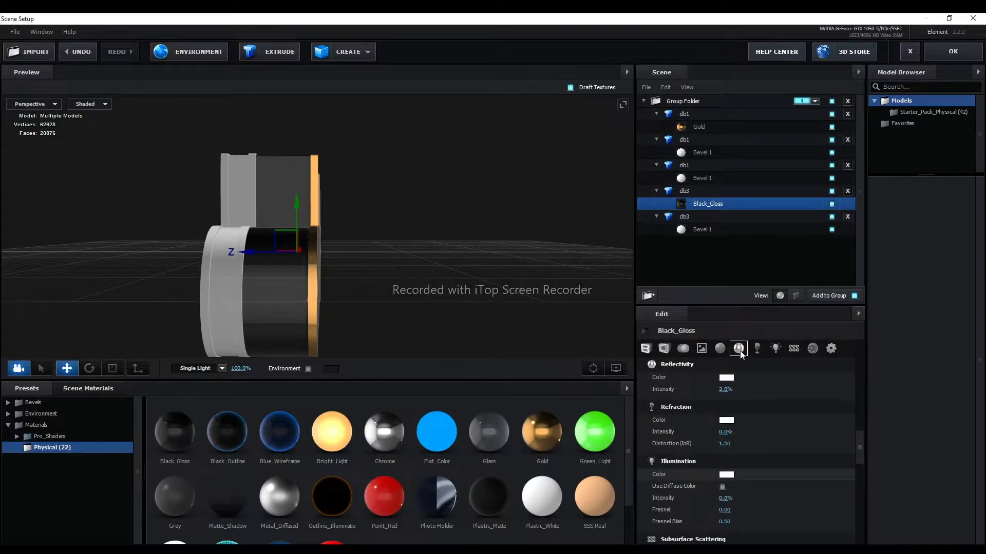
left_click(776, 349)
Scroll the Edit panel to review Black_Gloss's Textures section, which has no maps set.
scroll(775, 413, "down", 3)
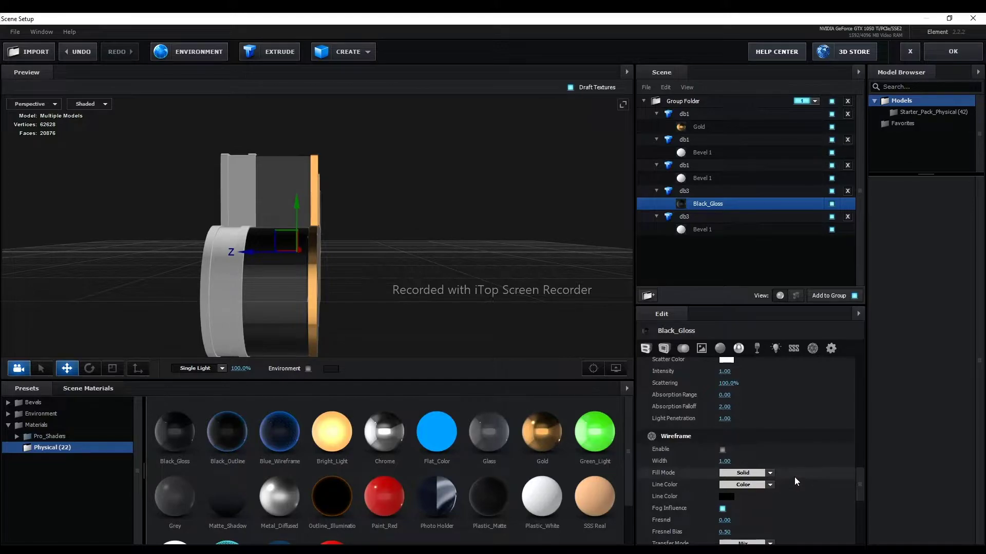
scroll(794, 477, "down", 3)
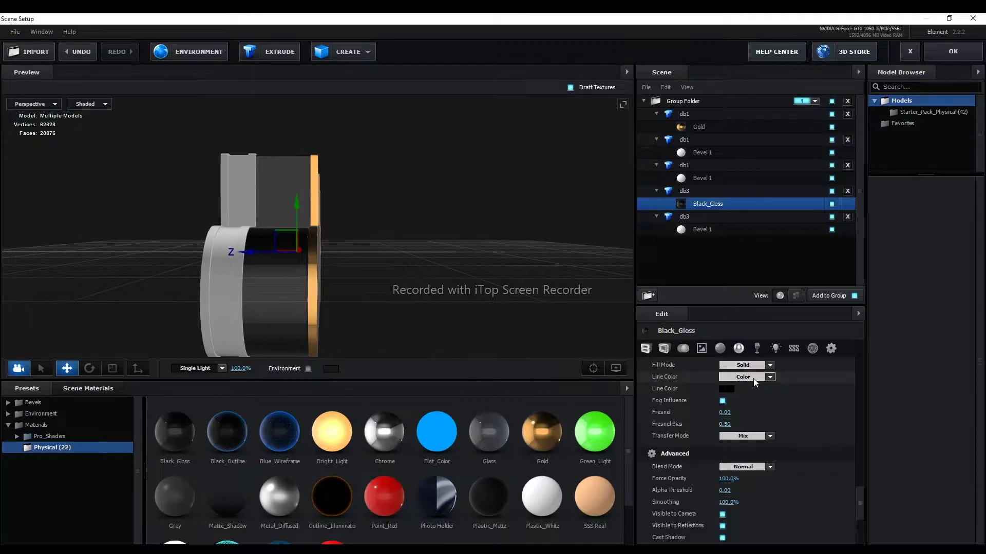
scroll(754, 376, "up", 1)
scroll(754, 377, "up", 1)
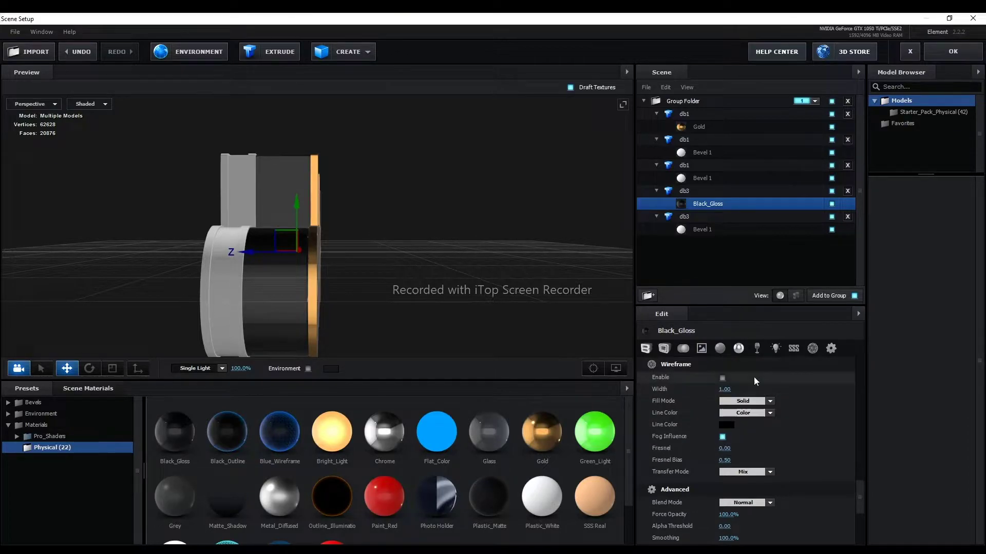
scroll(753, 377, "up", 1)
scroll(753, 377, "up", 1)
scroll(753, 377, "up", 1)
scroll(754, 377, "up", 1)
scroll(754, 377, "up", 1)
scroll(754, 377, "up", 1)
scroll(753, 377, "up", 3)
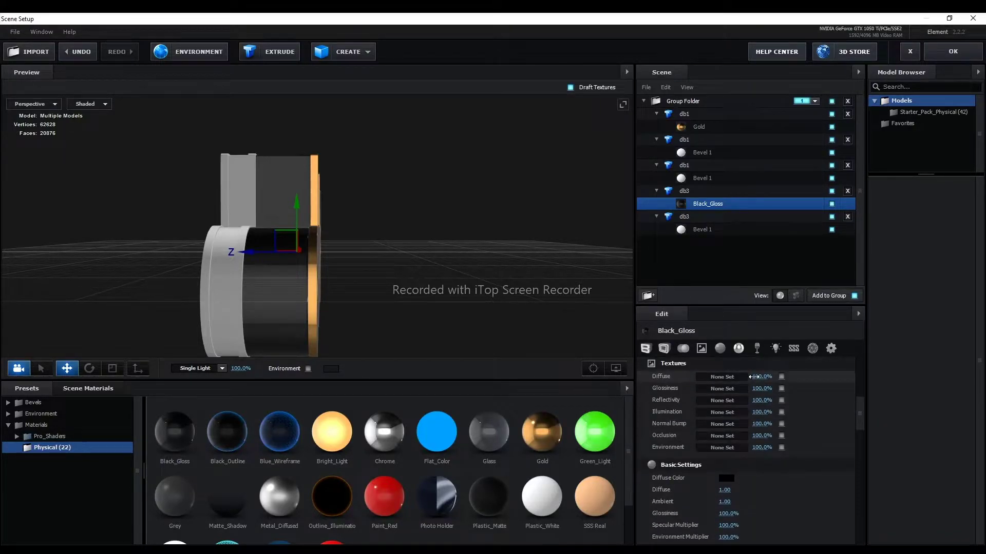
scroll(753, 377, "up", 1)
scroll(754, 377, "up", 1)
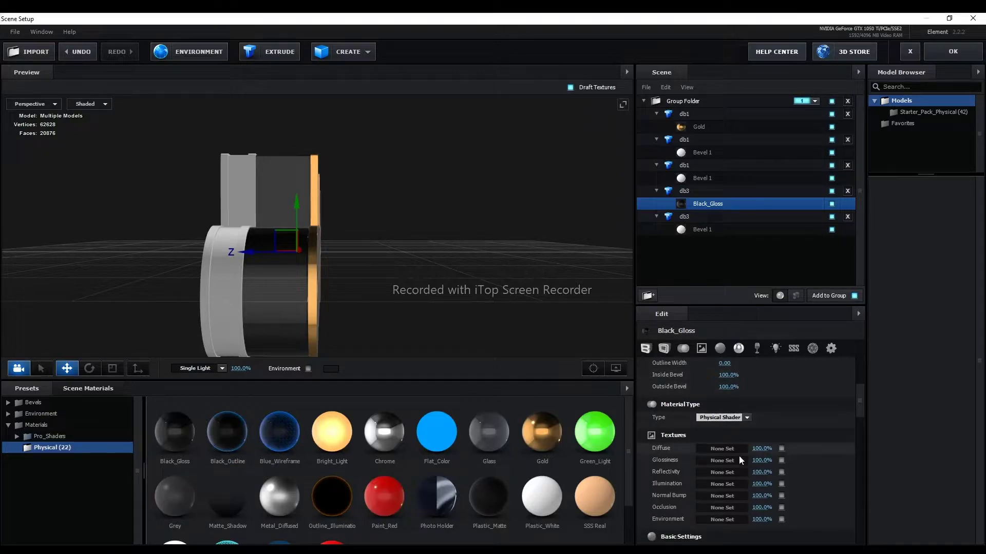
Load Custom Layer 1 as Black_Gloss's illumination texture and adjust its contrast to -27.0%.
left_click(728, 484)
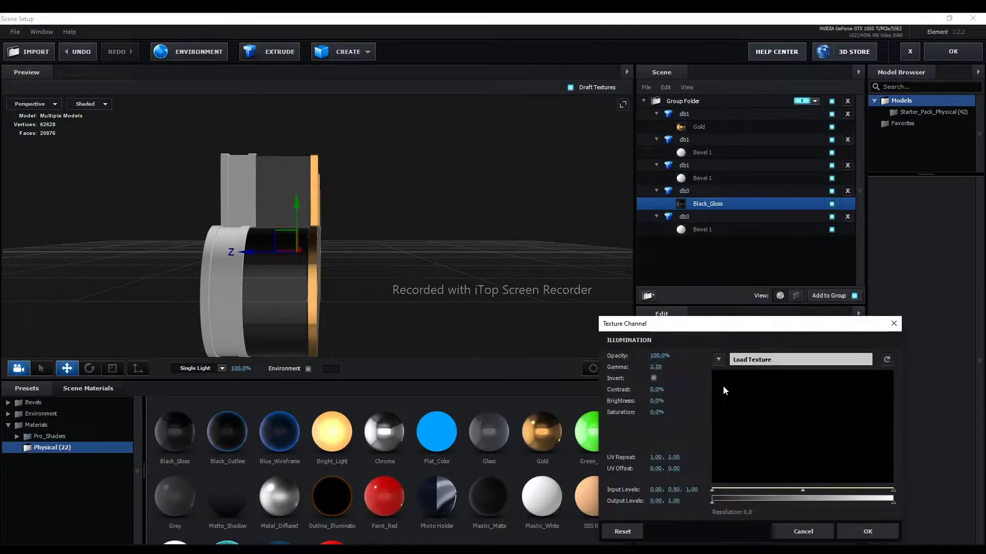
left_click(720, 359)
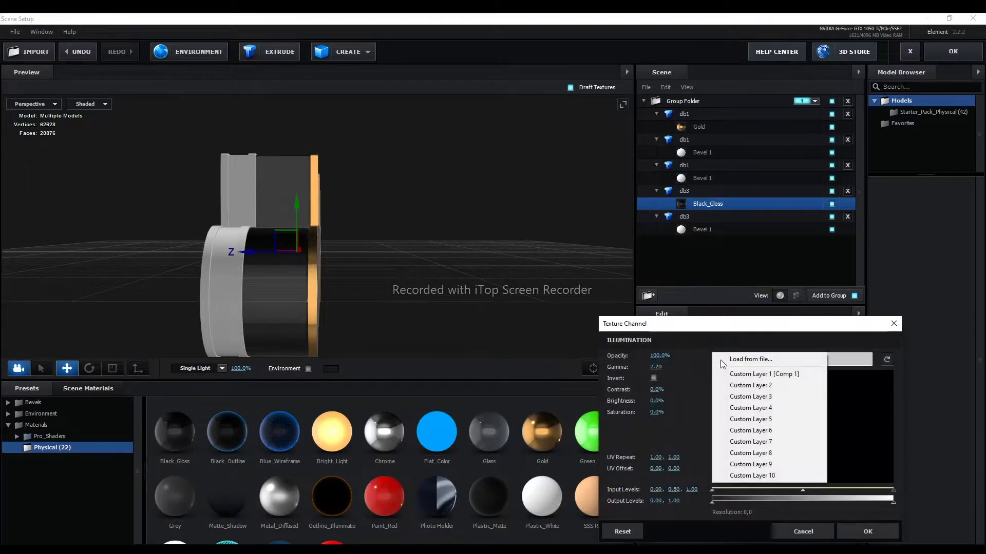
left_click(739, 379)
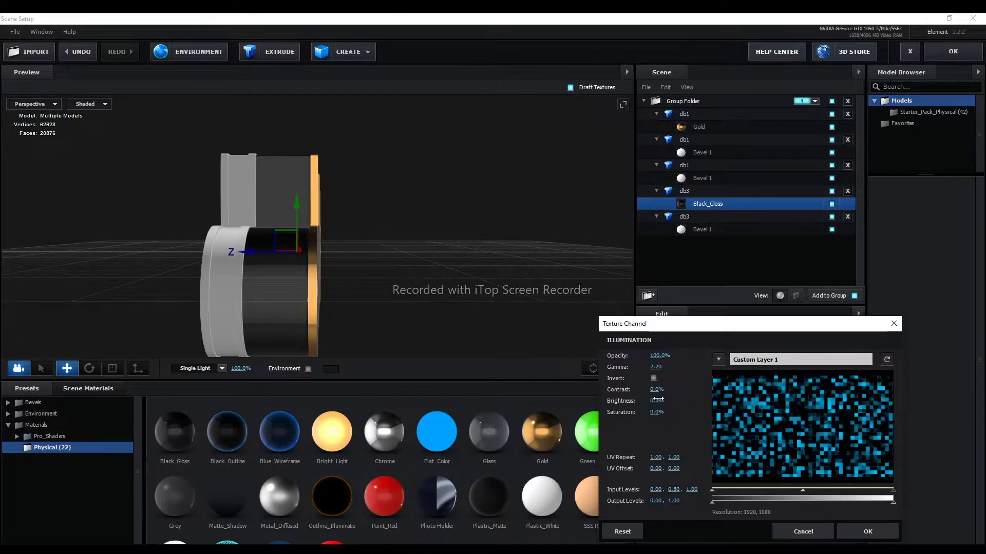
mouse_move(656, 390)
left_mouse_down()
mouse_move(678, 386)
mouse_move(632, 391)
left_mouse_up()
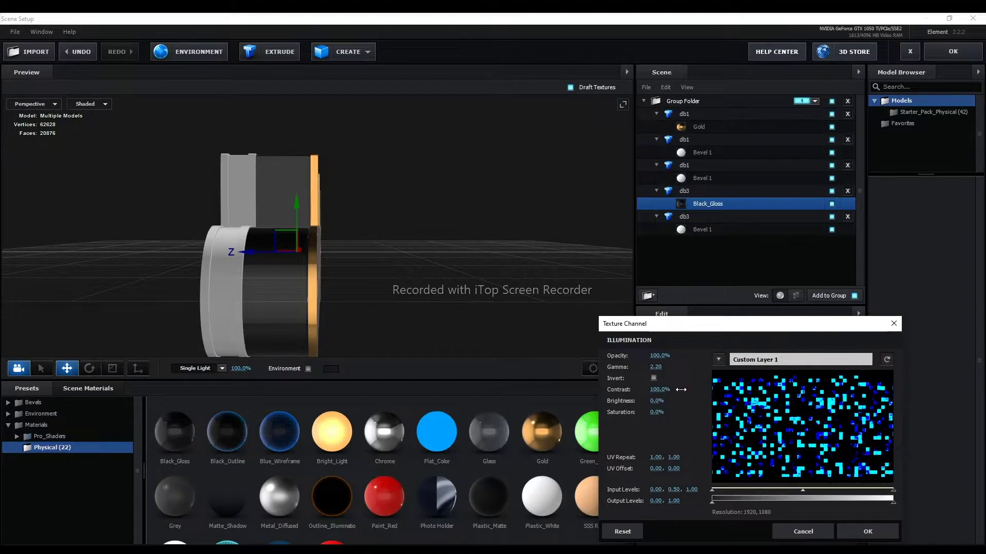
mouse_move(631, 391)
left_mouse_down()
mouse_move(655, 392)
mouse_move(603, 391)
left_mouse_up()
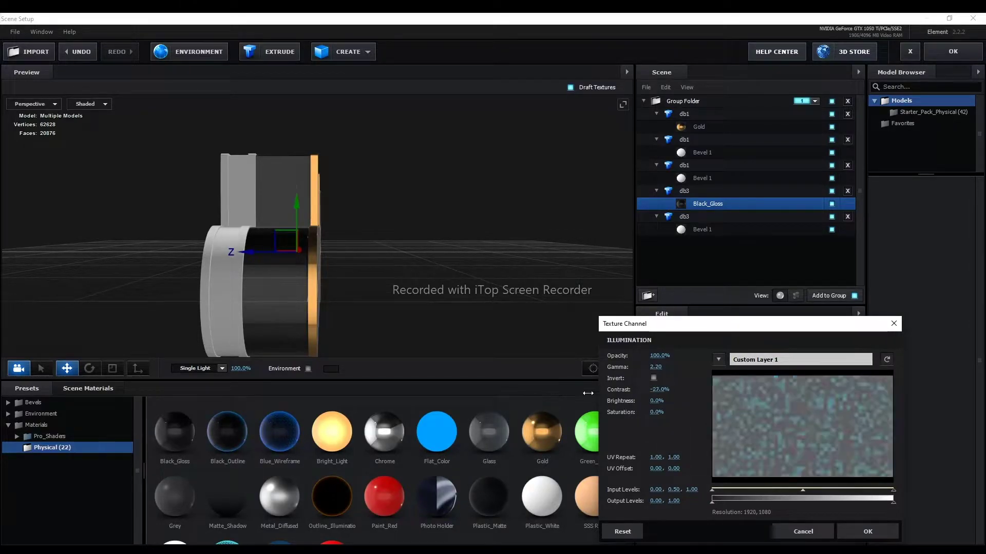
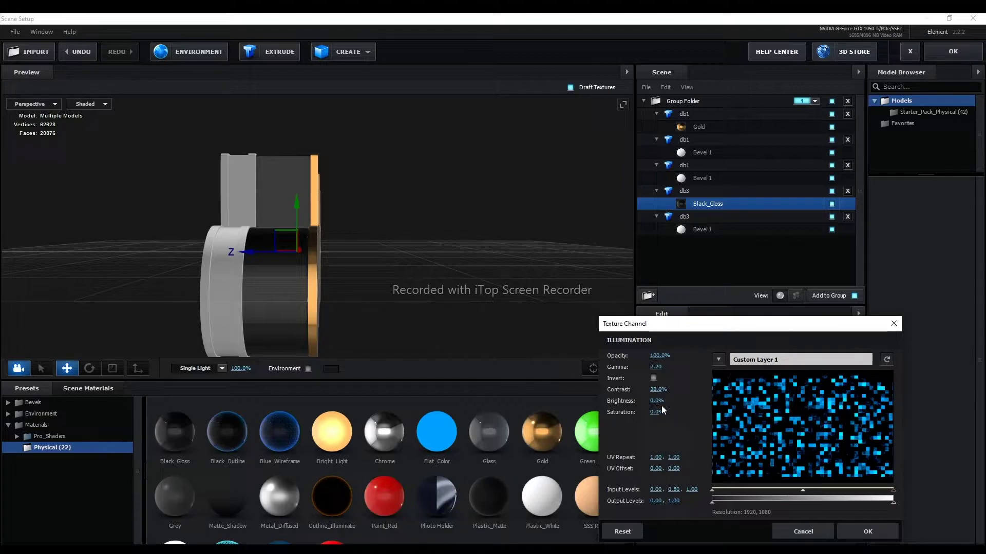
Raise the pixel texture's brightness and apply Custom Layer 1 as Black_Gloss's Illumination texture.
mouse_move(656, 402)
left_mouse_down()
mouse_move(676, 399)
mouse_move(656, 405)
left_mouse_up()
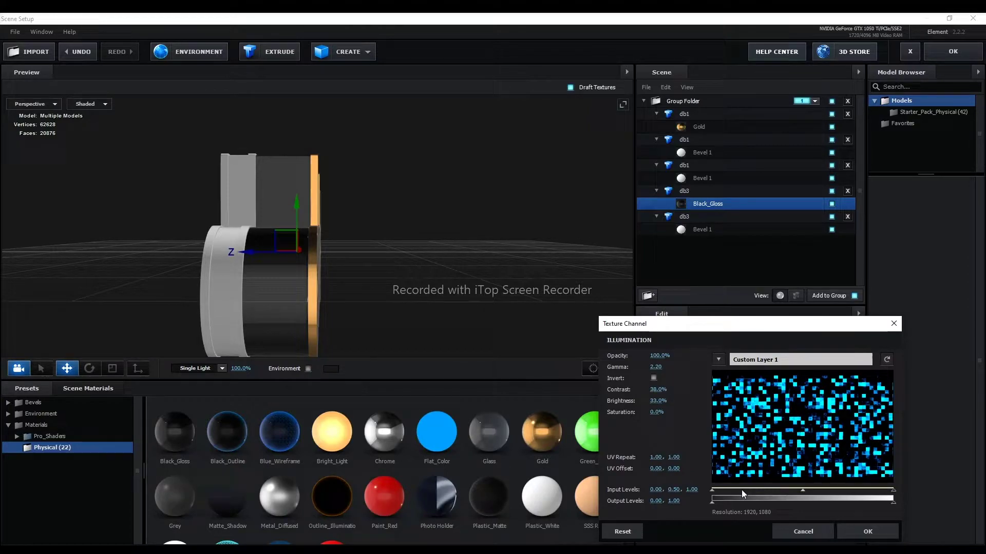
left_click(856, 531)
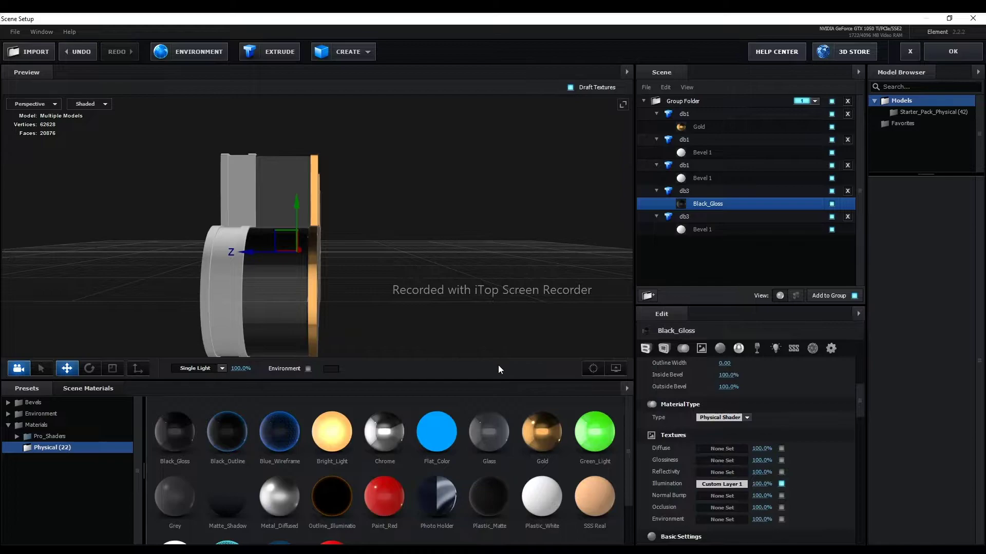
mouse_move(430, 291)
left_mouse_down()
mouse_move(411, 280)
mouse_move(399, 289)
left_mouse_up()
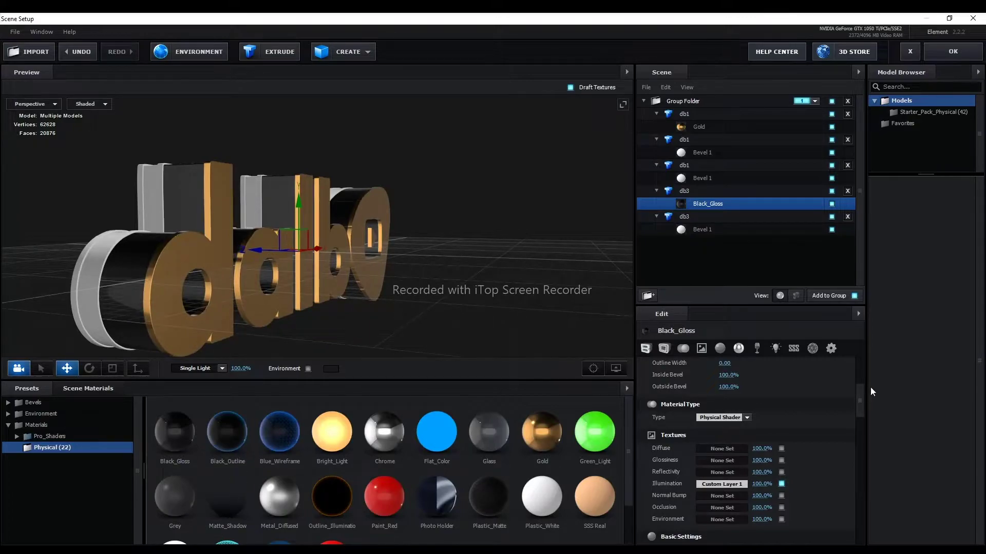
left_click(776, 349)
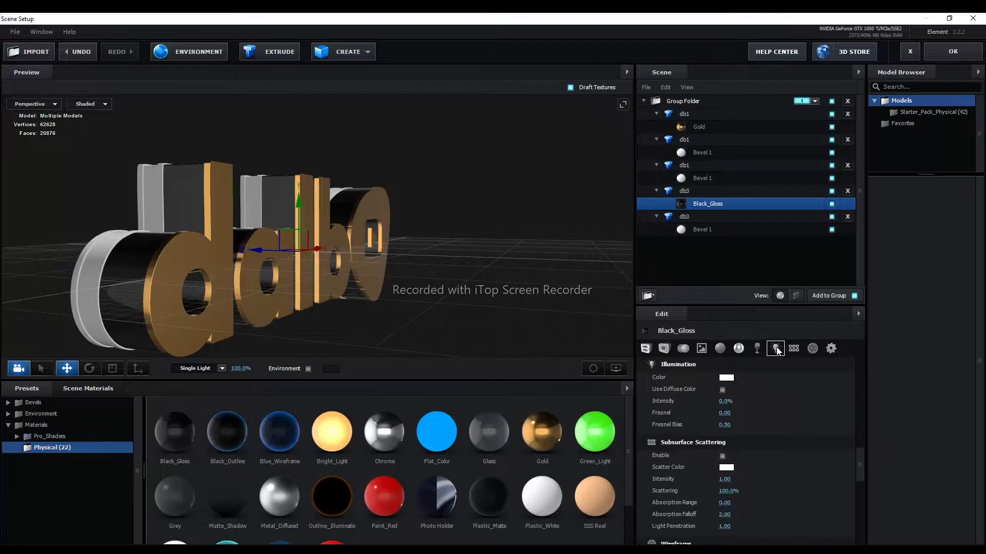
Set Black_Gloss illumination intensity to 100% and orbit the logo to inspect the cyan glow.
left_click(725, 401)
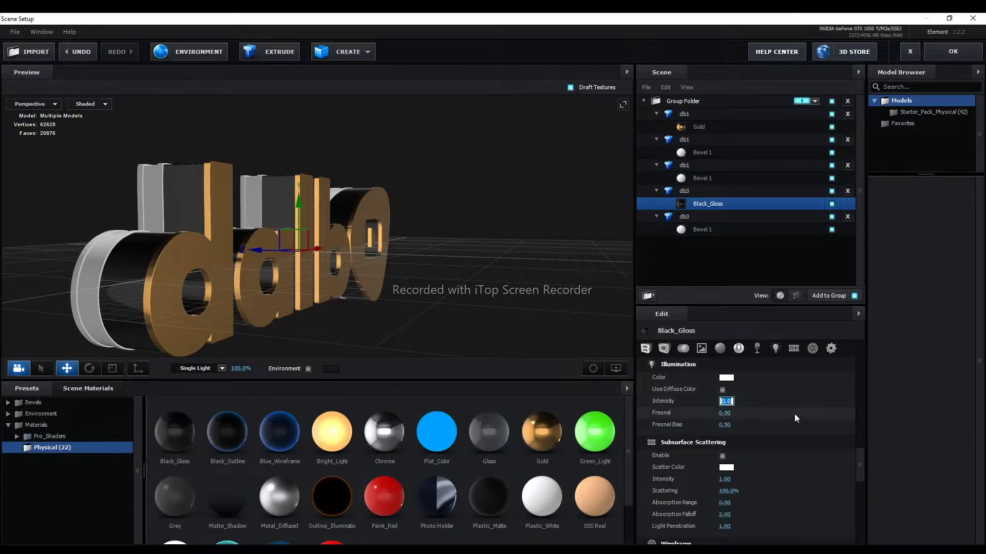
type("1")
type("0")
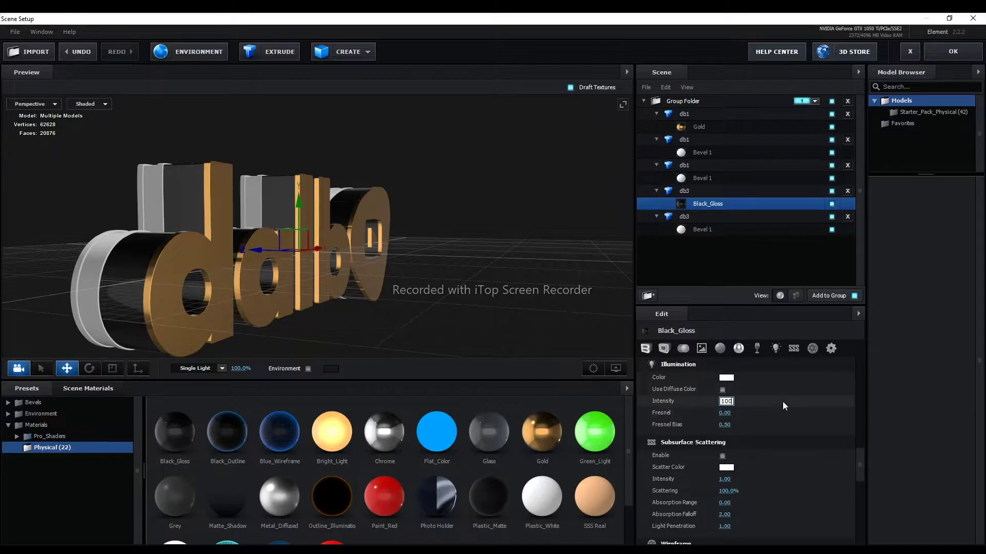
key("Return")
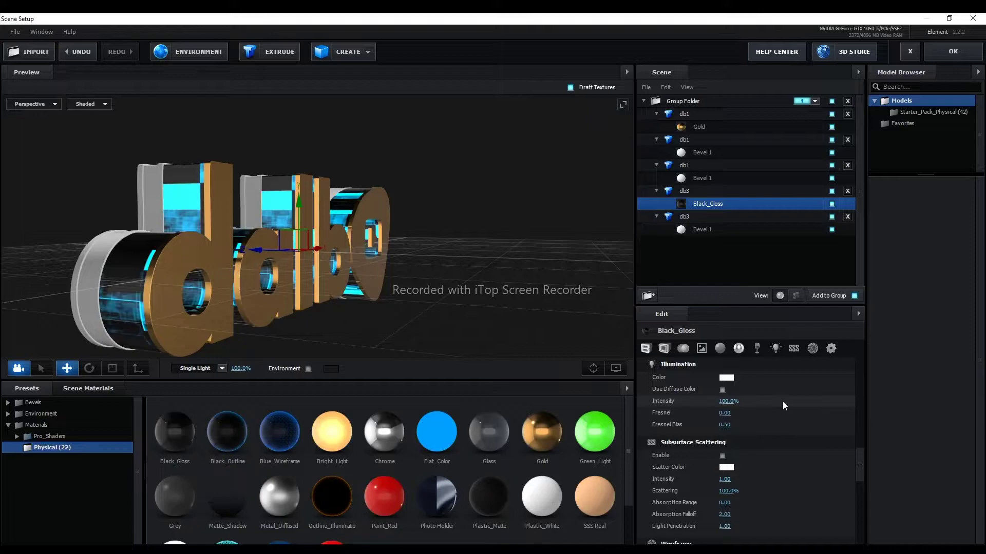
left_click_drag(412, 294, 428, 308)
mouse_move(364, 307)
left_mouse_down()
mouse_move(374, 300)
mouse_move(316, 325)
left_mouse_up()
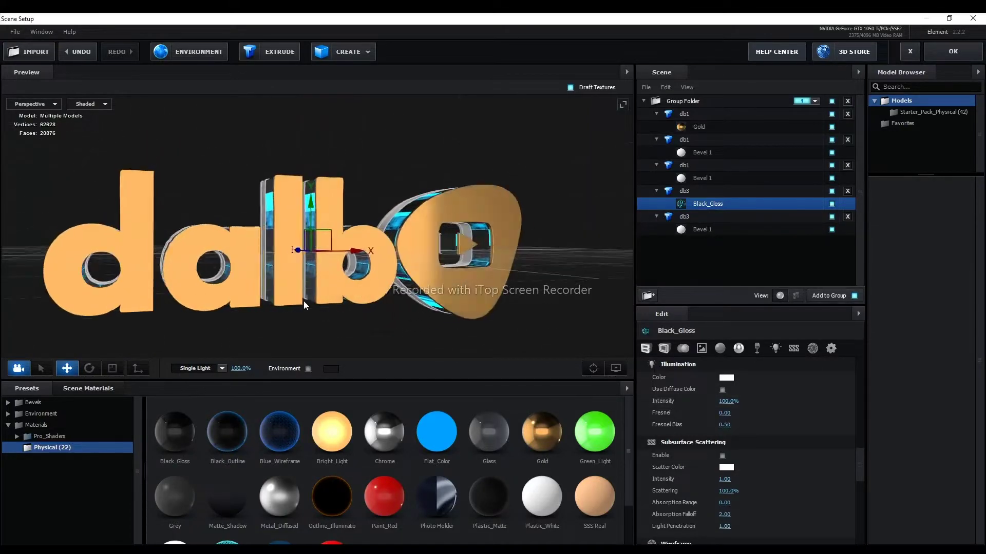
mouse_move(316, 325)
left_mouse_down()
mouse_move(365, 312)
mouse_move(336, 313)
left_mouse_up()
mouse_move(470, 193)
left_mouse_down()
mouse_move(445, 235)
mouse_move(454, 206)
mouse_move(418, 181)
left_mouse_up()
mouse_move(323, 321)
left_mouse_down()
mouse_move(381, 241)
mouse_move(386, 260)
left_mouse_up()
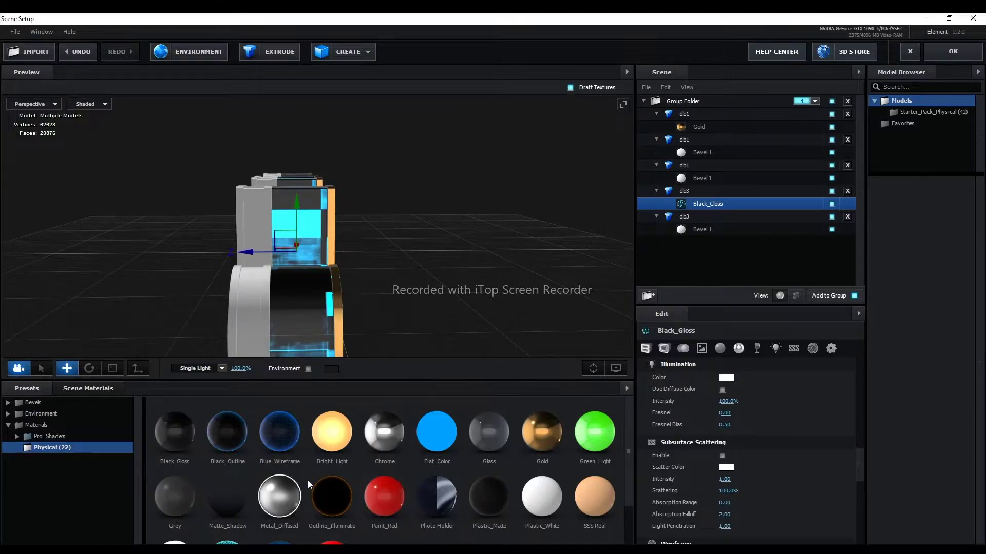
Drag Black_Gloss from Scene Materials onto the second db3 bevel, replacing its white material.
left_click(85, 388)
left_click_drag(195, 435, 248, 325)
mouse_move(404, 291)
left_mouse_down()
mouse_move(402, 283)
mouse_move(259, 316)
mouse_move(381, 278)
mouse_move(405, 289)
mouse_move(397, 279)
mouse_move(389, 288)
mouse_move(383, 251)
left_mouse_up()
scroll(393, 279, "down", 3)
mouse_move(389, 264)
left_mouse_down()
mouse_move(284, 277)
mouse_move(348, 241)
mouse_move(164, 334)
left_mouse_up()
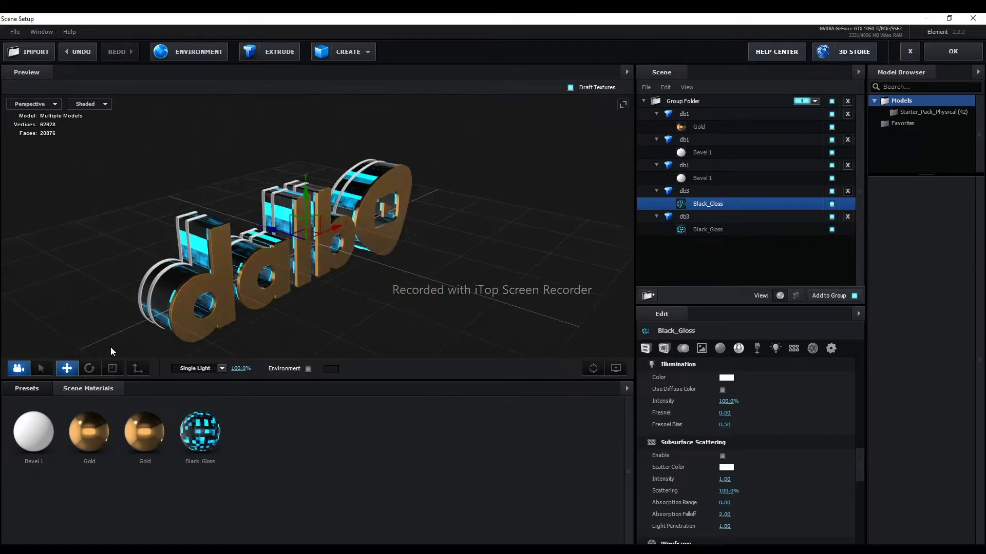
left_click(26, 390)
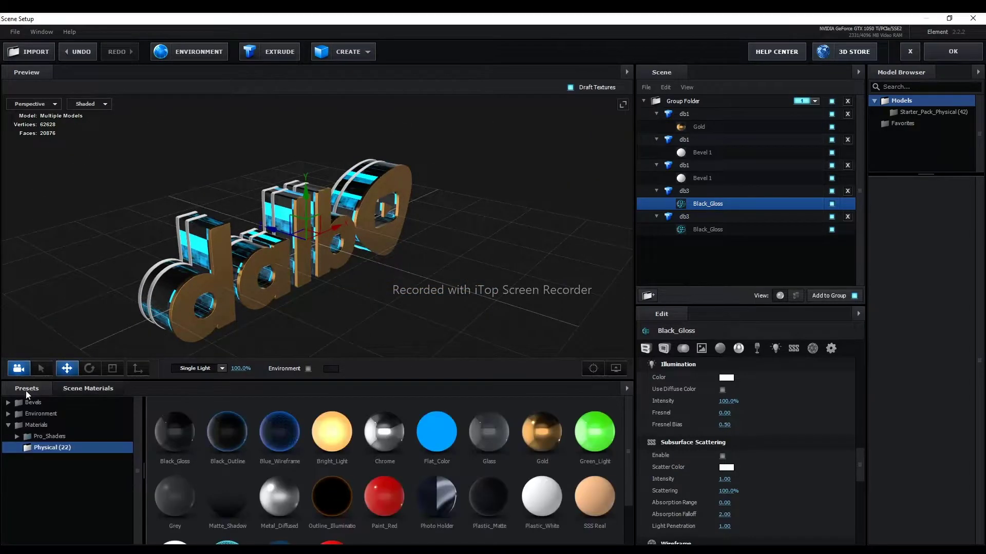
double_click(67, 436)
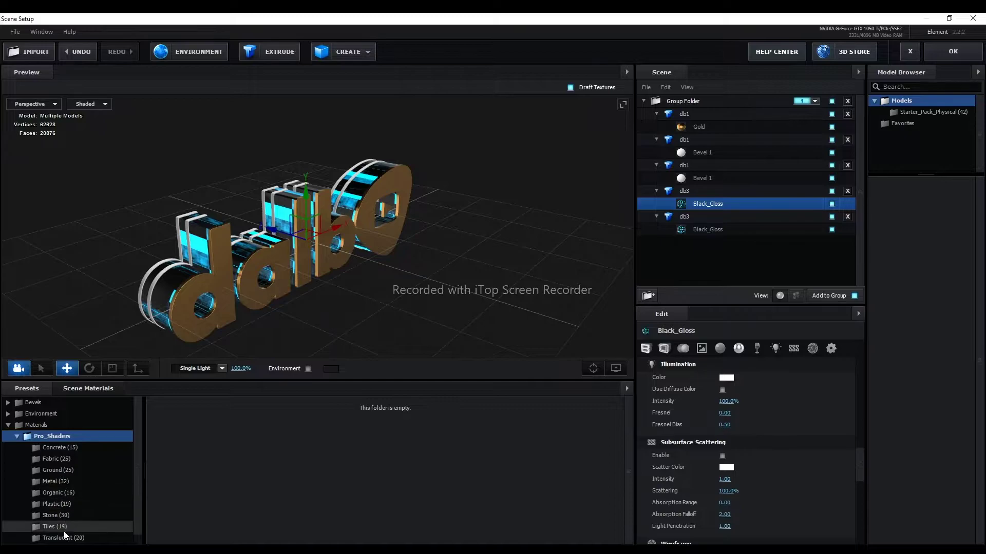
left_click(67, 539)
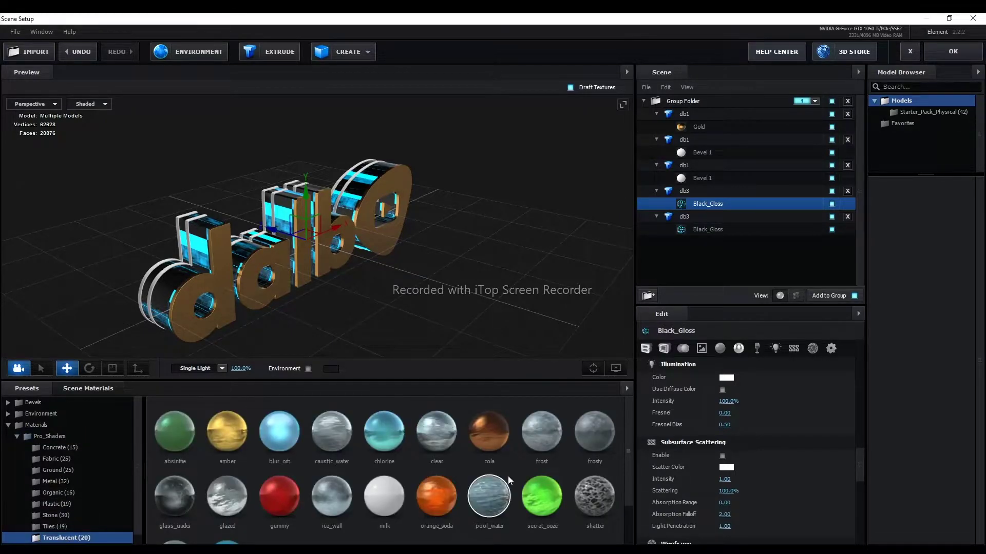
scroll(507, 475, "down", 1)
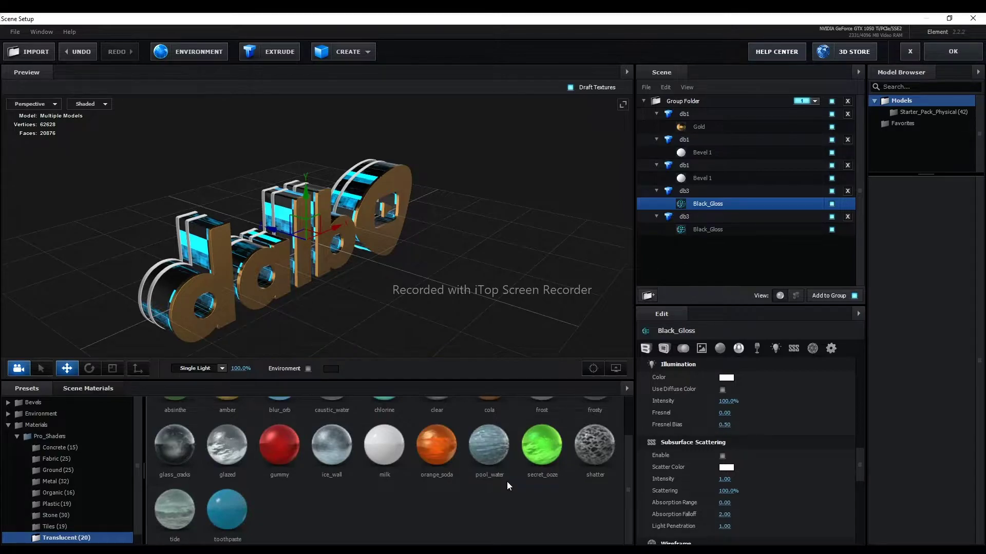
scroll(507, 481, "up", 1)
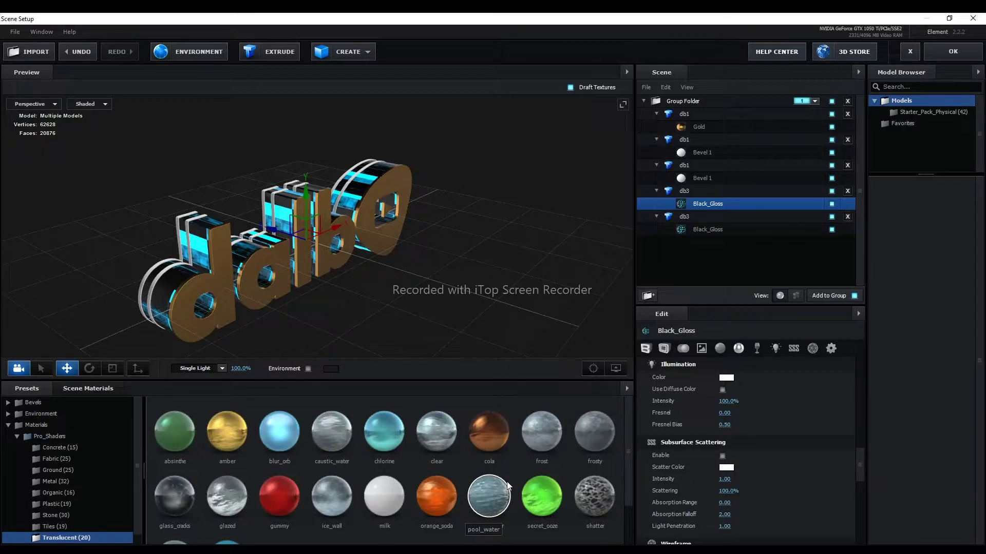
scroll(419, 466, "down", 1)
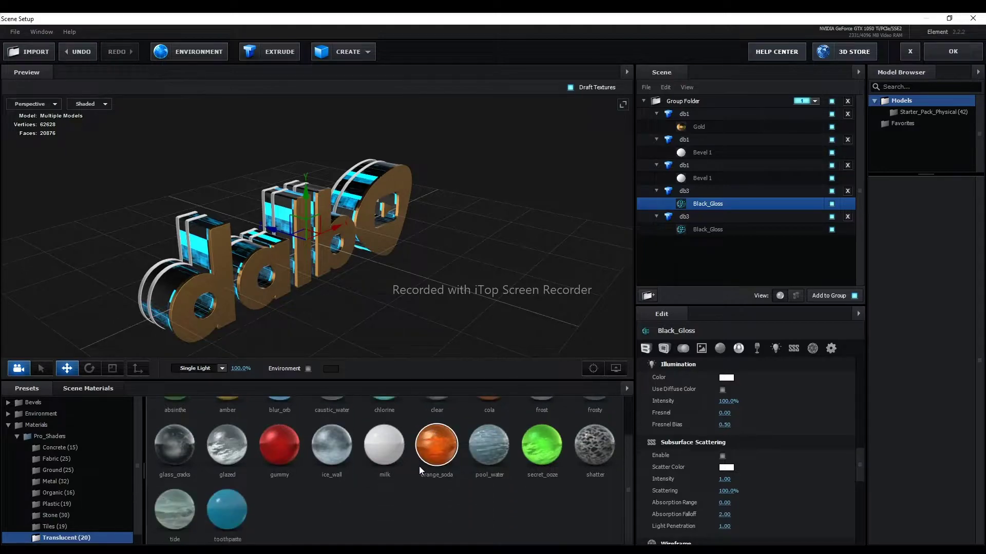
scroll(419, 466, "up", 1)
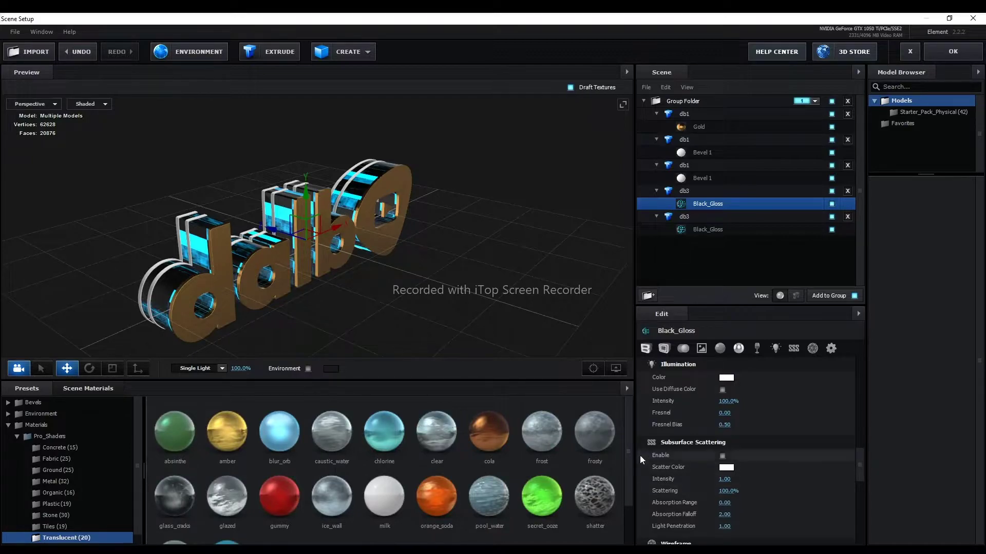
scroll(621, 473, "down", 1)
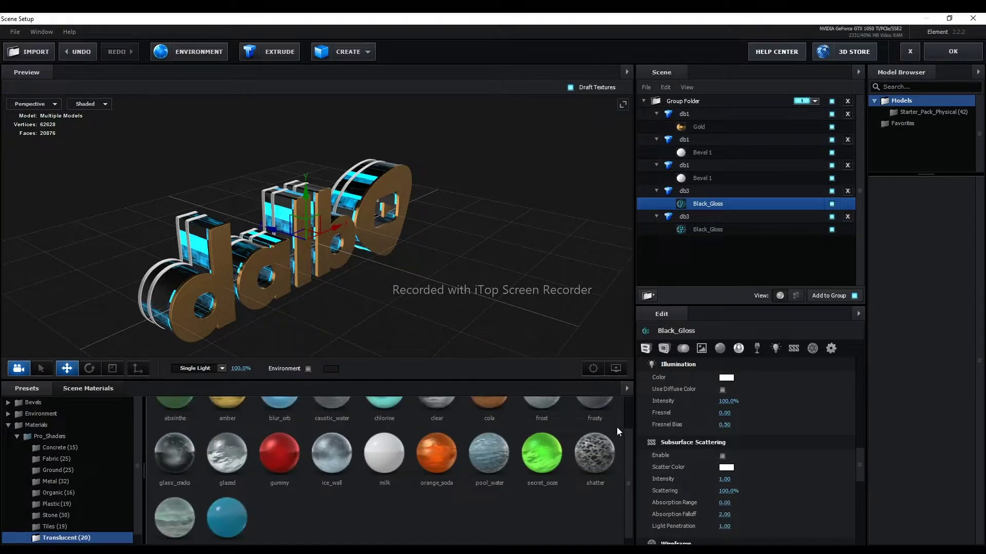
scroll(99, 525, "down", 1)
left_click(51, 539)
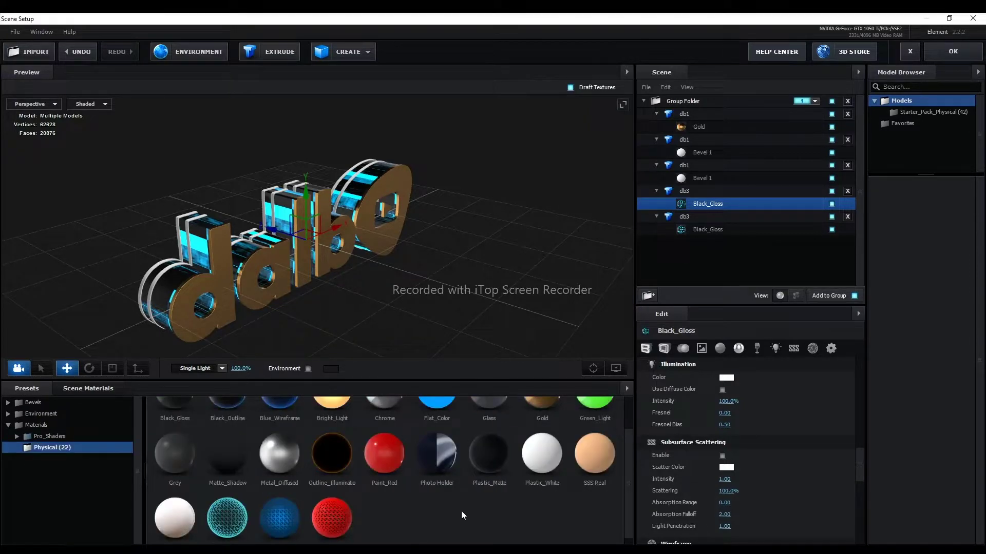
scroll(470, 481, "up", 1)
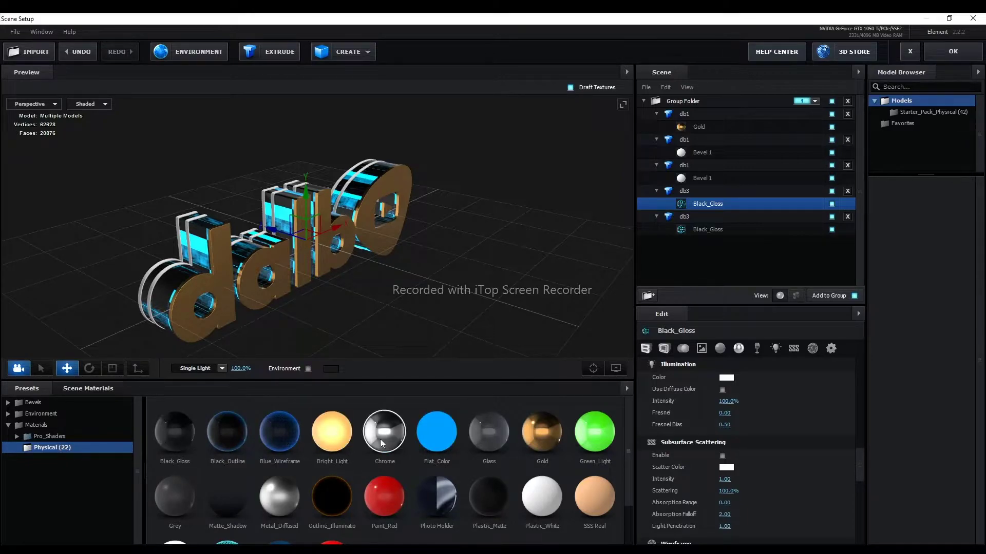
left_click_drag(336, 334, 365, 316)
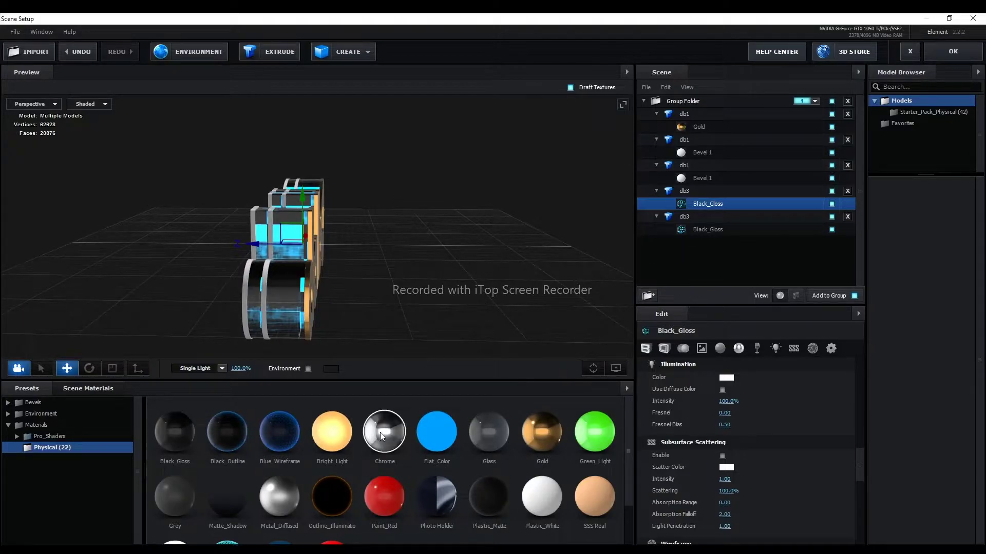
Apply the Chrome preset to both db1 parts' Bevel 1 materials and check from several angles.
left_click(706, 179)
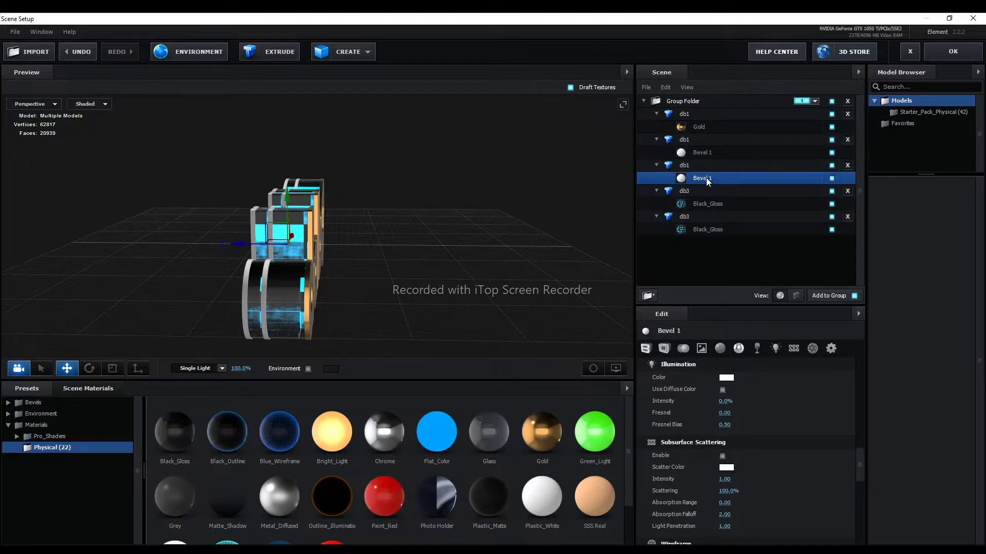
mouse_move(375, 430)
left_mouse_down()
mouse_move(692, 206)
mouse_move(703, 179)
left_mouse_up()
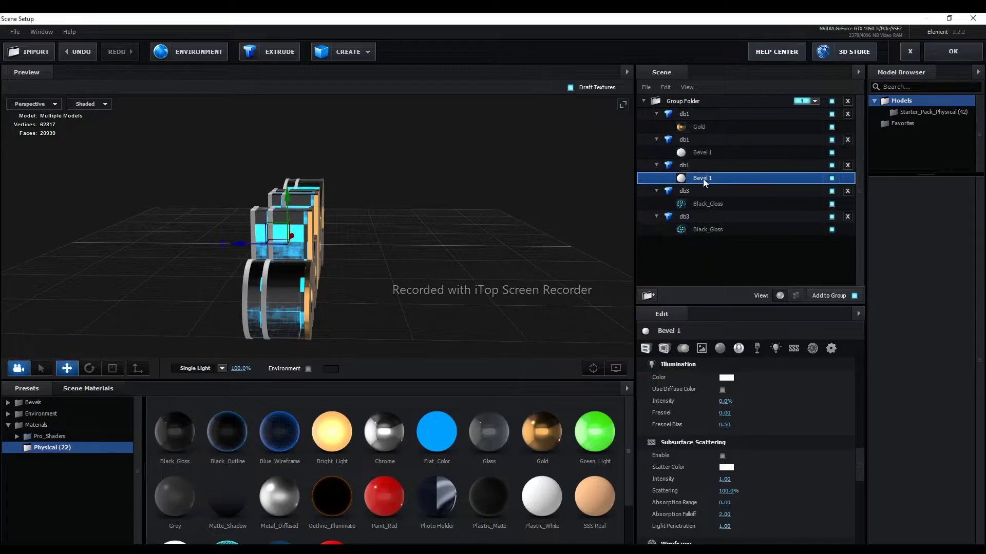
left_click(708, 151)
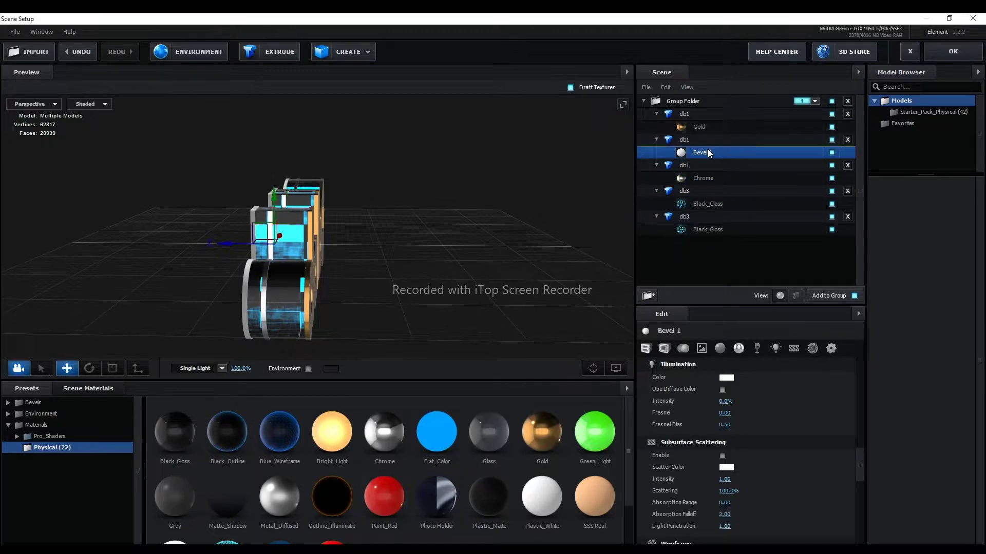
mouse_move(384, 431)
left_mouse_down()
mouse_move(722, 162)
mouse_move(719, 150)
left_mouse_up()
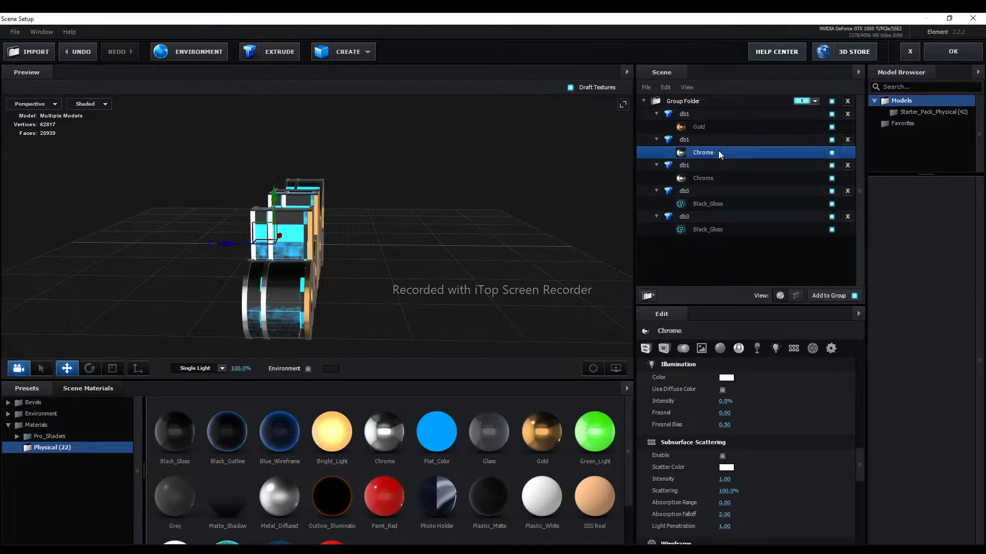
left_click_drag(395, 286, 353, 289)
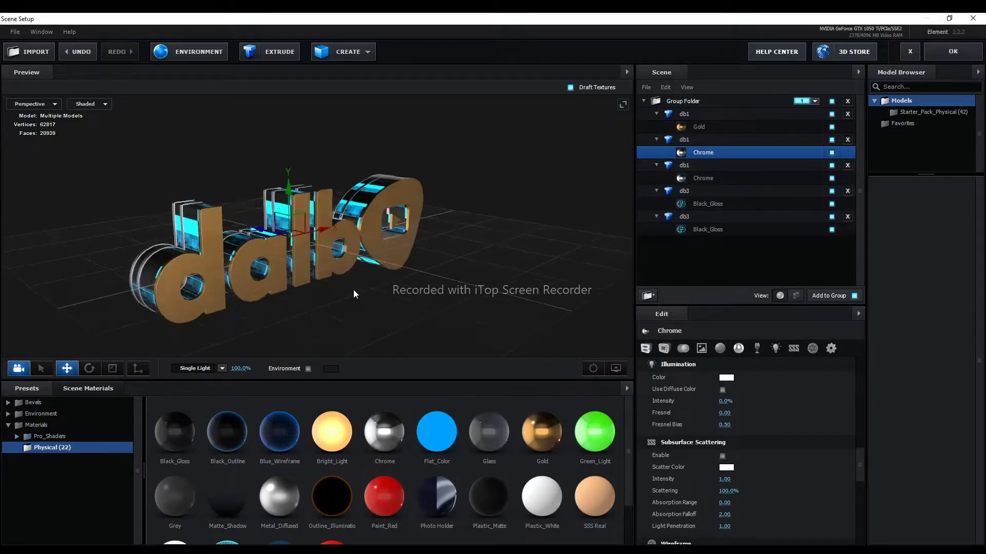
scroll(353, 290, "up", 3)
mouse_move(166, 214)
left_mouse_down()
mouse_move(241, 200)
mouse_move(168, 205)
mouse_move(229, 207)
mouse_move(220, 227)
mouse_move(191, 199)
left_mouse_up()
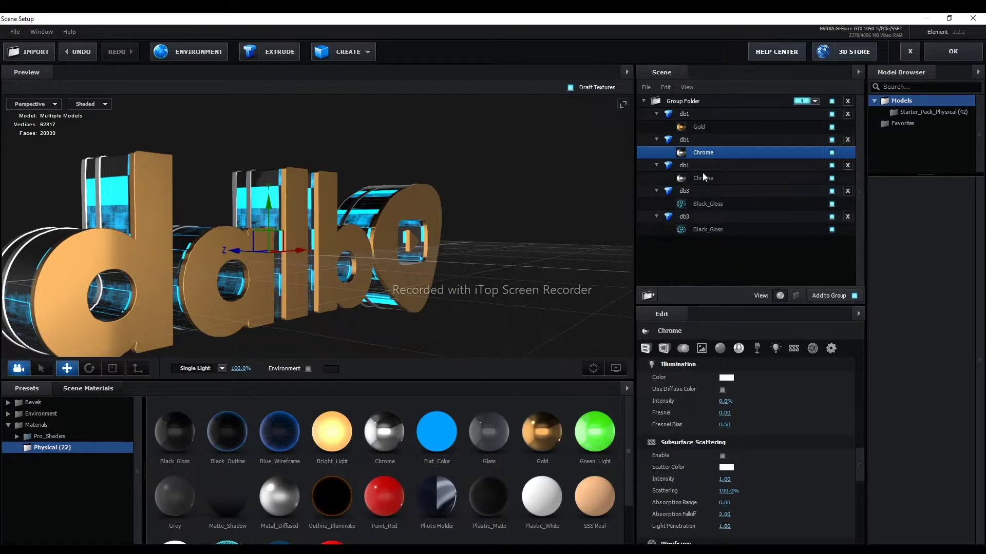
left_click(712, 204)
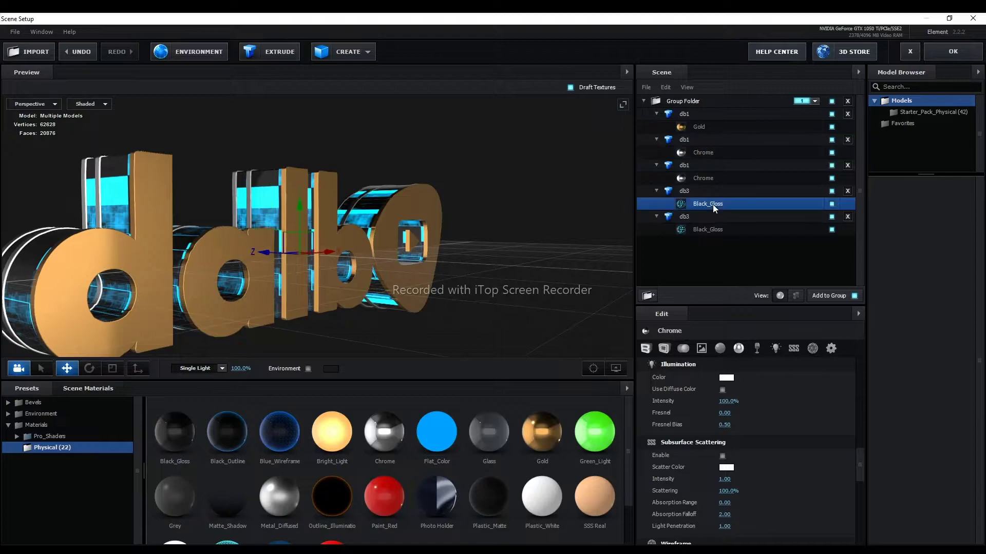
Toggle both db3 parts' visibility off and on to compare, leaving both visible.
left_click(700, 191)
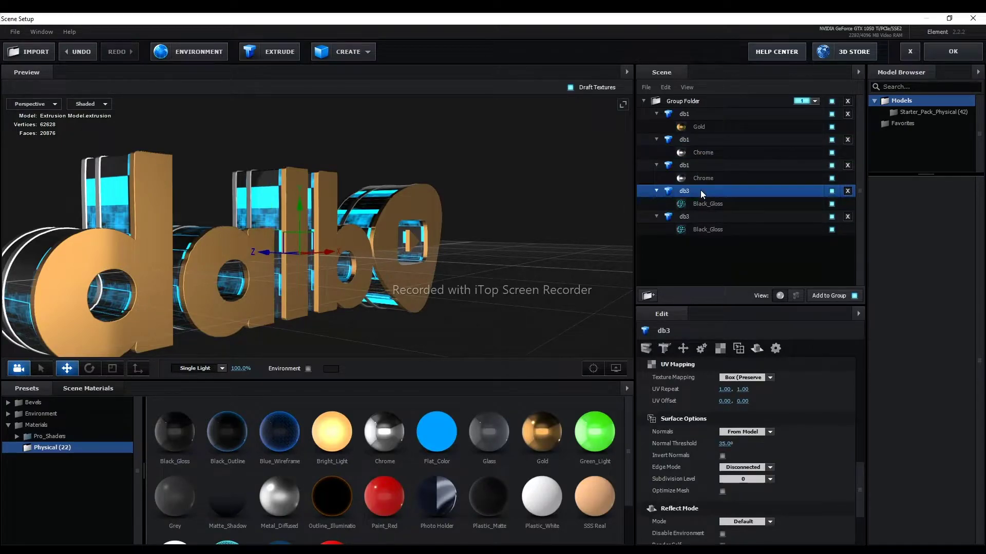
left_click(831, 191)
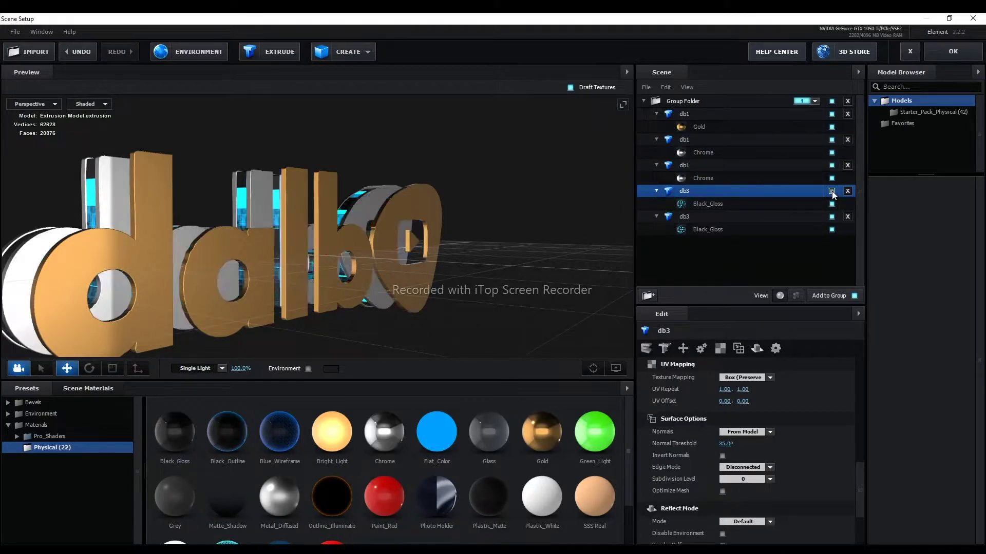
left_click(832, 191)
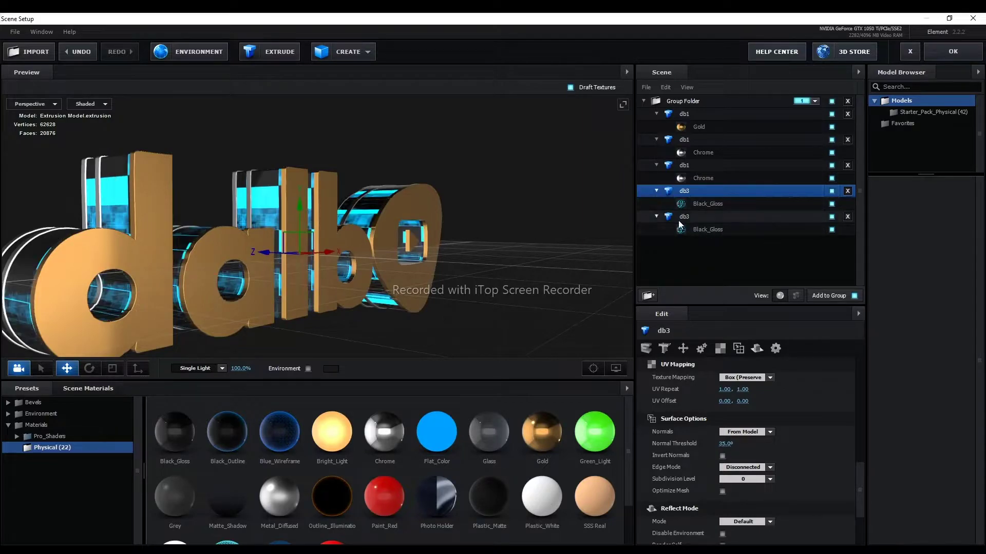
left_click(831, 216)
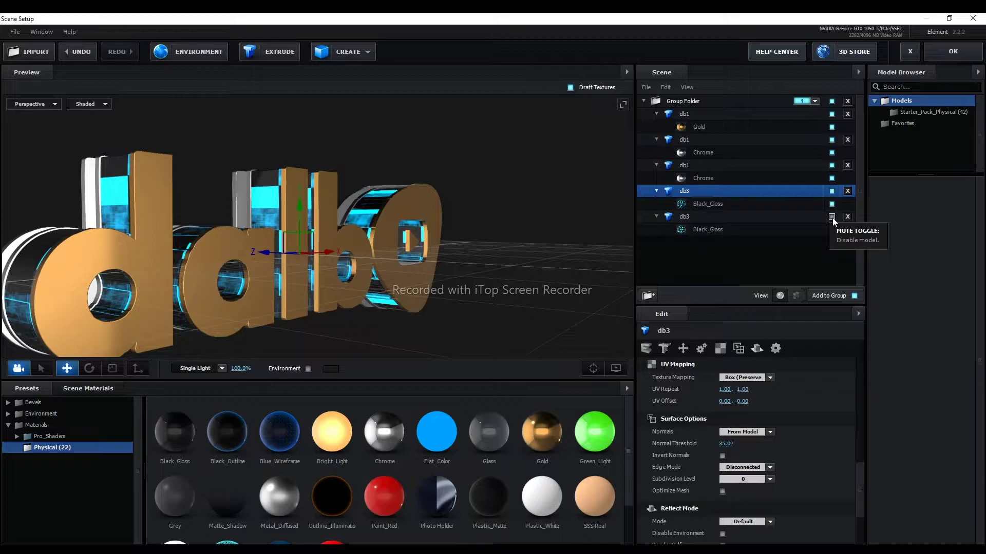
left_click(831, 216)
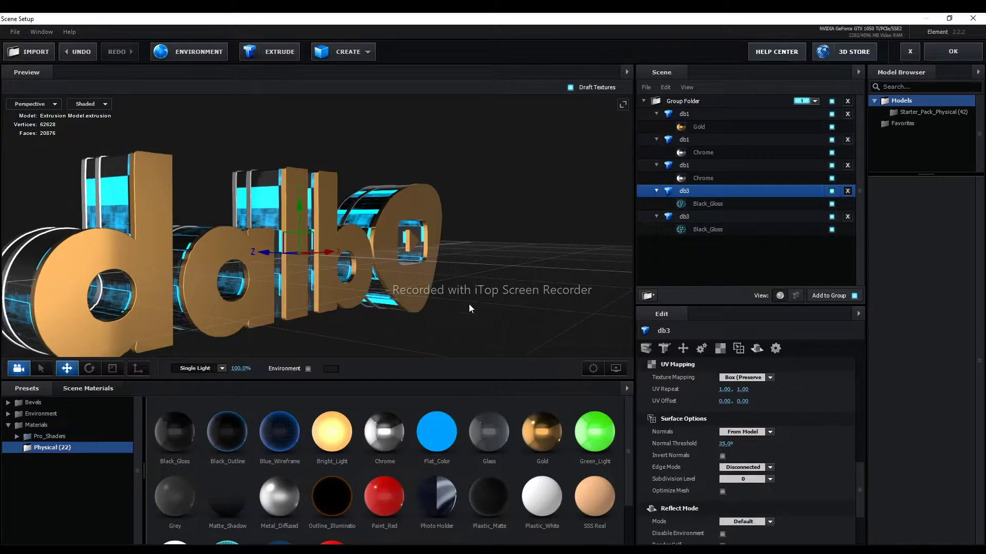
left_click_drag(211, 165, 232, 168)
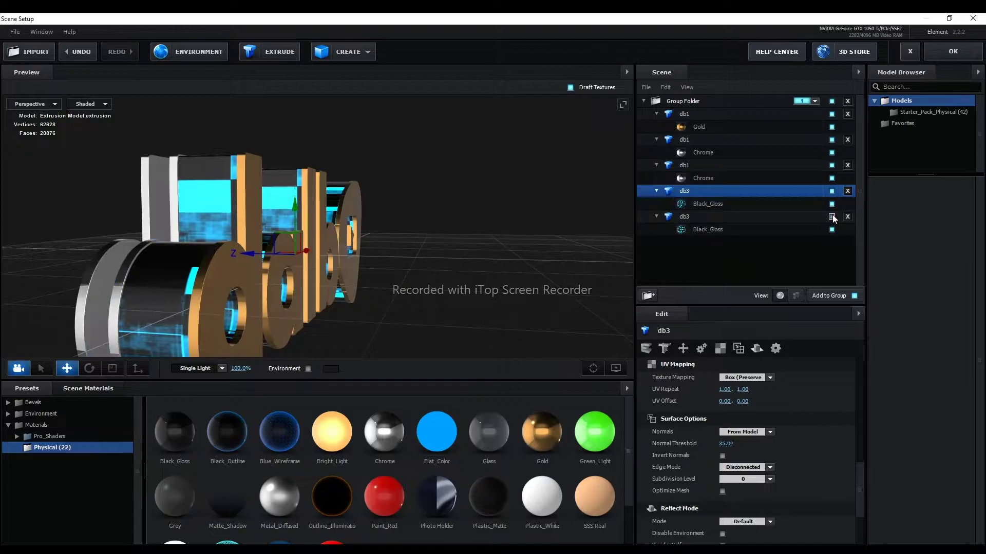
Review the second db3's Black_Gloss and the Chrome materials, then select the first db3 part.
left_click(690, 220)
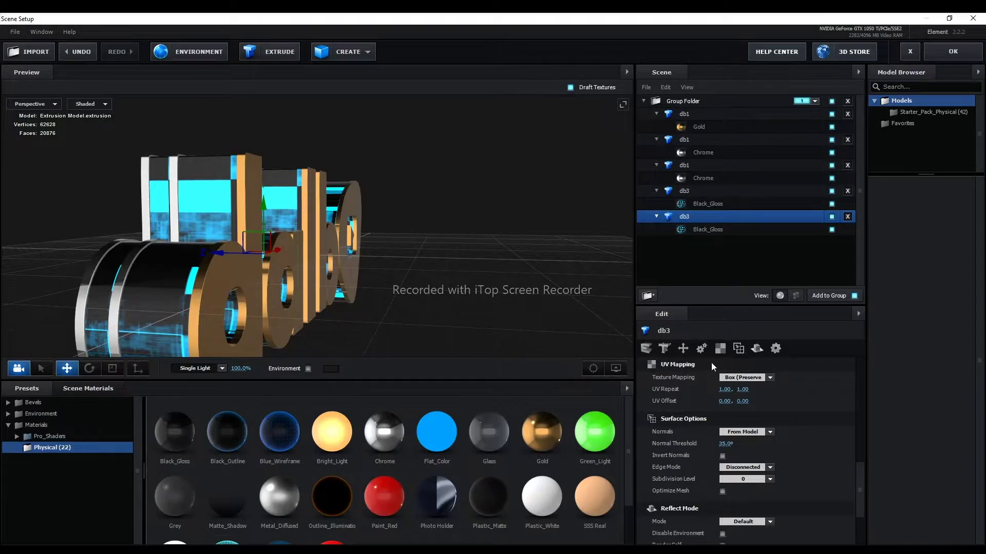
left_click(709, 232)
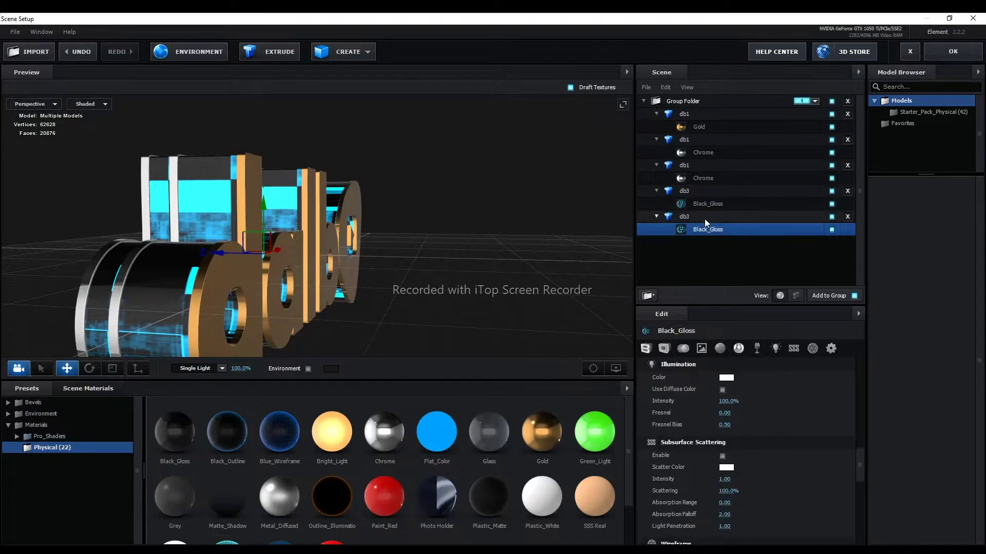
left_click(705, 219)
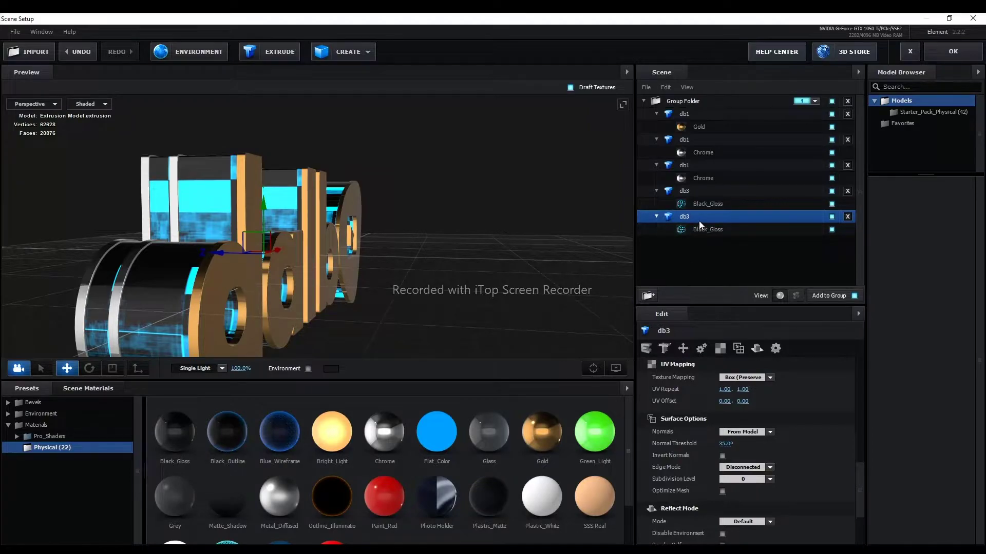
left_click(708, 153)
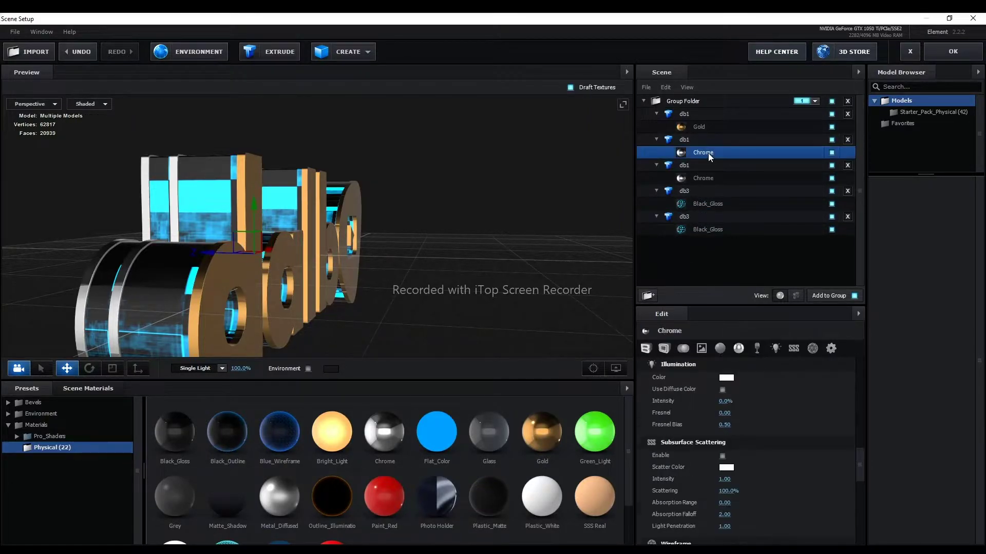
left_click(702, 178)
left_click(688, 192)
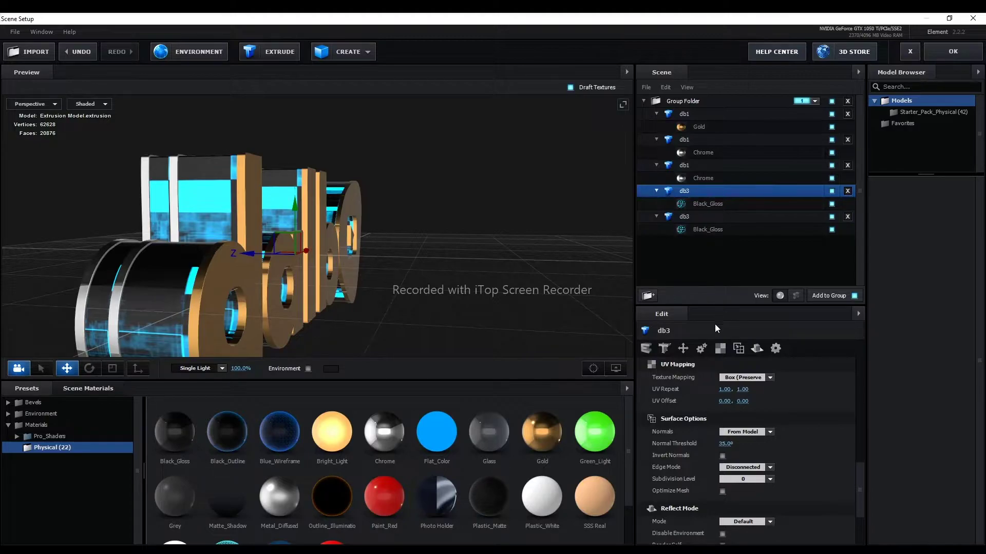
left_click(725, 390)
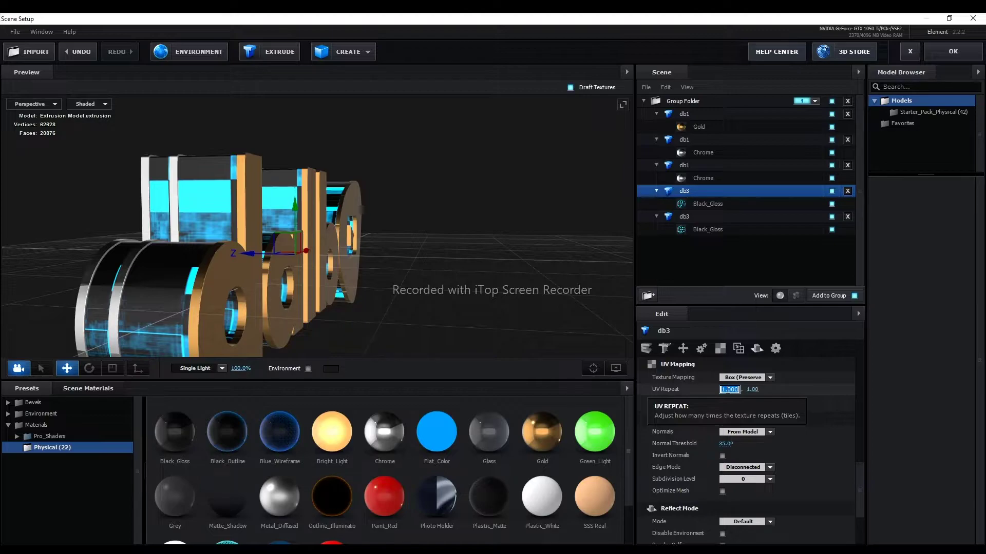
Try UV Repeat values of 50 by 10, then 10 by 10, on the first db3 part.
type("50")
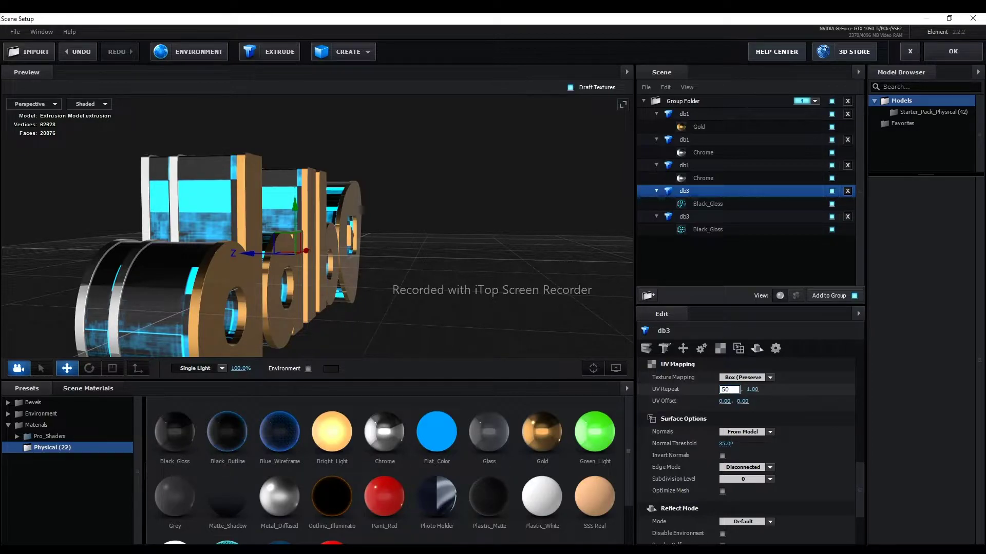
key("Return")
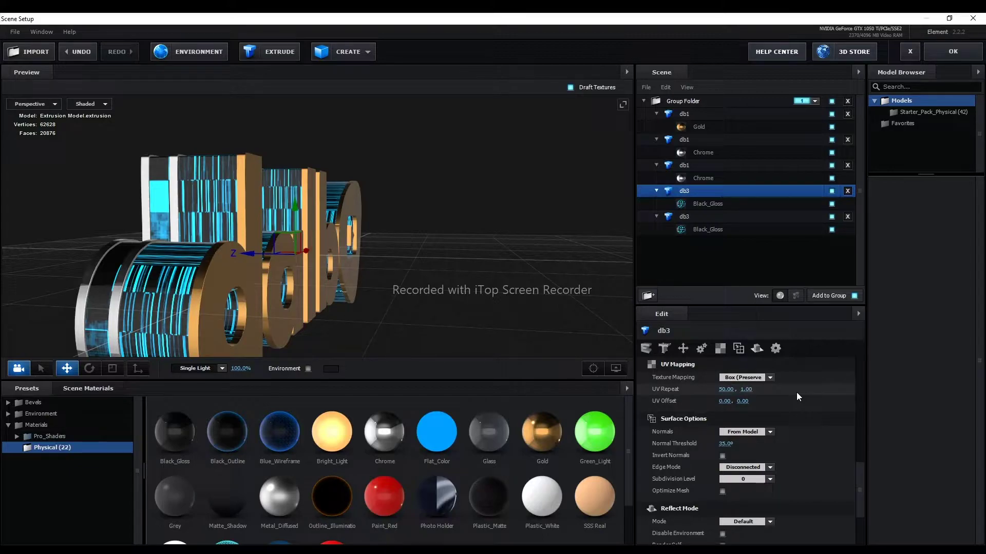
left_click(745, 390)
type("10")
key("Return")
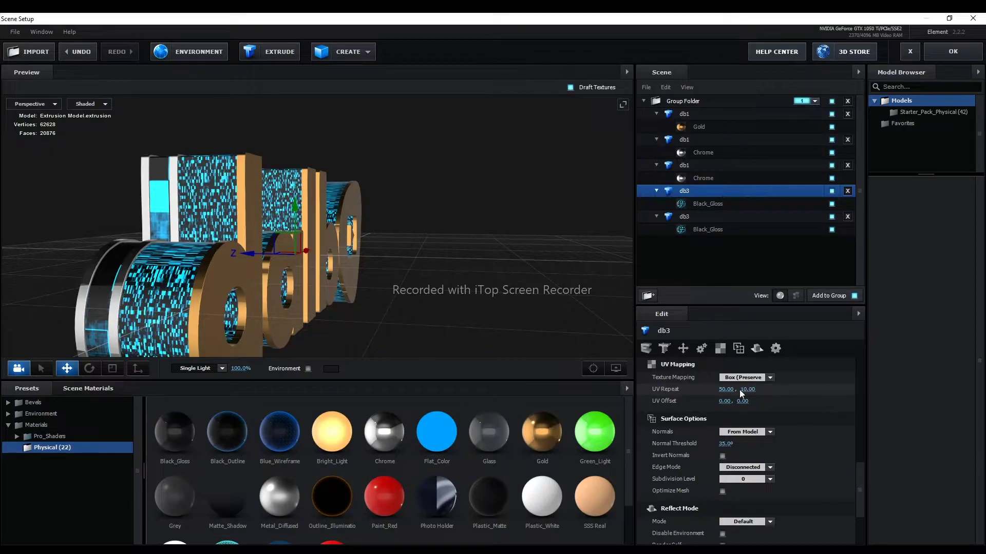
left_click(725, 389)
type("10")
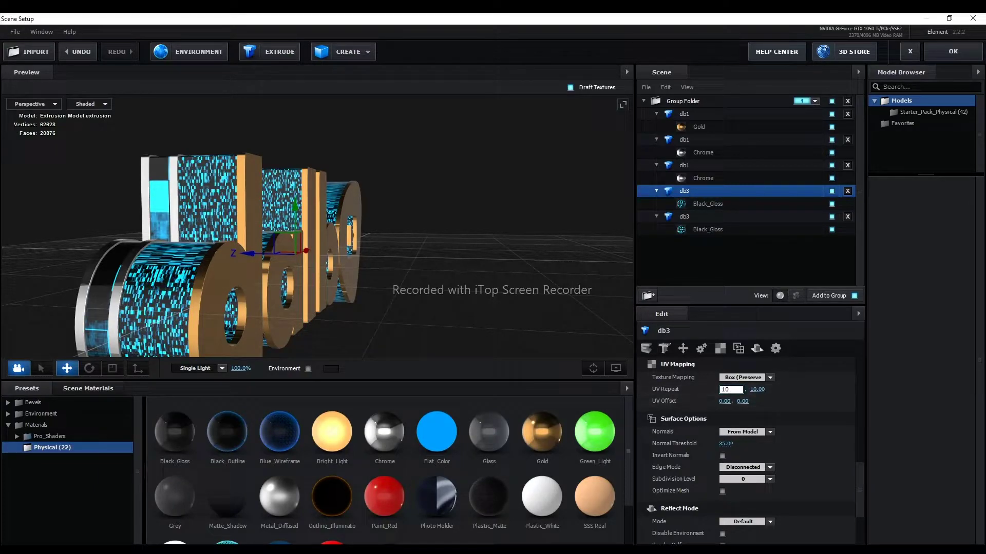
key("Return")
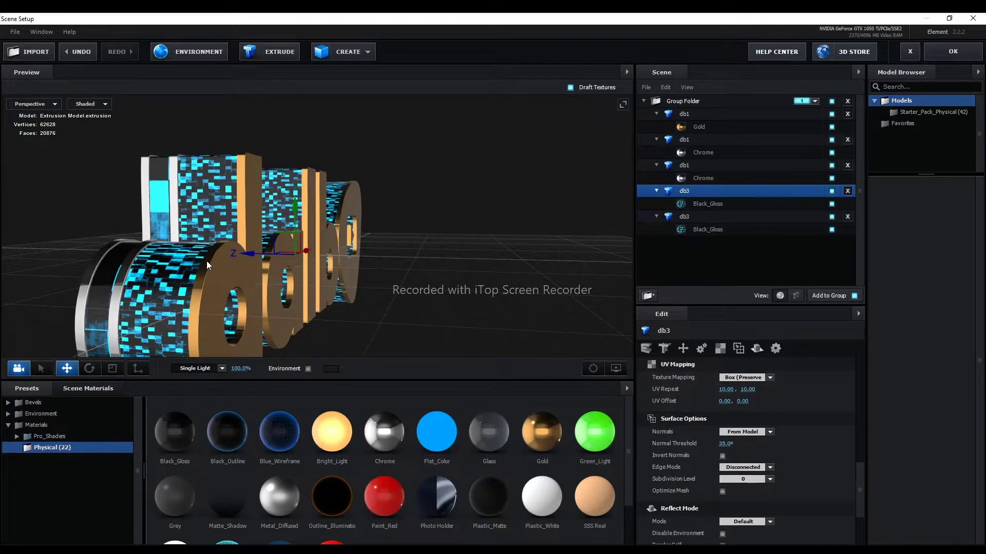
left_click_drag(188, 271, 335, 259)
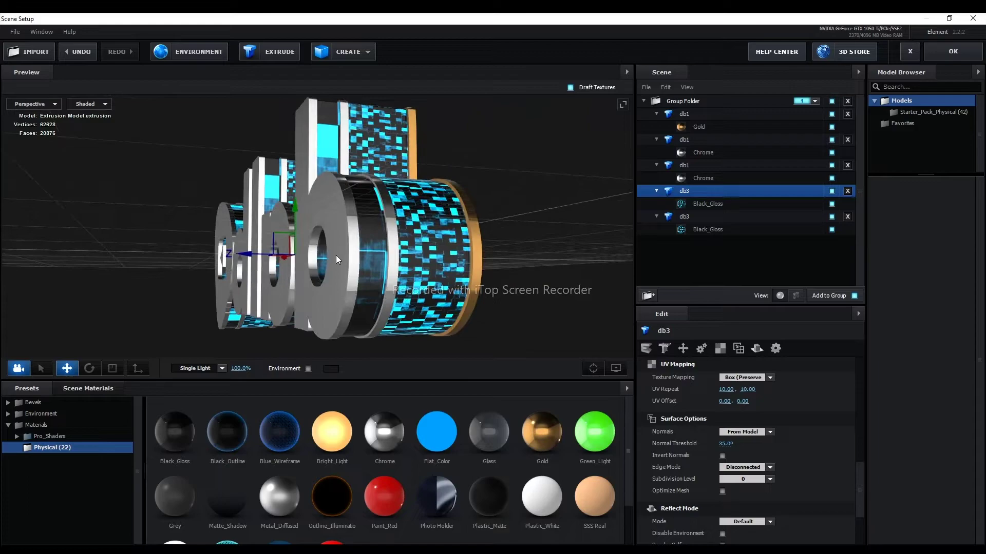
left_click_drag(411, 230, 400, 223)
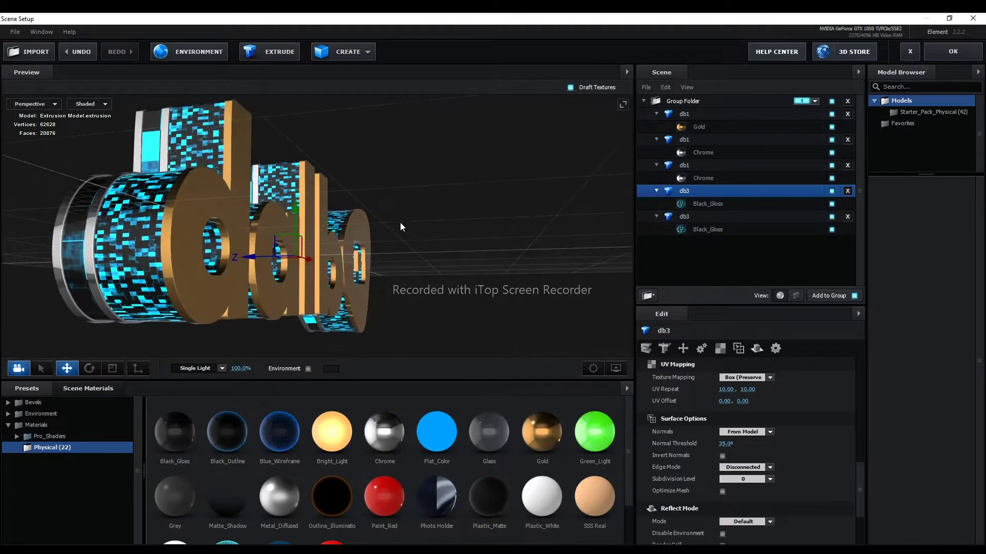
Set the first db3 part's UV Repeat to 8 by 8 and inspect the tiling.
left_click(726, 389)
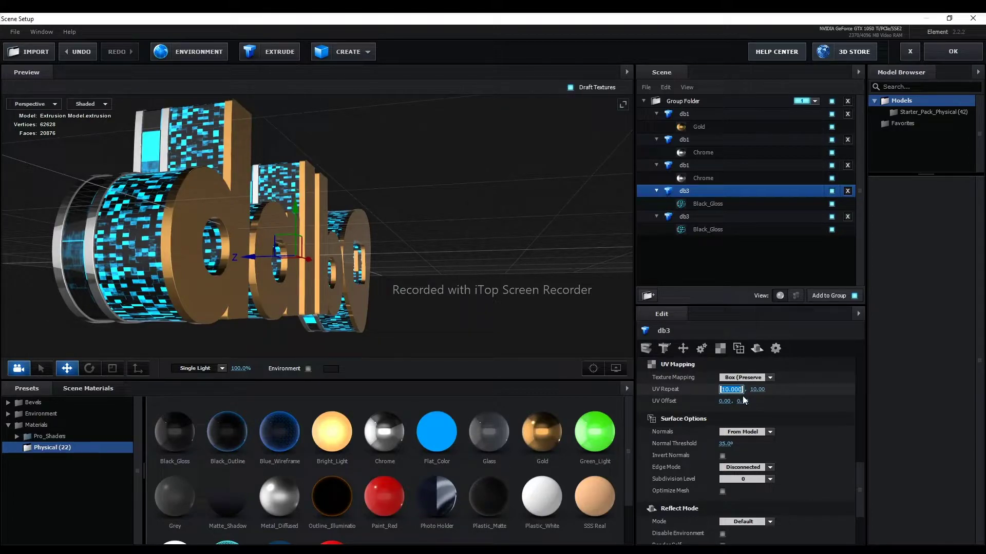
type("8")
key("Return")
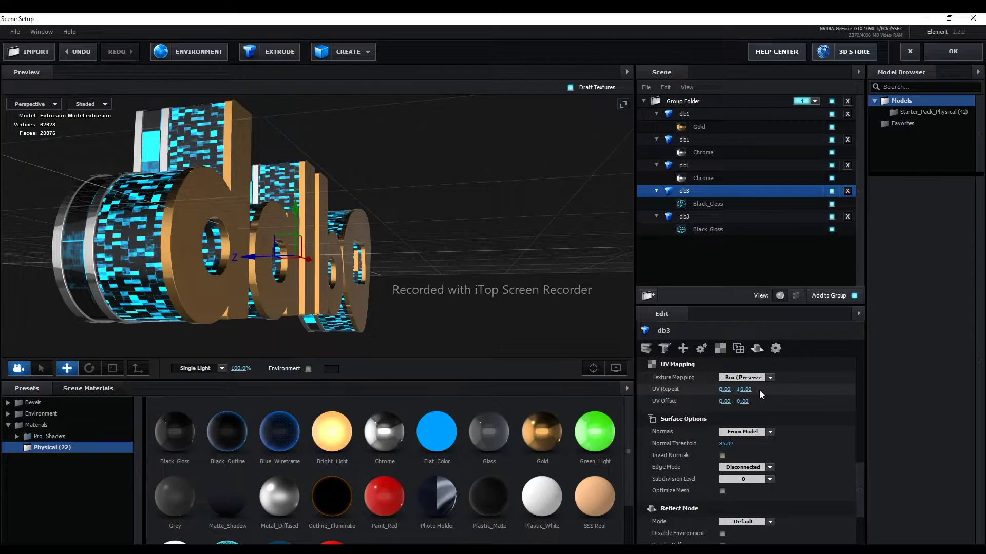
left_click(746, 391)
type("8")
key("Return")
mouse_move(432, 303)
left_mouse_down()
mouse_move(445, 250)
mouse_move(402, 263)
mouse_move(410, 273)
mouse_move(384, 285)
mouse_move(403, 265)
mouse_move(368, 354)
left_mouse_up()
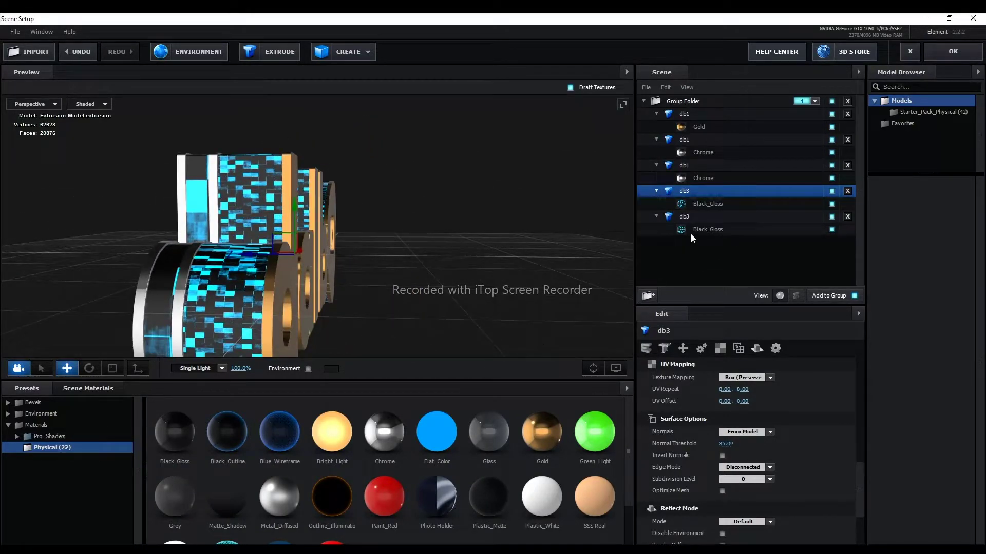
Select the second db3 part and set its UV Repeat to 2 by 2.
left_click(697, 217)
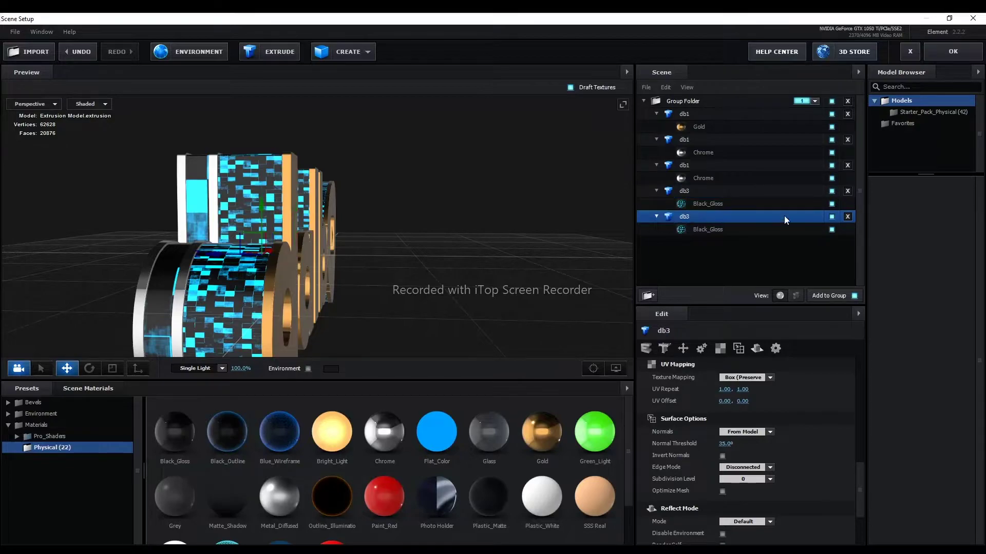
left_click(833, 217)
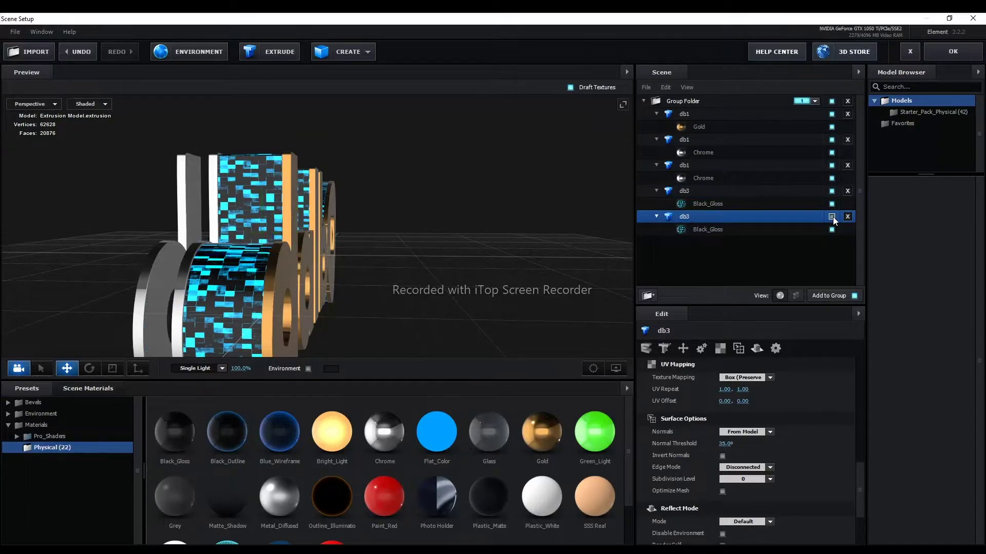
left_click(833, 217)
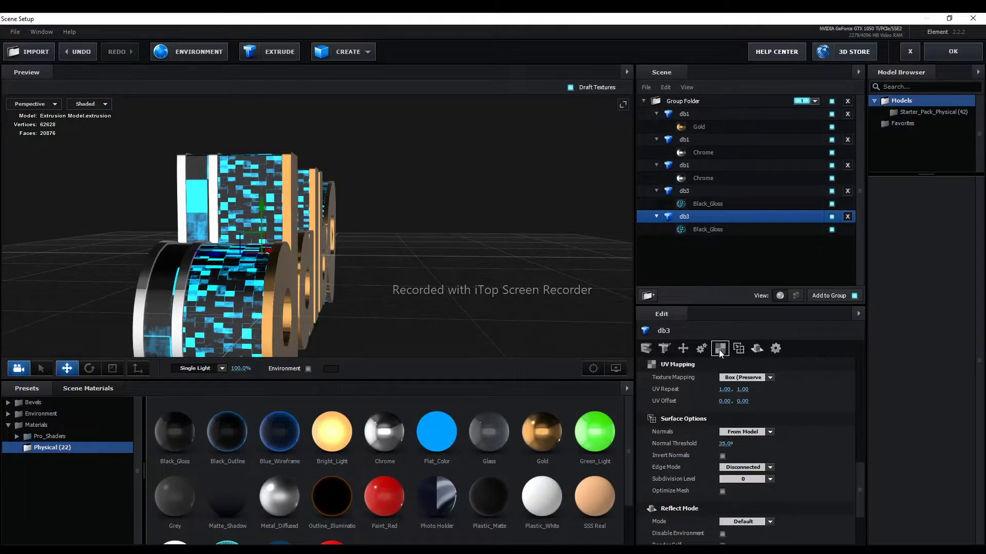
left_click(725, 389)
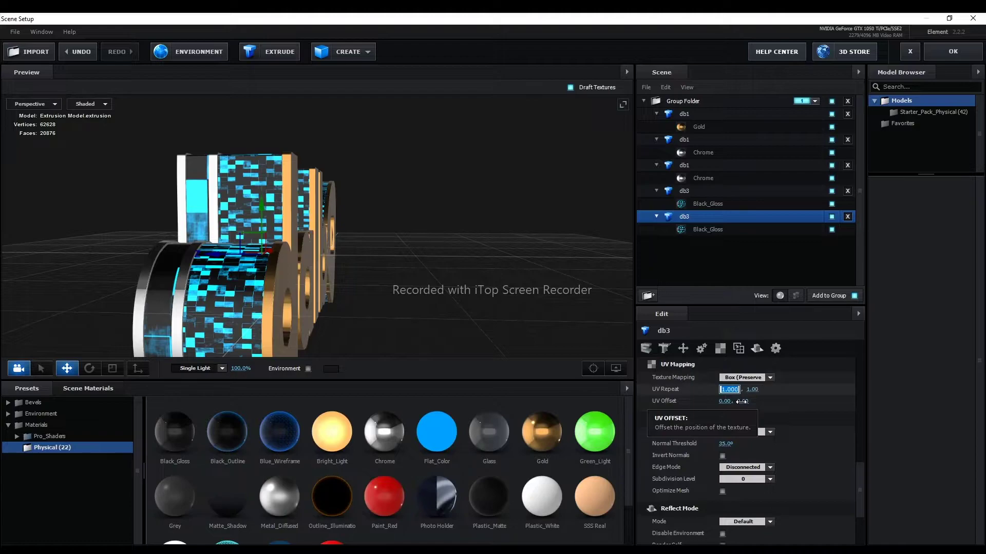
type("2")
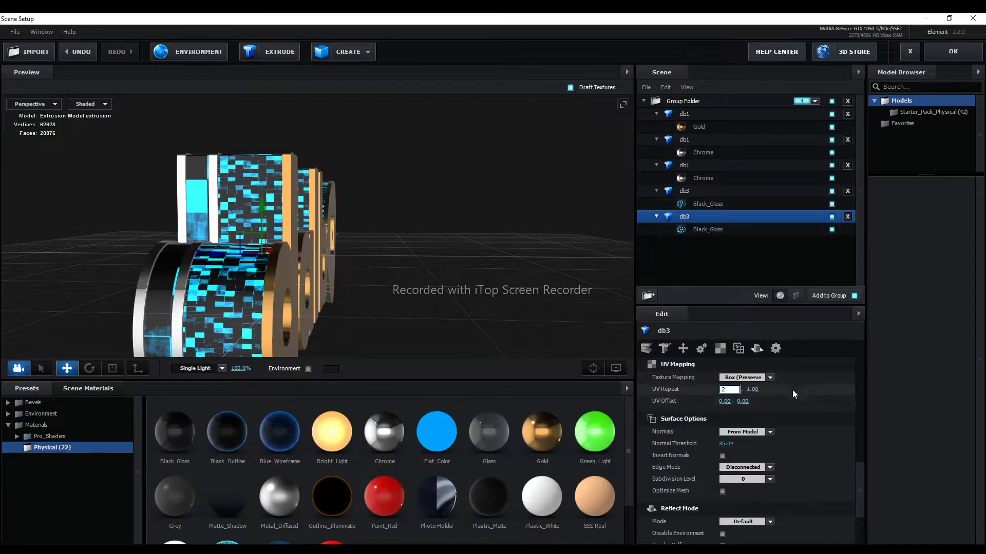
key("Return")
left_click(744, 390)
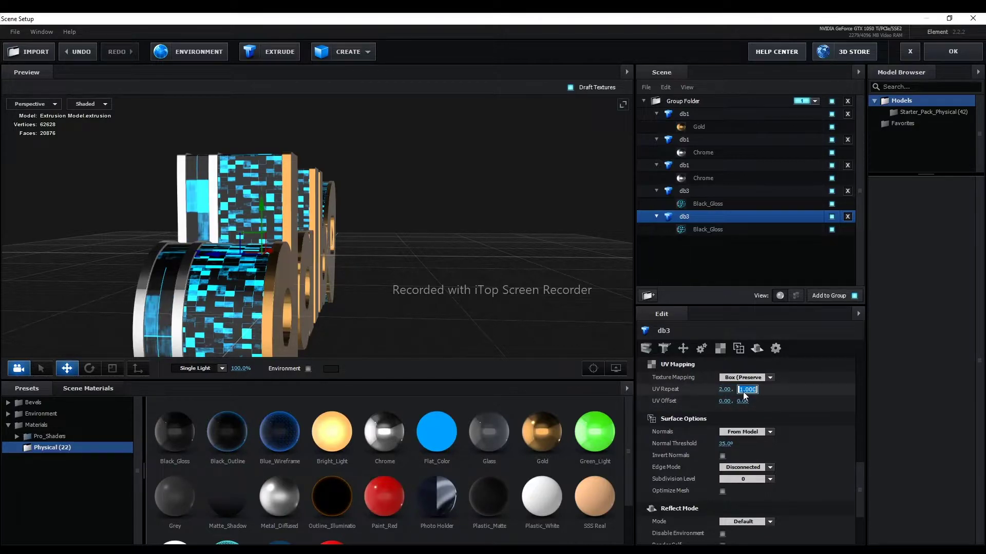
type("2")
key("Return")
Orbit and zoom the preview to check the logo from front, tilted and low side views.
mouse_move(470, 319)
left_mouse_down()
mouse_move(438, 269)
mouse_move(446, 288)
left_mouse_up()
mouse_move(457, 284)
left_mouse_down()
mouse_move(402, 270)
mouse_move(370, 301)
left_mouse_up()
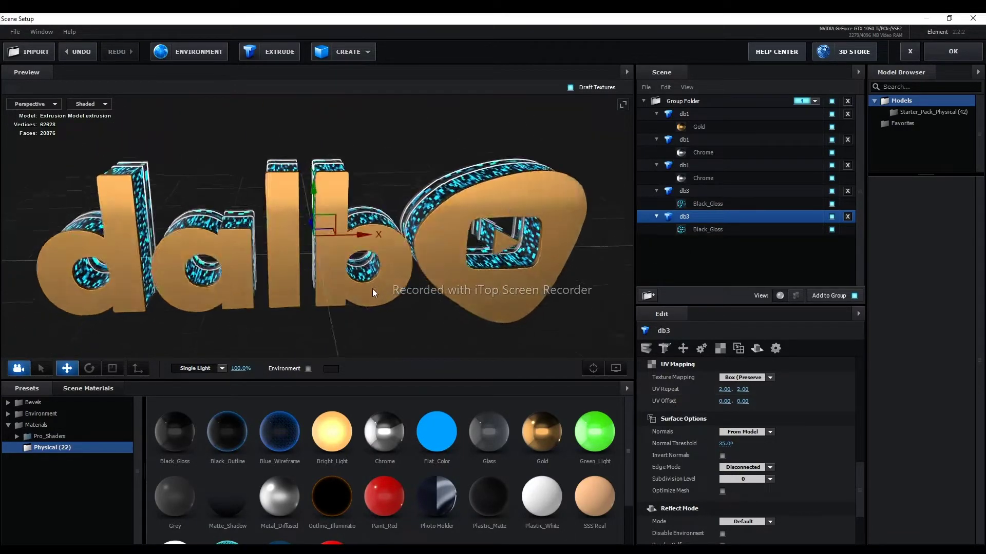
mouse_move(233, 182)
left_mouse_down()
mouse_move(223, 168)
mouse_move(247, 82)
left_mouse_up()
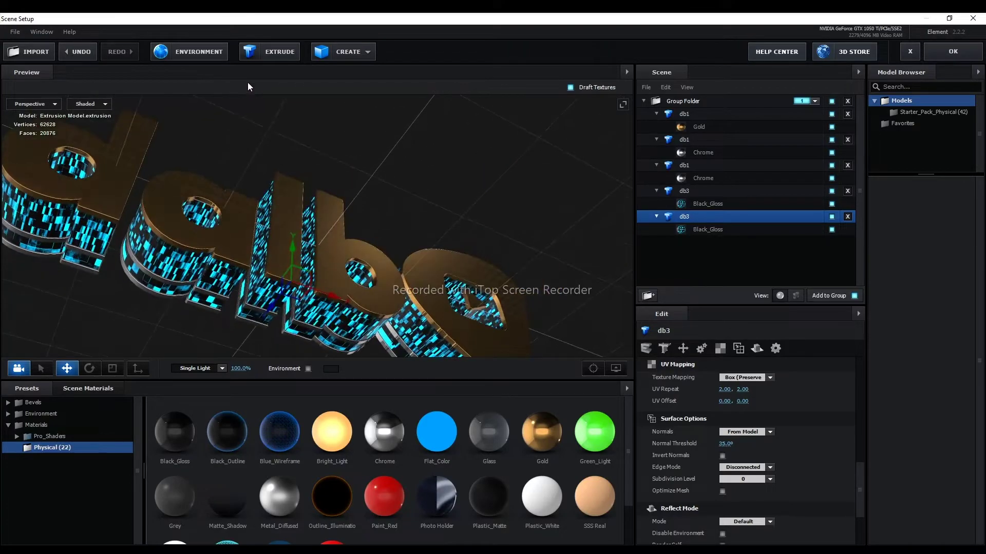
mouse_move(248, 287)
left_mouse_down()
mouse_move(229, 262)
mouse_move(260, 326)
left_mouse_up()
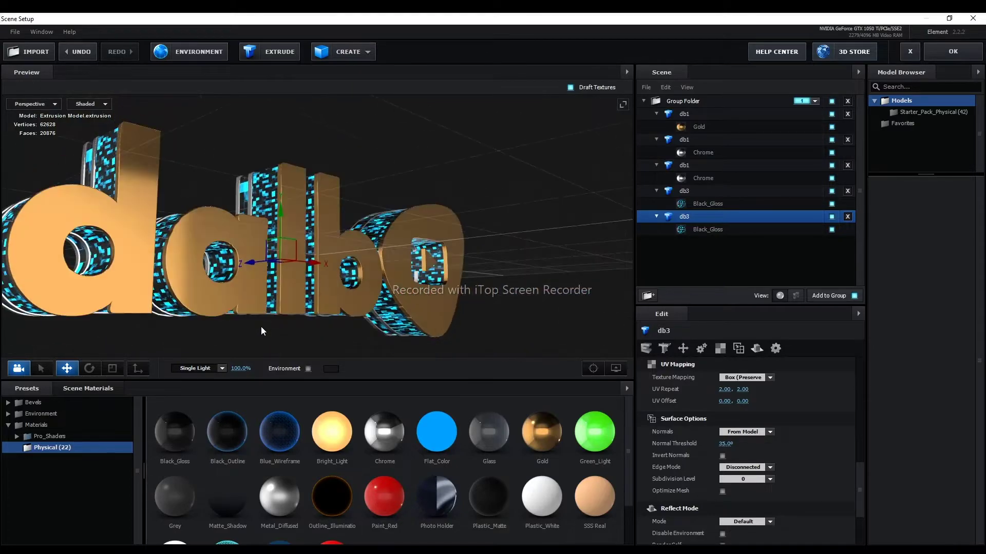
left_click_drag(240, 187, 267, 244)
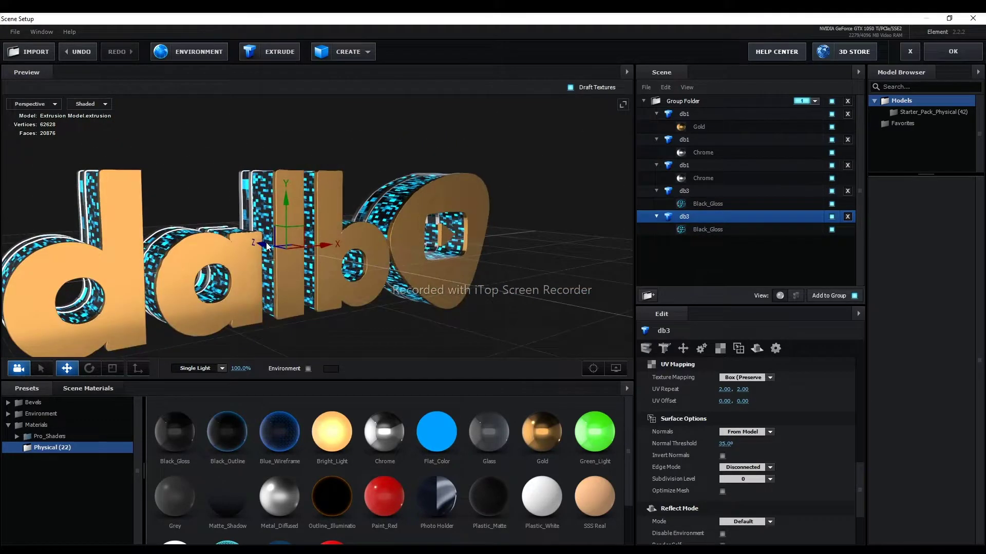
scroll(267, 245, "down", 3)
mouse_move(267, 244)
left_mouse_down()
mouse_move(242, 199)
mouse_move(249, 206)
left_mouse_up()
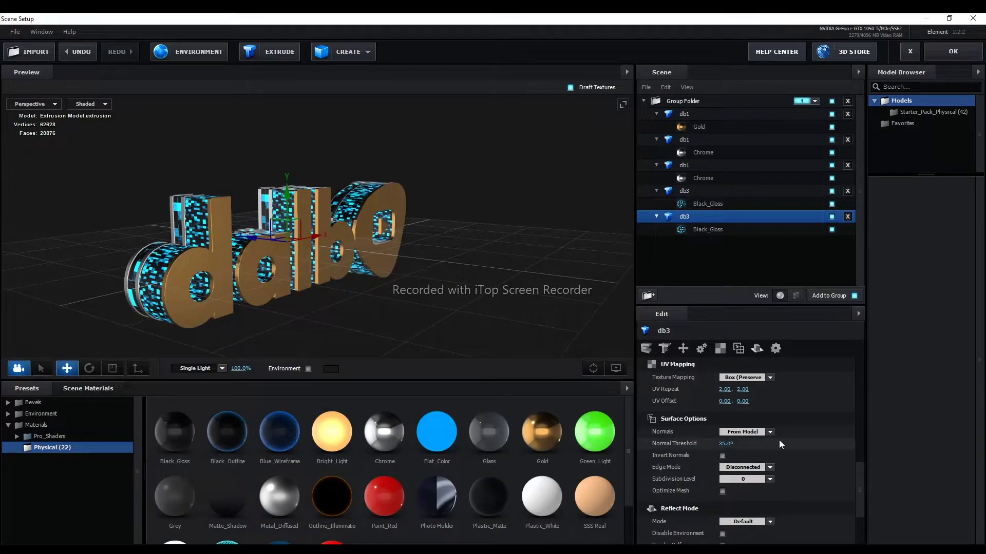
left_click(749, 378)
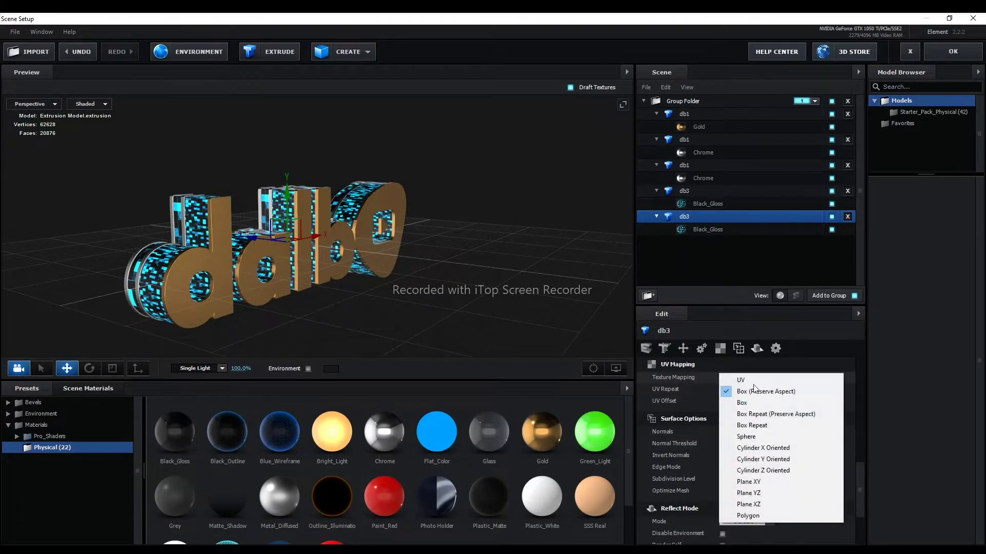
Keep Box (Preserve Aspect) mapping and browse the db3 and db1 groups' advanced settings.
left_click(779, 393)
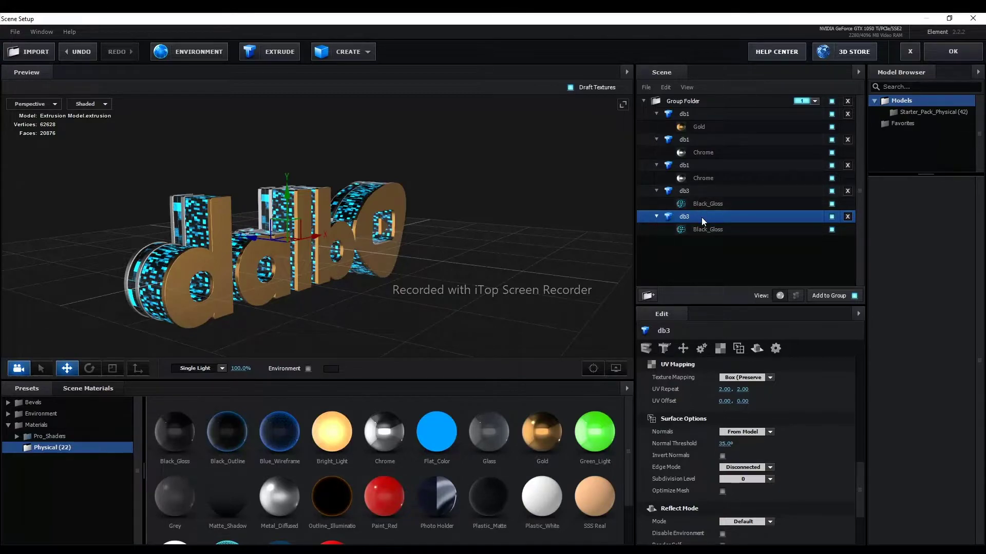
left_click(780, 351)
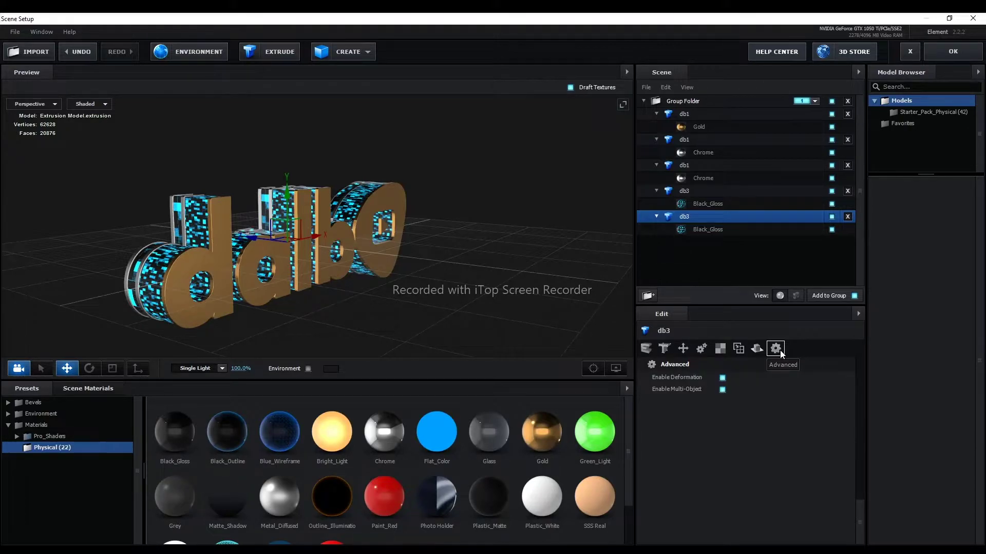
left_click(679, 192)
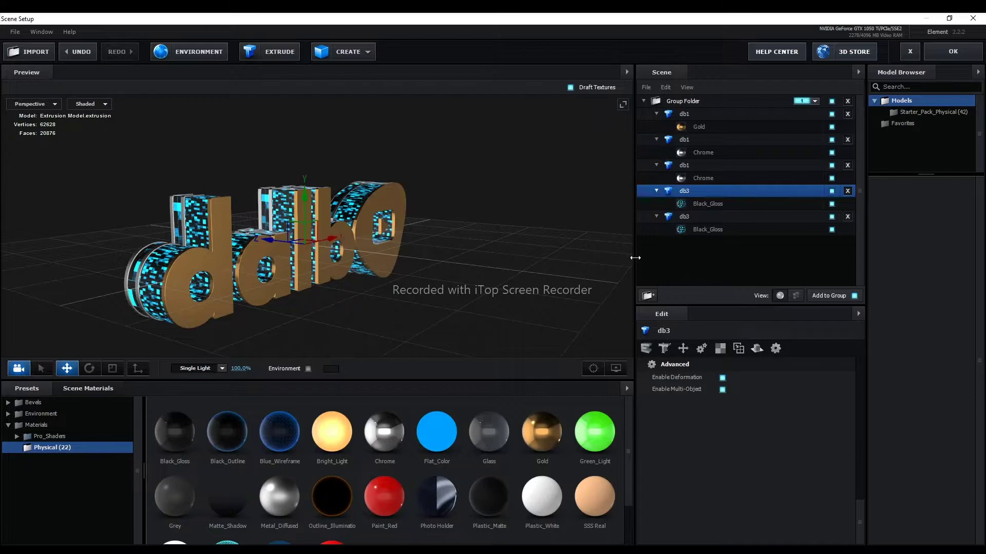
left_click(683, 114)
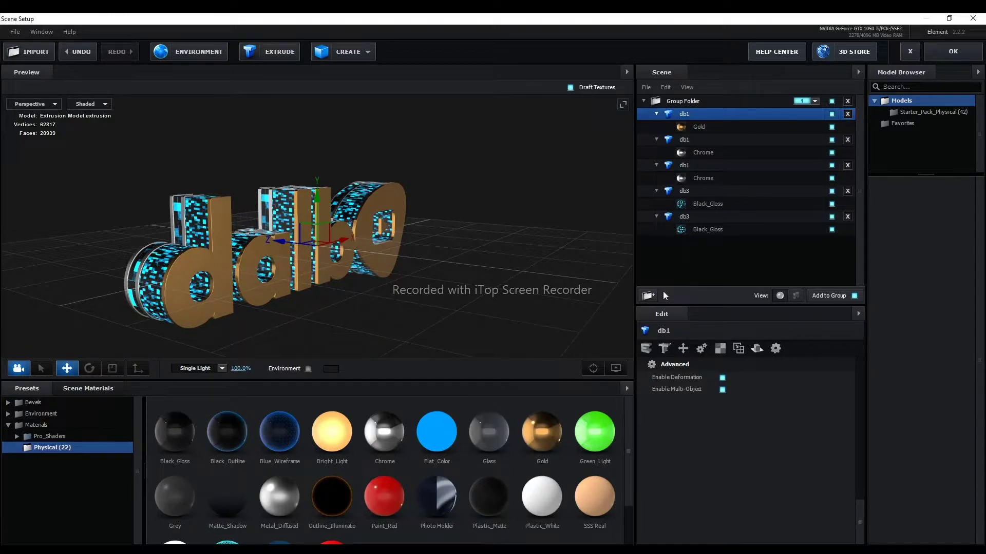
Open the last db3's Black_Gloss advanced settings and toggle its mute checkbox off and on.
left_click(703, 227)
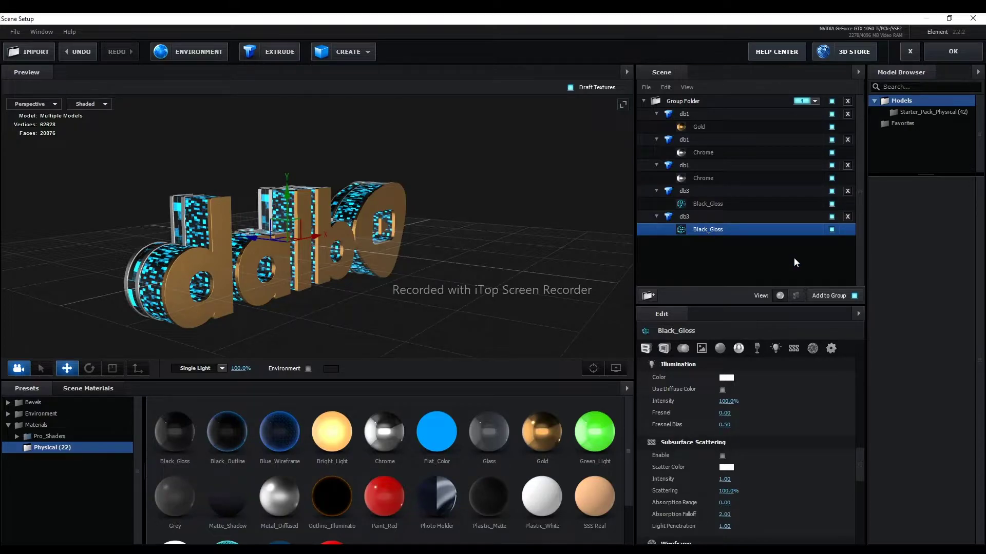
left_click(831, 349)
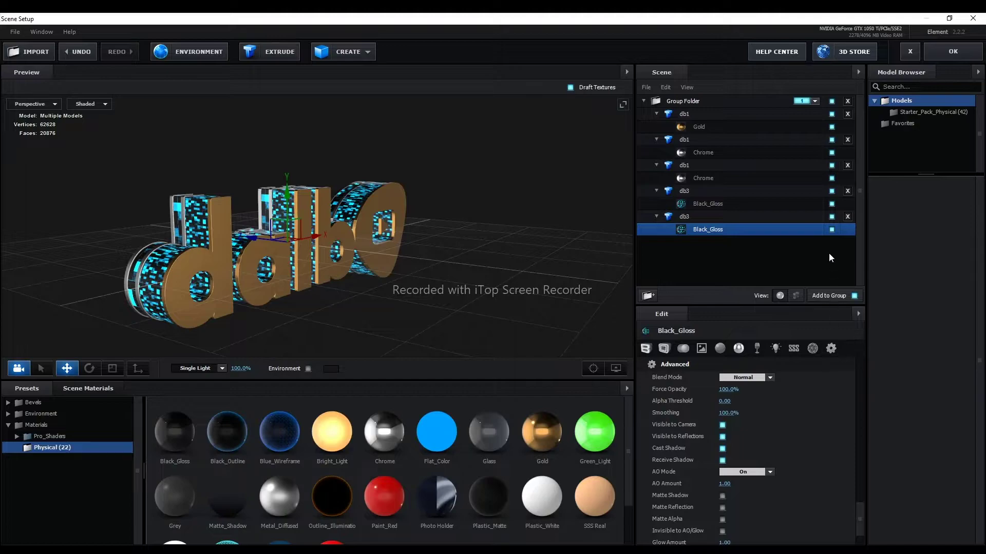
left_click(831, 229)
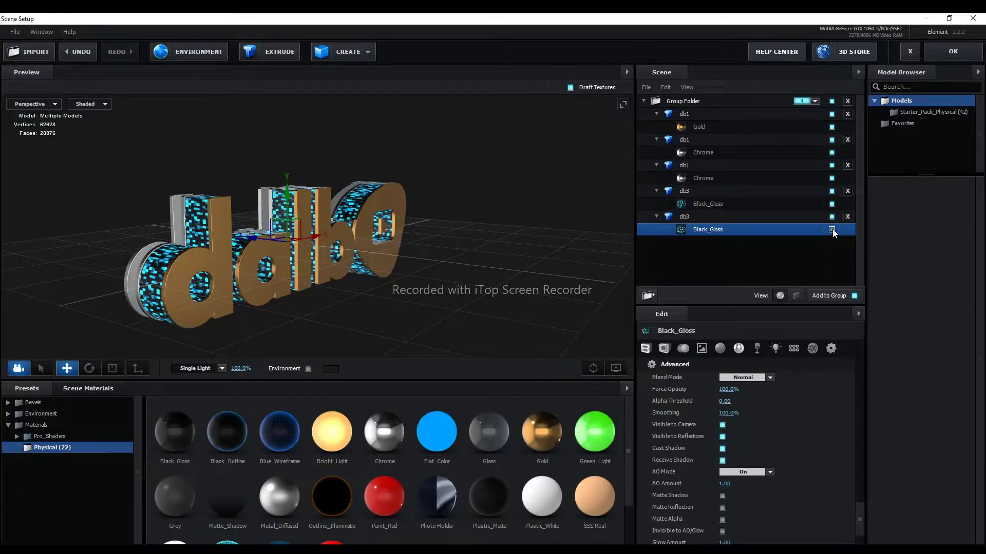
left_click(831, 230)
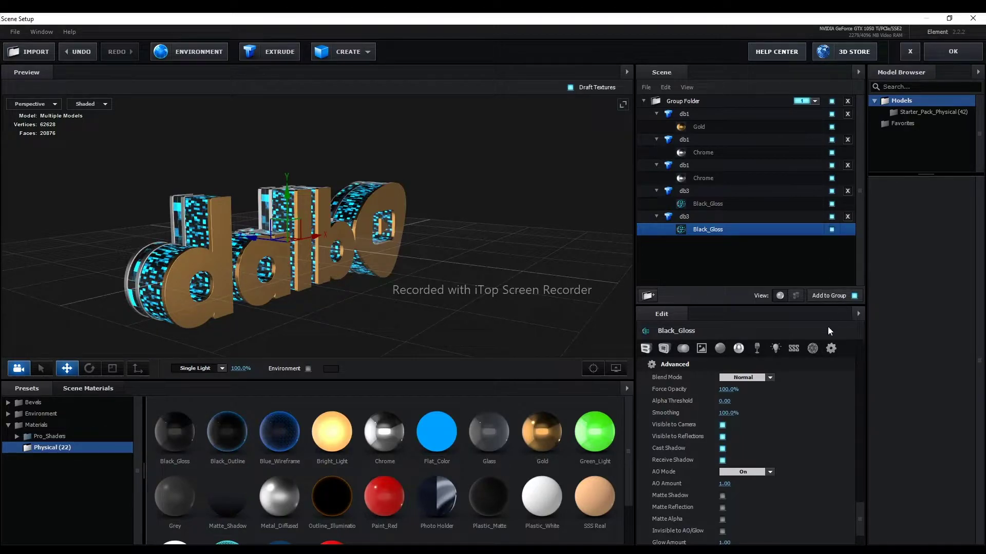
Set the upper Black_Gloss material's blend mode to Screen.
left_click(706, 202)
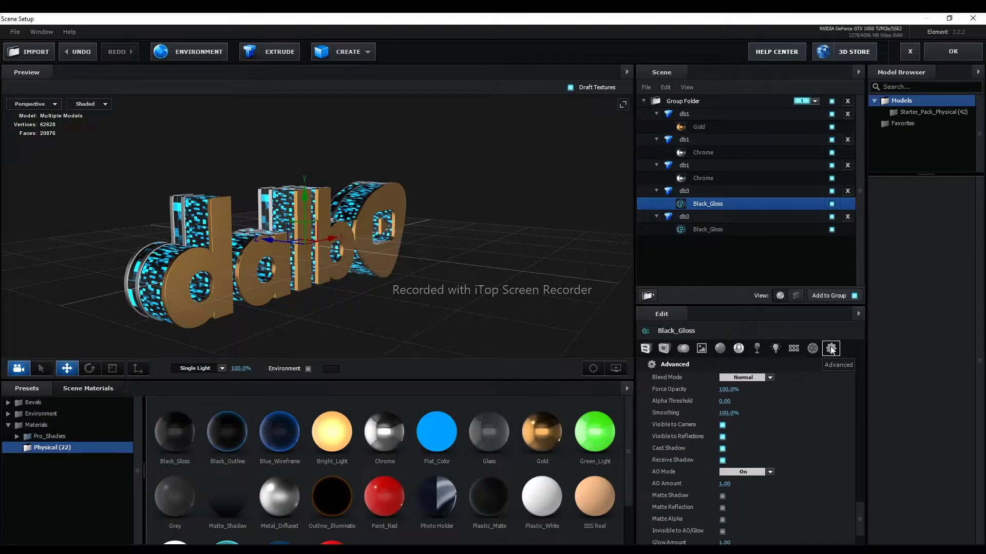
left_click(770, 378)
left_click(771, 382)
left_click(770, 378)
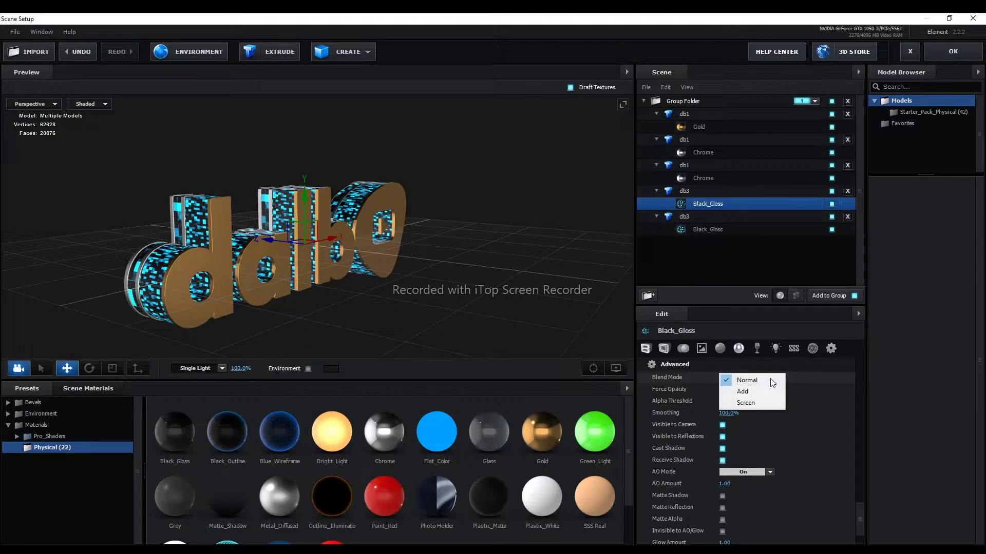
left_click(761, 404)
Orbit and zoom around the dalbo logo to inspect the brighter Screen-blended pixel texture.
mouse_move(370, 306)
left_mouse_down()
mouse_move(395, 276)
mouse_move(374, 308)
mouse_move(230, 290)
mouse_move(224, 273)
mouse_move(313, 283)
left_mouse_up()
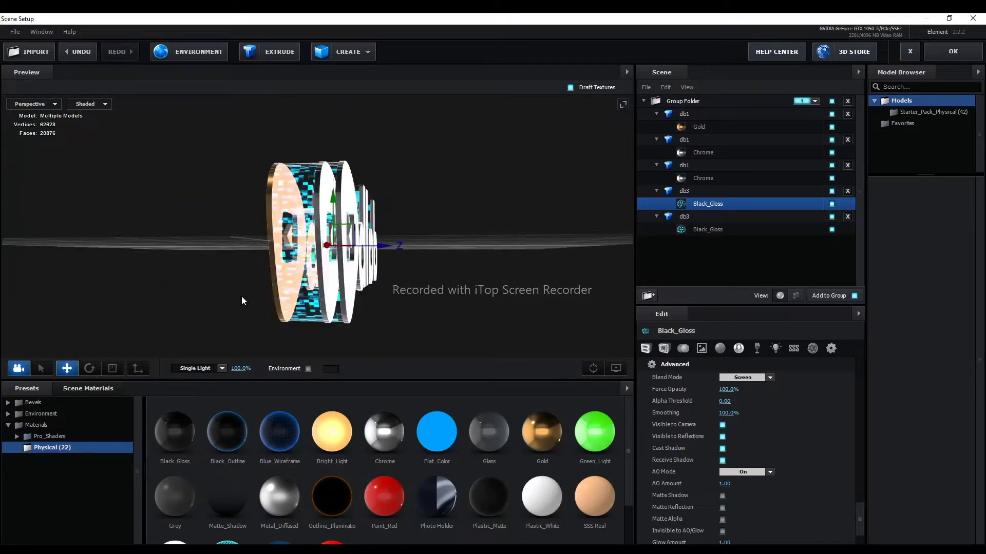
left_click_drag(313, 283, 329, 288)
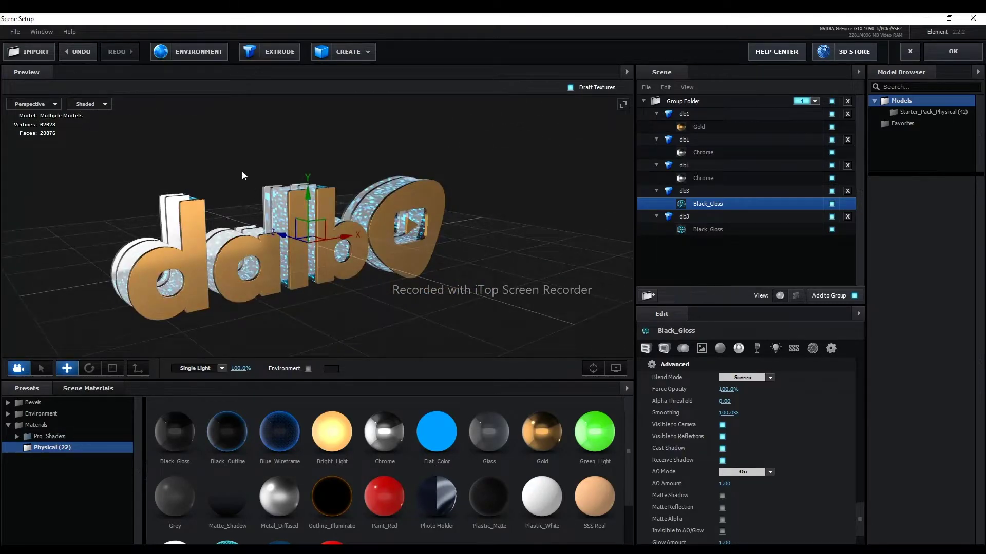
mouse_move(241, 171)
left_mouse_down()
mouse_move(256, 184)
mouse_move(250, 164)
mouse_move(257, 173)
left_mouse_up()
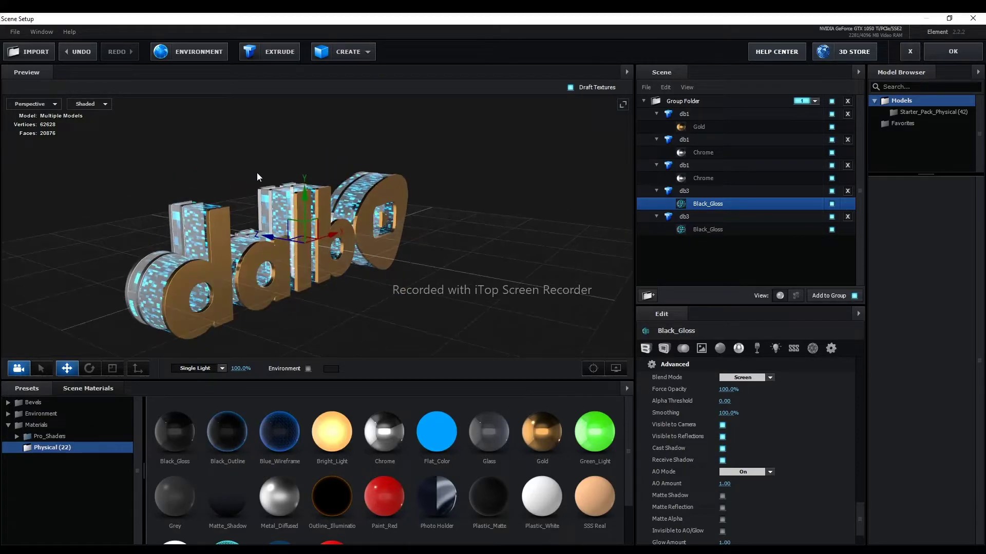
left_click_drag(358, 307, 268, 273)
mouse_move(207, 203)
left_mouse_down()
mouse_move(230, 186)
mouse_move(238, 195)
mouse_move(173, 199)
mouse_move(174, 186)
left_mouse_up()
mouse_move(221, 208)
left_mouse_down()
mouse_move(254, 219)
mouse_move(269, 202)
left_mouse_up()
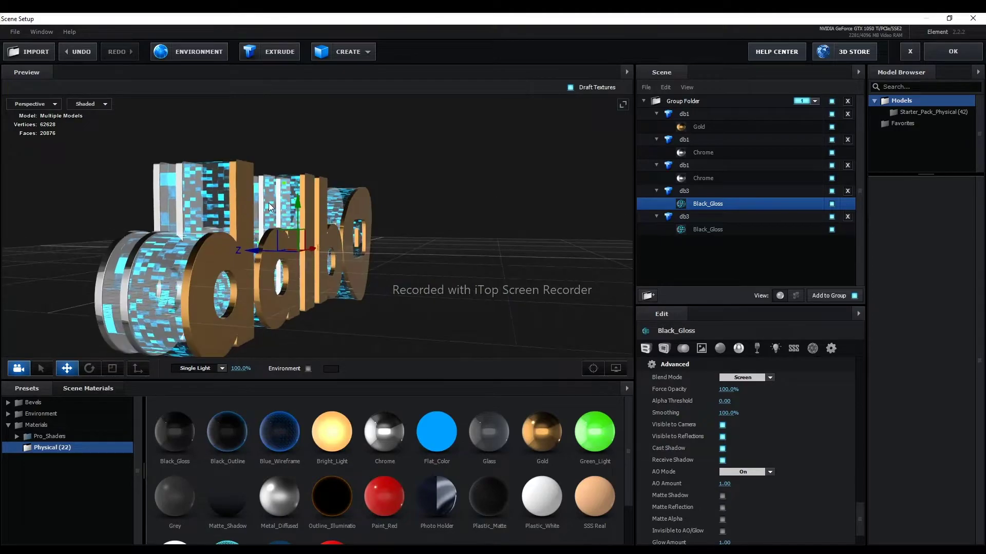
mouse_move(402, 194)
left_mouse_down()
mouse_move(403, 209)
mouse_move(372, 210)
left_mouse_up()
left_click_drag(467, 249, 463, 254)
scroll(430, 278, "down", 3)
scroll(430, 278, "down", 2)
scroll(431, 278, "down", 2)
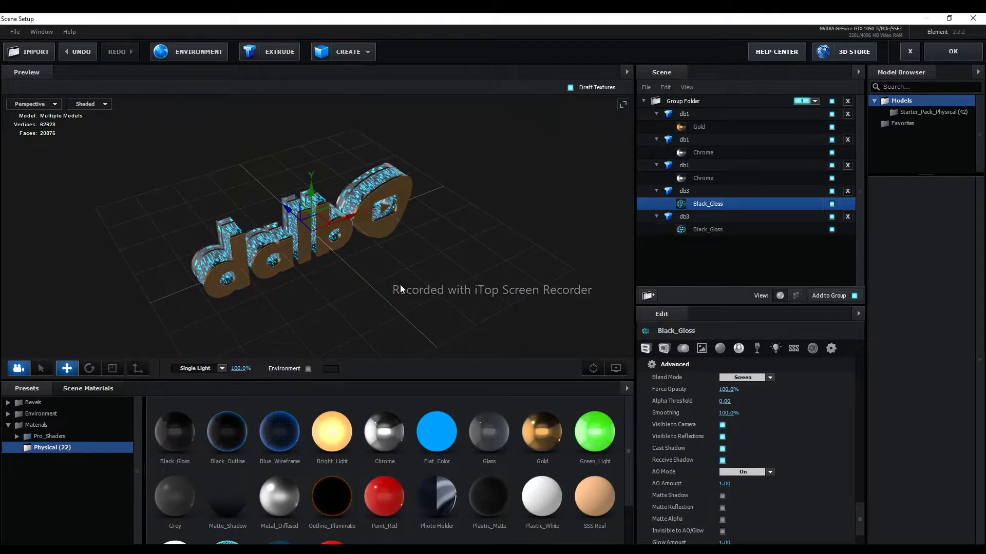
left_click(348, 55)
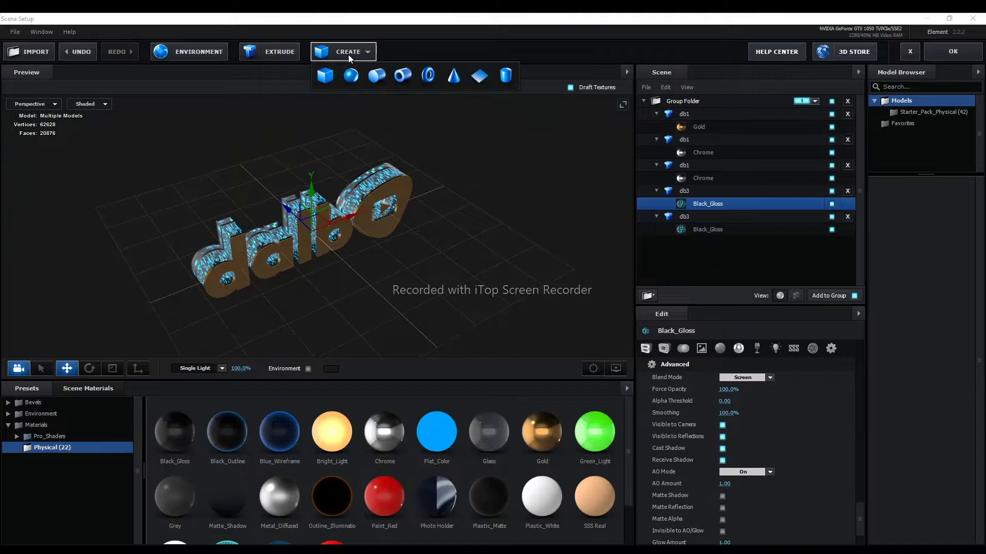
left_click(476, 77)
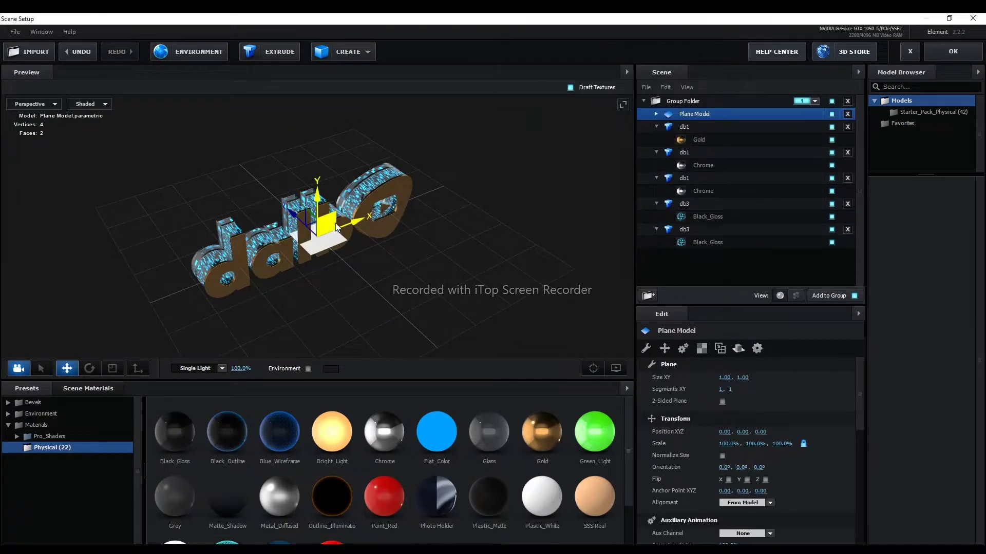
mouse_move(356, 223)
left_mouse_down()
mouse_move(289, 211)
mouse_move(273, 168)
left_mouse_up()
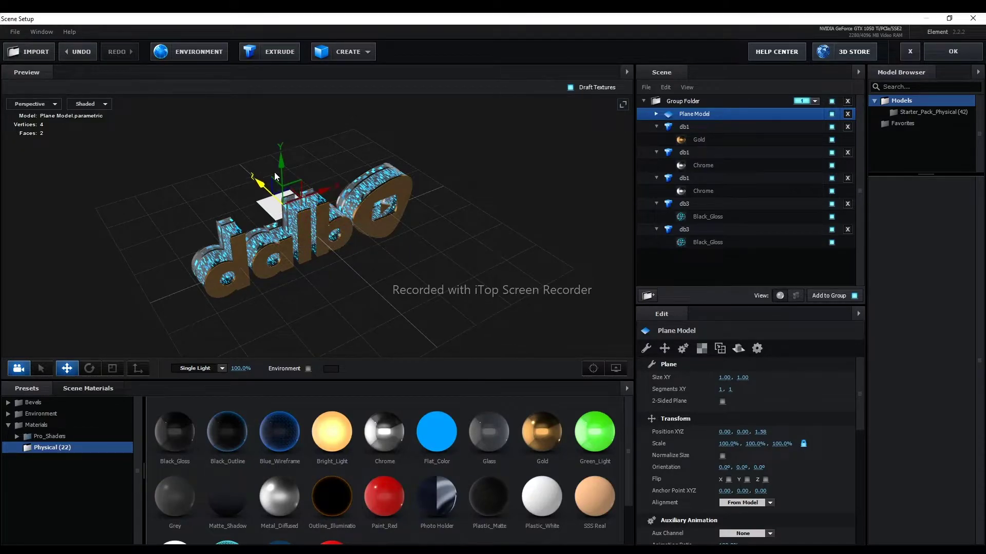
left_click_drag(272, 166, 273, 173)
mouse_move(322, 199)
left_mouse_down()
mouse_move(331, 196)
mouse_move(284, 197)
left_mouse_up()
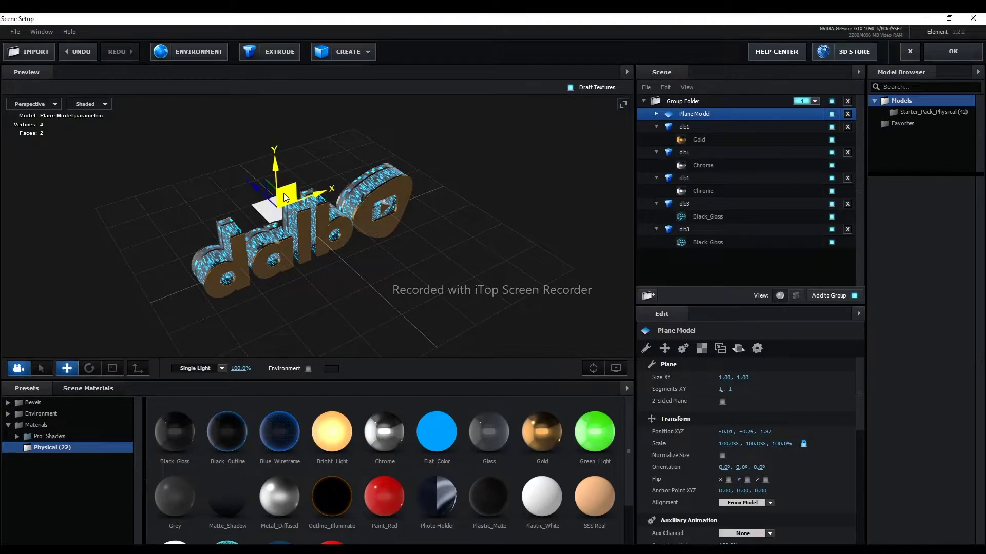
scroll(284, 193, "up", 3)
scroll(283, 193, "up", 3)
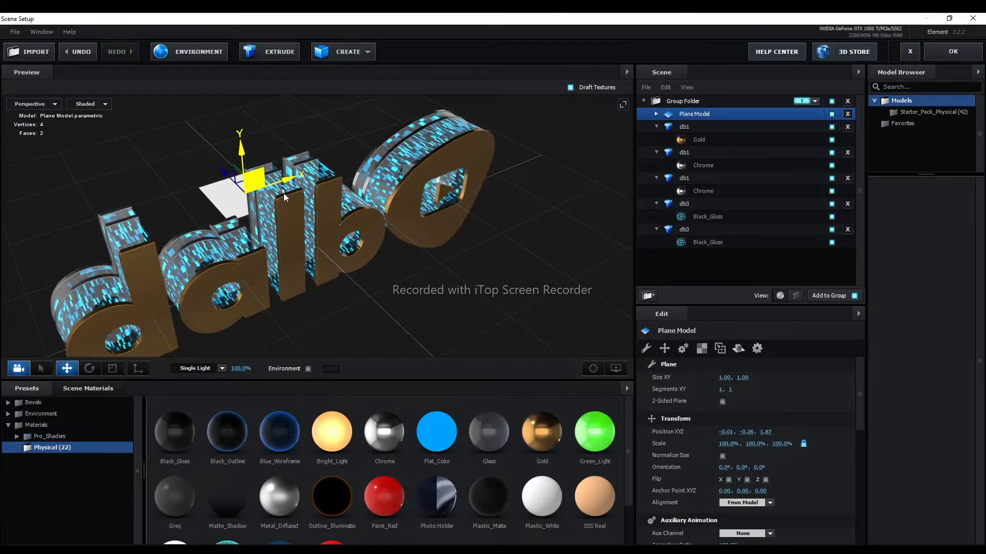
left_click_drag(234, 172, 249, 143)
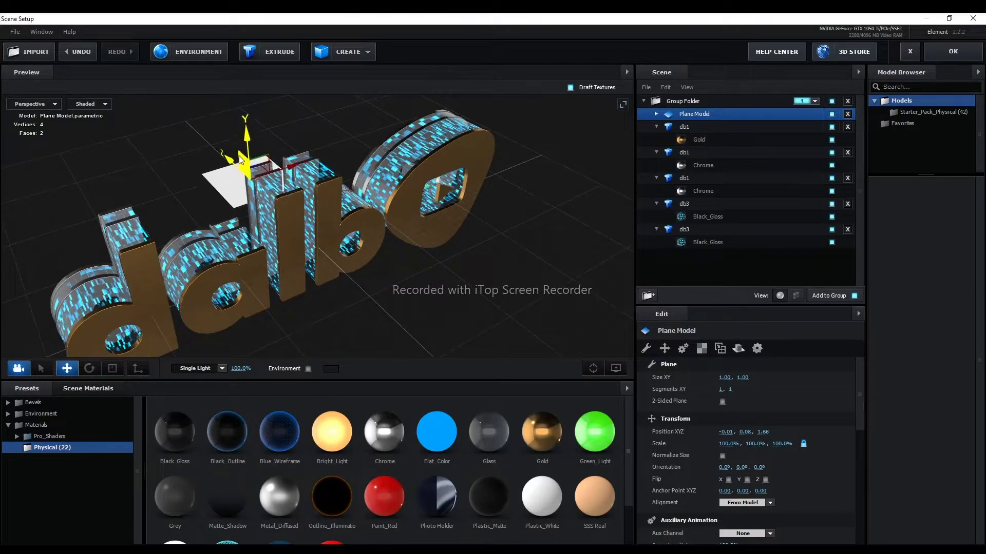
left_click_drag(250, 142, 219, 225)
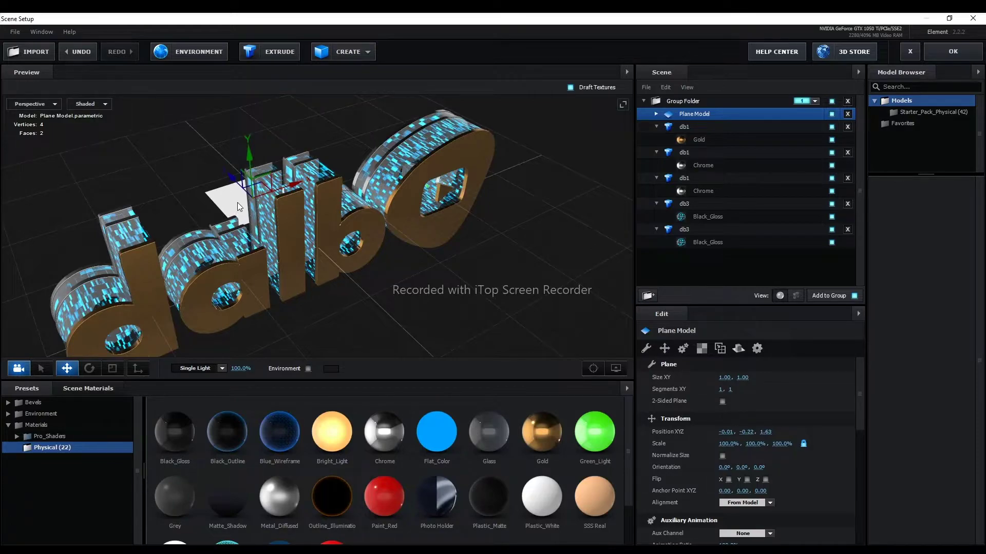
key("ctrl+z")
key("ctrl+z")
key("ctrl+z")
key("ctrl+z")
key("ctrl+z")
key("ctrl+z")
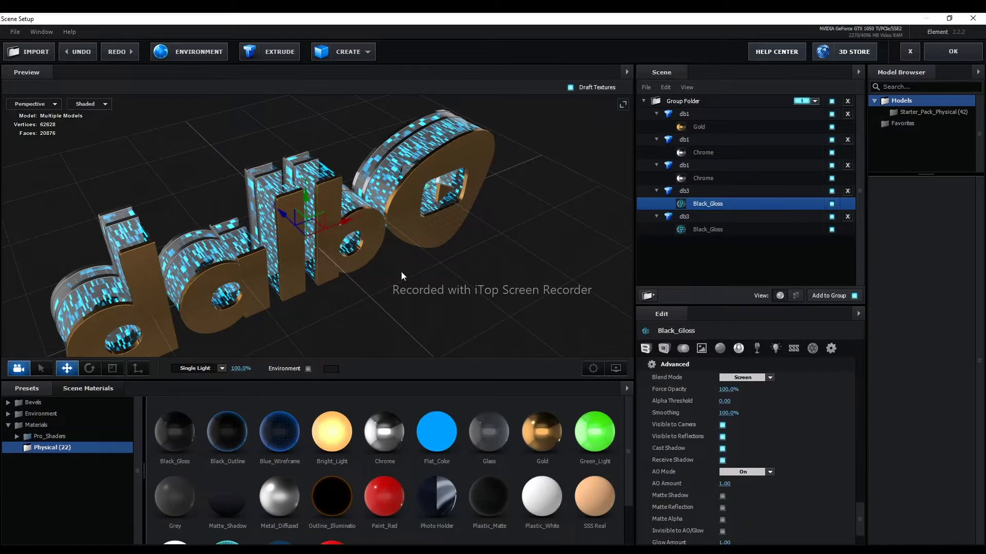
Create a plane and rotate it upright to about 271° on the X axis.
left_click(343, 52)
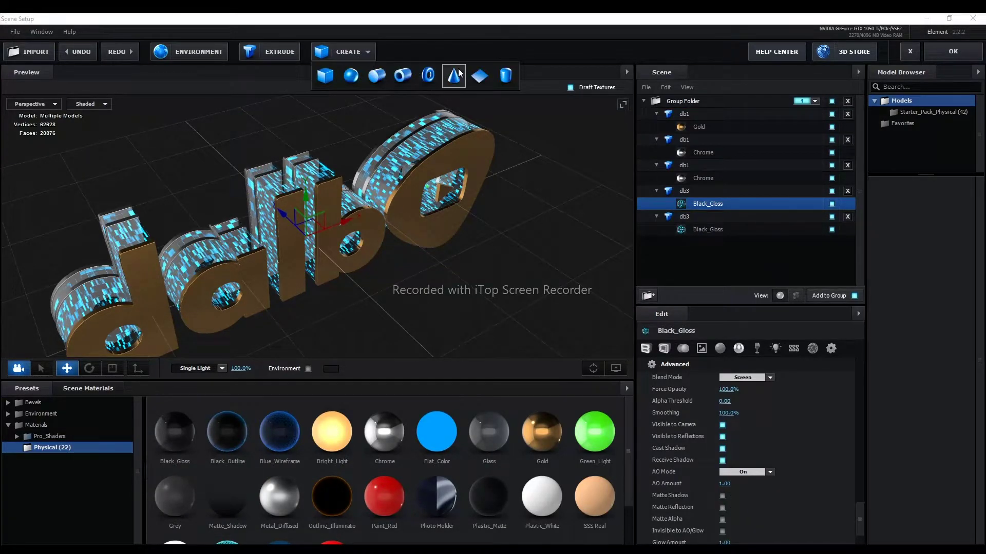
left_click(476, 81)
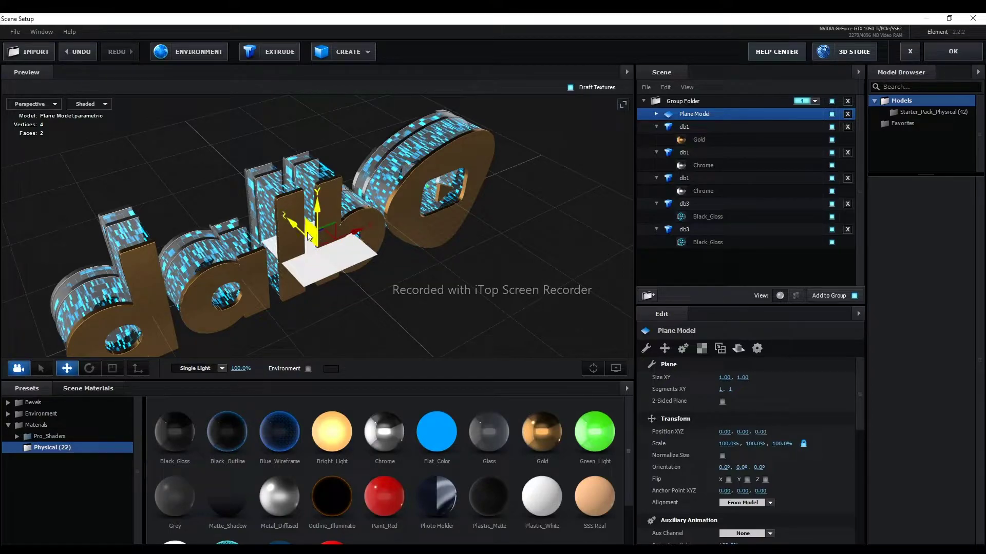
left_click_drag(307, 232, 333, 245)
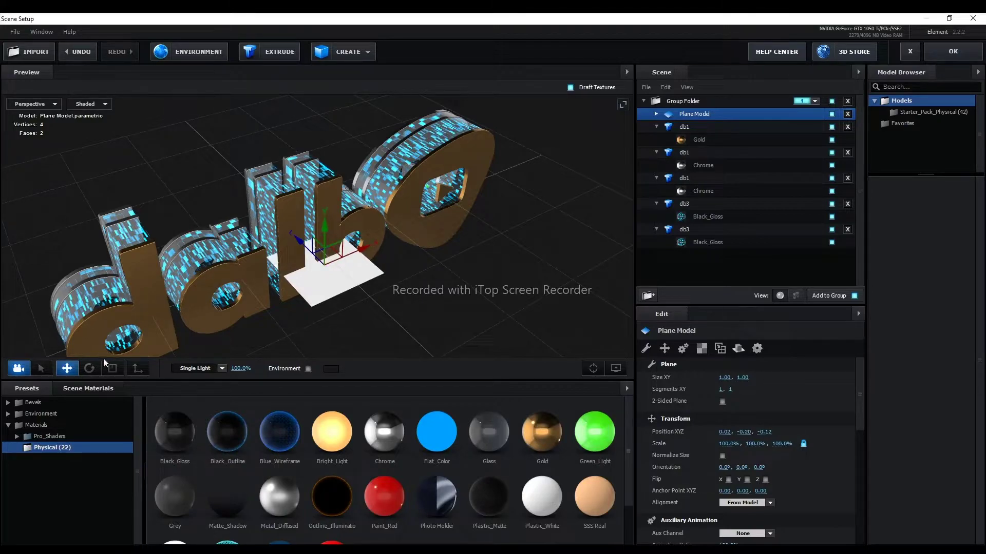
left_click(90, 369)
mouse_move(346, 257)
left_mouse_down()
mouse_move(352, 311)
mouse_move(338, 368)
left_mouse_up()
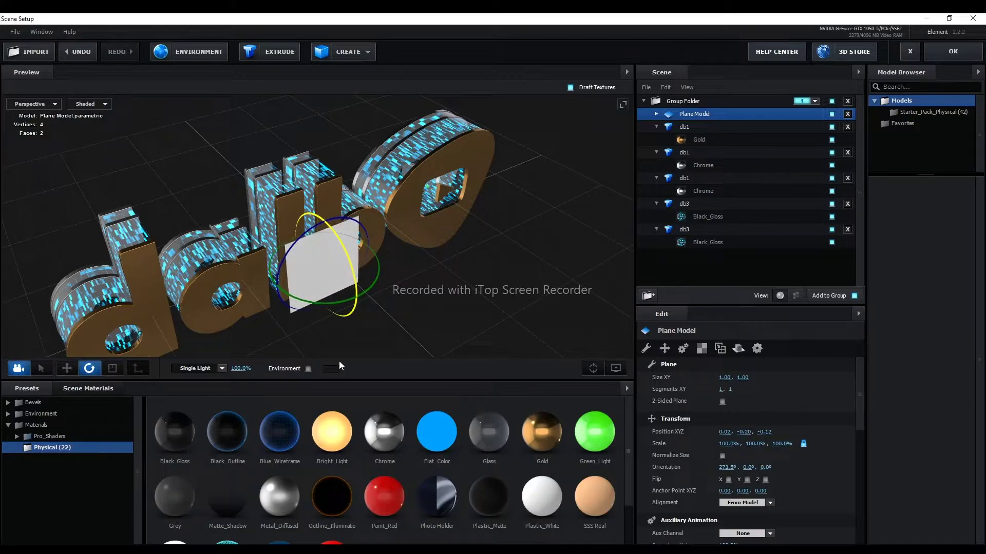
left_click_drag(338, 368, 343, 362)
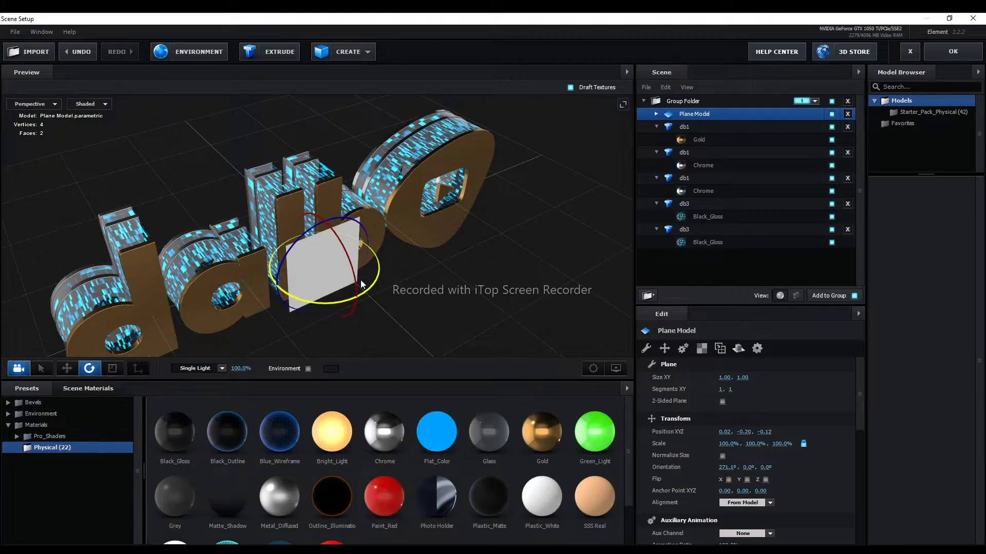
Move the plane to about 0.02, 0.48, 0.72 against the dalbo letters.
left_click(69, 371)
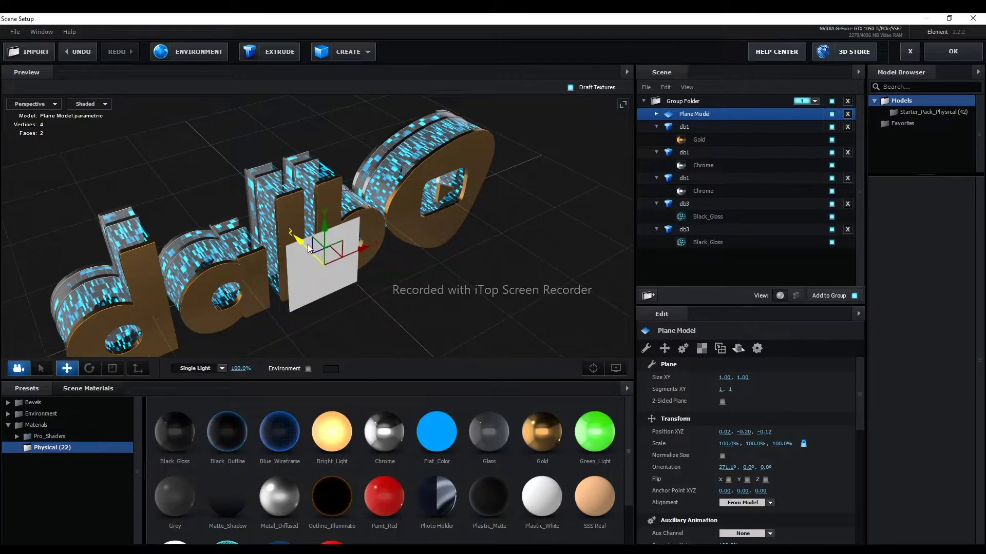
mouse_move(297, 239)
left_mouse_down()
mouse_move(246, 211)
mouse_move(248, 165)
left_mouse_up()
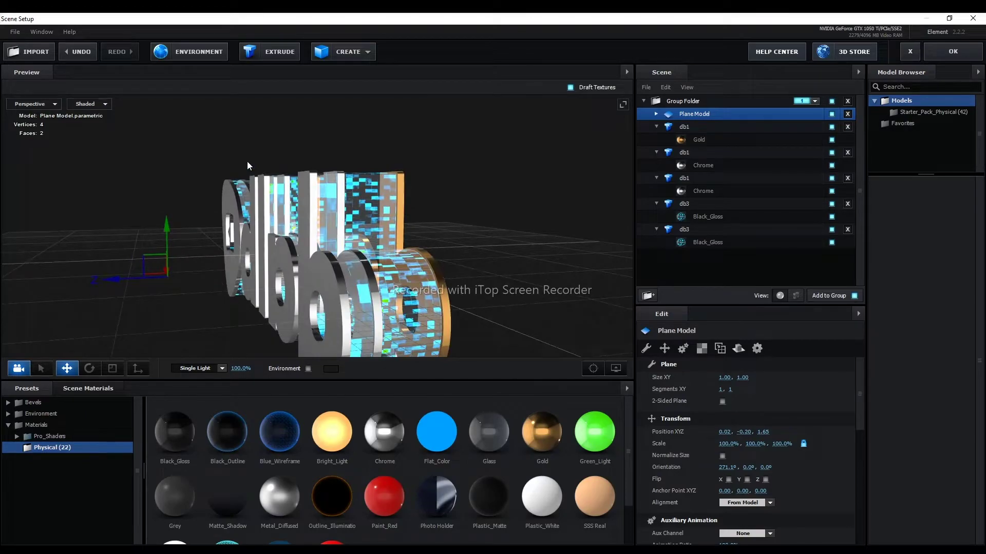
left_click_drag(115, 281, 237, 270)
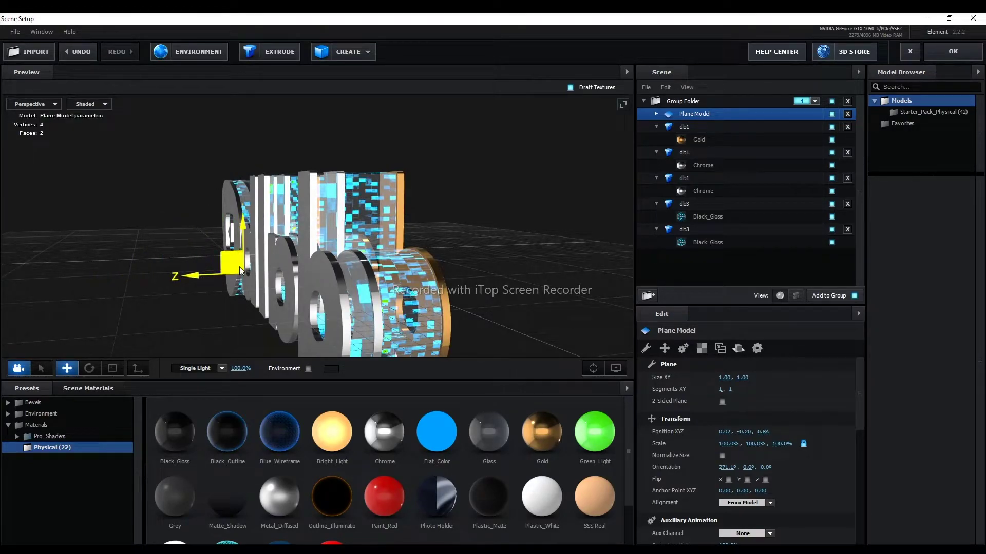
mouse_move(463, 224)
left_mouse_down()
mouse_move(424, 282)
mouse_move(461, 245)
left_mouse_up()
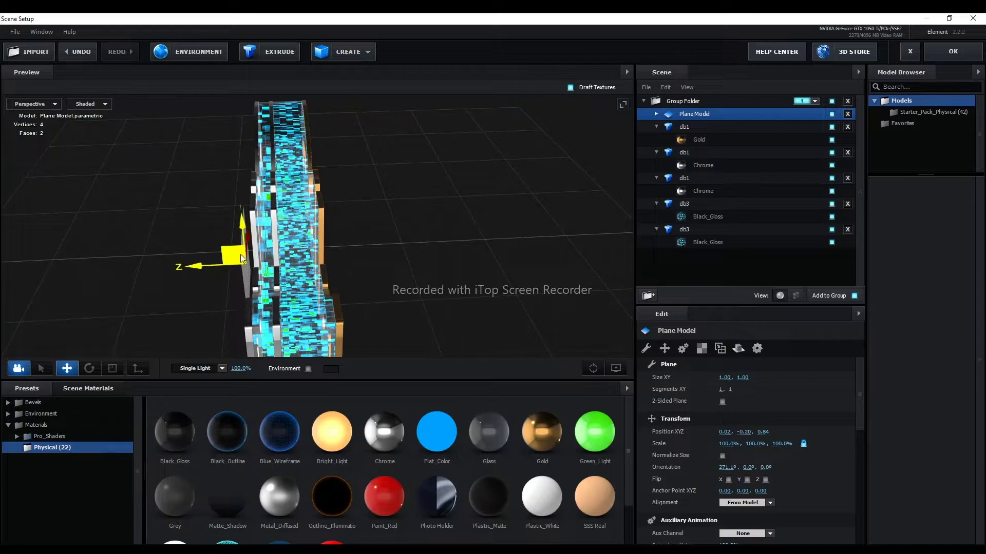
left_click_drag(247, 242, 244, 194)
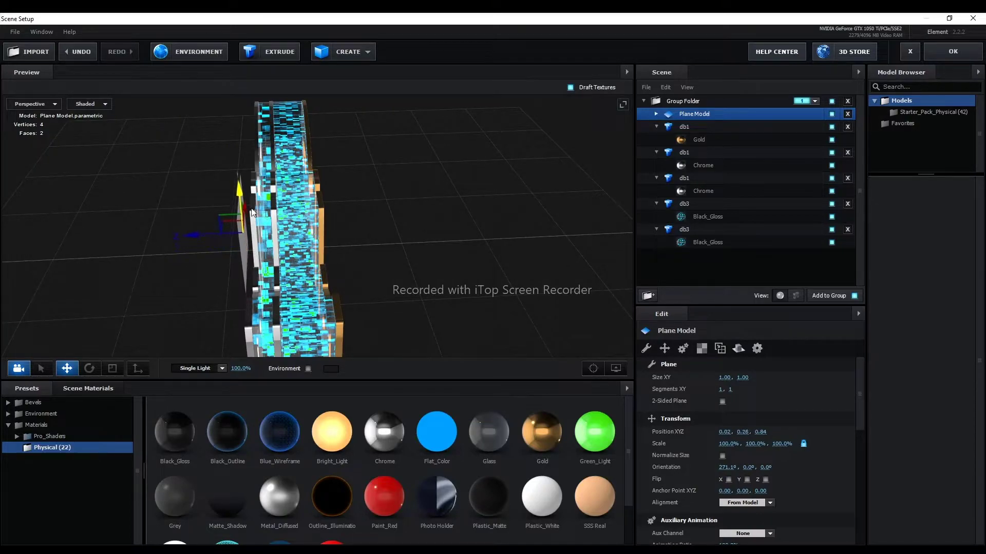
left_click_drag(192, 219, 196, 218)
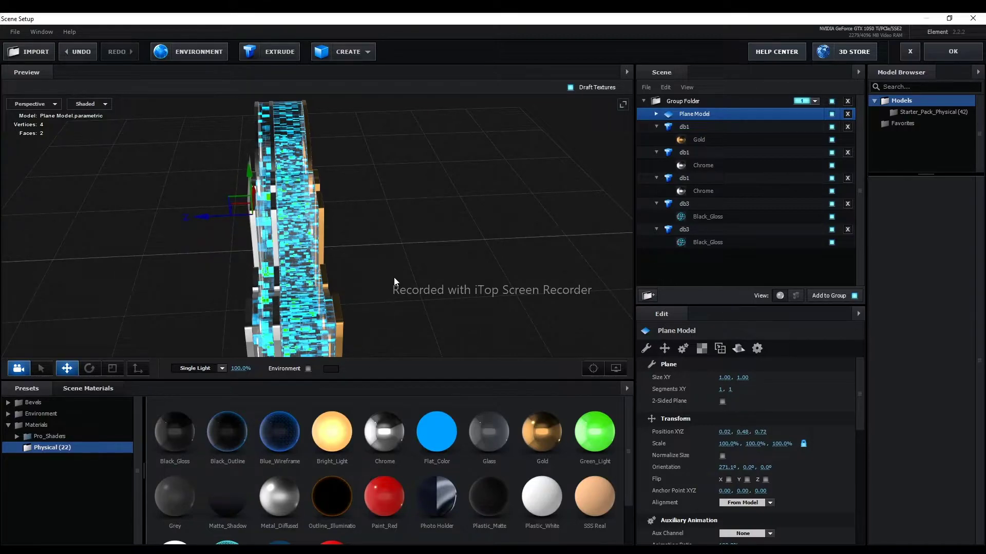
Scale the Plane Model to about 831% wide by 528% tall behind the logo.
mouse_move(395, 237)
left_mouse_down()
mouse_move(376, 202)
mouse_move(312, 207)
left_mouse_up()
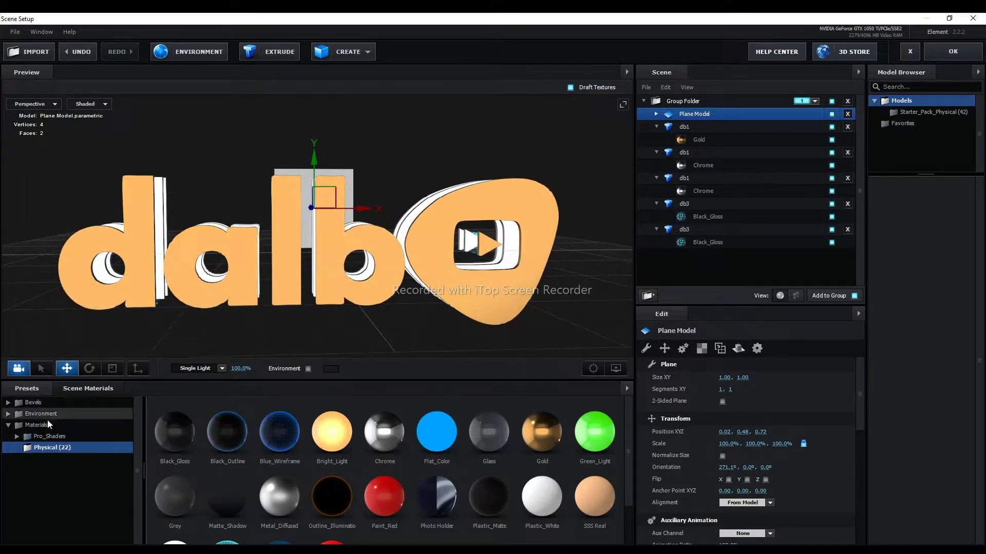
left_click(111, 370)
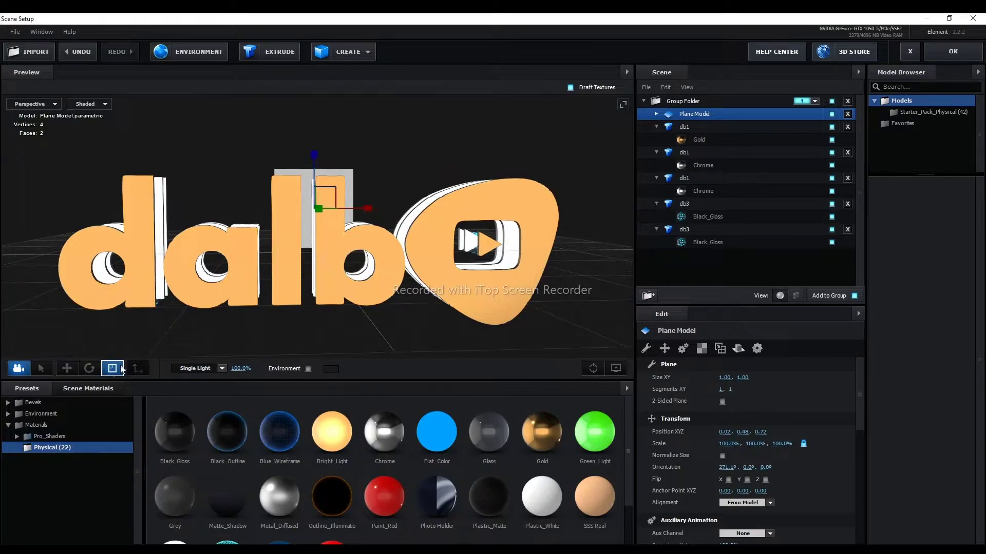
mouse_move(366, 211)
left_mouse_down()
mouse_move(642, 201)
mouse_move(631, 201)
left_mouse_up()
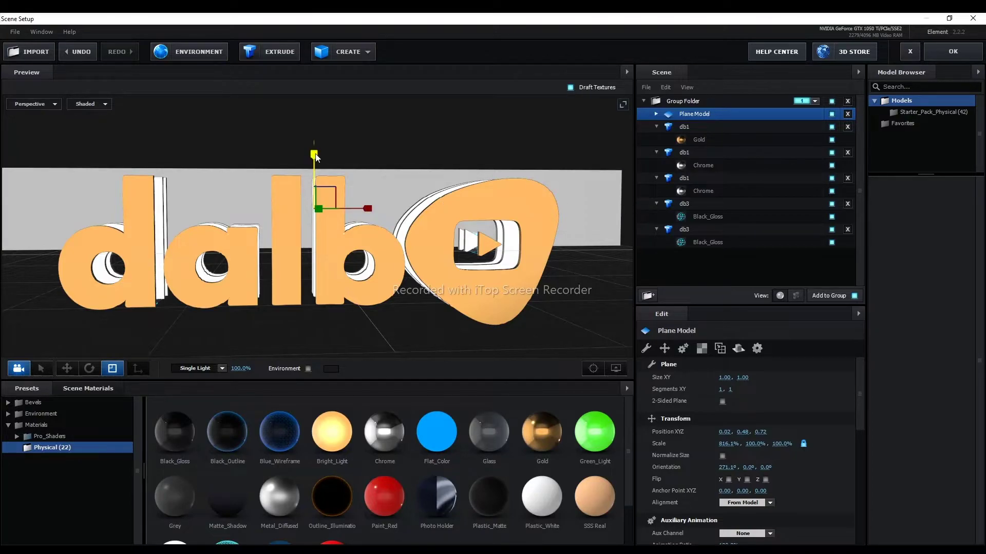
left_click_drag(316, 159, 307, 43)
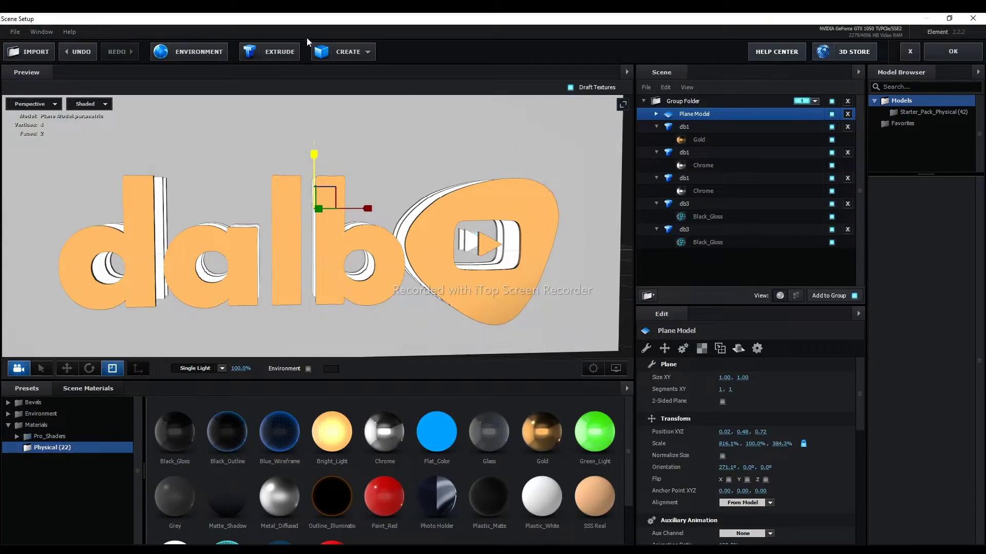
left_click_drag(307, 42, 301, 42)
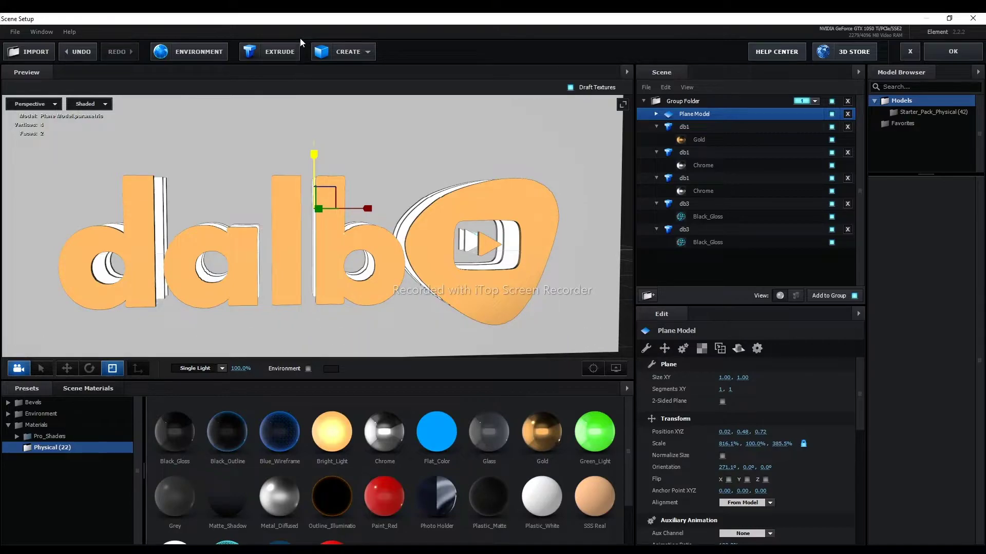
scroll(325, 278, "down", 5)
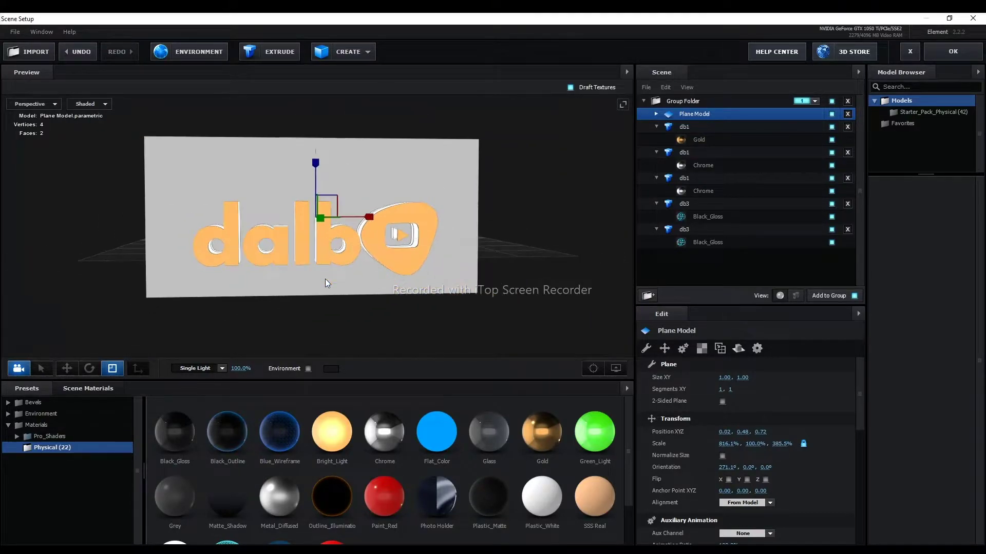
scroll(325, 282, "down", 2)
mouse_move(315, 165)
left_mouse_down()
mouse_move(355, 187)
mouse_move(372, 216)
left_mouse_up()
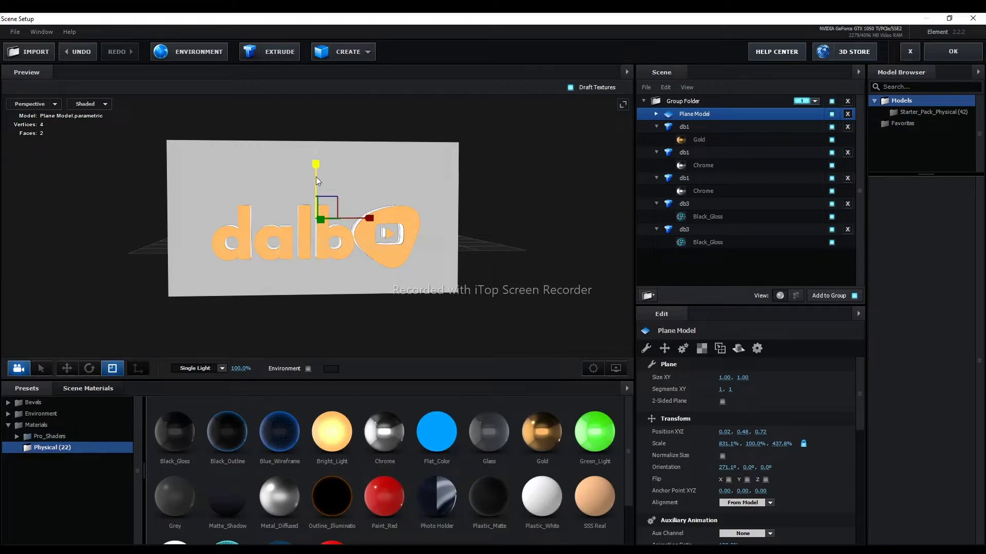
left_click_drag(317, 166, 318, 152)
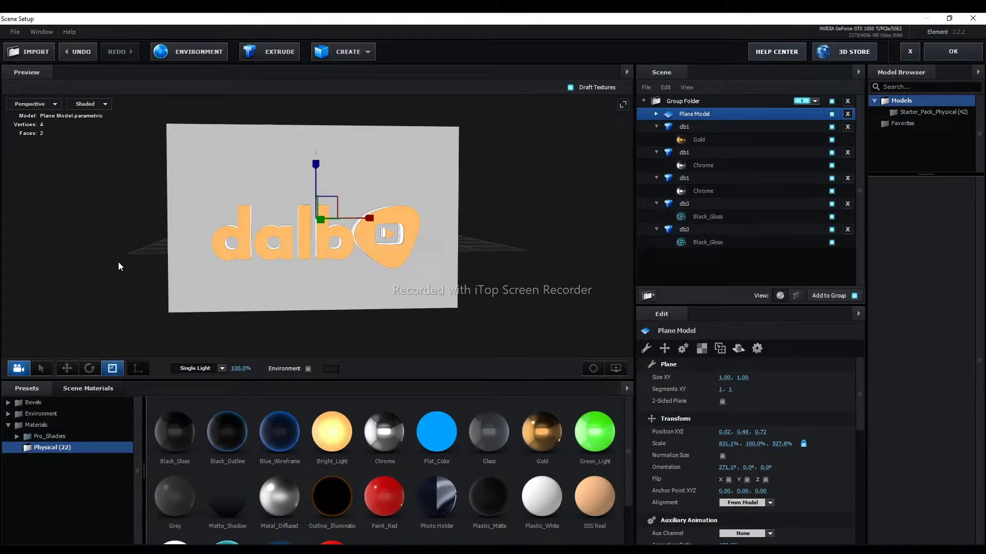
Return to the Move tool and orbit to a straight front view of the plane.
left_click(67, 370)
mouse_move(106, 265)
left_mouse_down()
mouse_move(160, 305)
mouse_move(190, 281)
mouse_move(99, 286)
mouse_move(116, 183)
mouse_move(35, 267)
mouse_move(119, 174)
mouse_move(109, 251)
left_mouse_up()
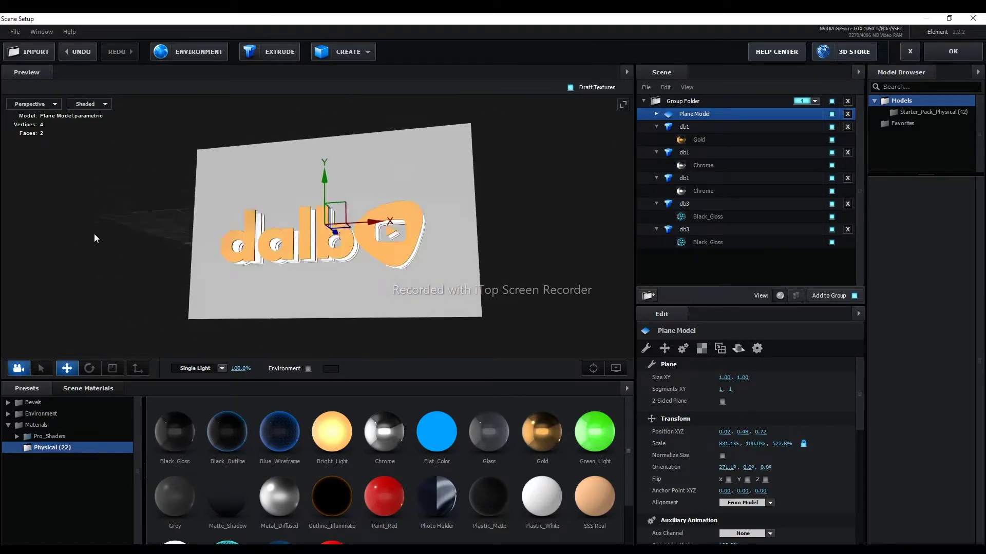
left_click_drag(109, 250, 109, 243)
scroll(301, 275, "up", 3)
scroll(301, 275, "up", 2)
scroll(301, 275, "up", 2)
scroll(301, 275, "down", 1)
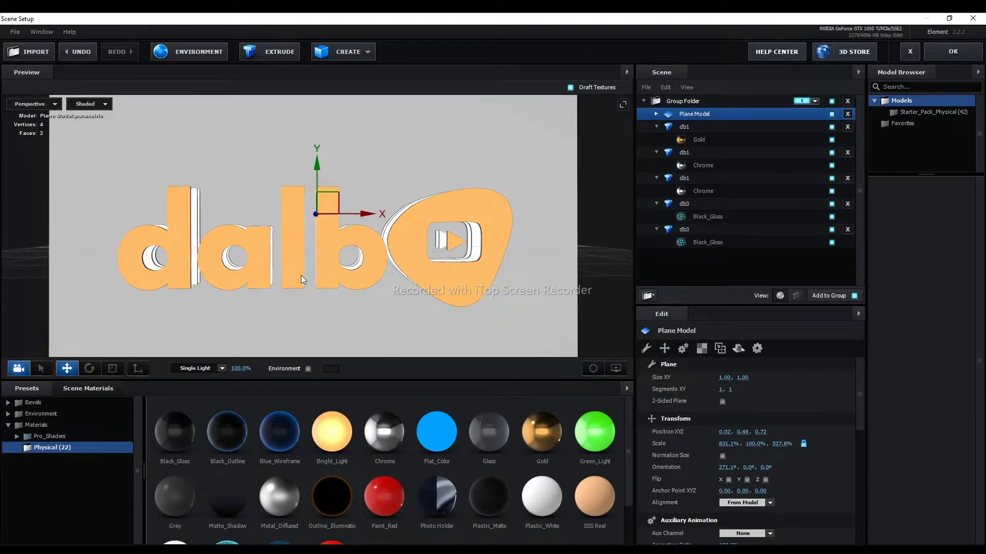
scroll(301, 276, "down", 1)
scroll(301, 275, "down", 1)
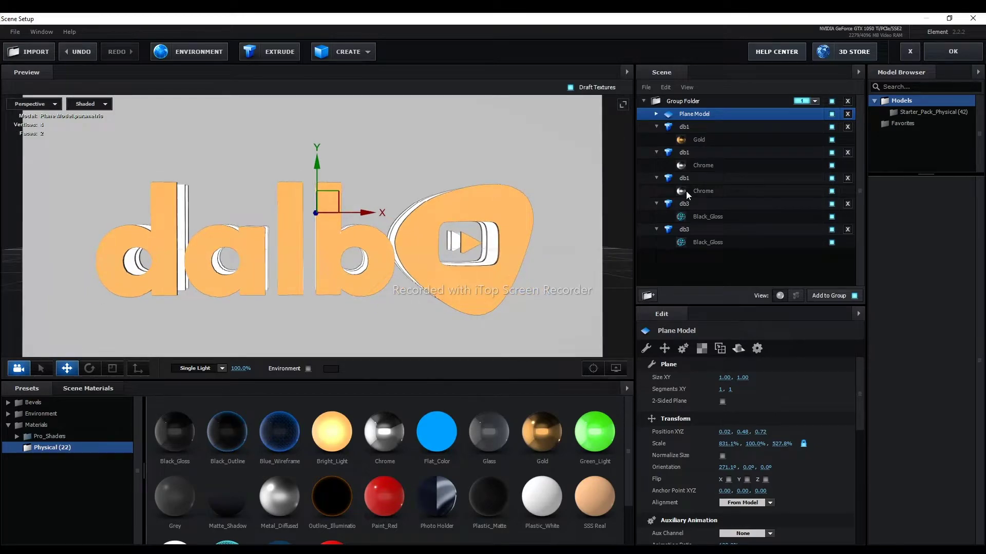
Apply the backdrop so Comp 2 renders dalbo on grey, then reopen Scene Setup.
left_click(950, 54)
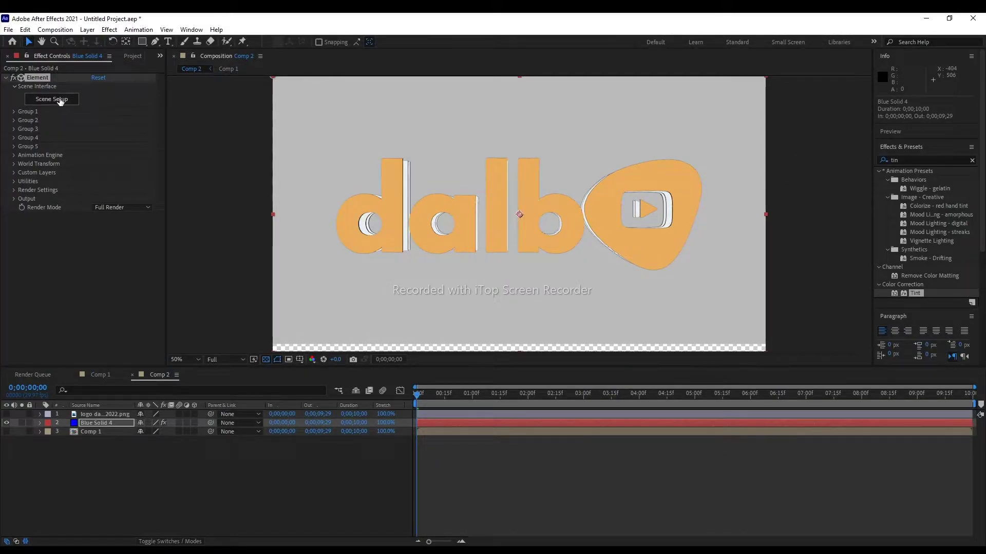
left_click(60, 101)
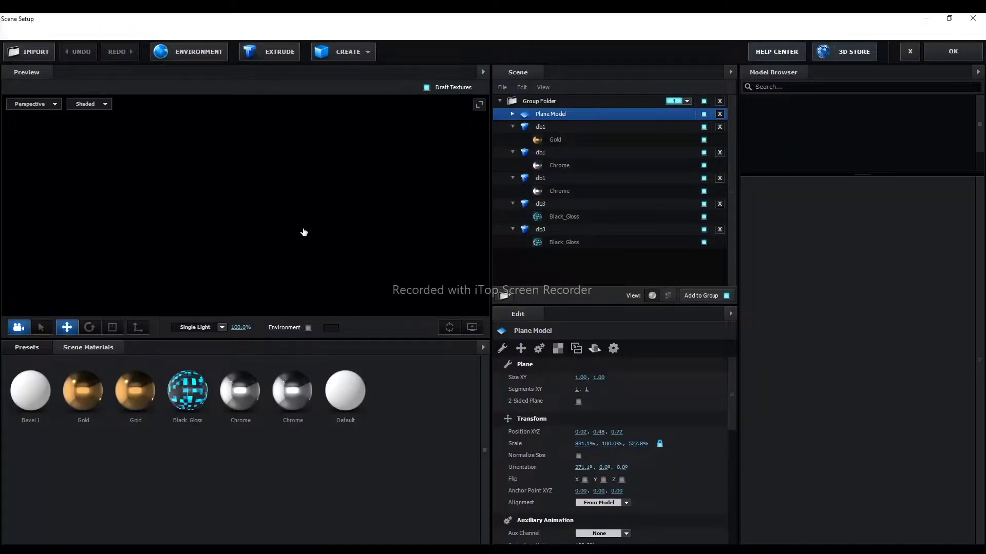
Enlarge the backdrop plane to 879.7% by 638.3% and enable Normalize Size.
scroll(347, 300, "down", 5)
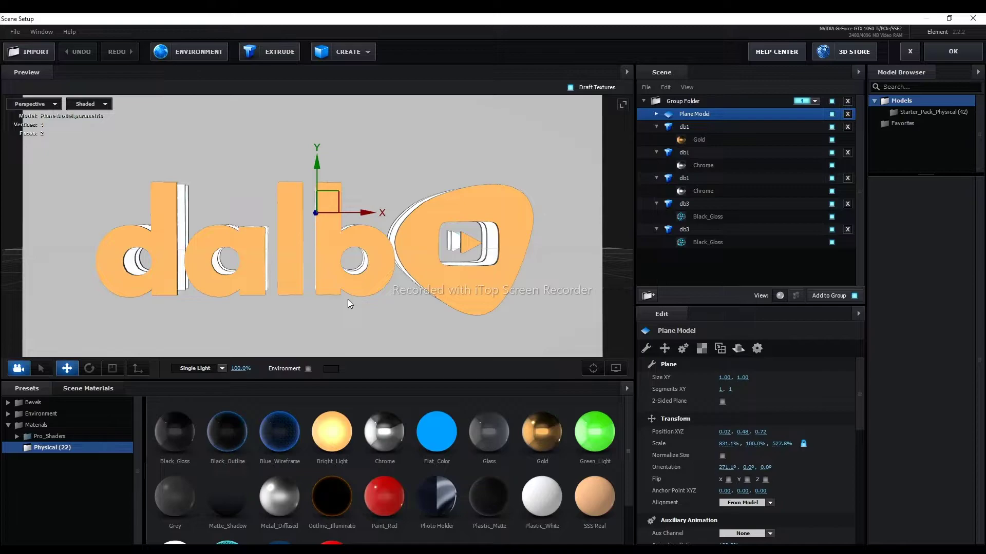
left_click(113, 368)
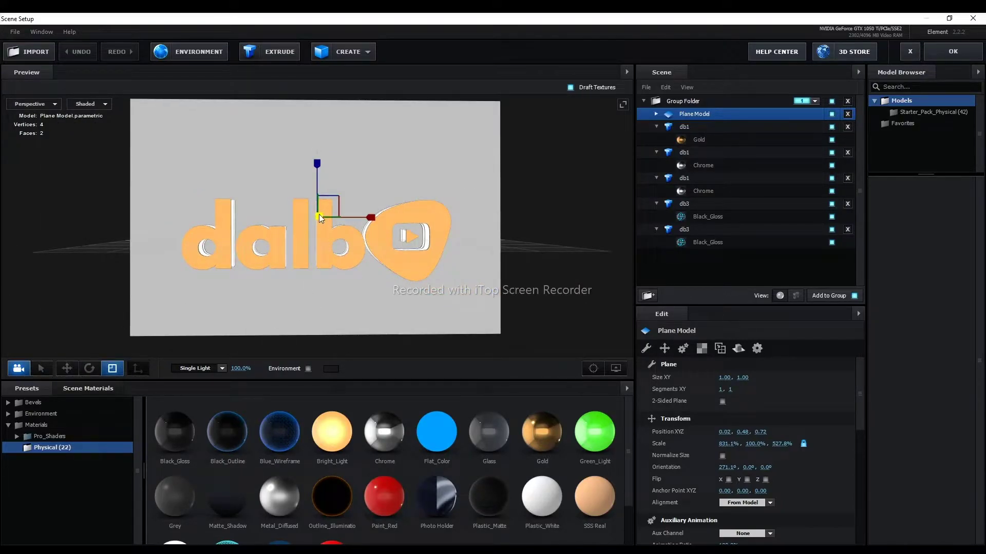
left_click_drag(317, 165, 317, 158)
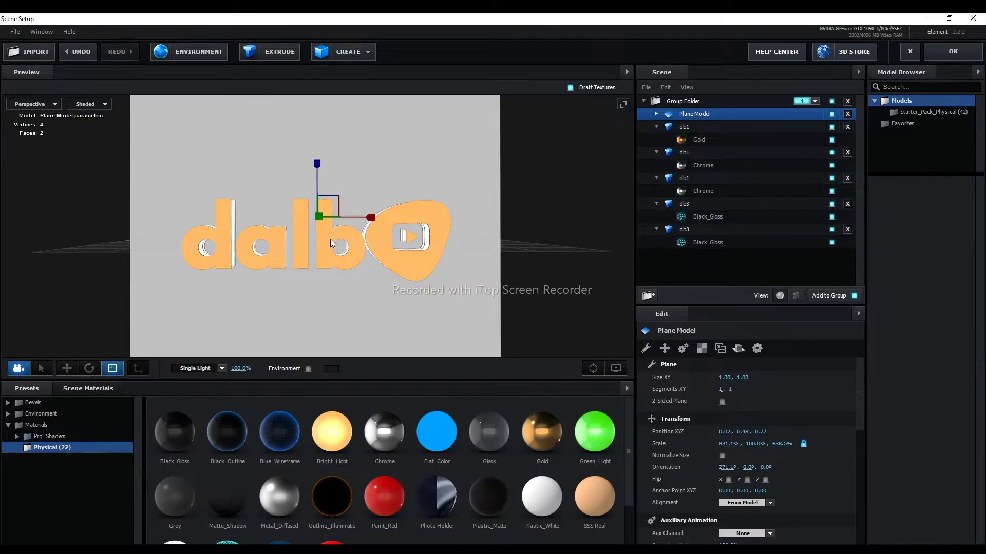
left_click_drag(373, 217, 384, 211)
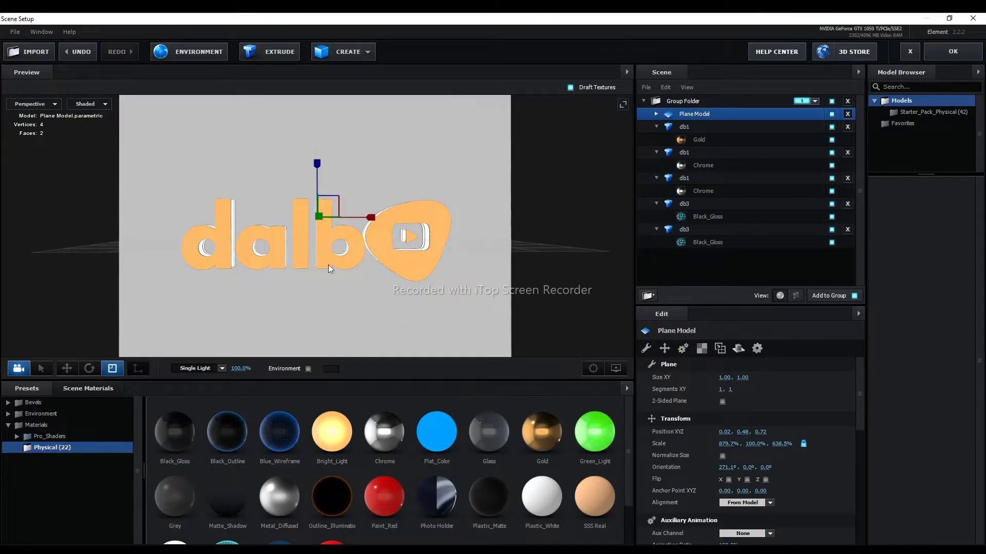
left_click(67, 368)
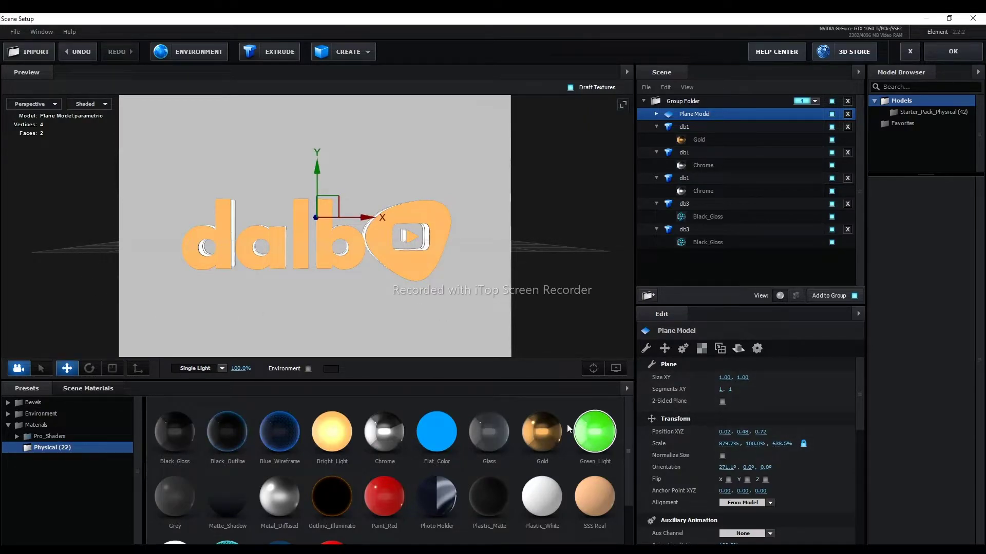
left_click(722, 455)
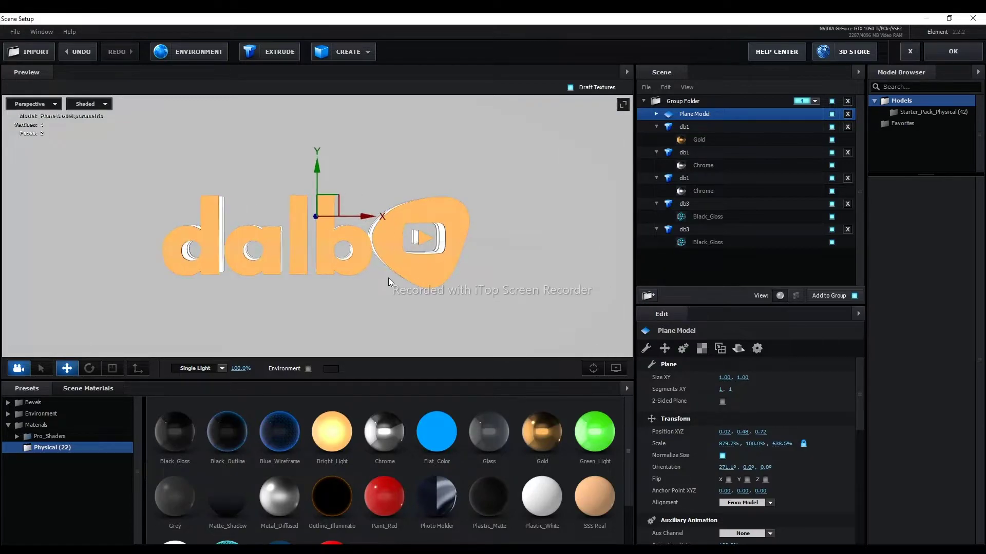
mouse_move(248, 202)
left_mouse_down()
mouse_move(238, 155)
mouse_move(224, 151)
left_mouse_up()
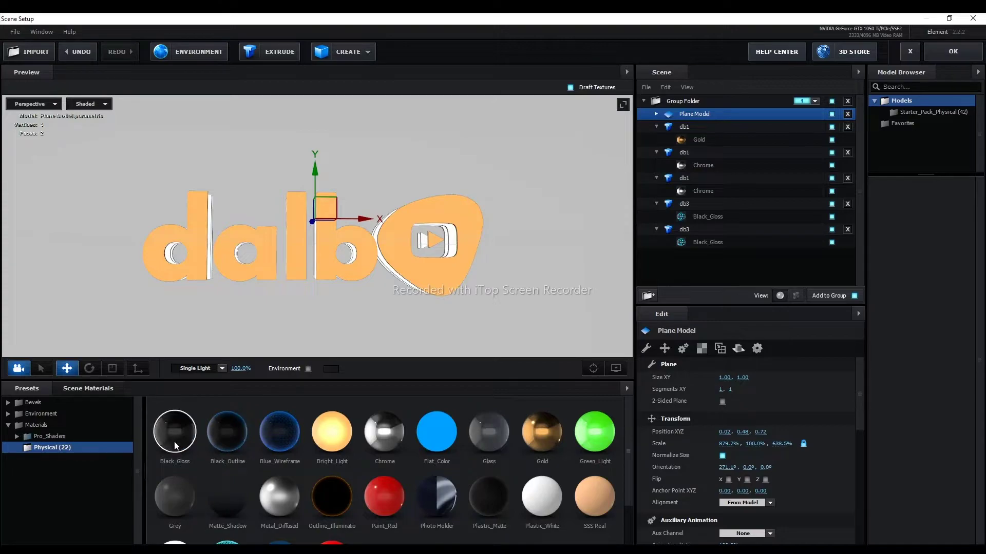
Apply the Black_Gloss material preset to the backdrop plane.
left_click_drag(174, 434, 82, 298)
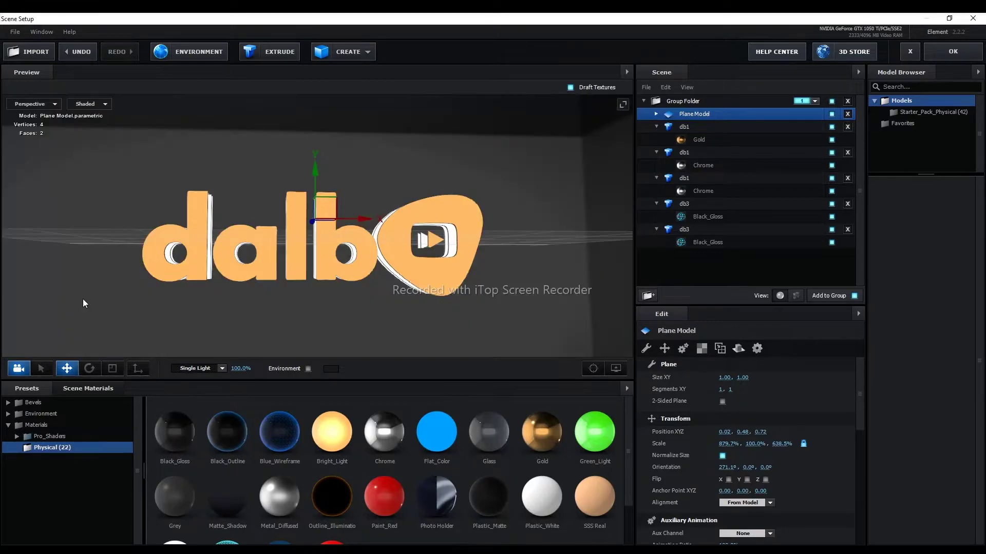
scroll(401, 262, "down", 2)
scroll(401, 262, "down", 4)
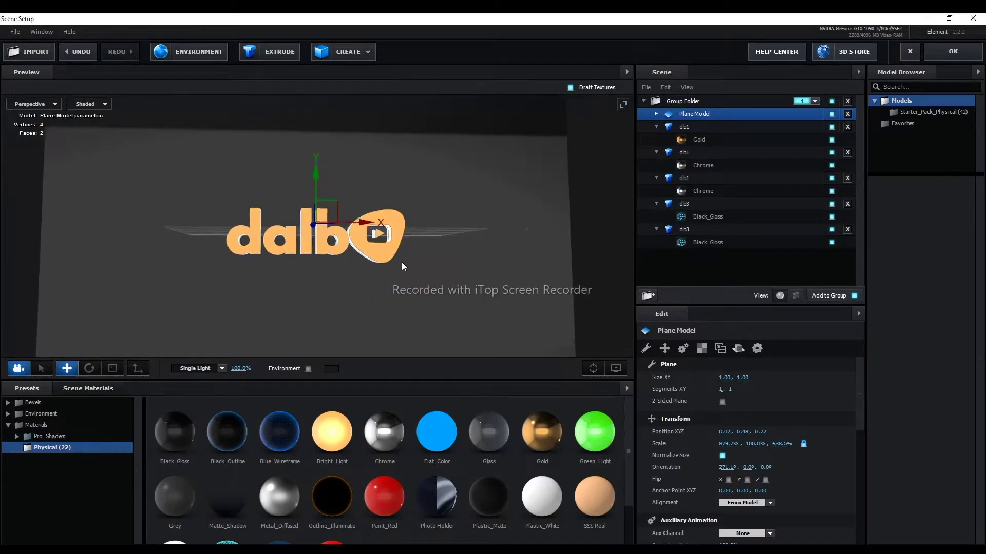
scroll(401, 264, "up", 1)
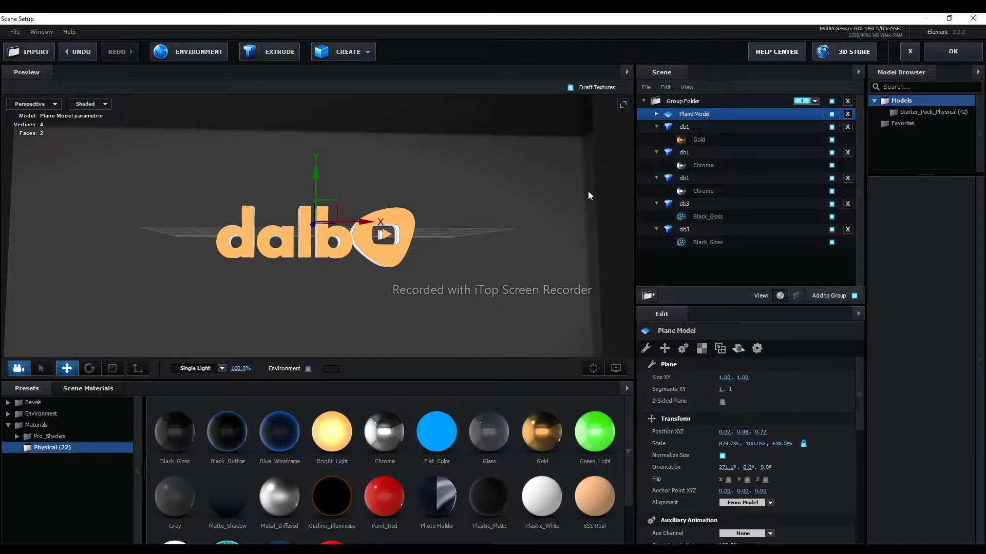
Show the plane's Black_Gloss Illumination settings, intensity 0.0%, and select the Plane Model.
left_click(656, 114)
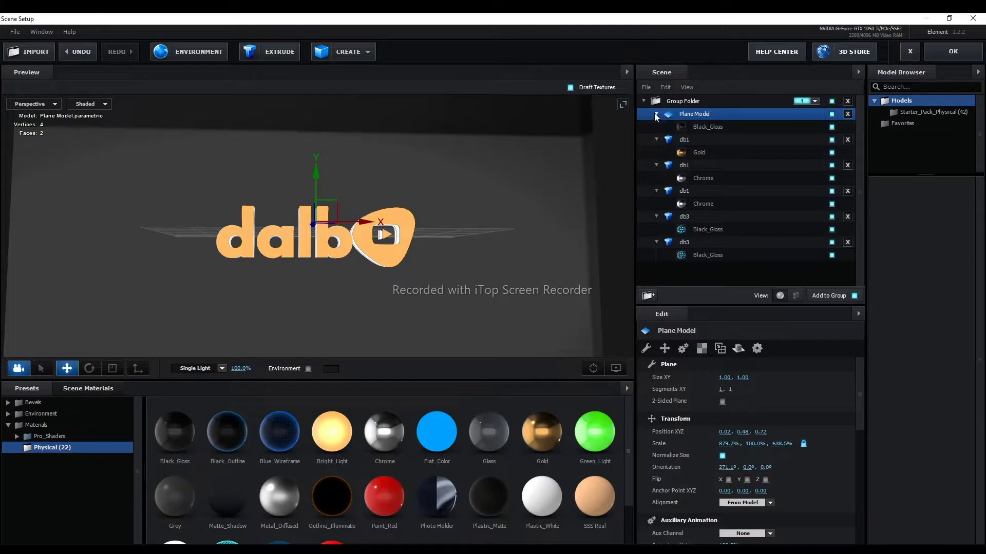
left_click(696, 126)
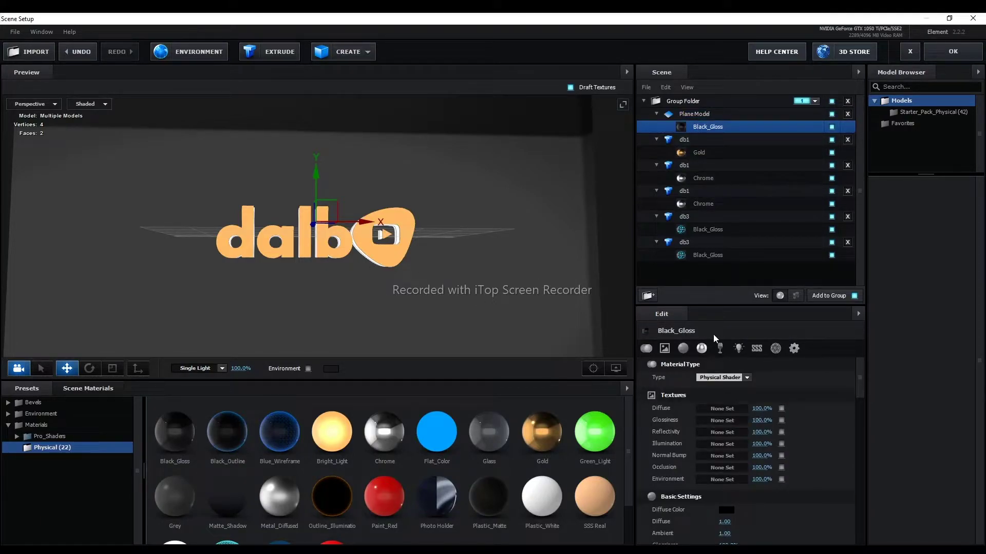
left_click(740, 351)
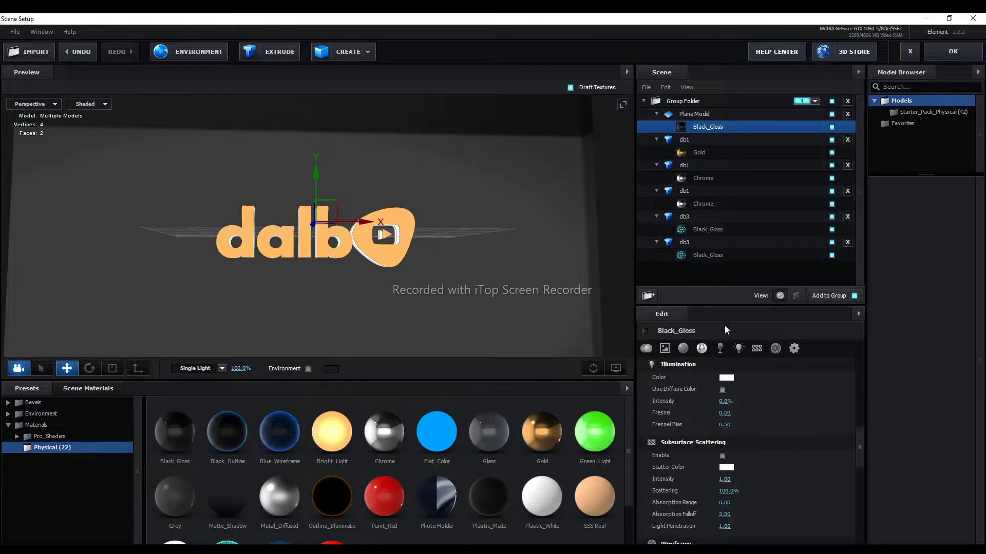
scroll(474, 272, "down", 5)
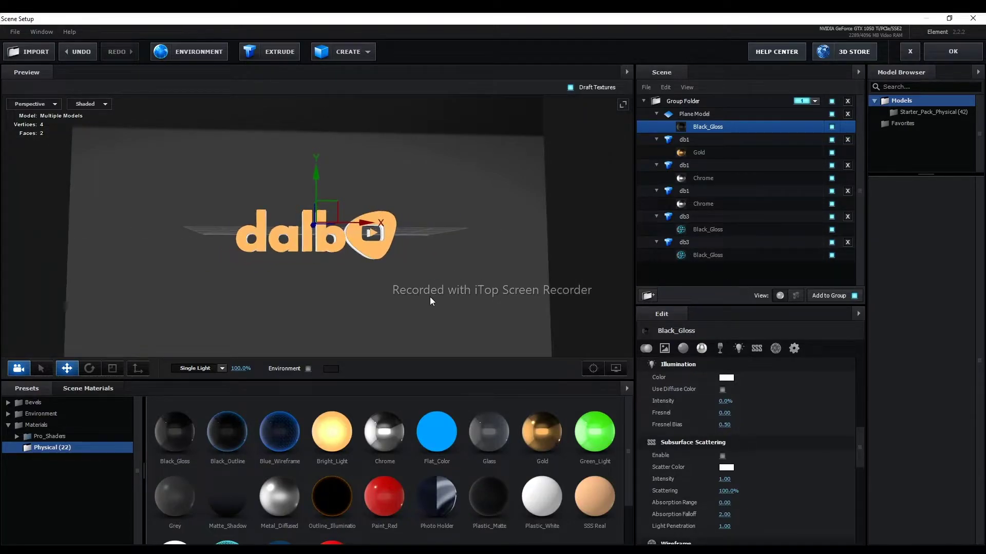
scroll(431, 300, "down", 2)
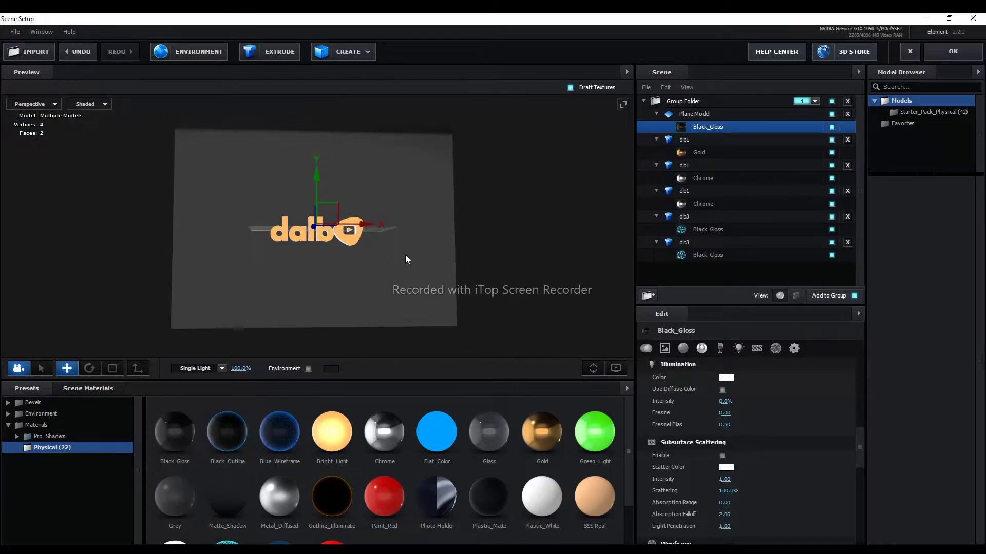
scroll(405, 259, "up", 1)
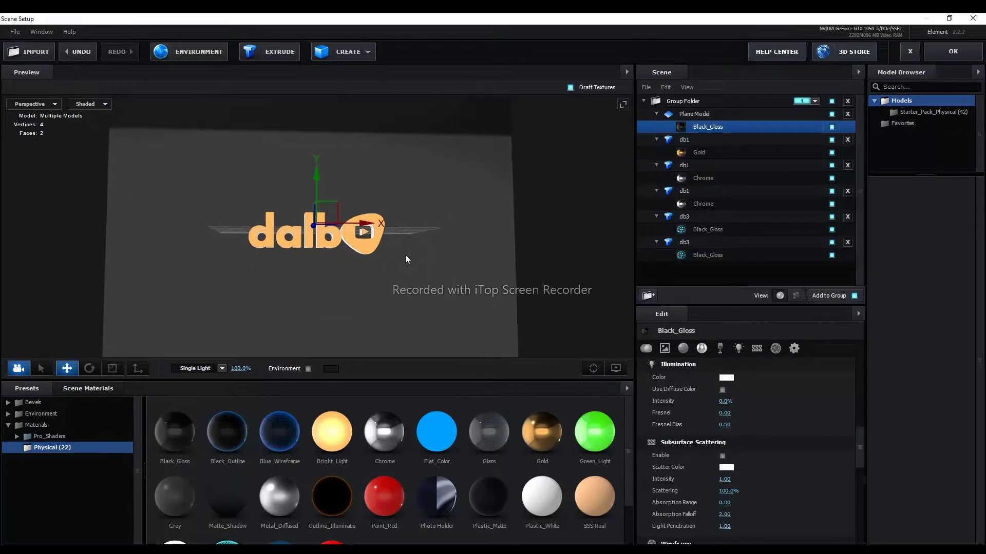
scroll(406, 255, "down", 2)
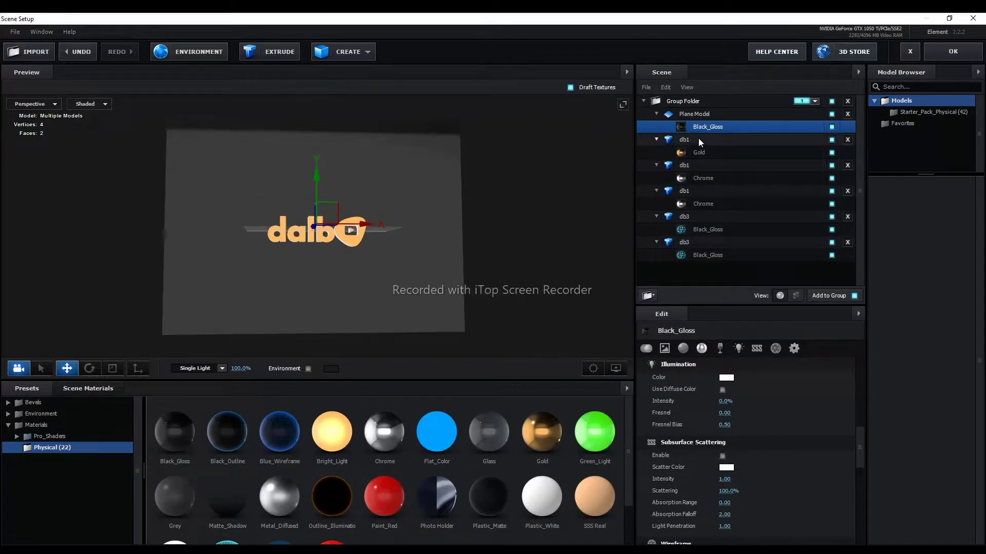
left_click(695, 115)
Set the Plane Model's reflect mode to Mirror Surface.
right_click(695, 115)
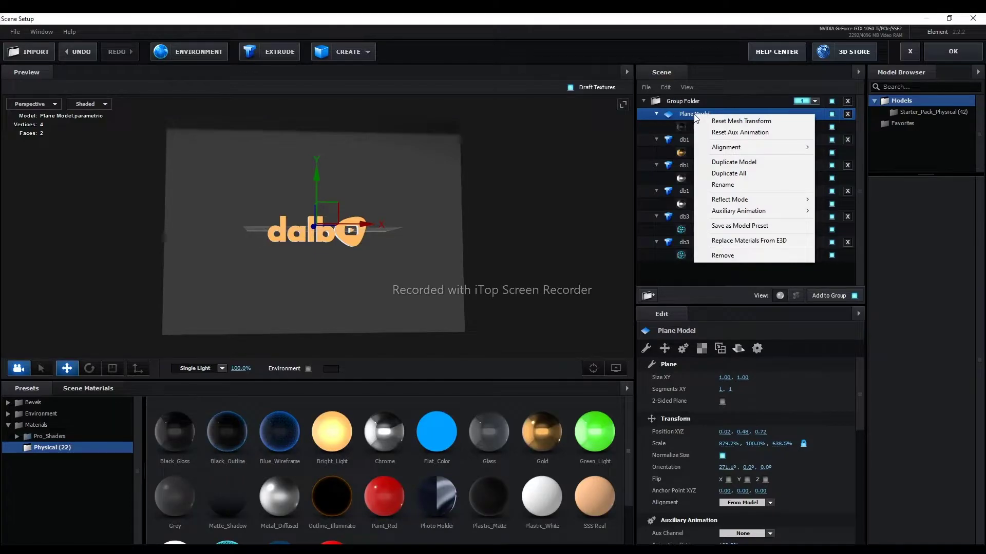
mouse_move(739, 203)
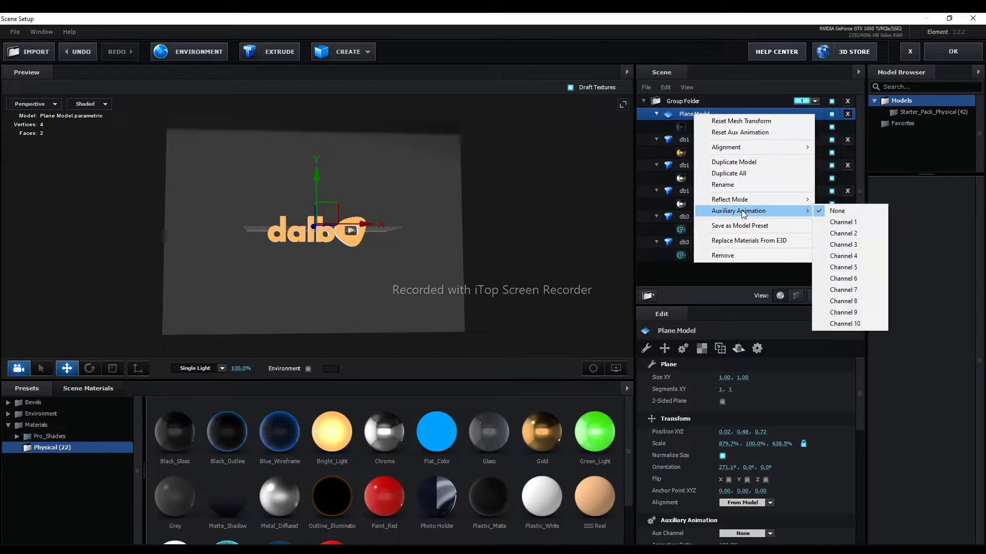
mouse_move(801, 199)
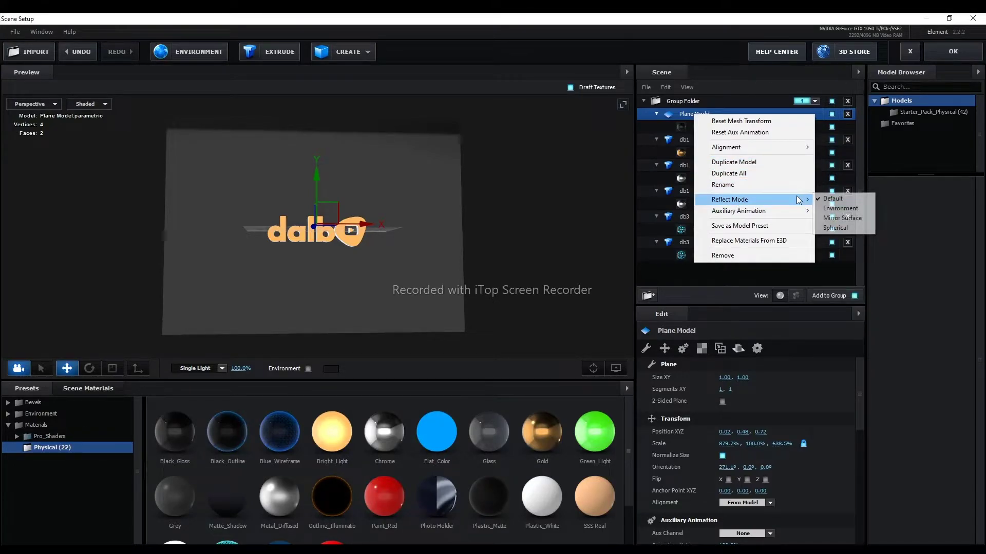
left_click(841, 230)
right_click(696, 115)
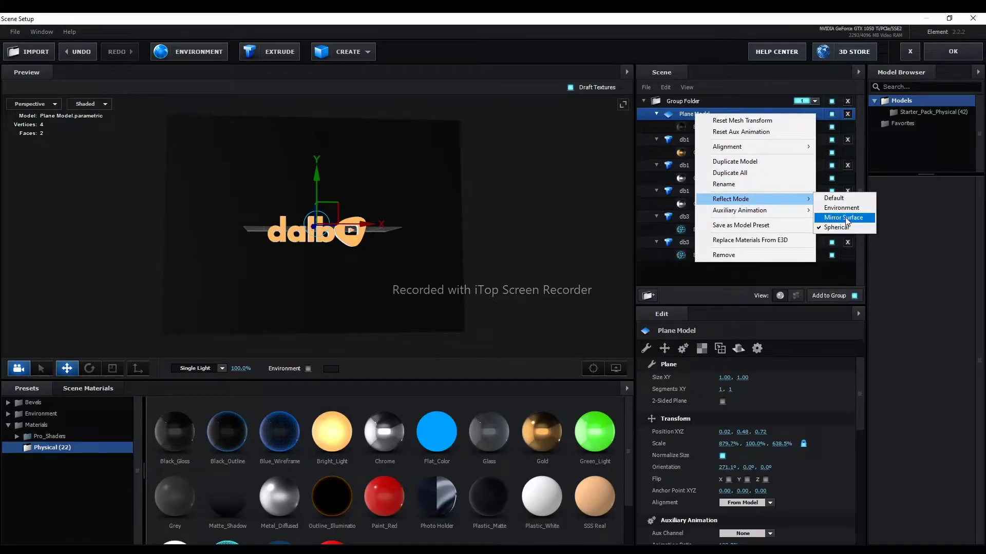
left_click(845, 217)
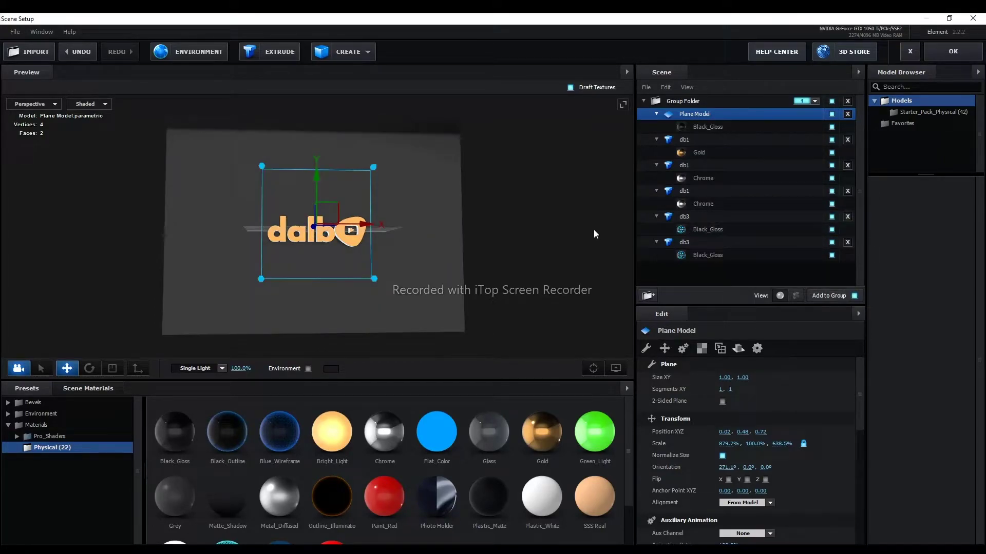
scroll(387, 226, "up", 5)
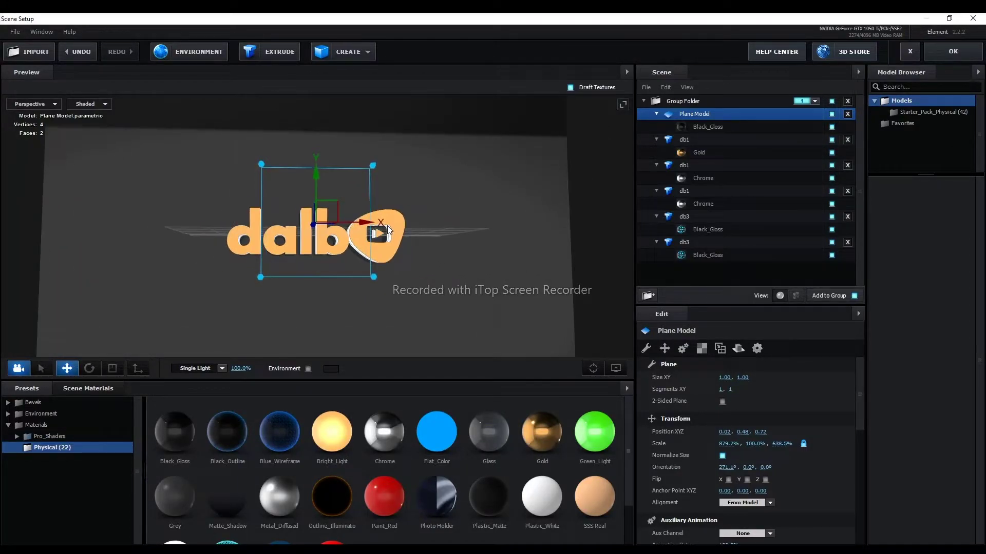
Orbit and zoom the preview to check the logo's reflection in the plane.
mouse_move(421, 201)
left_mouse_down()
mouse_move(423, 183)
mouse_move(454, 189)
mouse_move(501, 178)
mouse_move(483, 210)
mouse_move(435, 186)
left_mouse_up()
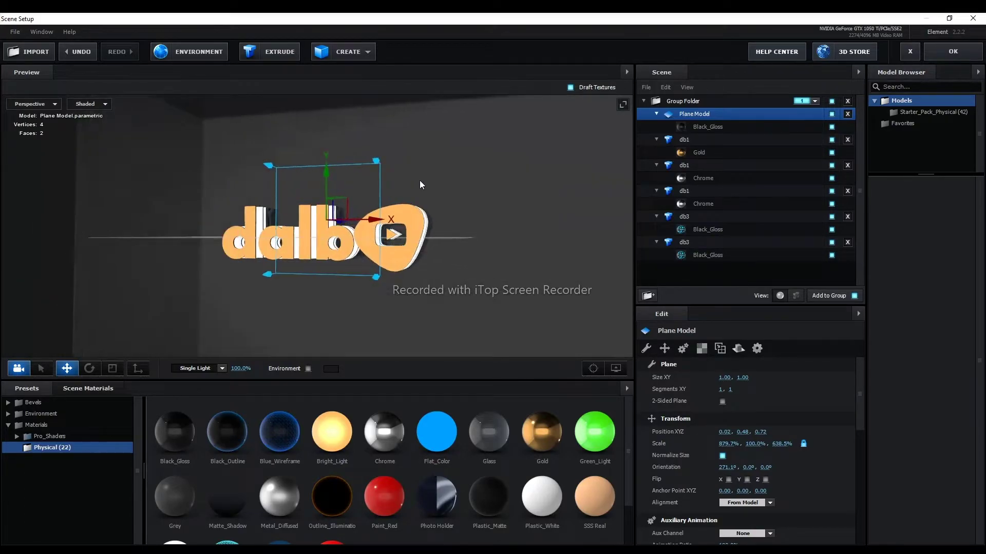
scroll(425, 204, "up", 3)
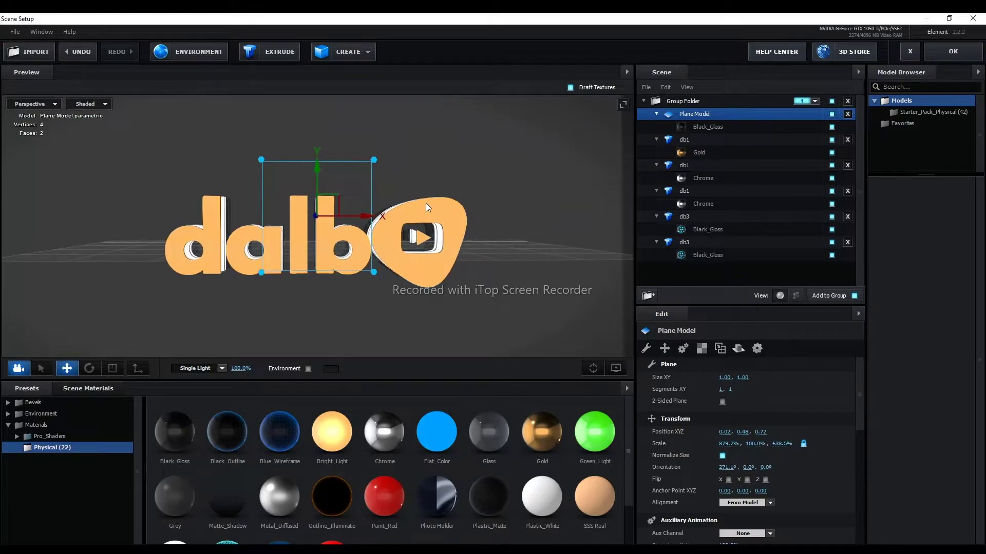
scroll(425, 203, "up", 4)
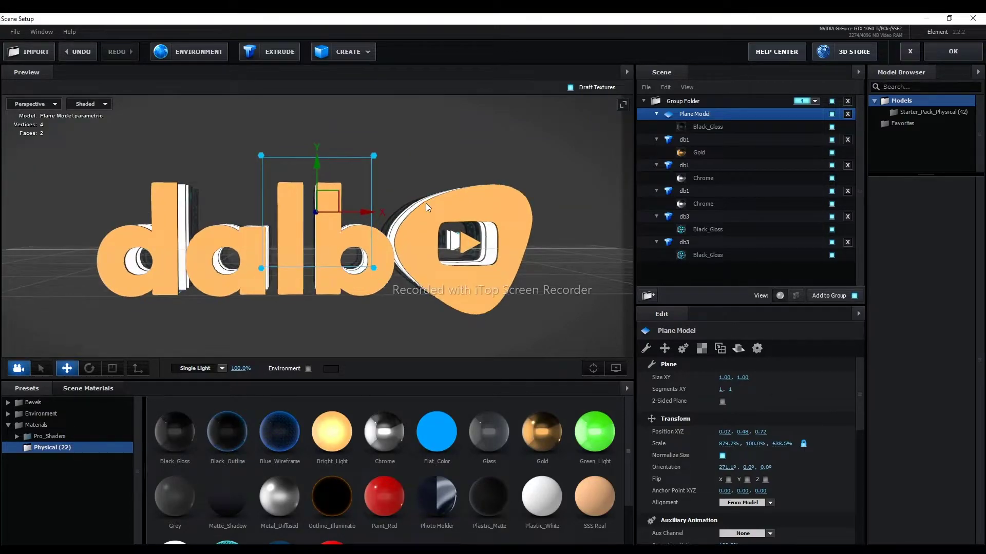
scroll(426, 202, "down", 2)
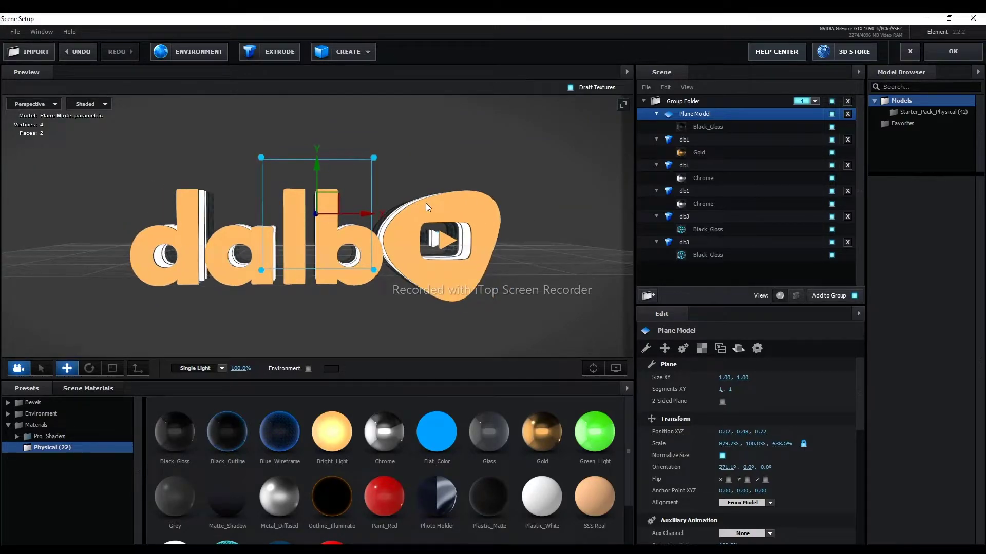
left_click(708, 127)
Set the Black_Gloss refraction intensity to 100% and reflectivity to 3%.
scroll(754, 439, "up", 3)
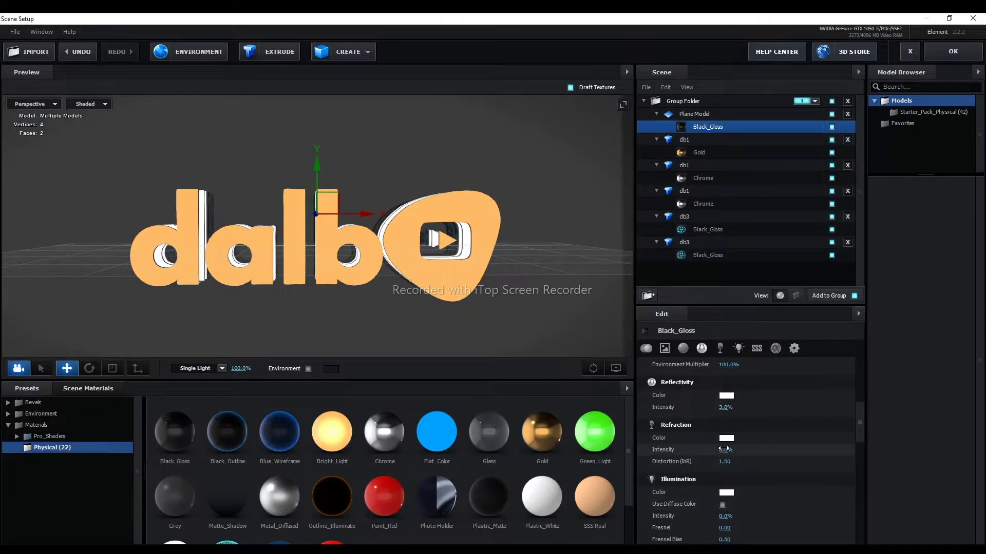
left_click_drag(724, 449, 842, 449)
scroll(771, 441, "up", 2)
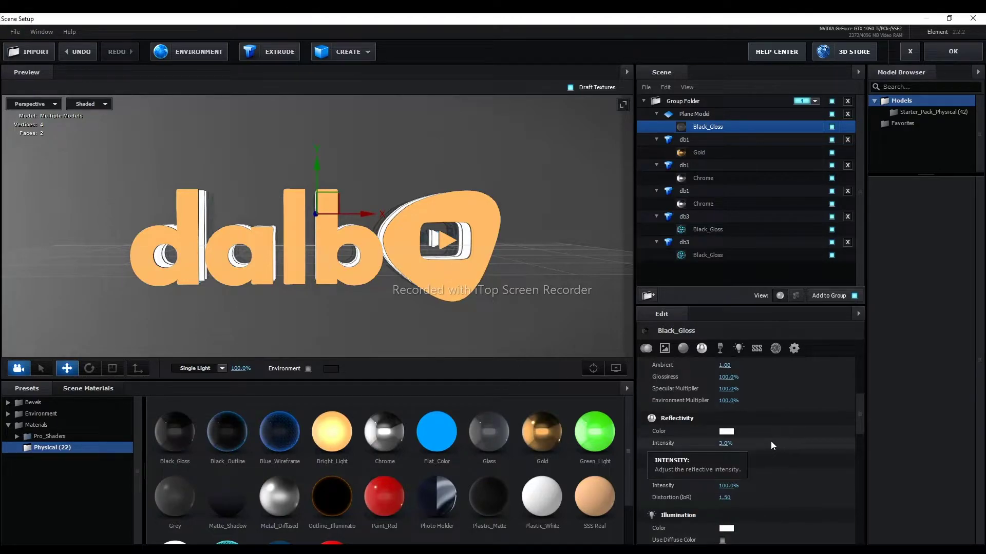
left_click_drag(723, 444, 750, 443)
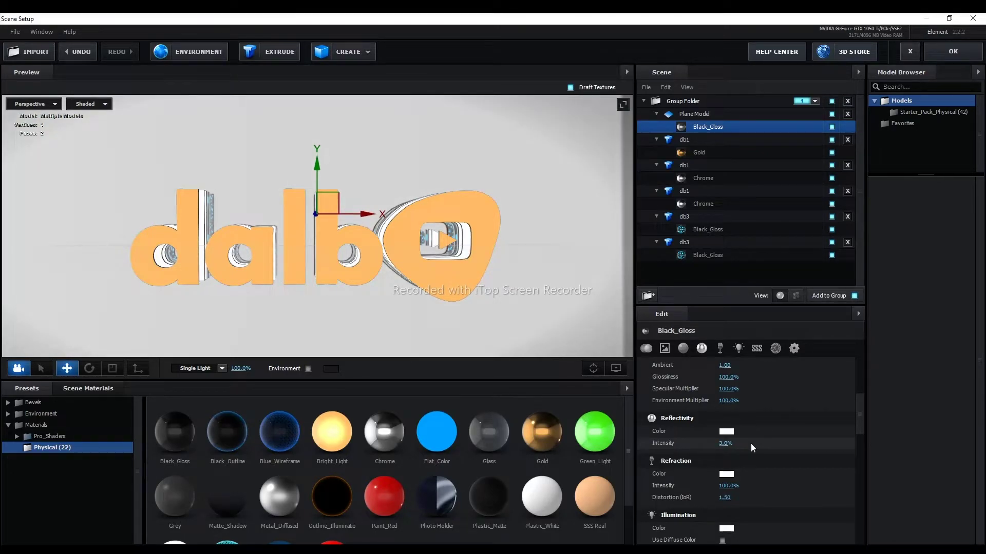
left_click_drag(750, 443, 719, 443)
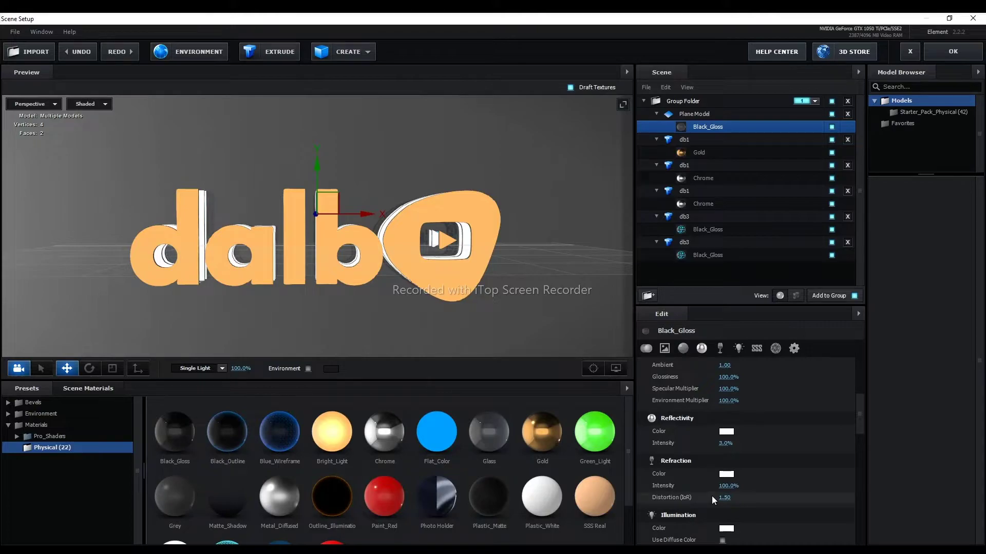
left_click(724, 486)
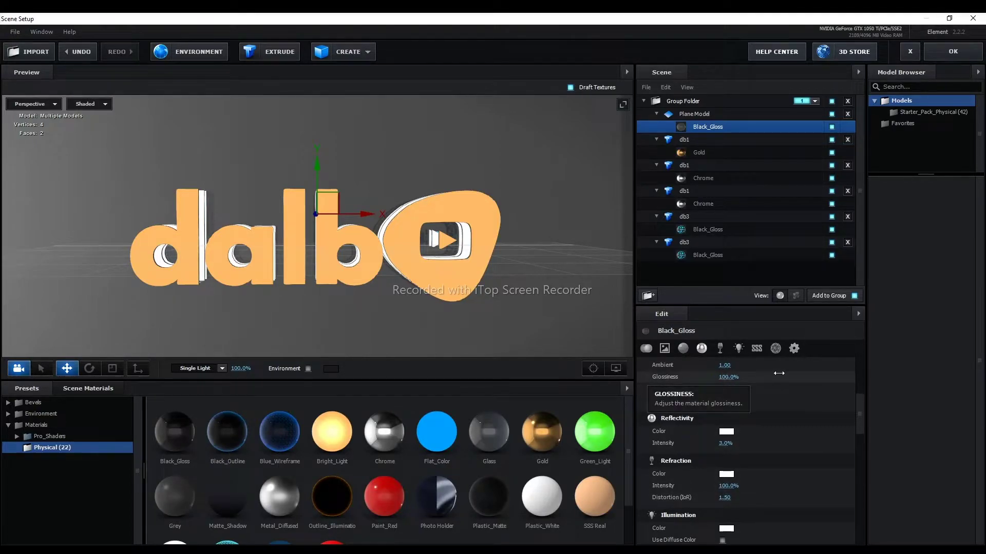
Set the Black_Gloss material's glossiness to about 60%.
left_click_drag(778, 373, 735, 381)
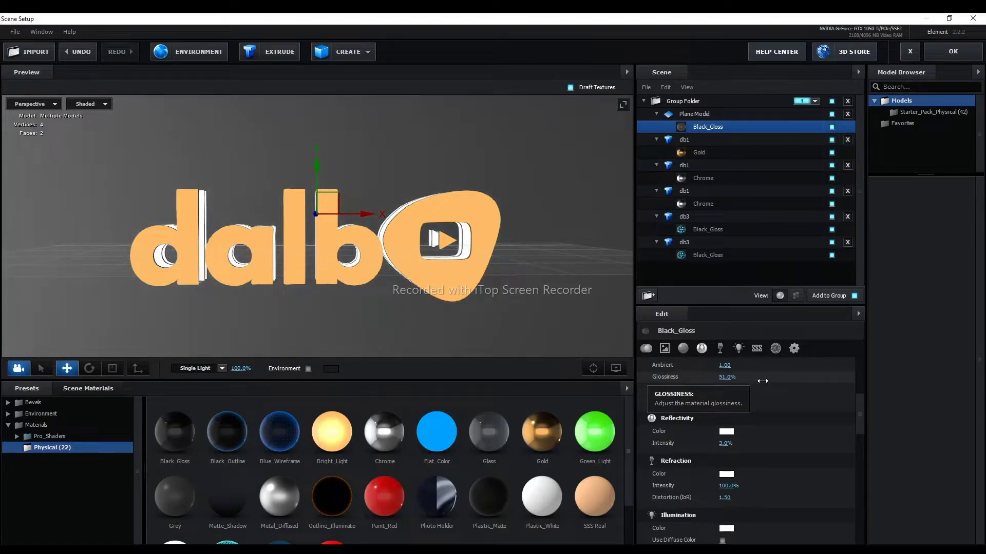
left_click_drag(721, 378, 707, 381)
left_click_drag(706, 381, 713, 380)
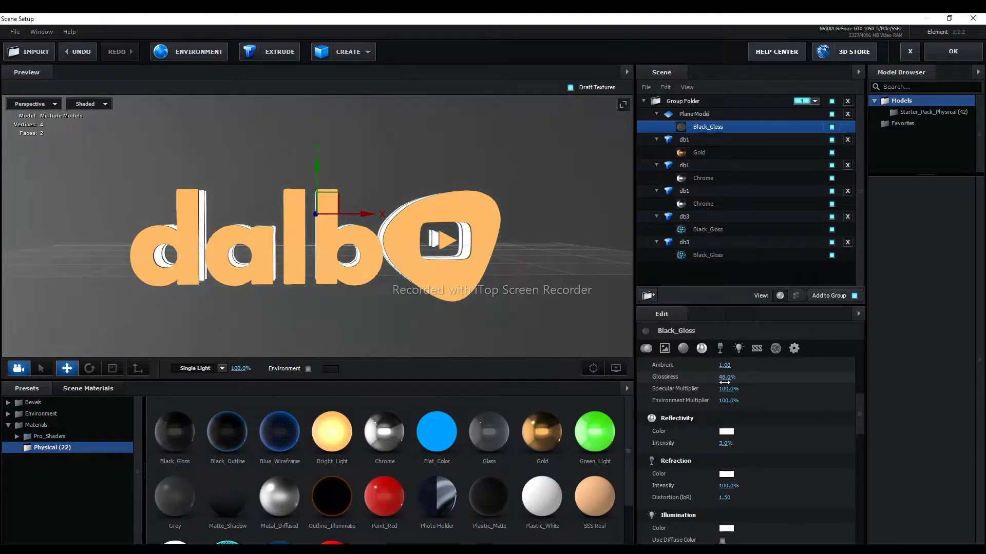
left_click_drag(729, 382, 731, 382)
scroll(413, 310, "down", 5)
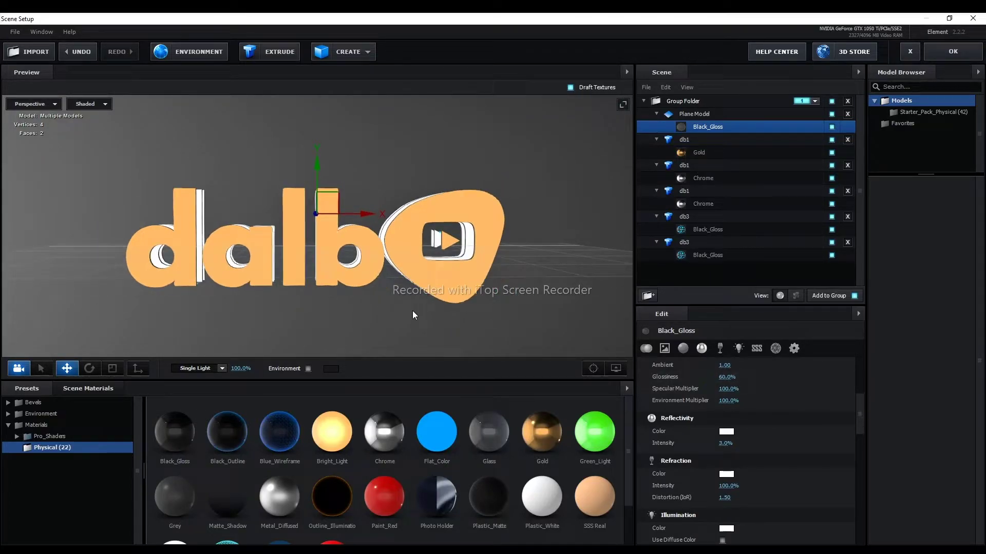
scroll(415, 315, "up", 1)
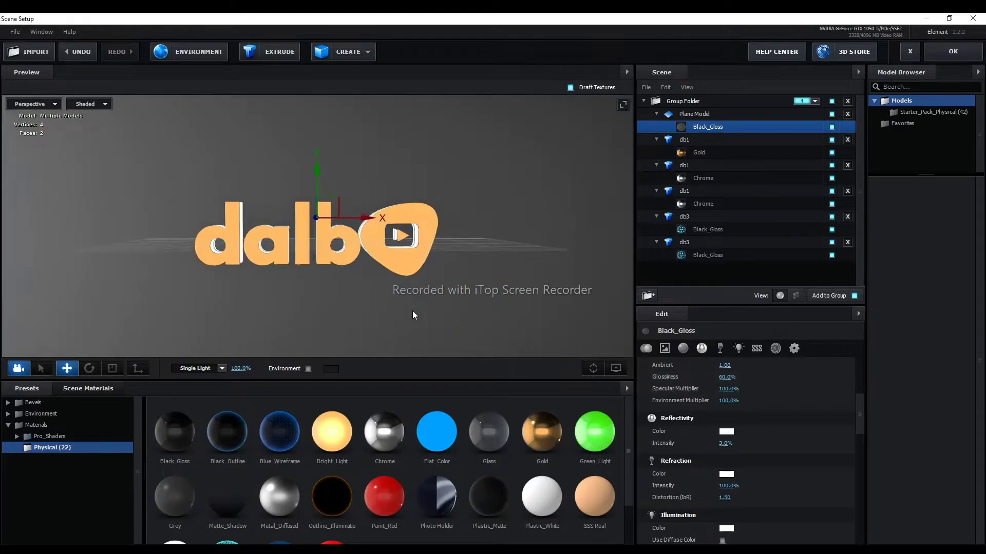
scroll(415, 315, "up", 2)
Enable Matte Shadow and Matte Reflection on the plane's Black_Gloss material.
left_click_drag(352, 193, 348, 171)
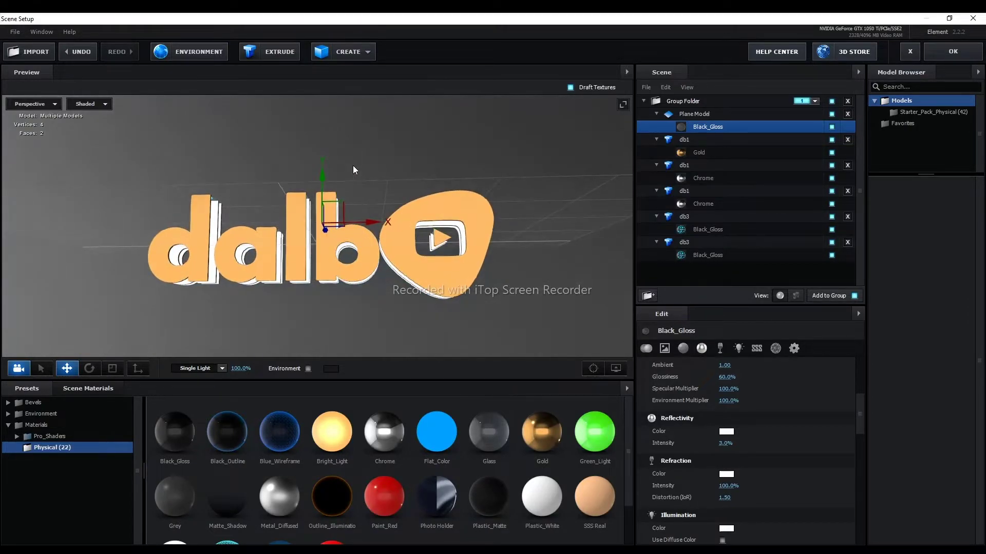
scroll(711, 412, "down", 3)
scroll(710, 412, "down", 3)
scroll(710, 412, "down", 2)
scroll(710, 412, "down", 3)
scroll(710, 412, "down", 2)
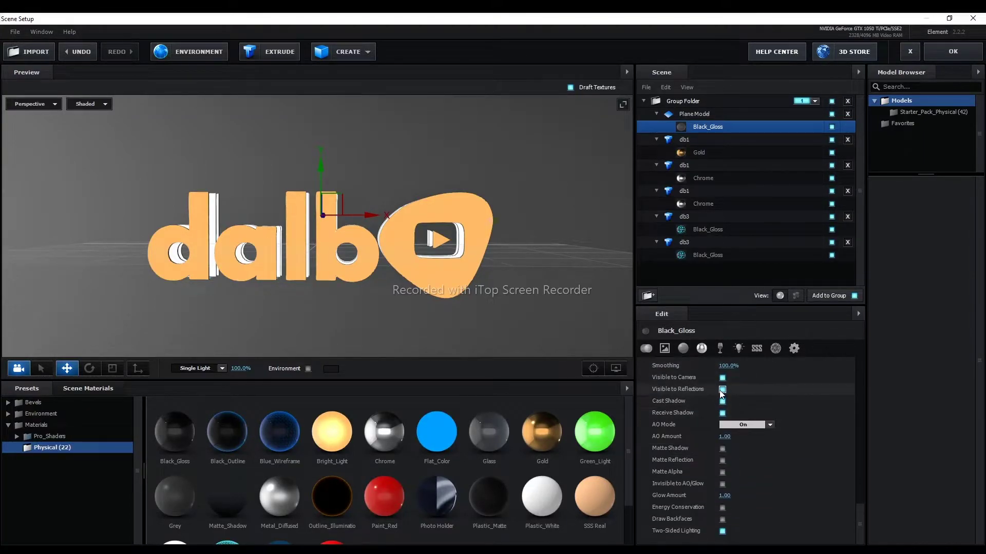
scroll(755, 394, "up", 3)
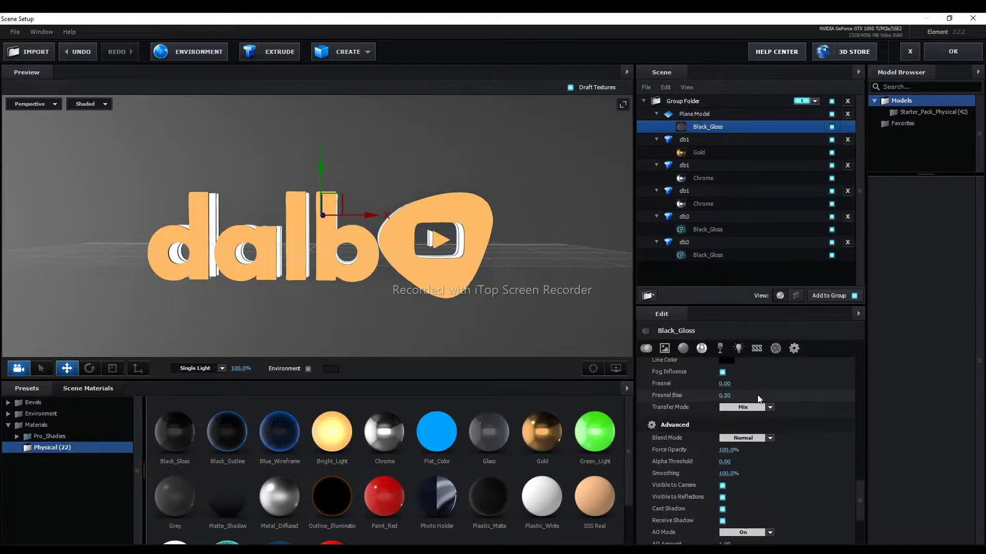
scroll(756, 395, "down", 1)
scroll(752, 396, "down", 2)
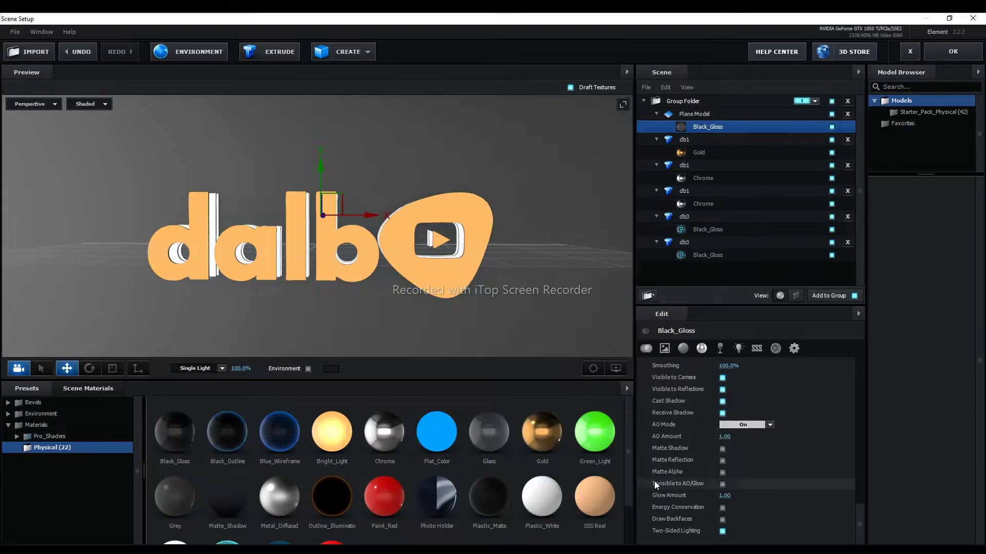
left_click(722, 450)
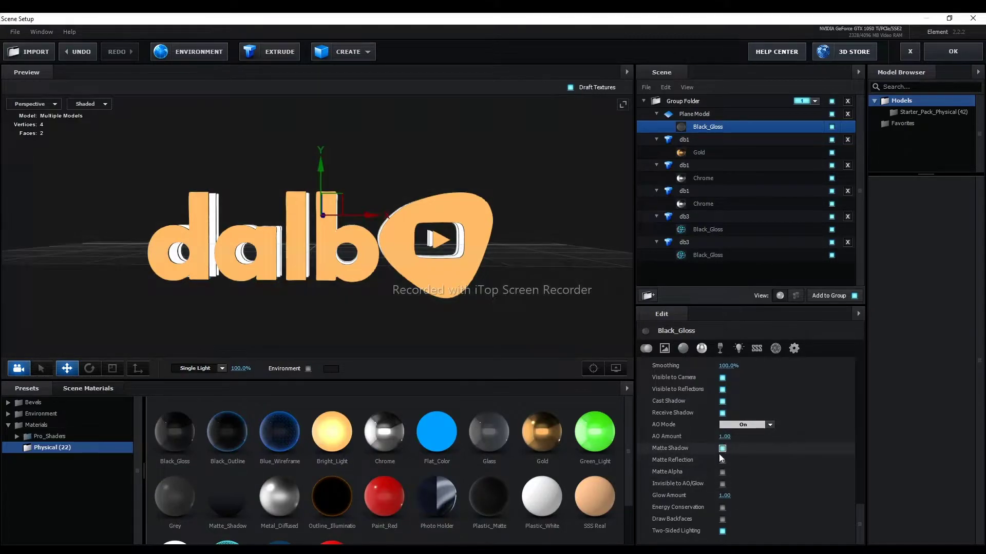
left_click(722, 461)
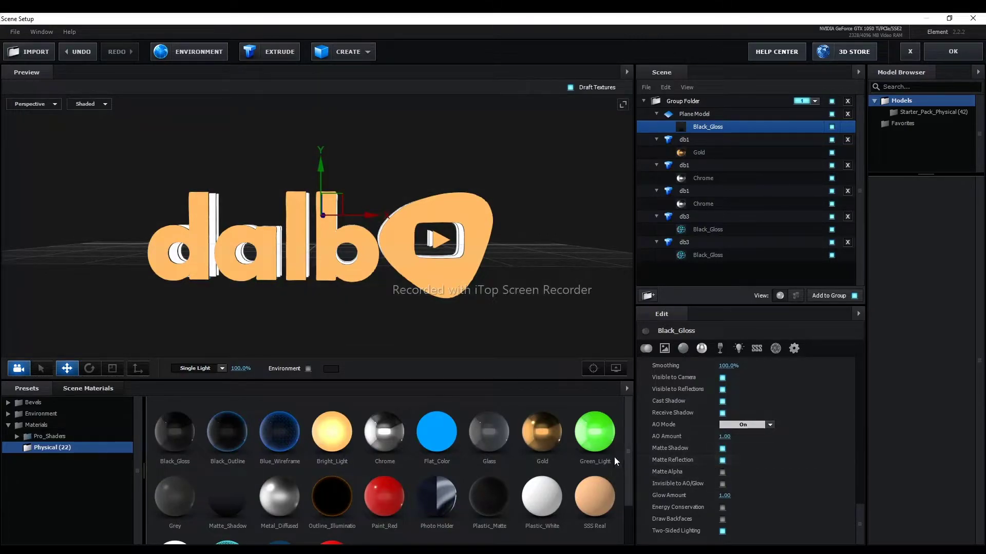
mouse_move(296, 270)
left_mouse_down()
mouse_move(258, 171)
mouse_move(329, 164)
mouse_move(226, 174)
left_mouse_up()
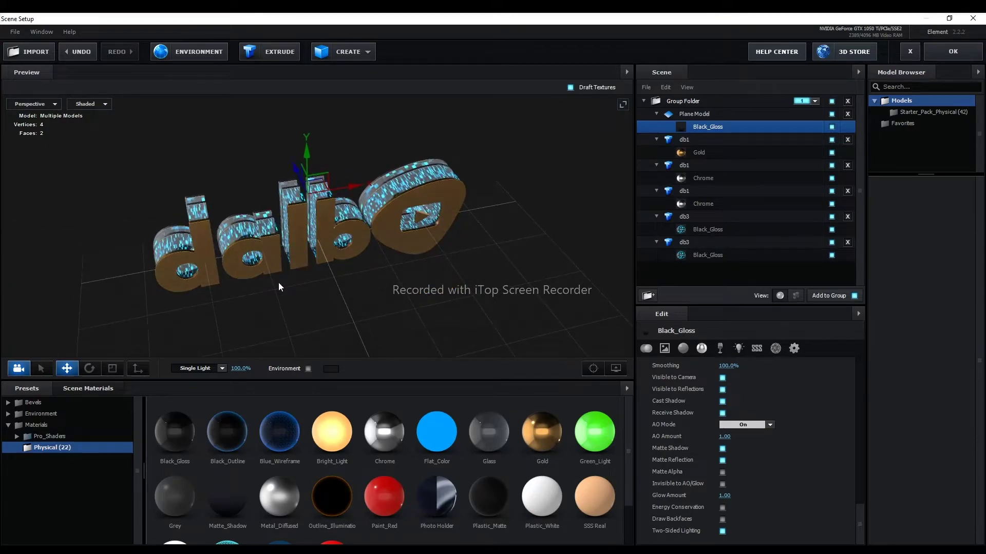
scroll(325, 301, "up", 3)
scroll(284, 291, "up", 2)
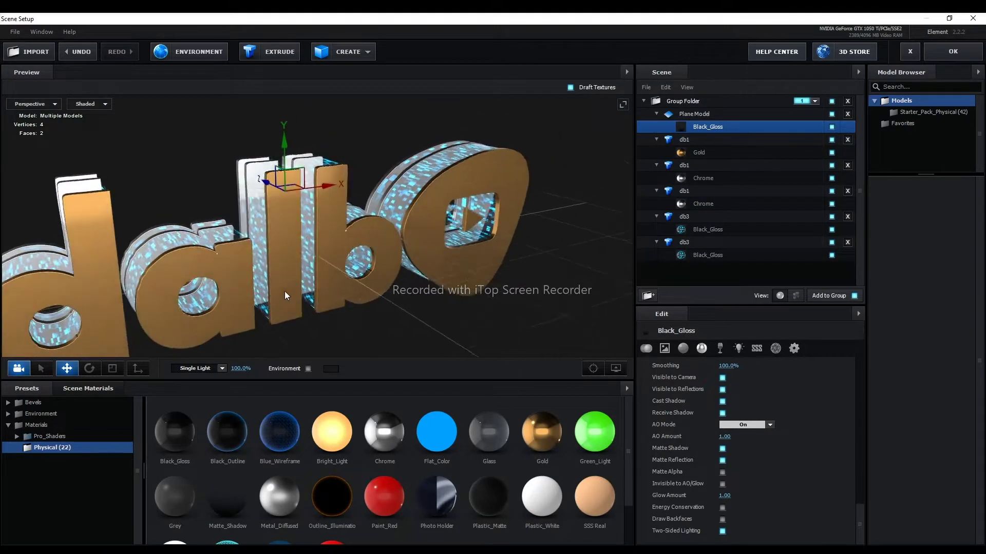
left_click_drag(285, 291, 343, 275)
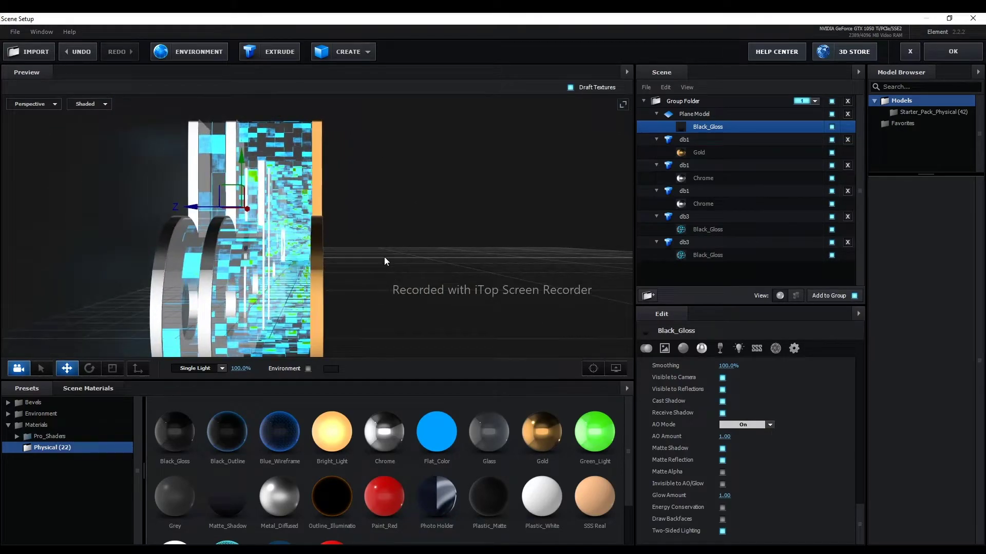
scroll(384, 256, "down", 1)
scroll(383, 256, "down", 1)
scroll(384, 257, "down", 1)
scroll(384, 256, "up", 2)
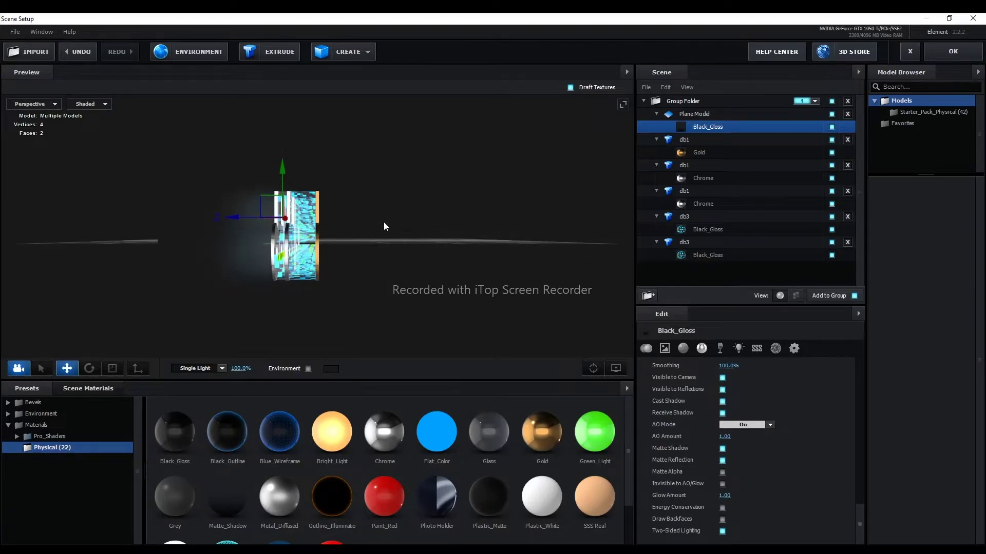
left_click_drag(384, 221, 298, 226)
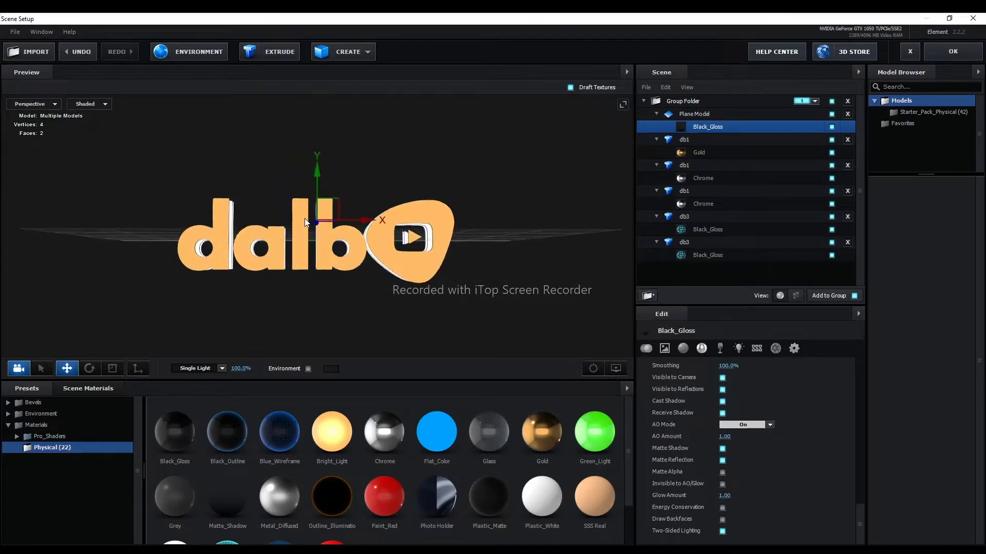
mouse_move(299, 226)
left_mouse_down()
mouse_move(310, 296)
mouse_move(315, 288)
left_mouse_up()
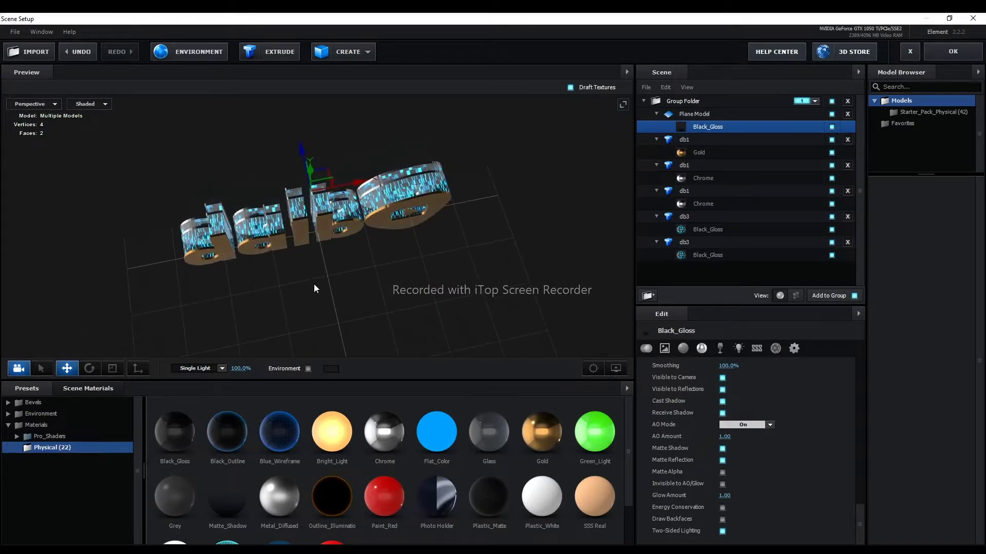
left_click(690, 113)
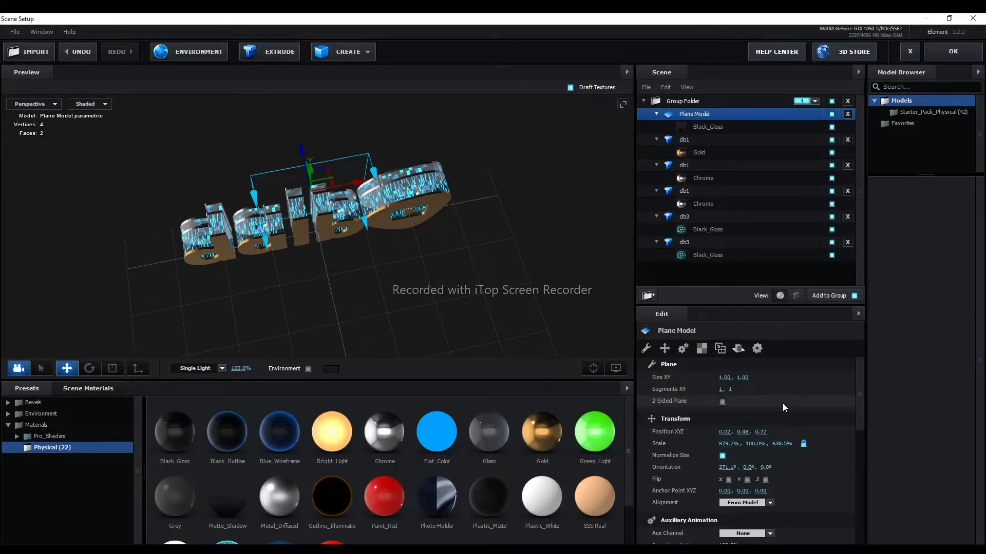
left_click(706, 127)
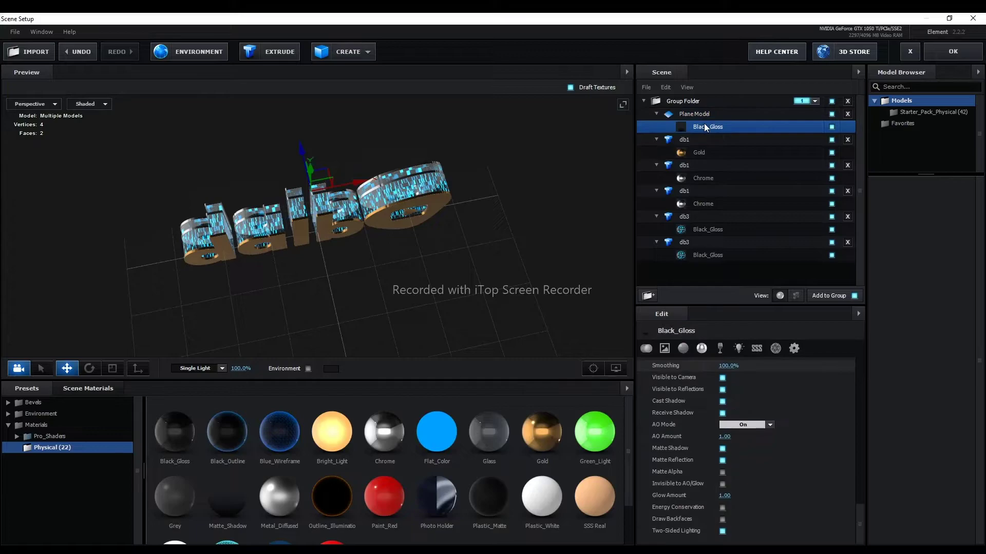
scroll(766, 395, "down", 3)
scroll(766, 395, "down", 3)
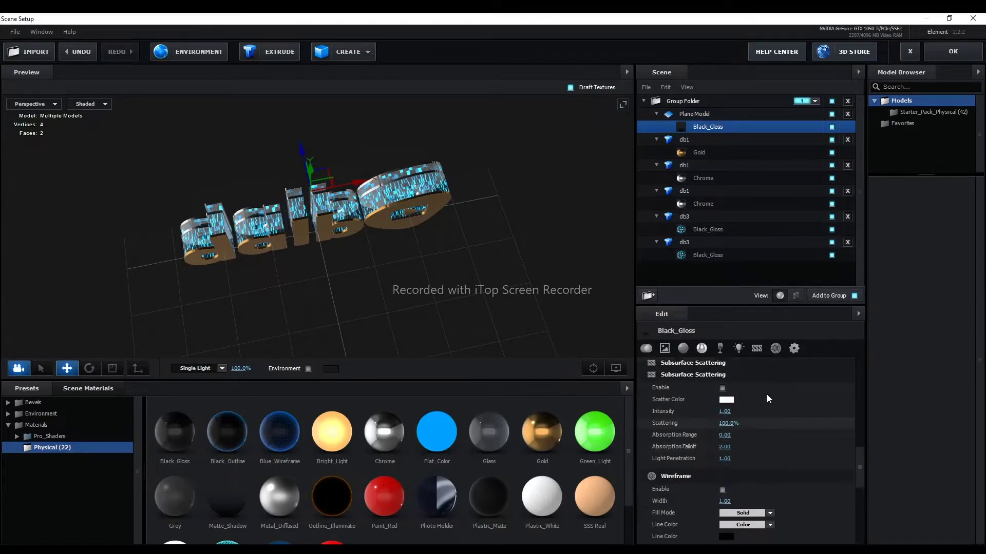
scroll(766, 394, "down", 3)
scroll(766, 399, "up", 3)
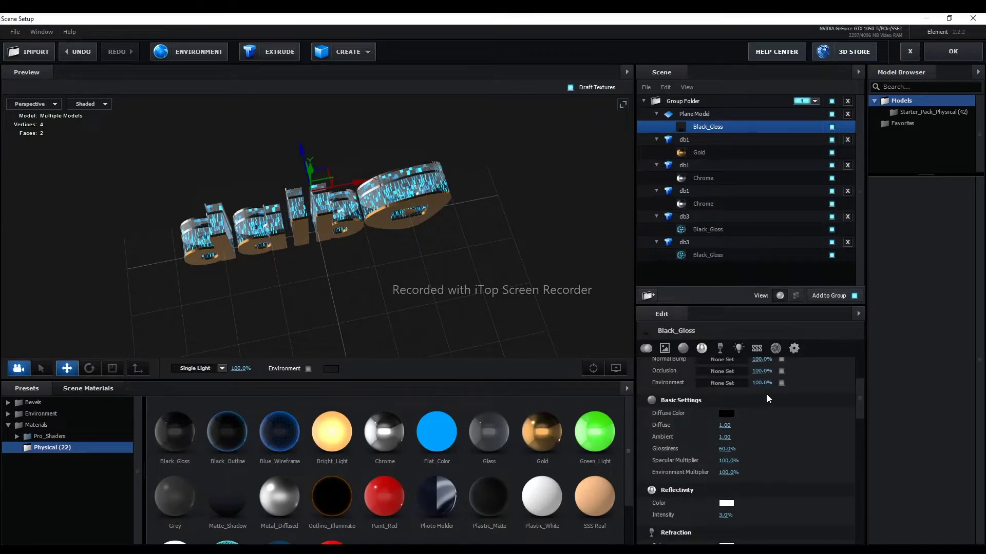
scroll(767, 399, "down", 1)
scroll(767, 398, "down", 2)
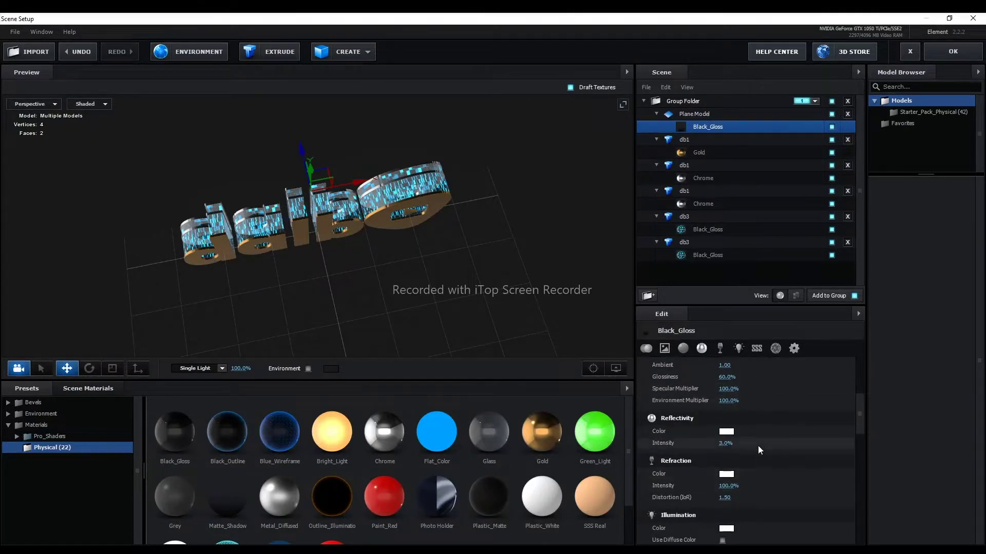
scroll(760, 429, "up", 3)
scroll(760, 429, "up", 1)
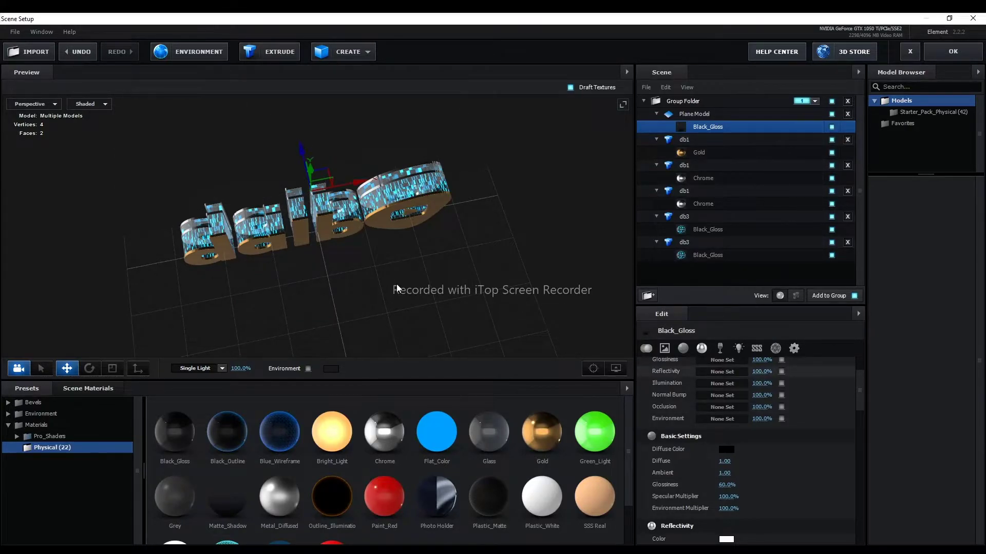
Orbit the Preview camera from a front view of dalbo to side-on and edge-on views.
left_click_drag(398, 289, 397, 232)
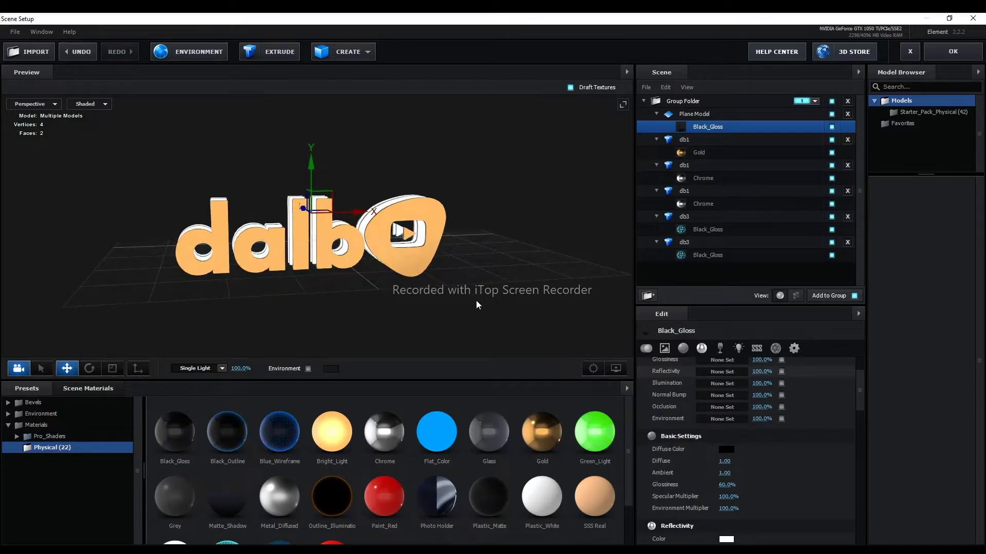
left_click_drag(518, 256, 418, 269)
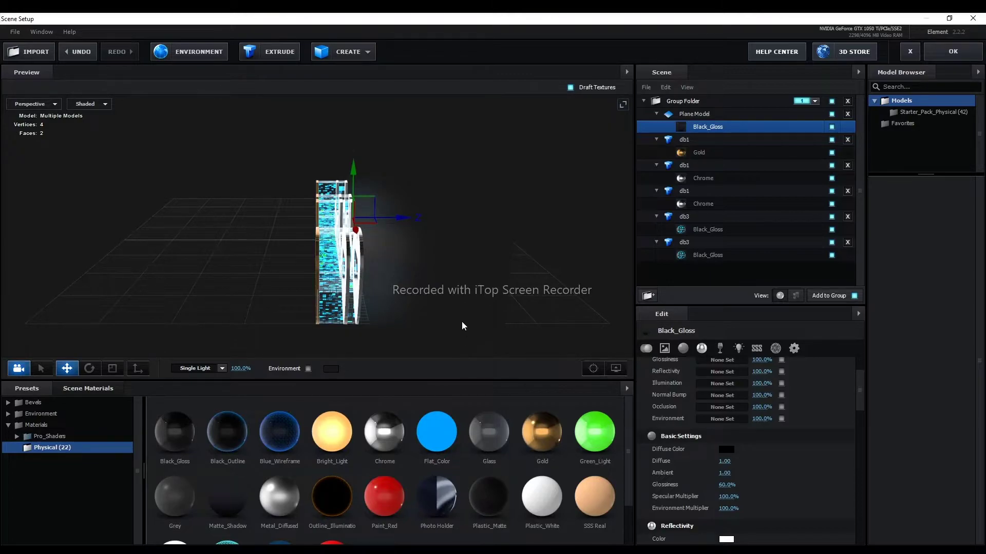
left_click_drag(456, 291, 544, 286)
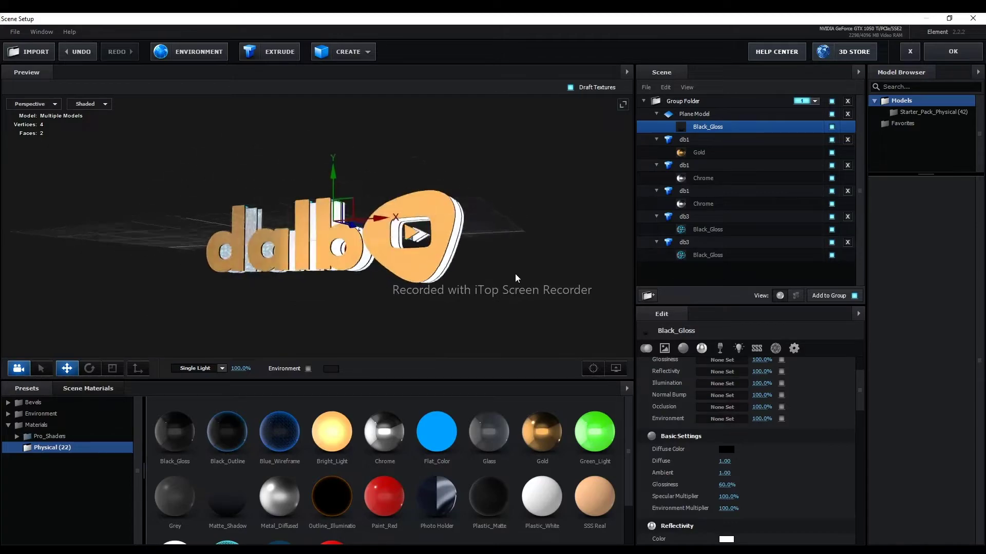
mouse_move(166, 222)
left_mouse_down()
mouse_move(230, 238)
mouse_move(231, 198)
left_mouse_up()
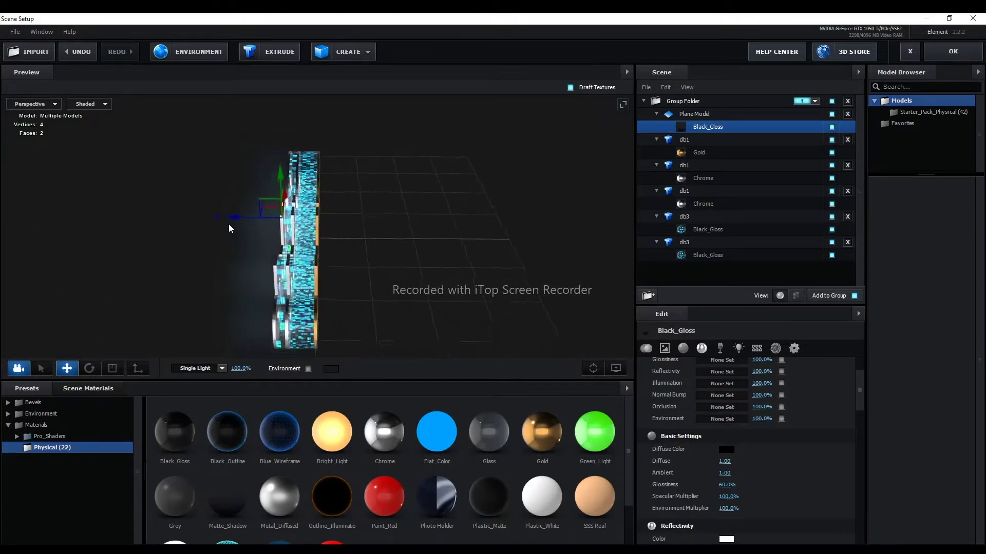
left_click_drag(231, 197, 226, 198)
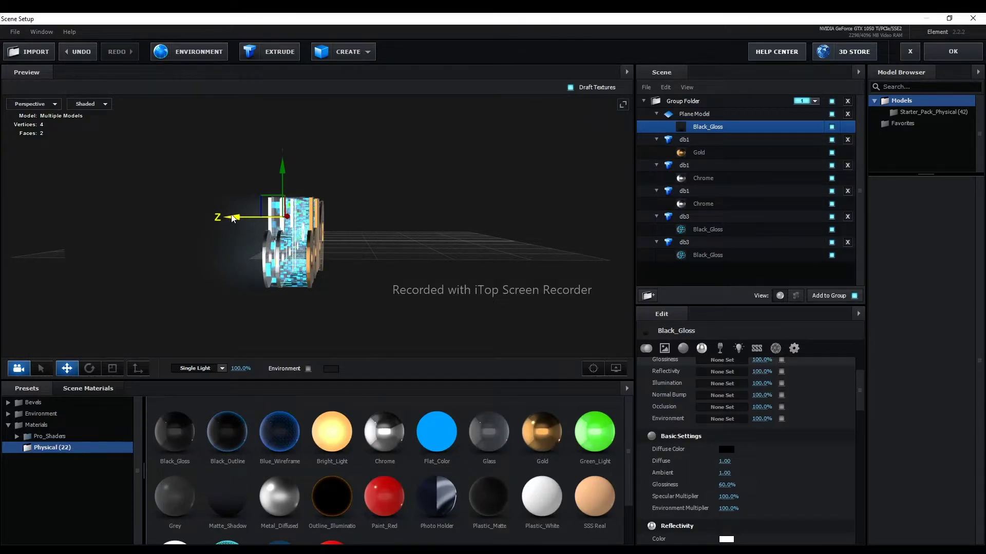
Nudge the backdrop plane along Z, then orbit to higher, diagonal views of dalbo.
mouse_move(232, 217)
left_mouse_down()
mouse_move(261, 214)
mouse_move(220, 215)
mouse_move(233, 212)
left_mouse_up()
left_click_drag(233, 212, 232, 212)
mouse_move(369, 259)
left_mouse_down()
mouse_move(377, 237)
mouse_move(278, 254)
mouse_move(303, 269)
left_mouse_up()
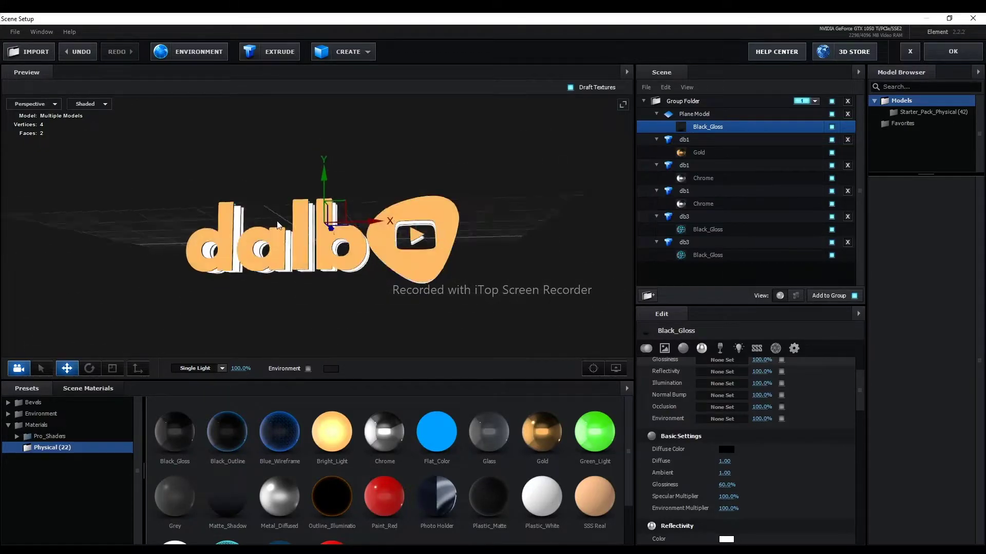
mouse_move(304, 269)
left_mouse_down()
mouse_move(325, 265)
mouse_move(285, 211)
mouse_move(285, 241)
left_mouse_up()
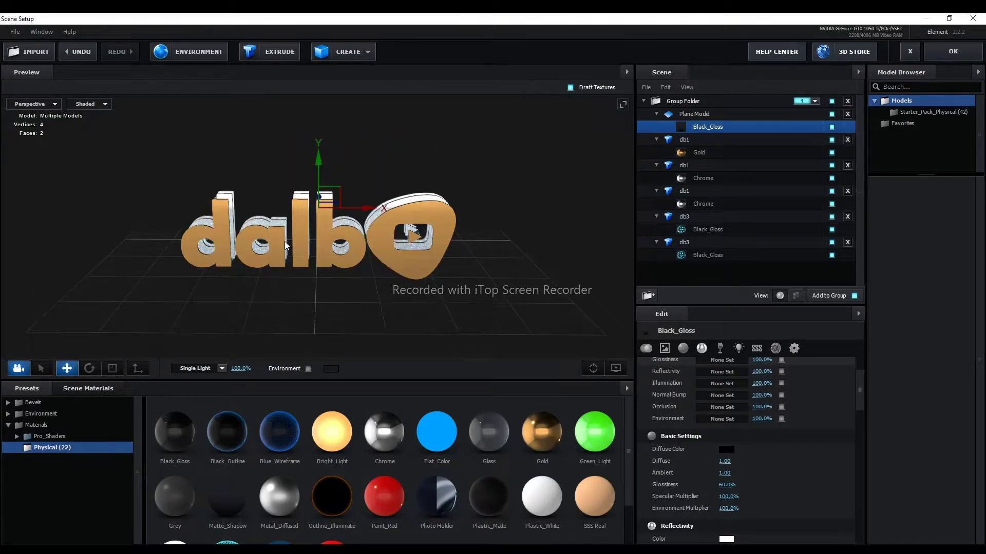
scroll(285, 243, "up", 5)
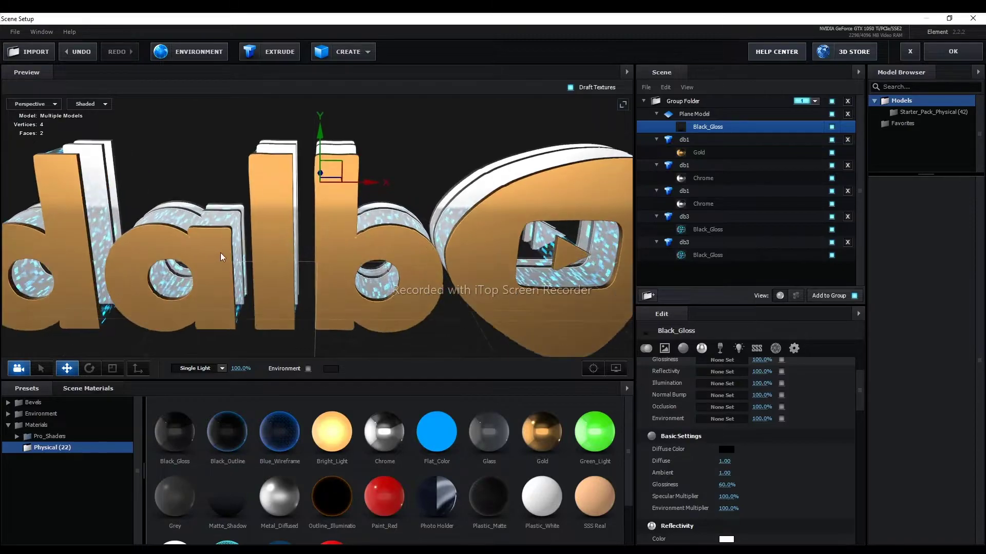
mouse_move(149, 137)
left_mouse_down()
mouse_move(217, 164)
mouse_move(242, 162)
mouse_move(240, 126)
left_mouse_up()
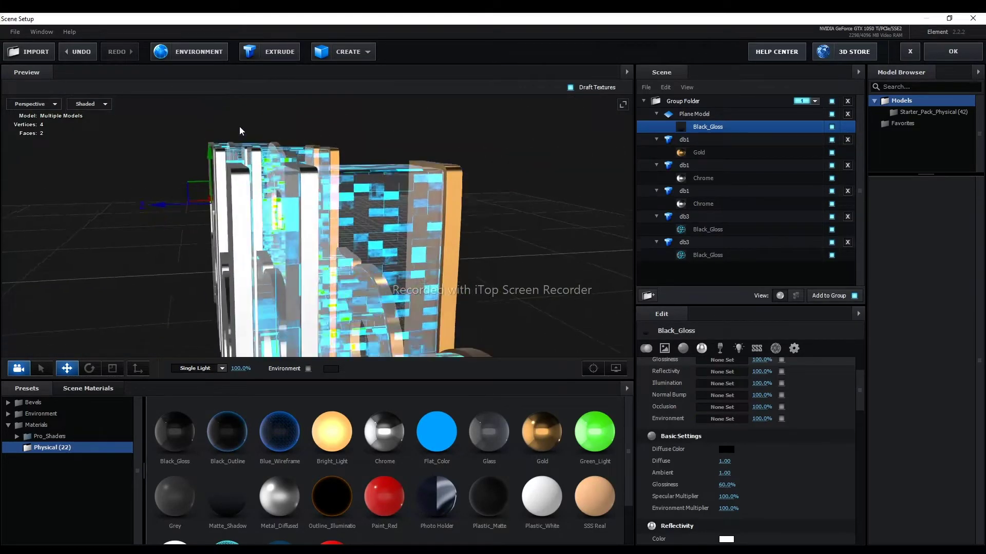
Zoom and orbit to a near side-on view of the letters, then select the old Plane Model.
scroll(239, 124, "up", 5)
scroll(235, 119, "up", 2)
scroll(234, 121, "up", 2)
scroll(233, 124, "up", 2)
scroll(235, 126, "up", 2)
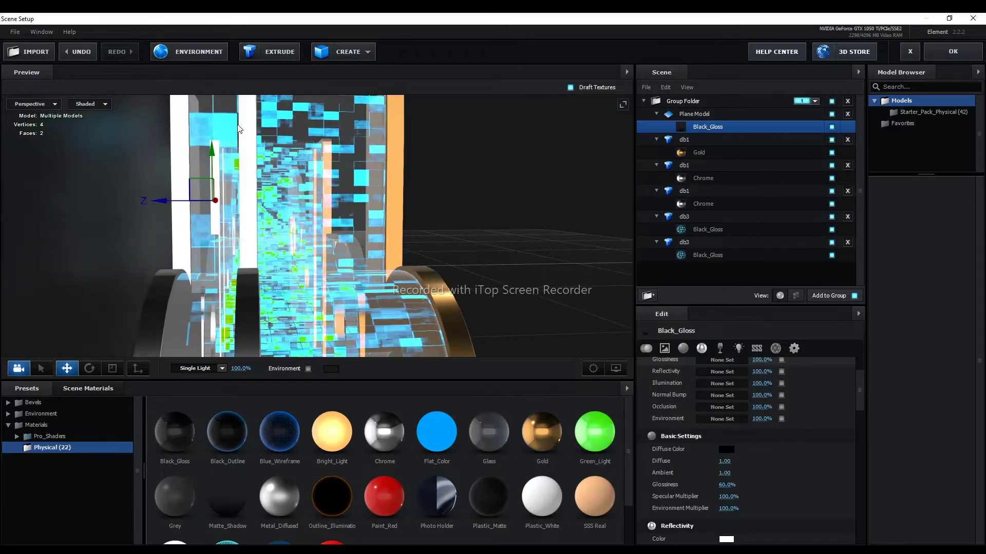
scroll(239, 125, "down", 2)
scroll(240, 125, "down", 2)
scroll(288, 196, "down", 3)
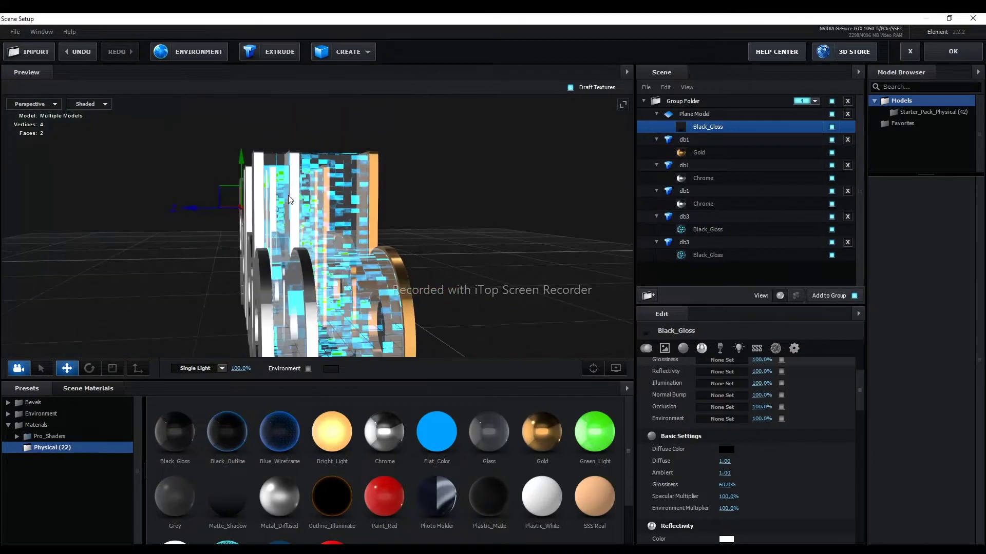
scroll(289, 198, "down", 2)
scroll(289, 199, "down", 1)
scroll(288, 198, "down", 1)
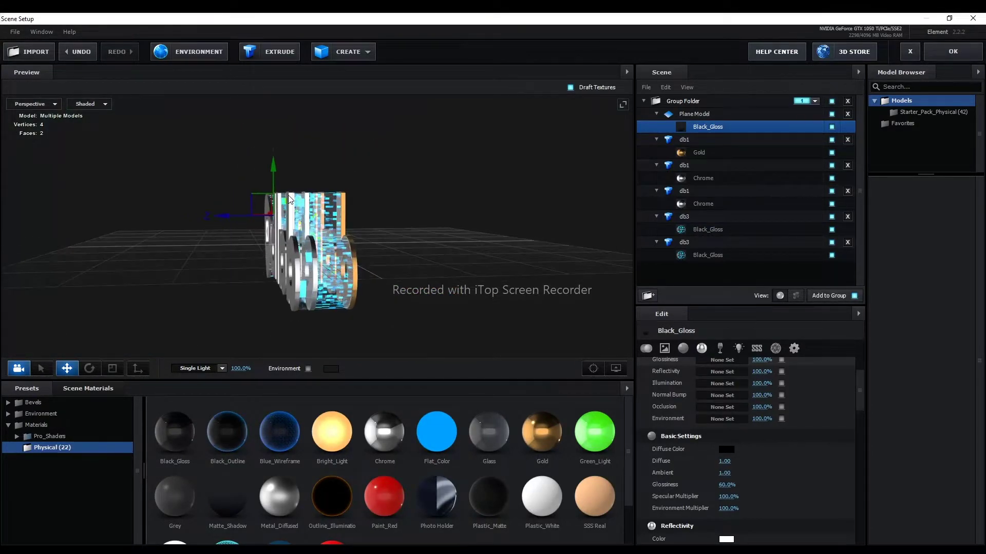
left_click_drag(387, 223, 387, 210)
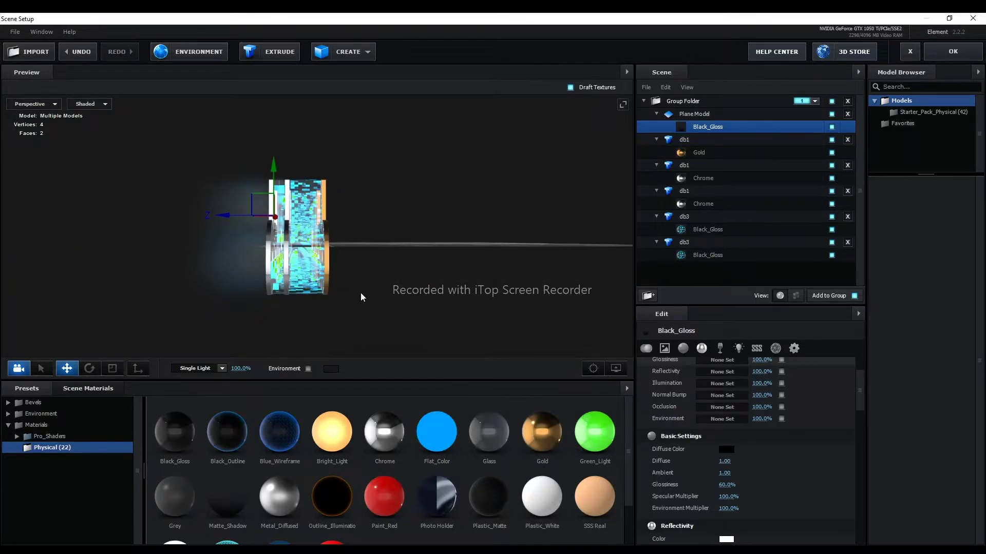
scroll(360, 294, "up", 1)
scroll(361, 294, "up", 1)
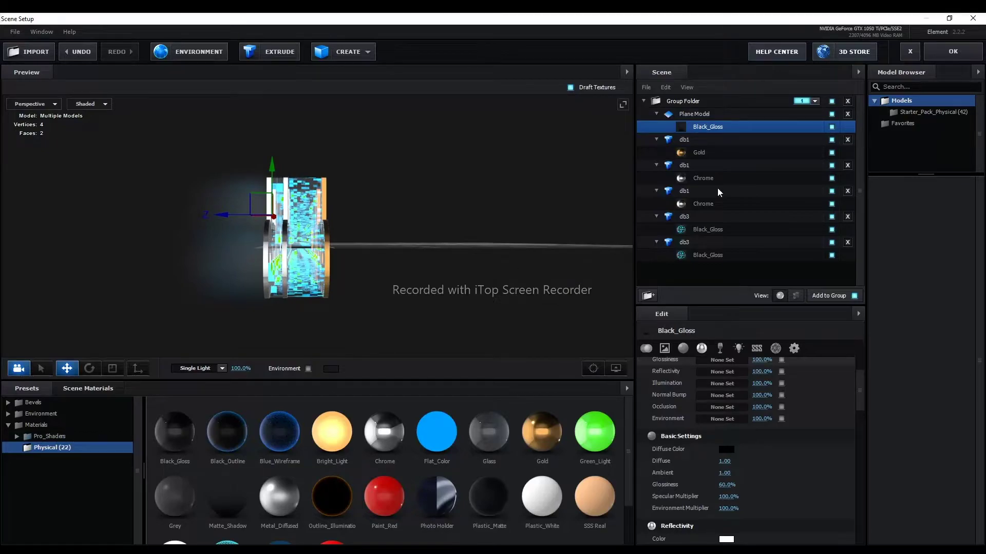
left_click(697, 114)
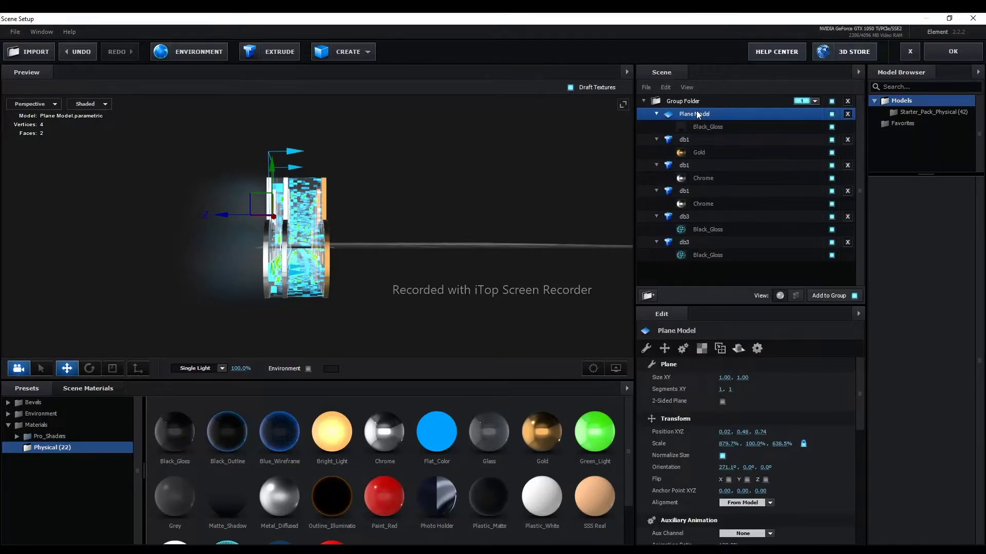
Delete the old Plane Model and create a new Plane.
key("Delete")
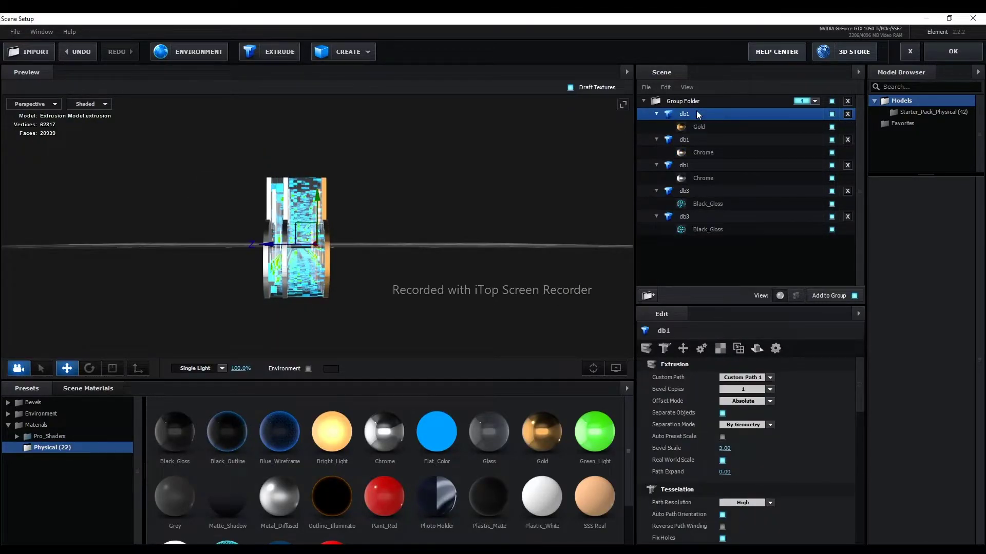
mouse_move(535, 272)
left_mouse_down()
mouse_move(365, 283)
mouse_move(362, 307)
mouse_move(372, 295)
left_mouse_up()
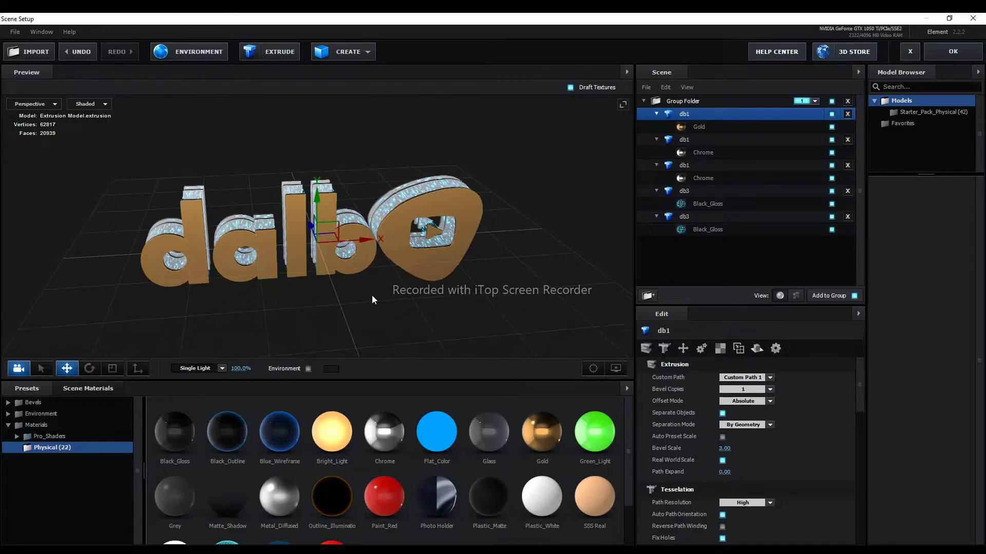
left_click(350, 52)
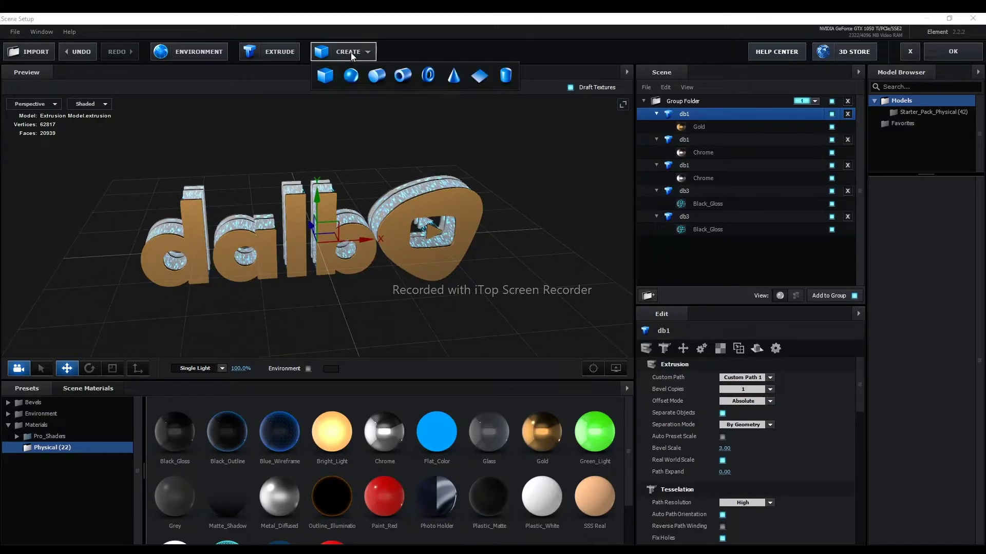
left_click(479, 75)
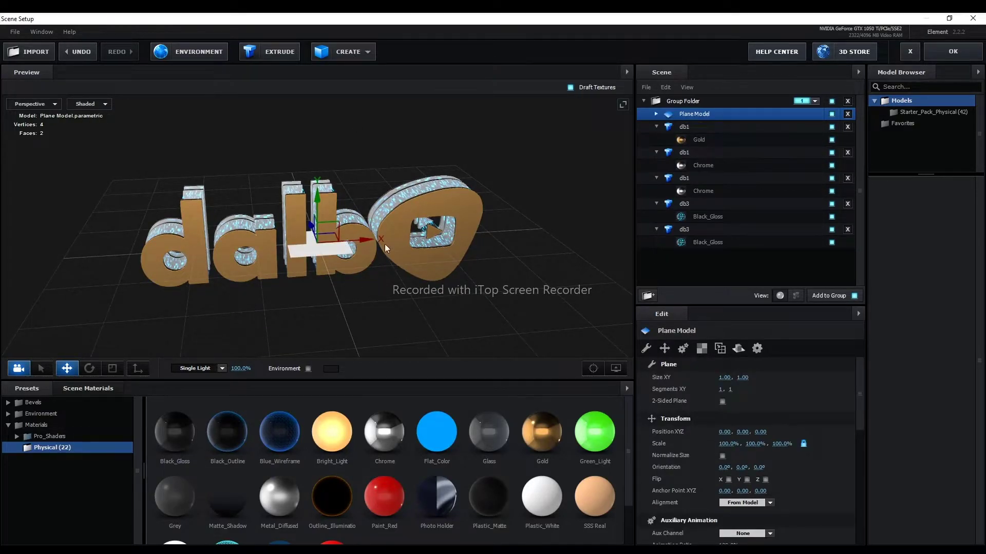
Rotate the new plane upright to 269.5° on X, move it to Z 1.05, and normalize its size.
left_click(90, 368)
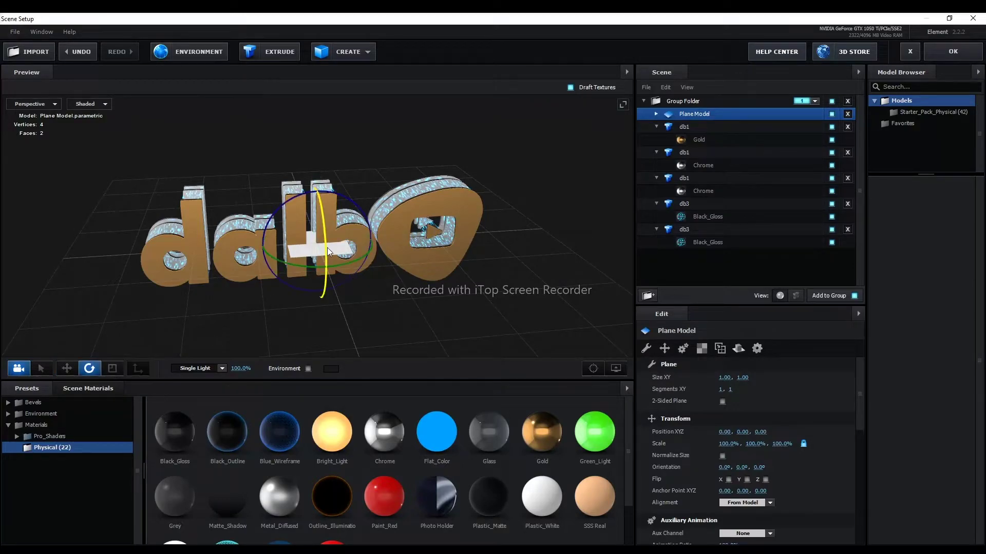
left_click_drag(322, 238, 319, 343)
left_click_drag(244, 320, 298, 322)
left_click(62, 367)
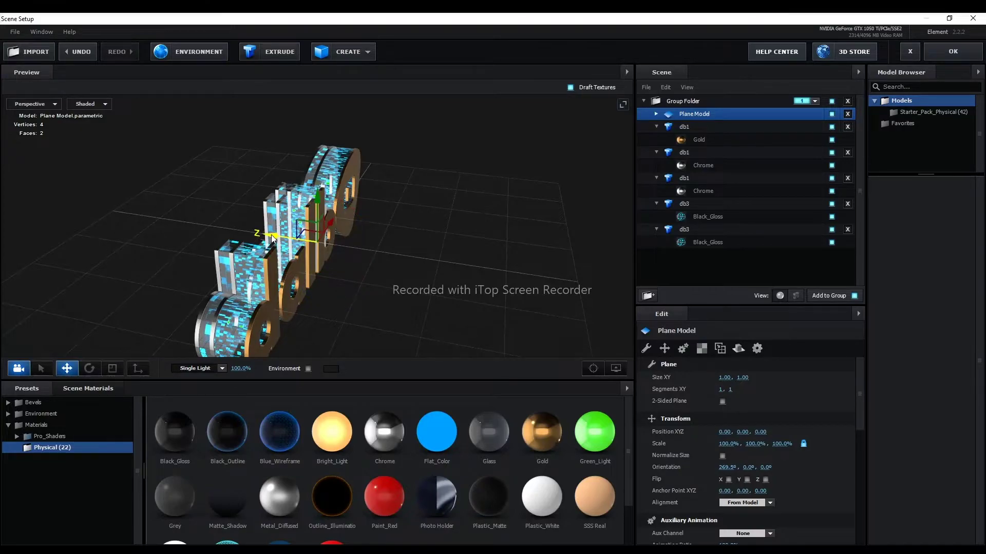
left_click_drag(272, 238, 215, 233)
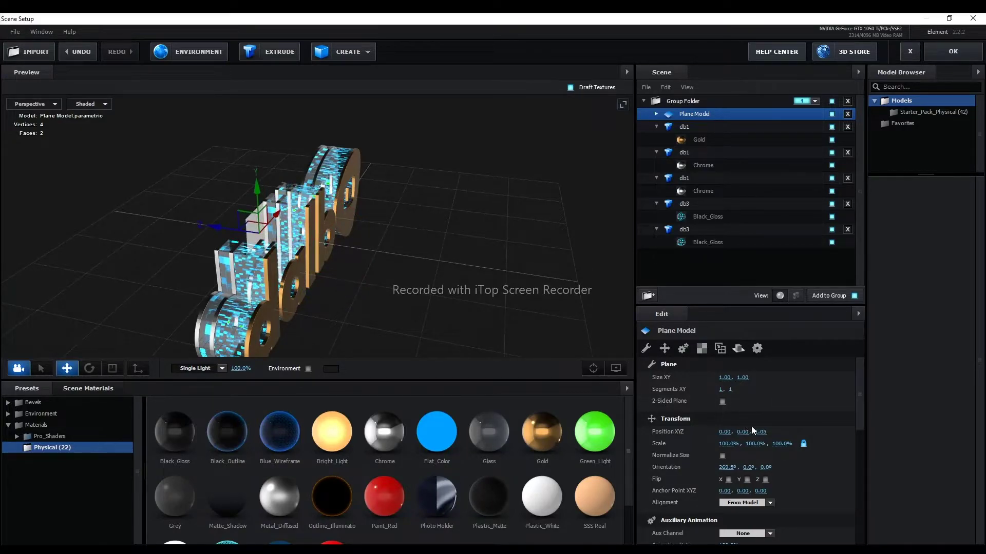
left_click(722, 456)
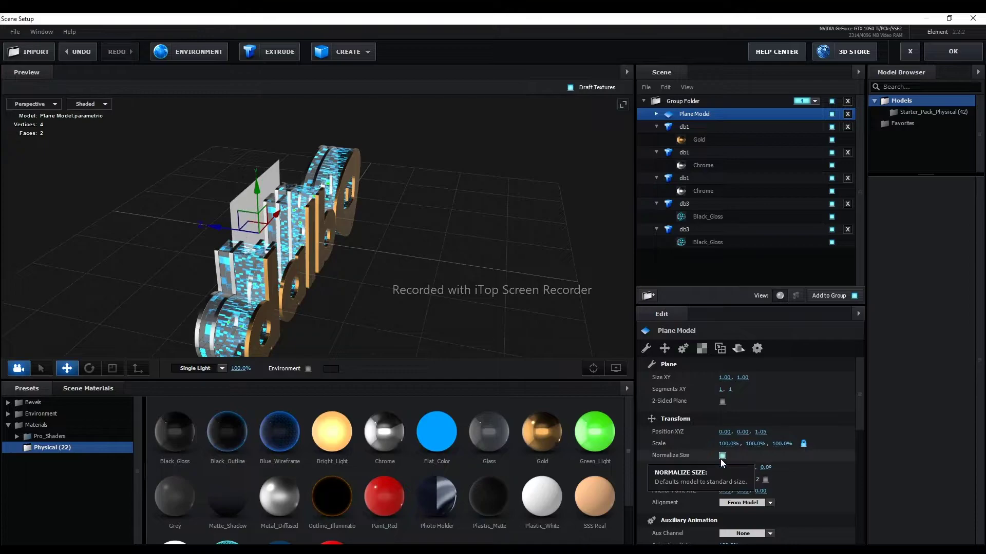
Move the plane closer to the letters, to Z position 0.71.
mouse_move(363, 277)
left_mouse_down()
mouse_move(217, 258)
mouse_move(226, 256)
left_mouse_up()
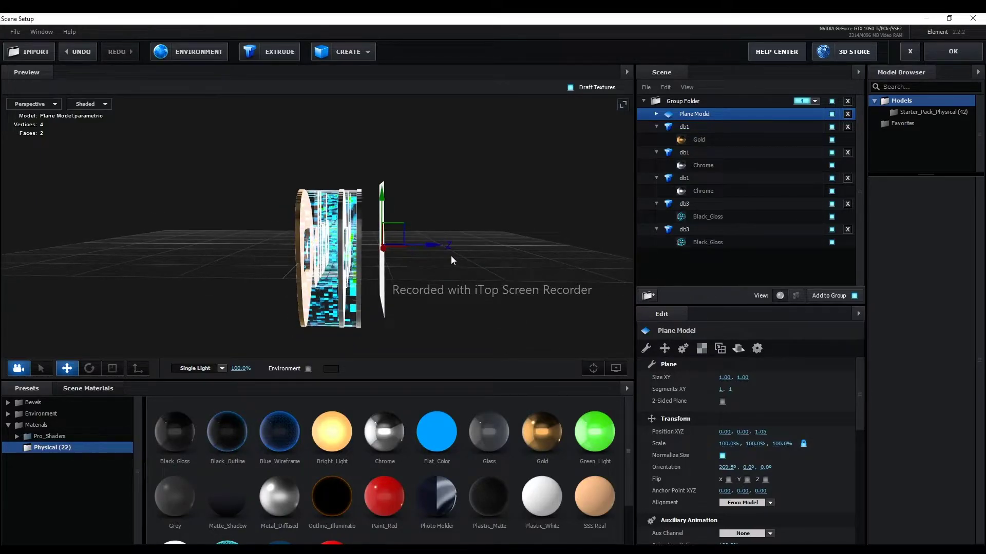
left_click_drag(434, 248, 413, 249)
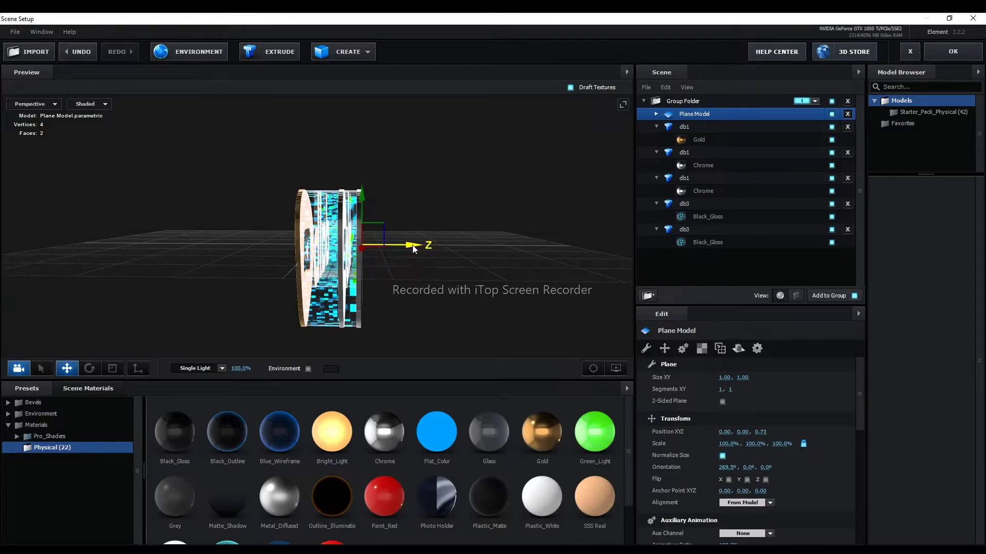
left_click_drag(414, 249, 407, 247)
mouse_move(199, 273)
left_mouse_down()
mouse_move(267, 290)
mouse_move(283, 279)
left_mouse_up()
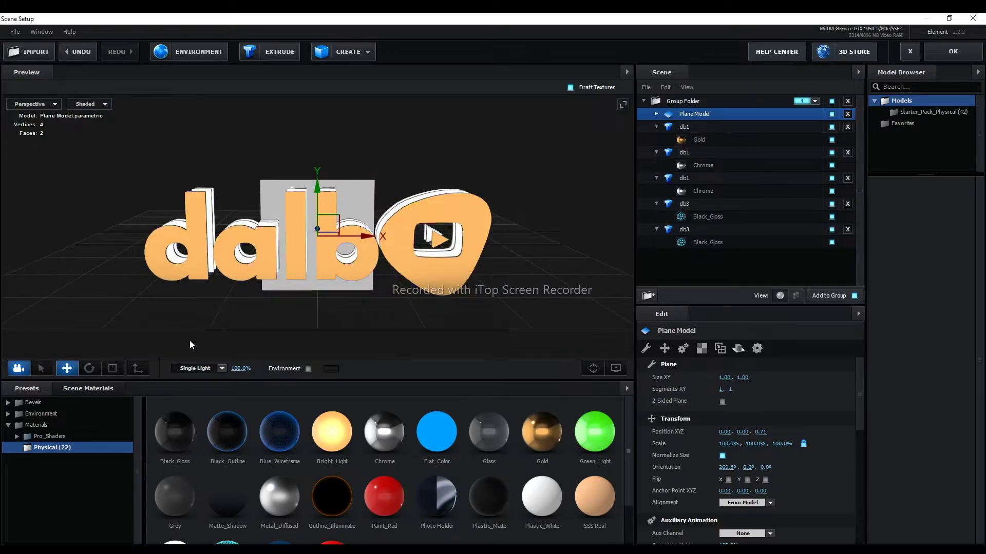
Scale the backdrop plane to 582.5% wide by 323% tall.
left_click(117, 369)
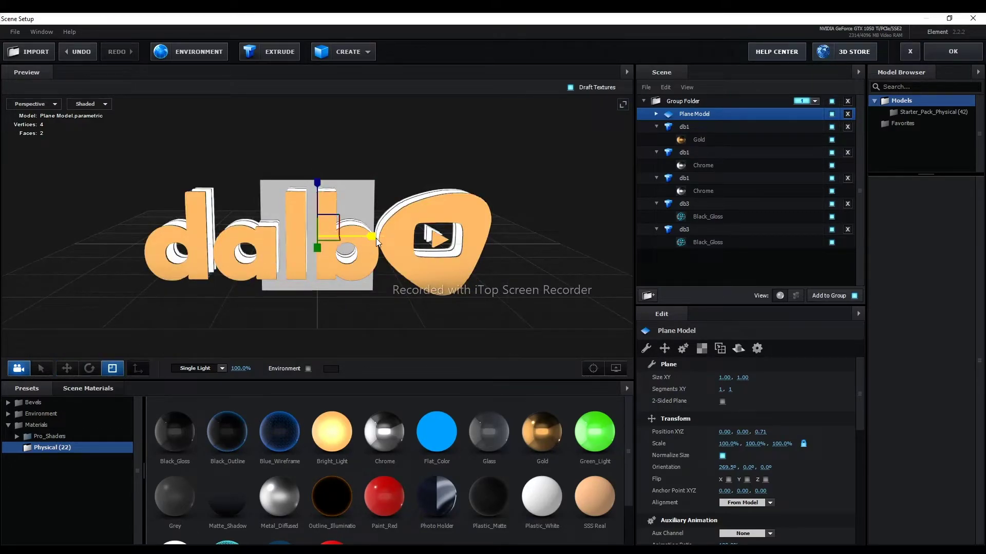
left_click_drag(373, 236, 631, 224)
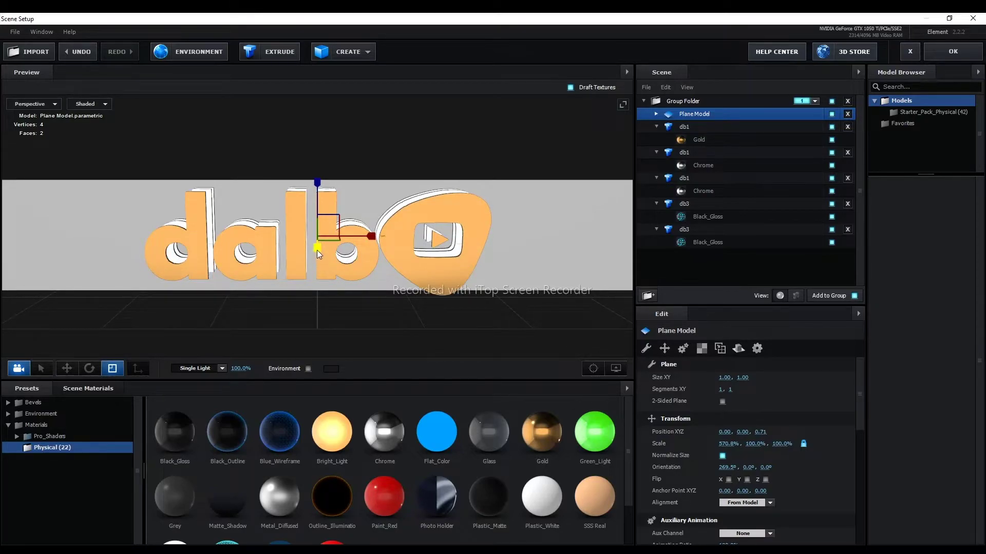
mouse_move(318, 180)
left_mouse_down()
mouse_move(312, 84)
mouse_move(311, 118)
mouse_move(302, 77)
left_mouse_up()
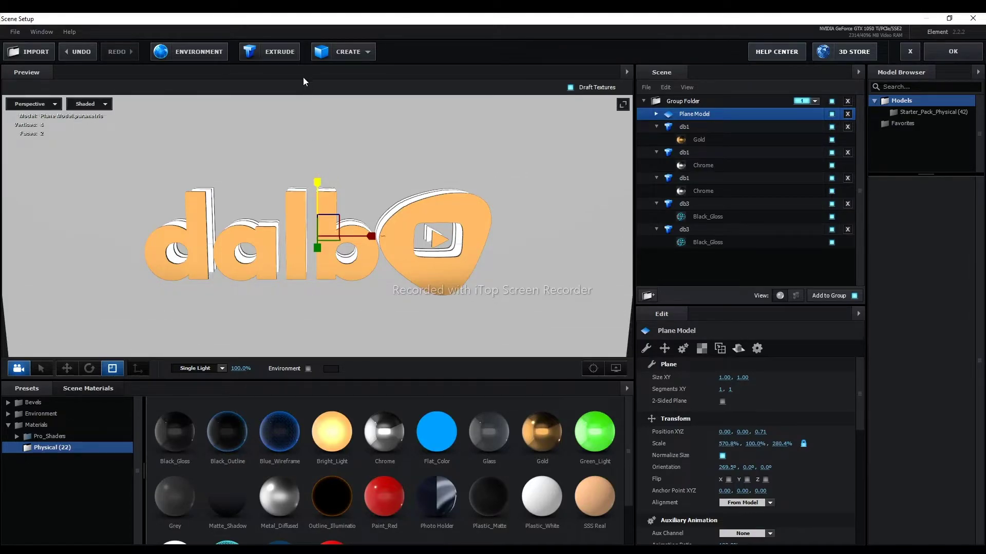
scroll(303, 168, "down", 5)
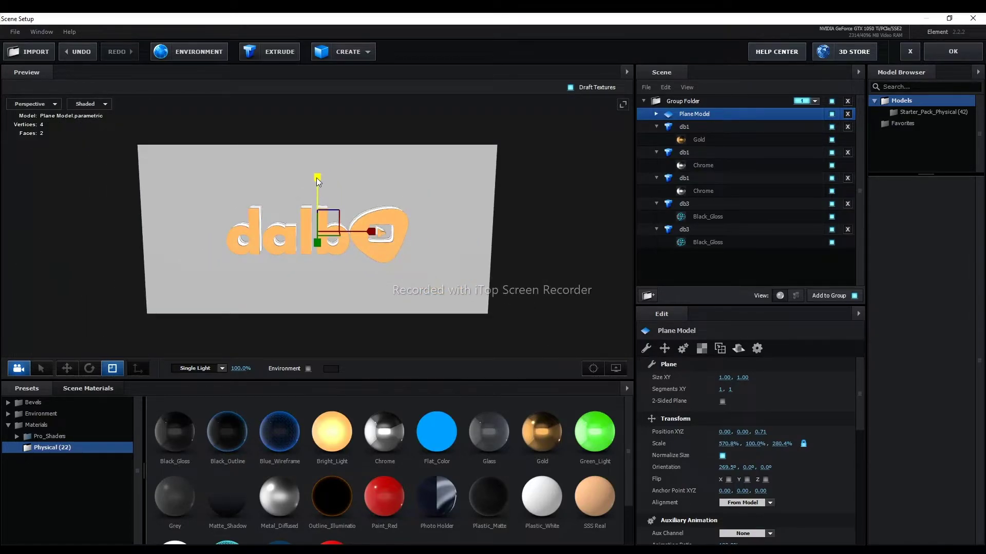
left_click_drag(316, 178, 318, 164)
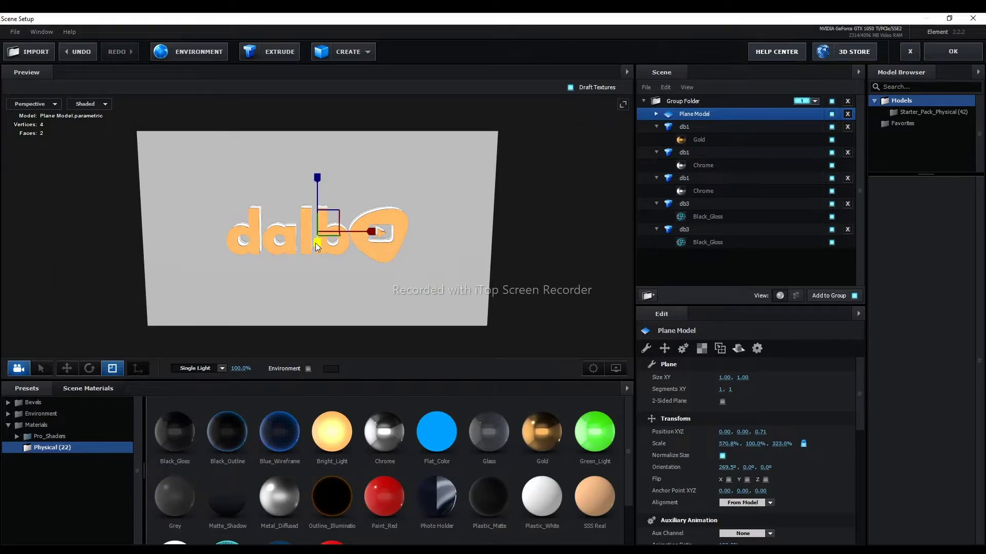
left_click_drag(372, 231, 376, 231)
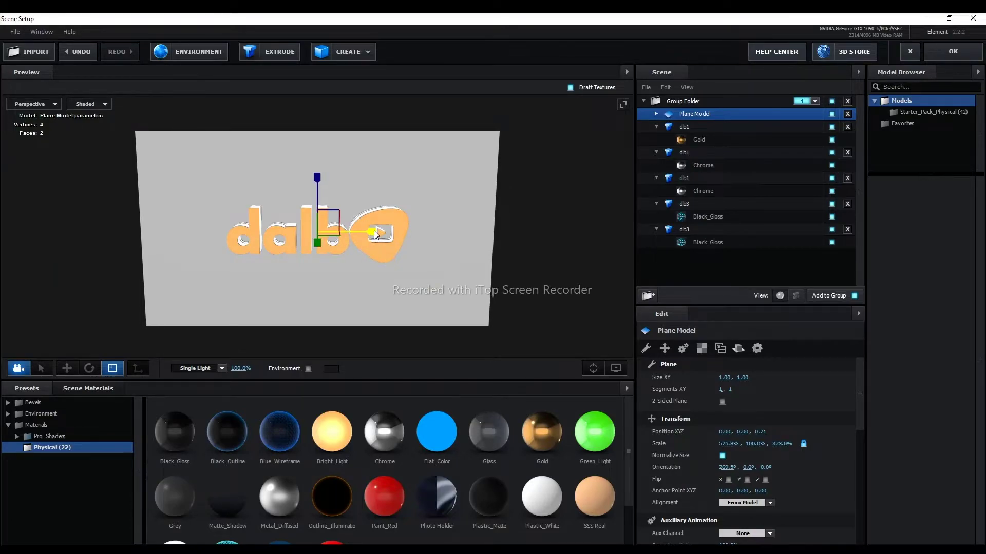
mouse_move(297, 291)
left_mouse_down()
mouse_move(369, 291)
mouse_move(362, 230)
mouse_move(229, 284)
mouse_move(301, 271)
mouse_move(344, 297)
left_mouse_up()
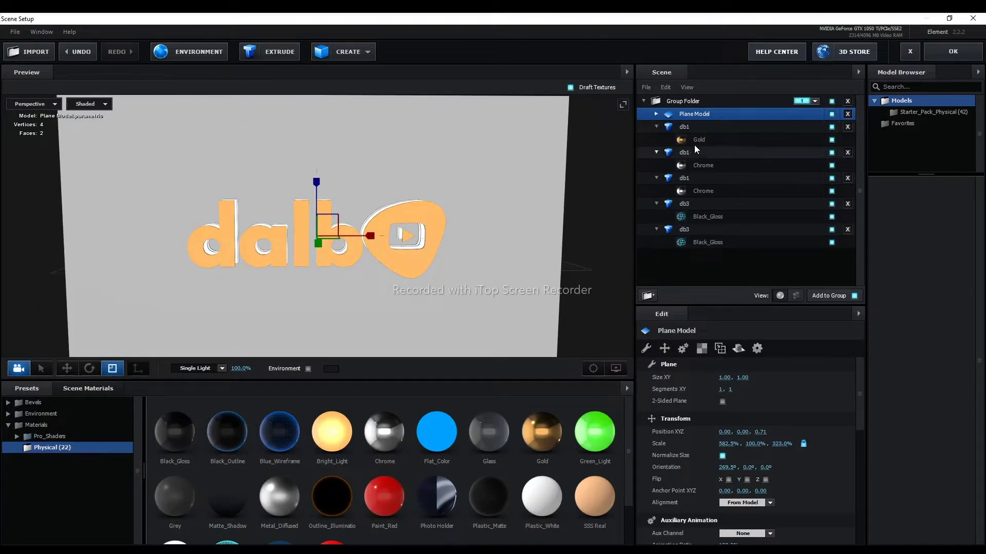
Raise the plane's Default material refraction intensity and set glossiness to a mid value.
left_click(656, 114)
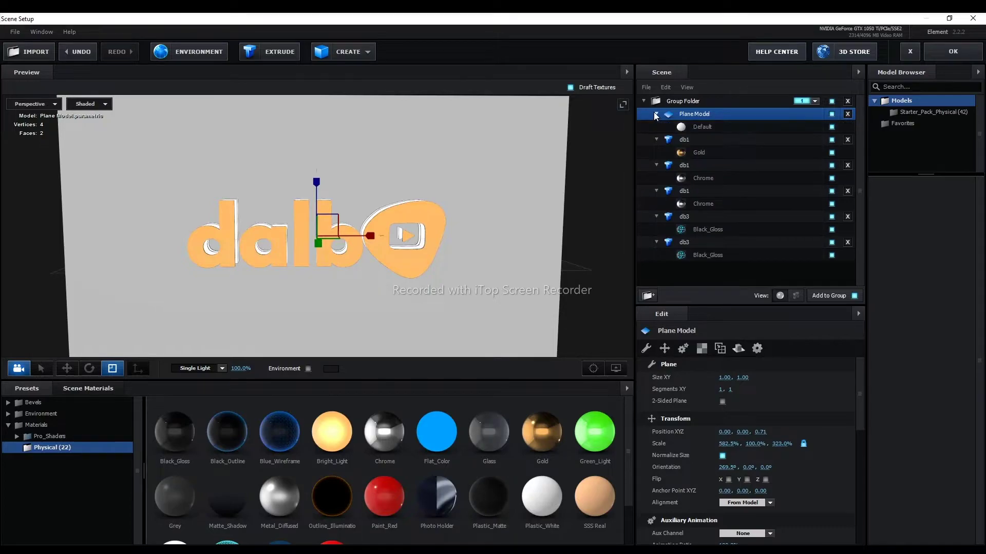
left_click(689, 128)
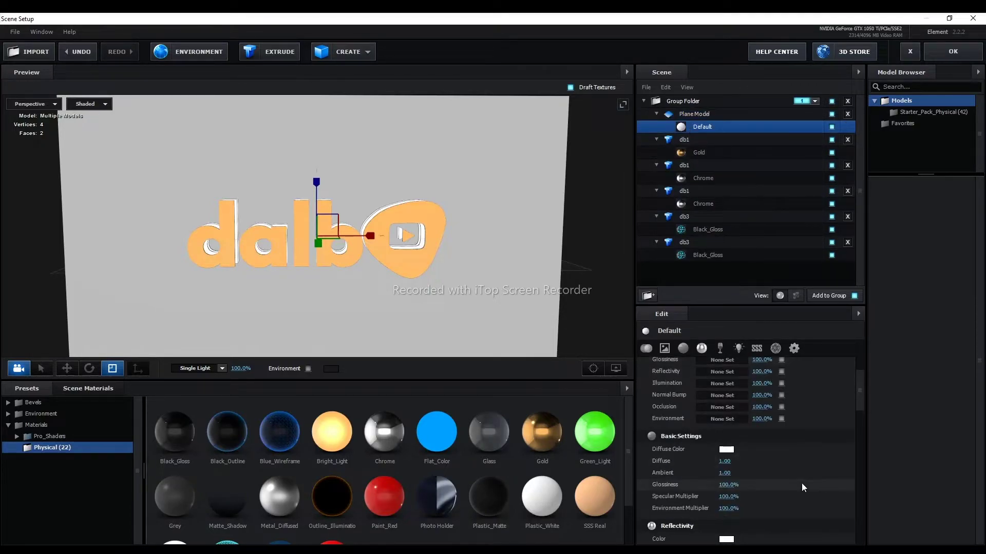
scroll(802, 484, "down", 3)
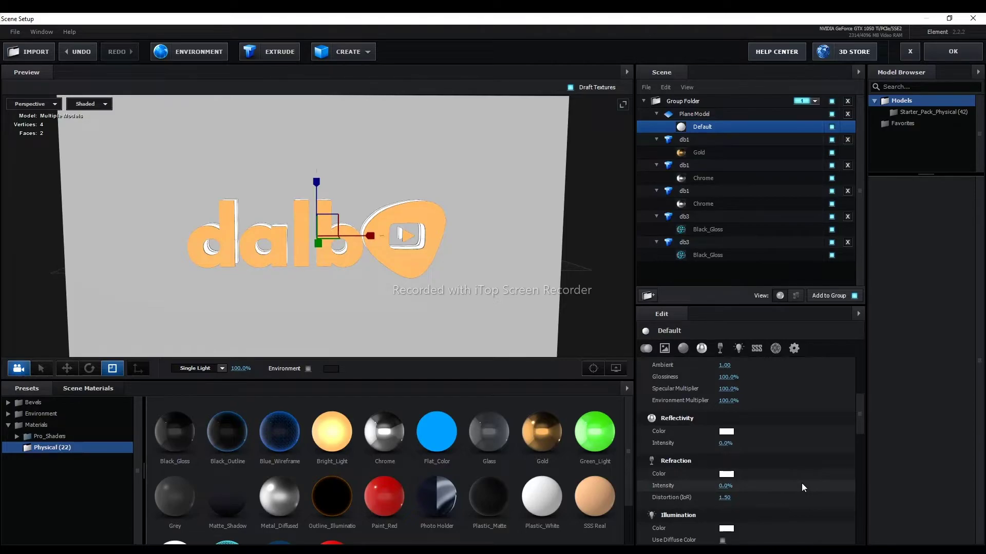
left_click_drag(725, 485, 806, 479)
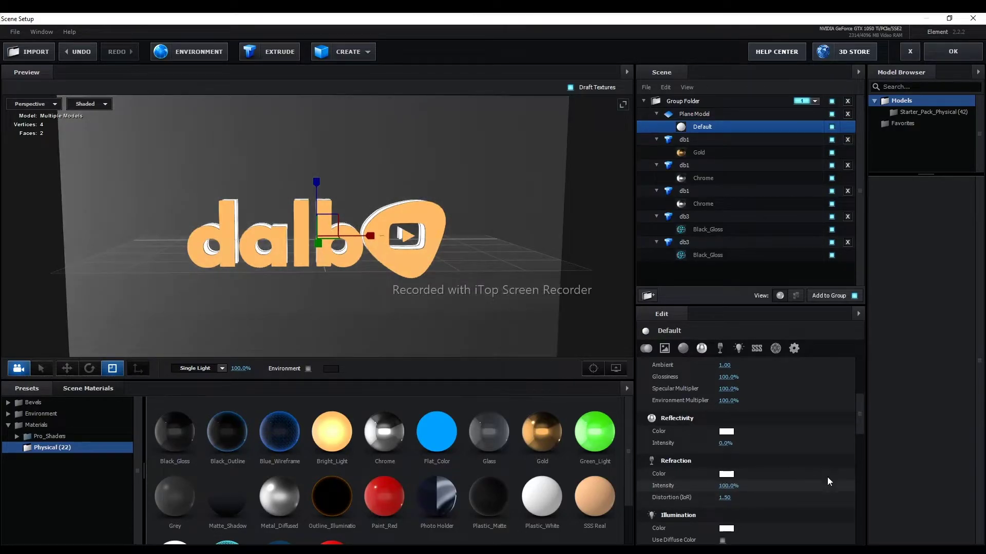
left_click_drag(701, 377, 676, 377)
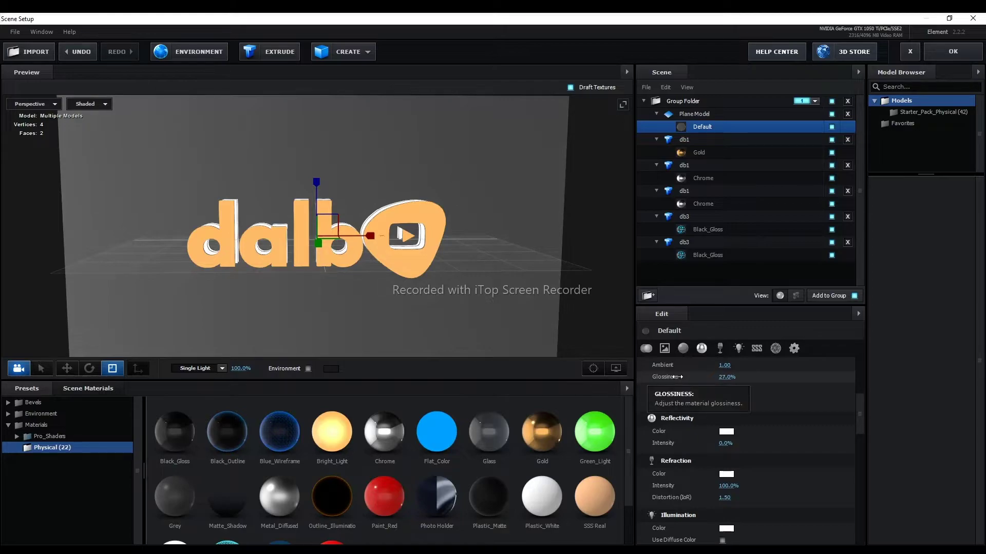
left_click_drag(683, 376, 690, 377)
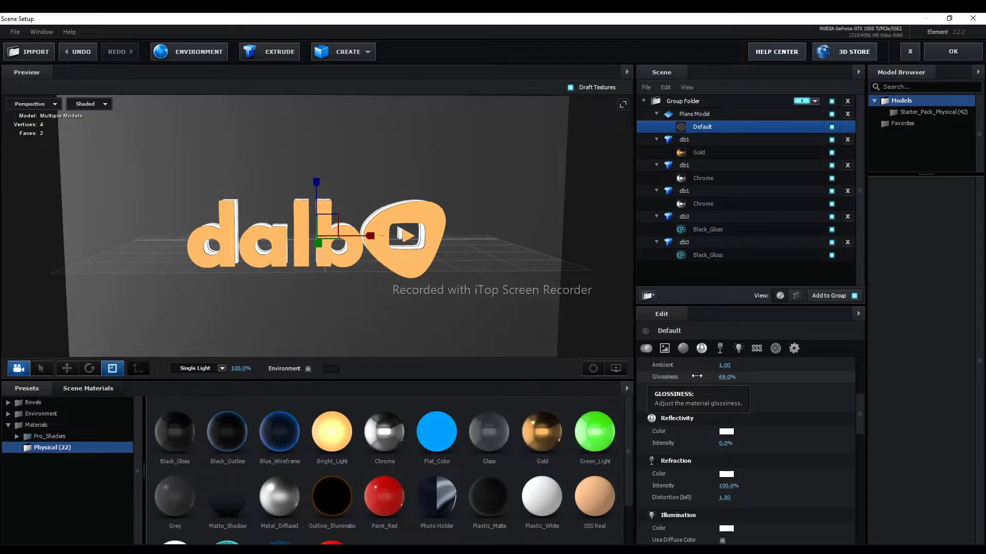
mouse_move(437, 299)
left_mouse_down()
mouse_move(362, 288)
mouse_move(449, 230)
mouse_move(451, 307)
mouse_move(460, 278)
mouse_move(365, 391)
left_mouse_up()
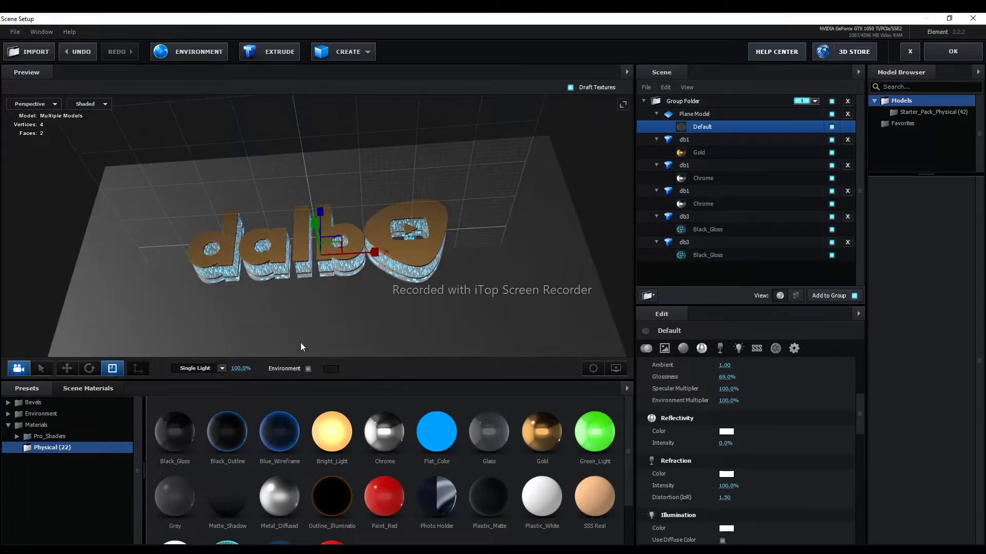
Apply the Black_Gloss preset to the backdrop plane, replacing Default.
scroll(296, 329, "down", 2)
scroll(297, 330, "down", 3)
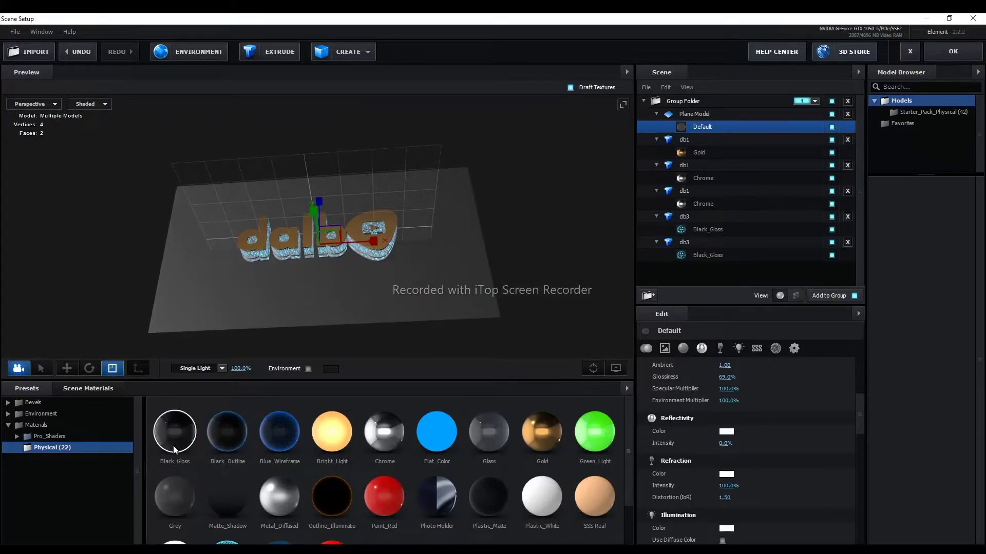
left_click_drag(174, 434, 195, 309)
scroll(236, 312, "up", 5)
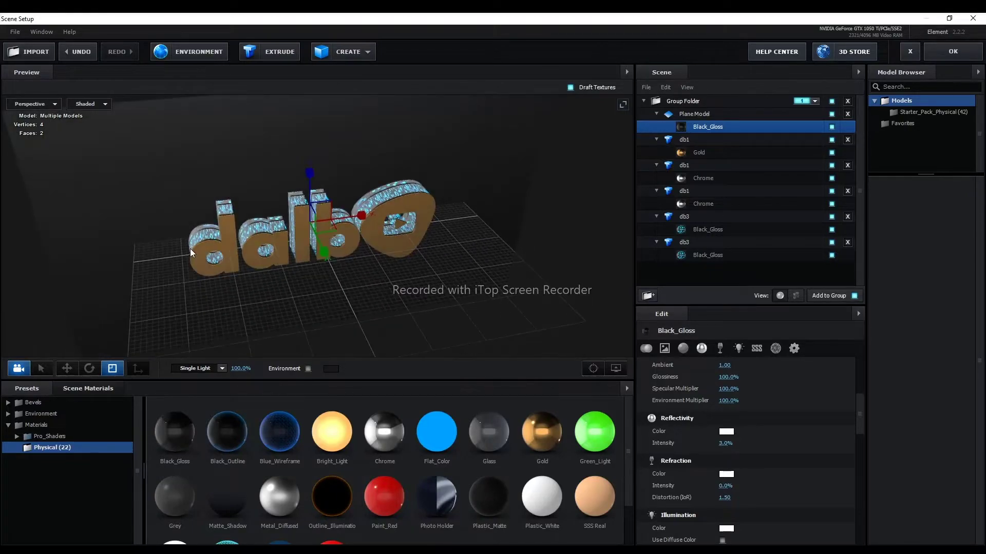
mouse_move(171, 204)
left_mouse_down()
mouse_move(180, 239)
mouse_move(231, 210)
left_mouse_up()
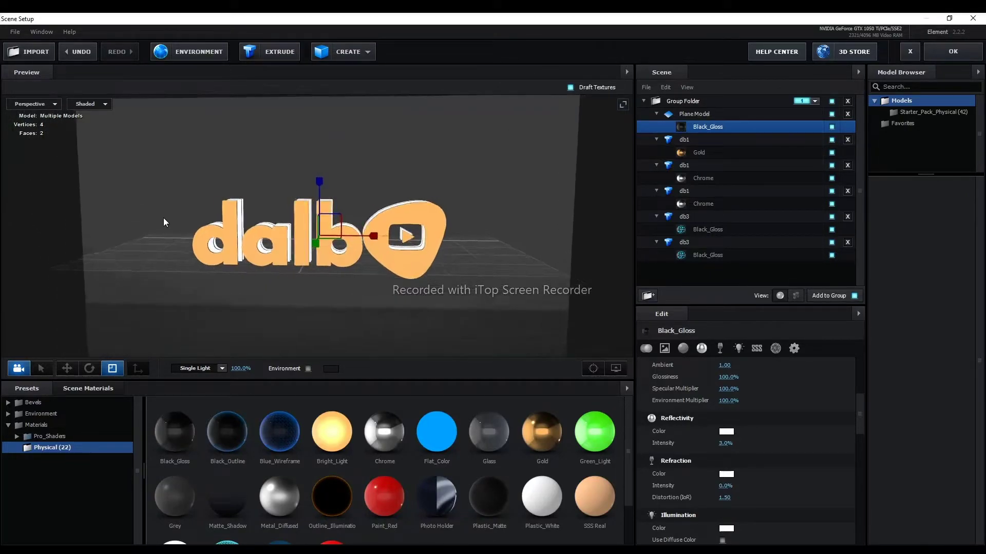
Set the backdrop Plane Model's Reflect Mode to Mirror Surface.
left_click(694, 114)
right_click(693, 115)
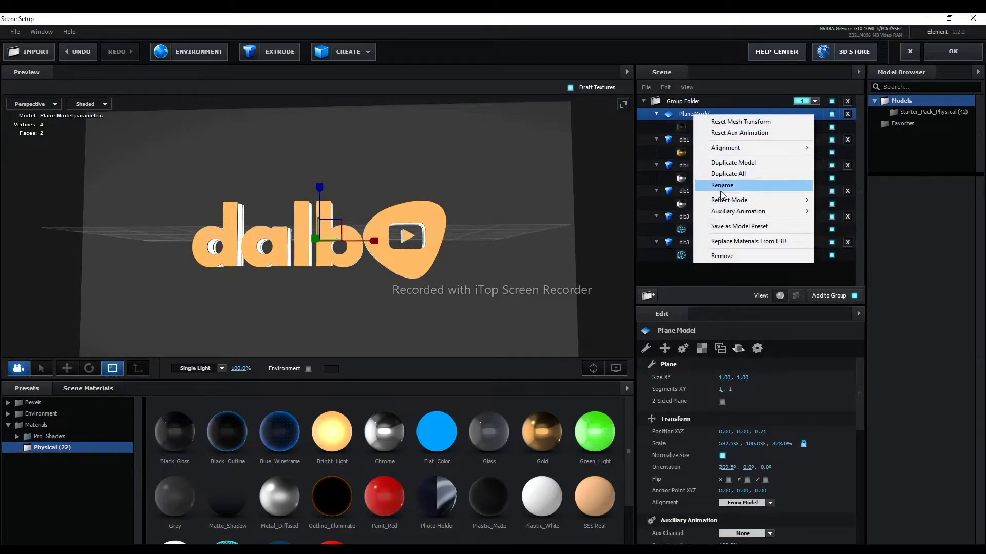
mouse_move(729, 207)
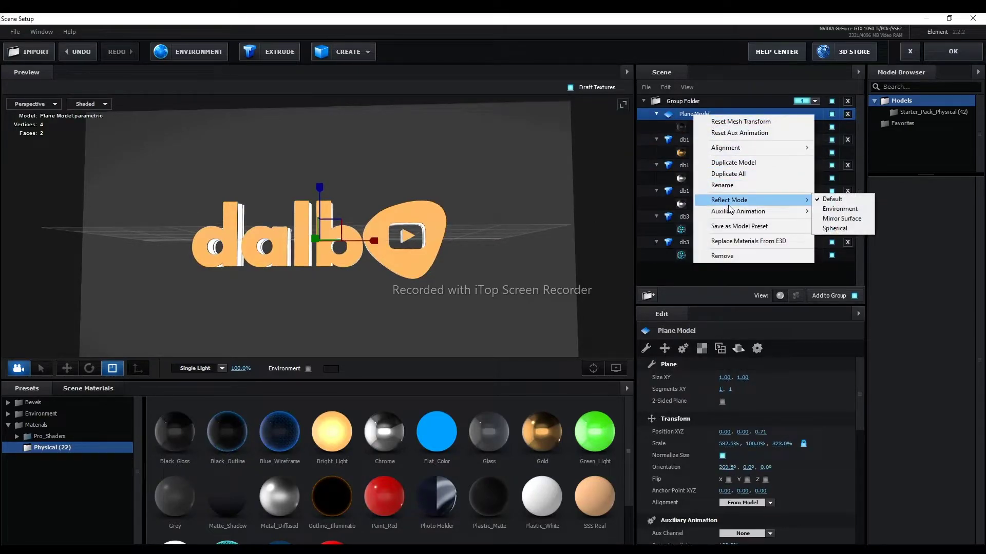
left_click(838, 218)
Orbit the preview to a side view of the logo and open the plane's Black_Gloss material.
mouse_move(465, 275)
left_mouse_down()
mouse_move(386, 286)
mouse_move(428, 249)
mouse_move(459, 294)
mouse_move(491, 301)
mouse_move(315, 281)
left_mouse_up()
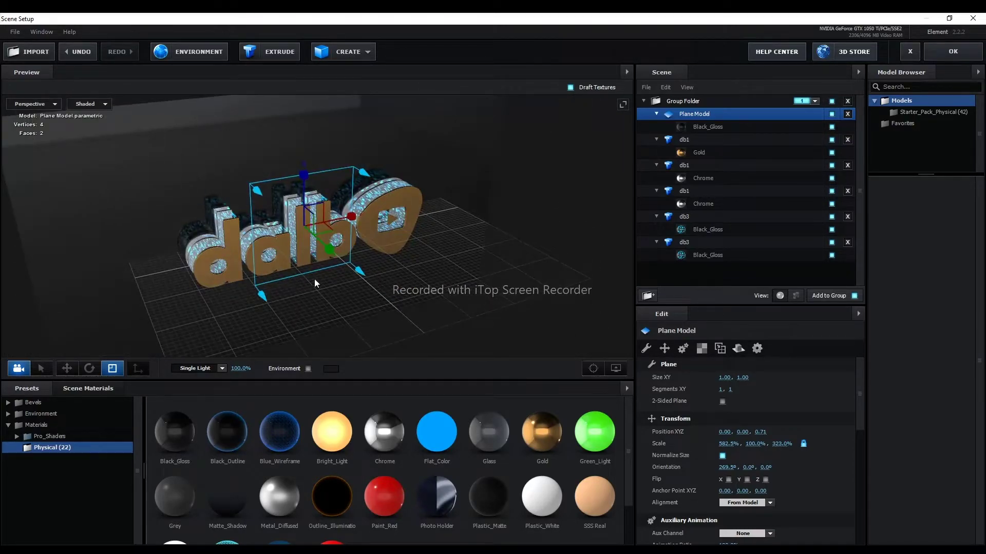
mouse_move(157, 203)
left_mouse_down()
mouse_move(214, 195)
mouse_move(208, 170)
mouse_move(186, 198)
mouse_move(122, 219)
left_mouse_up()
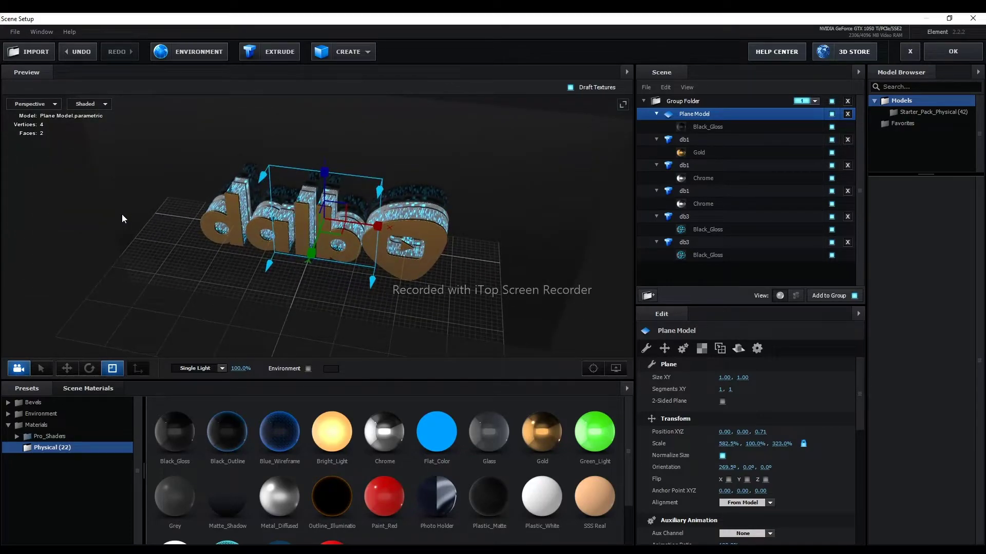
left_click(720, 126)
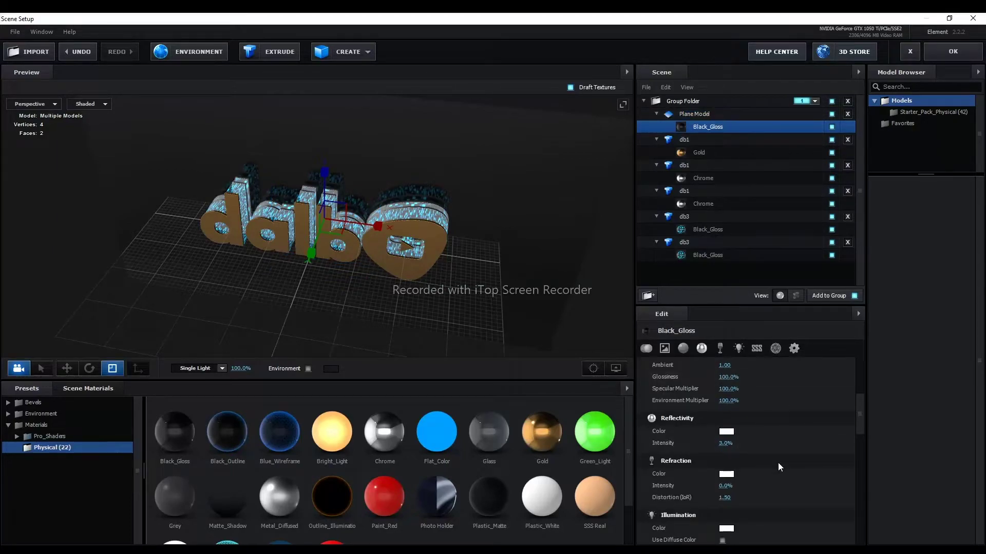
Set Black_Gloss reflectivity intensity to 100% and glossiness to 70%.
scroll(778, 463, "down", 1)
scroll(726, 420, "up", 1)
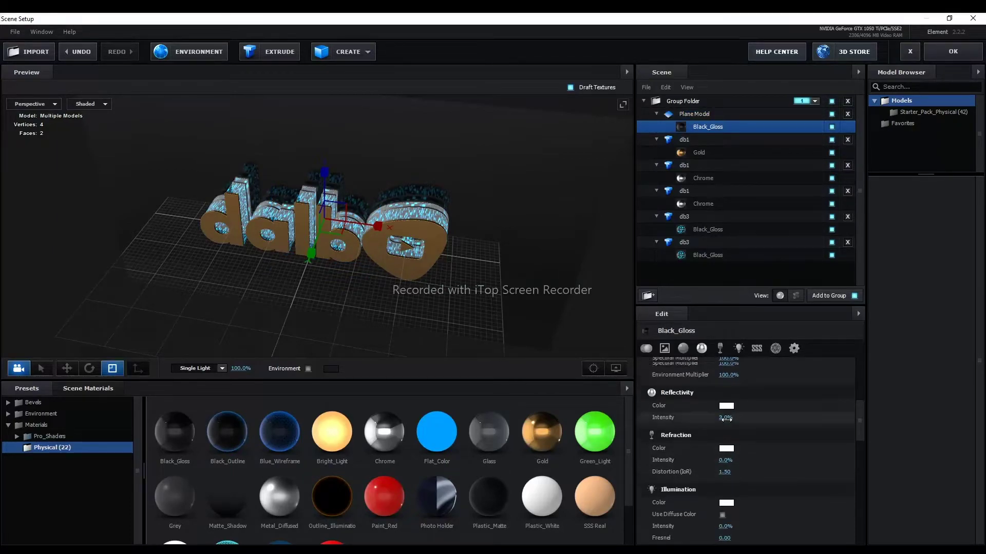
left_click_drag(726, 444, 789, 448)
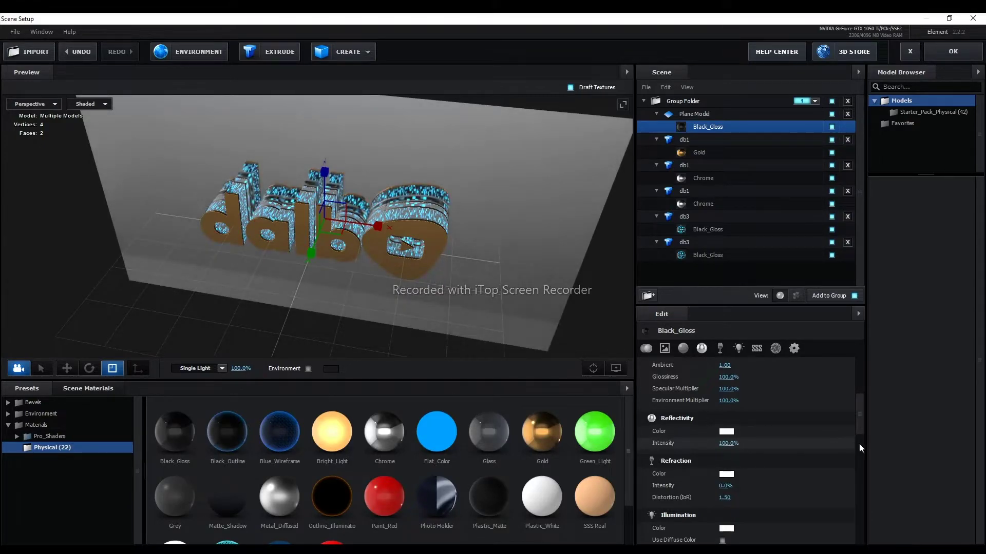
mouse_move(724, 378)
left_mouse_down()
mouse_move(684, 381)
mouse_move(699, 378)
left_mouse_up()
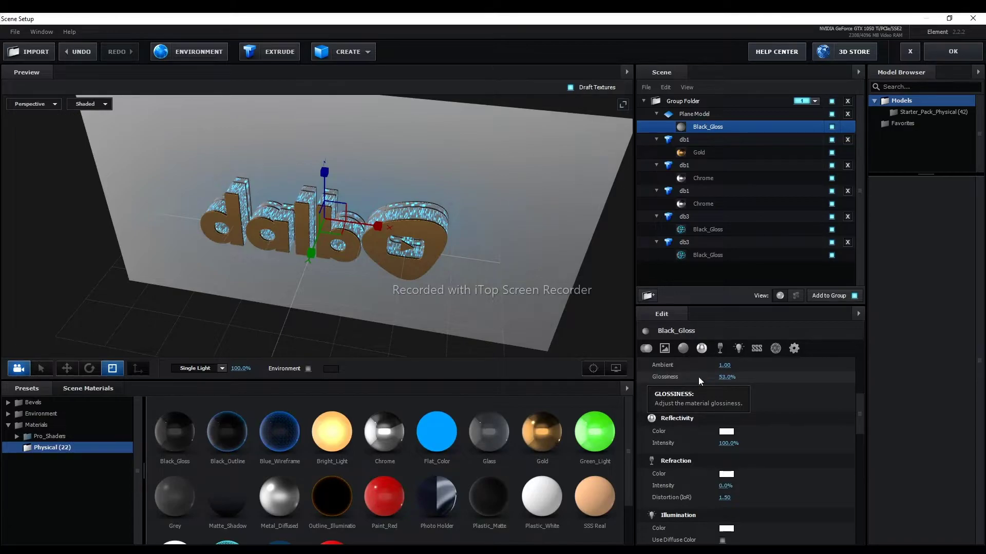
left_click(724, 378)
type("70")
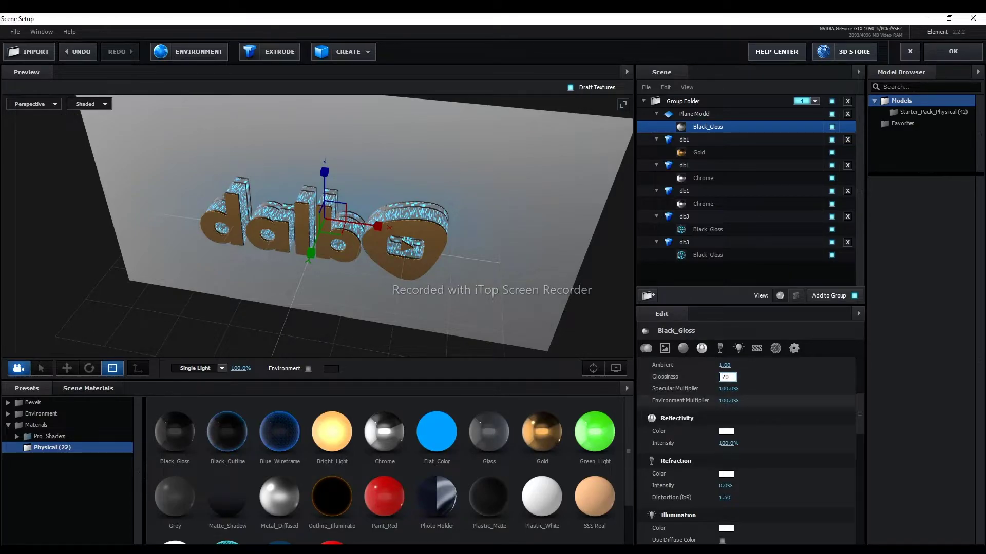
key("Return")
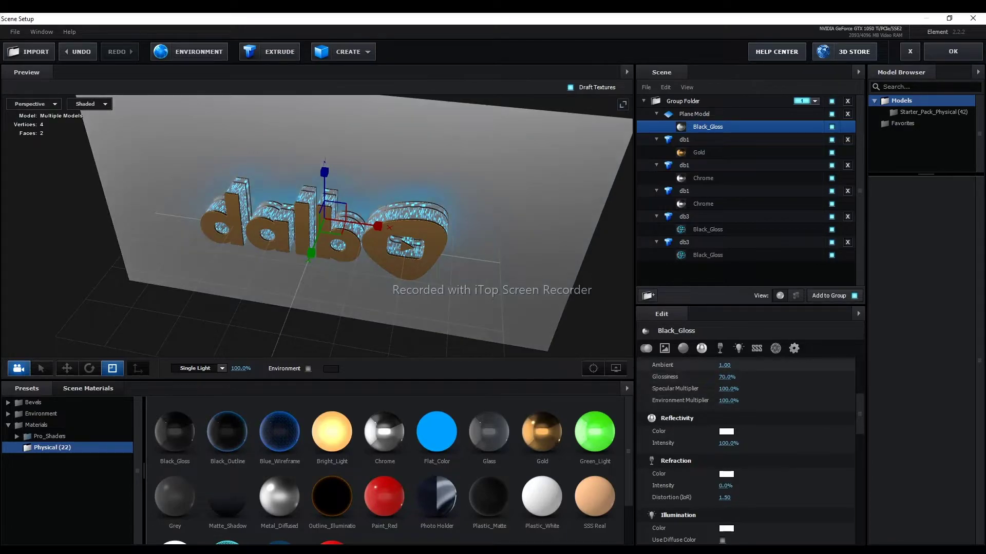
left_click_drag(463, 347, 406, 321)
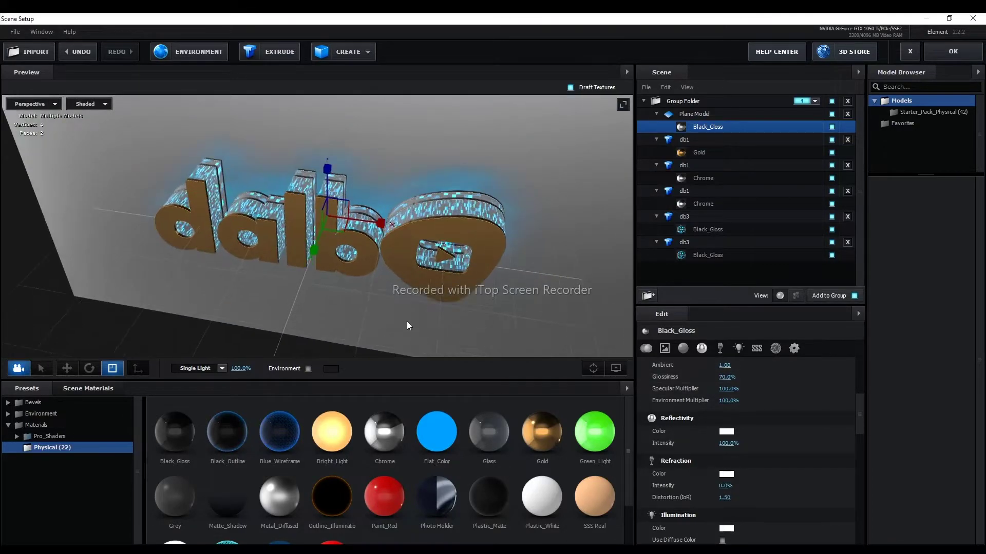
mouse_move(309, 319)
left_mouse_down()
mouse_move(372, 264)
mouse_move(395, 285)
mouse_move(384, 285)
left_mouse_up()
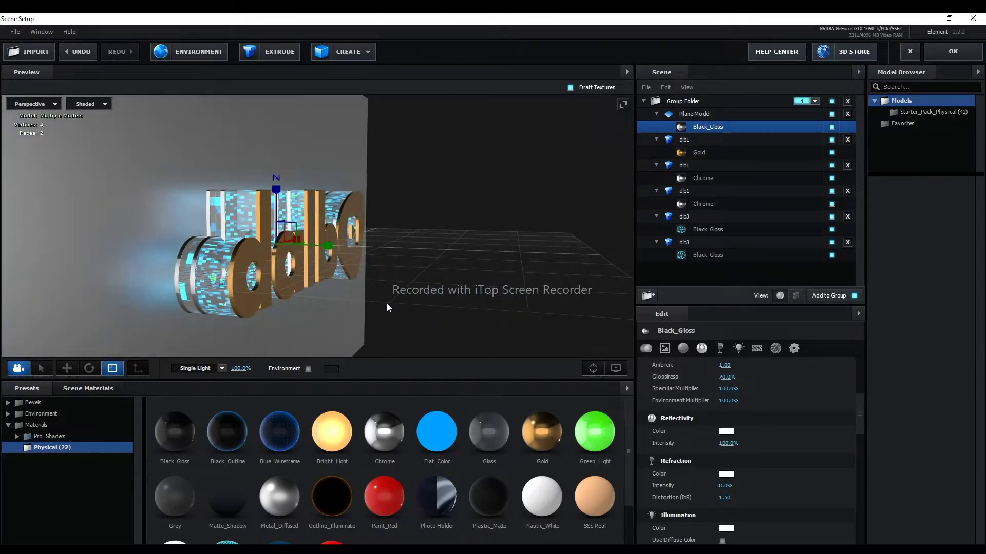
Enable Matte Shadow and Matte Reflection in the Black_Gloss Advanced settings.
scroll(770, 442, "down", 2)
scroll(771, 442, "down", 8)
scroll(771, 443, "down", 2)
scroll(771, 442, "up", 4)
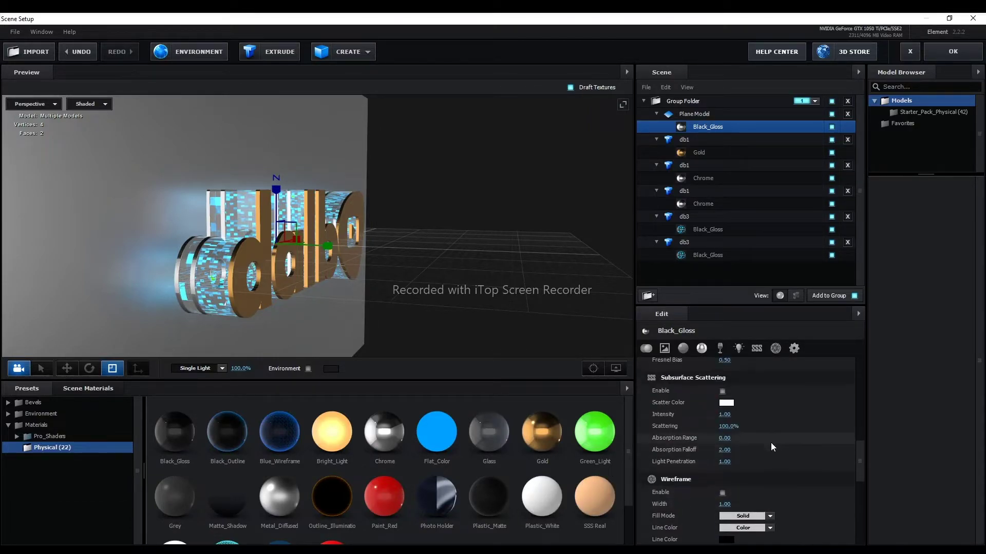
scroll(771, 443, "down", 1)
scroll(769, 453, "down", 3)
scroll(769, 453, "down", 3)
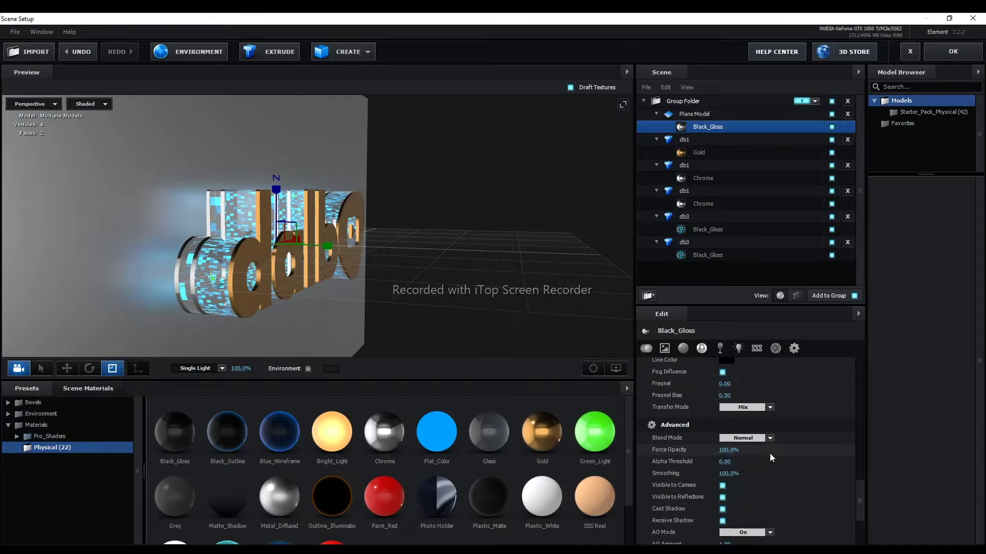
scroll(769, 454, "down", 2)
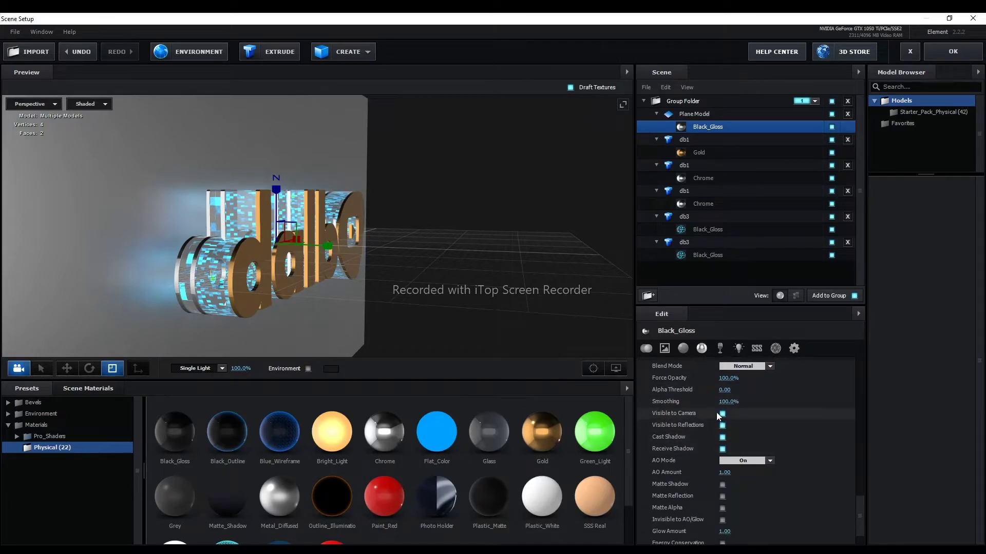
scroll(724, 414, "down", 2)
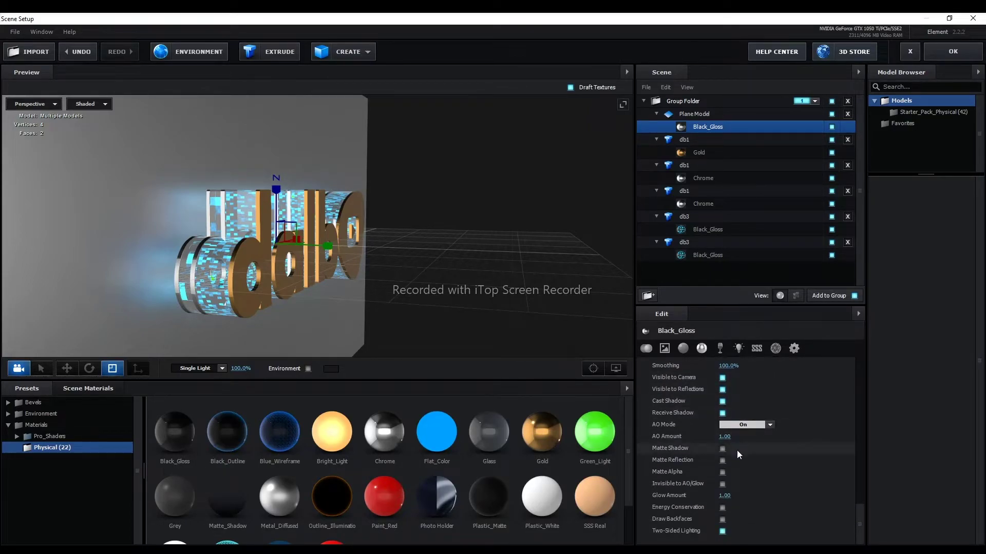
left_click(723, 449)
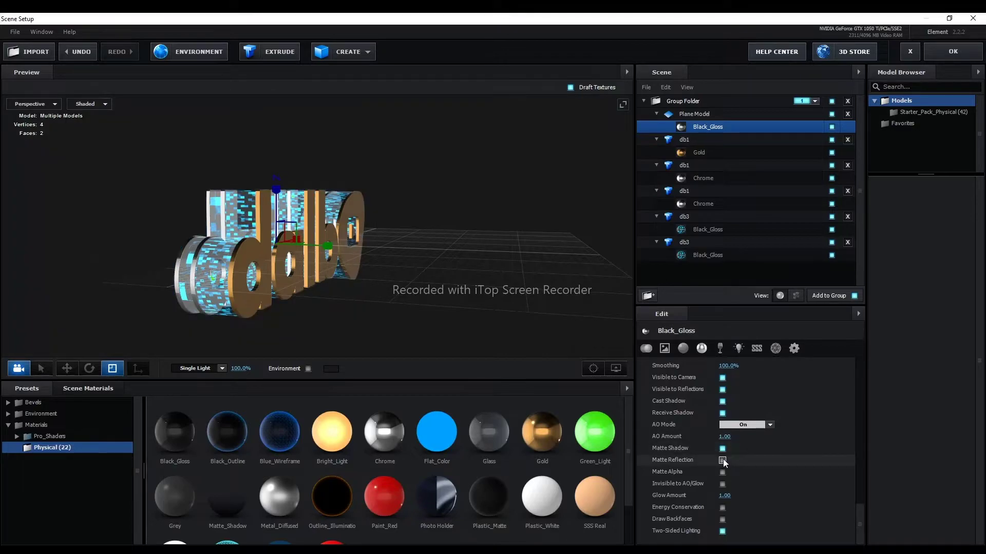
left_click(722, 460)
Orbit around the dalbo logo to check the result and select the second db3 extrusion.
mouse_move(429, 255)
left_mouse_down()
mouse_move(343, 289)
mouse_move(312, 266)
mouse_move(320, 223)
mouse_move(372, 262)
mouse_move(380, 281)
left_mouse_up()
mouse_move(316, 286)
left_mouse_down()
mouse_move(291, 279)
mouse_move(338, 254)
left_mouse_up()
mouse_move(358, 312)
left_mouse_down()
mouse_move(406, 307)
mouse_move(383, 315)
mouse_move(410, 315)
left_mouse_up()
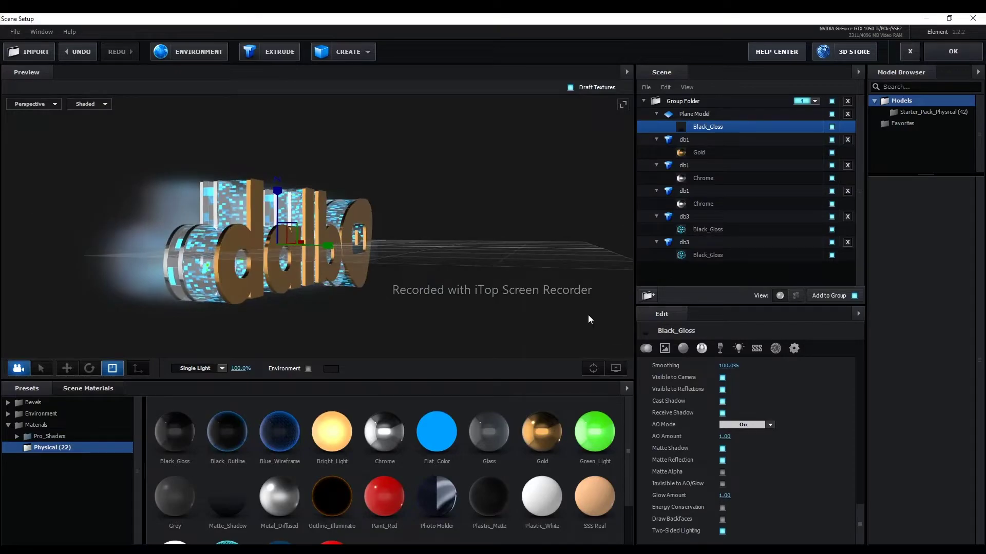
left_click(695, 240)
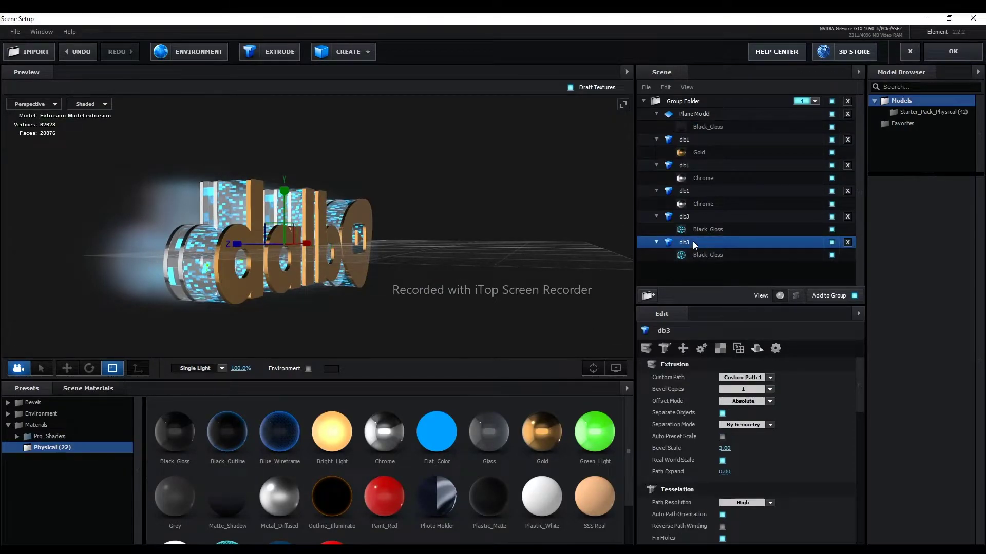
Set the Reflect Mode of both the lower and upper db3 models to Spherical.
right_click(693, 242)
mouse_move(727, 327)
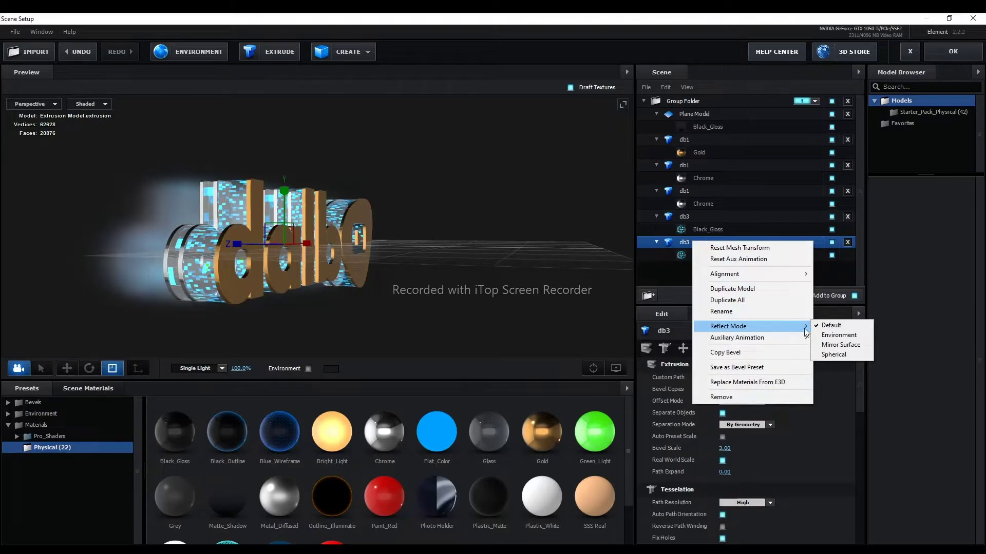
left_click(833, 355)
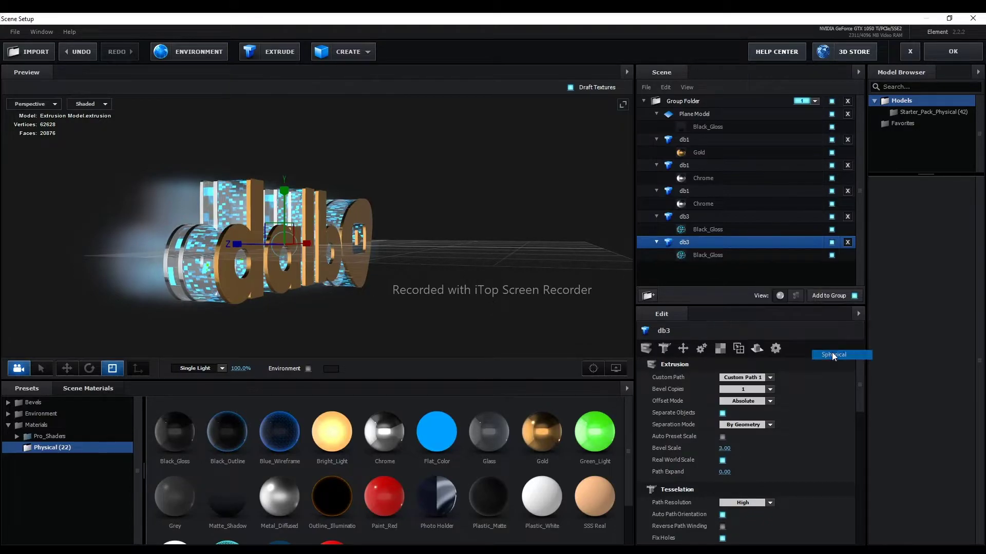
left_click(693, 217)
right_click(694, 217)
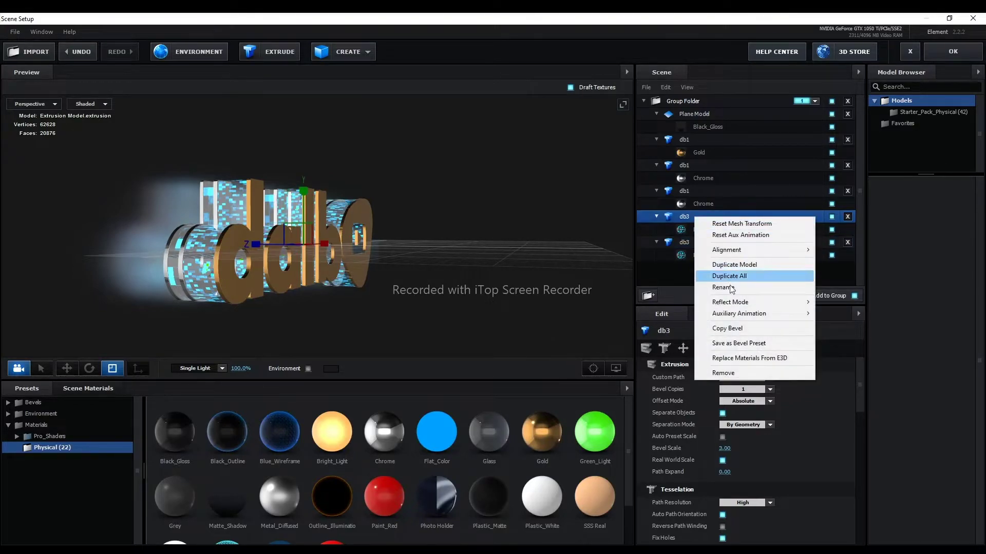
mouse_move(753, 304)
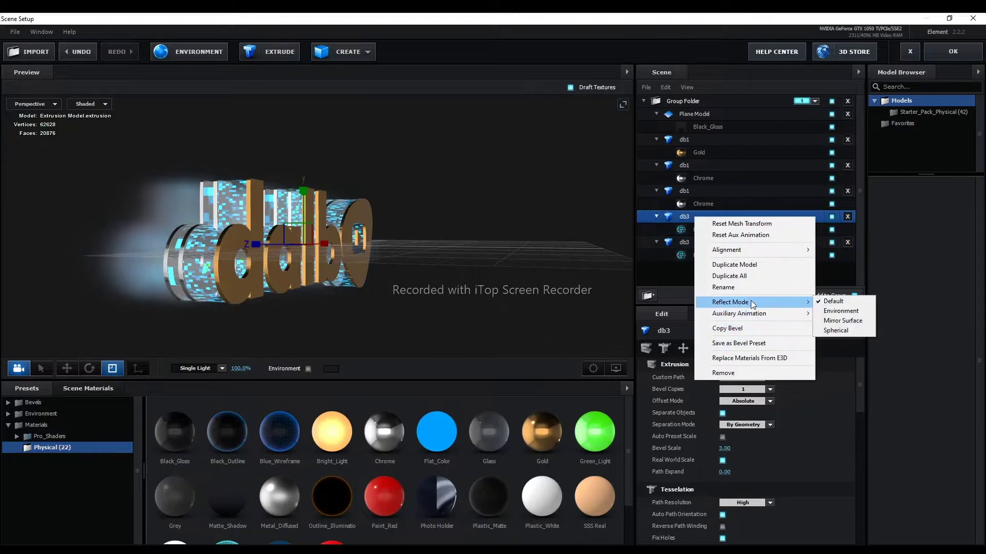
left_click(836, 331)
mouse_move(303, 310)
left_mouse_down()
mouse_move(276, 174)
mouse_move(317, 173)
mouse_move(283, 174)
mouse_move(231, 255)
mouse_move(255, 171)
left_mouse_up()
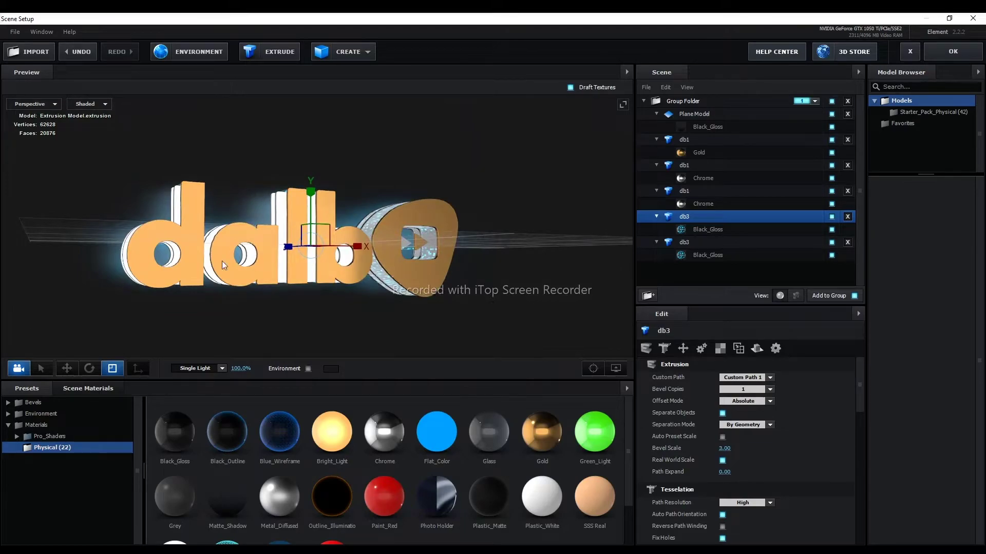
left_click_drag(220, 318, 267, 322)
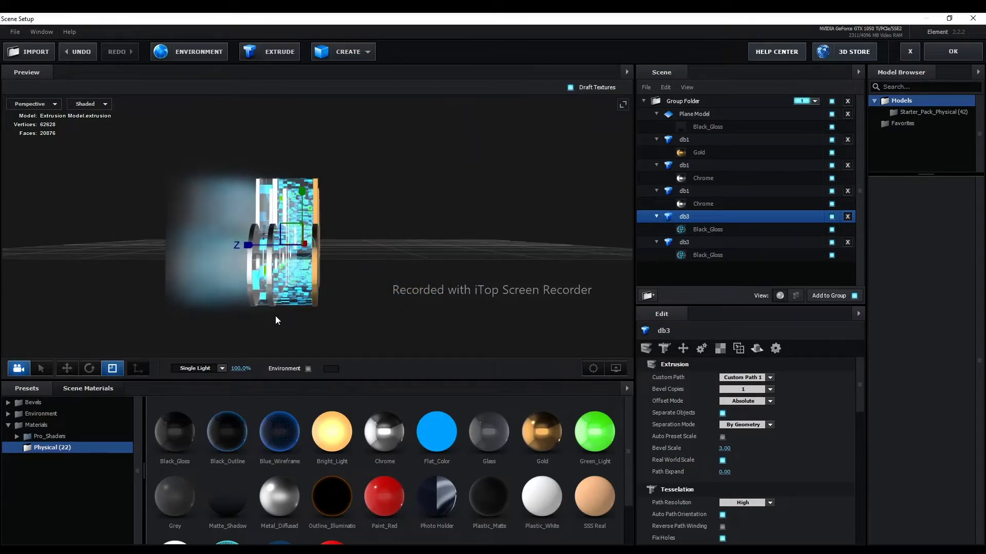
Enable the Environment map and try the V1_Environment Roof and Roof_blurred maps.
left_click(52, 414)
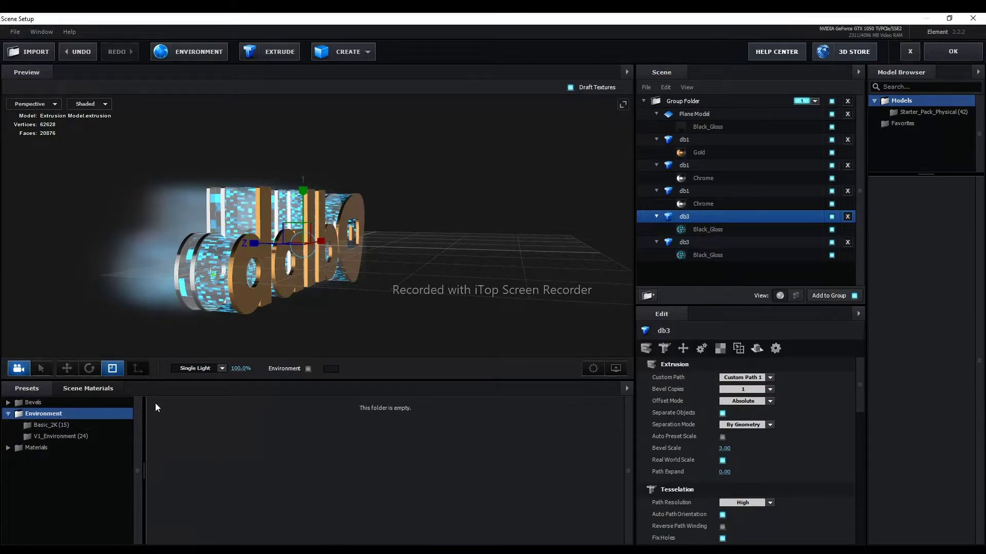
left_click(308, 369)
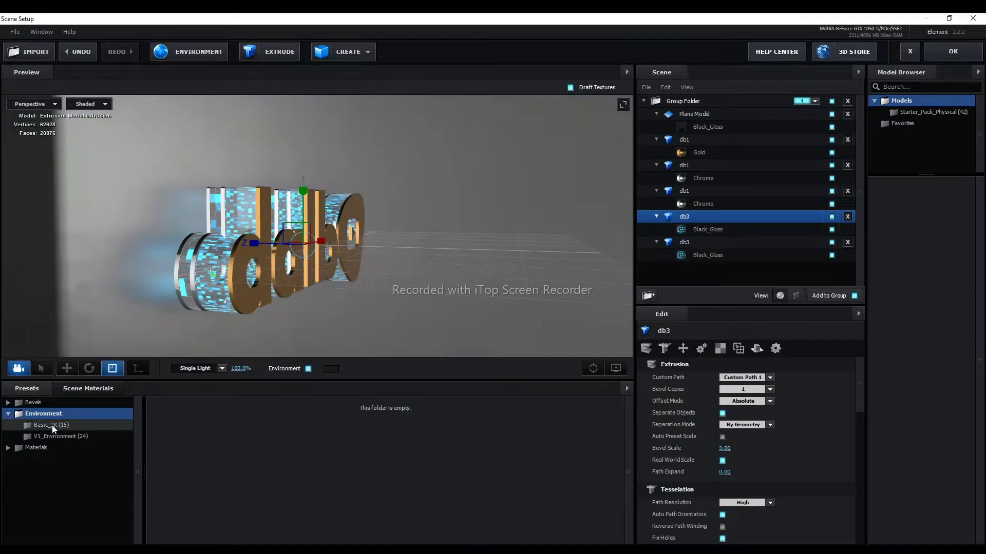
left_click(52, 425)
left_click(66, 436)
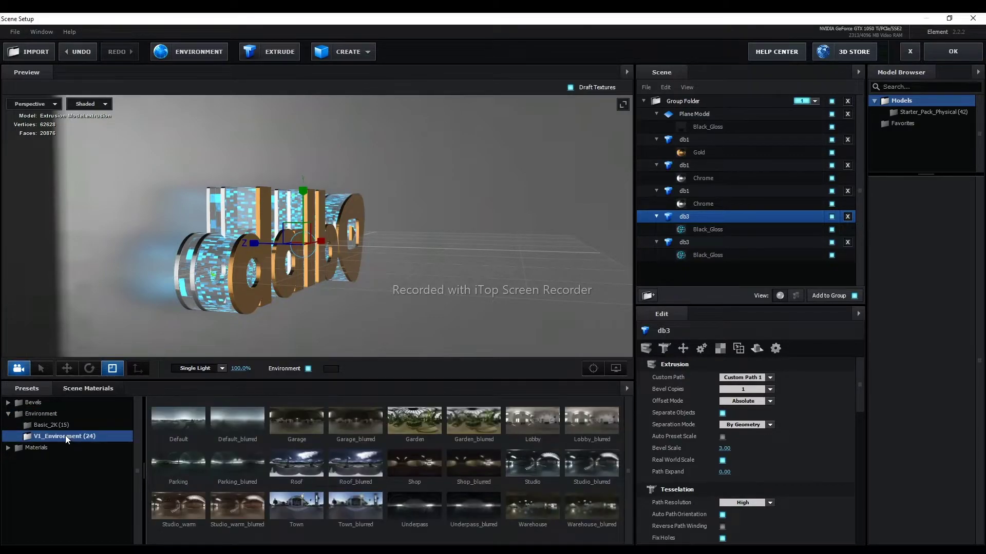
left_click(340, 458)
left_click(344, 455)
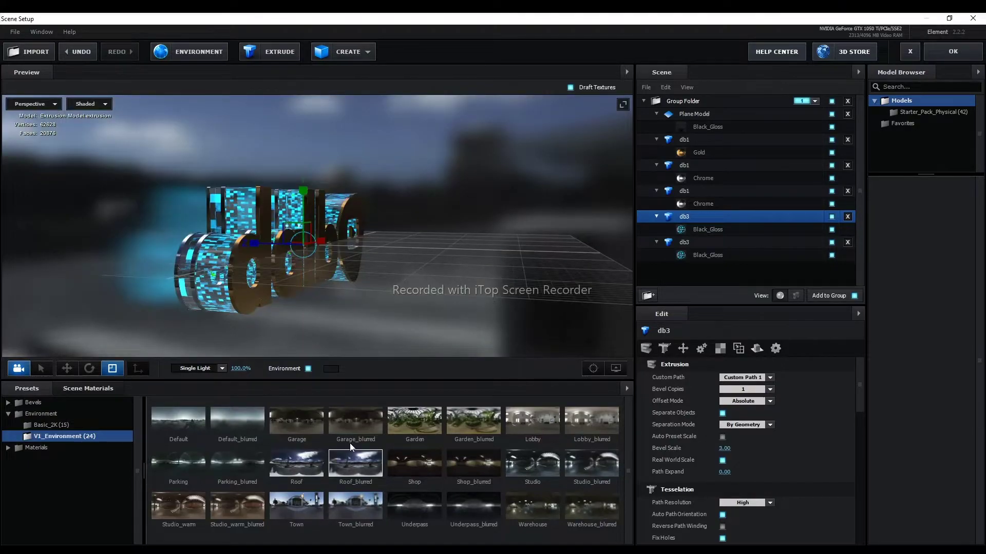
mouse_move(390, 306)
left_mouse_down()
mouse_move(324, 298)
mouse_move(331, 316)
mouse_move(337, 301)
mouse_move(318, 295)
left_mouse_up()
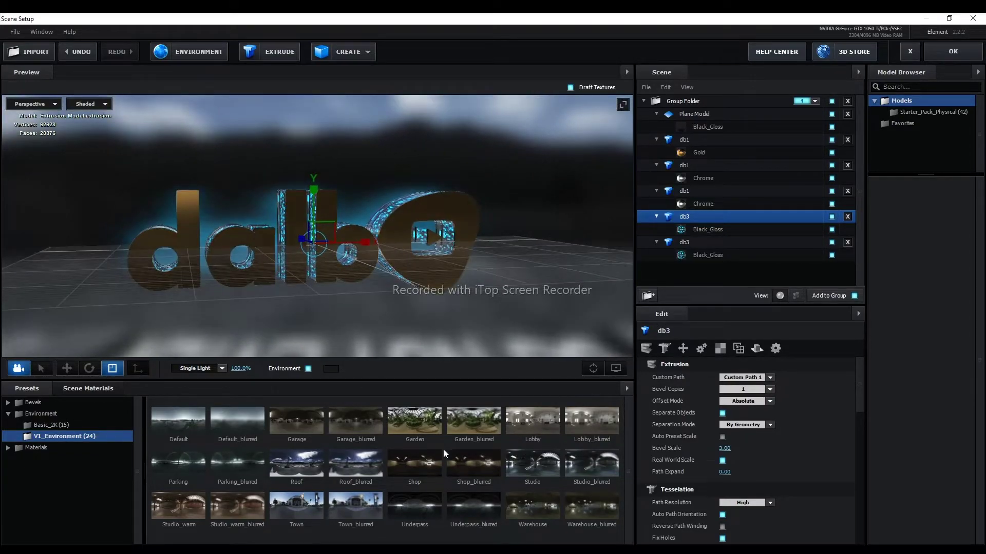
Compare the Studio, Studio_blurred and Town environments, settling on Studio_blurred.
left_click(540, 467)
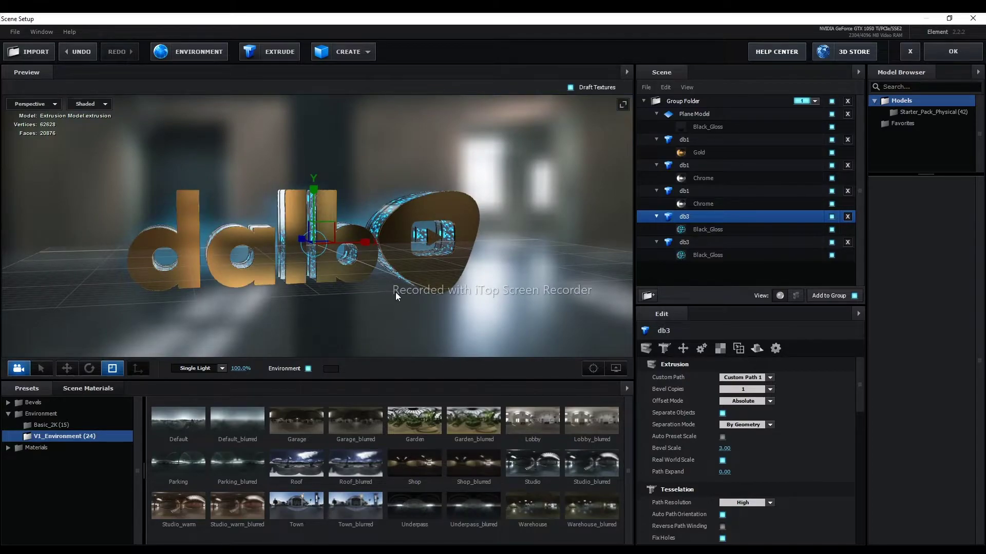
left_click_drag(462, 294, 463, 302)
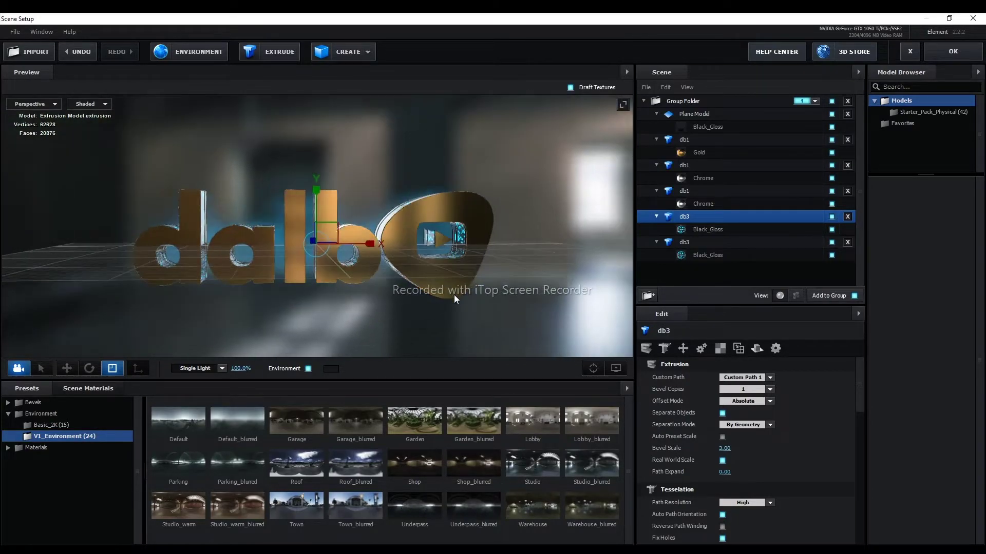
left_click(577, 460)
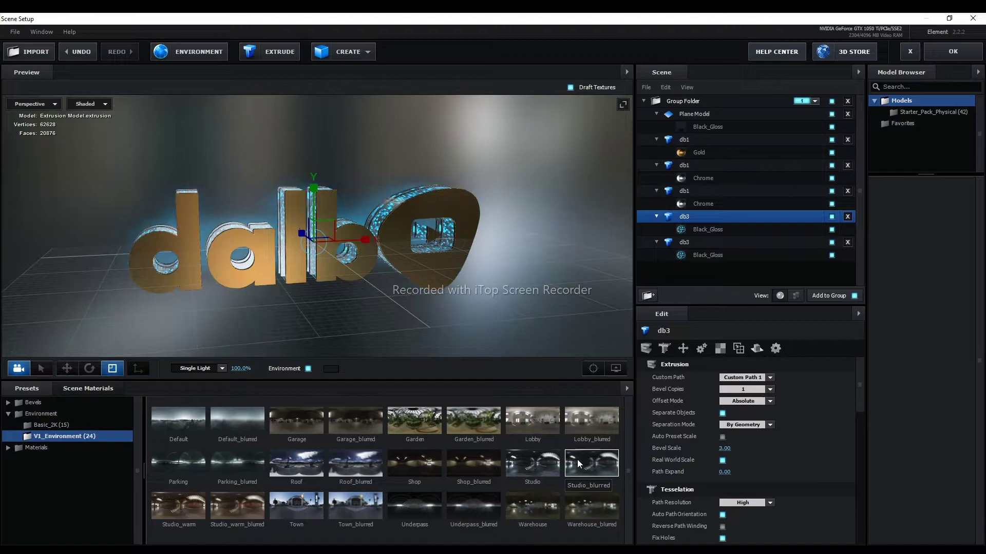
left_click_drag(464, 279, 484, 300)
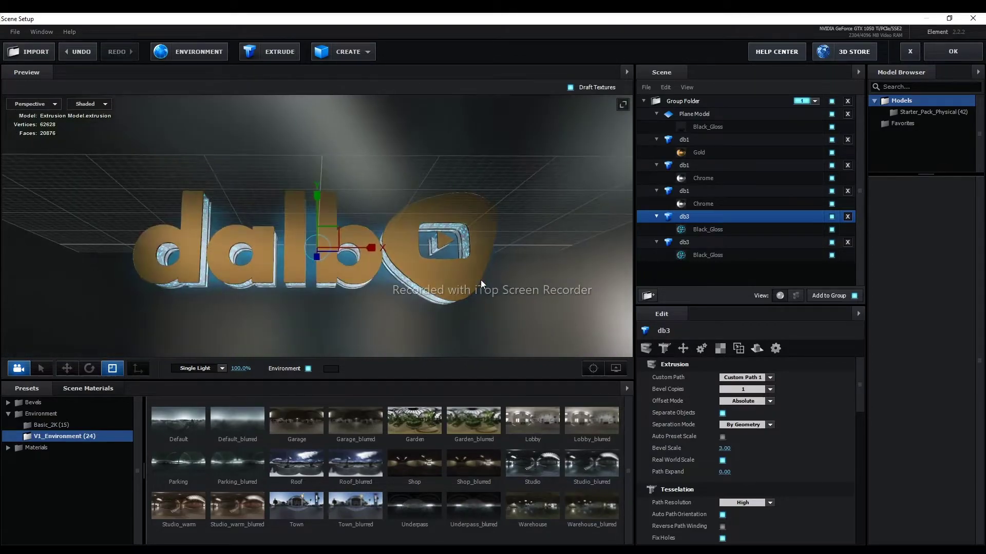
scroll(363, 299, "up", 3)
mouse_move(223, 175)
left_mouse_down()
mouse_move(239, 168)
mouse_move(225, 177)
left_mouse_up()
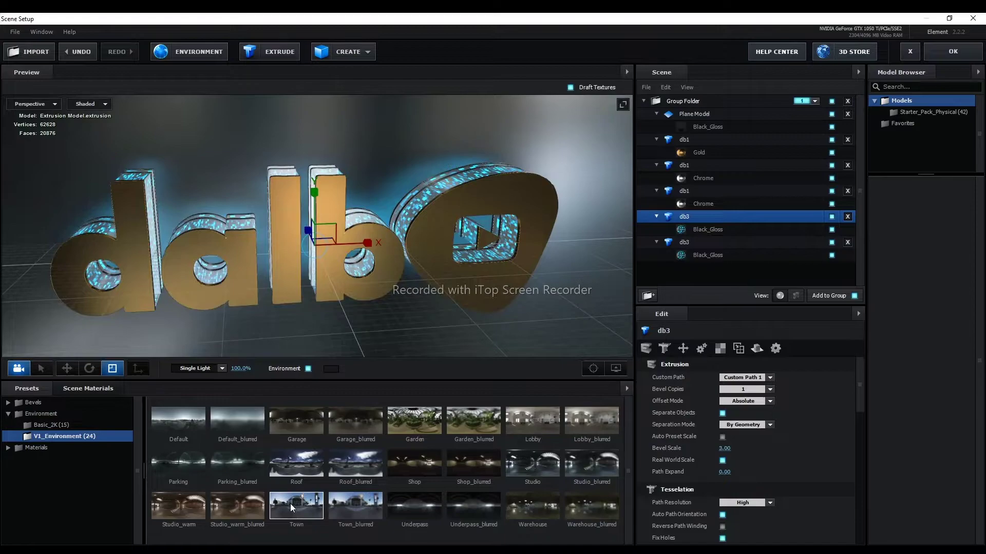
left_click(290, 503)
left_click_drag(377, 201, 391, 172)
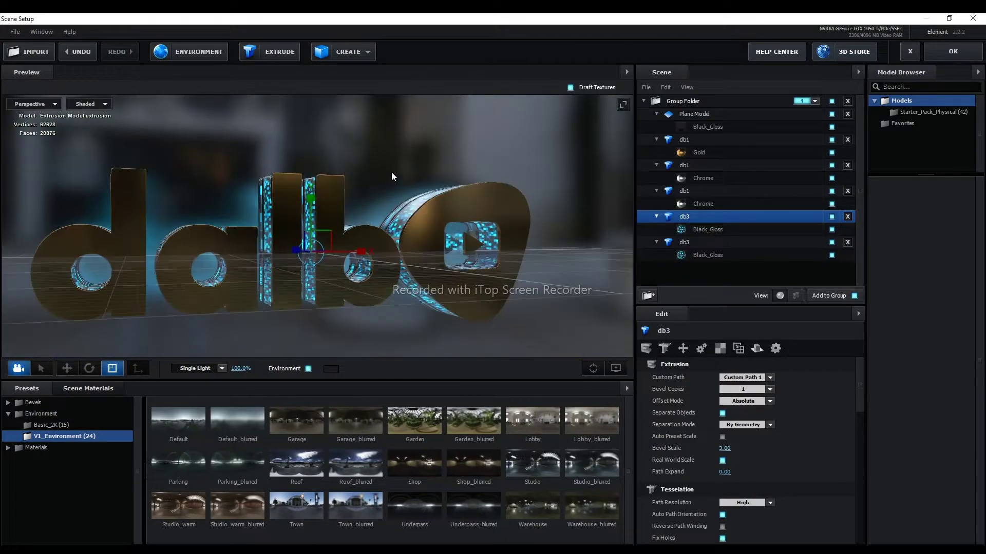
left_click(580, 458)
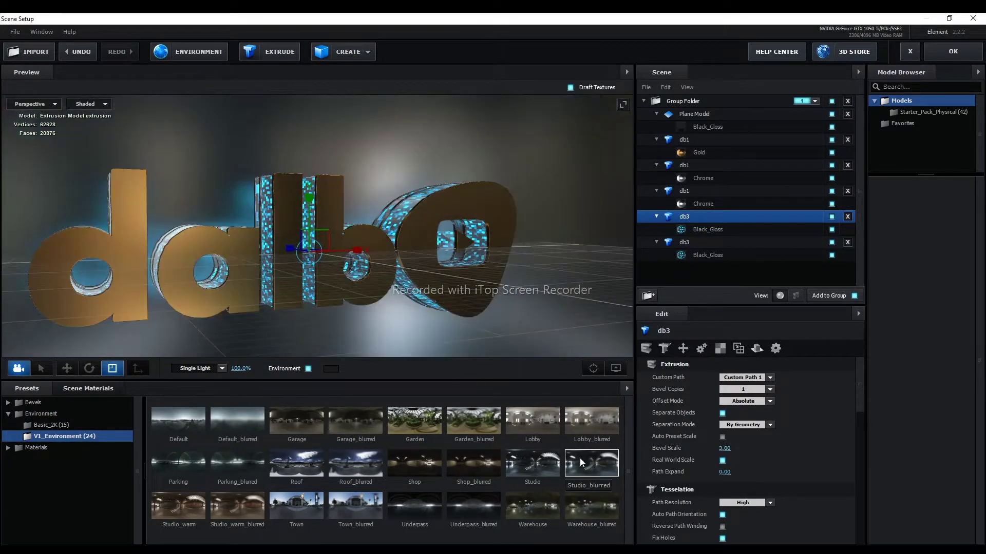
mouse_move(373, 144)
left_mouse_down()
mouse_move(336, 166)
mouse_move(355, 146)
left_mouse_up()
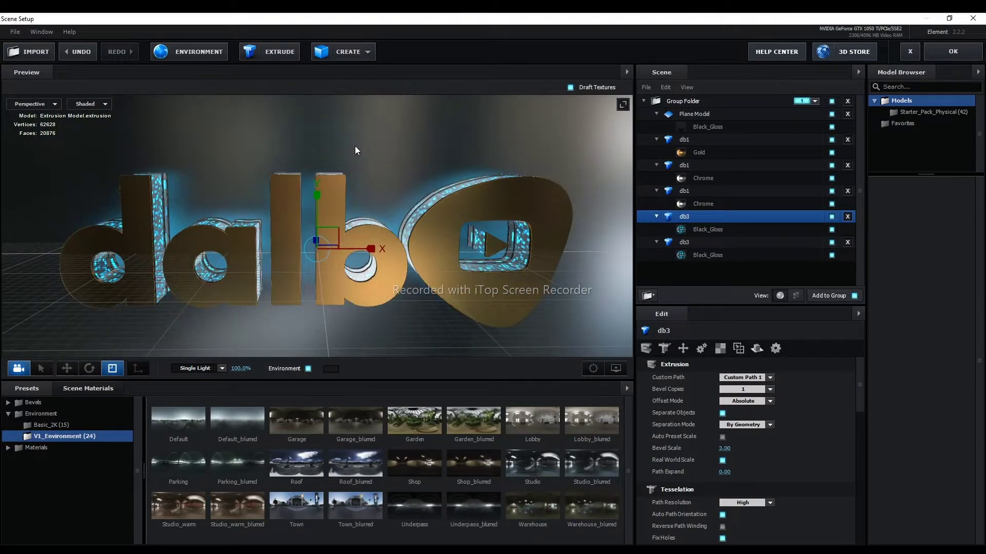
mouse_move(392, 195)
left_mouse_down()
mouse_move(458, 197)
mouse_move(358, 186)
left_mouse_up()
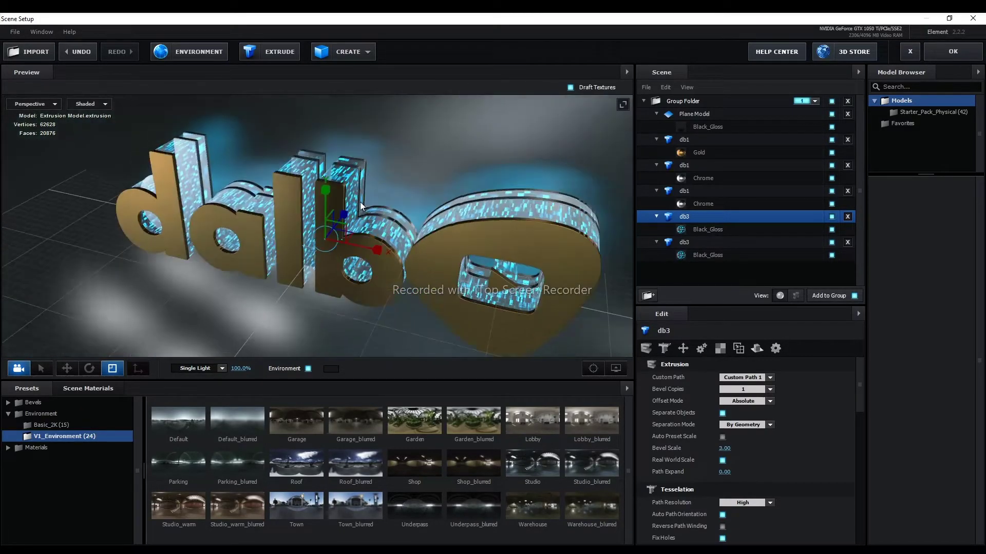
left_click(537, 468)
mouse_move(419, 150)
left_mouse_down()
mouse_move(456, 145)
mouse_move(465, 156)
left_mouse_up()
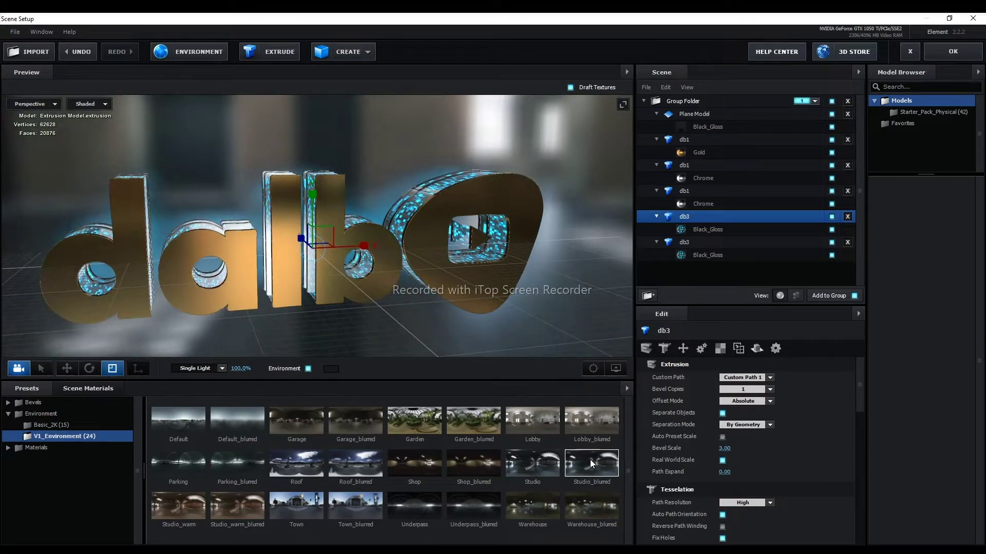
left_click(590, 460)
Try the Basic_2K_03 through Basic_2K_07 environments, then return to V1_Environment.
left_click(44, 421)
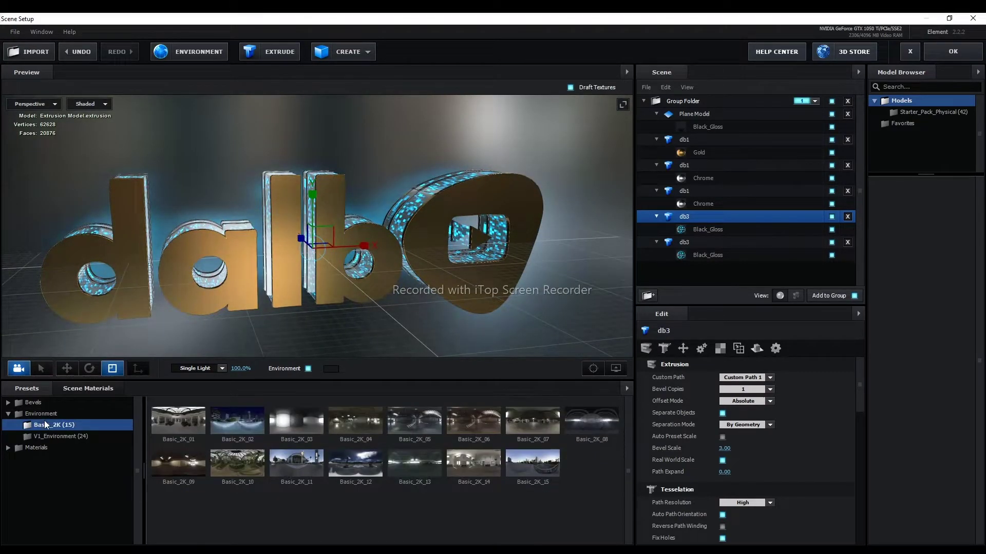
left_click(300, 421)
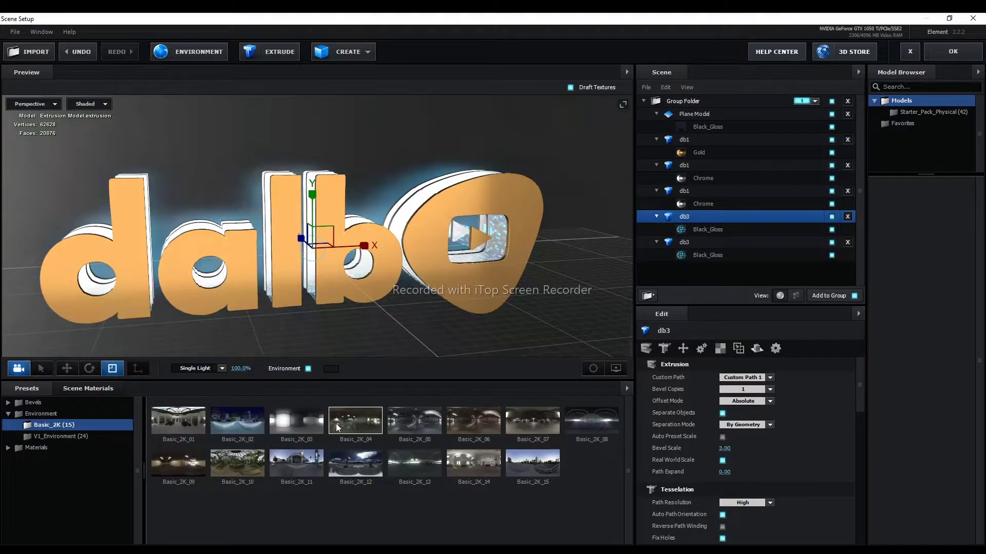
left_click(353, 420)
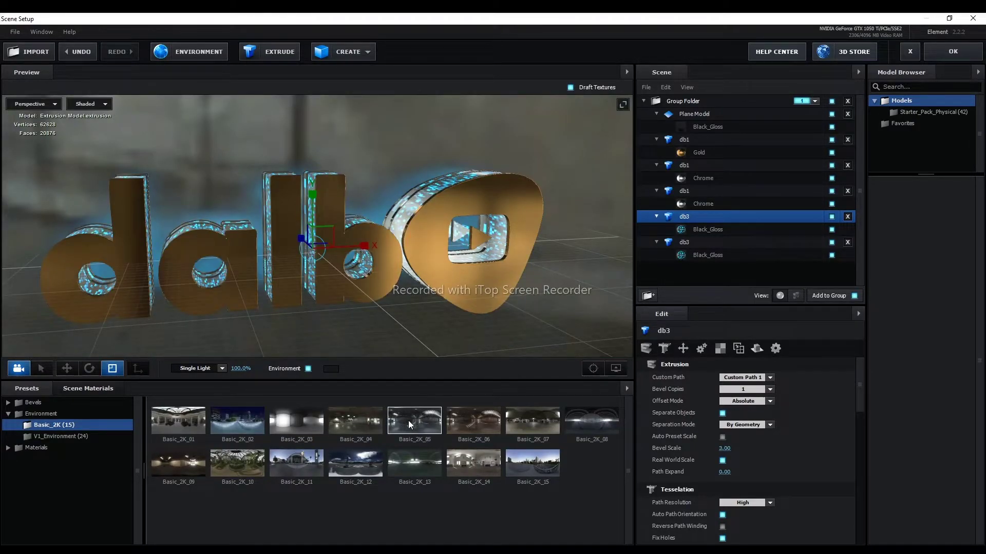
left_click(408, 421)
left_click(475, 422)
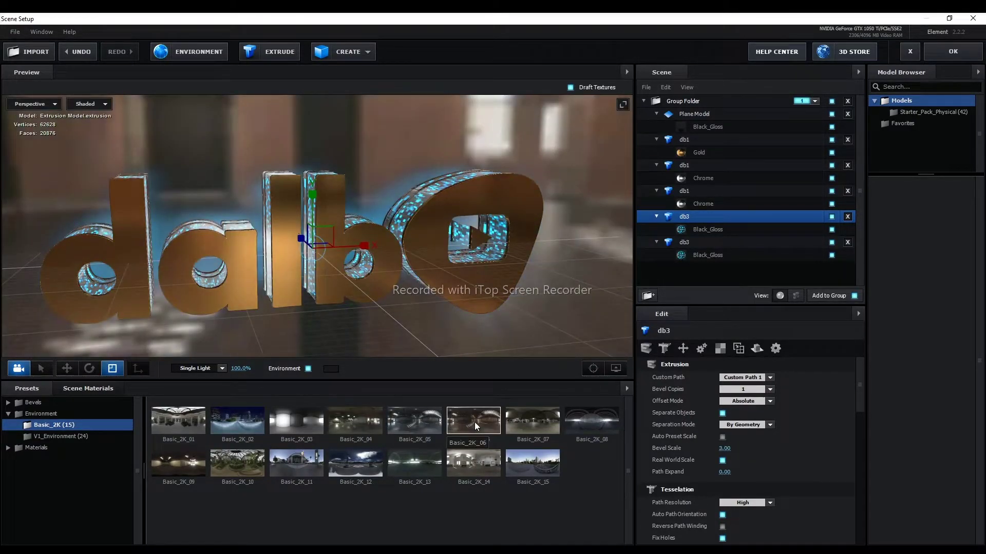
left_click(523, 423)
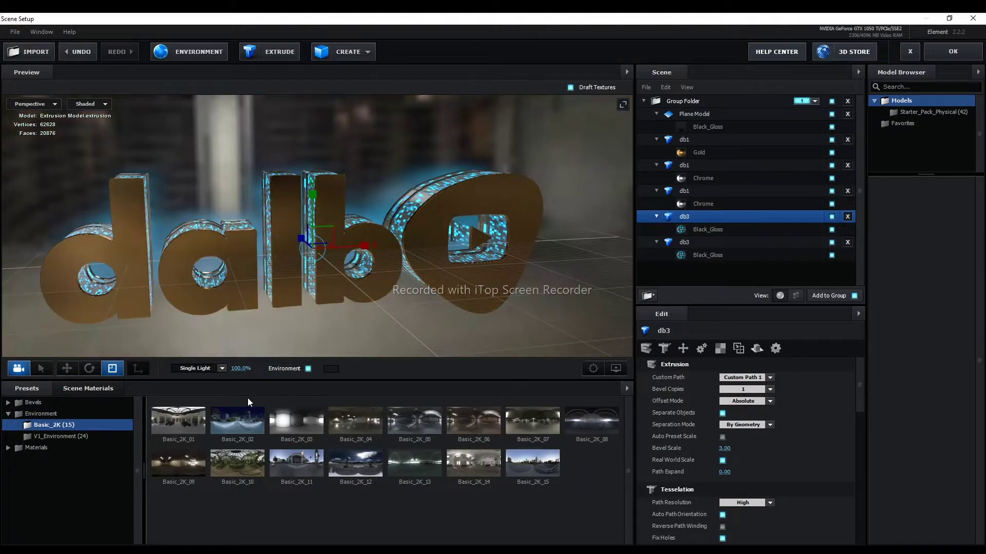
left_click(62, 436)
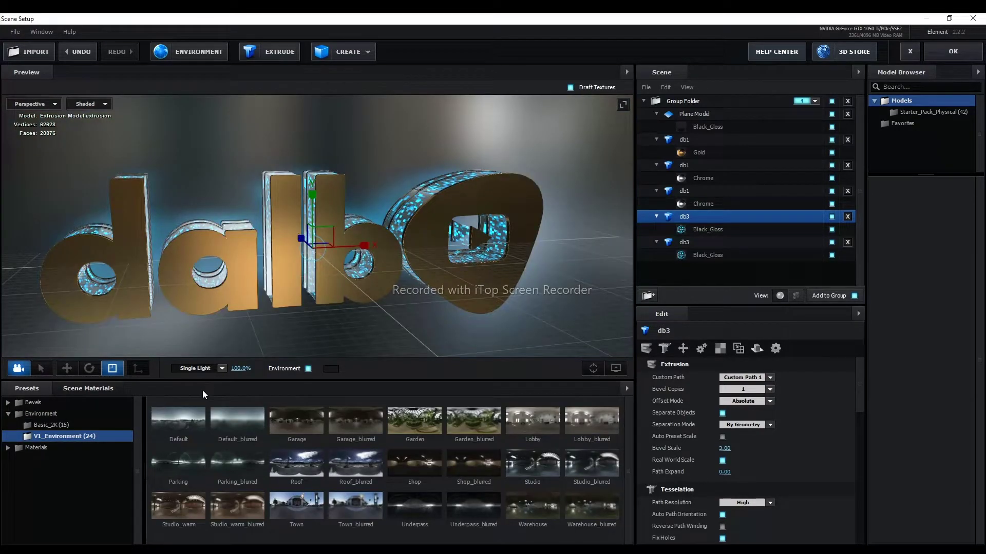
left_click(222, 369)
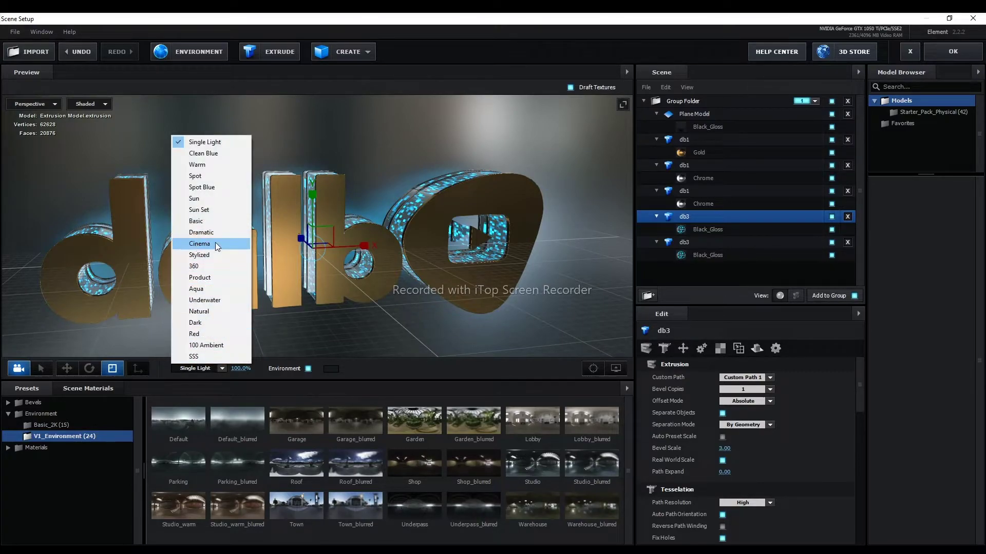
Apply the Cinema lighting preset, frame a level front view, and close Scene Setup with OK.
left_click(215, 244)
mouse_move(235, 202)
left_mouse_down()
mouse_move(228, 199)
mouse_move(272, 204)
mouse_move(237, 204)
mouse_move(244, 215)
left_mouse_up()
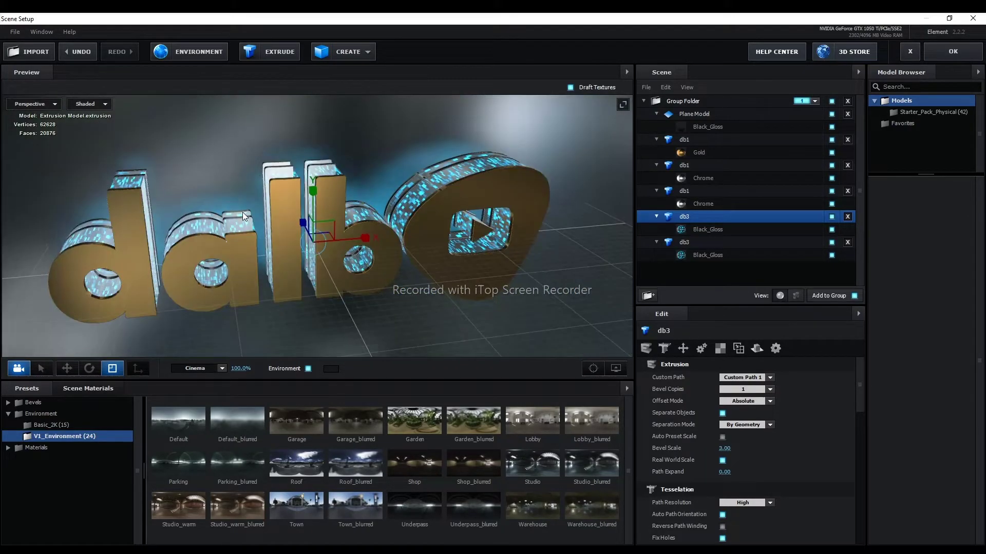
scroll(242, 211, "down", 3)
scroll(242, 211, "down", 5)
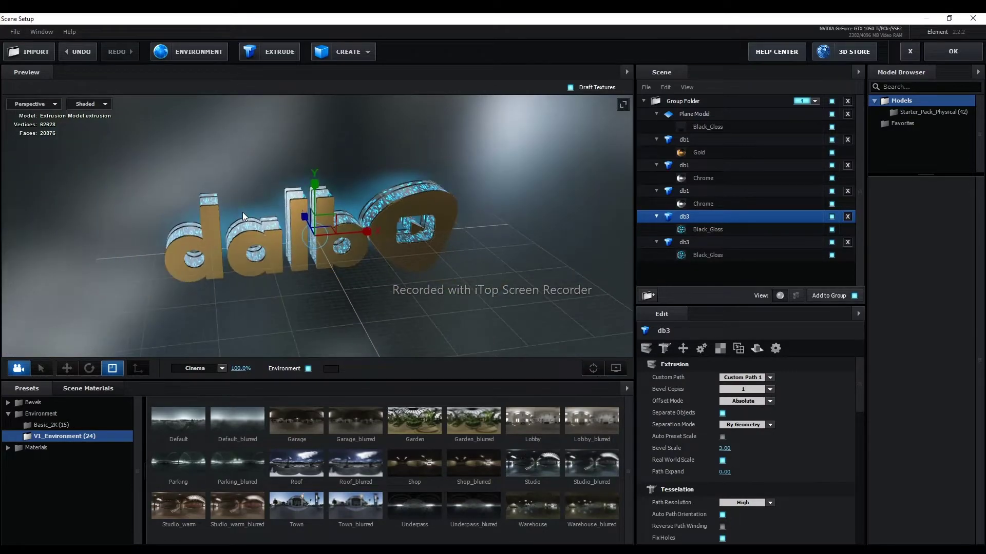
left_click_drag(266, 208, 261, 181)
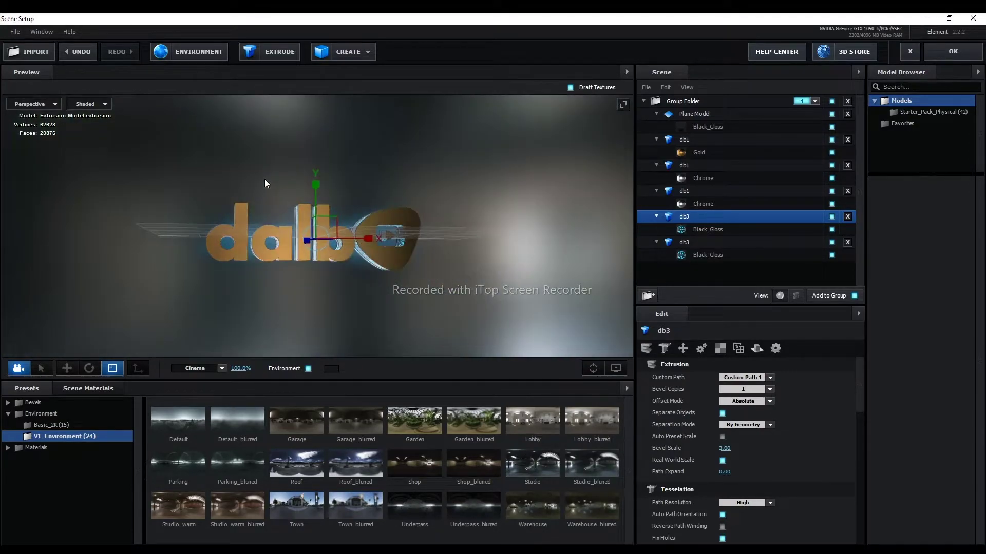
scroll(287, 244, "up", 2)
scroll(287, 244, "up", 3)
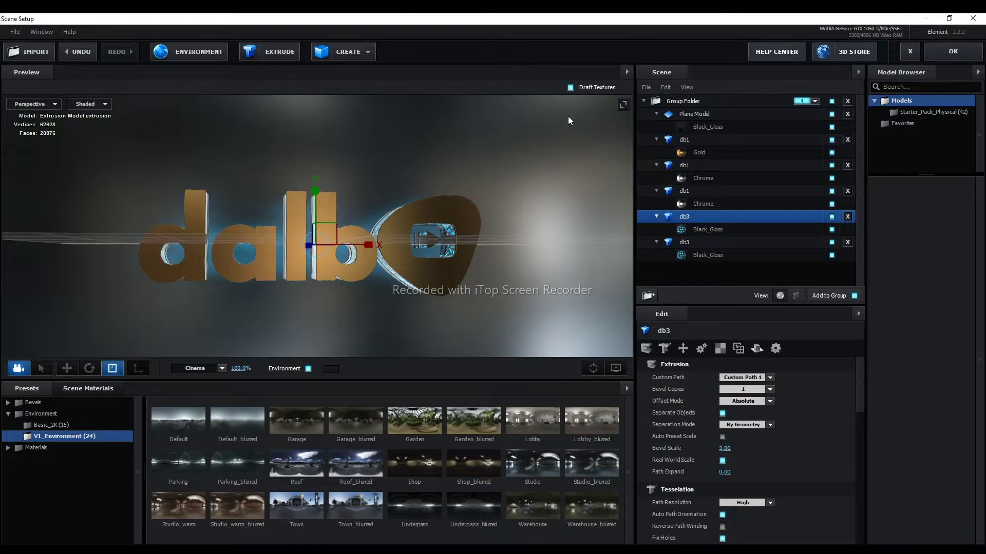
left_click(947, 47)
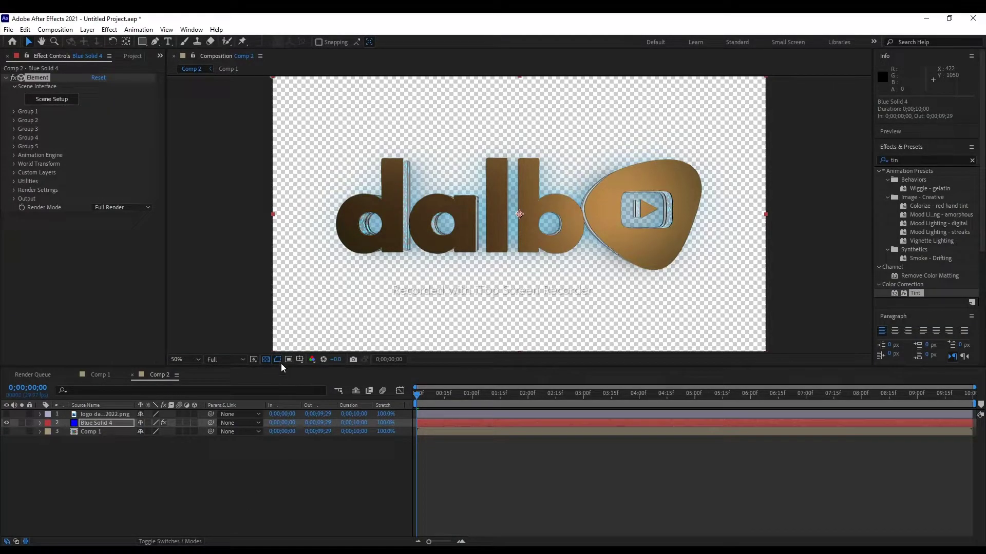
left_click(264, 358)
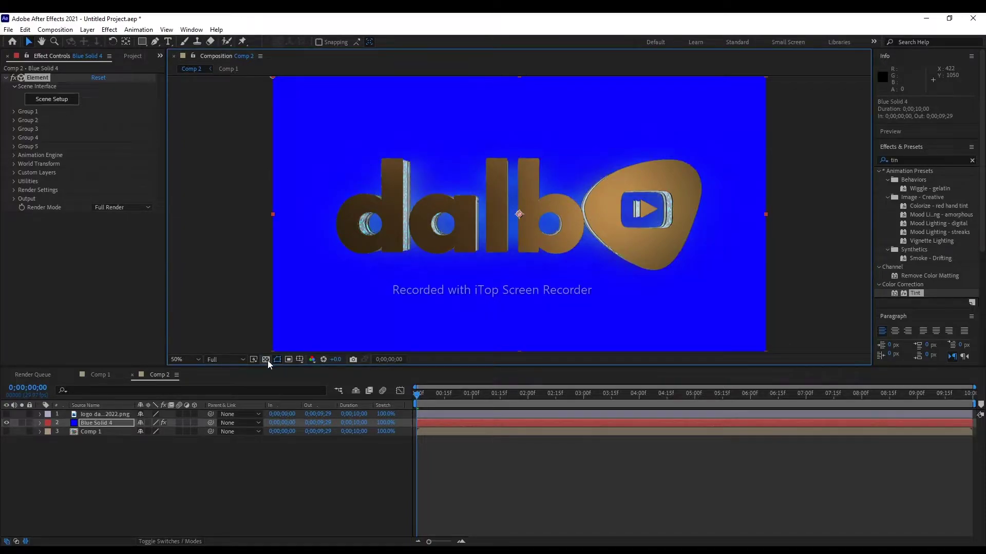
left_click(266, 360)
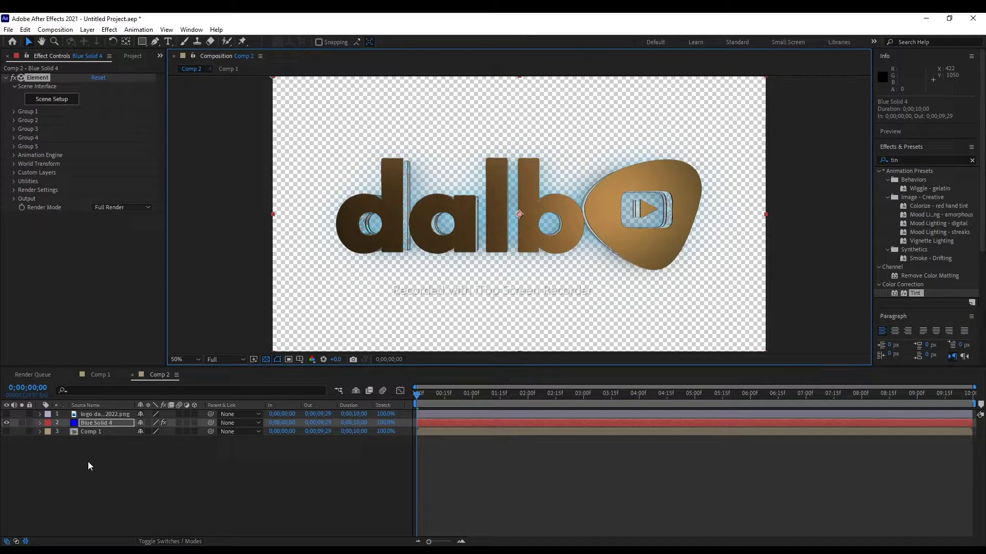
left_click(111, 491)
key("slash")
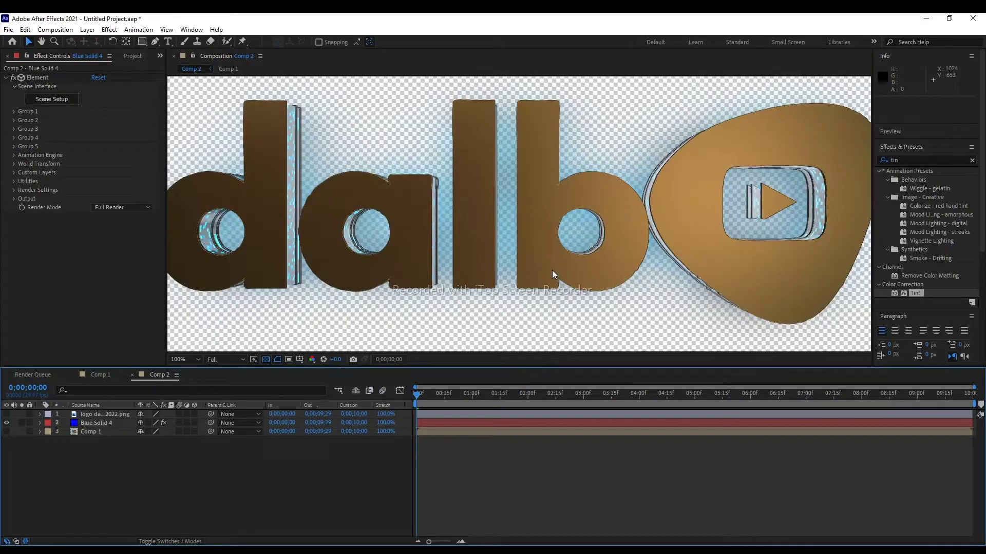
key("comma")
key("comma")
key("comma")
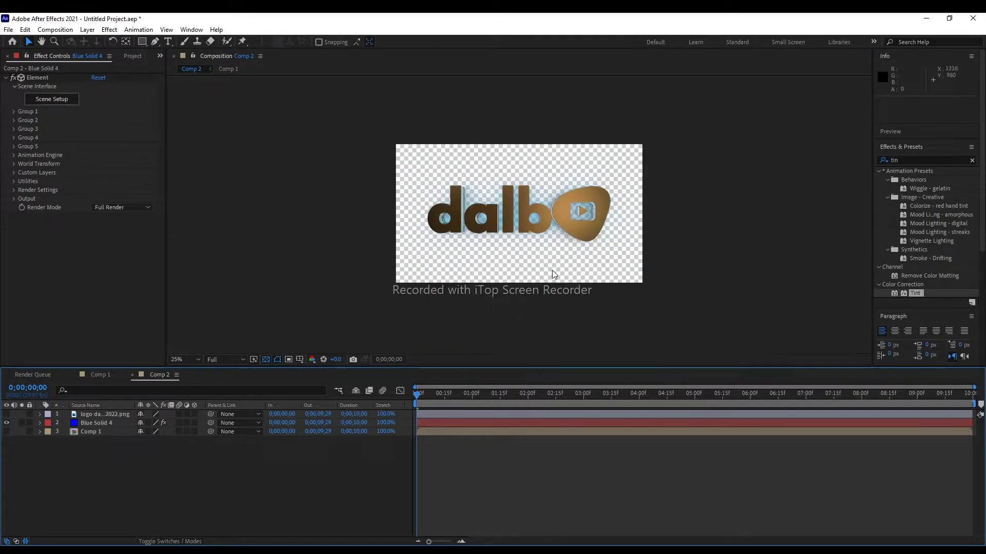
Create a new Two-Node Camera layer named Camera 1 with Lock to Zoom left on.
right_click(121, 469)
mouse_move(171, 356)
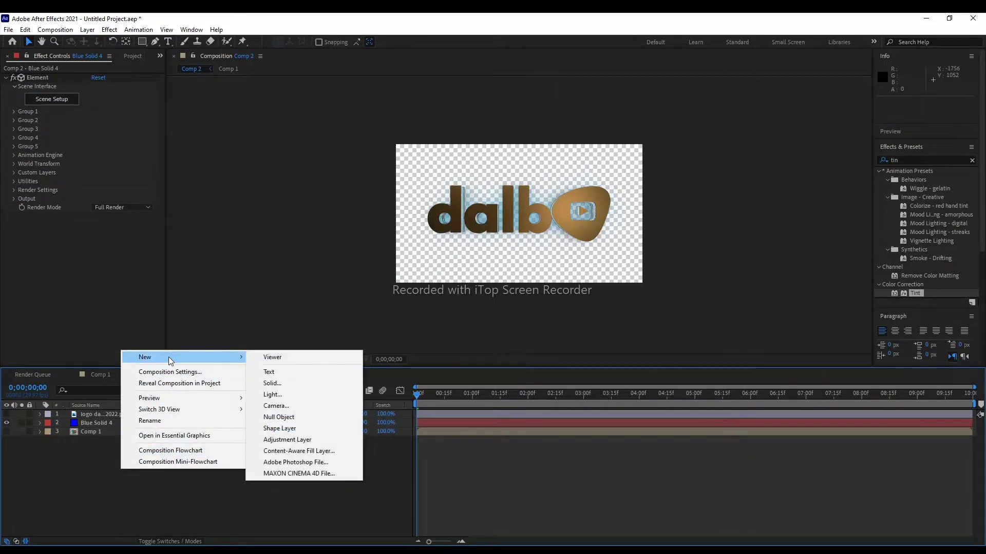
left_click(274, 406)
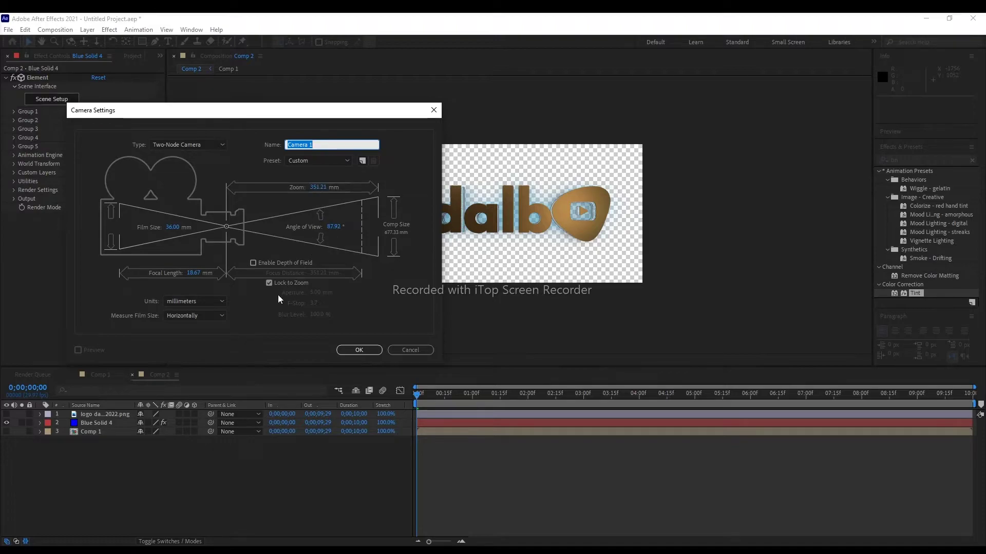
left_click(269, 283)
left_click(269, 284)
left_click(269, 284)
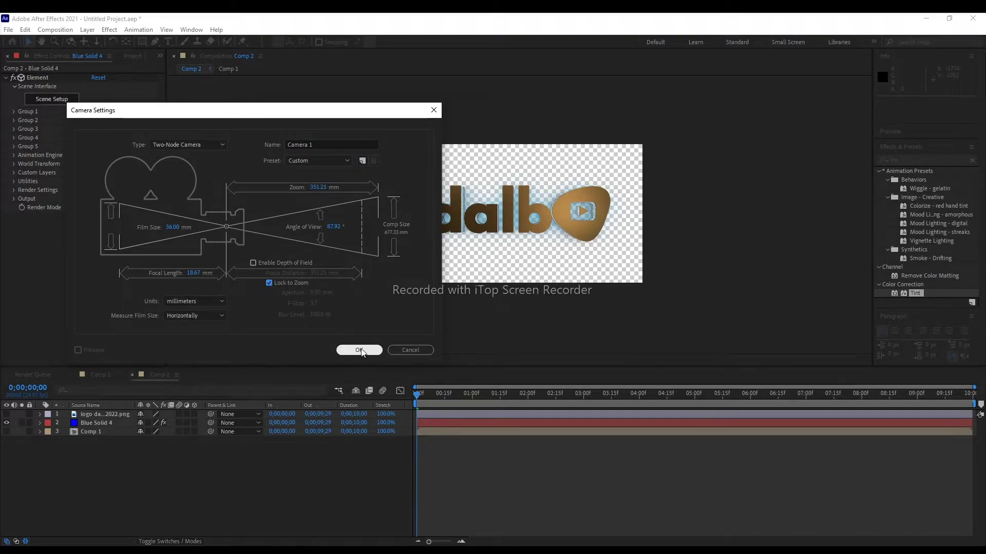
left_click(359, 350)
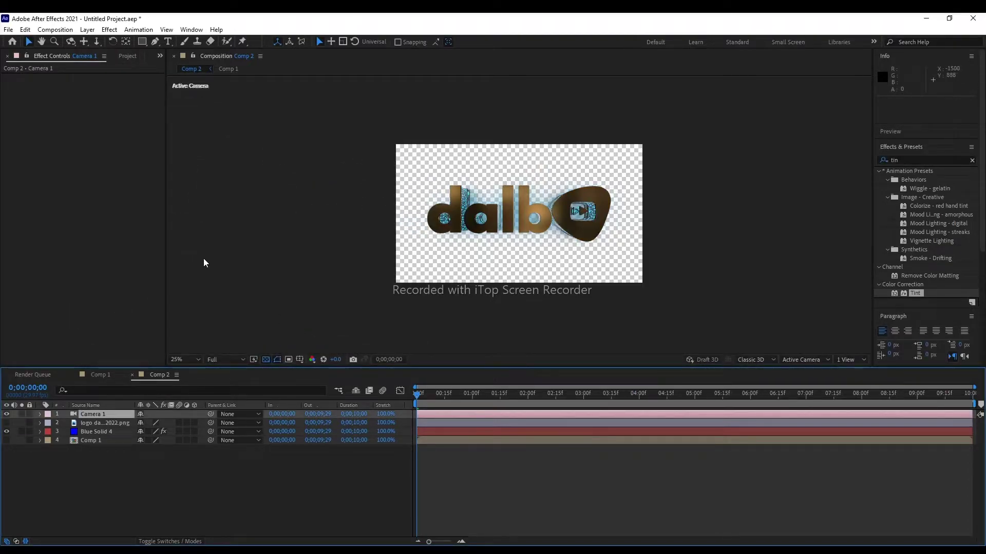
Orbit Camera 1 around the dalbo logo to a side view.
key("period")
key("period")
key("period")
key("comma")
key("comma")
key("comma")
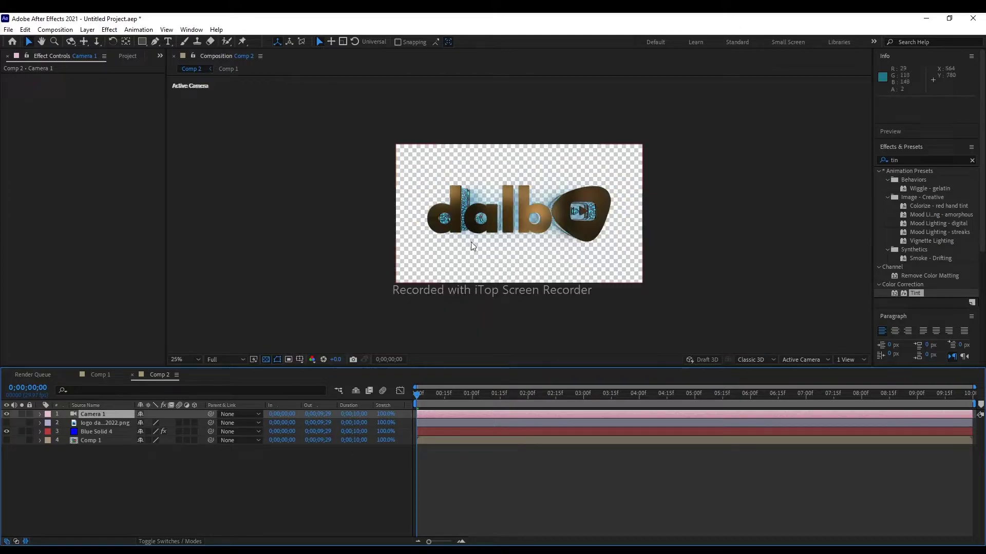
left_click(71, 46)
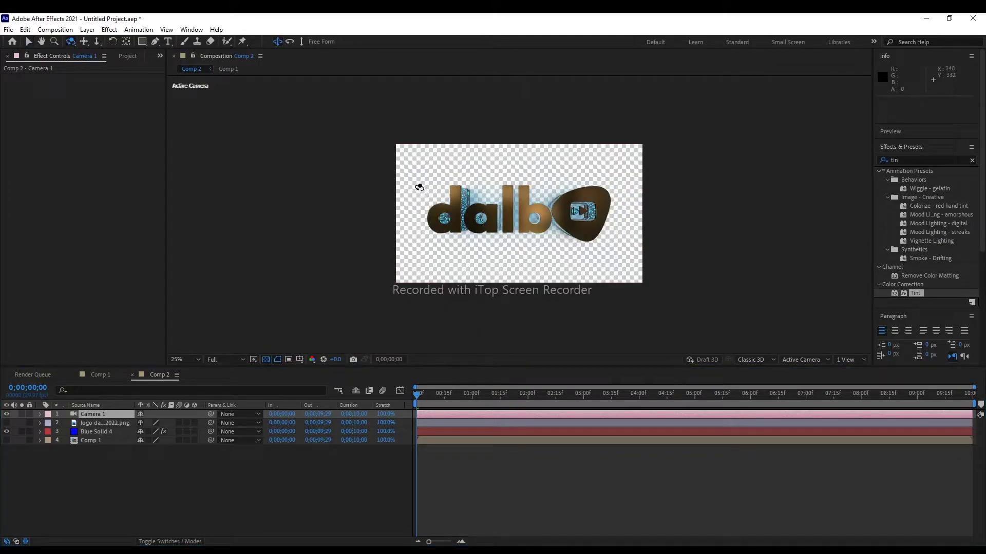
mouse_move(428, 186)
left_mouse_down()
mouse_move(451, 201)
mouse_move(465, 188)
left_mouse_up()
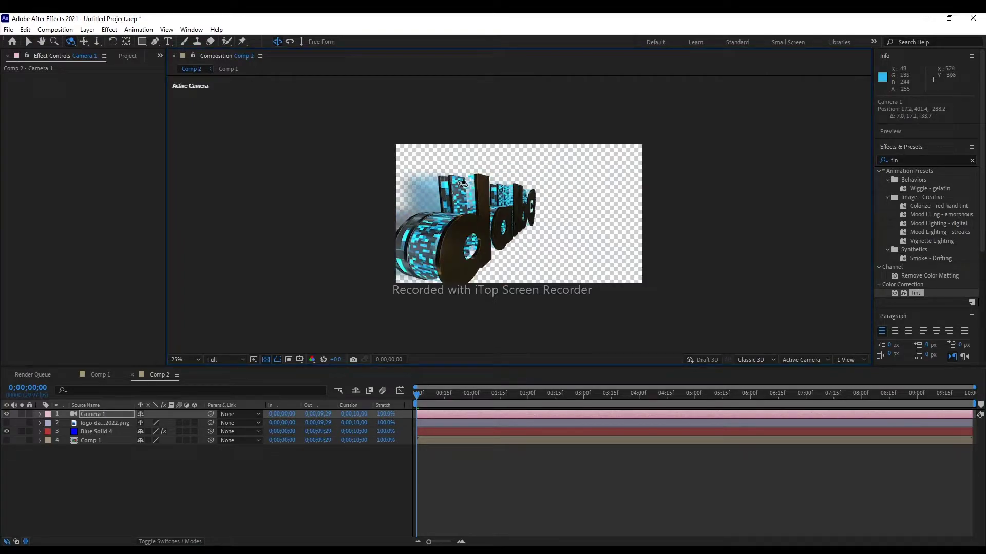
left_click_drag(461, 226, 471, 231)
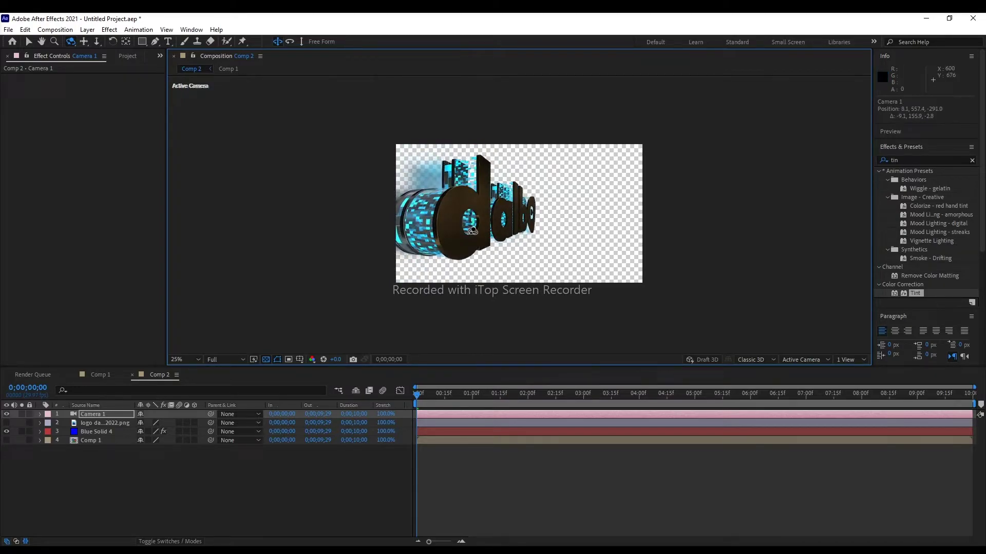
scroll(472, 231, "up", 2)
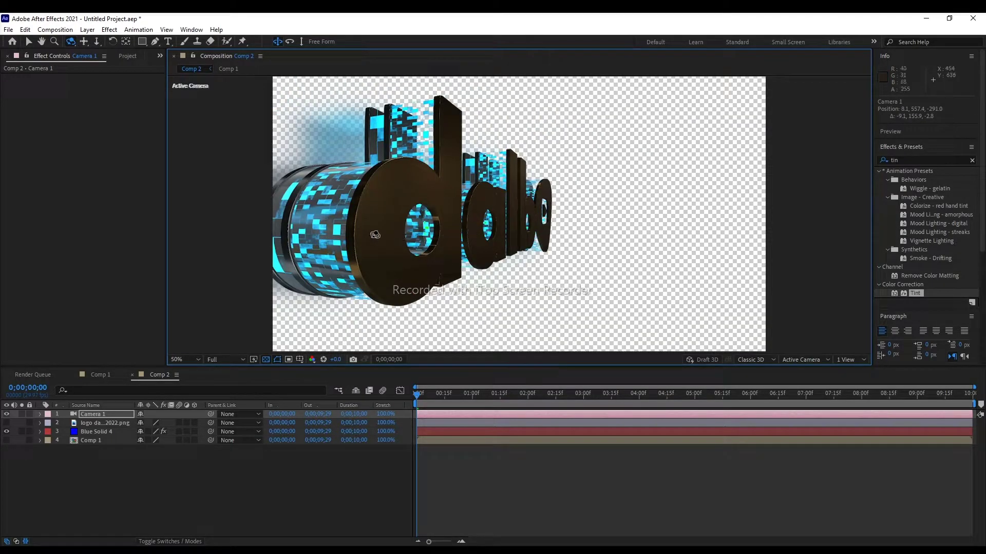
Dolly Camera 1 in toward the logo with the Track Z tool.
left_click(84, 42)
left_click(97, 41)
mouse_move(413, 226)
left_mouse_down()
mouse_move(410, 185)
mouse_move(429, 253)
mouse_move(418, 261)
left_mouse_up()
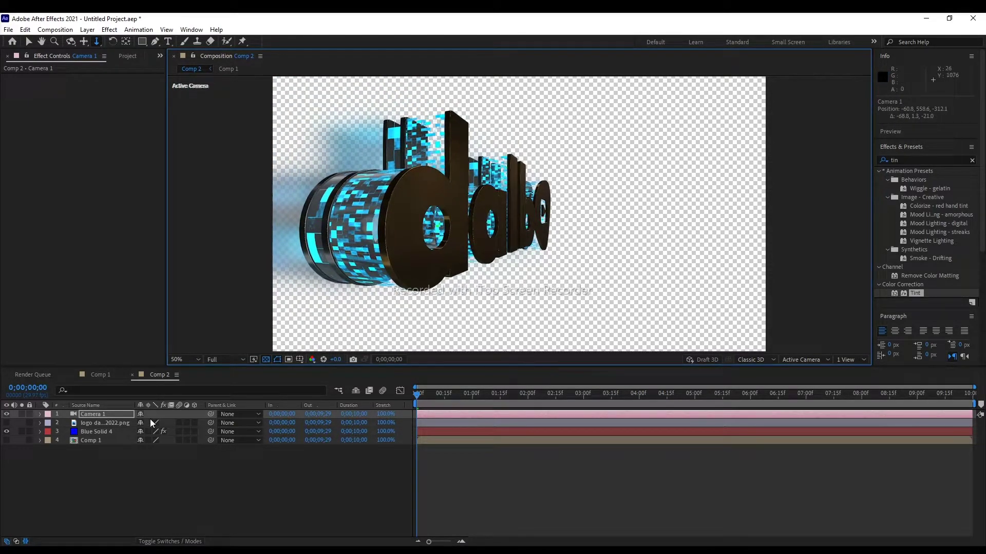
Toggle visibility of Comp 1, the flat logo image and the camera to compare, restoring each.
left_click(6, 440)
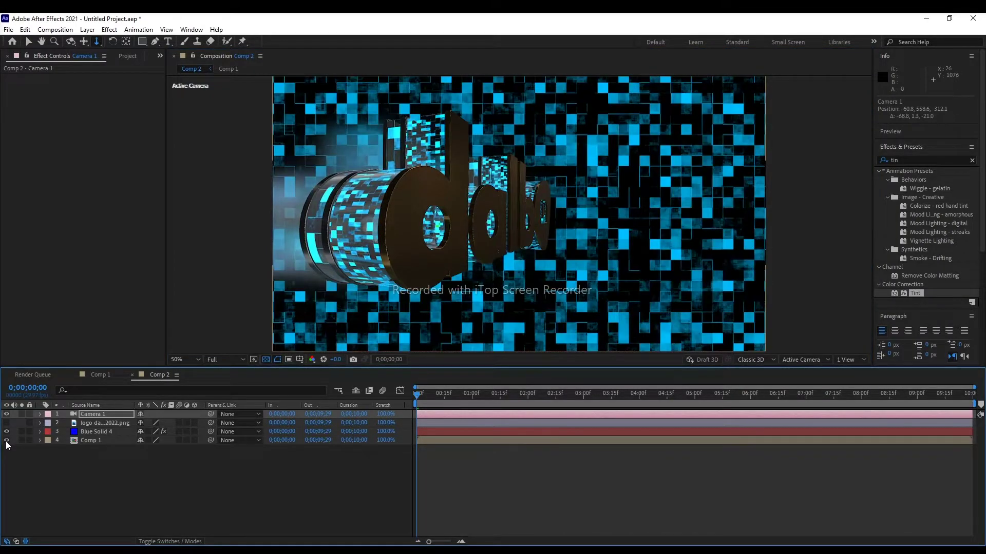
left_click(6, 440)
left_click(6, 423)
left_click(7, 423)
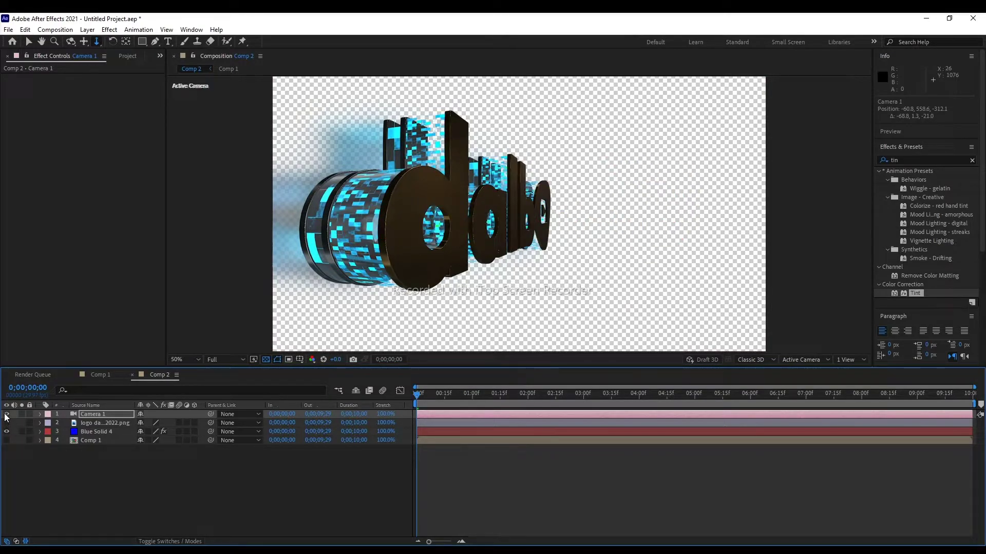
left_click(6, 414)
left_click(7, 415)
Turn off the transparency grid to show the blue background and check the Fast Previews options.
left_click(277, 365)
left_click(266, 360)
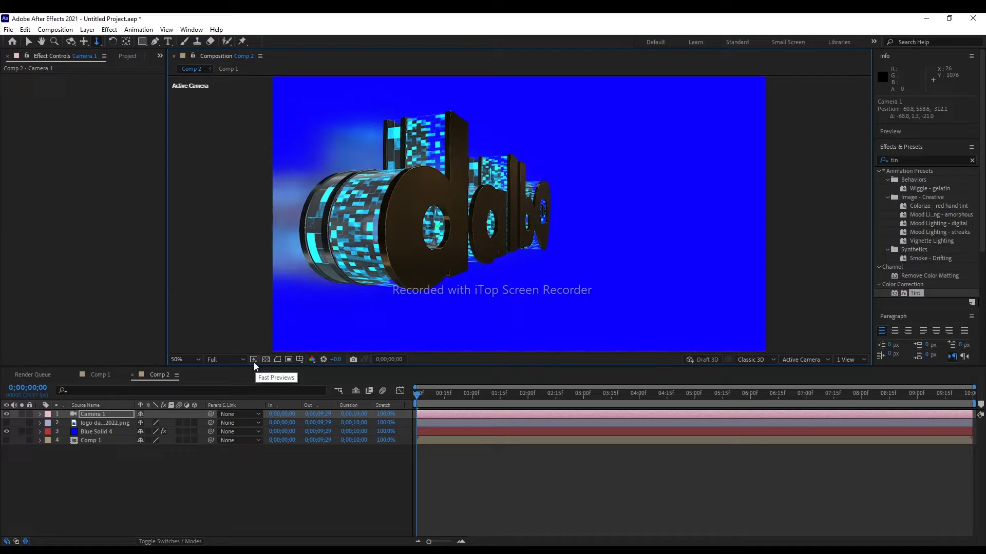
left_click(253, 359)
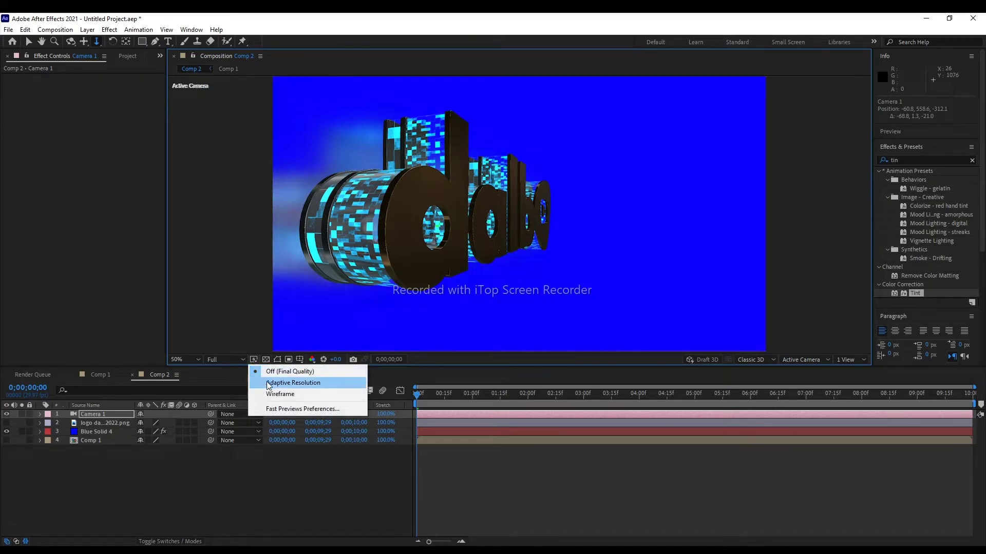
left_click(271, 501)
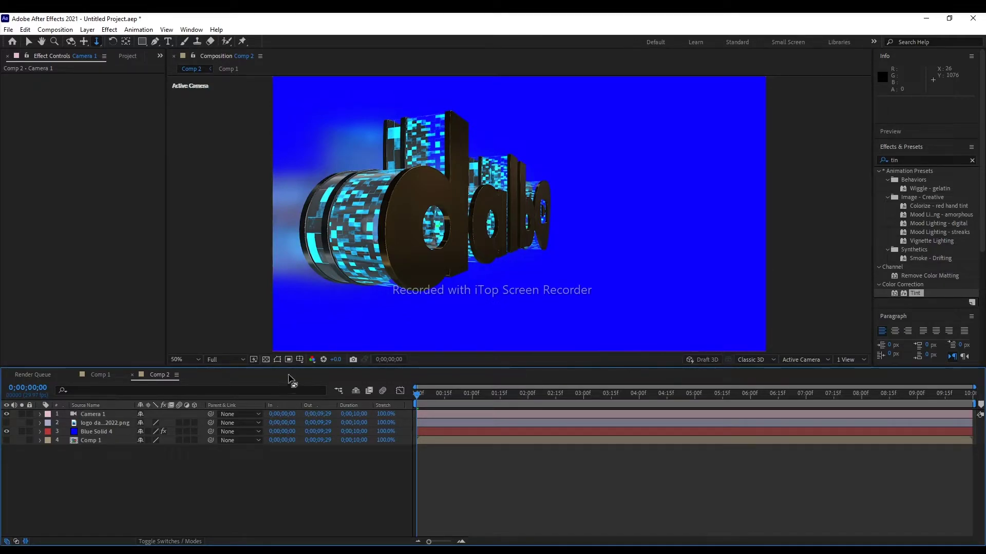
Turn on Title/Action Safe guides and 3D Reference Axes in the composition view.
left_click(300, 360)
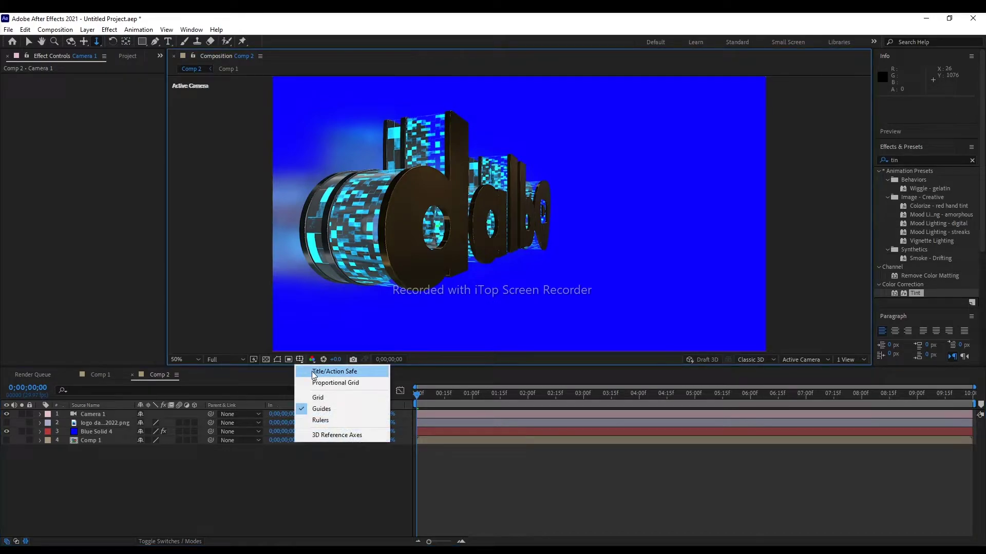
left_click(318, 371)
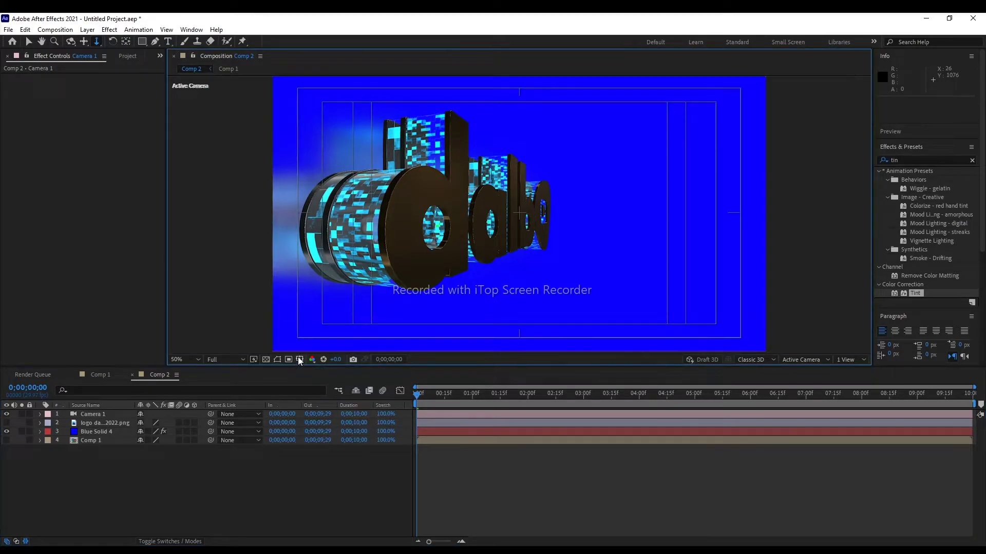
left_click(299, 359)
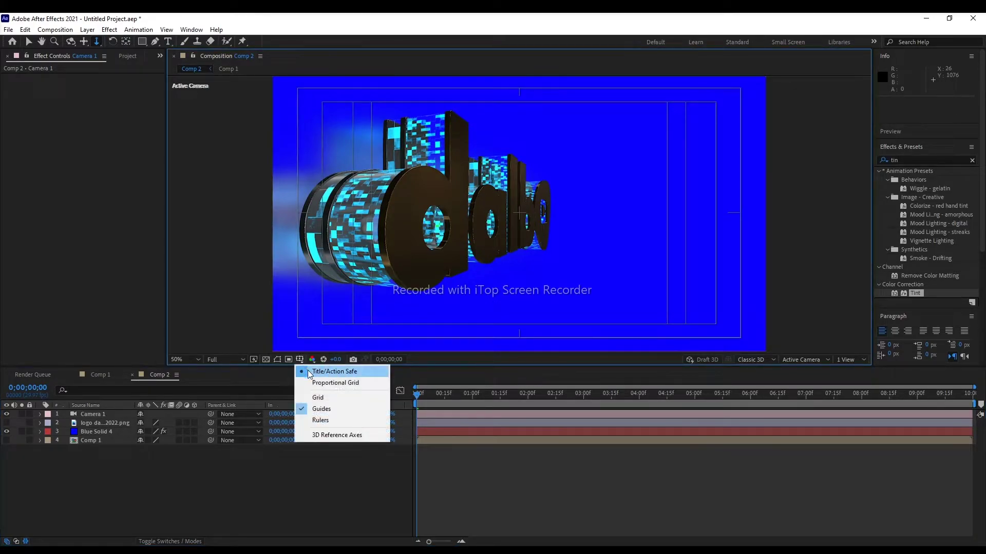
left_click(318, 435)
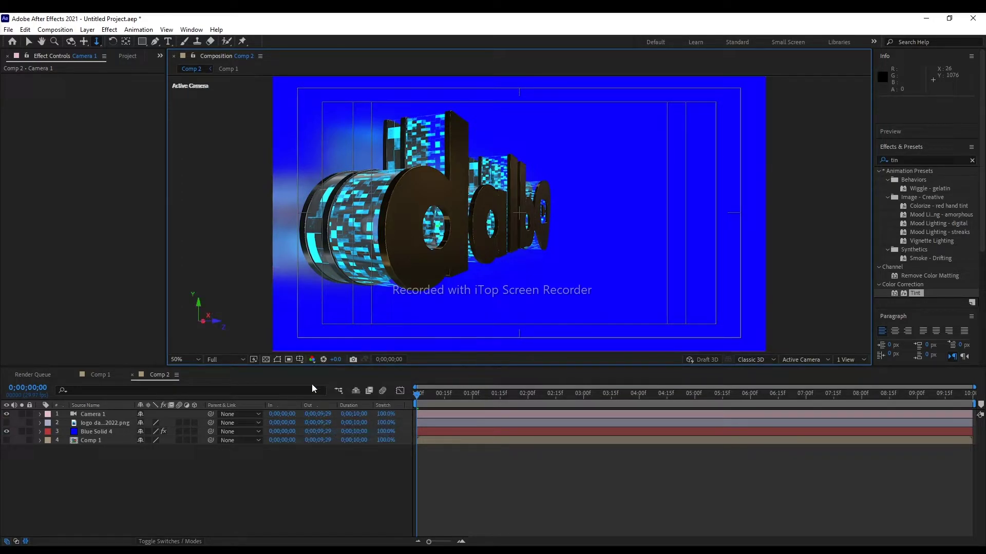
left_click(266, 360)
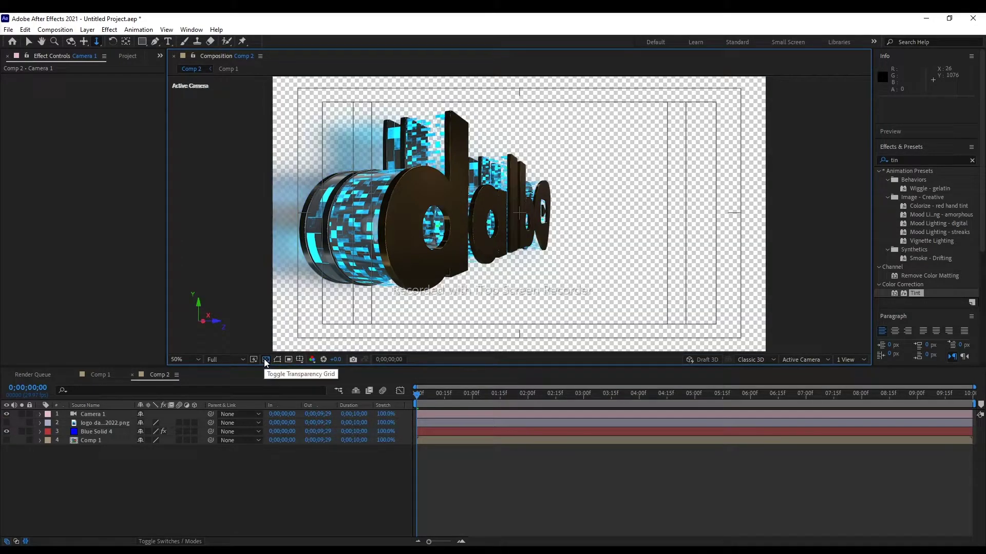
left_click(266, 360)
Set magnification to Fit up to 100% and select the Blue Solid 4 layer.
left_click(186, 360)
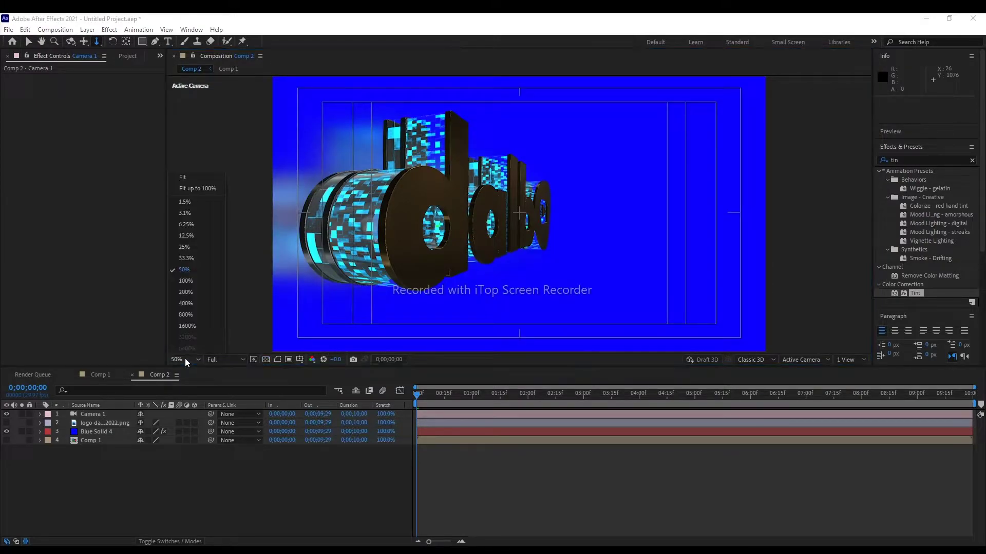
left_click(198, 188)
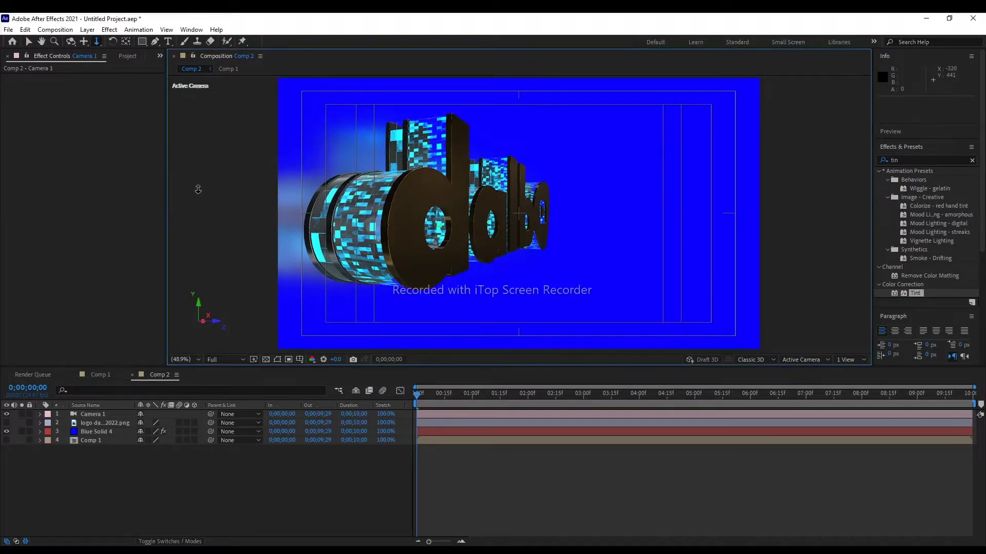
left_click(267, 360)
left_click(267, 360)
left_click(101, 432)
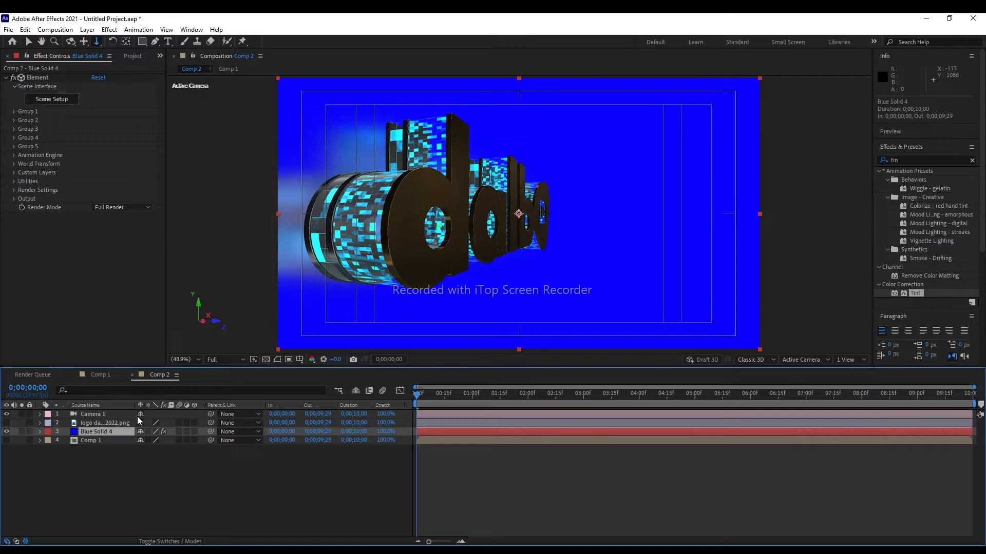
Dolly Camera 1 slightly toward the dalbo logo.
scroll(466, 249, "down", 5)
scroll(467, 248, "up", 4)
scroll(468, 247, "up", 4)
scroll(468, 246, "down", 2)
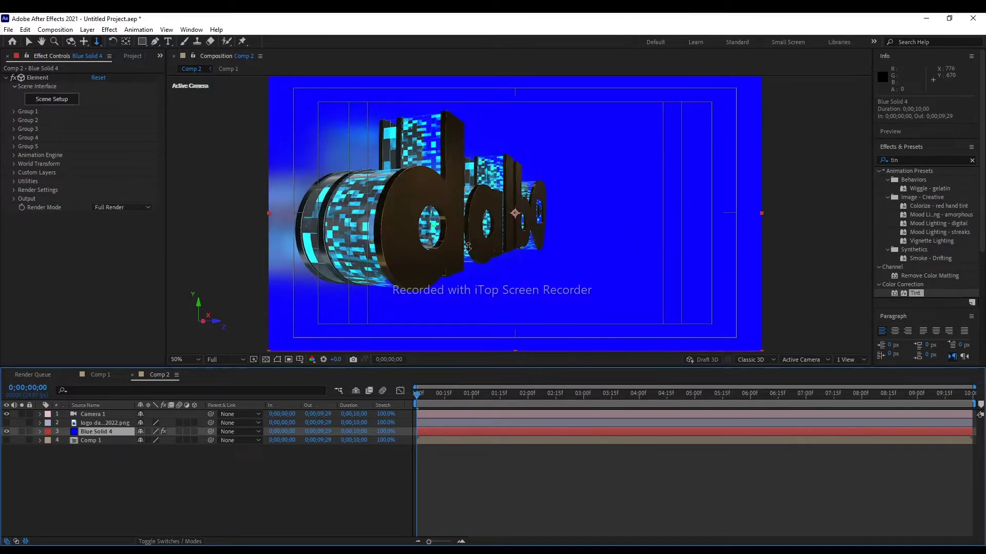
scroll(467, 246, "down", 2)
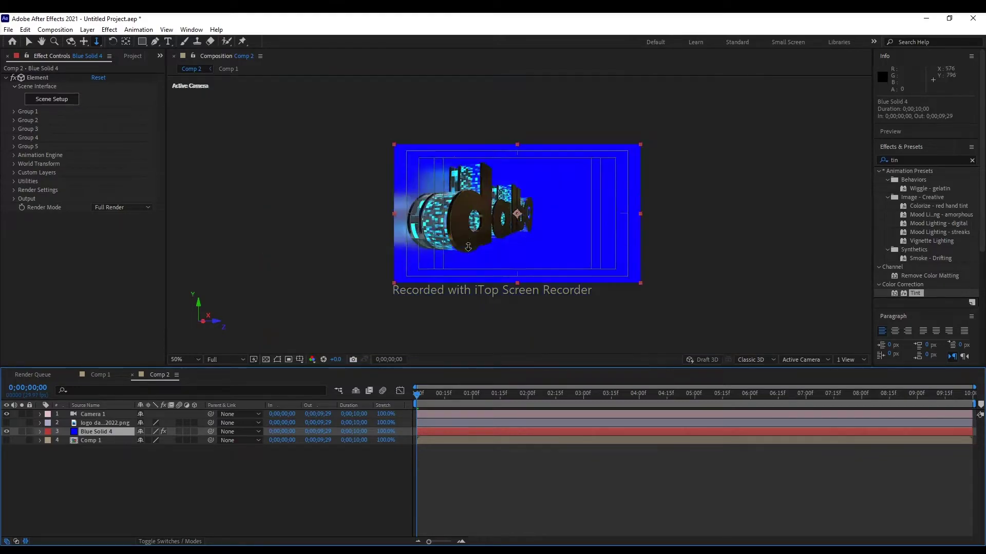
scroll(468, 246, "up", 2)
mouse_move(440, 254)
left_mouse_down()
mouse_move(445, 161)
mouse_move(454, 235)
mouse_move(454, 186)
left_mouse_up()
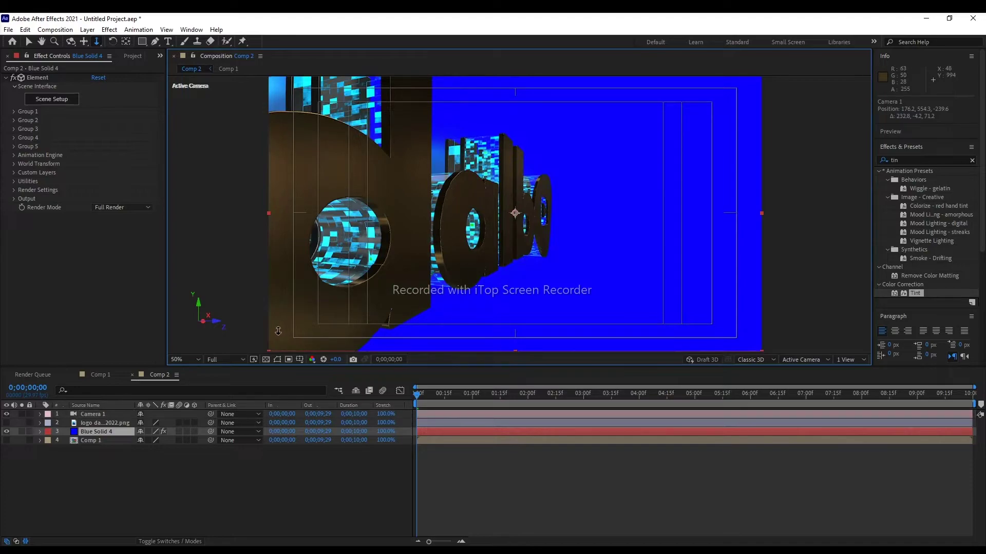
Set preview resolution to Half, track the camera to reveal the whole logo, and show transparency.
left_click(241, 360)
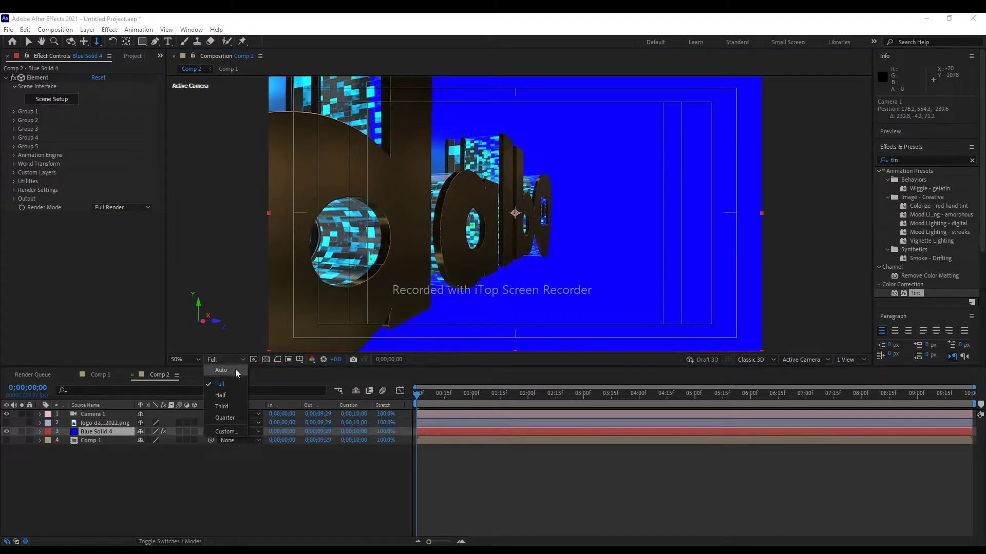
left_click(220, 394)
mouse_move(395, 180)
left_mouse_down()
mouse_move(421, 245)
mouse_move(424, 231)
left_mouse_up()
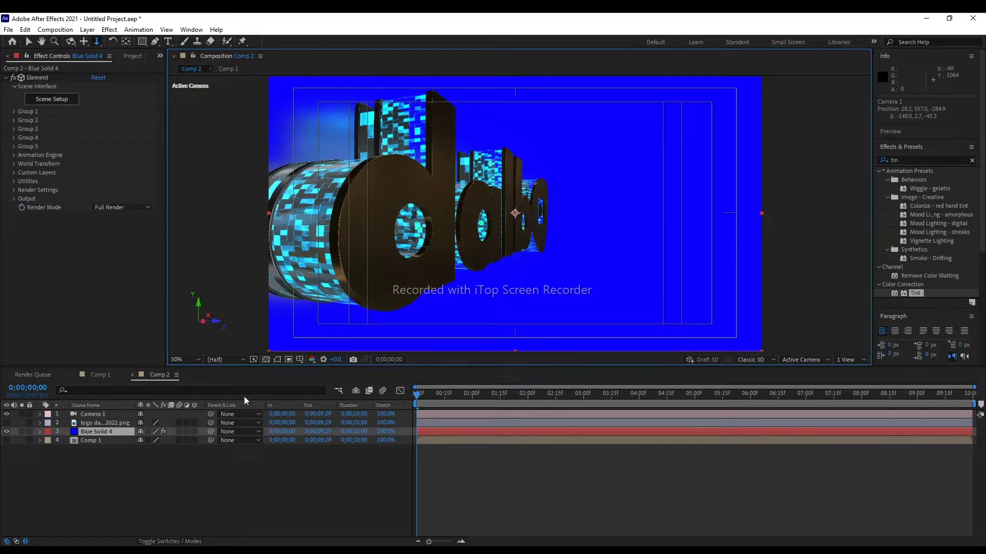
left_click(266, 359)
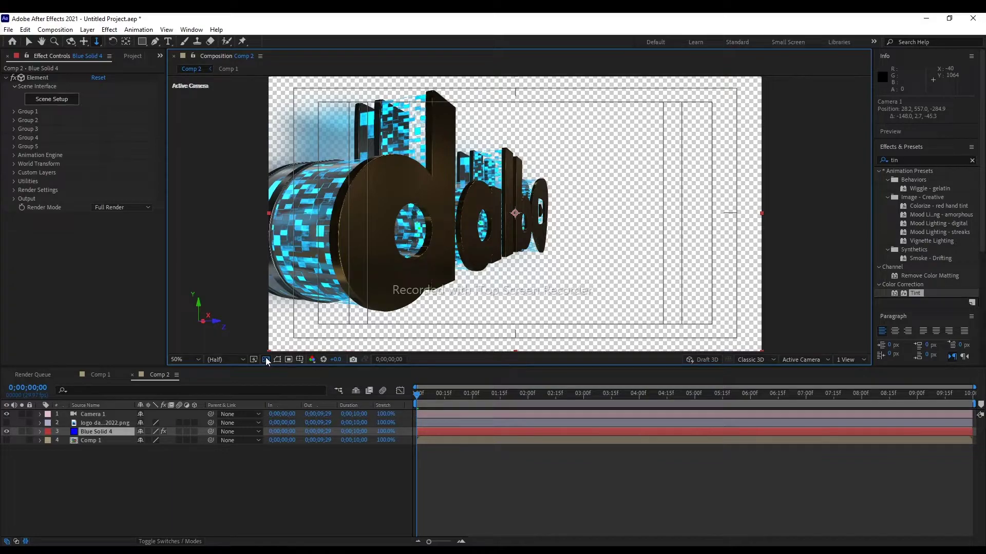
Create Black Solid 1 with colour 000000 and move it to the bottom of the layer stack.
right_click(125, 486)
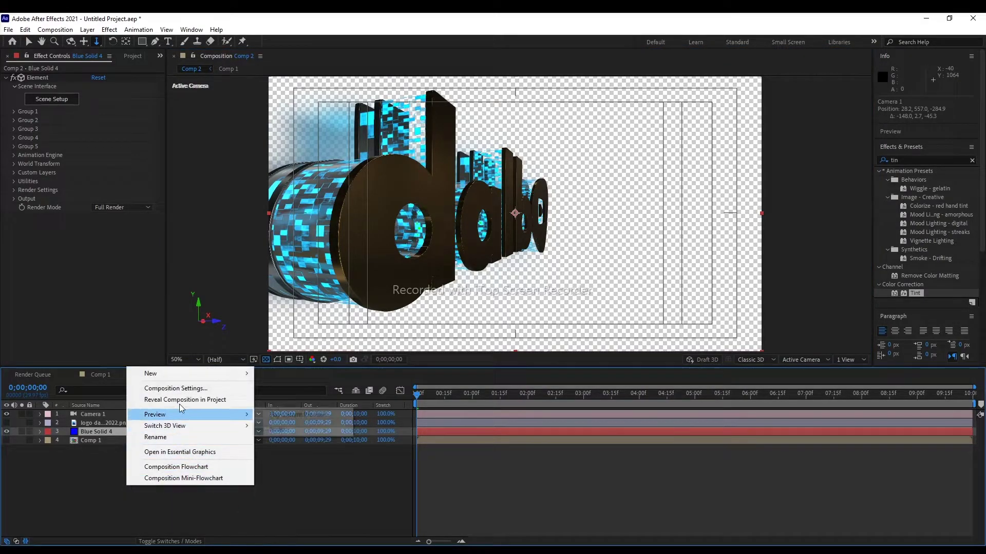
mouse_move(241, 374)
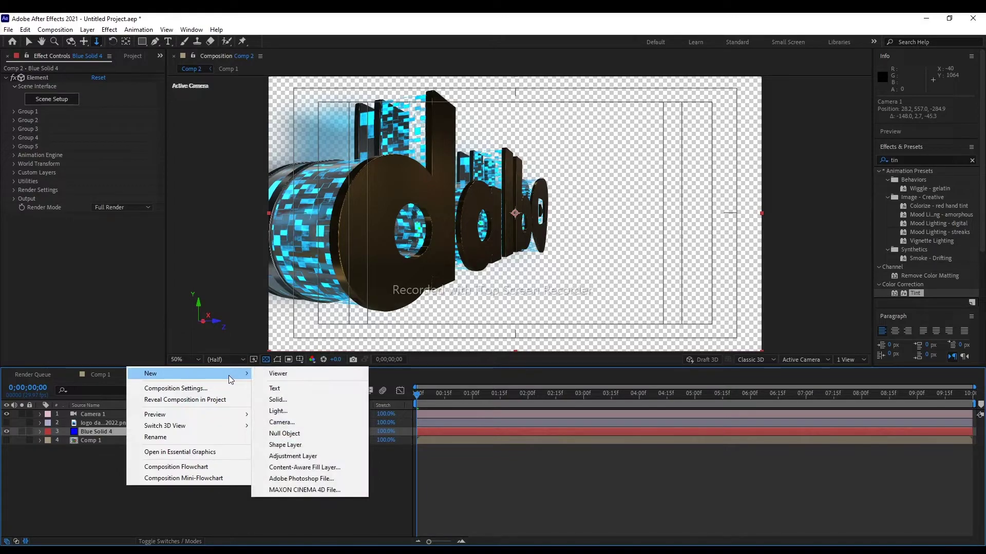
left_click(293, 404)
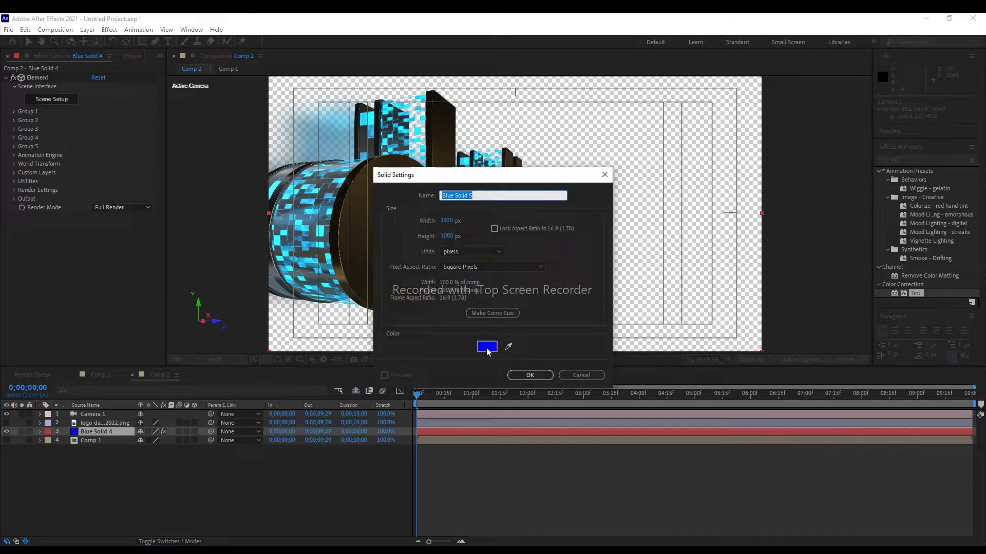
left_click(489, 347)
left_click_drag(488, 336, 513, 366)
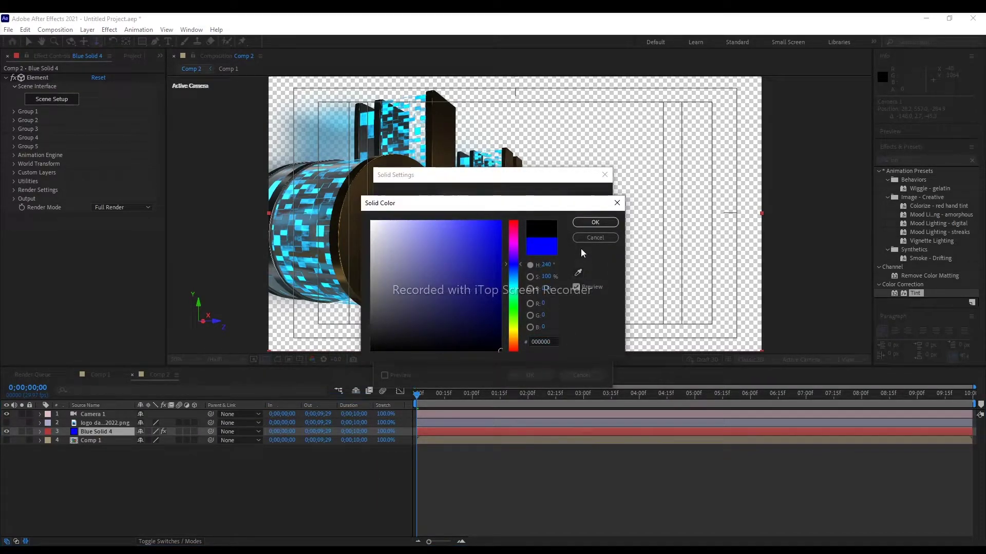
left_click(589, 224)
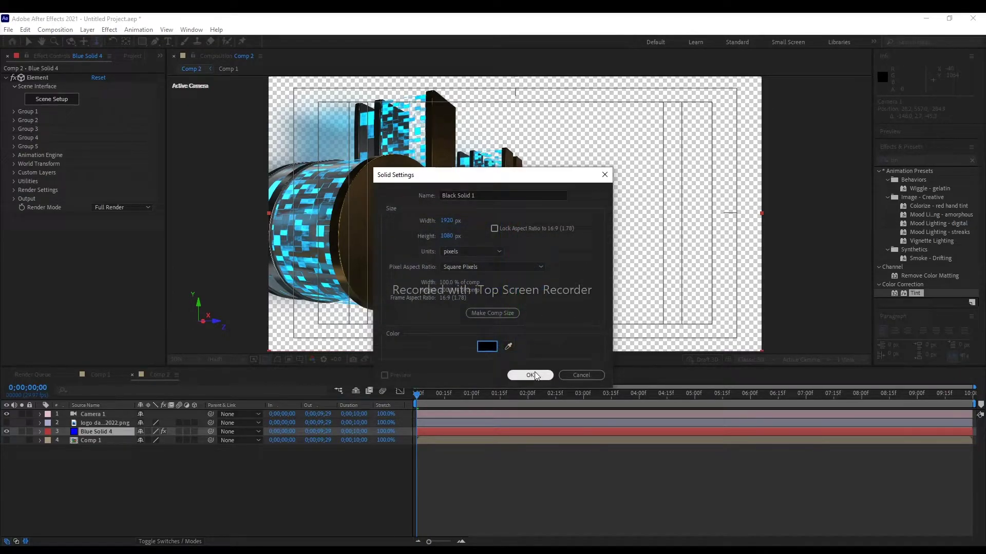
left_click(530, 374)
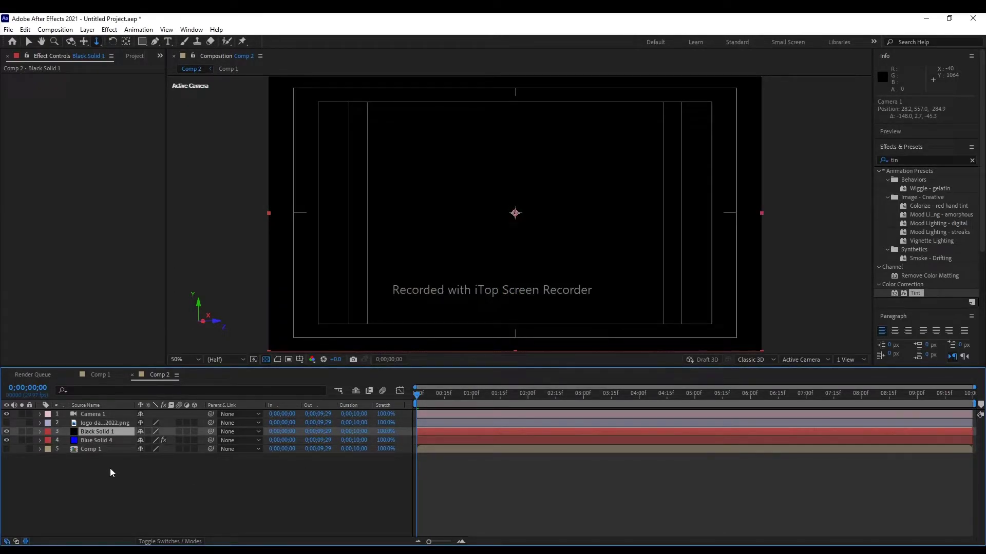
left_click_drag(96, 431, 94, 476)
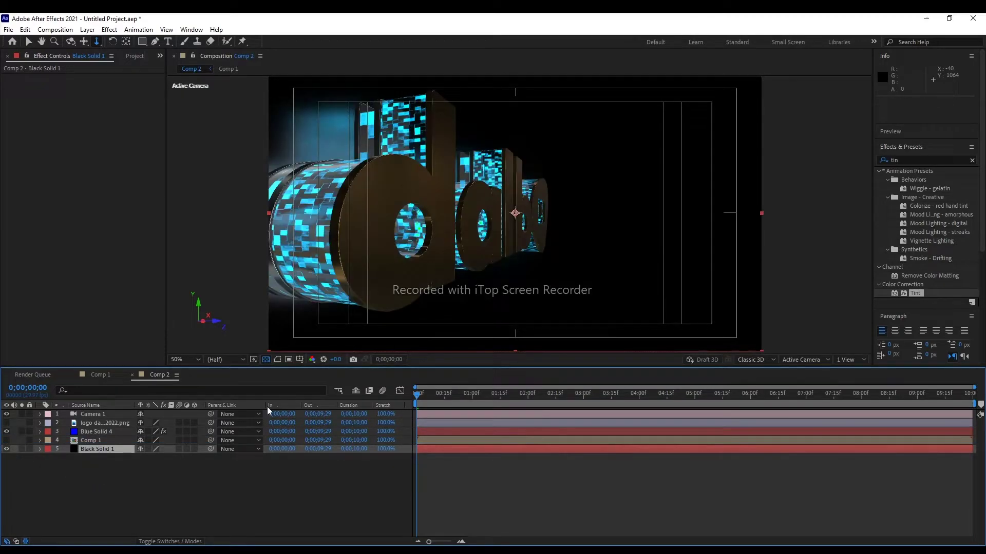
Dolly, track and orbit Camera 1 for a more frontal view of the logo.
scroll(483, 247, "down", 1)
scroll(484, 247, "up", 1)
left_click_drag(432, 261, 429, 258)
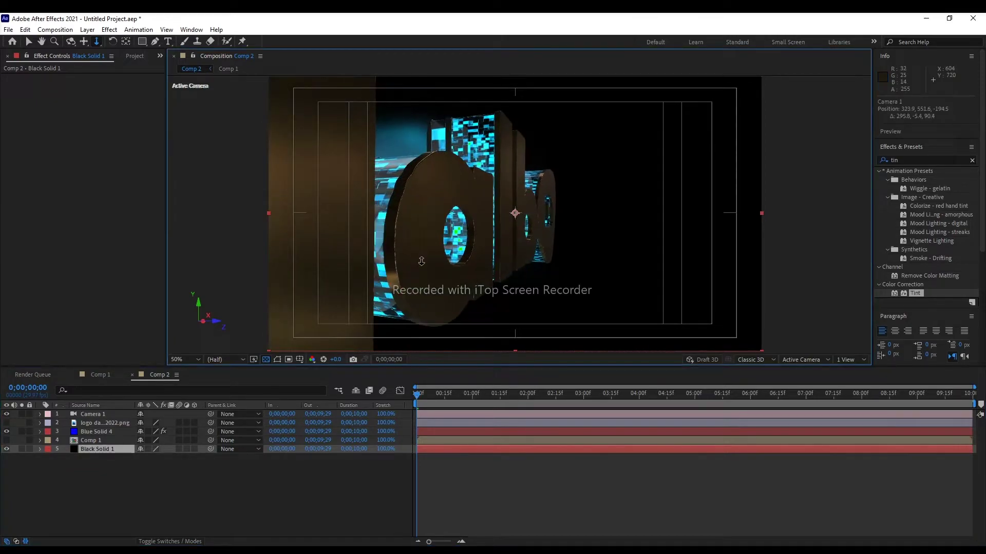
mouse_move(420, 186)
left_mouse_down()
mouse_move(442, 281)
mouse_move(441, 228)
mouse_move(460, 223)
mouse_move(452, 181)
left_mouse_up()
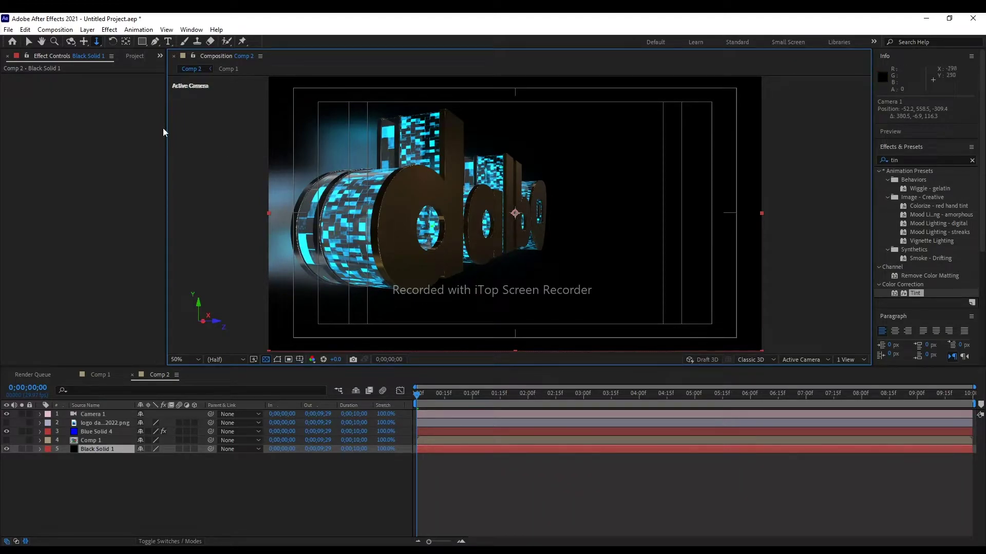
left_click(84, 41)
left_click_drag(455, 184, 435, 200)
left_click(70, 41)
left_click_drag(494, 205, 473, 205)
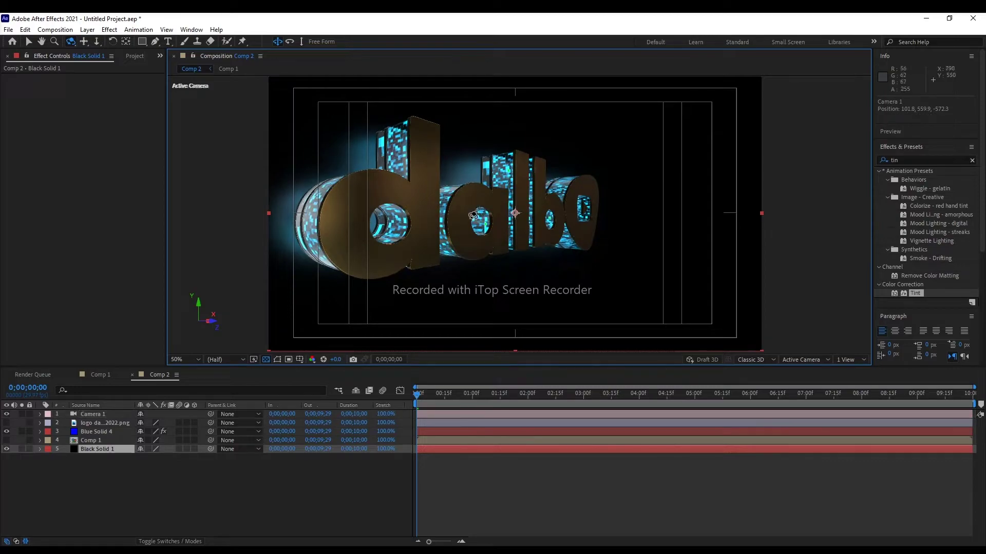
Bring Camera 1 closer and pan so the logo shifts right, then zoom the viewer to 25%.
scroll(473, 215, "up", 2)
scroll(473, 216, "down", 2)
left_click(98, 41)
left_click_drag(425, 254, 419, 224)
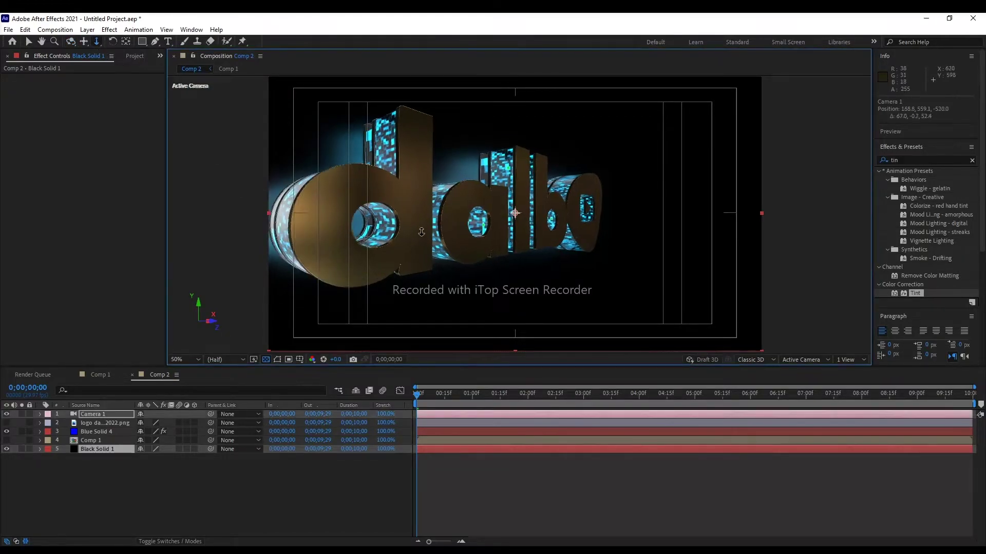
left_click(83, 41)
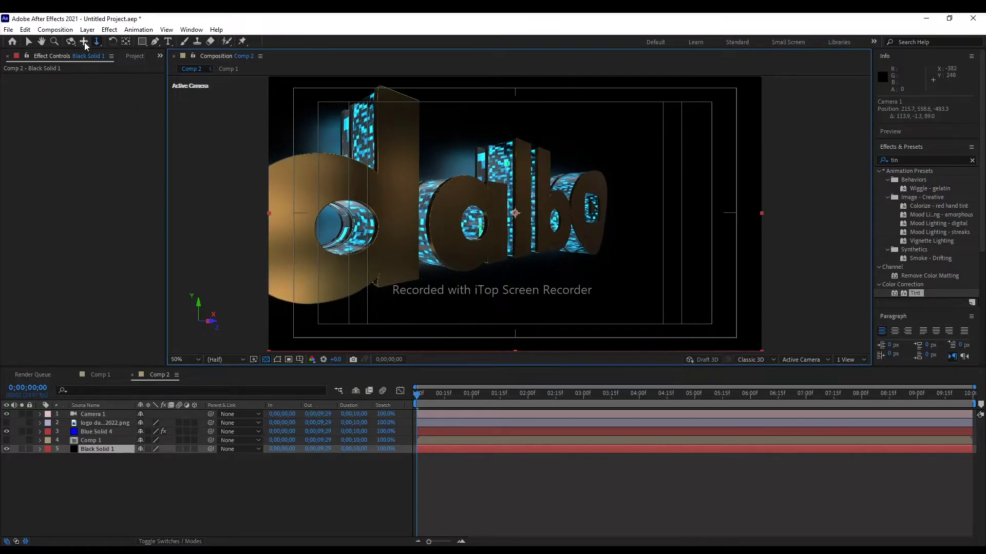
left_click_drag(305, 212, 337, 217)
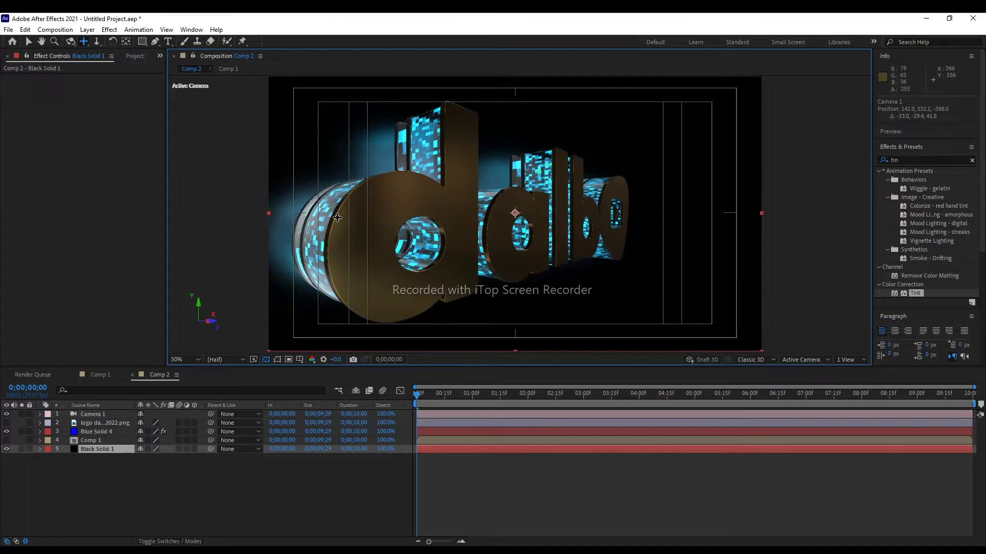
left_click_drag(358, 224, 363, 222)
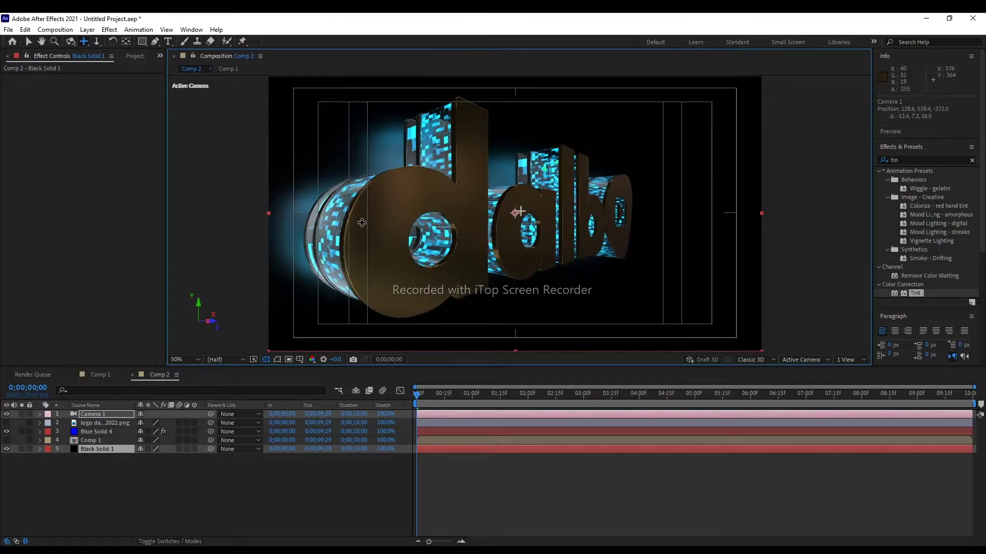
left_click_drag(363, 223, 361, 225)
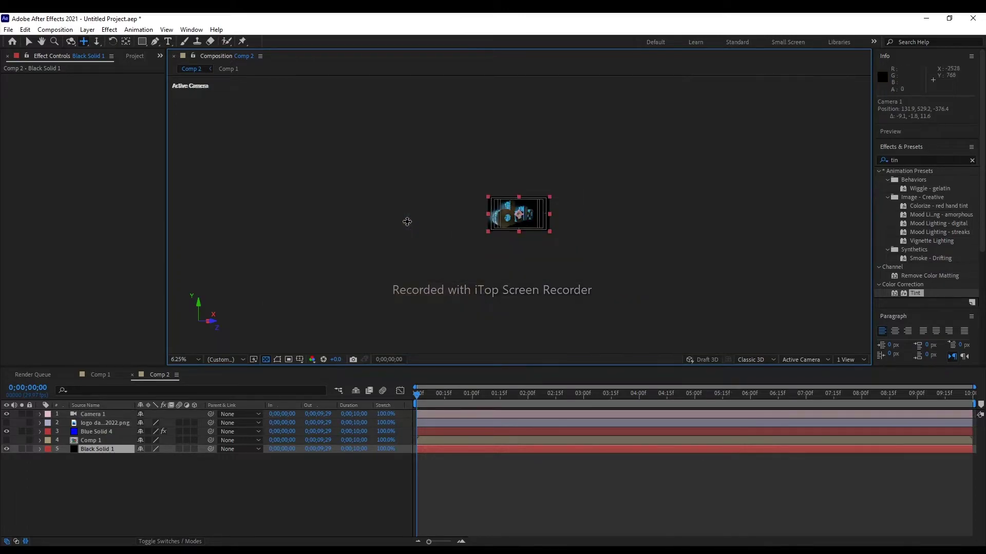
key("comma")
key("comma")
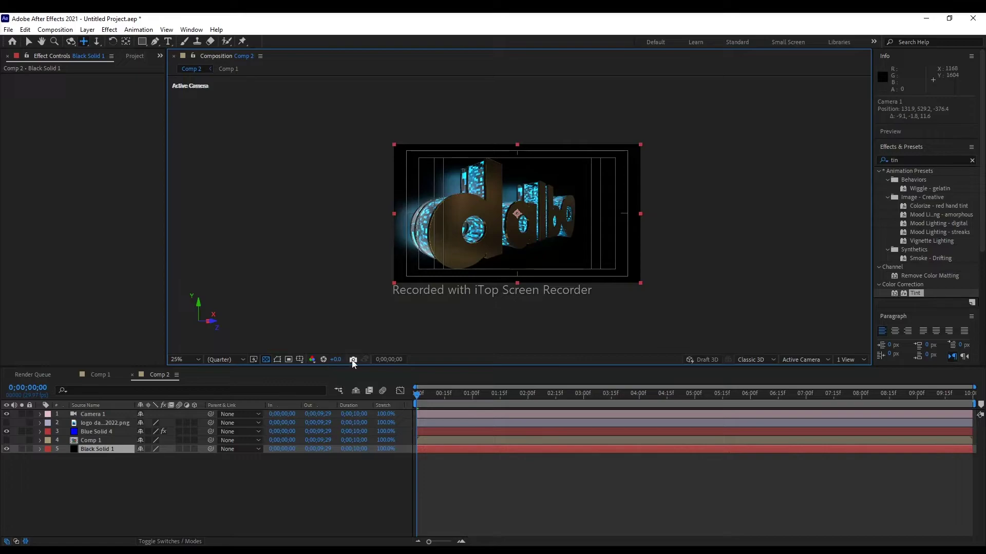
Try the Proportional Grid overlay in the viewer, then turn it back off.
left_click(299, 360)
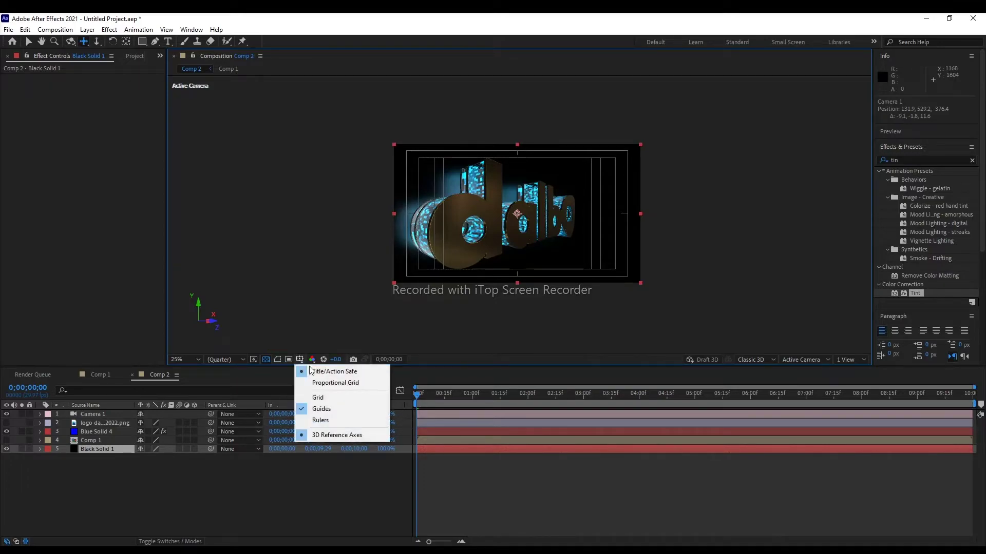
left_click(331, 384)
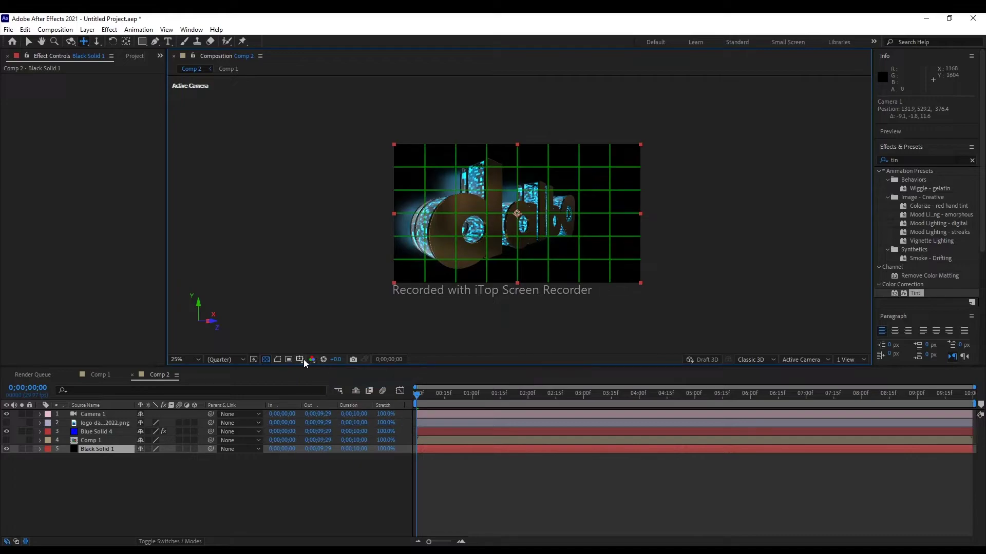
left_click(302, 359)
left_click(314, 369)
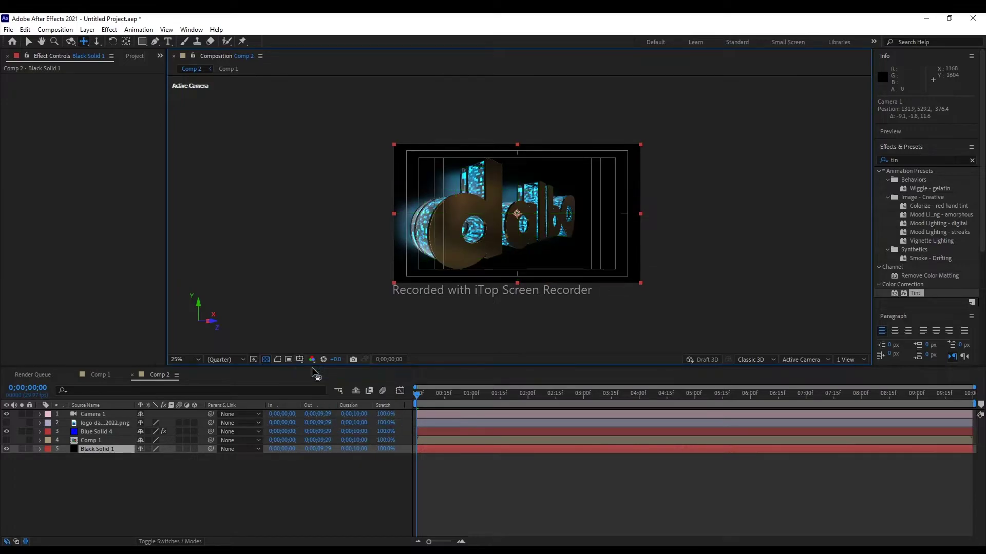
left_click(300, 360)
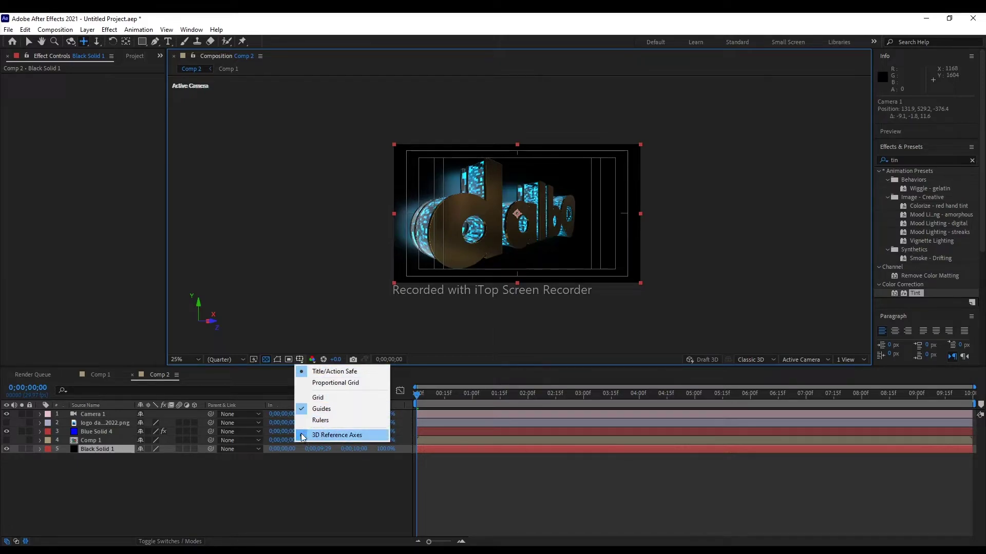
left_click(303, 410)
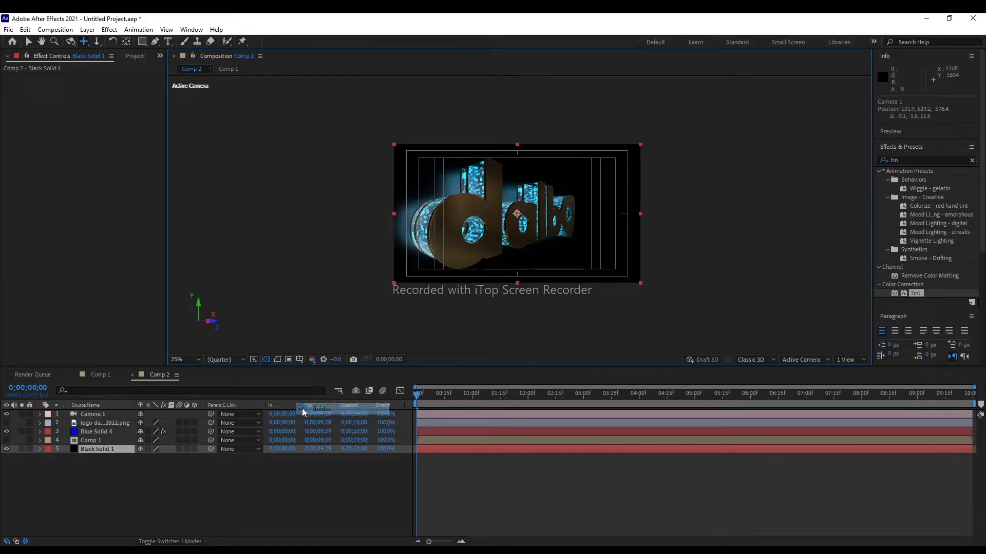
Hide the 3D Reference Axes and Title/Action Safe guides, and return the viewer zoom to 50%.
left_click(300, 359)
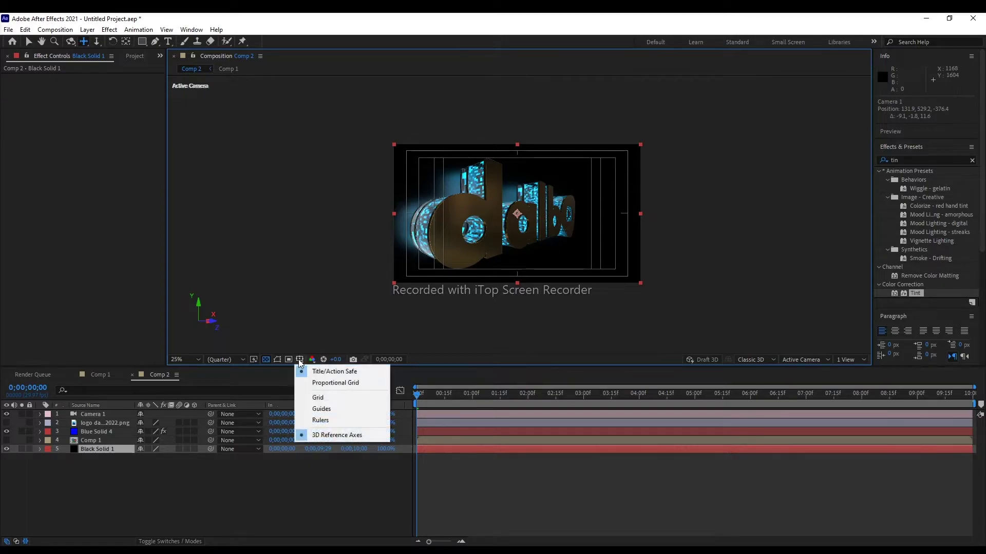
left_click(303, 436)
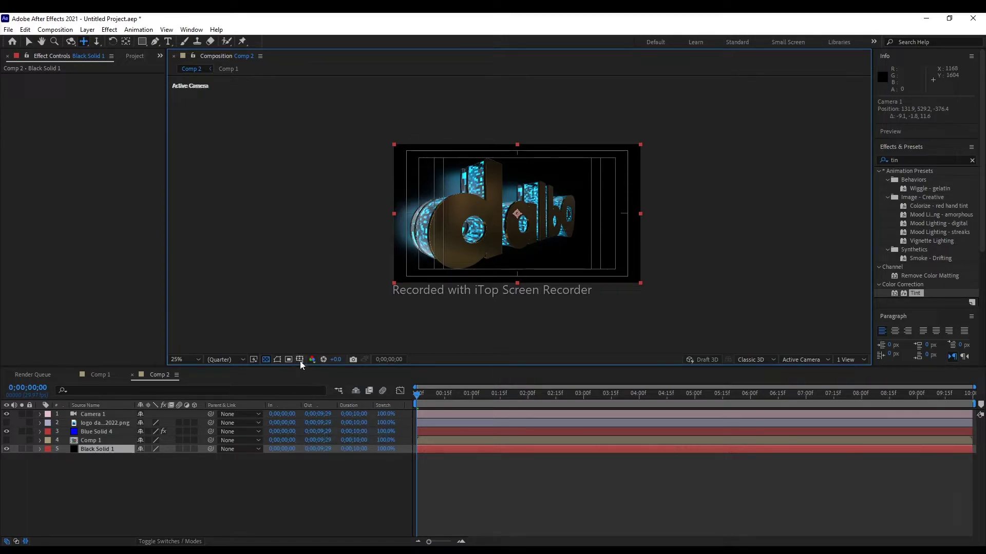
left_click(300, 361)
left_click(318, 371)
key("slash")
key("shift+slash")
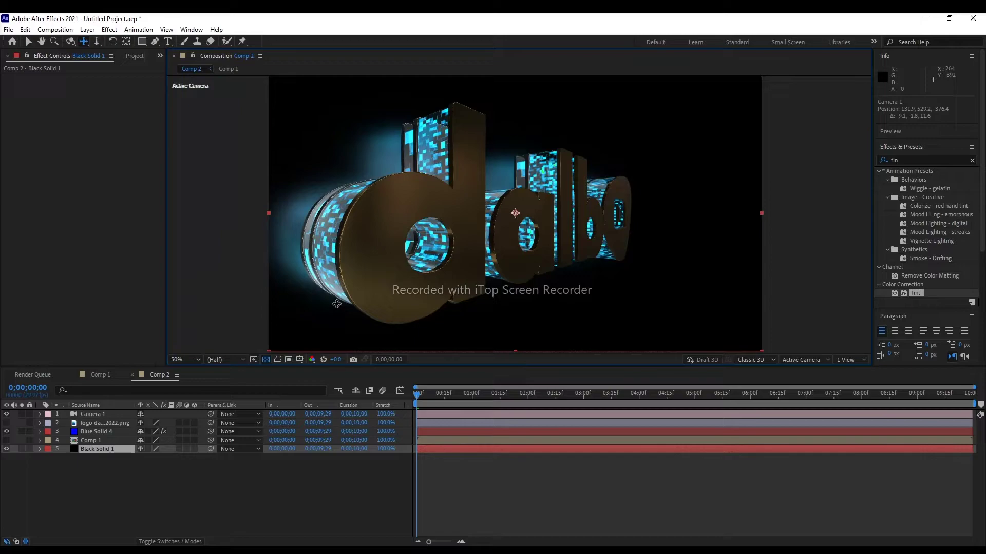
left_click(100, 432)
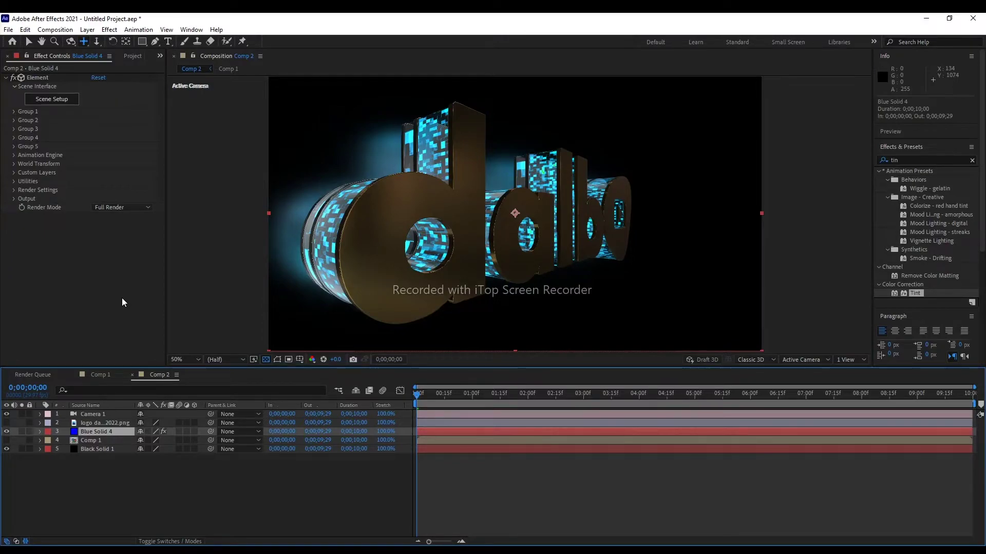
left_click(97, 414)
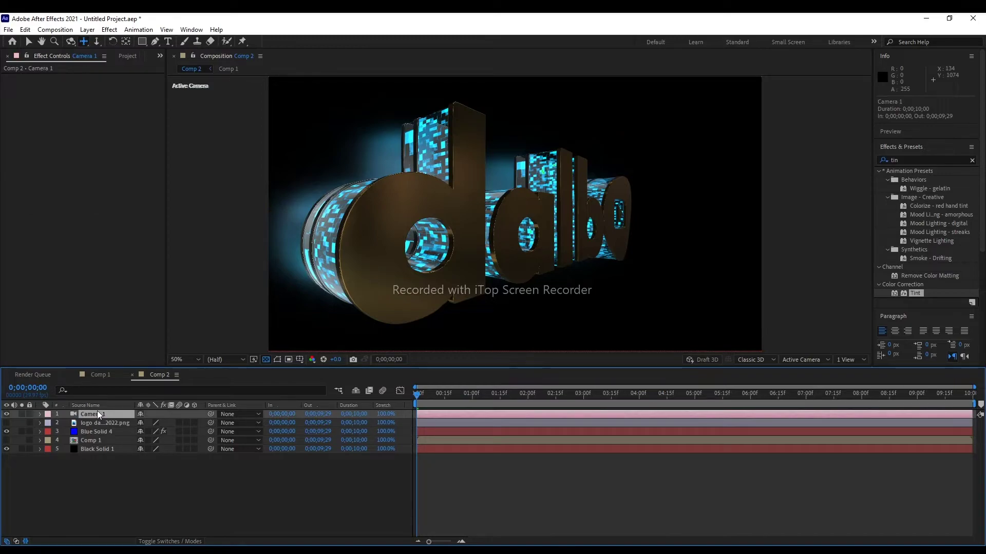
left_click(455, 396)
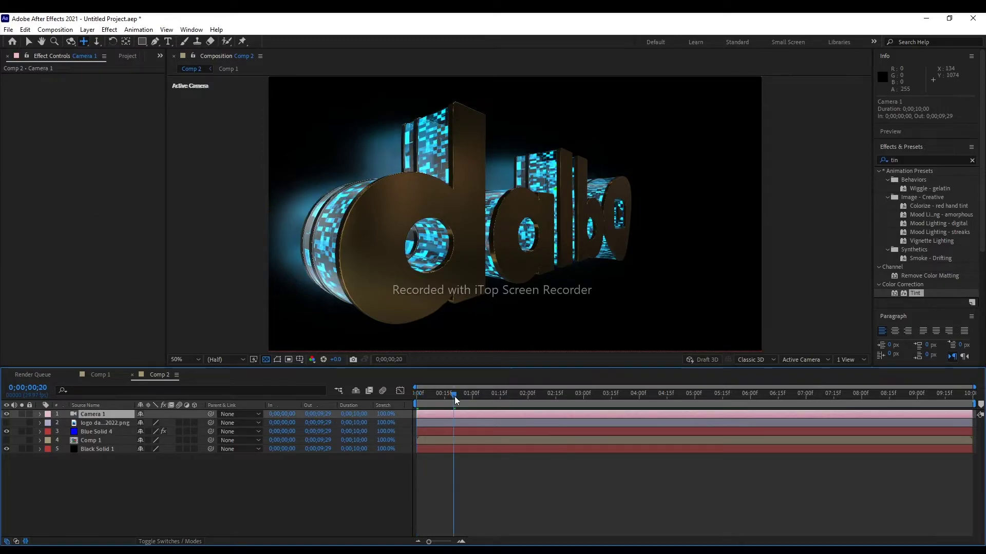
left_click_drag(454, 397, 416, 396)
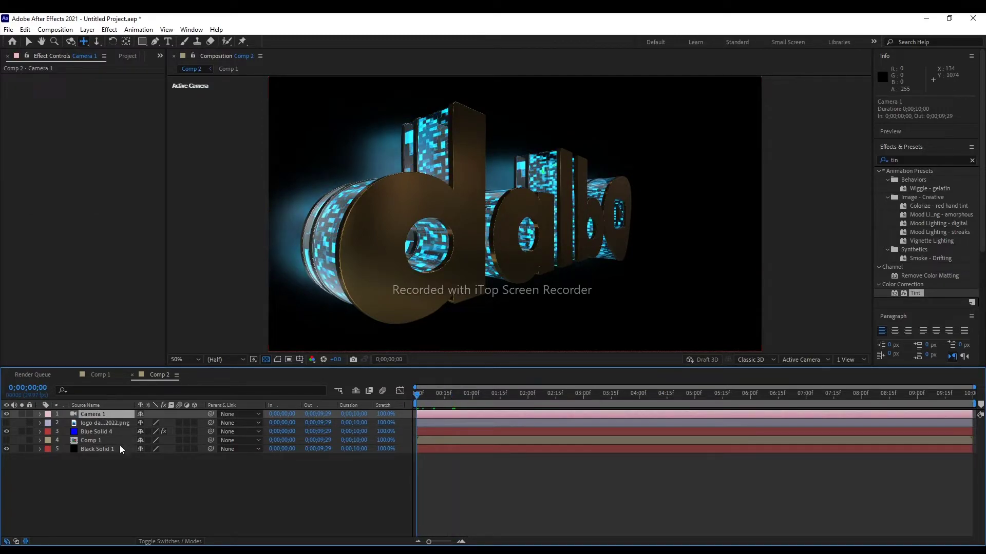
left_click(94, 440)
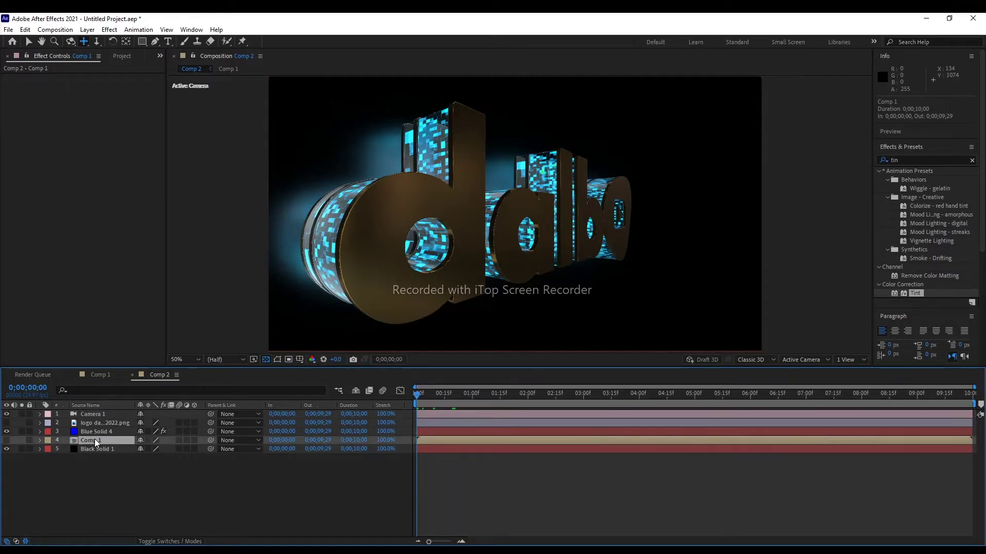
left_click(98, 433)
left_click(97, 424)
left_click(96, 415)
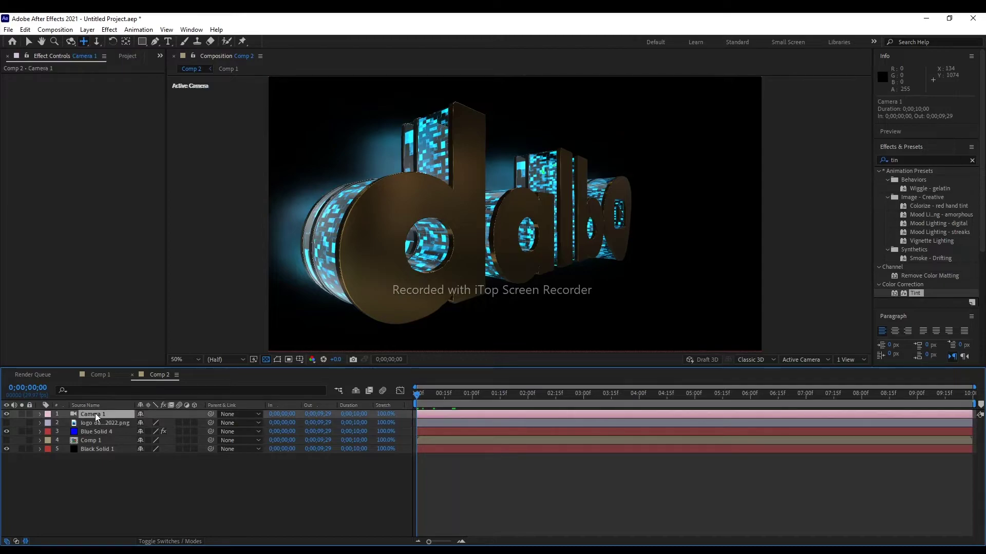
left_click(100, 433)
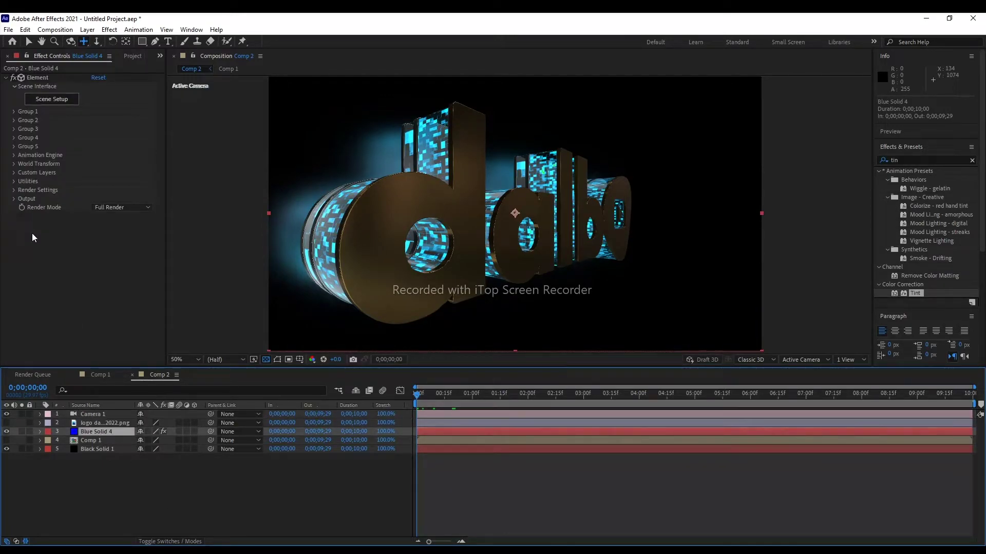
left_click(14, 200)
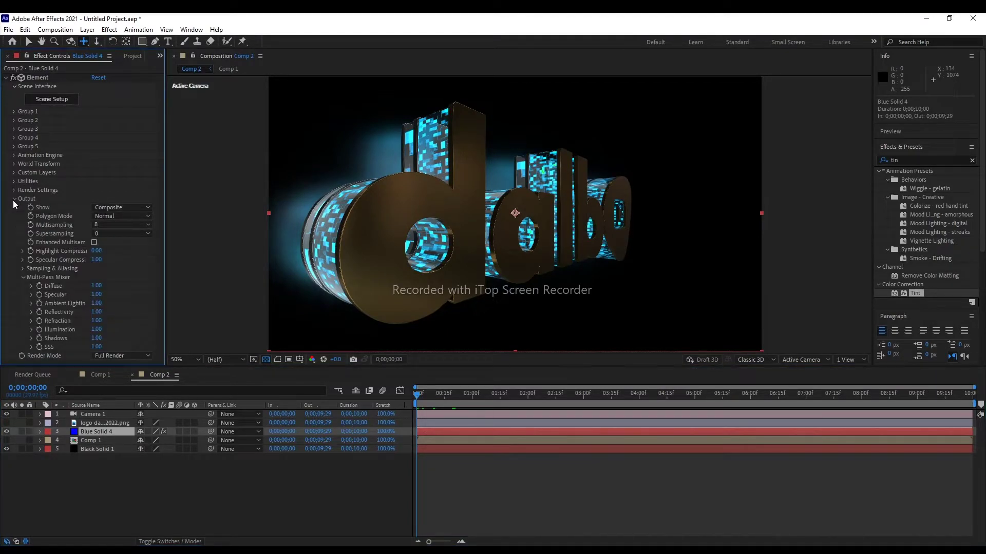
left_click(14, 199)
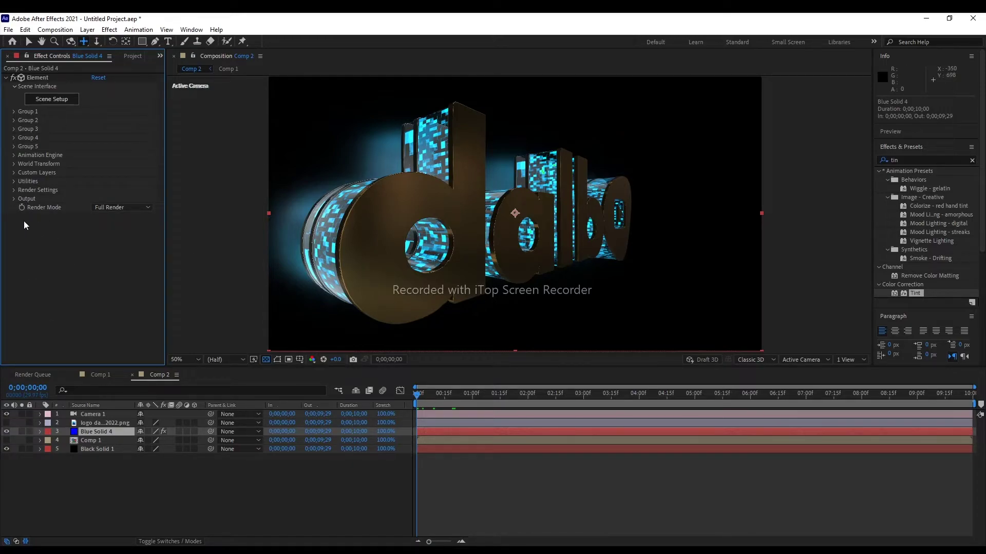
left_click(14, 200)
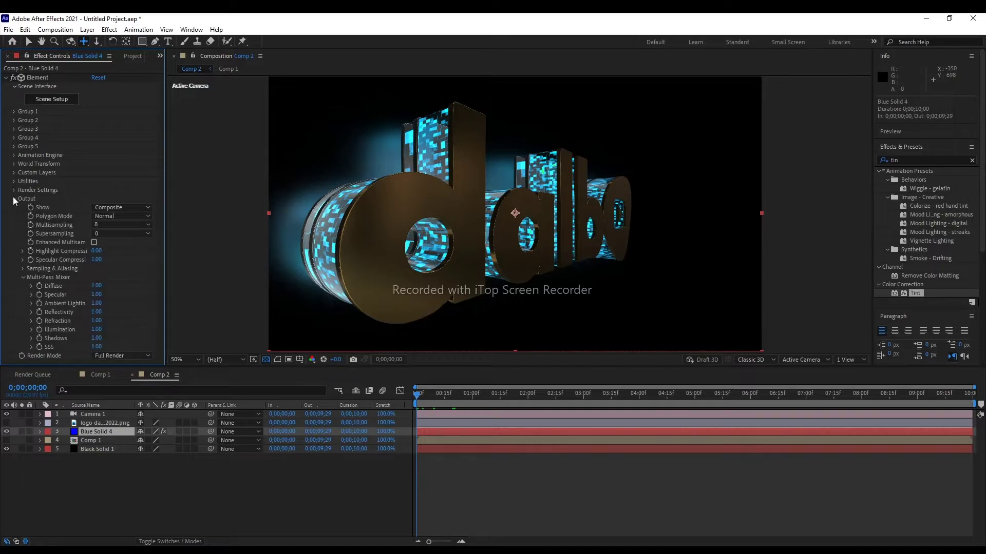
left_click(13, 199)
left_click(14, 190)
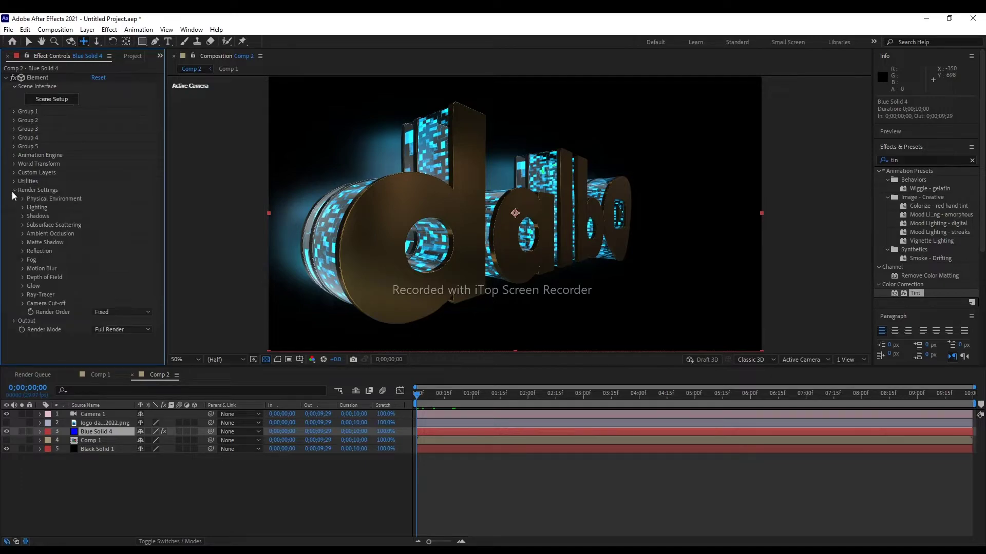
left_click(13, 191)
left_click(14, 182)
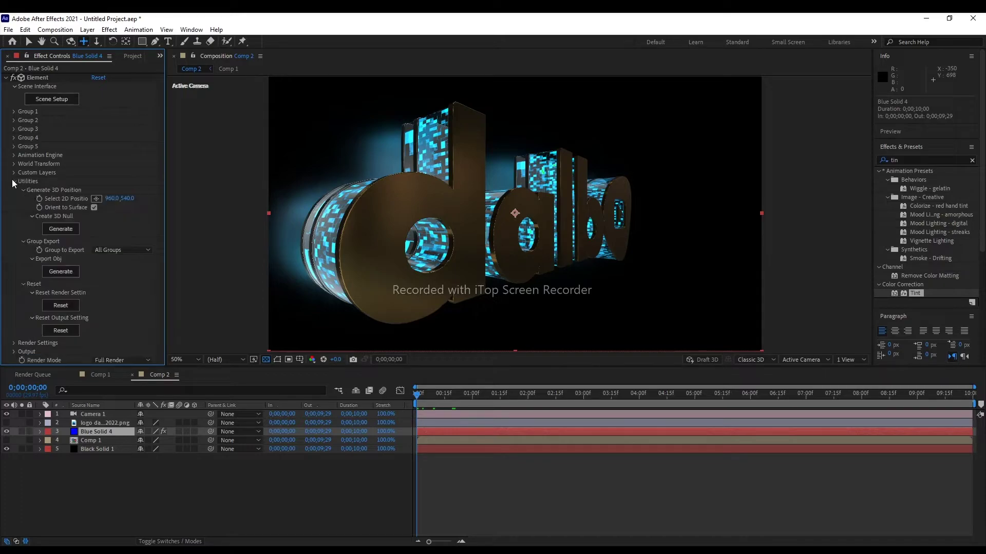
left_click(14, 182)
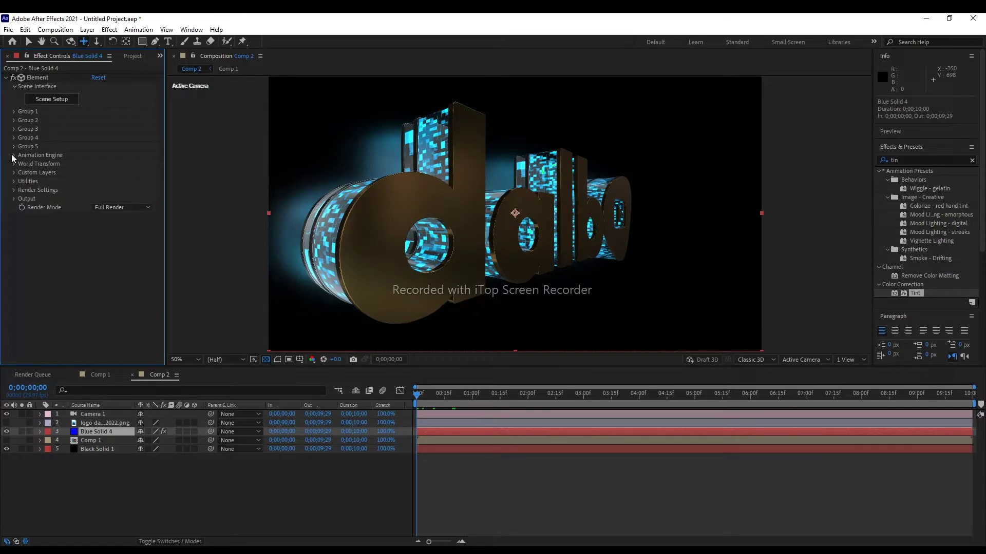
left_click(14, 156)
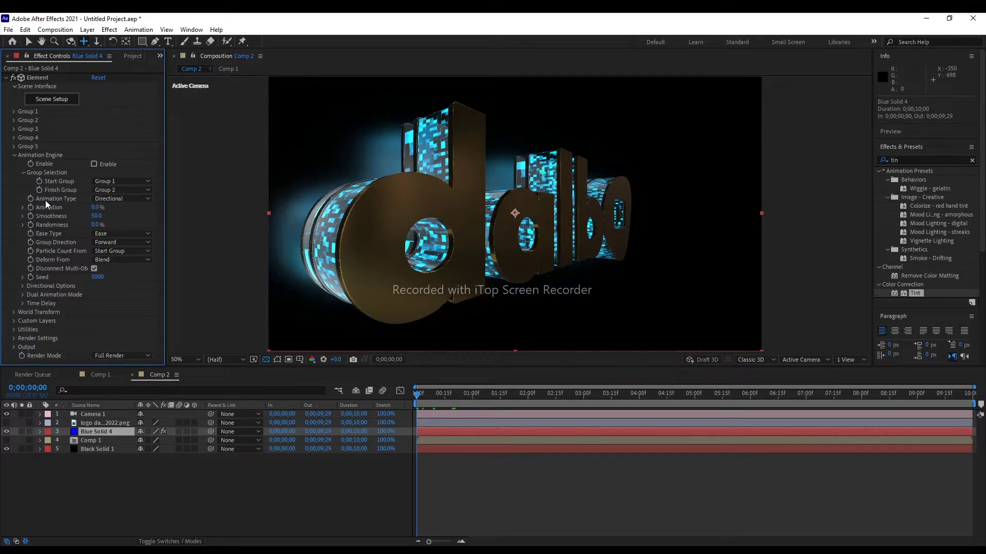
left_click(14, 147)
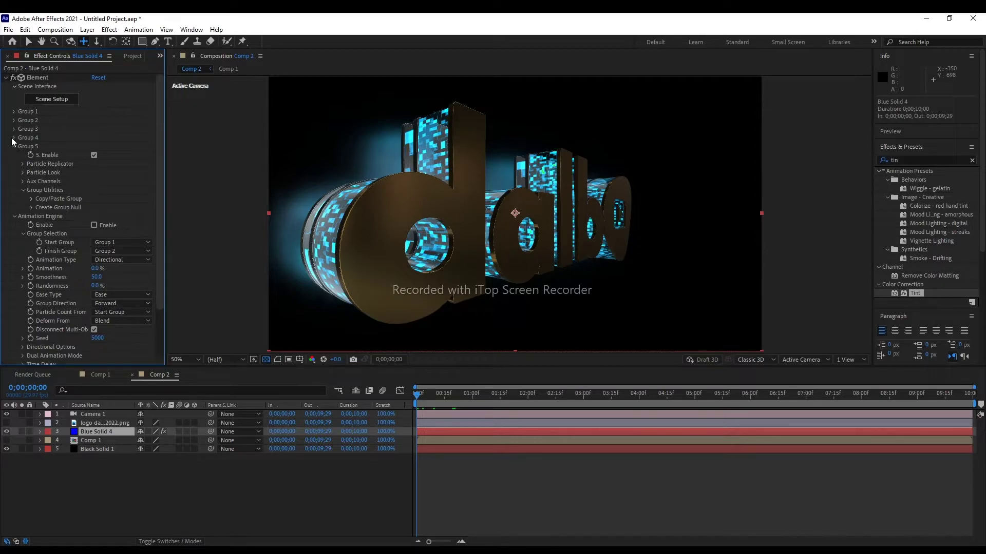
left_click(14, 138)
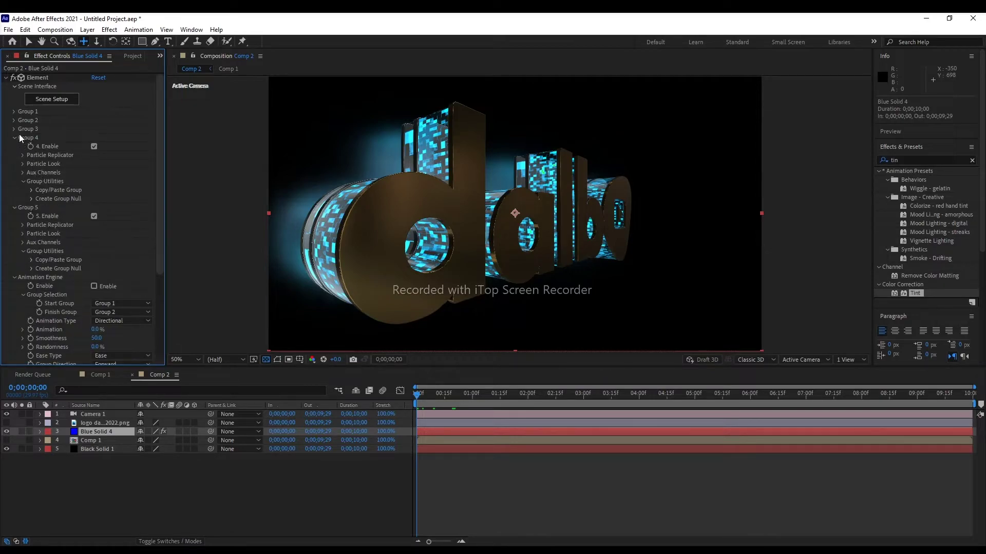
left_click(14, 112)
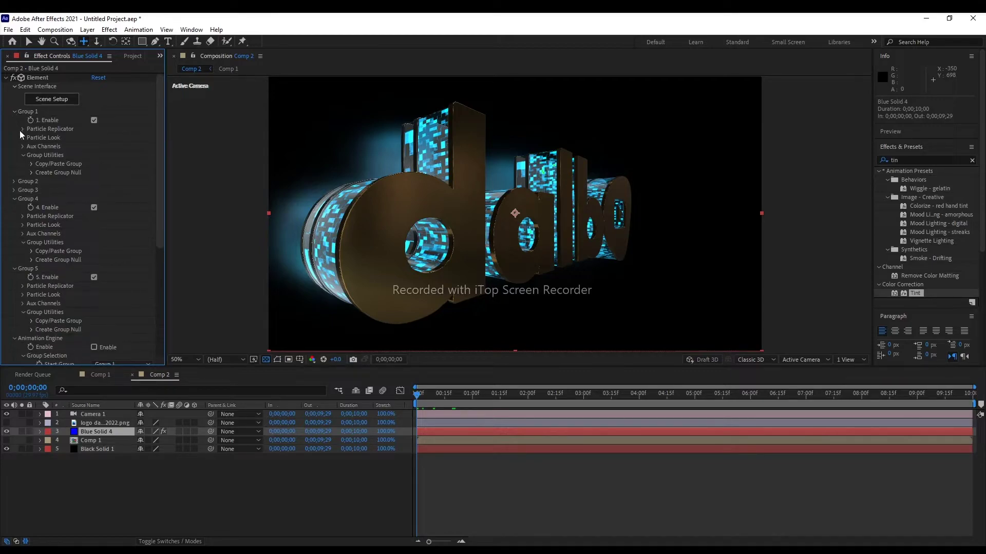
scroll(54, 254, "down", 2)
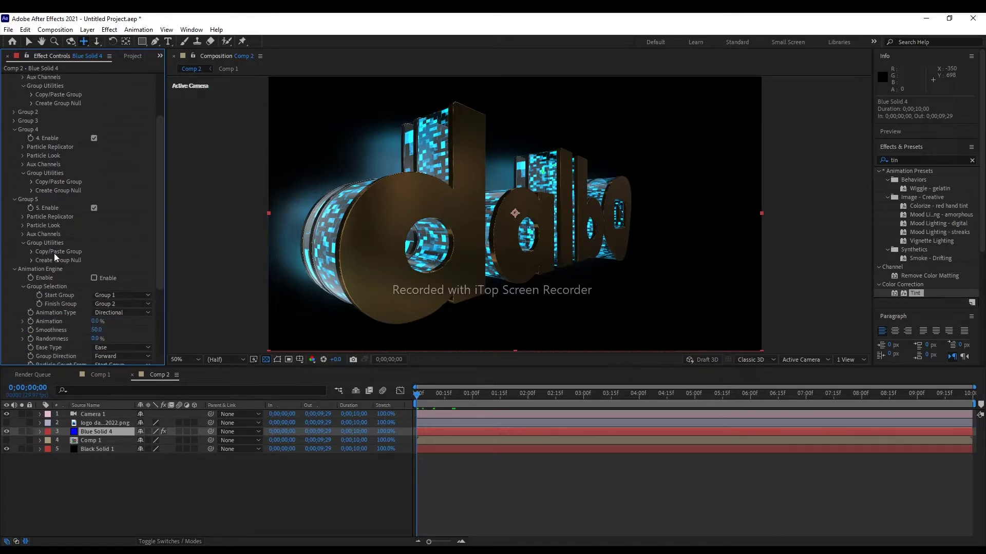
scroll(54, 254, "down", 2)
scroll(54, 254, "down", 3)
scroll(54, 254, "down", 1)
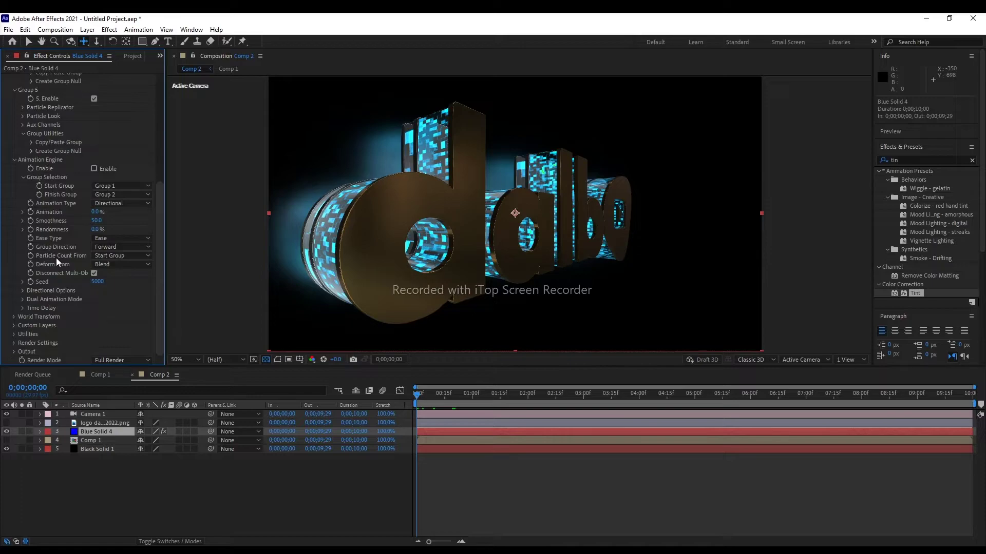
scroll(56, 258, "up", 1)
scroll(57, 257, "up", 2)
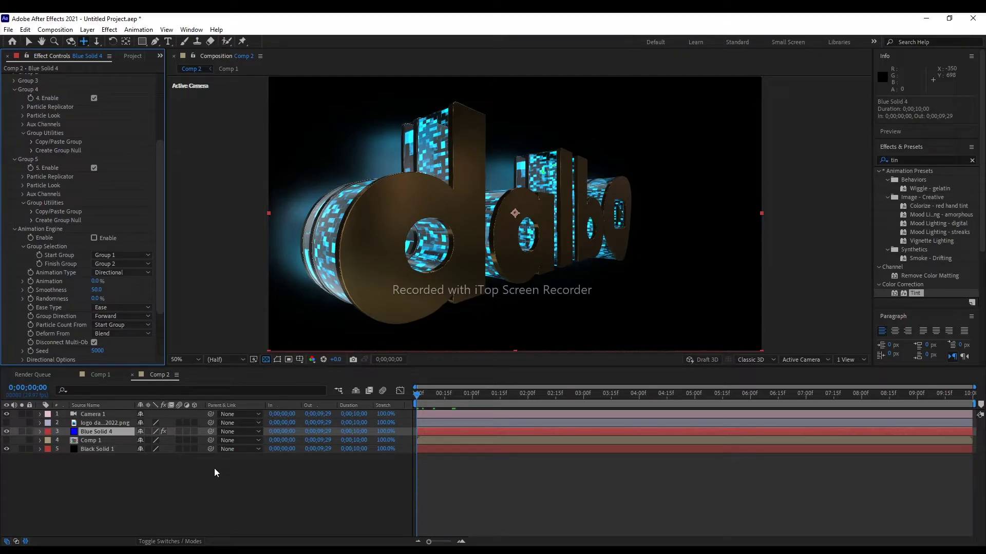
left_click(99, 415)
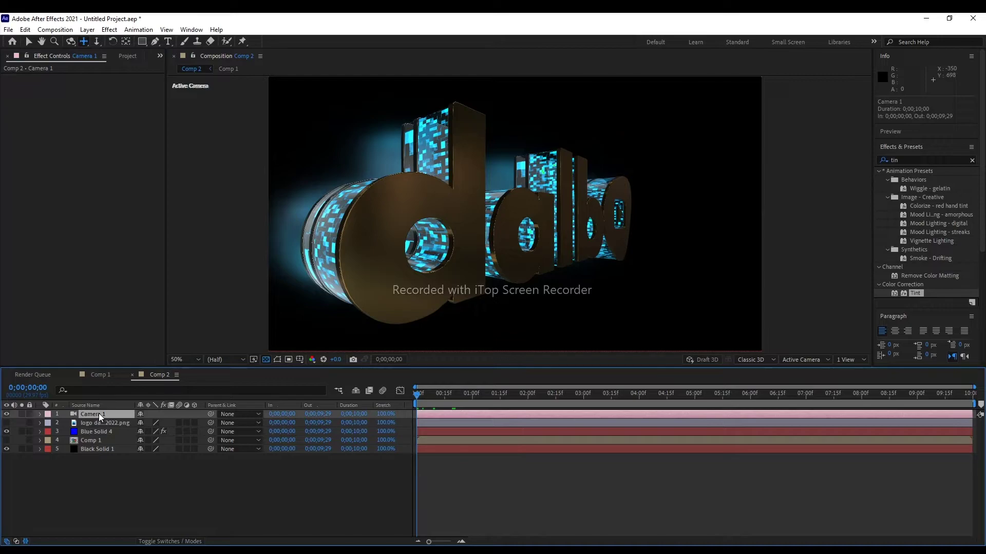
Delete Camera 1, hide Black Solid 1, and add a new two-node camera with Lock to Zoom off.
key("Delete")
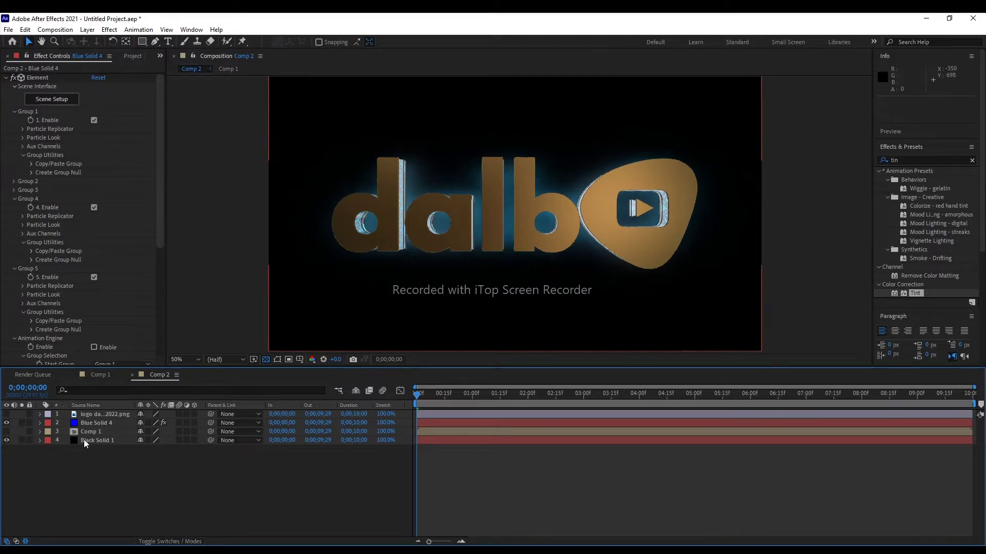
left_click(6, 441)
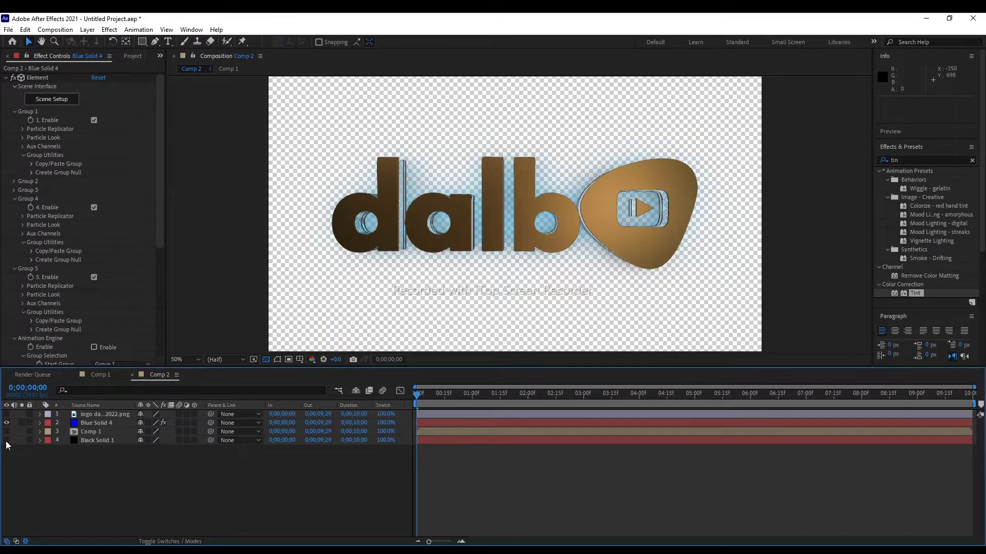
right_click(111, 476)
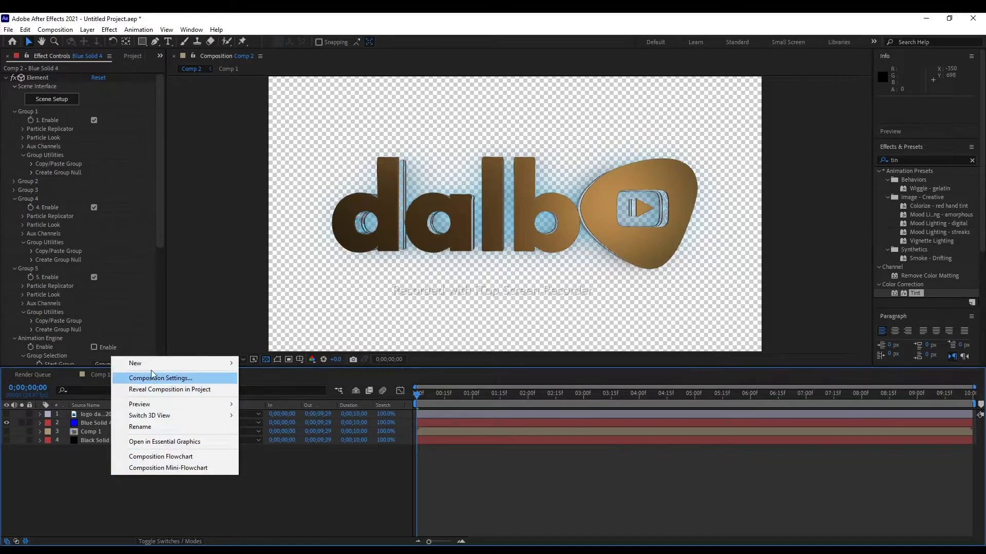
mouse_move(175, 364)
left_click(273, 411)
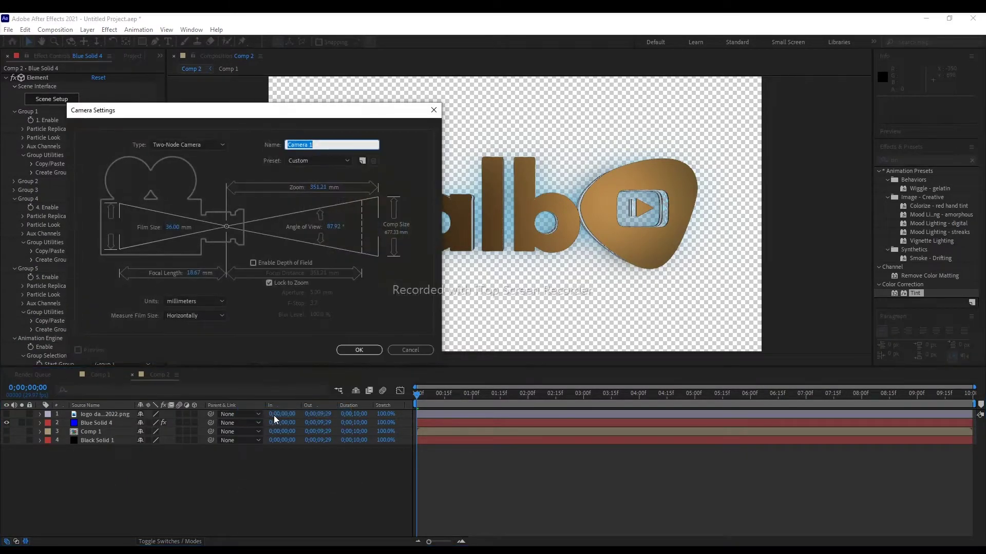
left_click(288, 283)
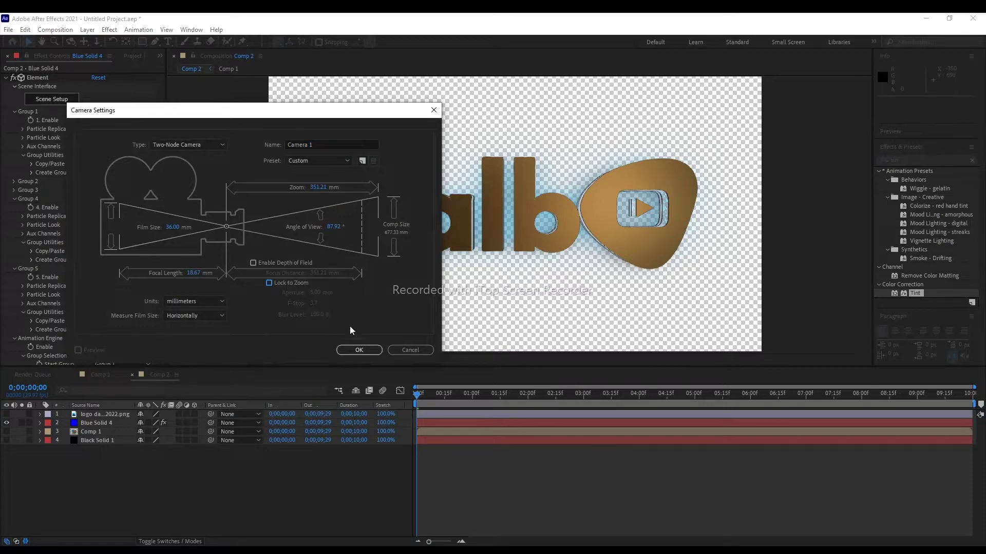
left_click(361, 350)
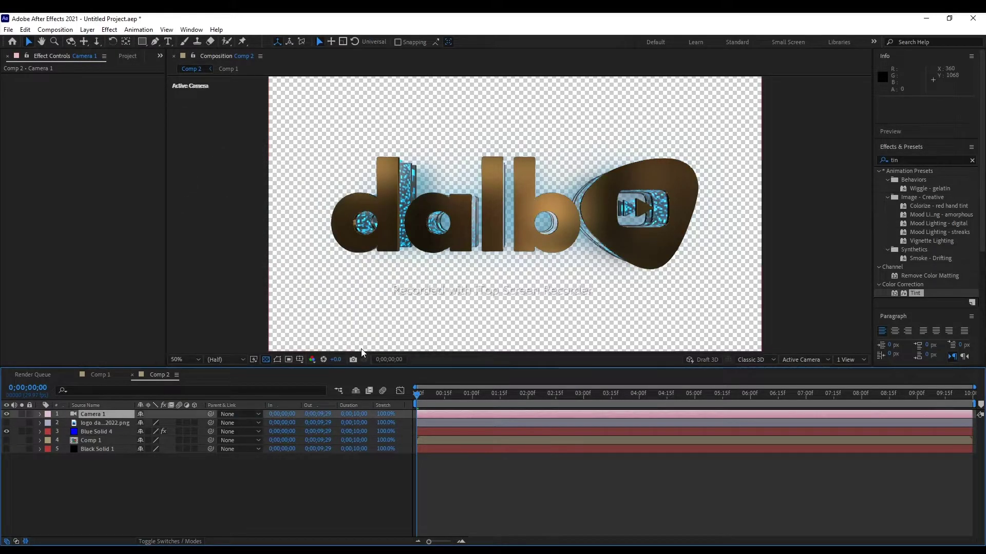
Dolly the new Camera 1 closer, orbit it around the logo, then pull it back.
left_click(100, 415)
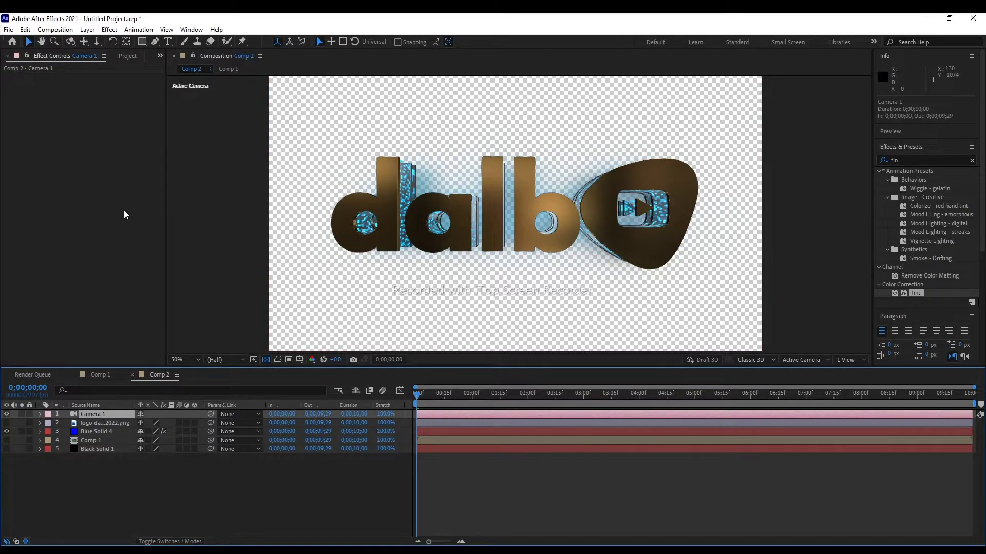
left_click(85, 42)
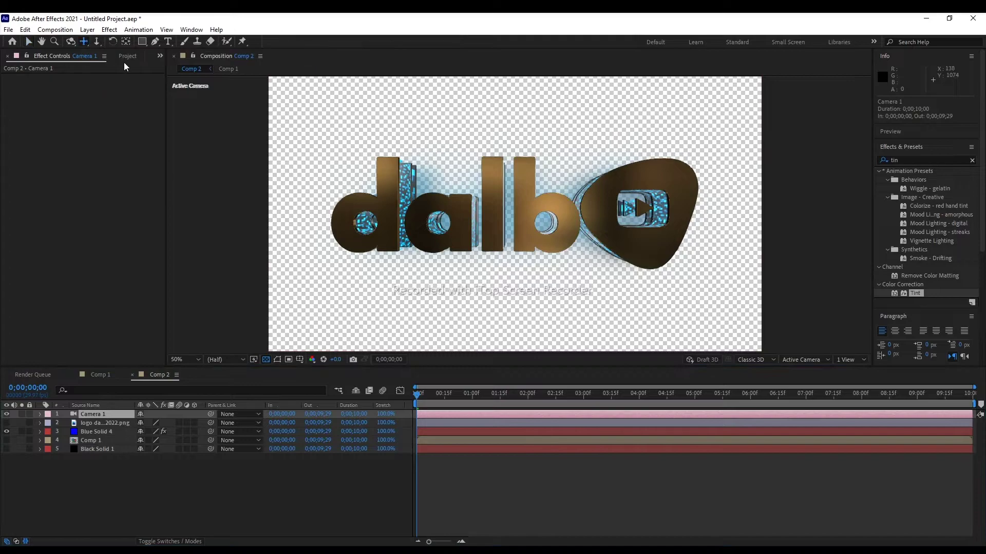
left_click(97, 42)
mouse_move(424, 197)
left_mouse_down()
mouse_move(424, 161)
mouse_move(423, 170)
left_mouse_up()
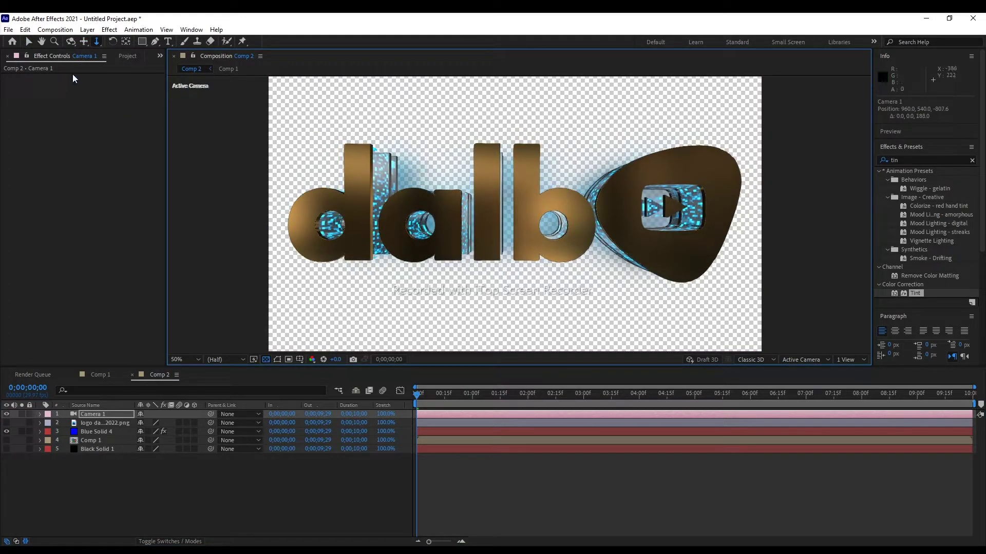
left_click(73, 42)
left_click_drag(353, 200, 414, 195)
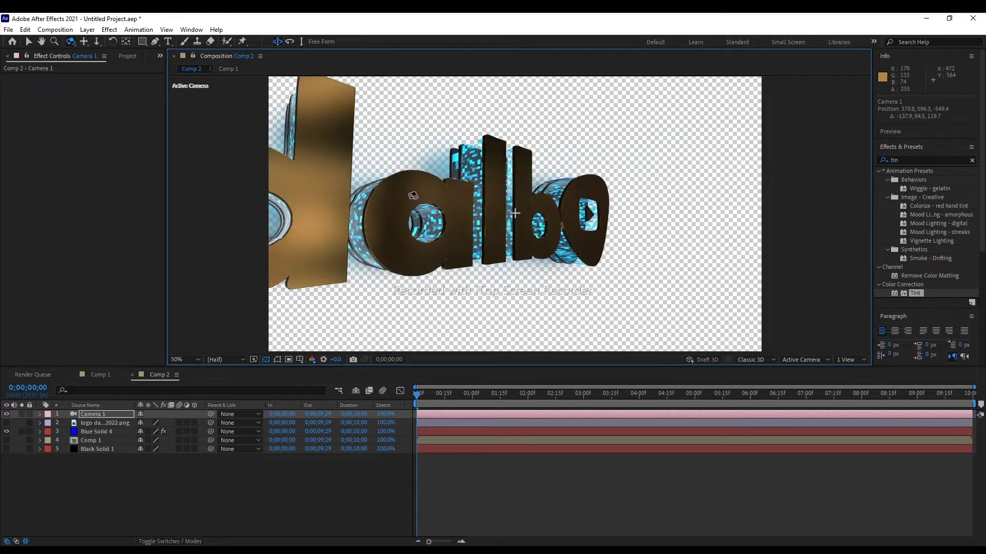
left_click(97, 42)
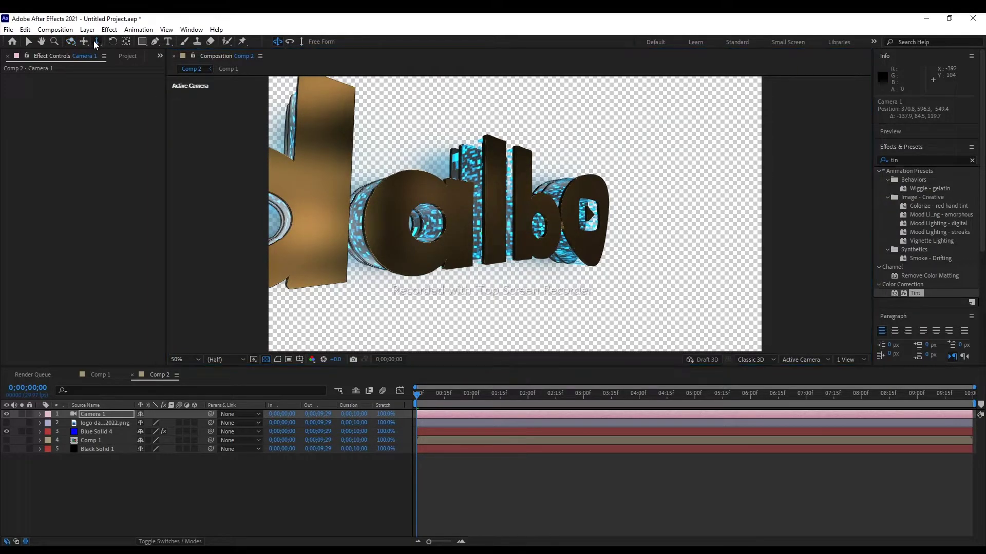
left_click_drag(368, 160, 388, 195)
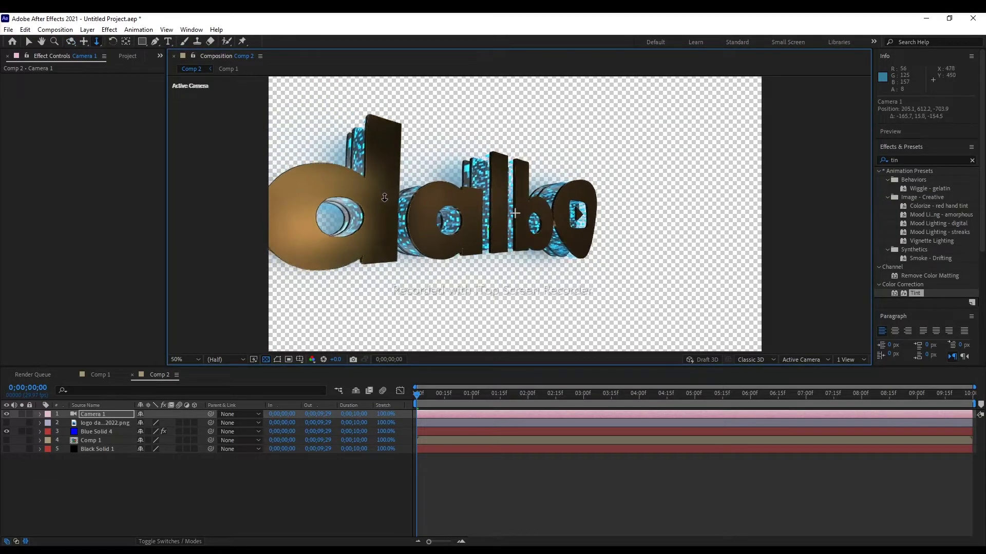
Alternate panning and dollying Camera 1 to centre and enlarge the logo.
left_click(84, 42)
left_click_drag(332, 190, 371, 201)
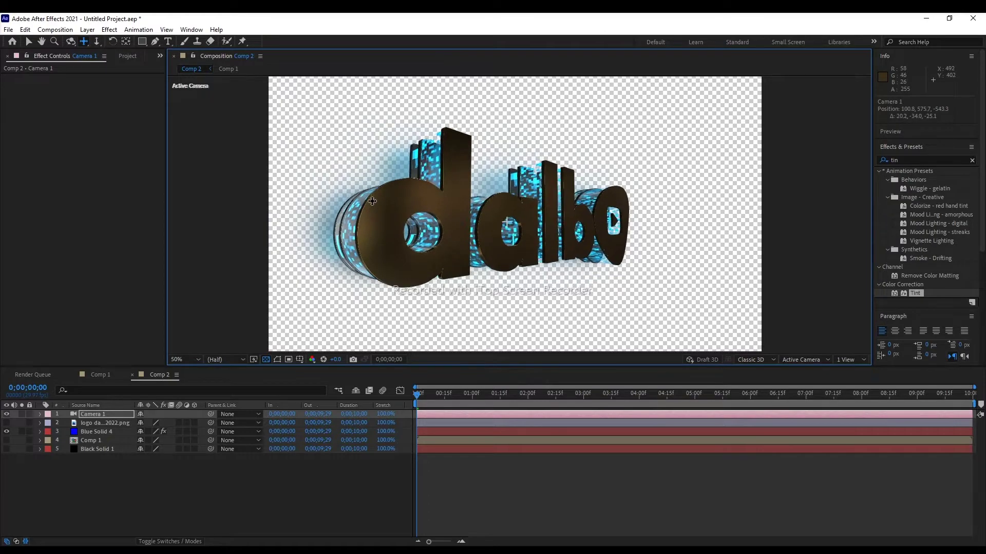
left_click(97, 44)
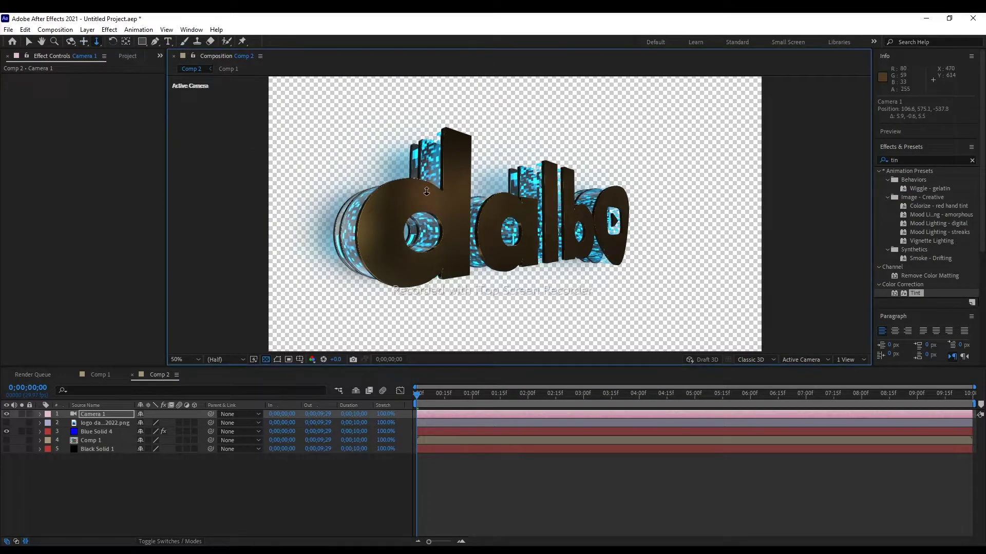
left_click_drag(427, 195, 427, 169)
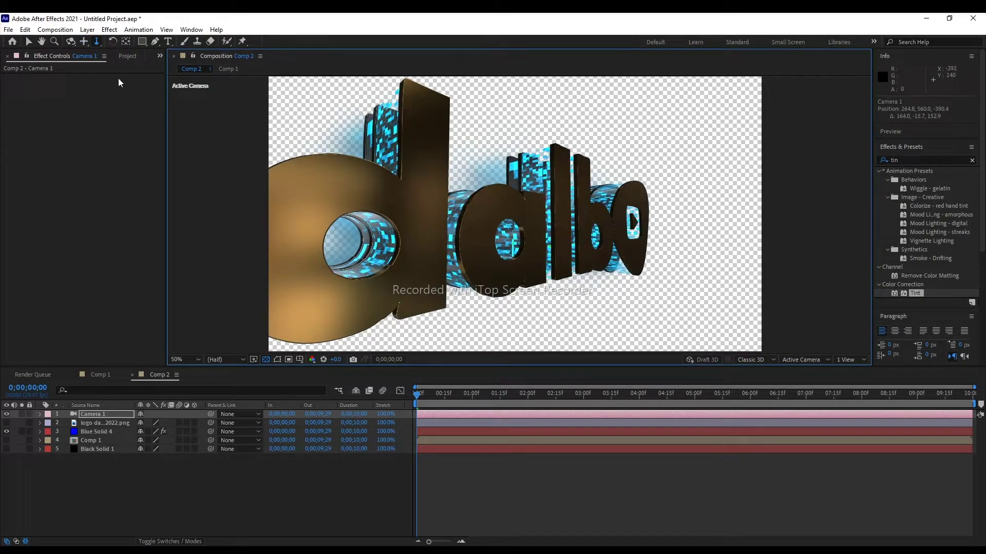
left_click(84, 41)
left_click_drag(327, 165, 369, 175)
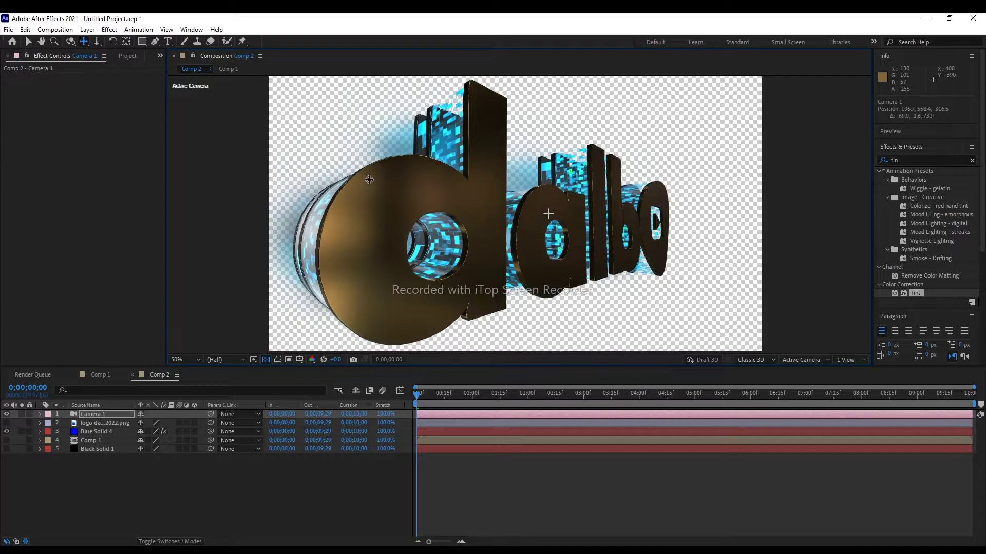
left_click(96, 41)
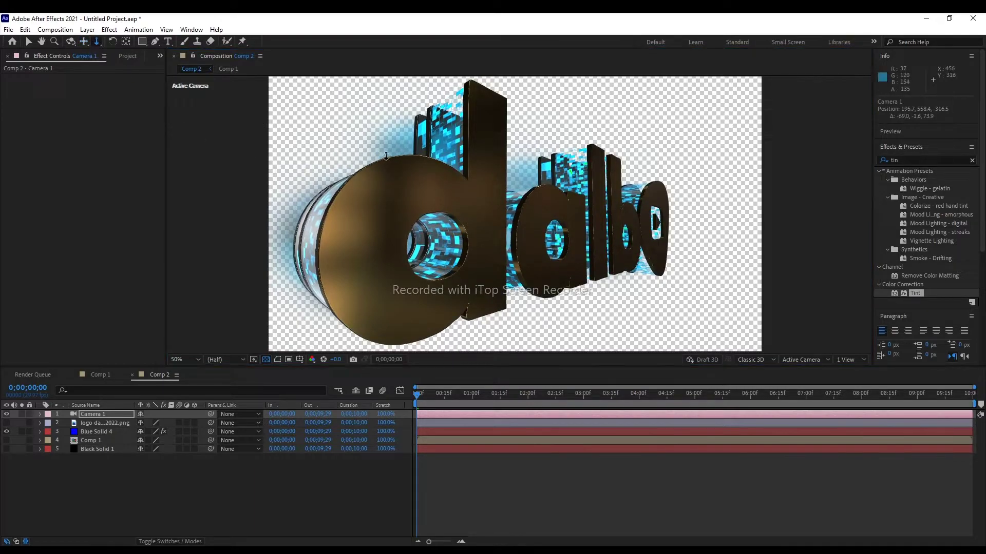
left_click_drag(385, 156, 388, 168)
left_click(84, 44)
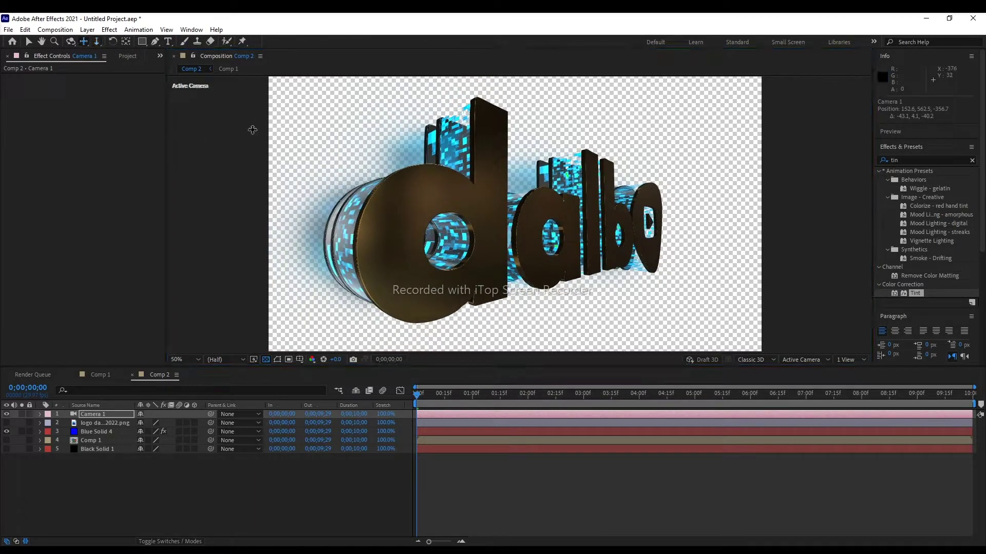
left_click_drag(423, 214, 411, 210)
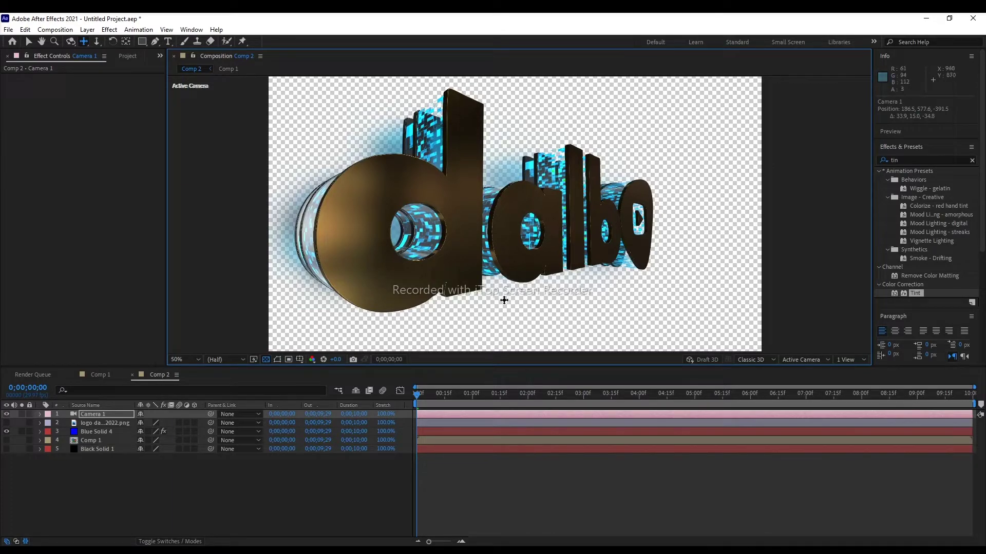
Move the camera closer to the dalbo text and orbit around the logo's left side.
left_click_drag(422, 246, 418, 246)
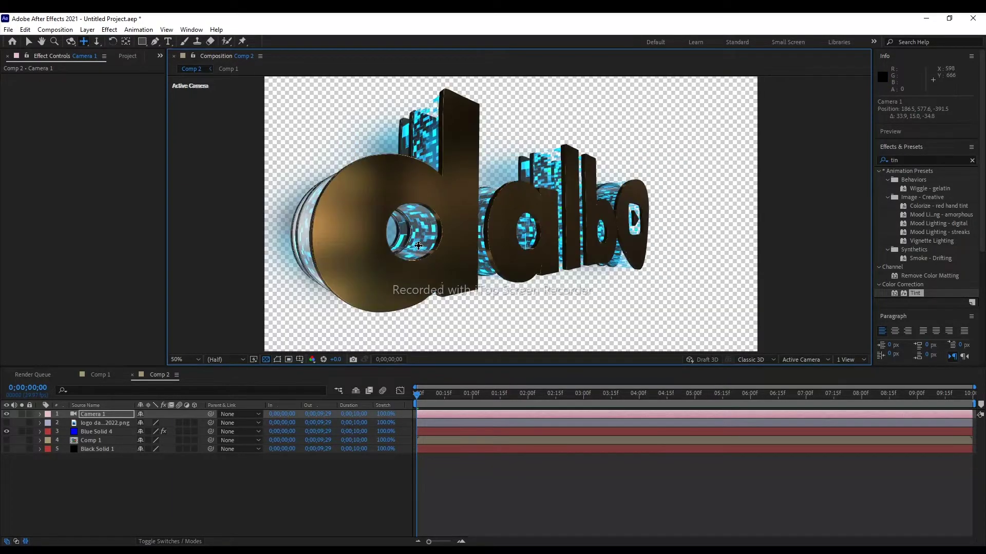
left_click_drag(361, 174, 449, 183)
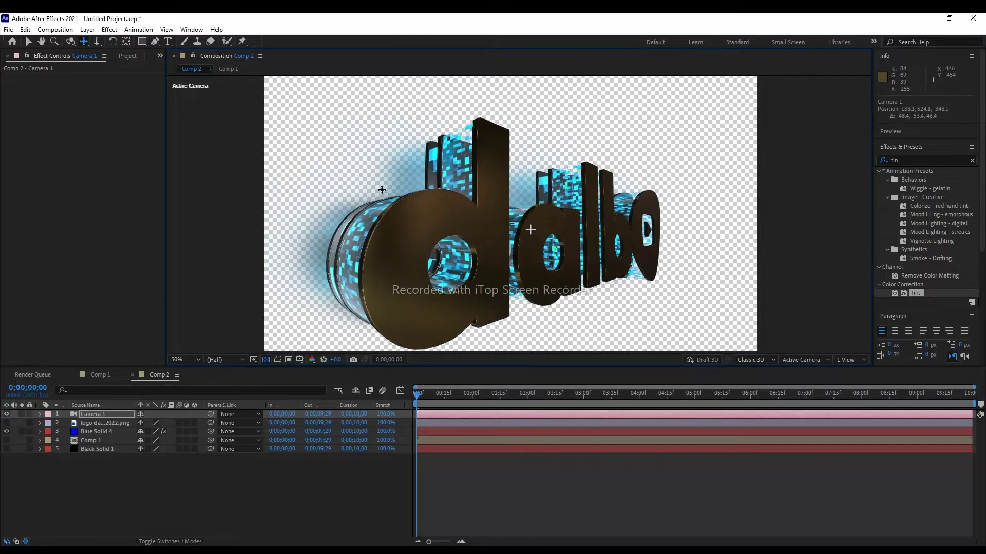
left_click_drag(495, 208, 424, 183)
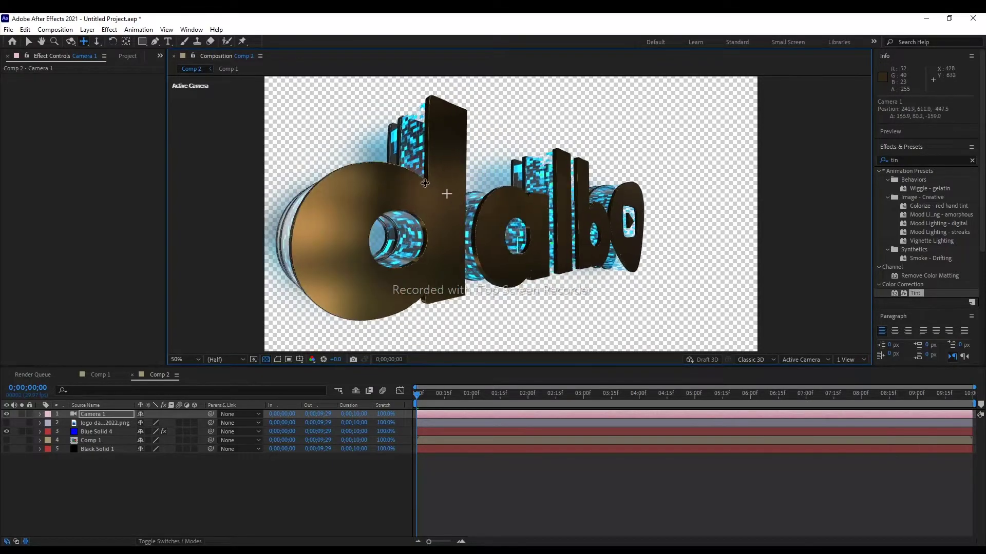
left_click(71, 41)
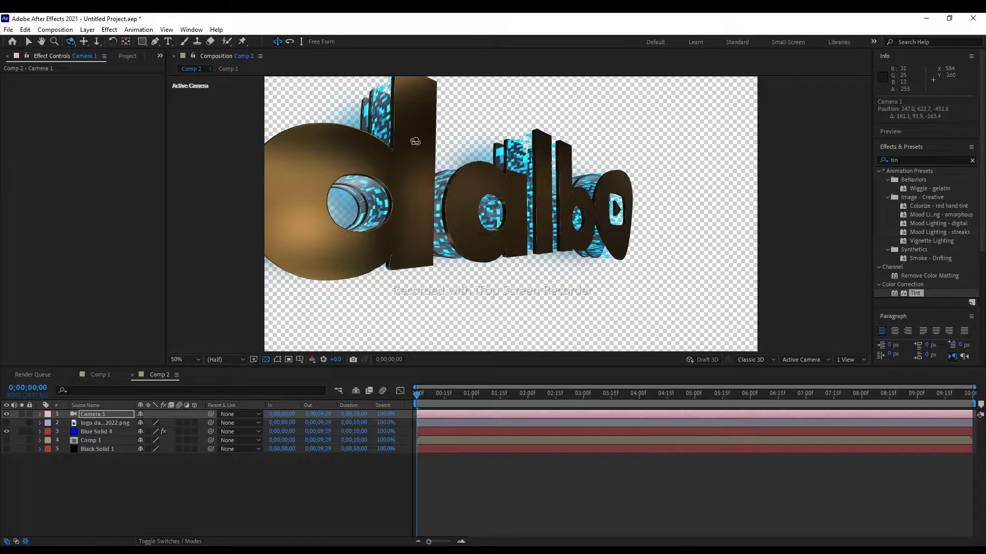
mouse_move(390, 216)
left_mouse_down()
mouse_move(457, 168)
mouse_move(390, 121)
mouse_move(397, 65)
mouse_move(413, 152)
mouse_move(442, 146)
mouse_move(432, 157)
left_mouse_up()
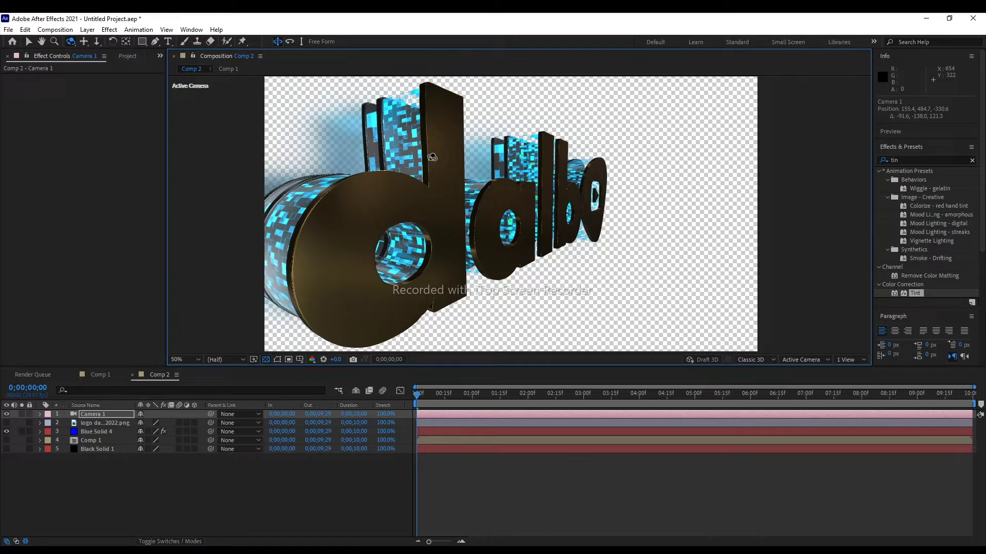
Dolly and pan Camera 1 to reframe the logo, shifting it up and left.
left_click(97, 41)
left_click_drag(422, 165, 425, 180)
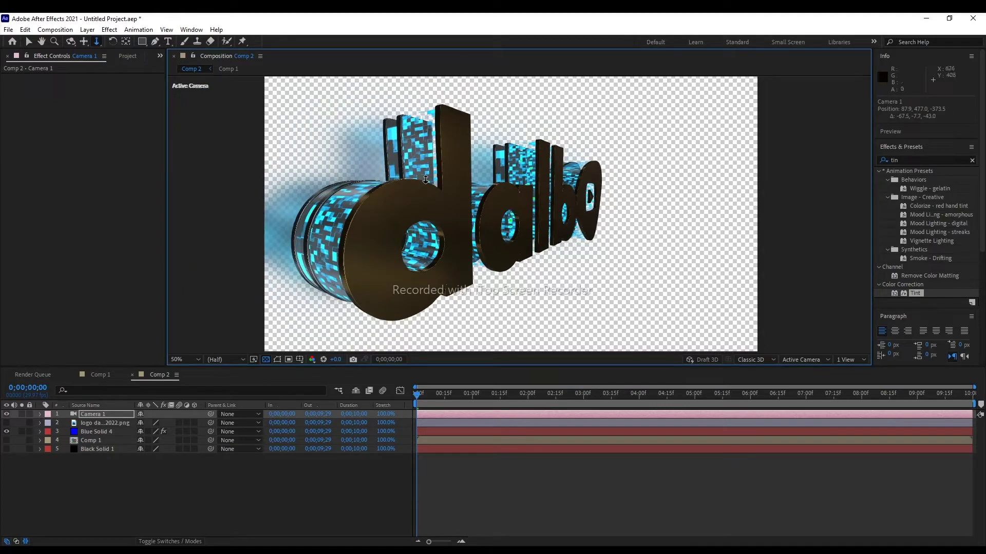
left_click(84, 41)
left_click_drag(400, 192, 392, 195)
left_click(71, 41)
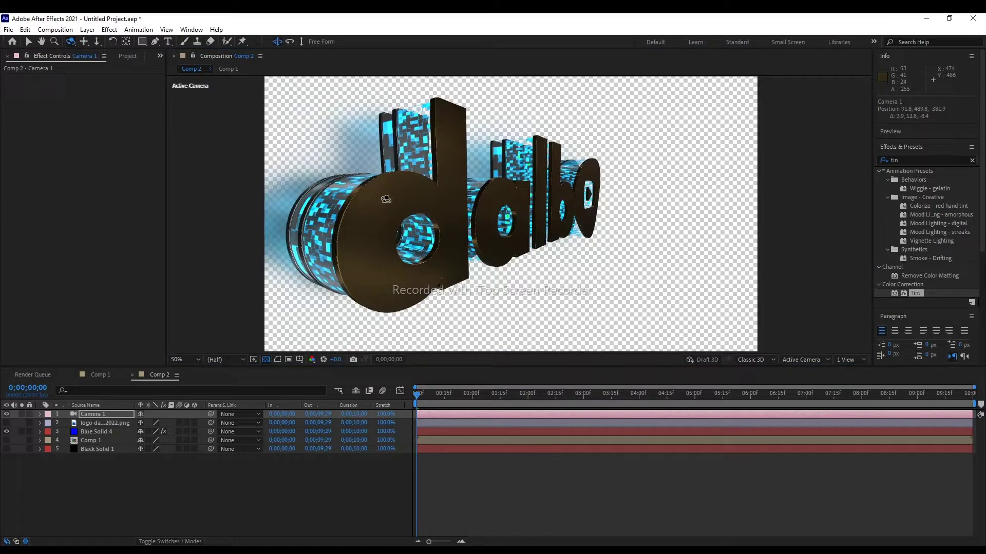
left_click(97, 41)
left_click_drag(390, 193, 391, 187)
left_click(84, 41)
left_click_drag(370, 188, 394, 193)
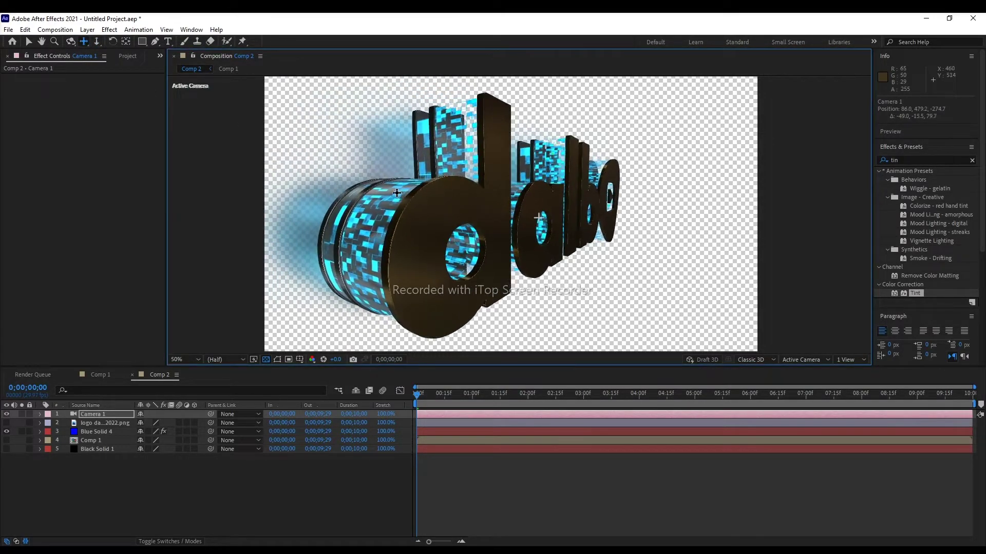
mouse_move(421, 230)
left_mouse_down()
mouse_move(412, 220)
mouse_move(406, 228)
left_mouse_up()
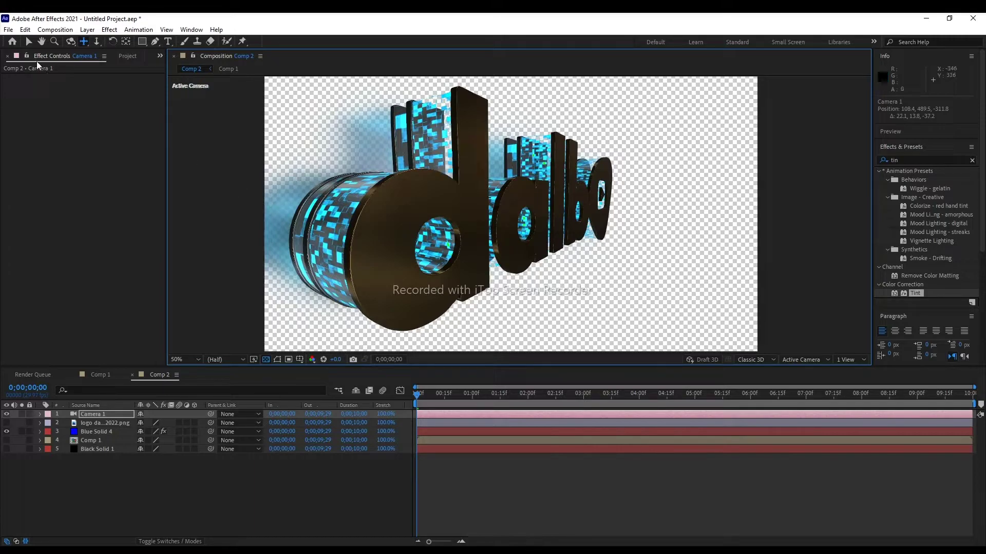
Orbit Camera 1 through side-on and close angles, ending on a low left three-quarter view.
left_click(71, 41)
left_click_drag(436, 215, 362, 239)
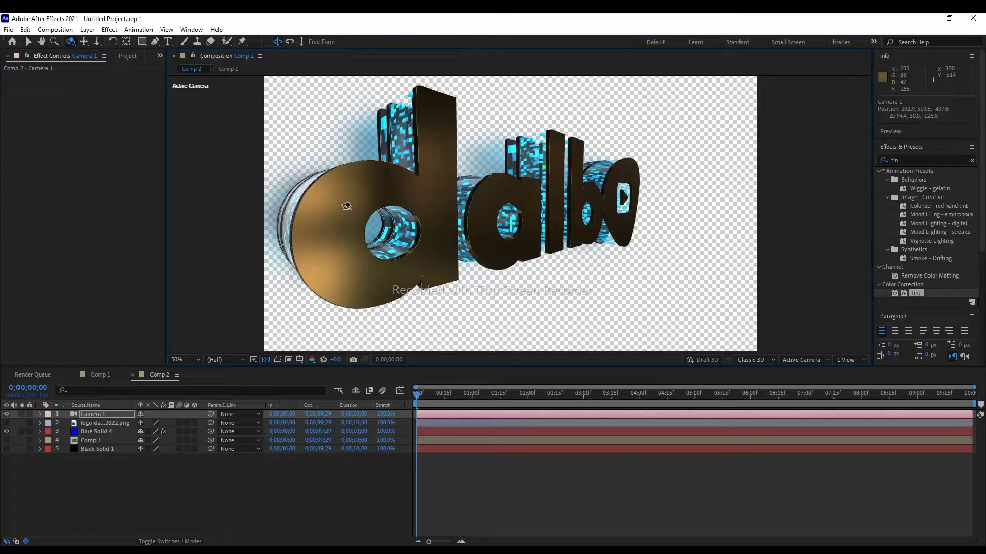
scroll(359, 206, "up", 5)
mouse_move(359, 206)
left_mouse_down()
mouse_move(371, 196)
mouse_move(353, 200)
left_mouse_up()
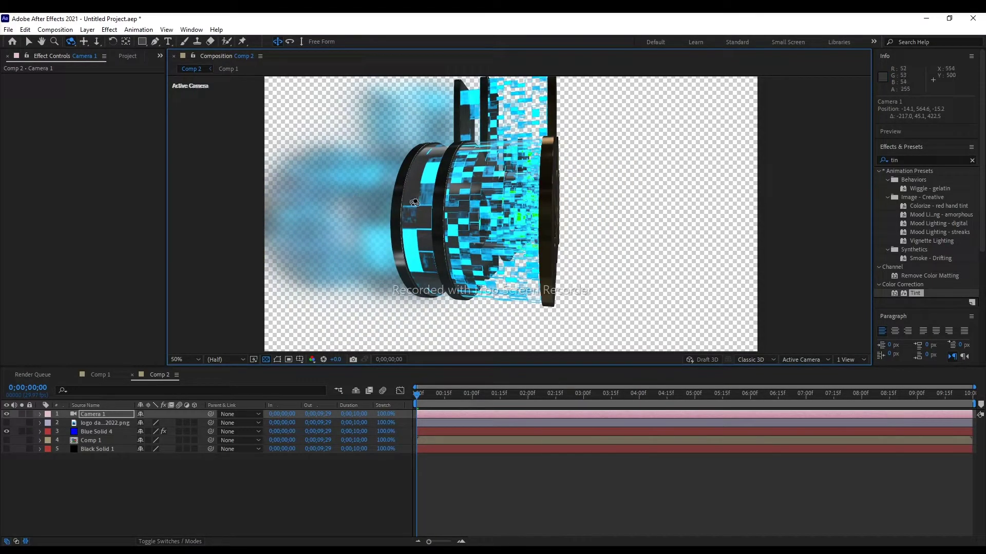
left_click_drag(514, 195, 377, 196)
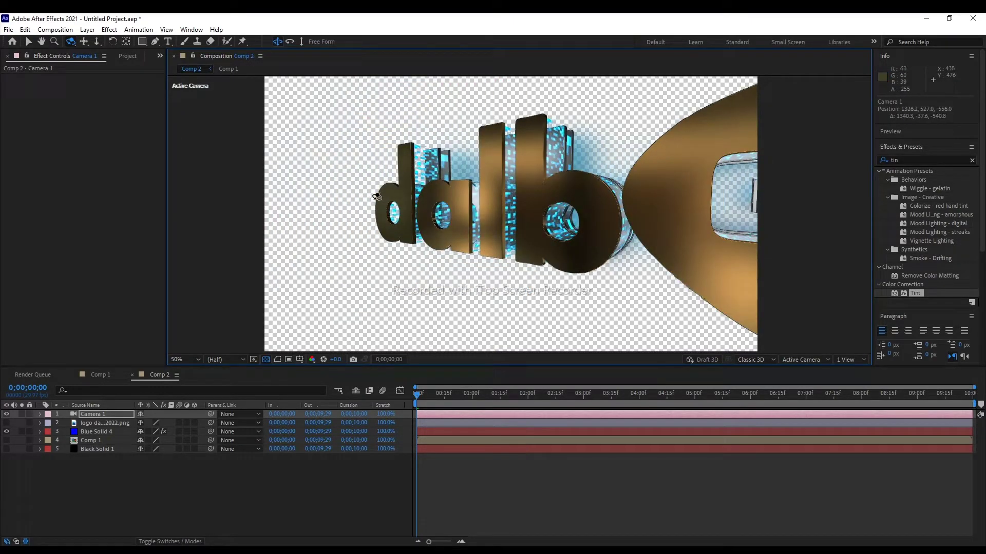
mouse_move(637, 205)
left_mouse_down()
mouse_move(588, 206)
mouse_move(606, 206)
left_mouse_up()
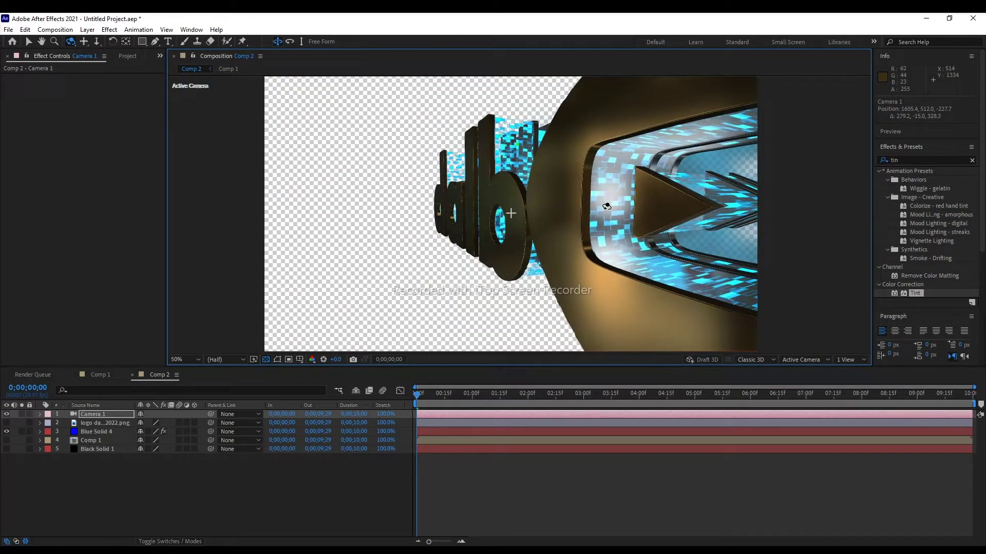
left_click_drag(464, 212, 584, 213)
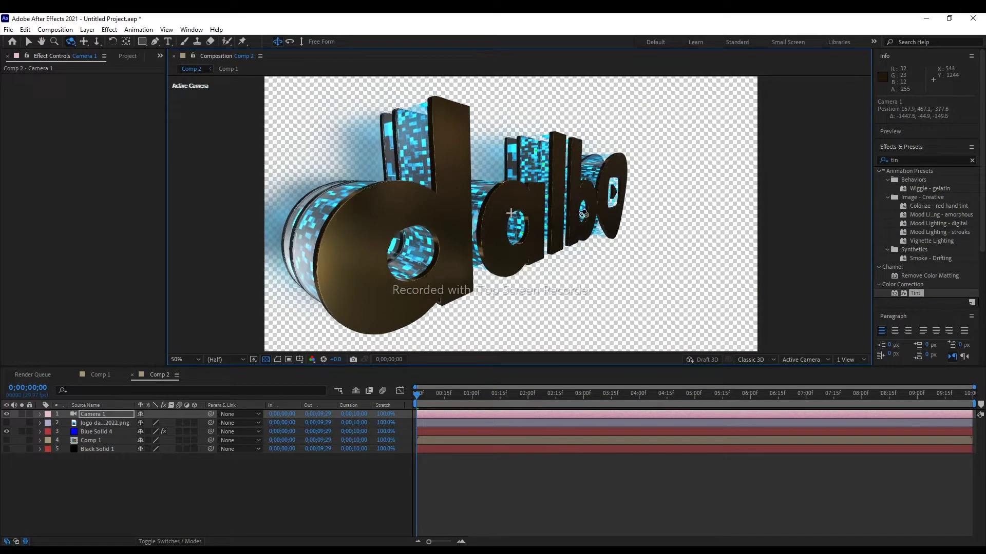
left_click_drag(583, 214, 580, 221)
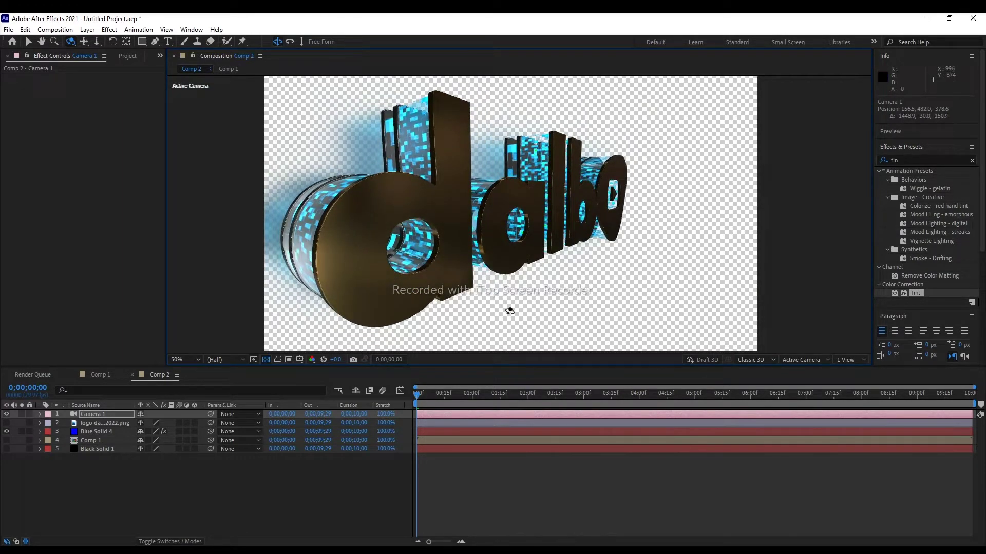
Expose Group 1's replicator rotation on Blue Solid 4 and test Y and X rotation values.
left_click(102, 432)
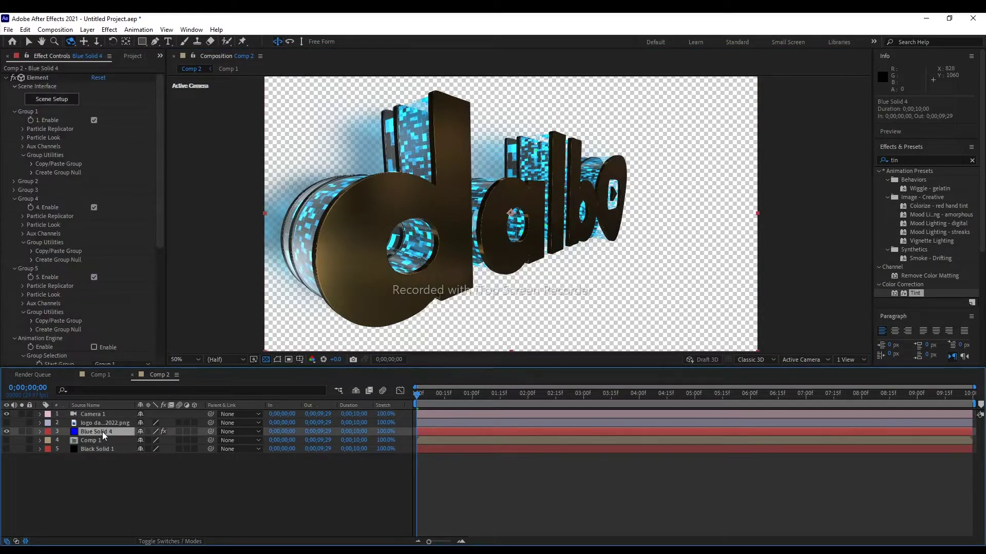
left_click(22, 129)
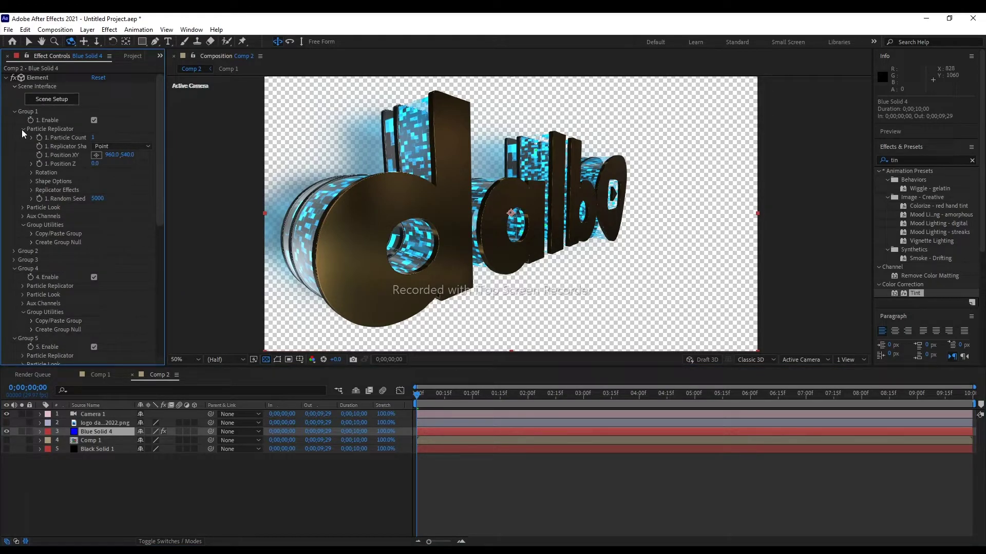
left_click(31, 173)
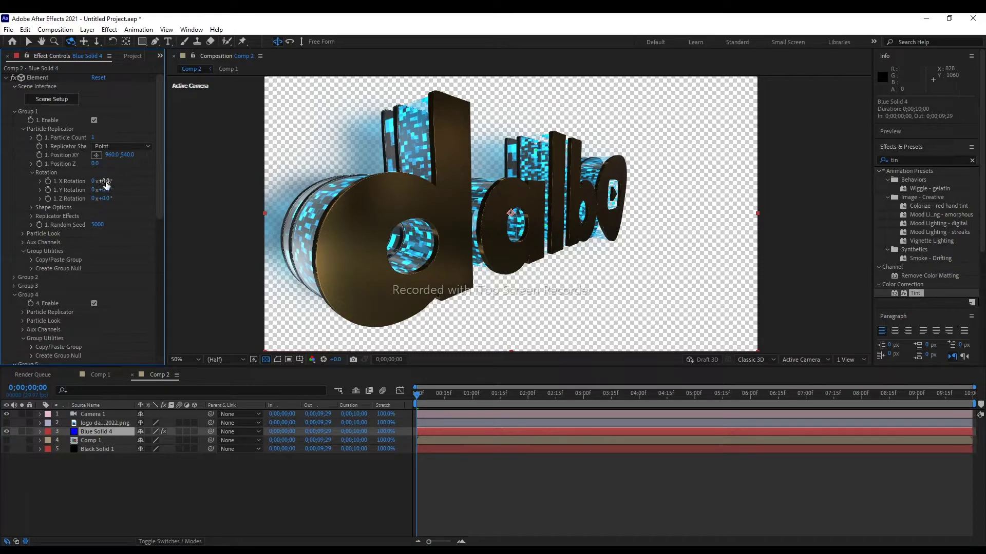
left_click_drag(101, 190, 111, 190)
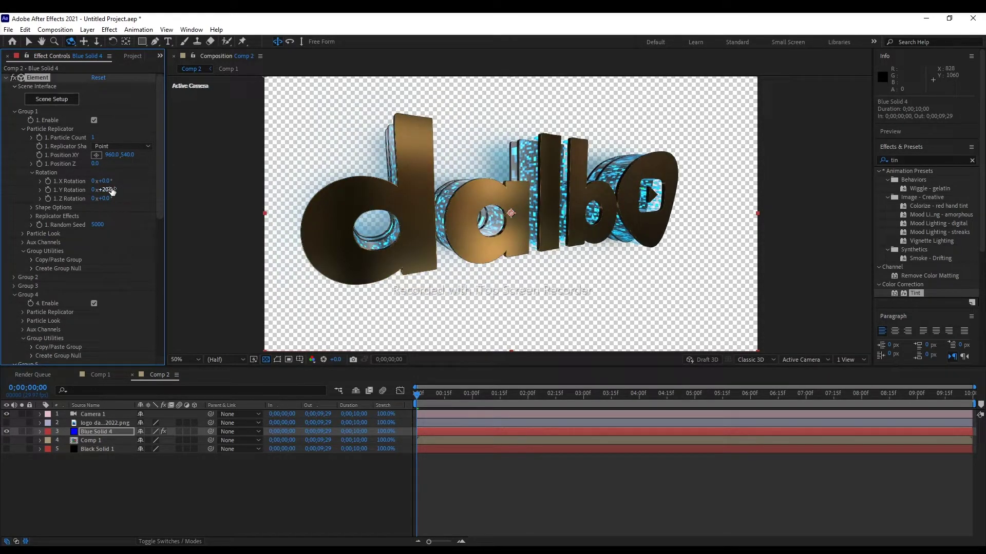
key("ctrl+z")
mouse_move(103, 181)
left_mouse_down()
mouse_move(89, 184)
mouse_move(100, 183)
left_mouse_up()
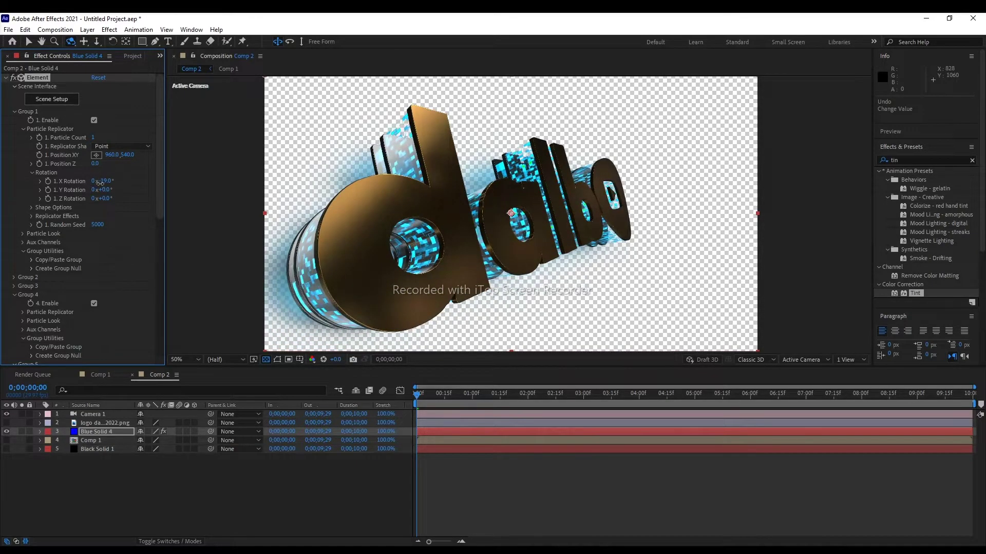
left_click_drag(96, 181, 87, 182)
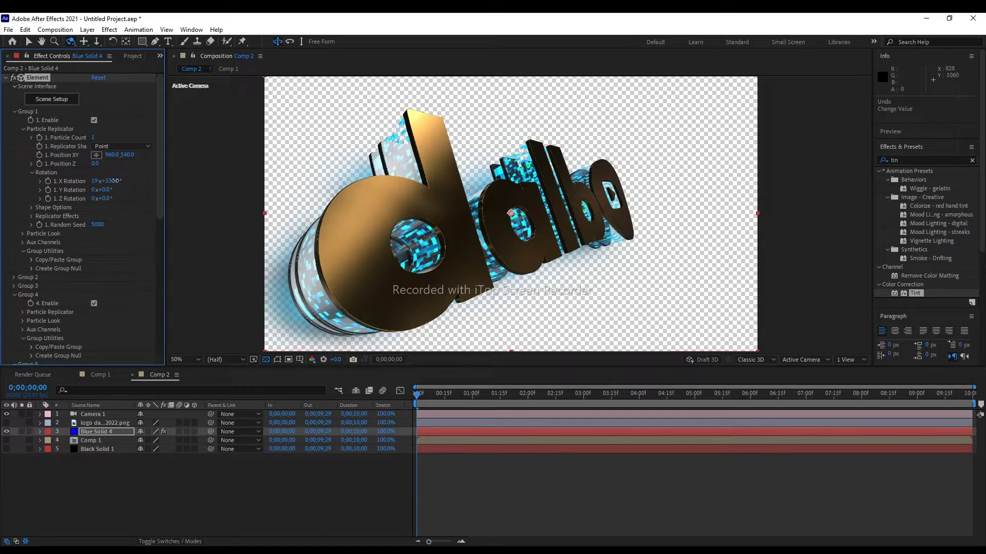
left_click_drag(108, 180, 94, 184)
Enter X Rotation 0x+337°, scrub further angles, leave it at 343°, then open Scene Setup.
left_click(95, 182)
type("0")
left_click(147, 180)
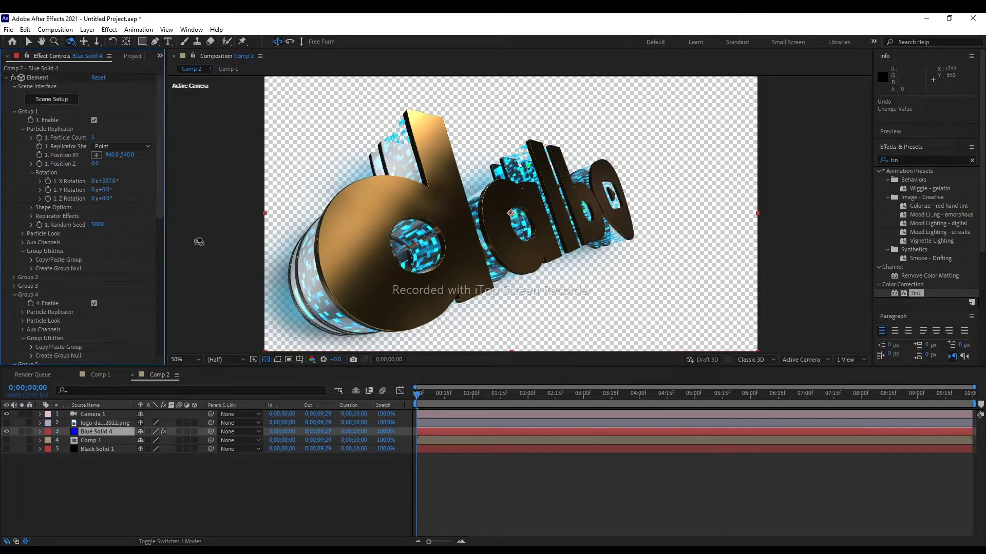
left_click_drag(109, 182, 115, 181)
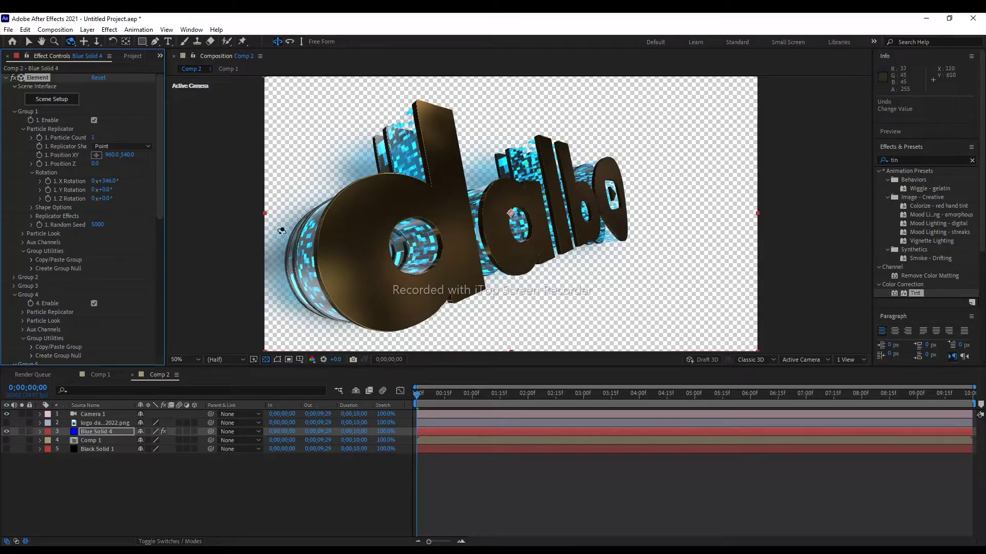
left_click_drag(105, 182, 117, 177)
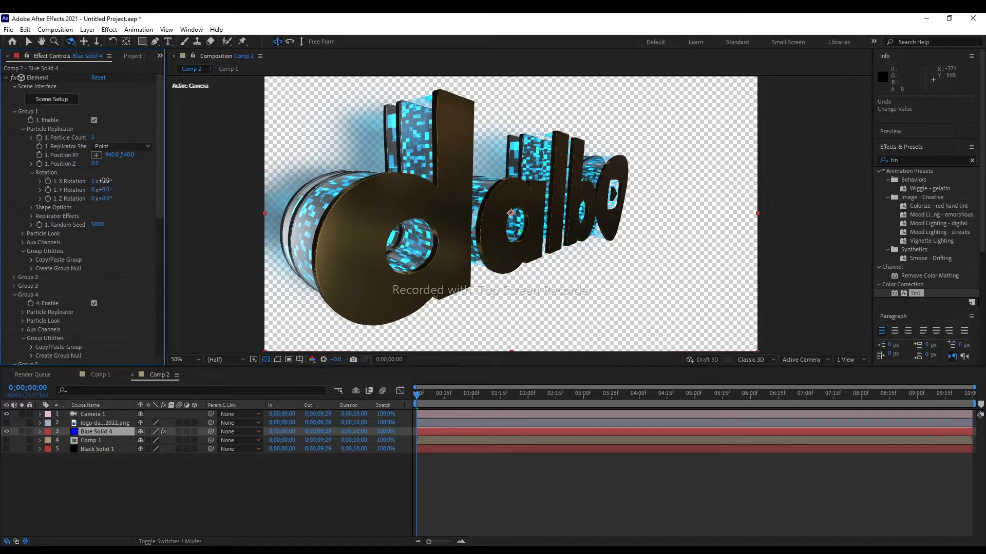
left_click_drag(101, 181, 67, 180)
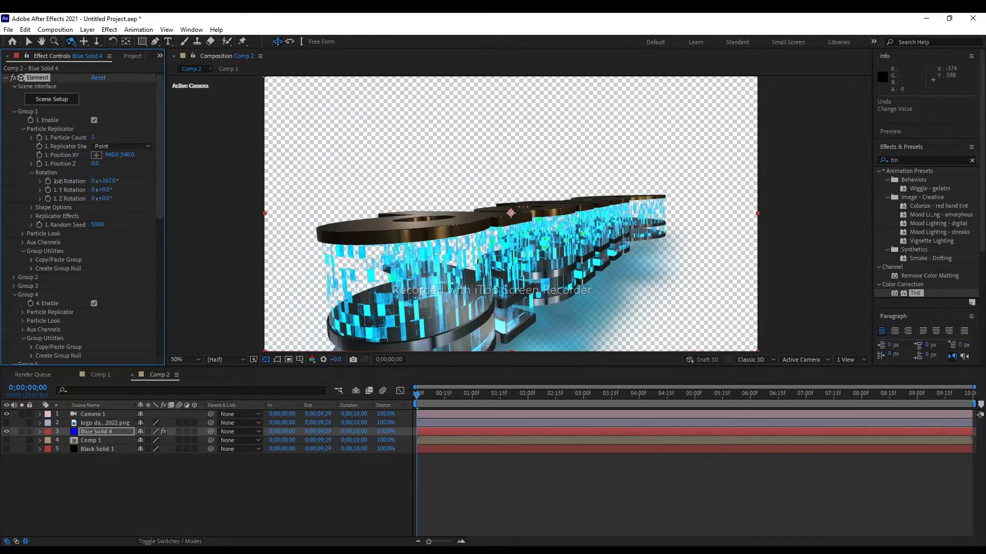
mouse_move(67, 181)
left_mouse_down()
mouse_move(129, 172)
mouse_move(92, 175)
left_mouse_up()
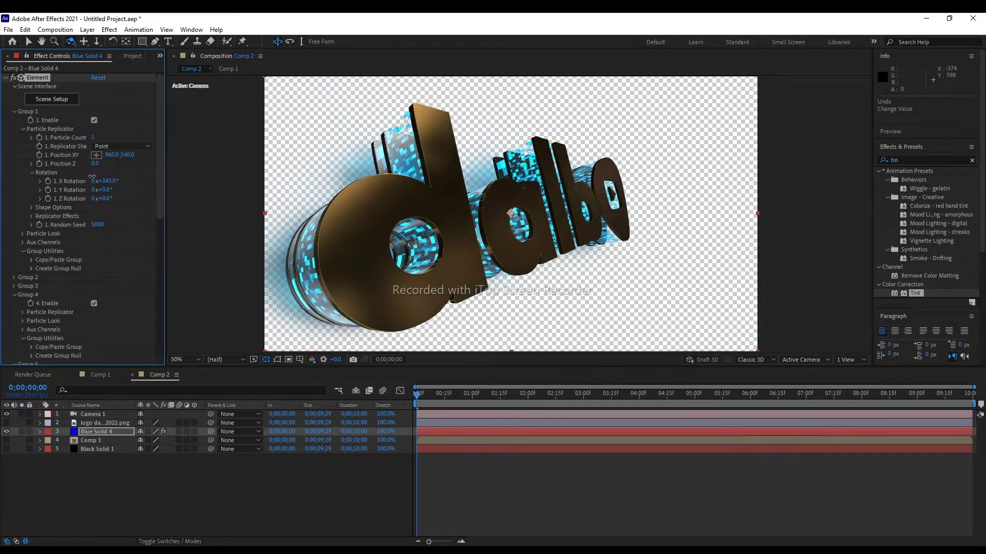
left_click(58, 103)
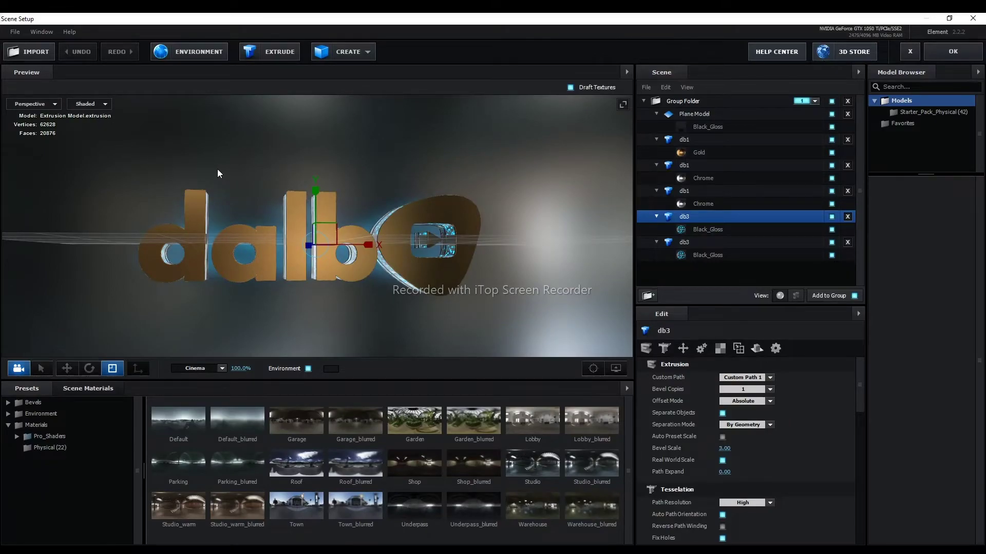
Orbit the preview, toggle Plane Model and db1 visibility off and on, and select db1's Gold material.
mouse_move(217, 169)
left_mouse_down()
mouse_move(293, 174)
mouse_move(286, 250)
left_mouse_up()
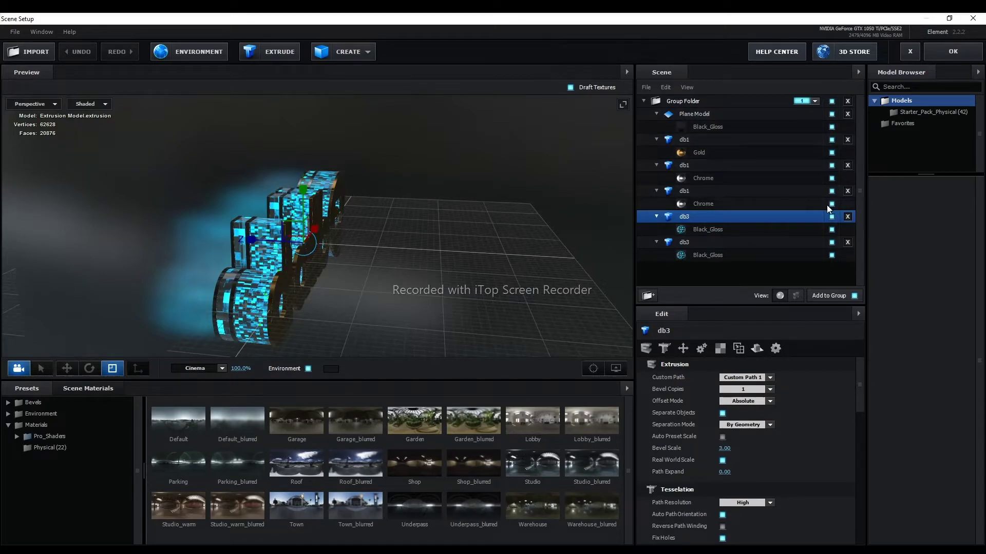
left_click(831, 114)
left_click(831, 114)
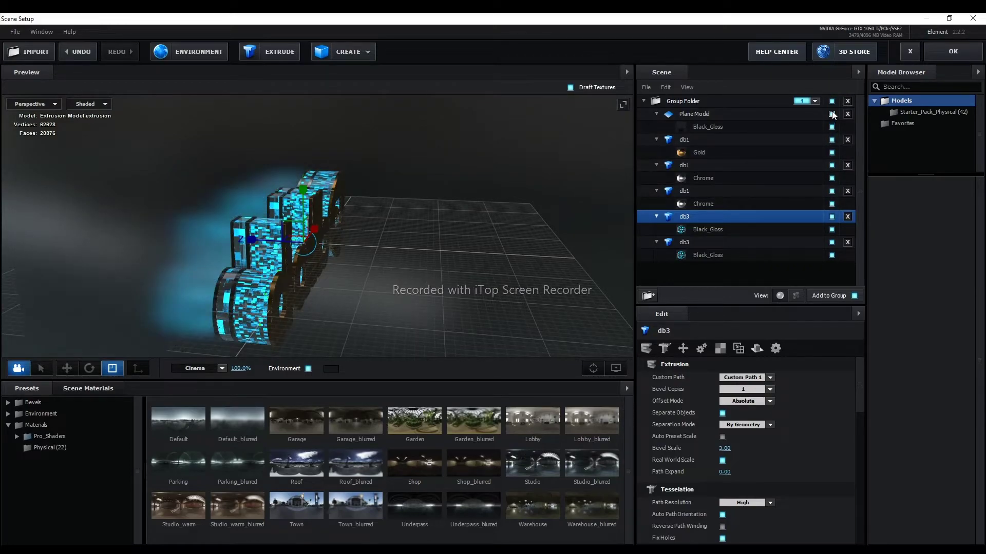
left_click(832, 140)
left_click(832, 139)
left_click(697, 152)
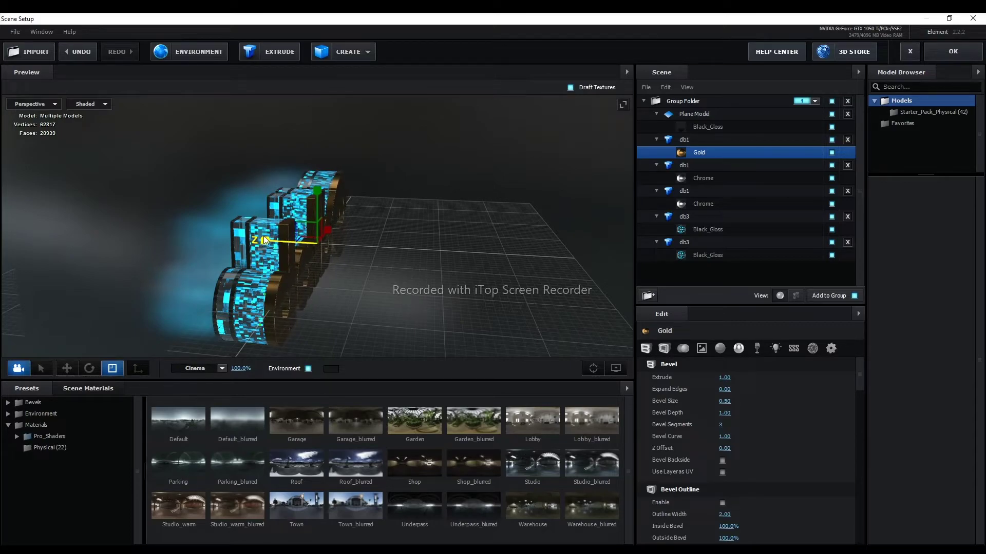
mouse_move(318, 257)
left_mouse_down()
mouse_move(346, 288)
mouse_move(362, 285)
left_mouse_up()
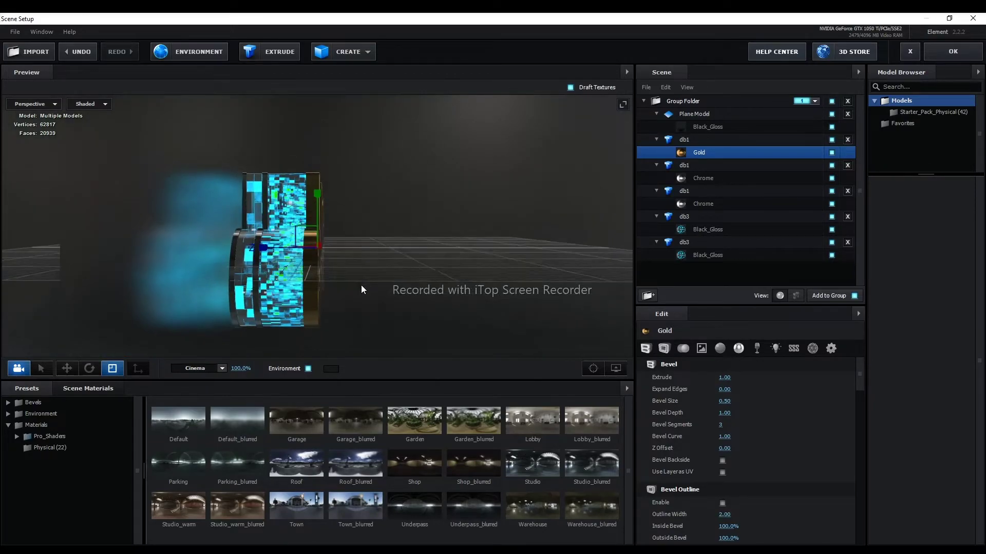
With the Move tool, nudge the Gold model along Z and orbit to an angled view.
left_click(67, 368)
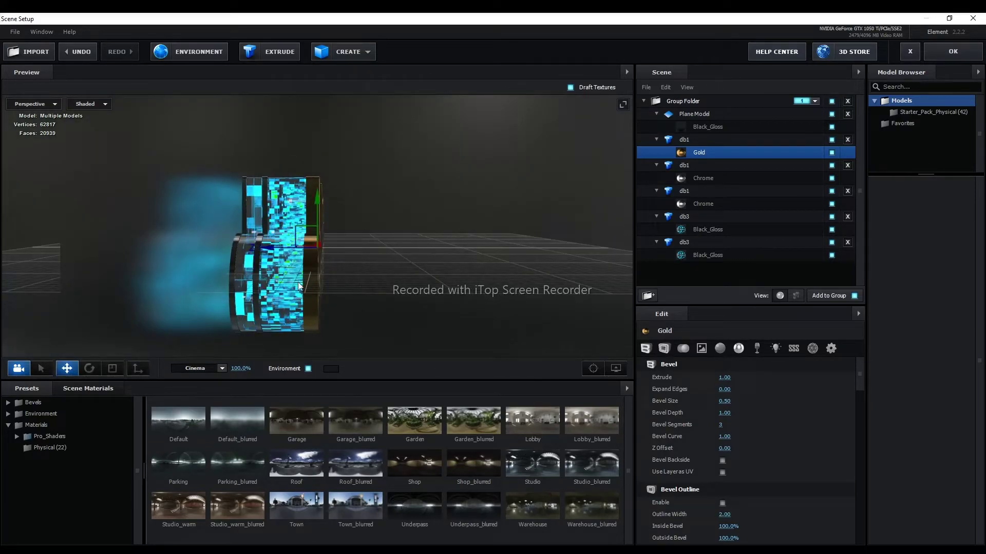
scroll(328, 261, "up", 3)
scroll(329, 261, "up", 3)
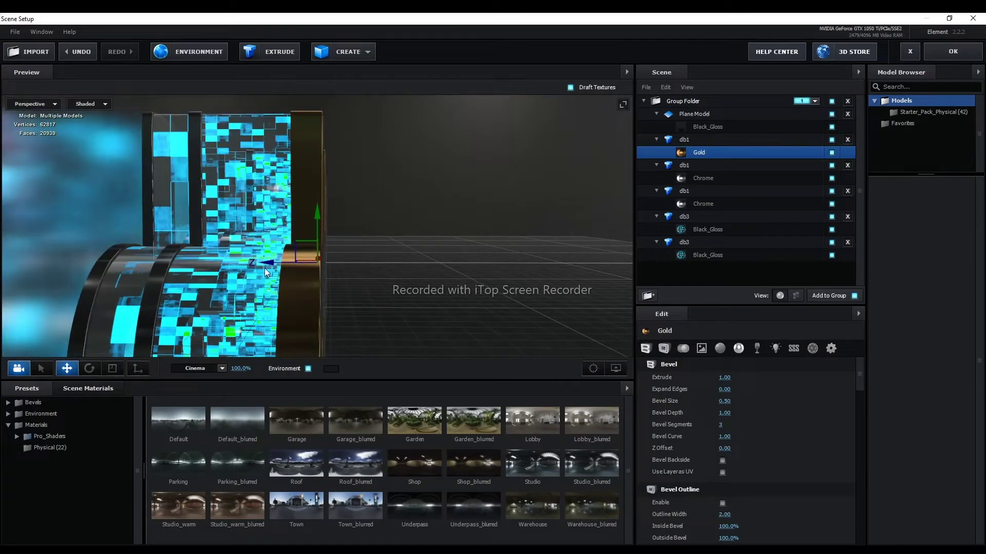
mouse_move(267, 261)
left_mouse_down()
mouse_move(281, 261)
mouse_move(272, 262)
left_mouse_up()
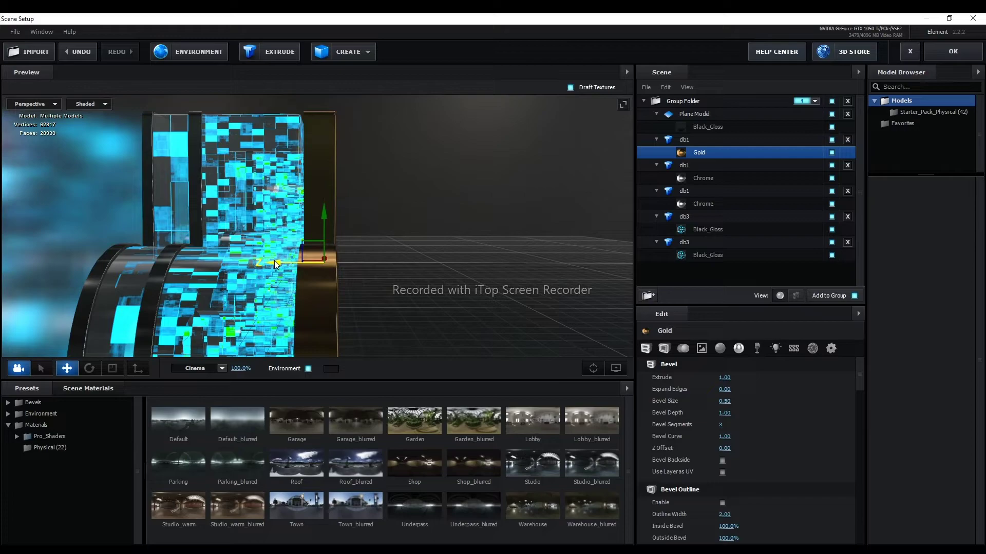
scroll(391, 212, "up", 2)
scroll(391, 213, "up", 2)
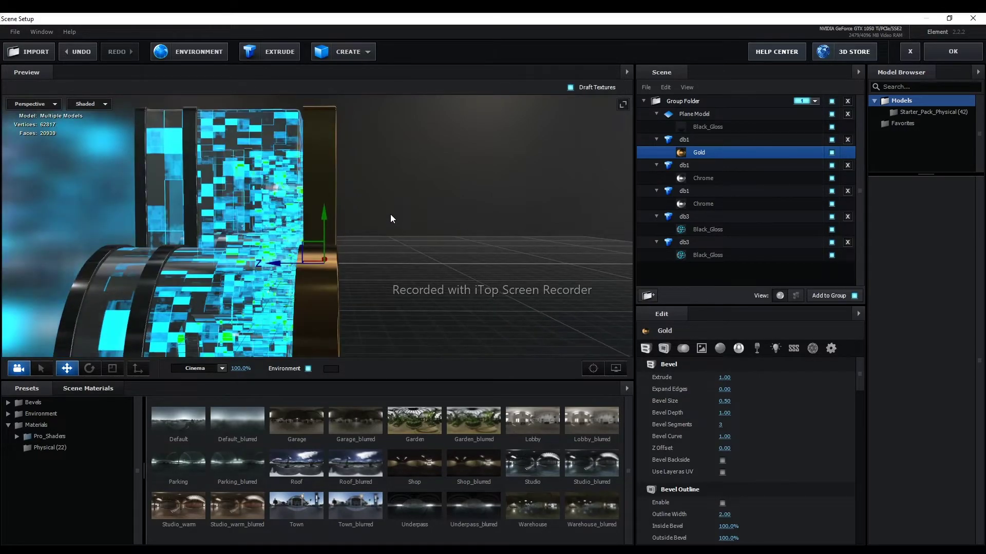
scroll(355, 224, "up", 2)
left_click_drag(269, 264, 274, 266)
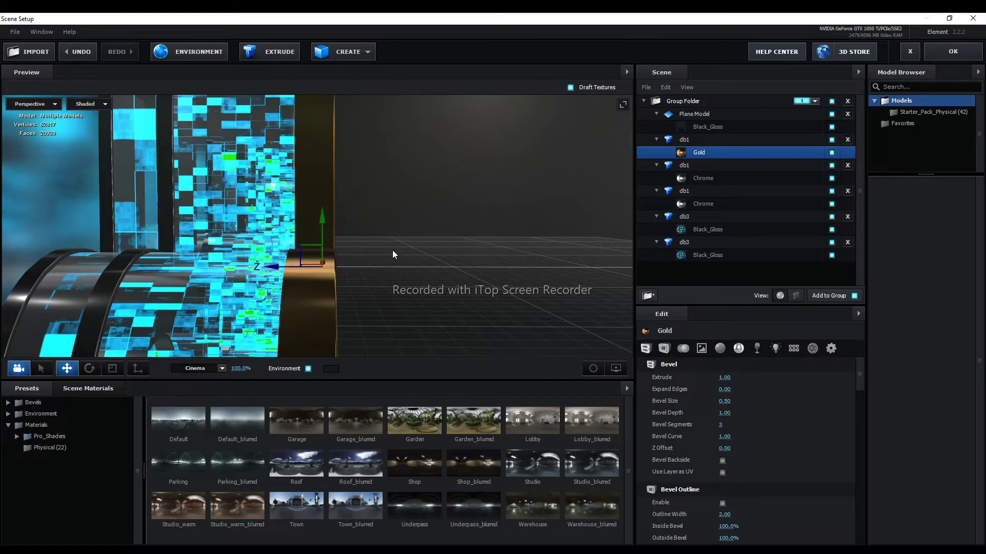
scroll(393, 251, "down", 2)
scroll(393, 250, "down", 1)
scroll(393, 250, "down", 1)
mouse_move(393, 250)
left_mouse_down()
mouse_move(361, 240)
mouse_move(353, 213)
mouse_move(328, 198)
mouse_move(309, 211)
mouse_move(329, 260)
mouse_move(355, 286)
mouse_move(387, 277)
mouse_move(315, 278)
mouse_move(300, 290)
mouse_move(299, 267)
mouse_move(330, 288)
mouse_move(387, 267)
mouse_move(389, 285)
left_mouse_up()
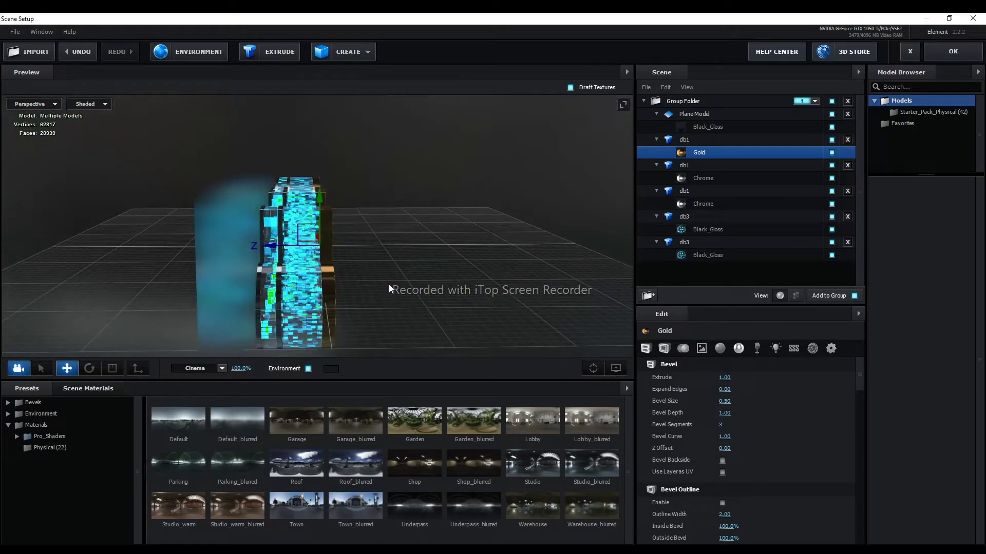
Select and toggle the Chrome material, orbit to a low frontal view, and apply the scene.
left_click(710, 177)
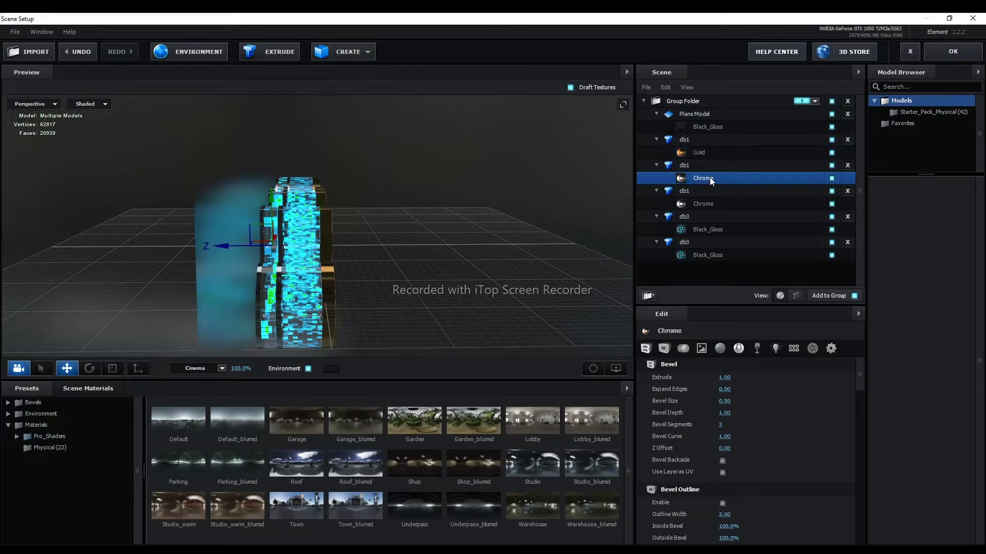
left_click(832, 178)
mouse_move(428, 234)
left_mouse_down()
mouse_move(413, 259)
mouse_move(442, 269)
mouse_move(420, 256)
left_mouse_up()
left_click_drag(401, 213, 387, 162)
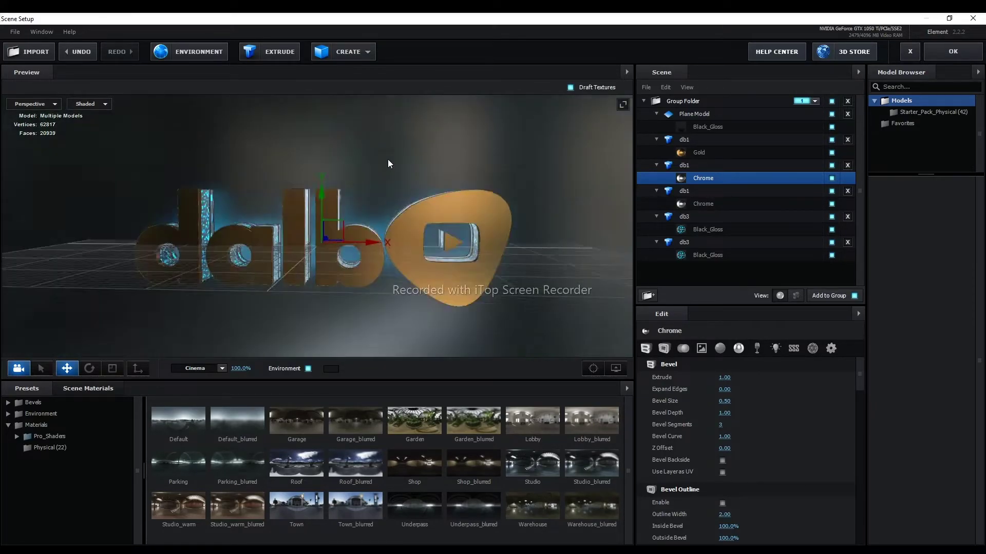
left_click(943, 49)
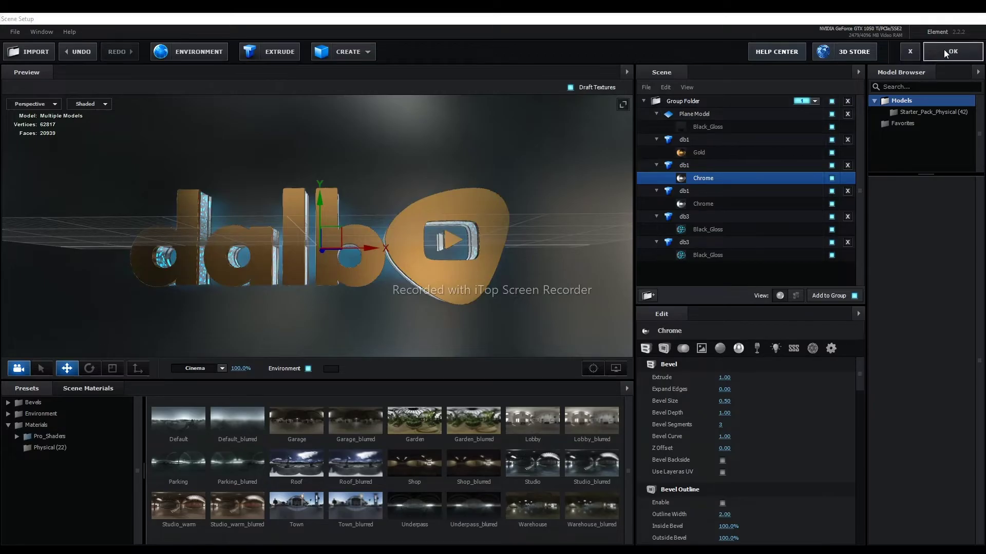
Orbit Camera 1 to a low side view and scrub Group 1's X Rotation to tilt the logo back.
mouse_move(349, 160)
left_mouse_down()
mouse_move(368, 149)
mouse_move(348, 151)
left_mouse_up()
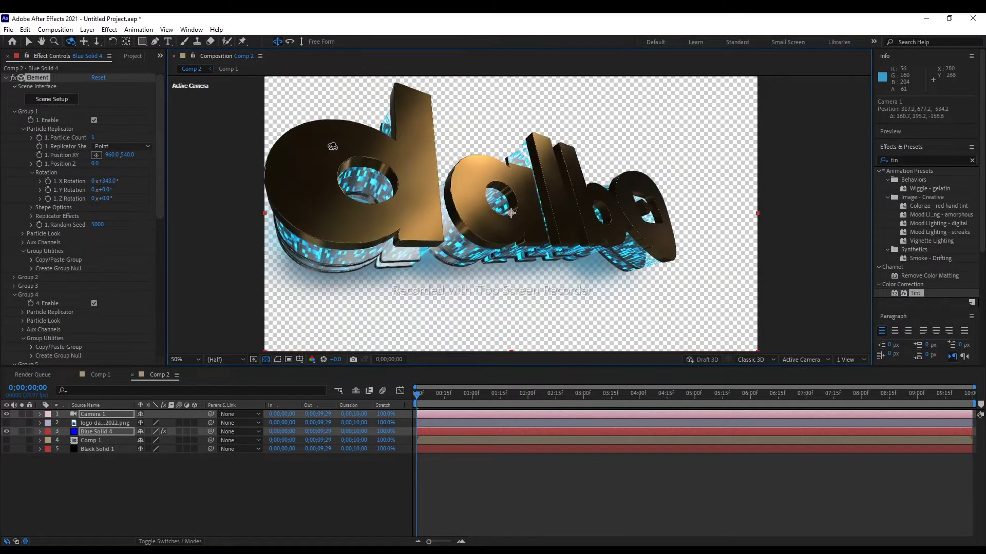
mouse_move(417, 220)
left_mouse_down()
mouse_move(443, 210)
mouse_move(467, 257)
mouse_move(431, 219)
left_mouse_up()
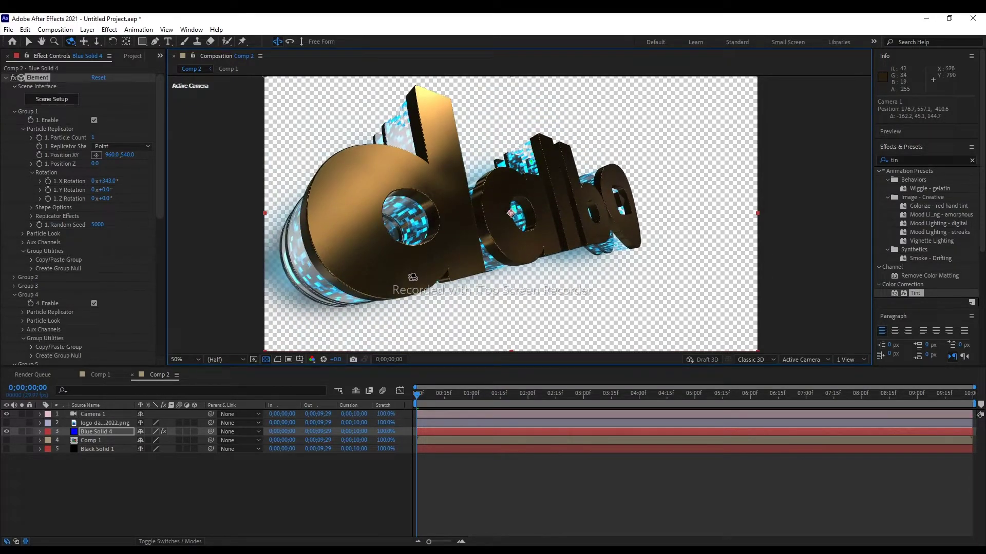
left_click_drag(110, 181, 94, 173)
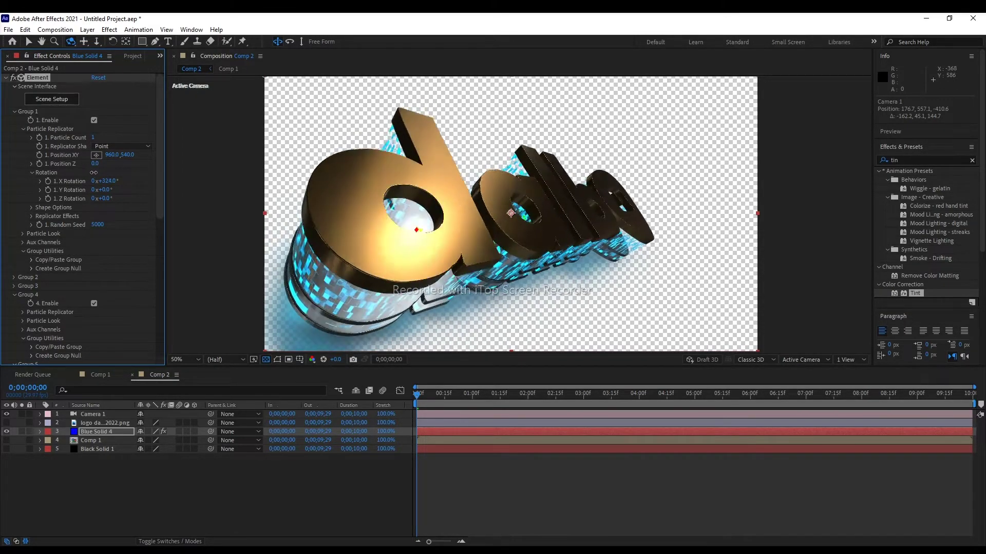
left_click_drag(94, 174, 95, 173)
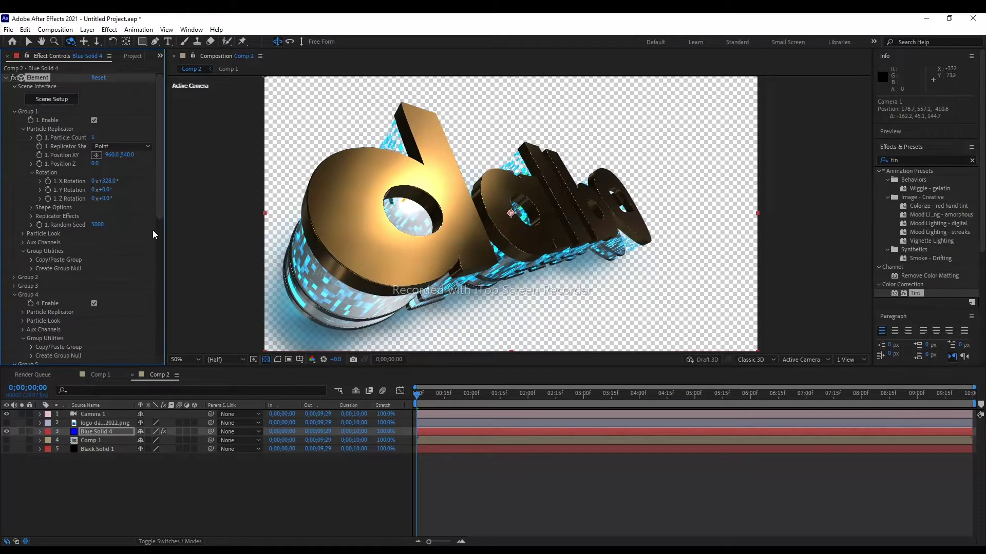
mouse_move(109, 181)
left_mouse_down()
mouse_move(99, 181)
mouse_move(135, 181)
left_mouse_up()
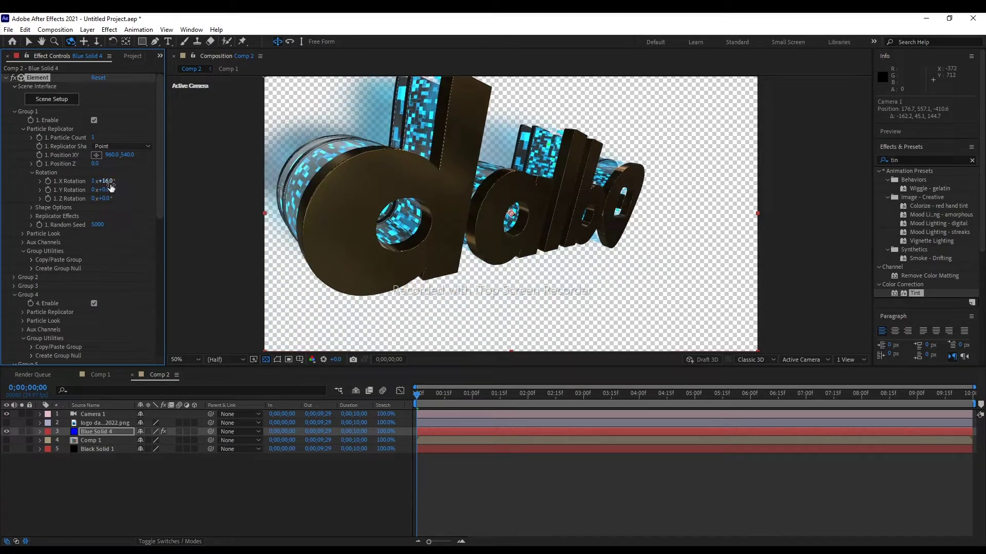
left_click_drag(109, 182, 104, 190)
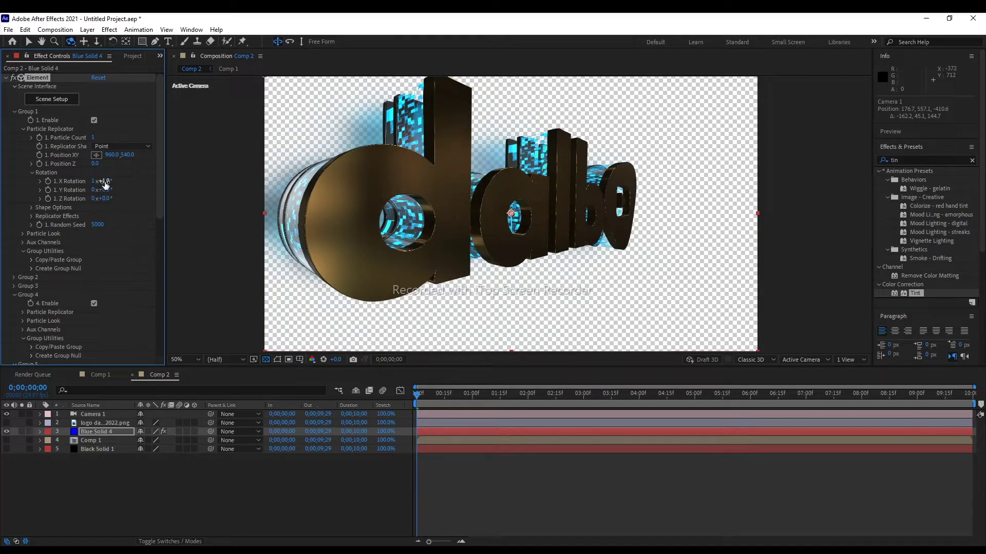
Set Group 1 X Rotation to 0x-30° and make Black Solid 1 visible behind the logo.
left_click(108, 182)
type("0")
key("Return")
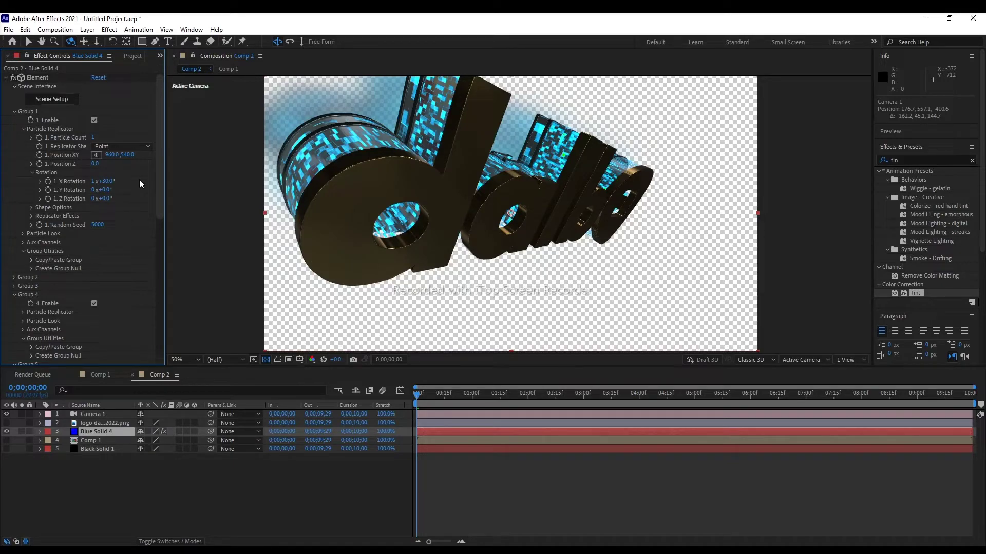
left_click(93, 181)
key("Return")
left_click(104, 182)
left_click_drag(104, 182, 82, 189)
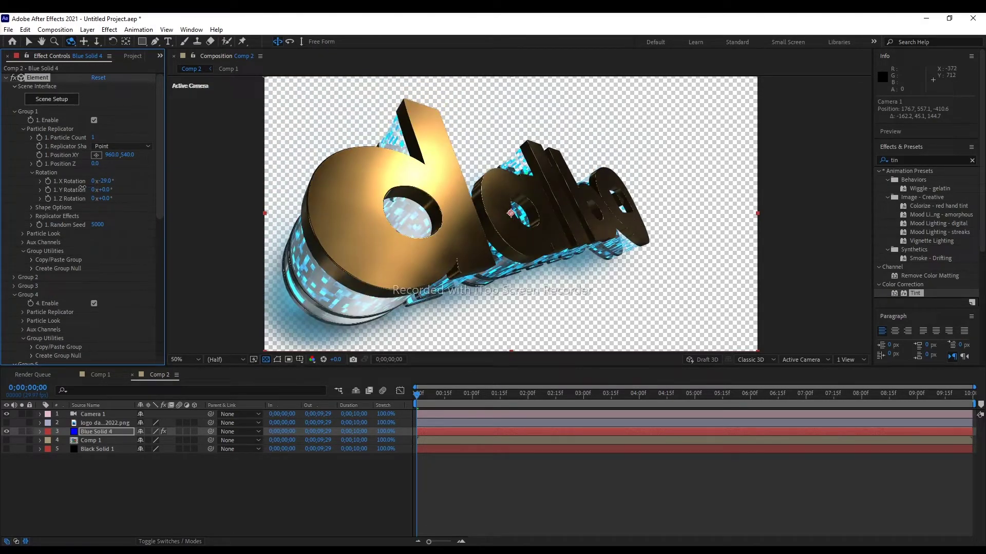
left_click_drag(82, 188, 82, 189)
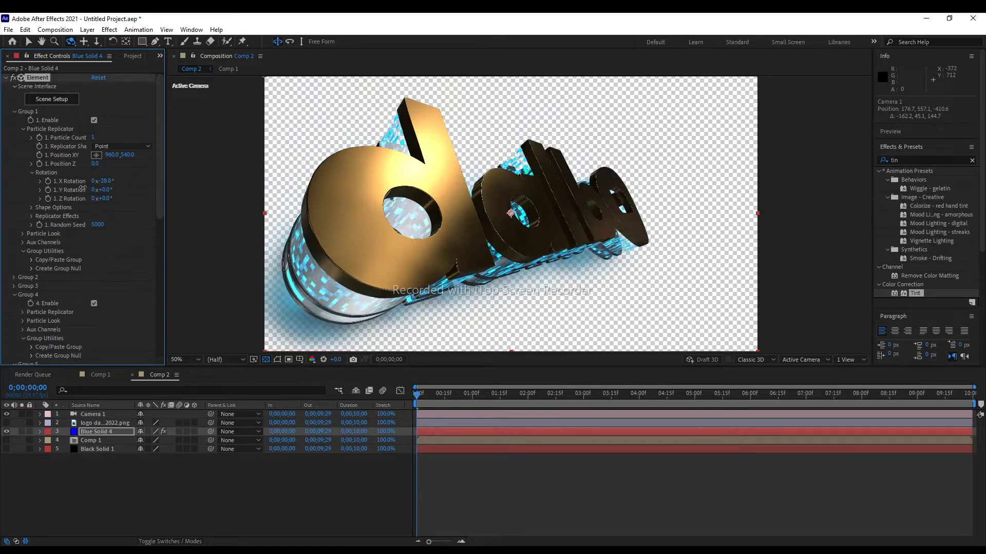
left_click_drag(82, 188, 82, 189)
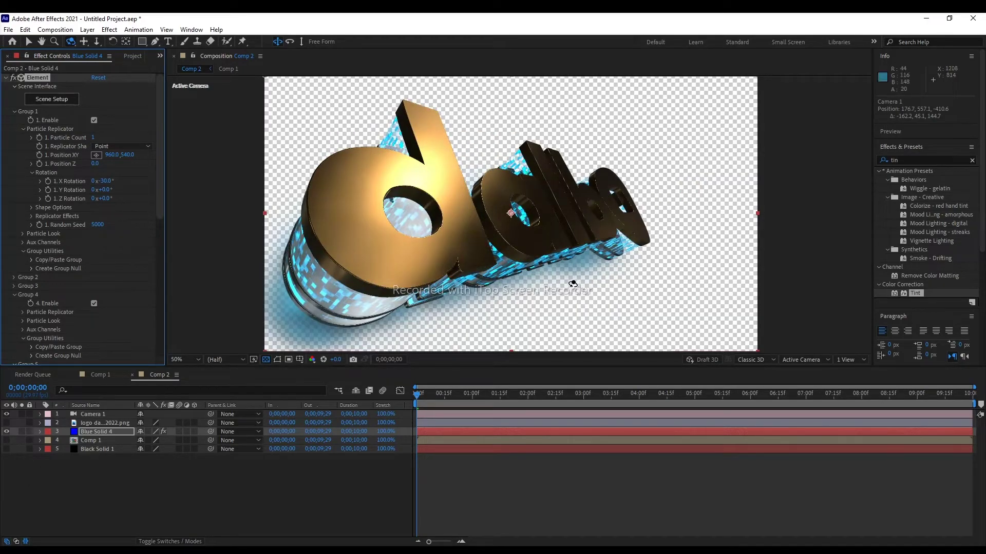
left_click(6, 449)
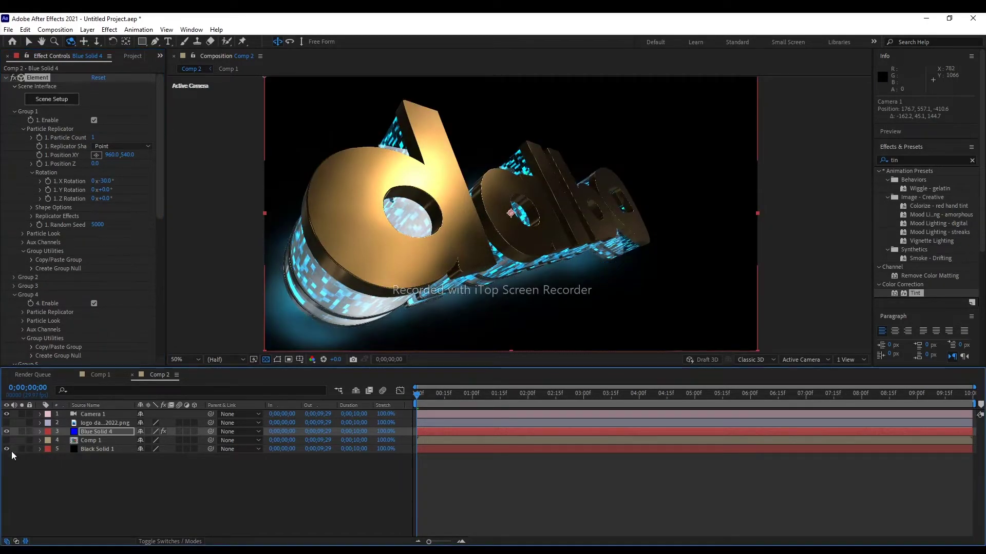
Expand Element's Render Settings > Physical Environment > Rotate Environment in Effect Controls.
left_click(194, 483)
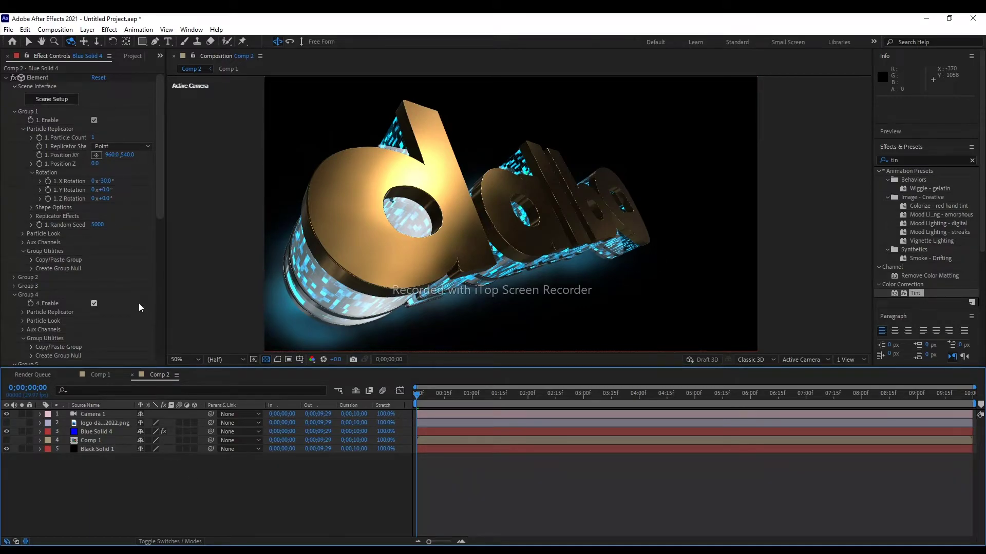
scroll(138, 303, "down", 3)
scroll(138, 307, "down", 1)
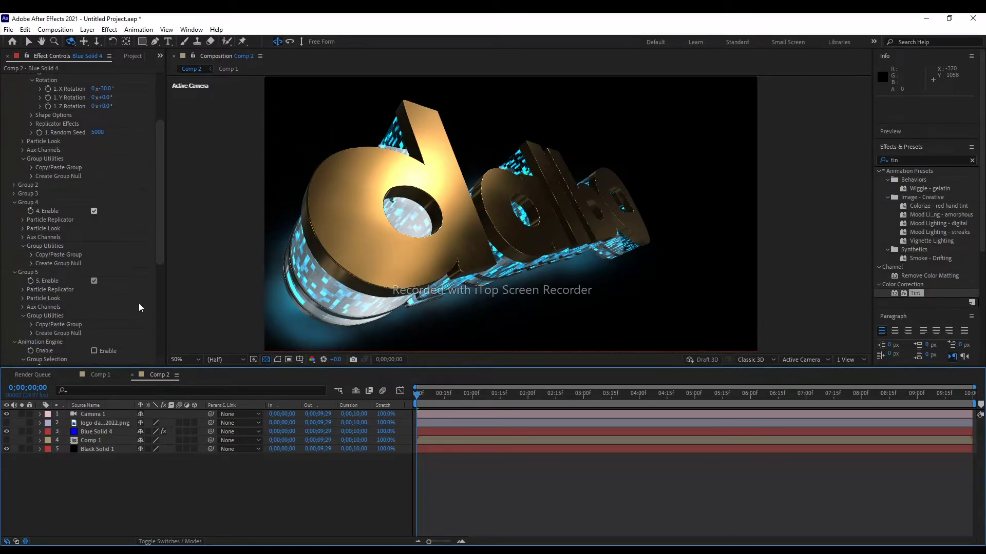
scroll(139, 307, "down", 2)
scroll(140, 307, "down", 3)
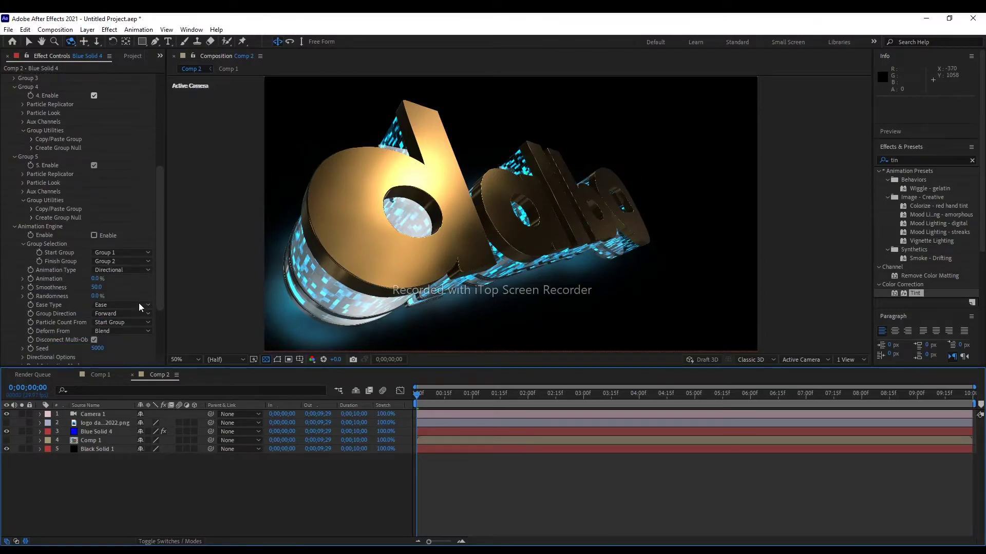
scroll(139, 304, "down", 2)
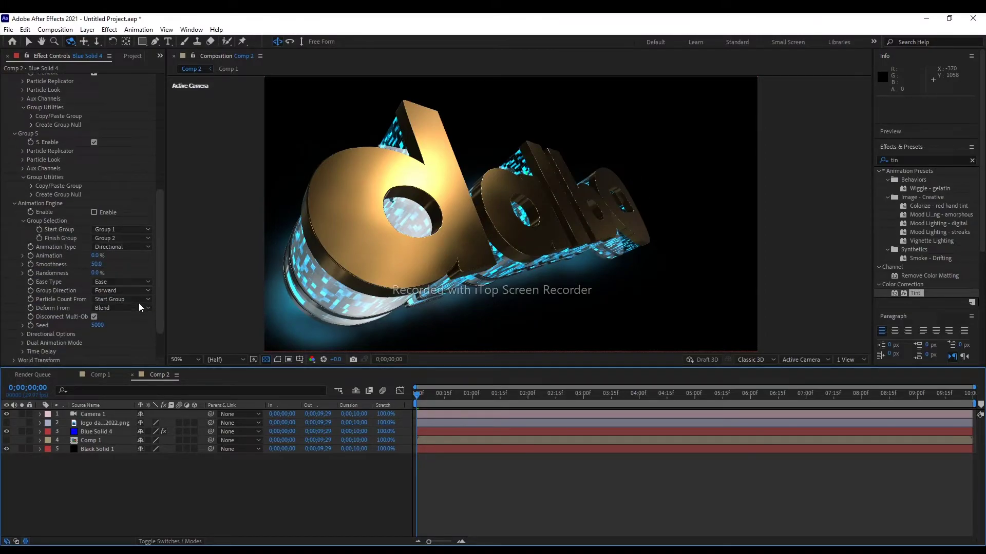
scroll(139, 304, "down", 1)
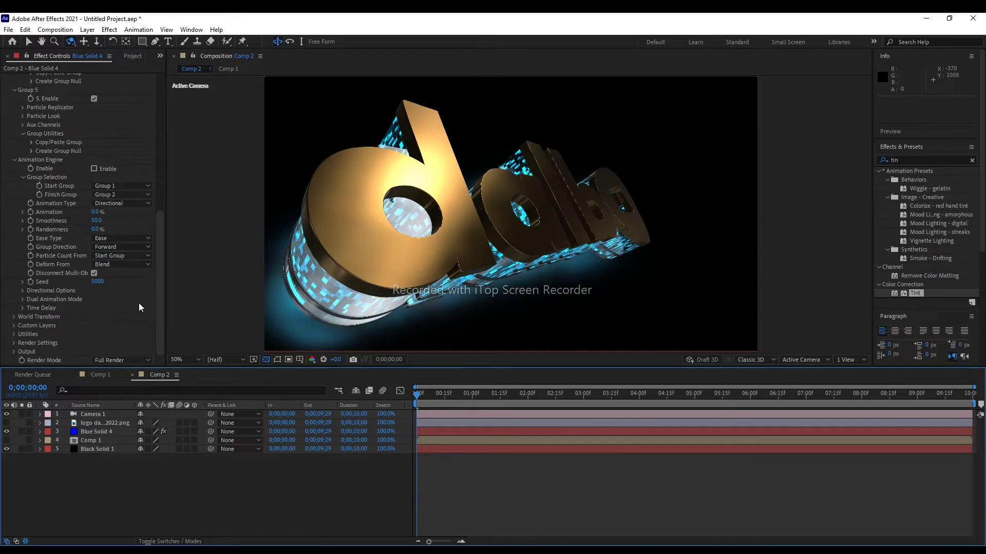
left_click(12, 344)
scroll(79, 323, "down", 5)
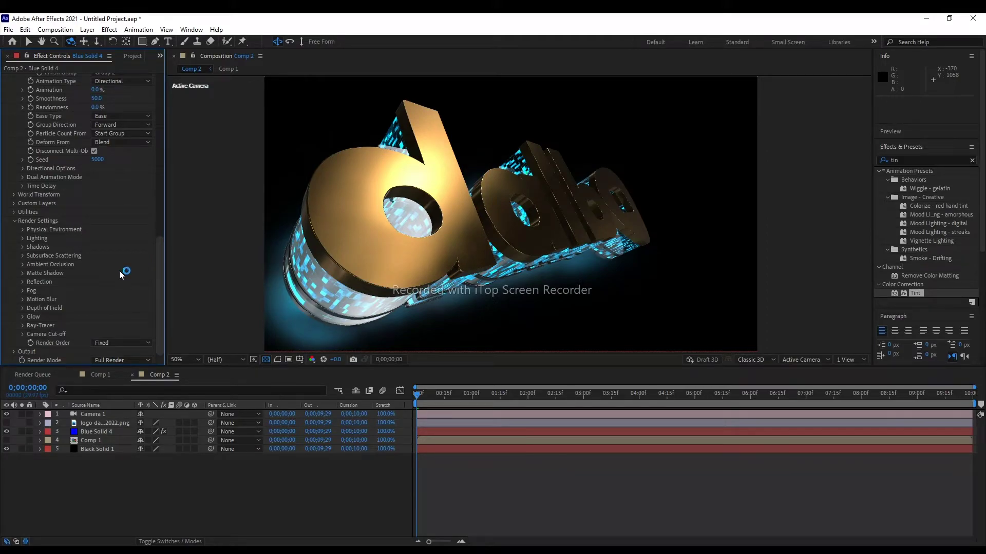
left_click(15, 222)
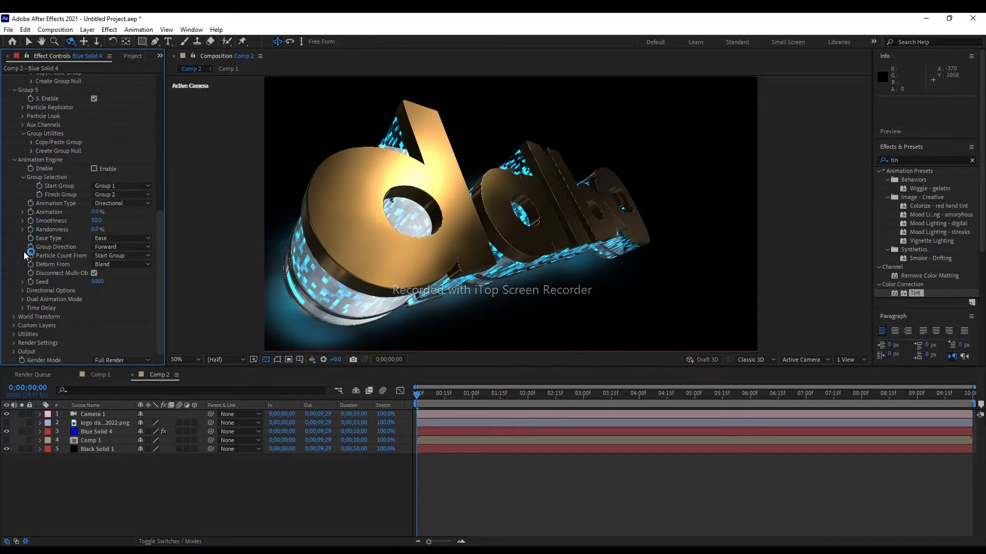
left_click(14, 343)
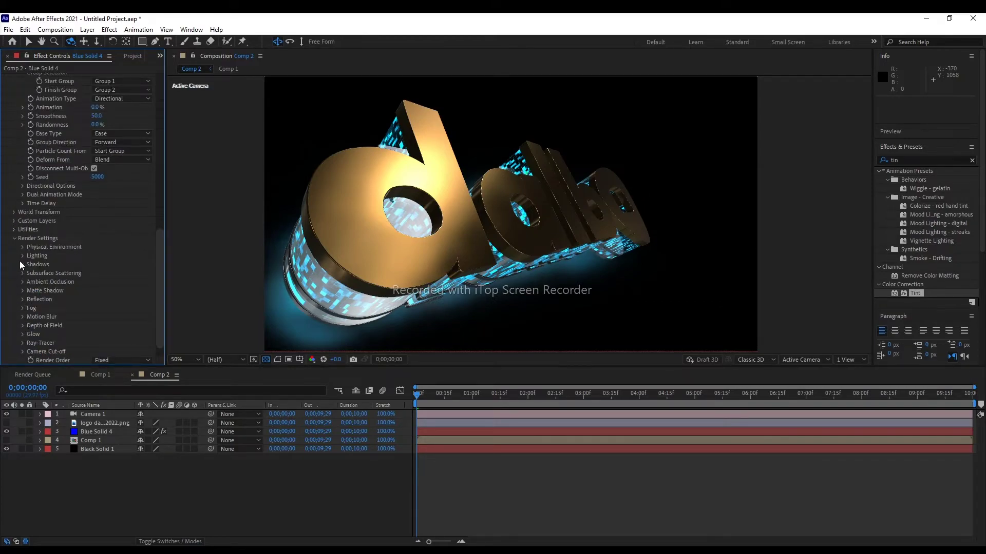
left_click(22, 248)
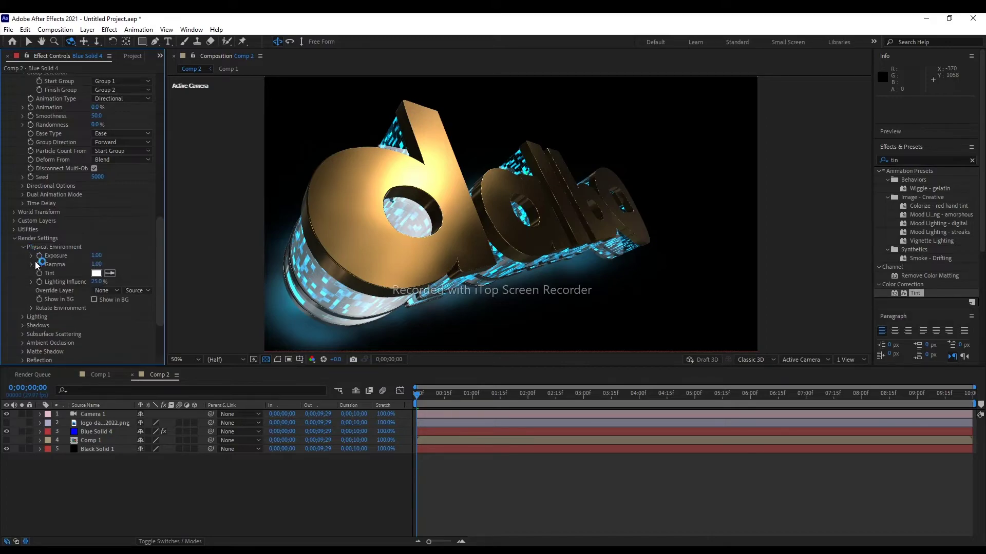
left_click(32, 308)
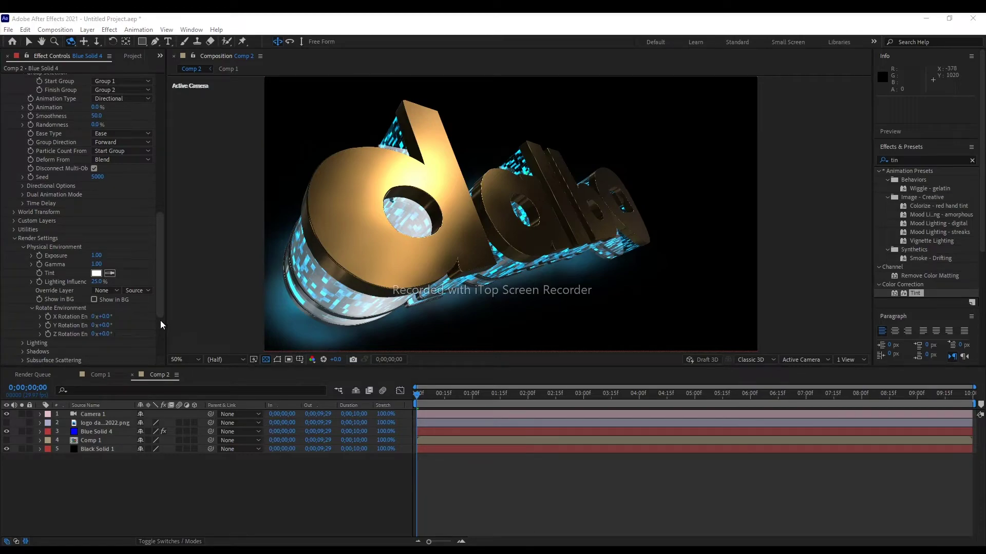
Set the environment Y Rotation to 1x+0.0°, preview the result, and select Blue Solid 4.
left_click(49, 325)
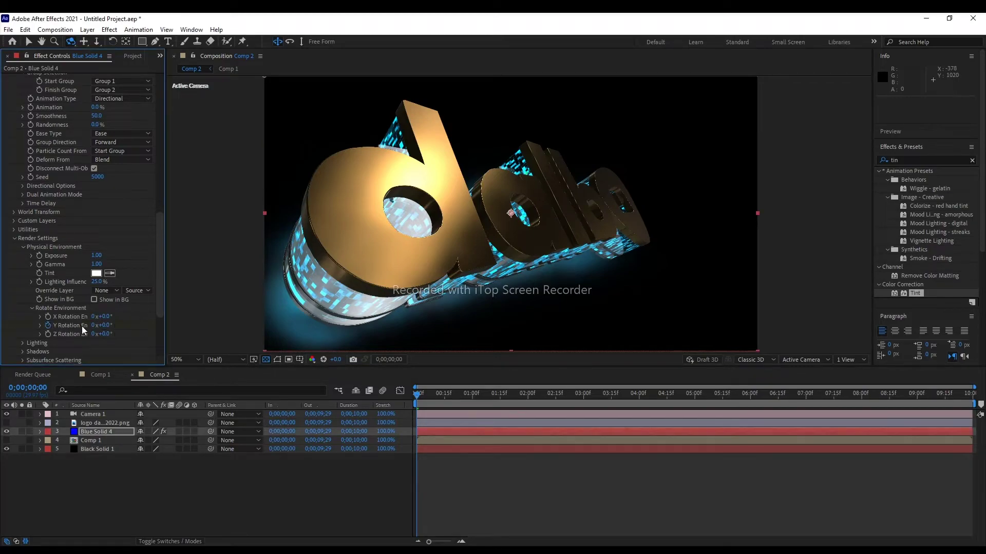
left_click(94, 326)
type("1")
key("Return")
mouse_move(417, 396)
left_mouse_down()
mouse_move(671, 406)
mouse_move(461, 405)
mouse_move(733, 406)
left_mouse_up()
left_click(106, 434)
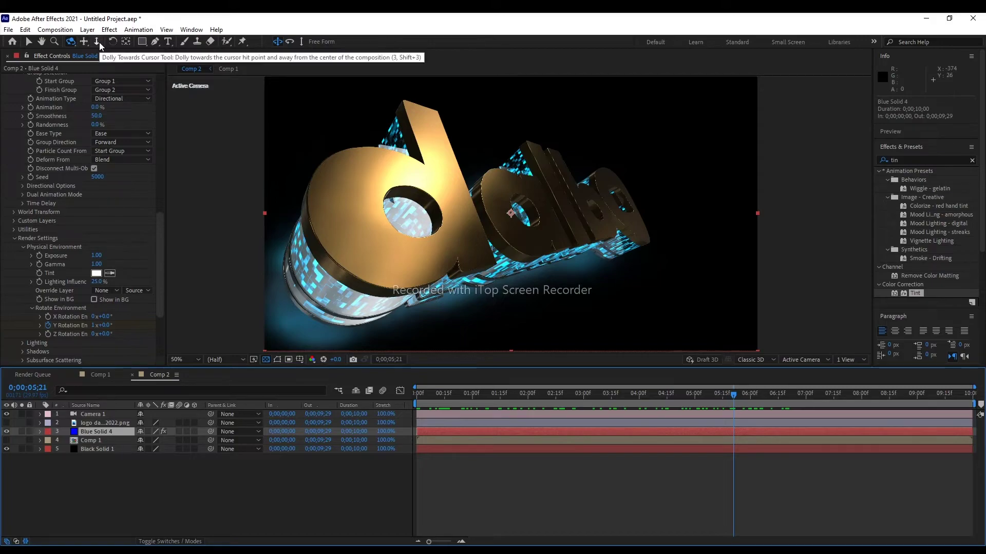
Dolly Camera 1 in tight on the bronze d for a steep, close angle.
left_click_drag(318, 228, 335, 210)
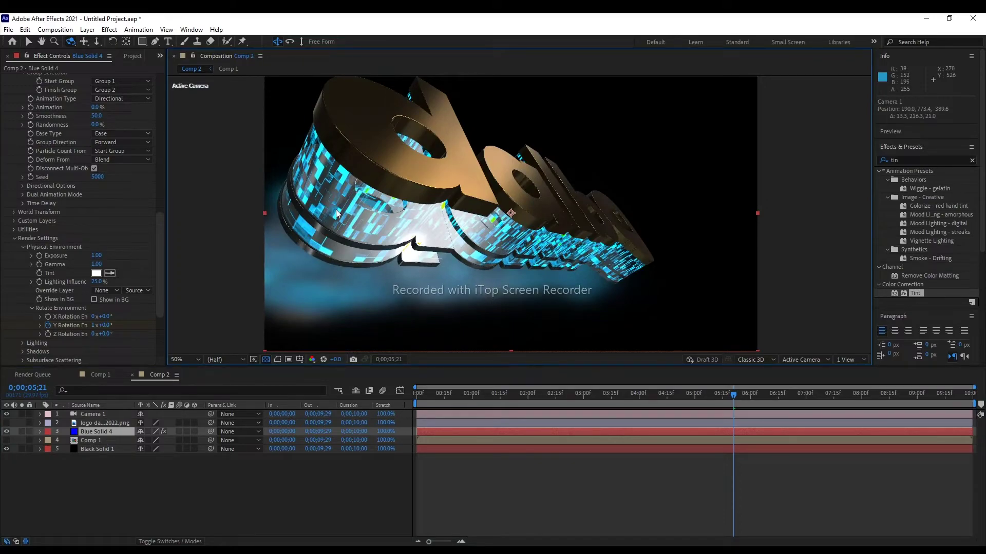
key("ctrl+z")
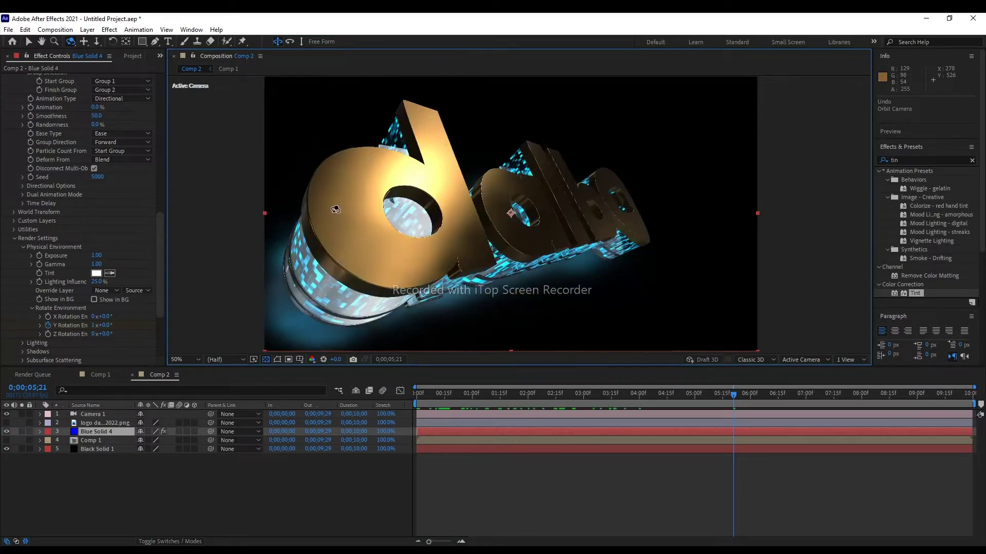
left_click(95, 43)
mouse_move(355, 216)
left_mouse_down()
mouse_move(374, 199)
mouse_move(416, 267)
left_mouse_up()
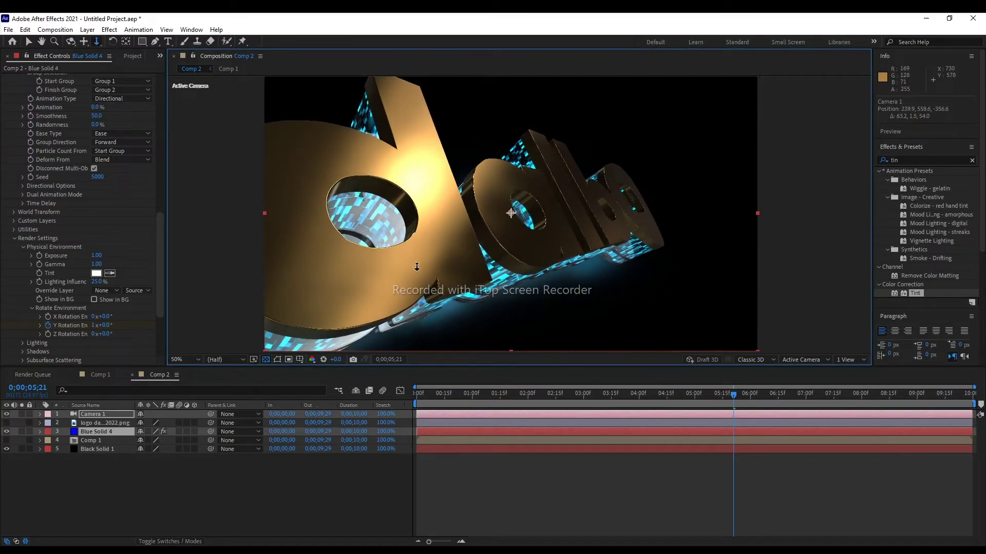
left_click_drag(416, 268, 409, 264)
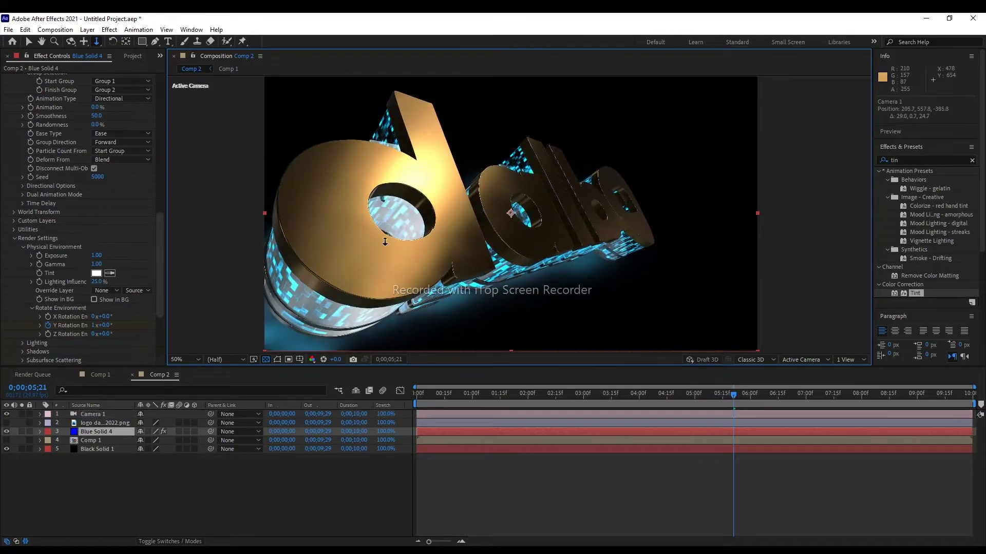
left_click(73, 44)
left_click(84, 42)
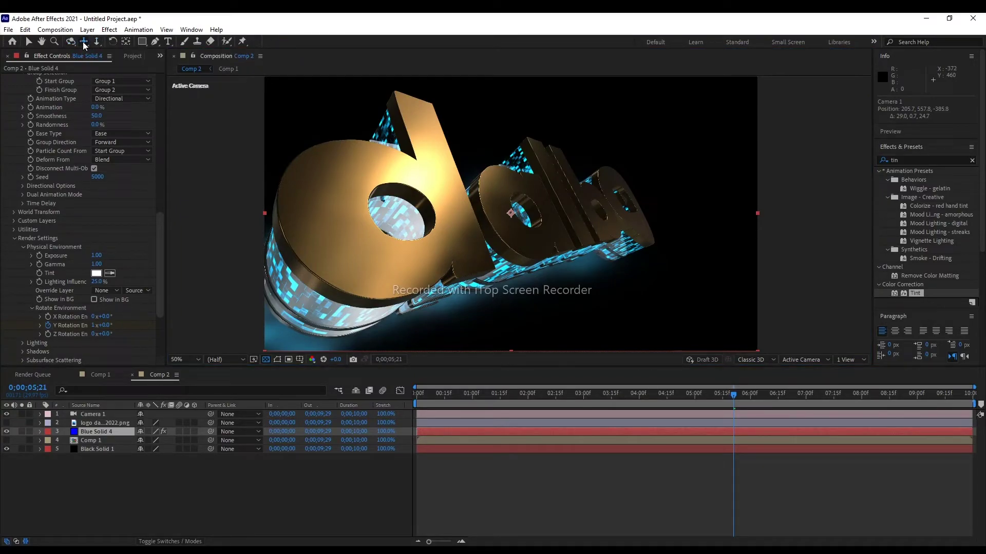
left_click(97, 42)
mouse_move(311, 230)
left_mouse_down()
mouse_move(321, 189)
mouse_move(147, 122)
left_mouse_up()
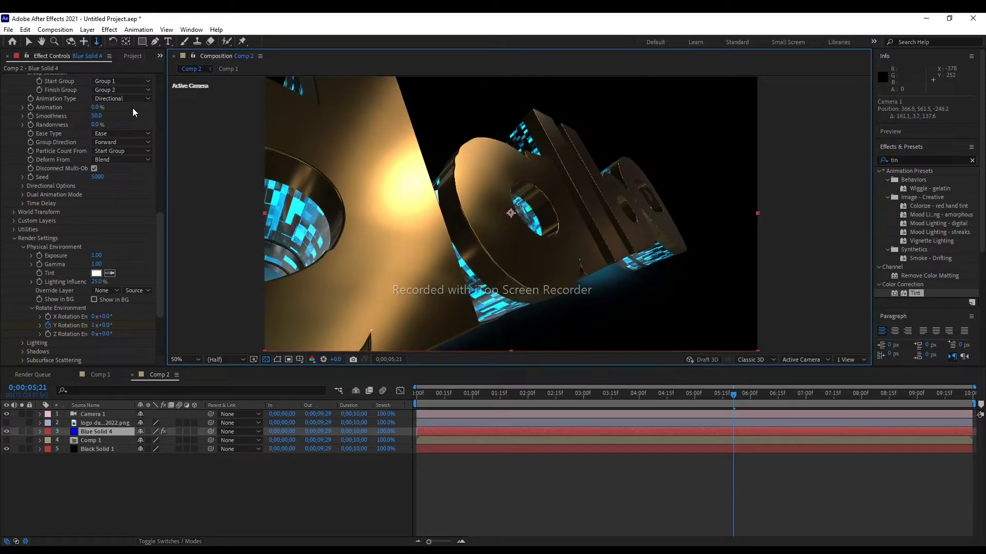
Orbit Camera 1 to a dramatic angle, dolly closer, and pan to reframe the logo.
left_click(71, 42)
mouse_move(292, 188)
left_mouse_down()
mouse_move(321, 187)
mouse_move(307, 190)
left_mouse_up()
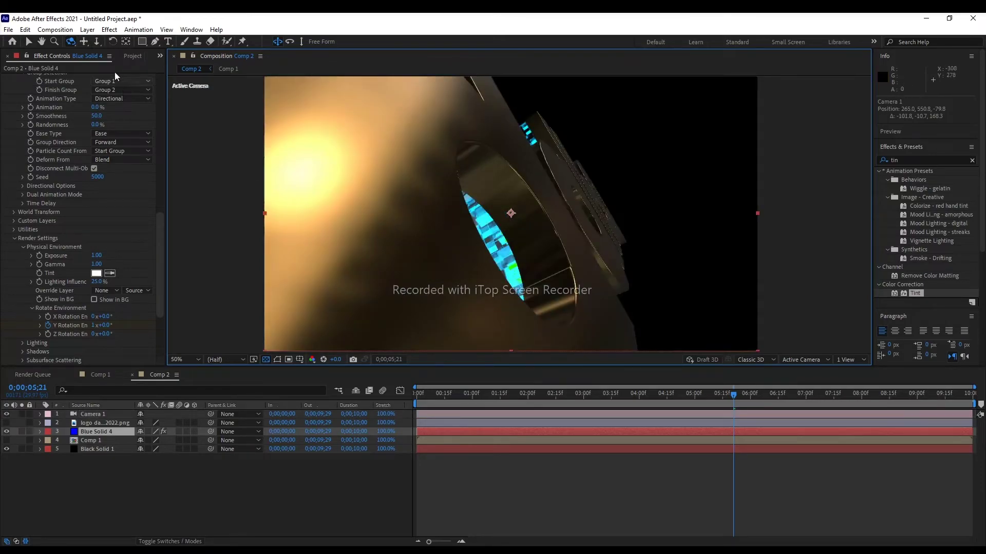
left_click(96, 42)
mouse_move(319, 146)
left_mouse_down()
mouse_move(345, 202)
mouse_move(339, 185)
left_mouse_up()
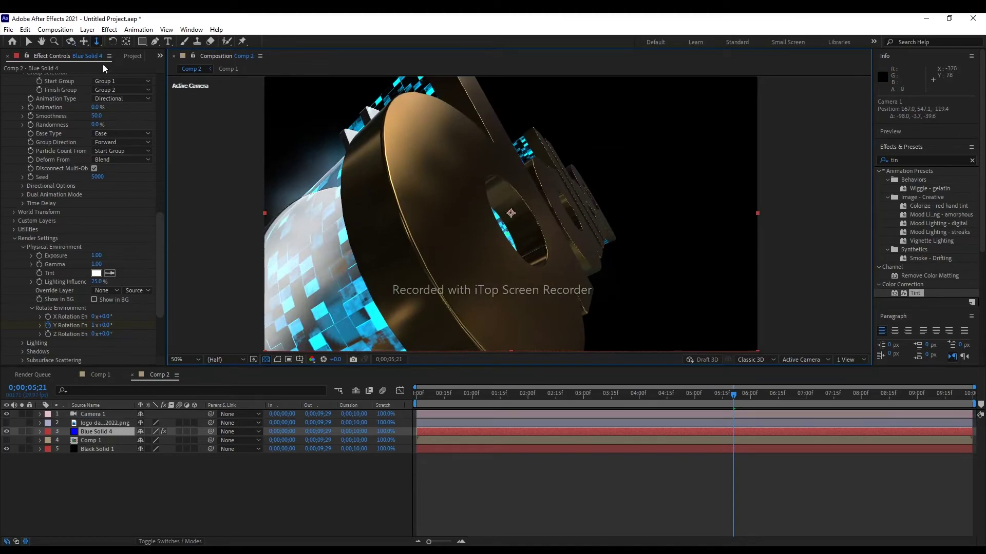
left_click(85, 44)
left_click_drag(506, 210, 510, 195)
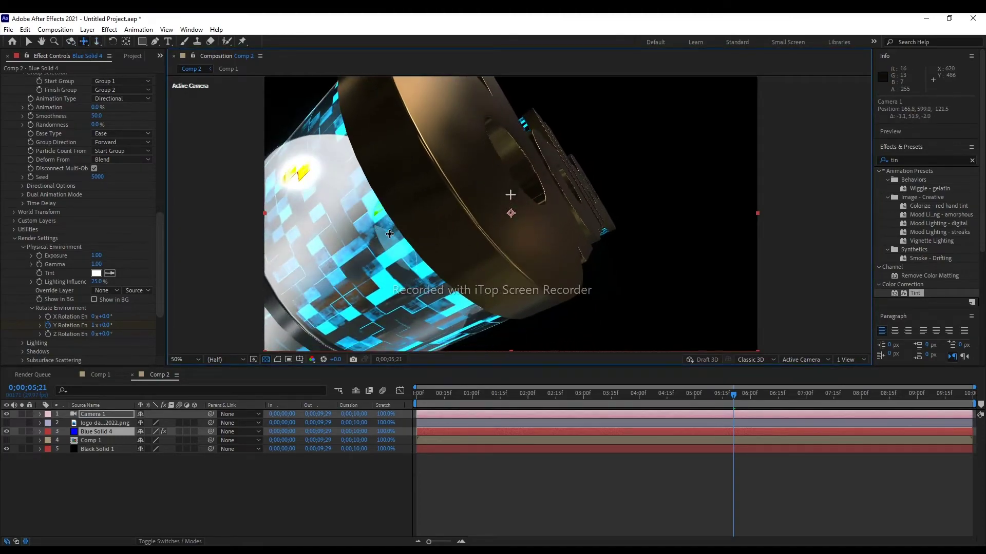
mouse_move(389, 234)
left_mouse_down()
mouse_move(374, 240)
mouse_move(392, 234)
left_mouse_up()
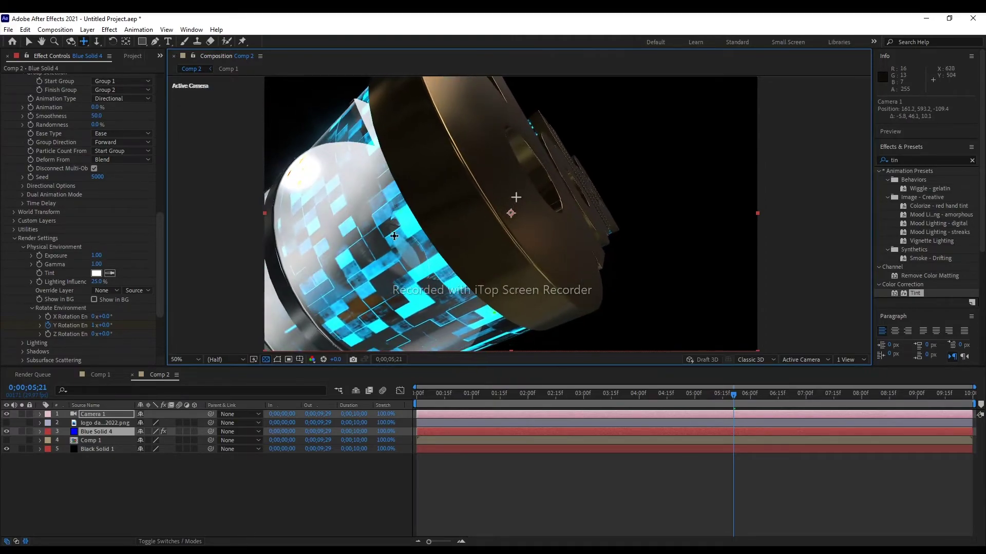
left_click_drag(392, 234, 392, 238)
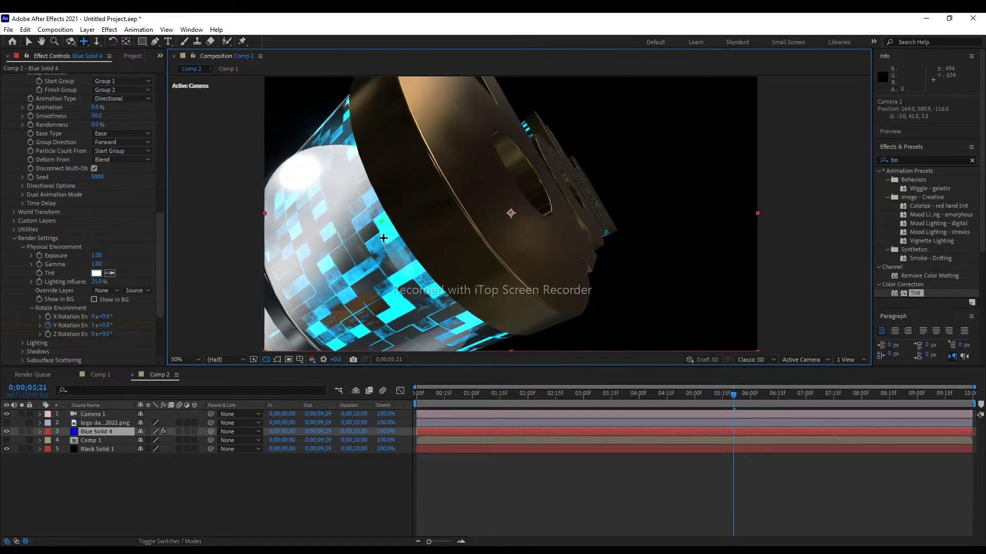
Orbit Camera 1 lower and pan so the bronze d sits above its glowing cyan underside.
key("c")
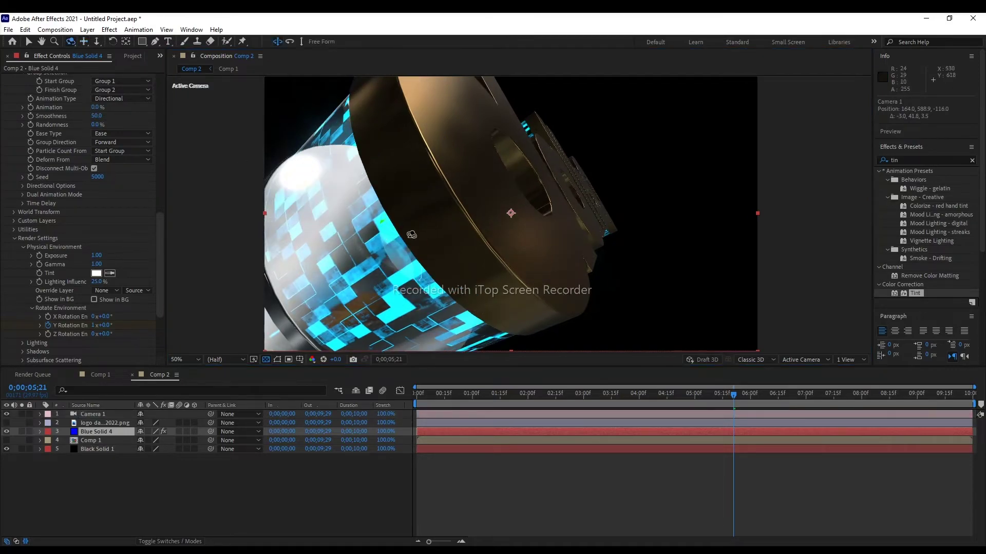
left_click_drag(414, 232, 407, 218)
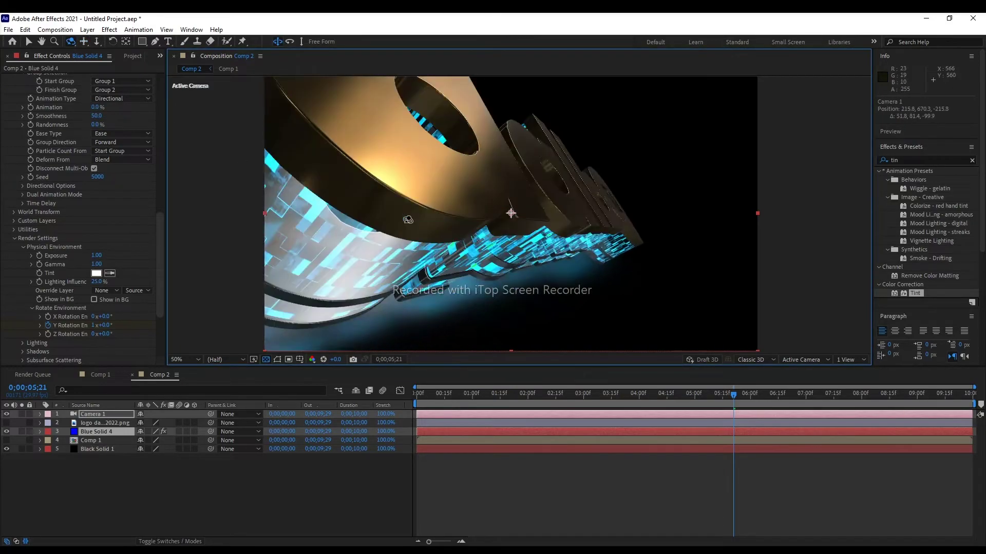
left_click_drag(407, 218, 414, 220)
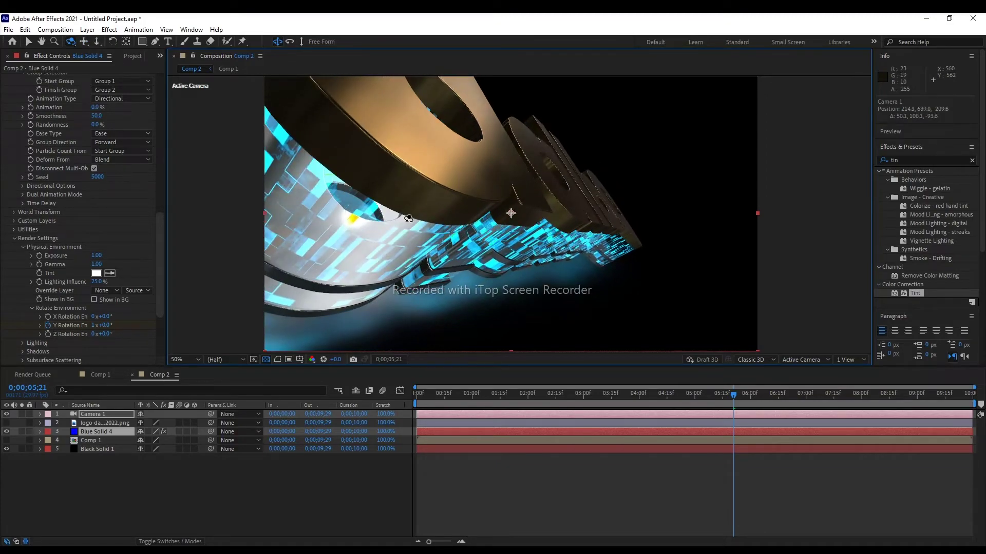
left_click(85, 44)
mouse_move(429, 210)
left_mouse_down()
mouse_move(450, 195)
mouse_move(460, 201)
left_mouse_up()
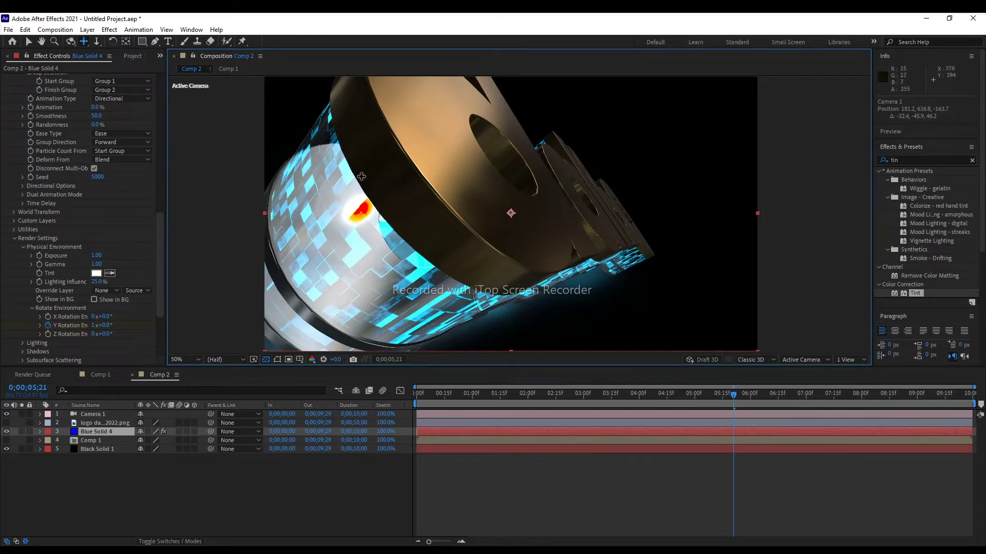
left_click(72, 41)
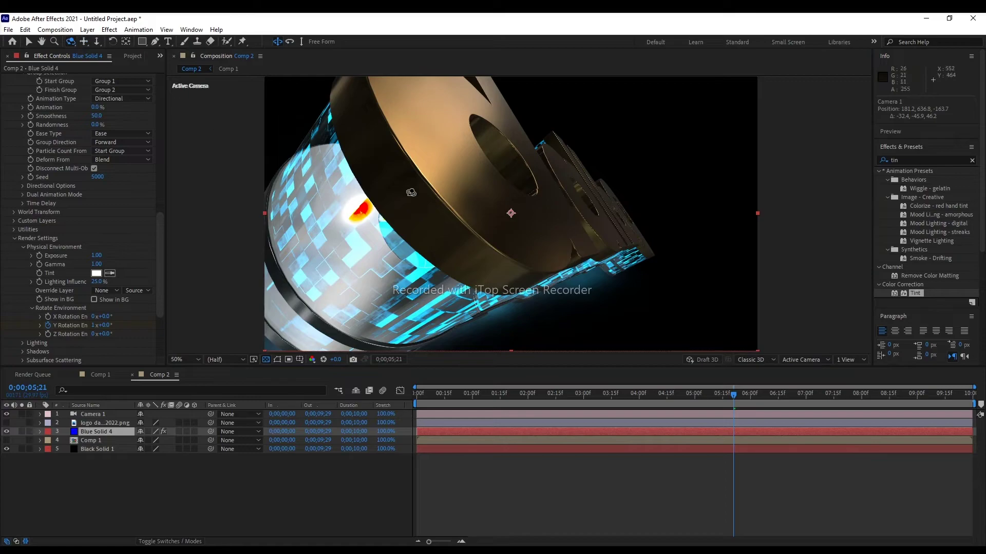
left_click_drag(439, 192, 434, 188)
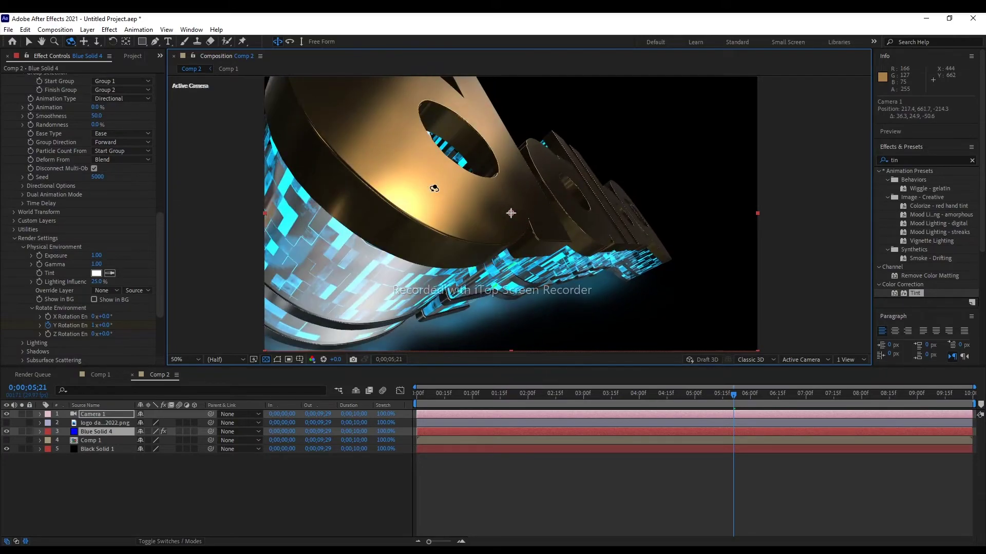
Orbit Camera 1 to look along the d's curved cyan-tiled side, then deselect all layers.
left_click(435, 191)
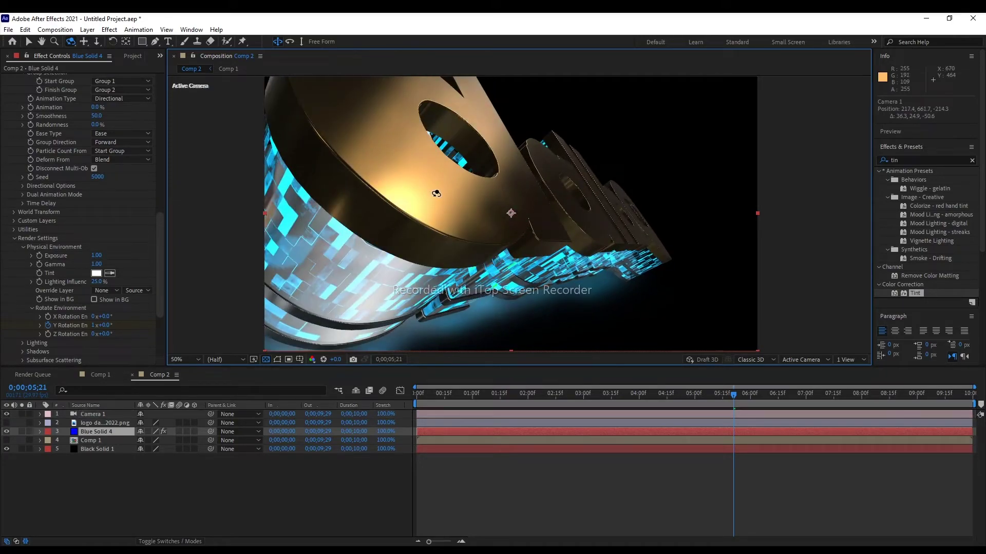
mouse_move(436, 193)
left_mouse_down()
mouse_move(418, 192)
mouse_move(398, 167)
mouse_move(401, 189)
mouse_move(418, 192)
left_mouse_up()
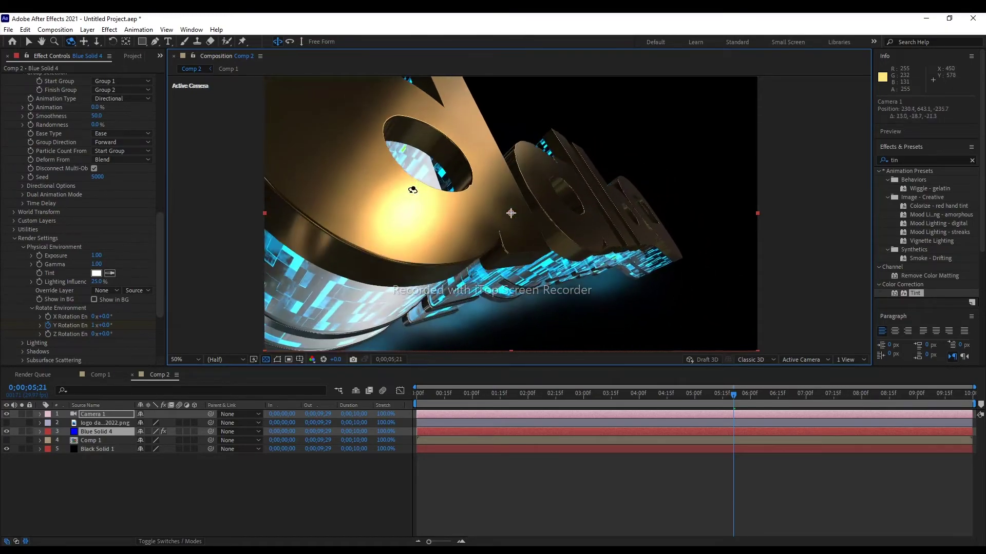
left_click_drag(418, 192, 421, 194)
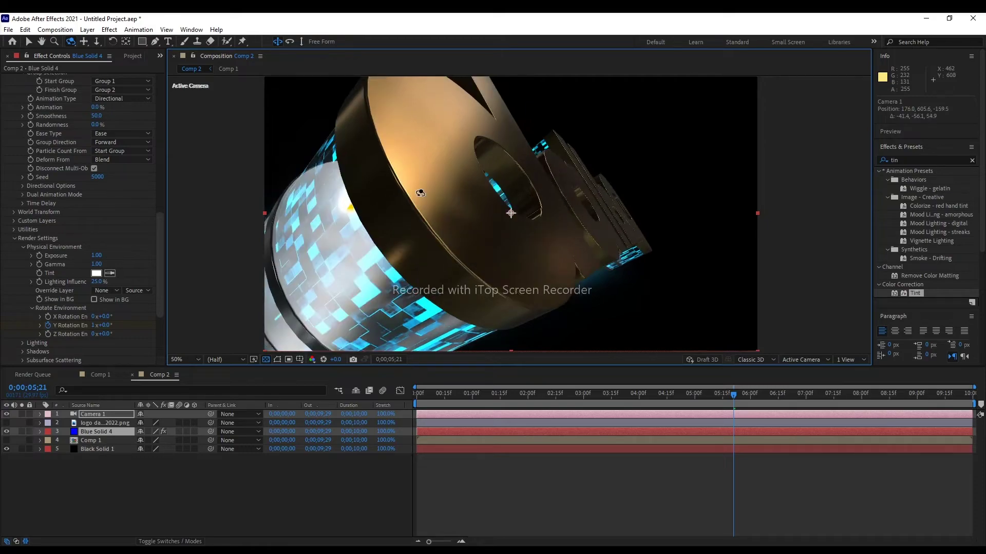
mouse_move(420, 193)
left_mouse_down()
mouse_move(476, 221)
mouse_move(465, 227)
left_mouse_up()
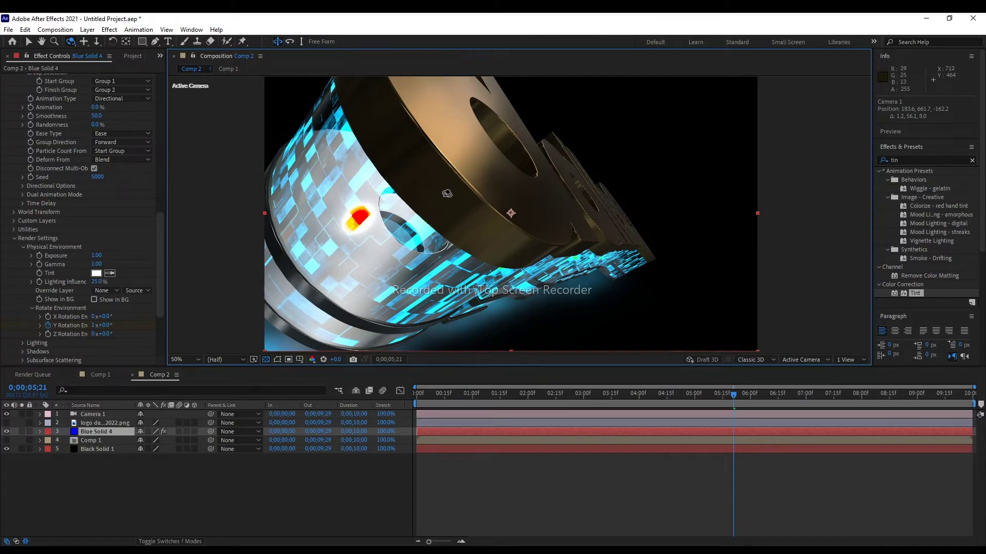
left_click_drag(453, 203, 422, 211)
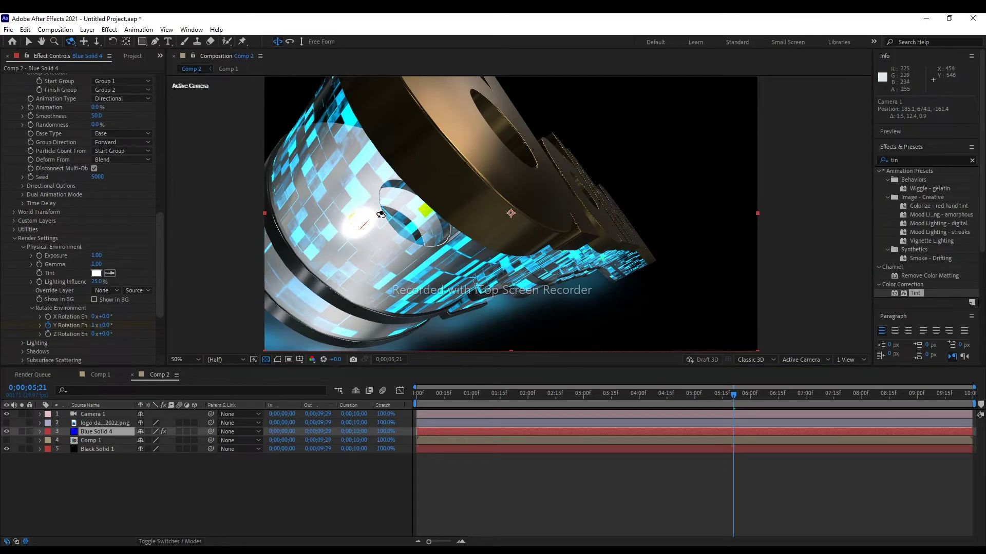
left_click_drag(381, 213, 384, 215)
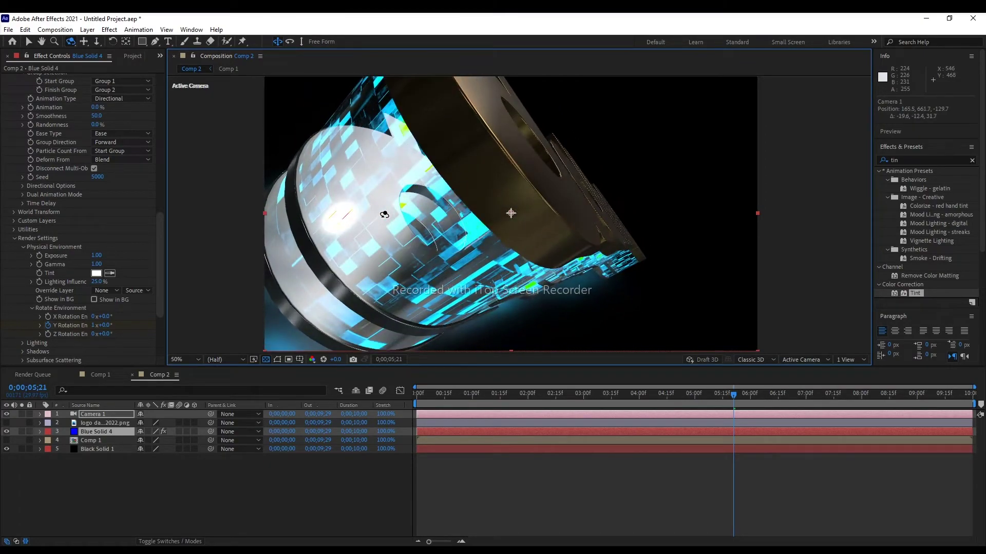
left_click_drag(384, 214, 384, 216)
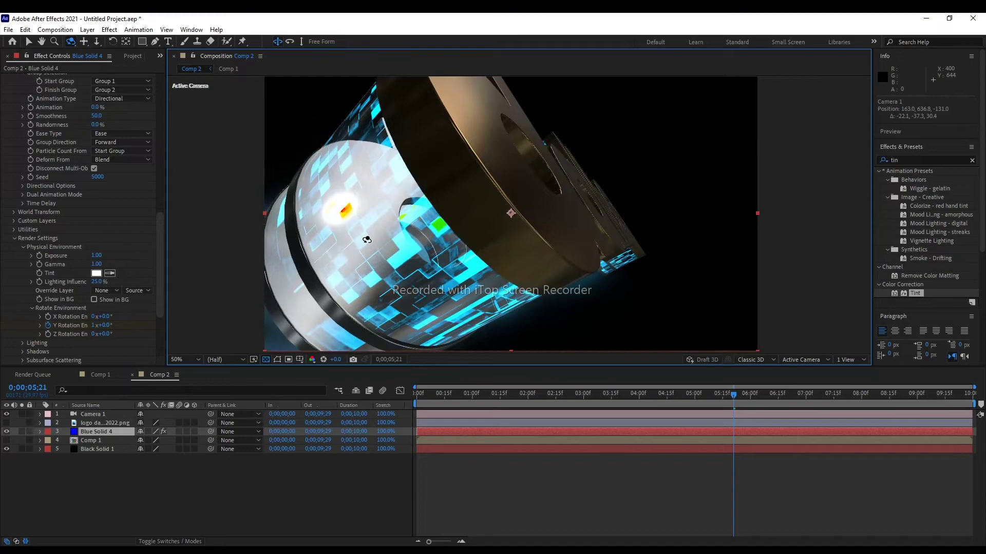
left_click(126, 493)
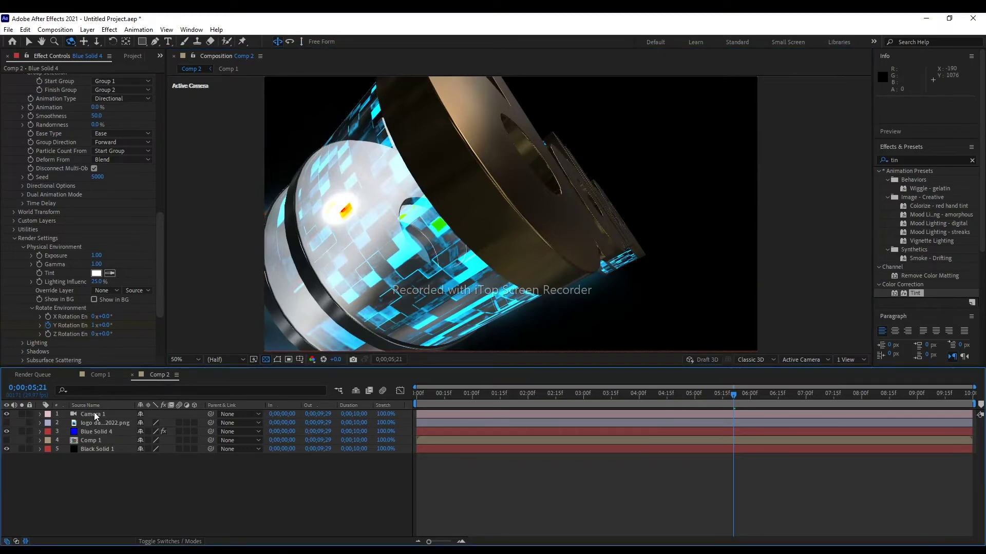
Scrub to 0;00;02;25 and split the Camera 1 layer there with Ctrl+Shift+D, creating Camera 2.
left_click(94, 416)
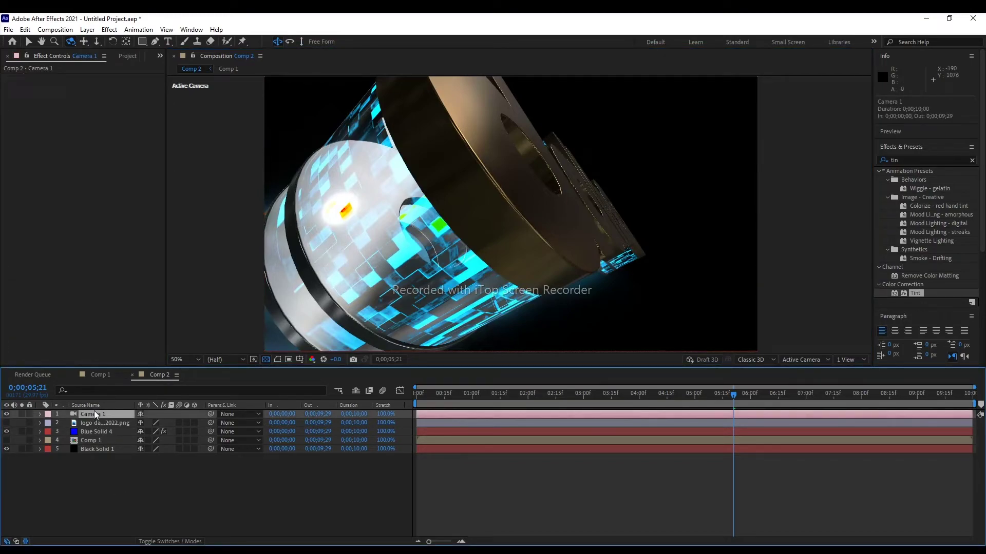
left_click_drag(423, 393, 574, 389)
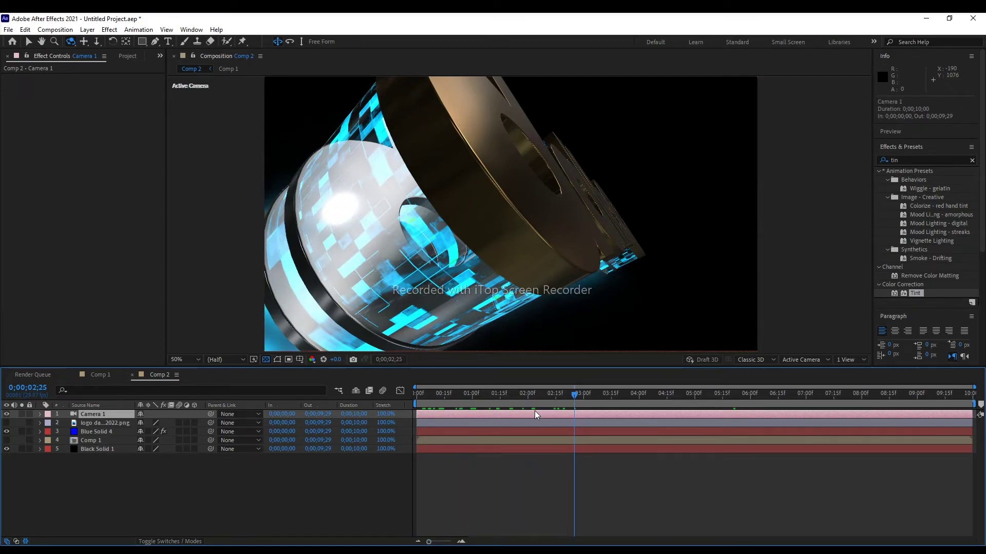
key("ctrl+d")
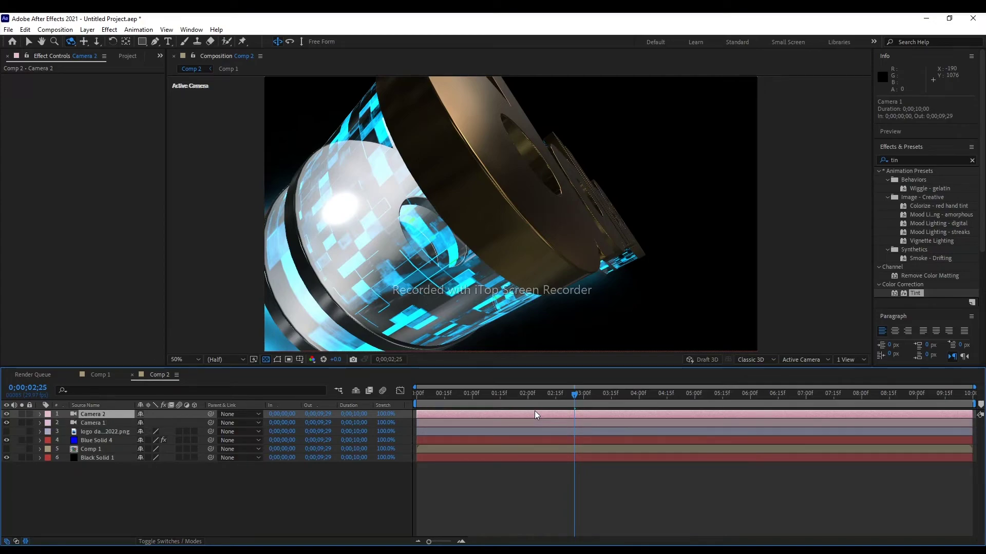
key("ctrl+z")
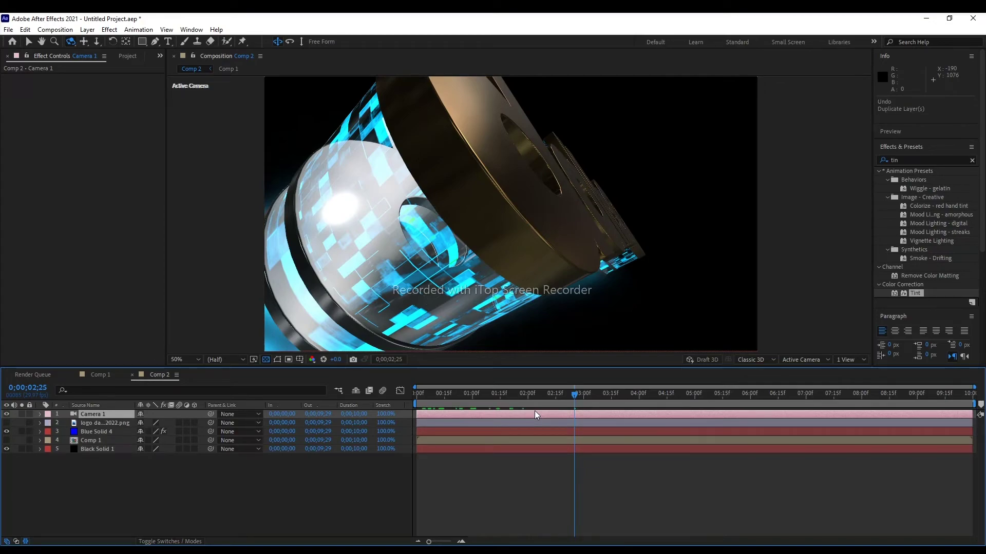
left_click(543, 415)
key("c")
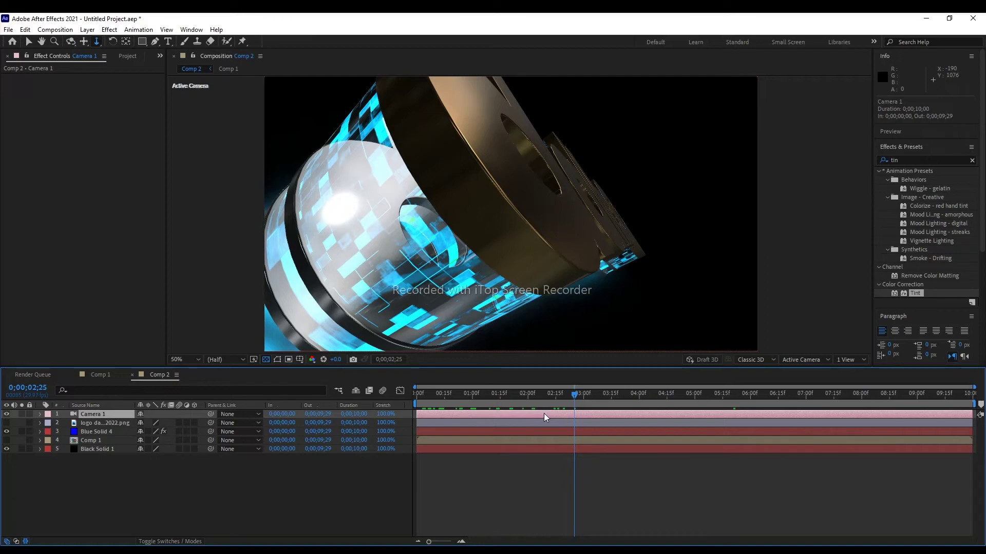
left_click(352, 494)
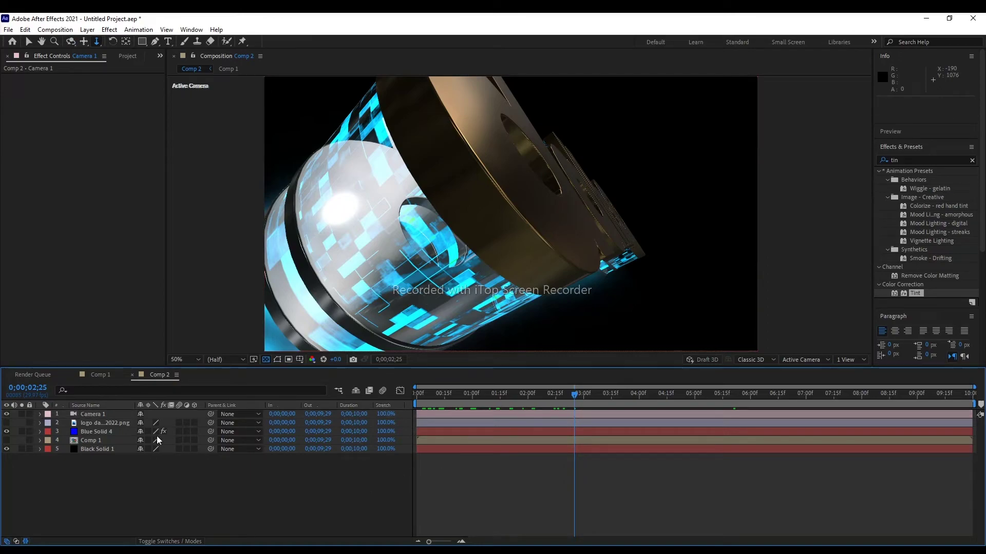
left_click(100, 415)
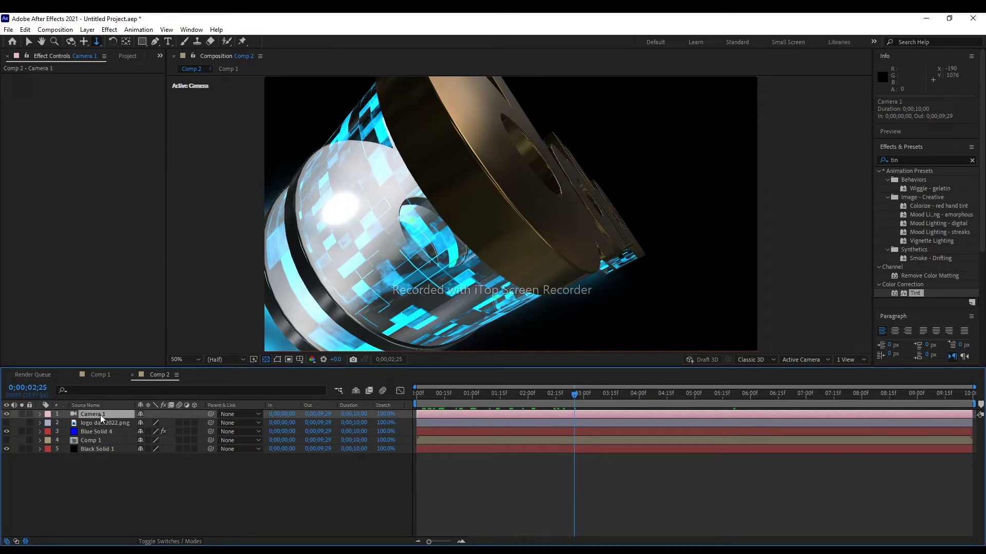
key("ctrl+shift+d")
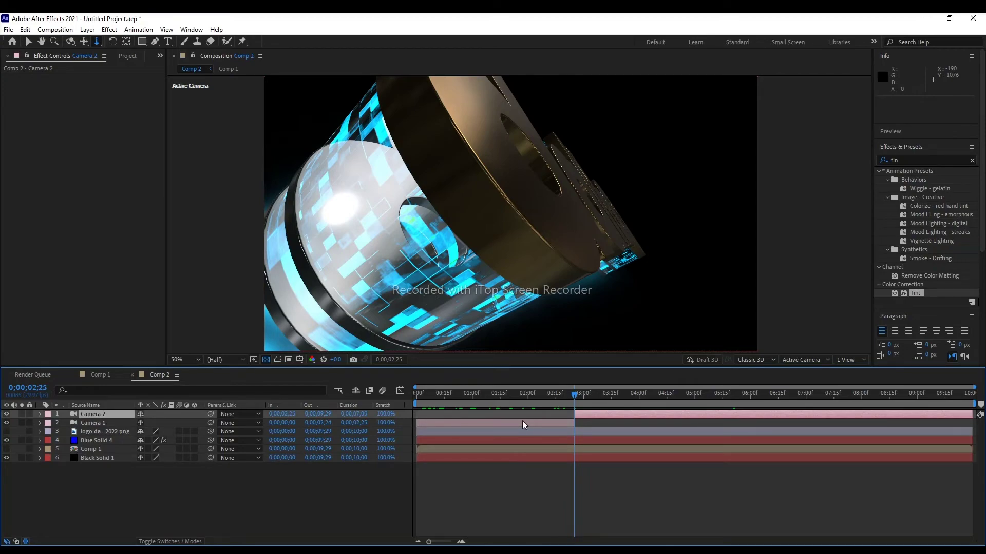
Redo the Camera 1 split at 2;25 and review the shot up to the cut.
key("ctrl+z")
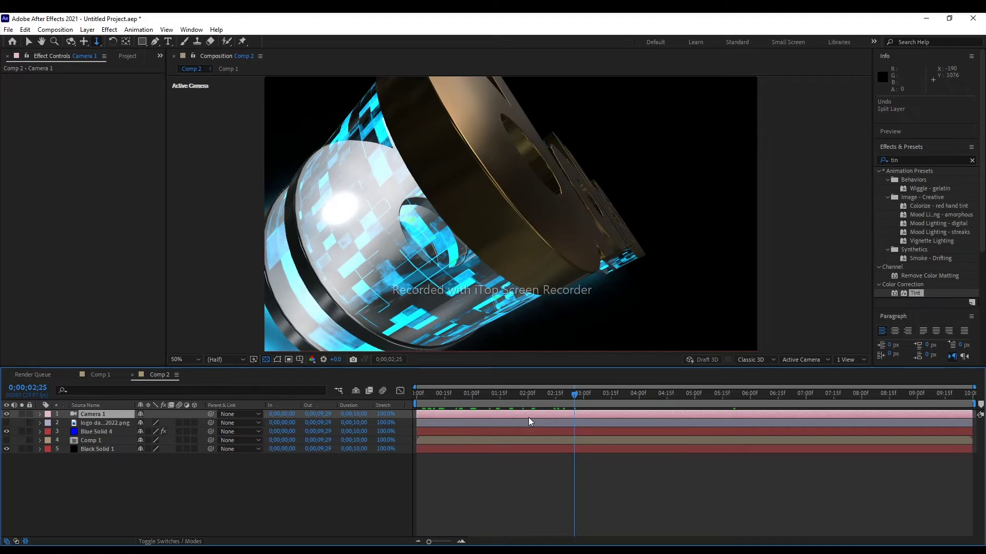
key("ctrl+d")
key("ctrl+z")
key("ctrl+shift+d")
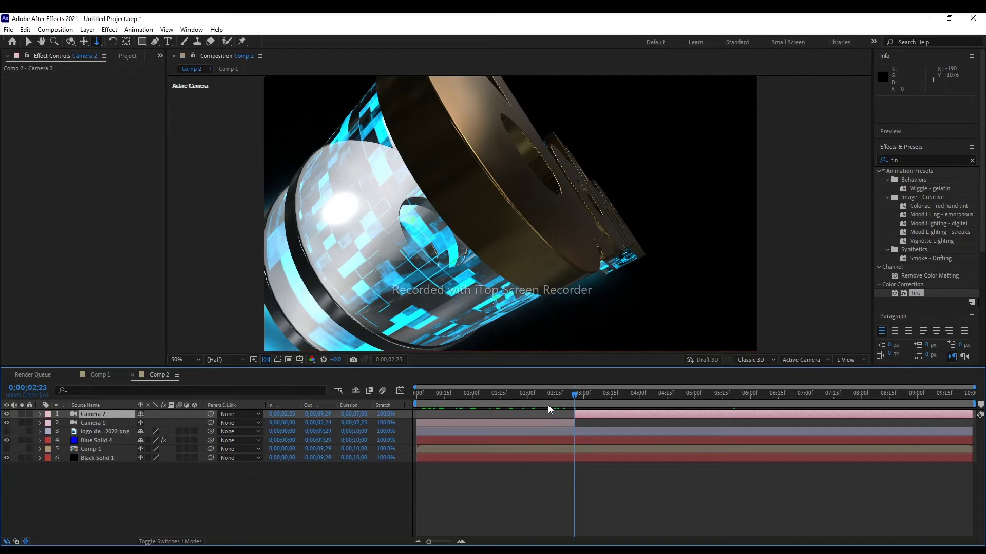
left_click_drag(573, 399, 411, 396)
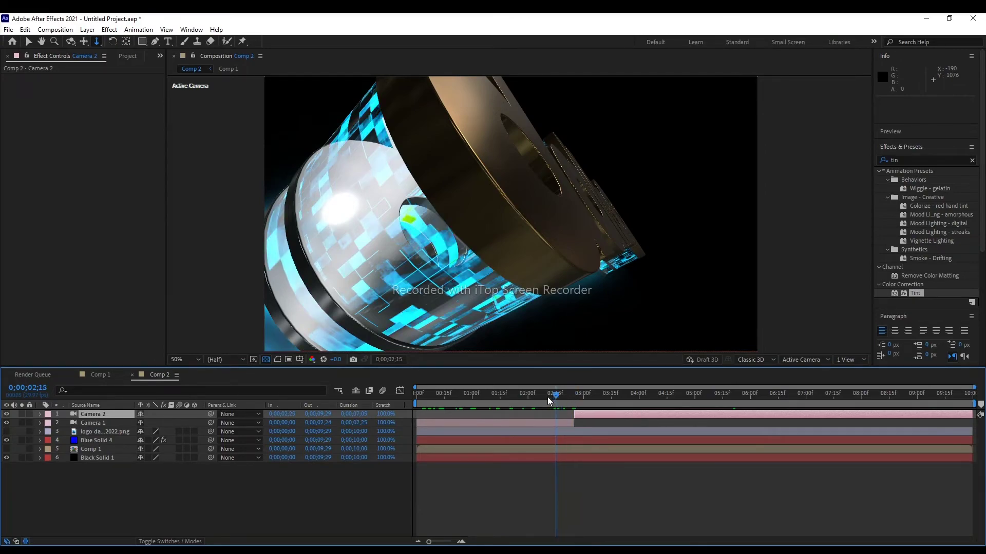
left_click_drag(411, 396, 607, 401)
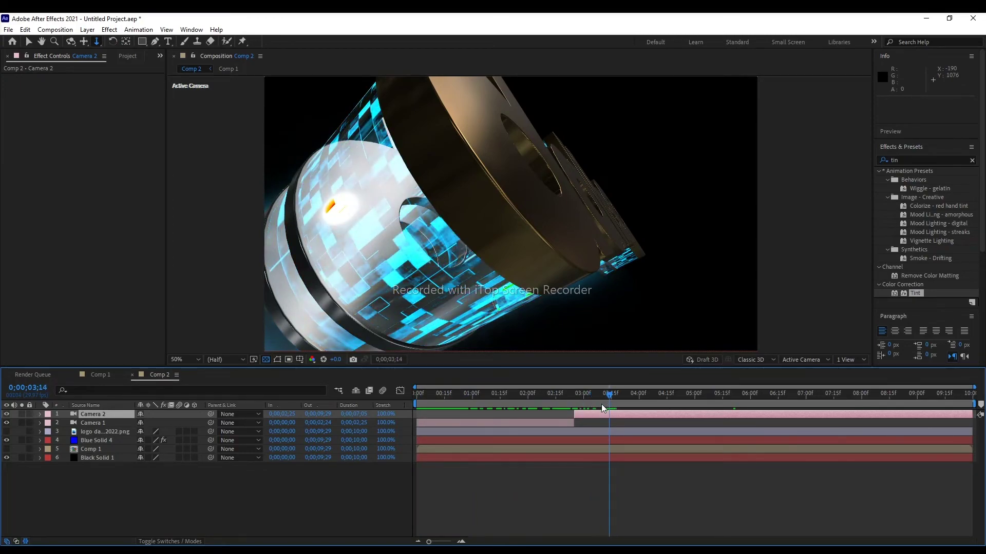
Undo that split and re-split Camera 1 at 3;15 so Camera 2 starts there.
key("ctrl+z")
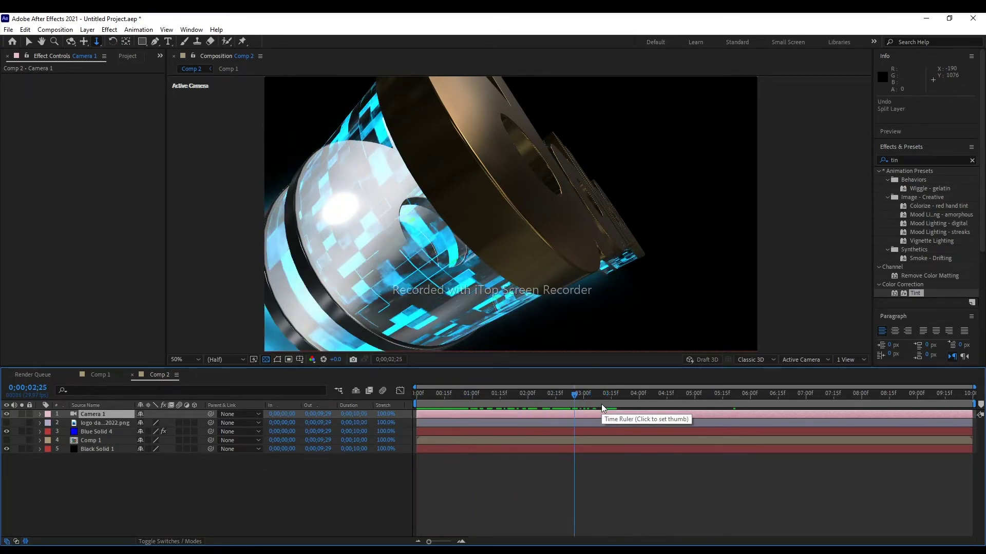
left_click(595, 393)
left_click(611, 393)
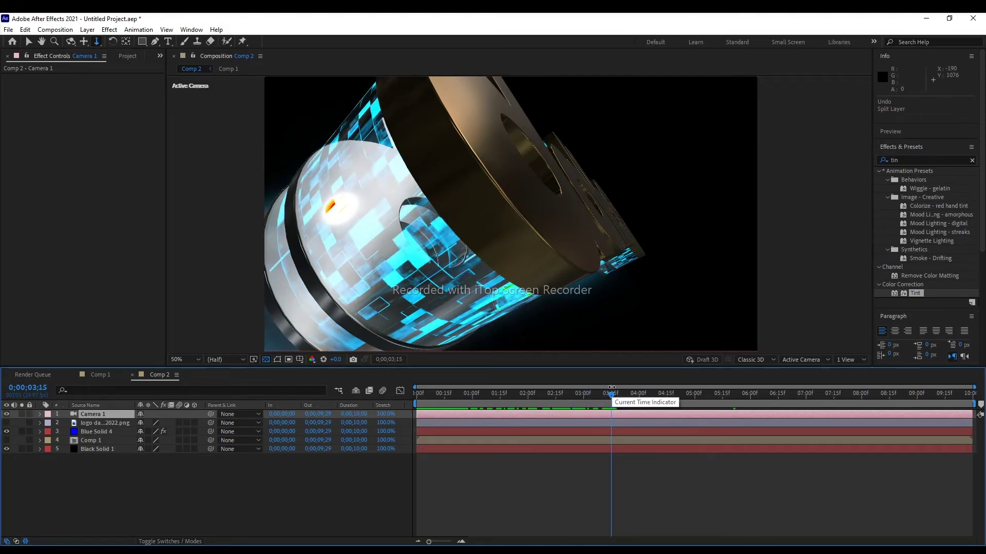
key("ctrl+shift+d")
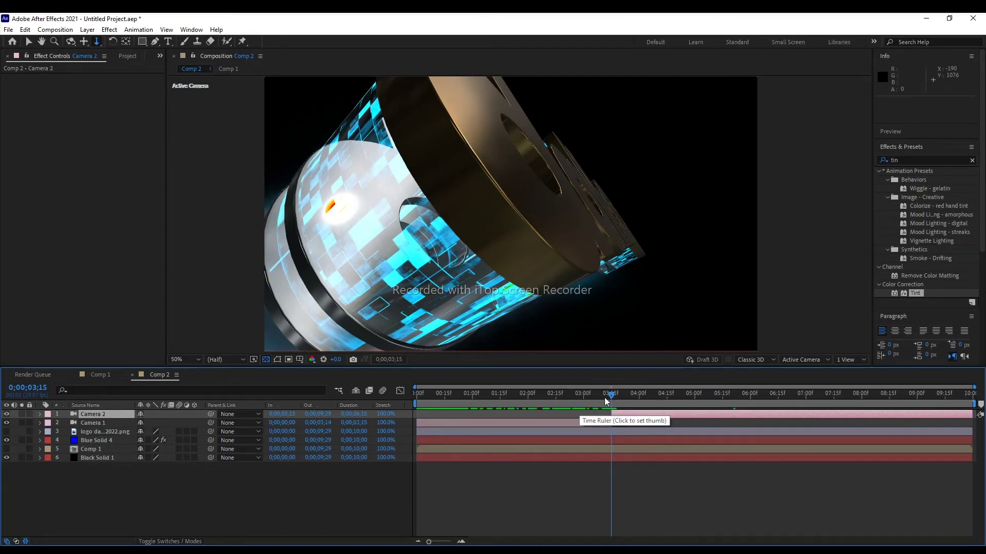
left_click_drag(611, 394, 581, 386)
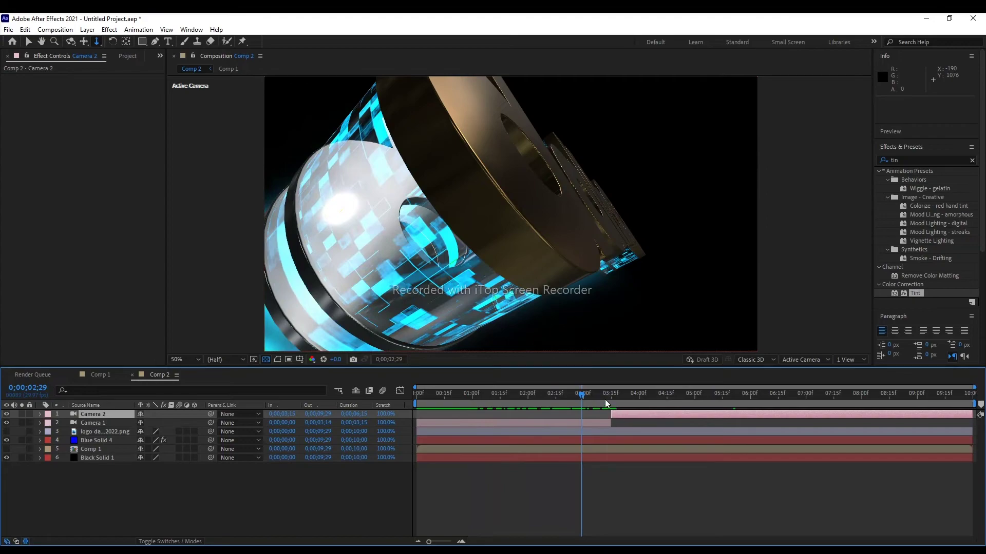
left_click_drag(581, 394, 622, 393)
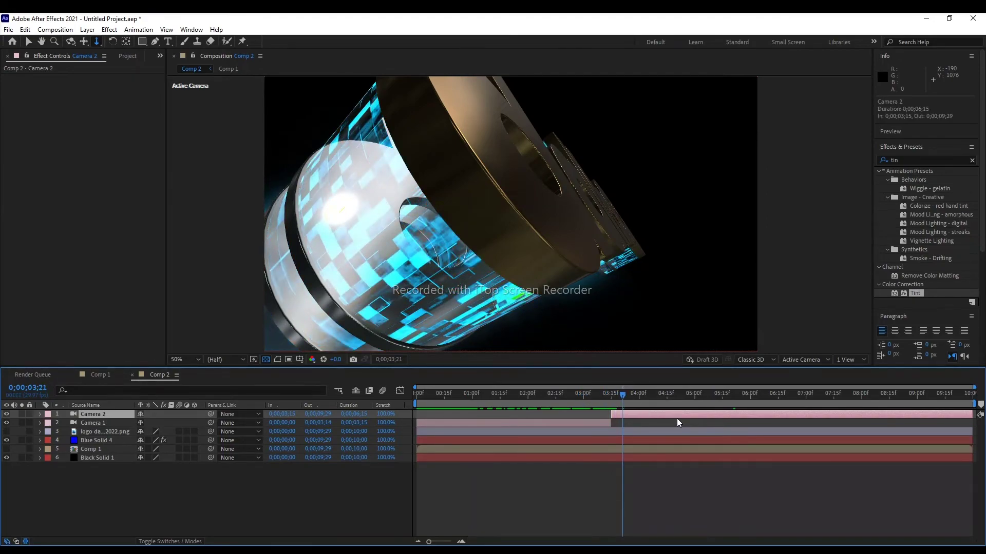
left_click(71, 41)
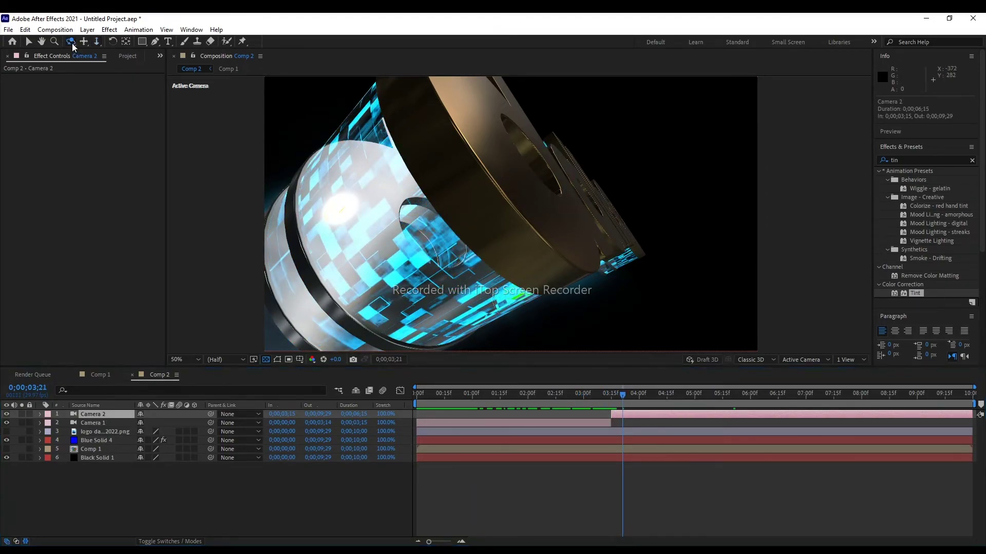
Orbit and dolly Camera 2 at 3;21, zooming the viewer between 25% and 50%, to face the lettering.
mouse_move(478, 170)
left_mouse_down()
mouse_move(421, 186)
mouse_move(366, 179)
left_mouse_up()
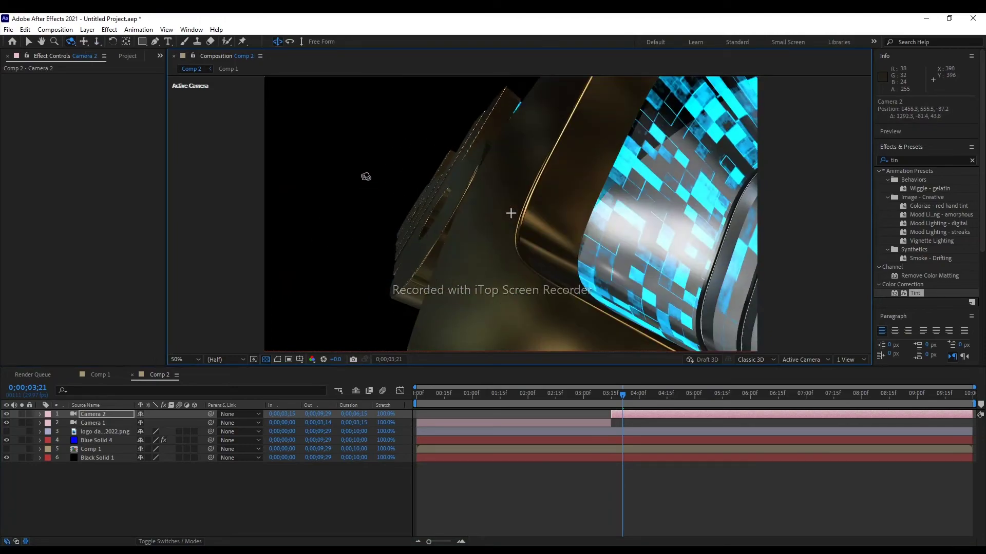
key("comma")
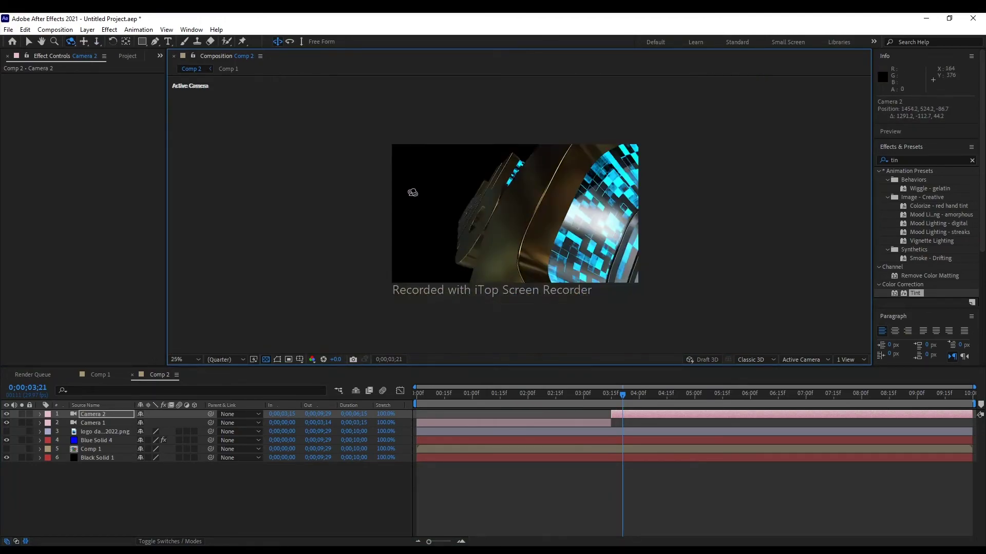
key("period")
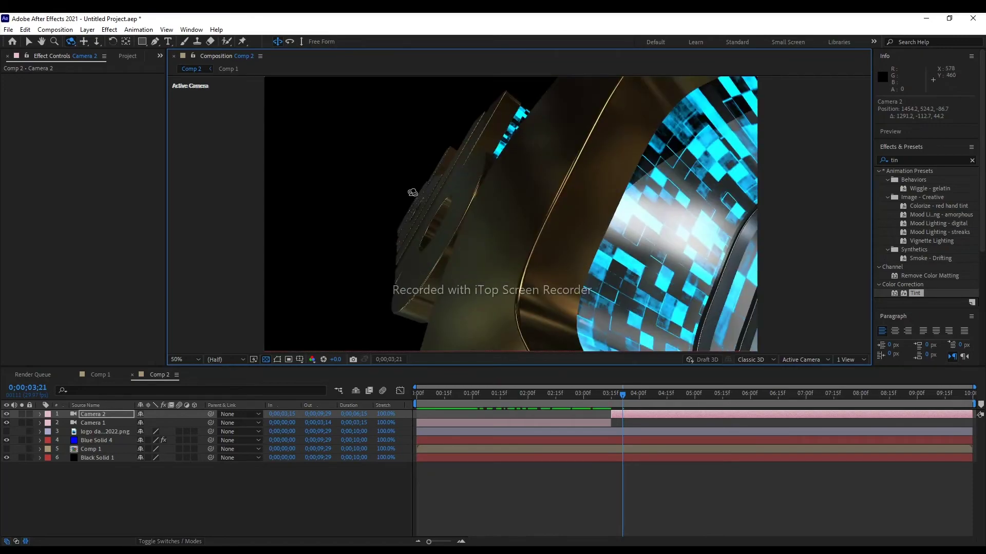
key("comma")
key("period")
key("comma")
left_click(97, 42)
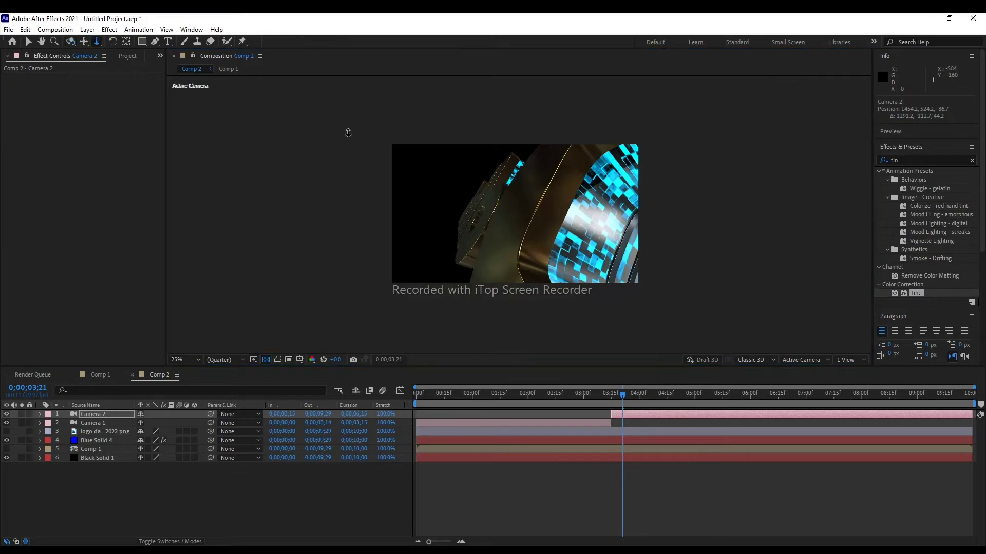
left_click_drag(481, 164, 491, 200)
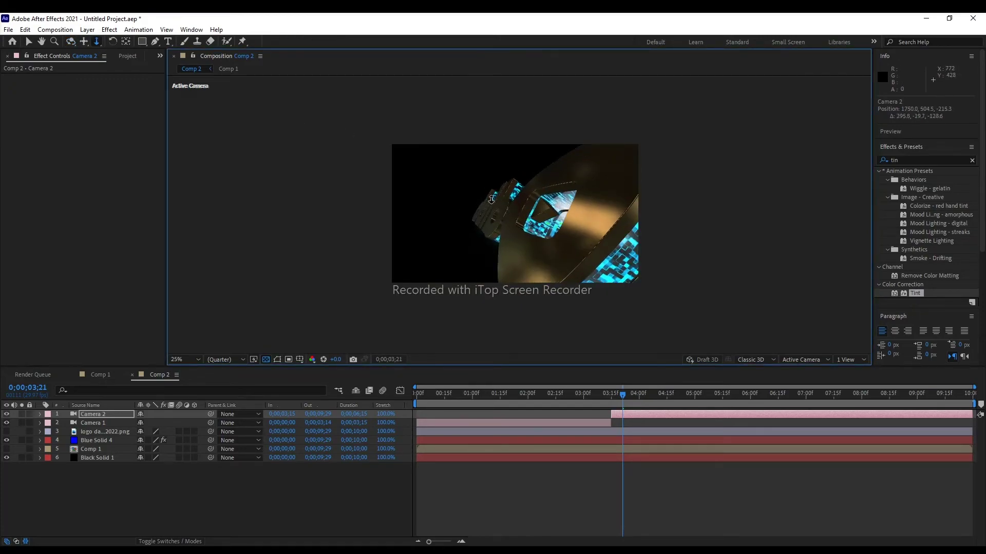
left_click(70, 41)
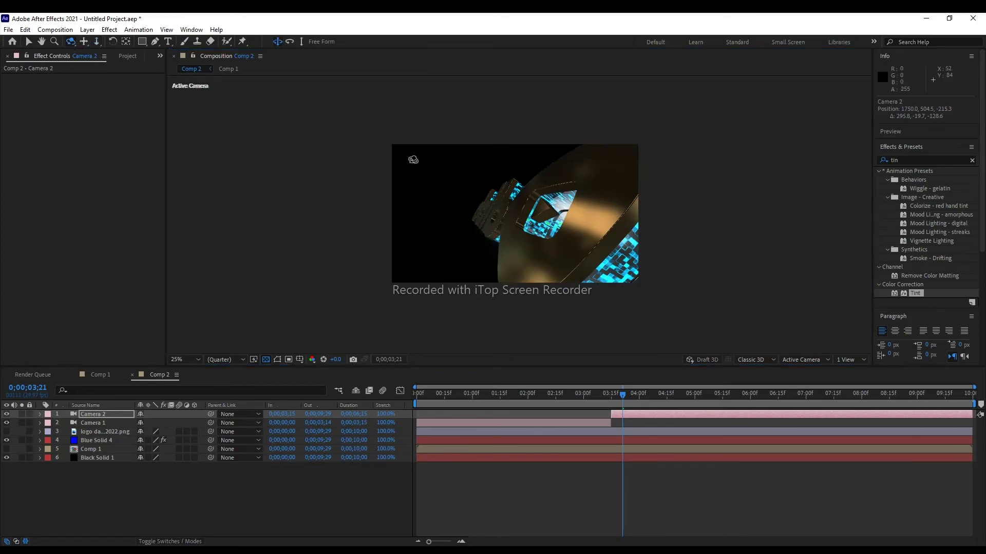
mouse_move(454, 177)
left_mouse_down()
mouse_move(470, 175)
mouse_move(449, 178)
left_mouse_up()
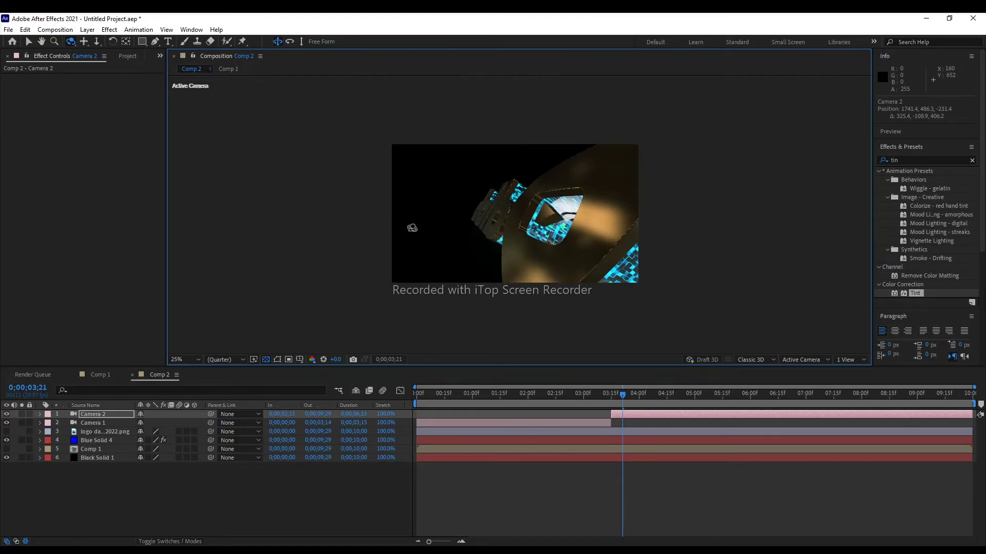
left_click_drag(482, 231, 503, 228)
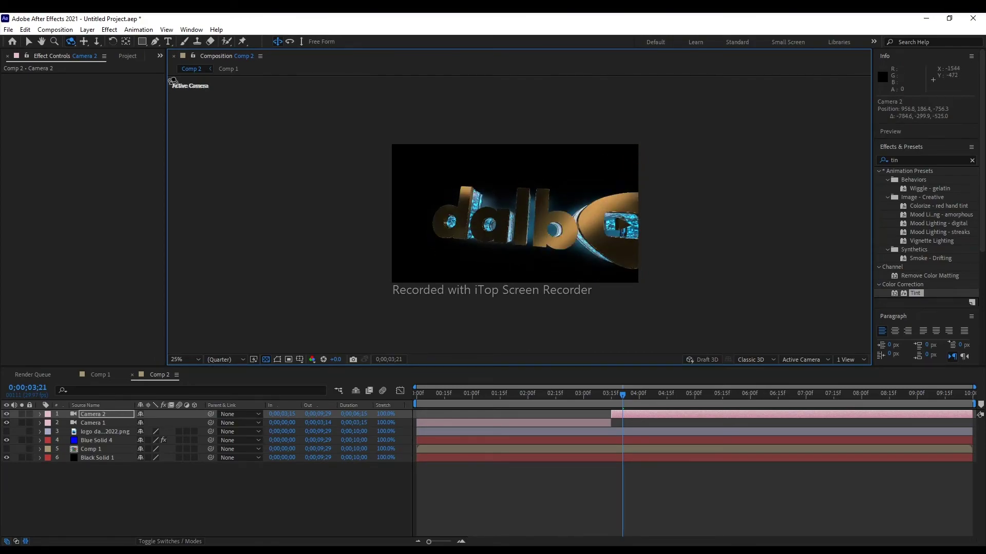
Move Camera 2 to 1486.3, 341.6, -248.1, framing the b and play-icon o close up.
left_click(97, 41)
left_click_drag(580, 254, 578, 211)
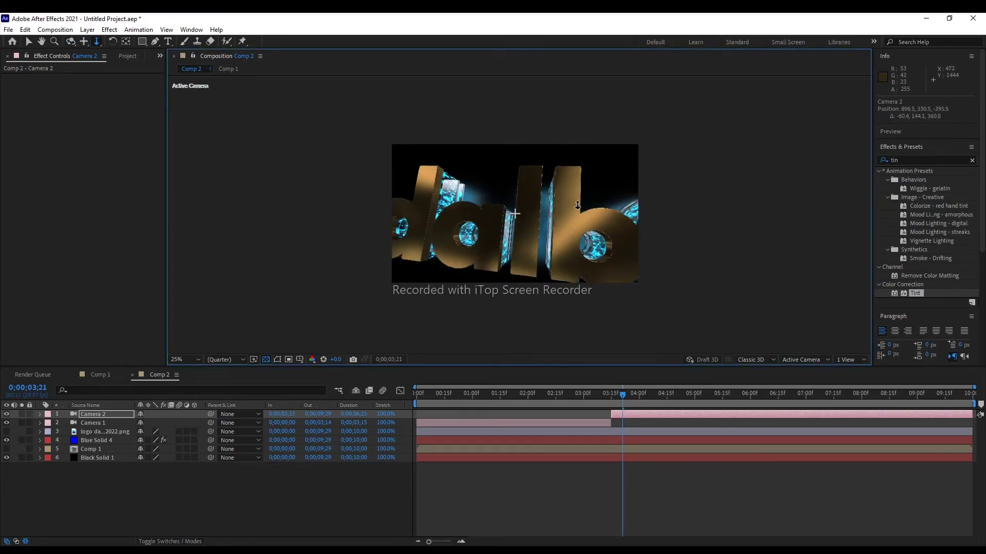
left_click(83, 42)
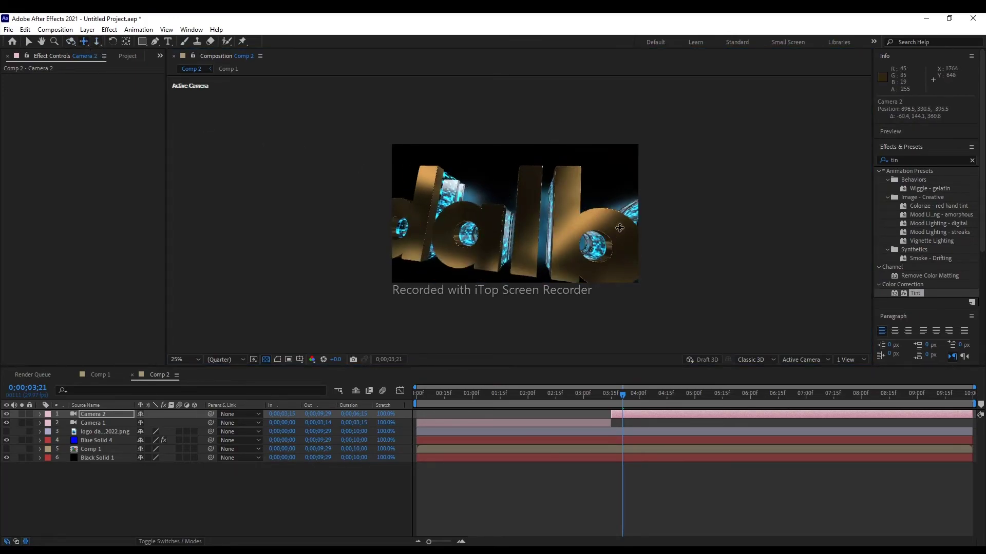
left_click_drag(612, 227, 517, 215)
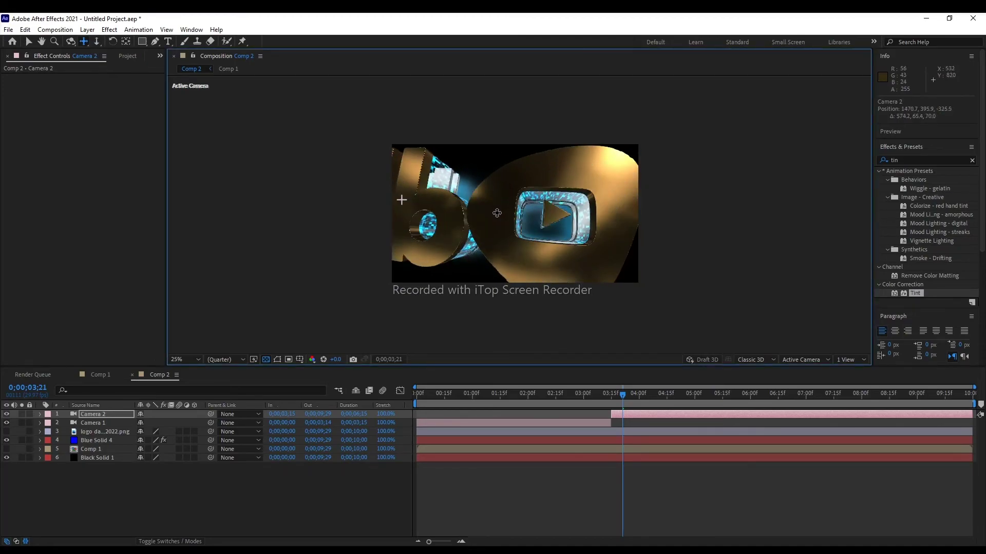
left_click_drag(517, 215, 517, 215)
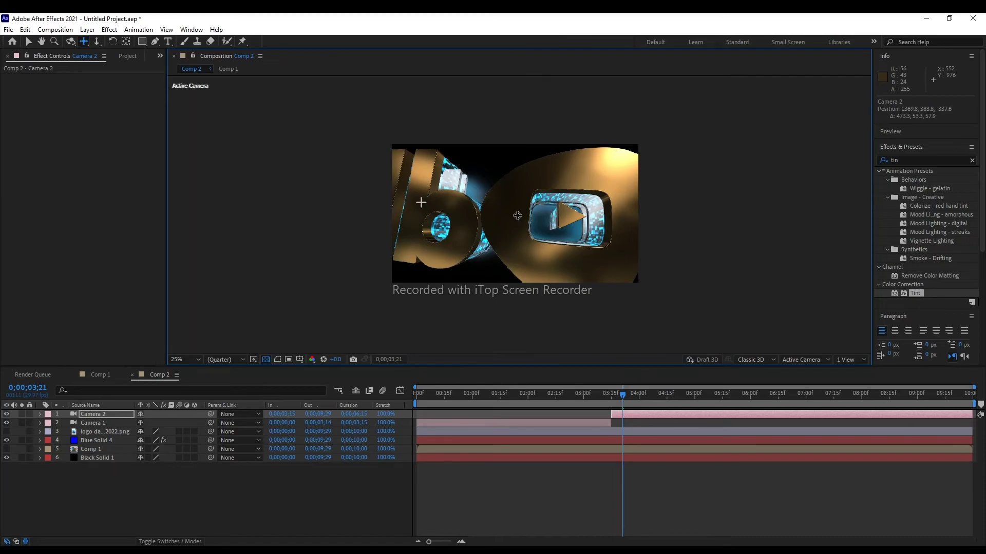
left_click_drag(517, 215, 500, 227)
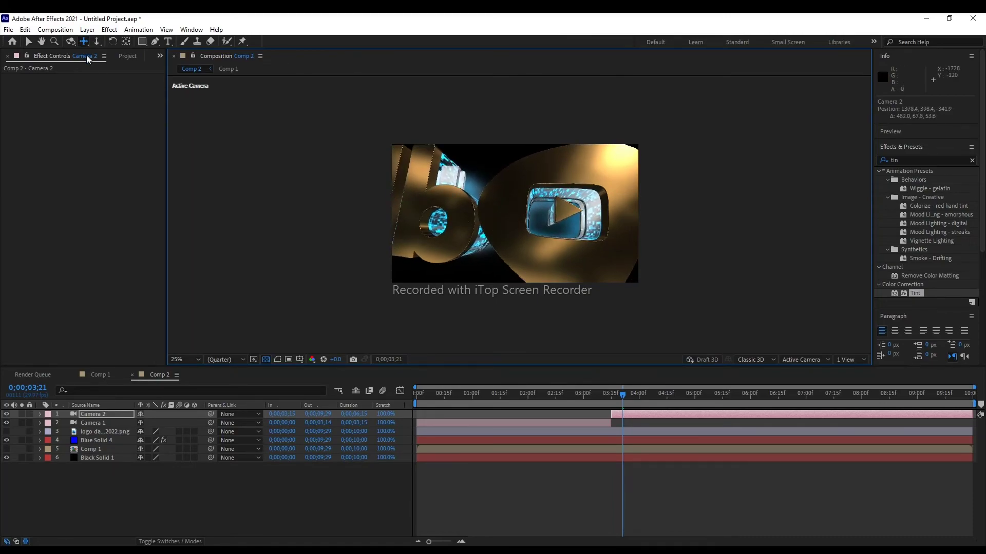
left_click(71, 41)
left_click_drag(492, 222, 418, 190)
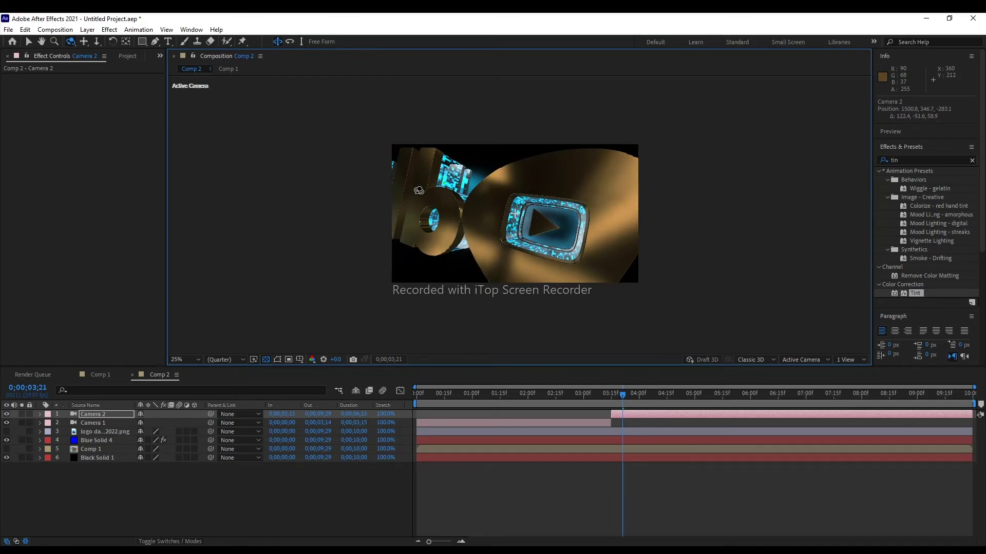
left_click_drag(419, 190, 420, 191)
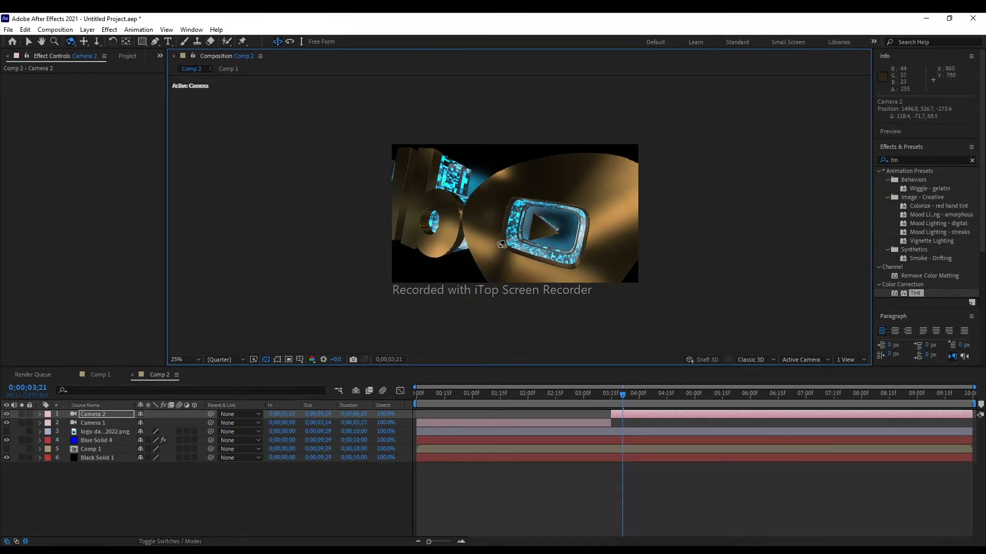
left_click(97, 42)
left_click_drag(491, 199, 491, 195)
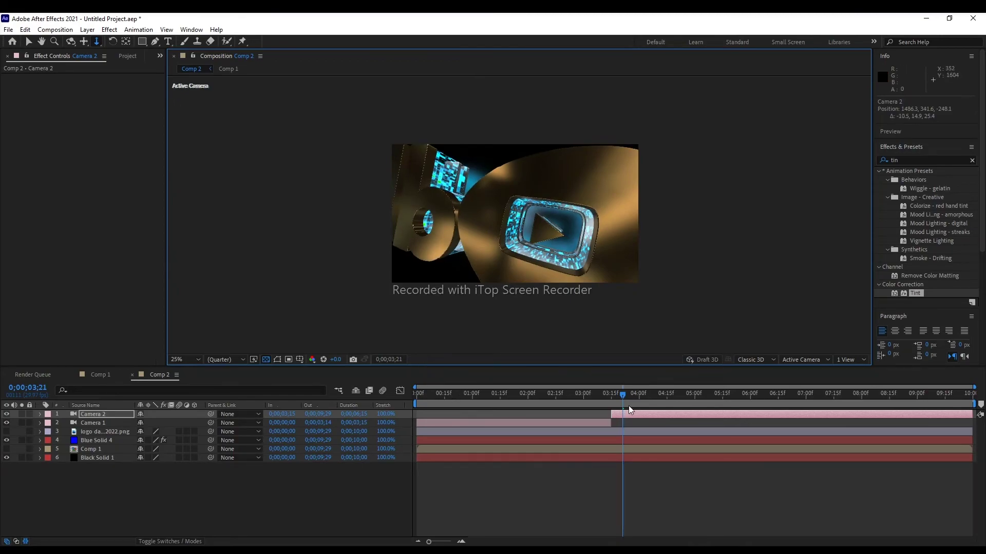
mouse_move(621, 393)
left_mouse_down()
mouse_move(439, 396)
mouse_move(632, 399)
left_mouse_up()
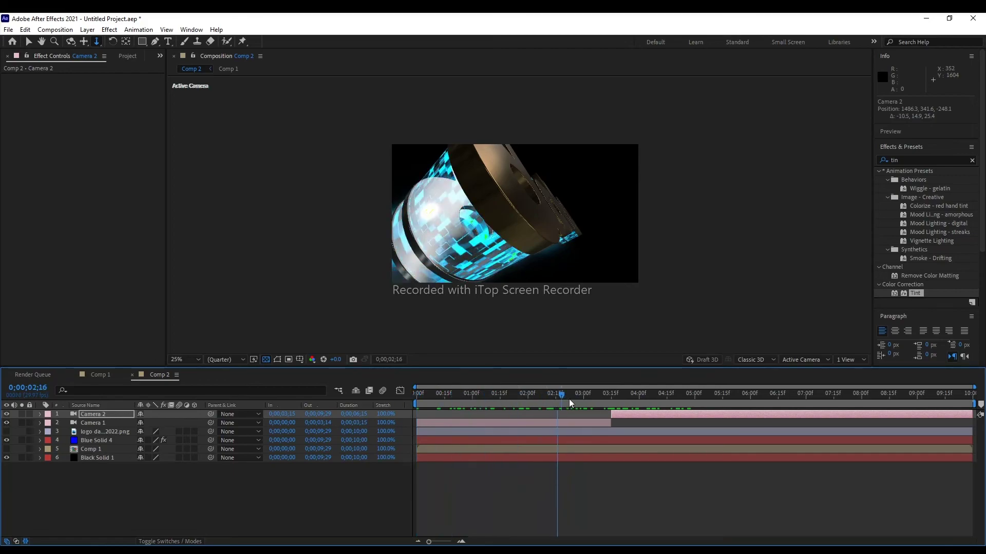
Split Camera 2 at 0;00;06;18 so a new Camera 3 runs to the end of the timeline.
left_click_drag(647, 404, 777, 396)
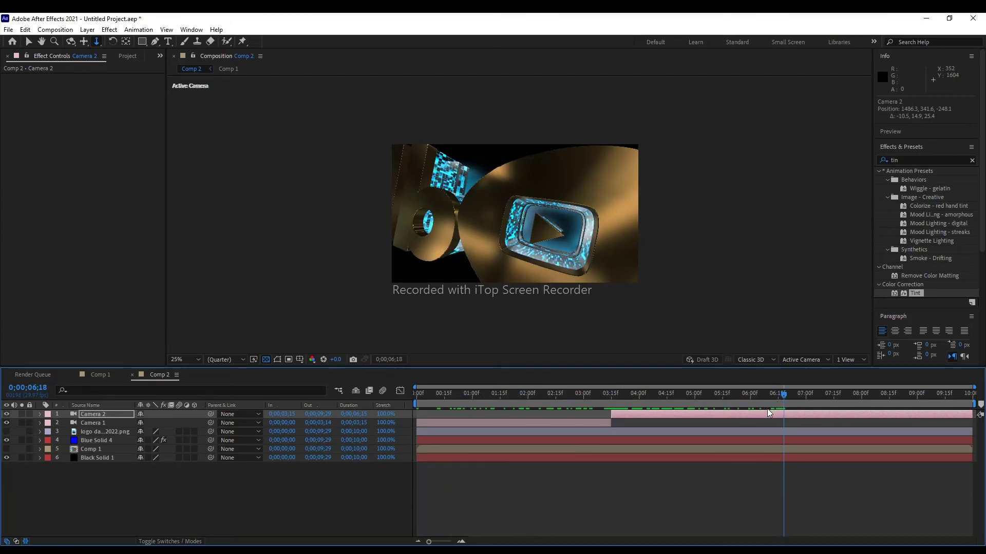
left_click(766, 415)
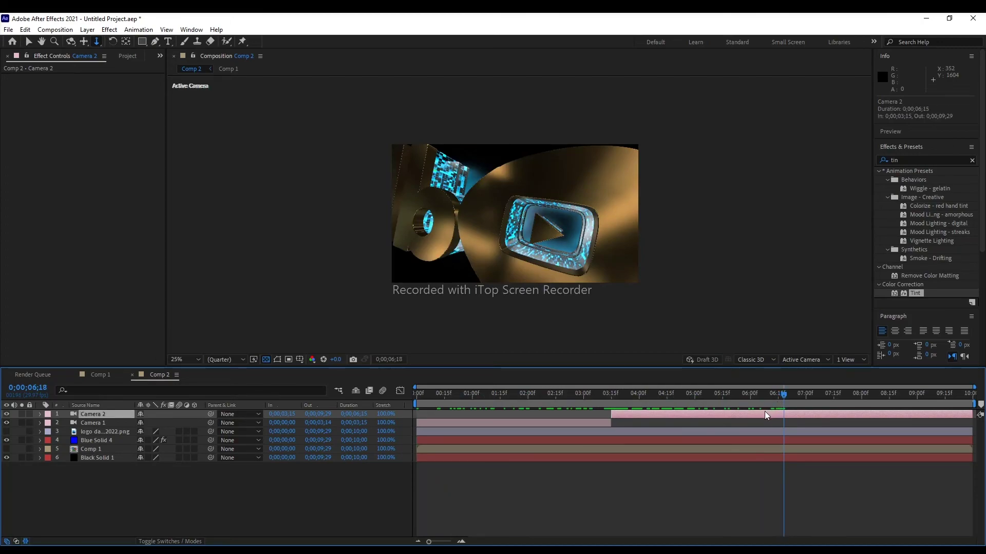
key("ctrl+shift+d")
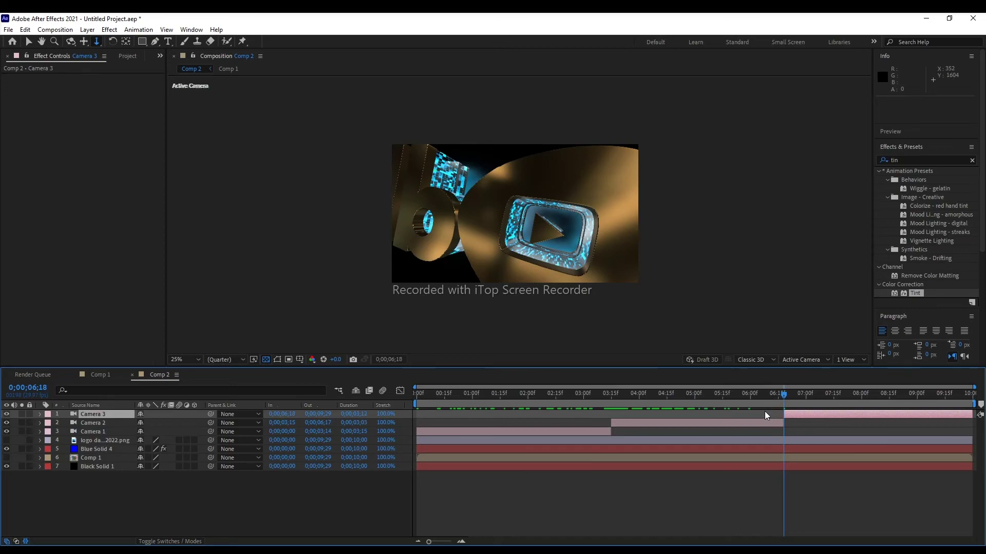
left_click_drag(784, 400, 795, 408)
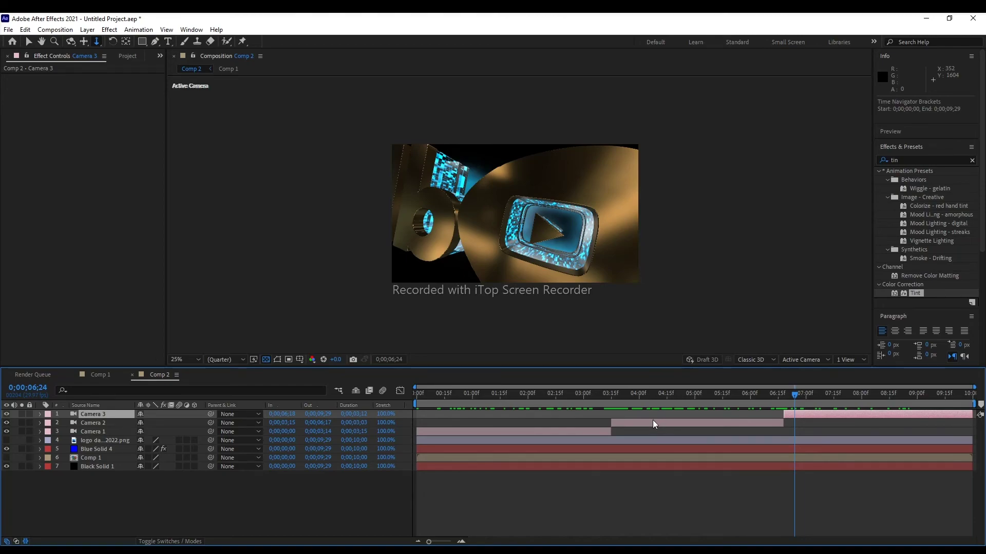
Compare Camera 1's and Camera 2's shots at 2;12, 4;04 and 4;07, selecting each camera layer.
left_click(652, 420)
left_click(651, 400)
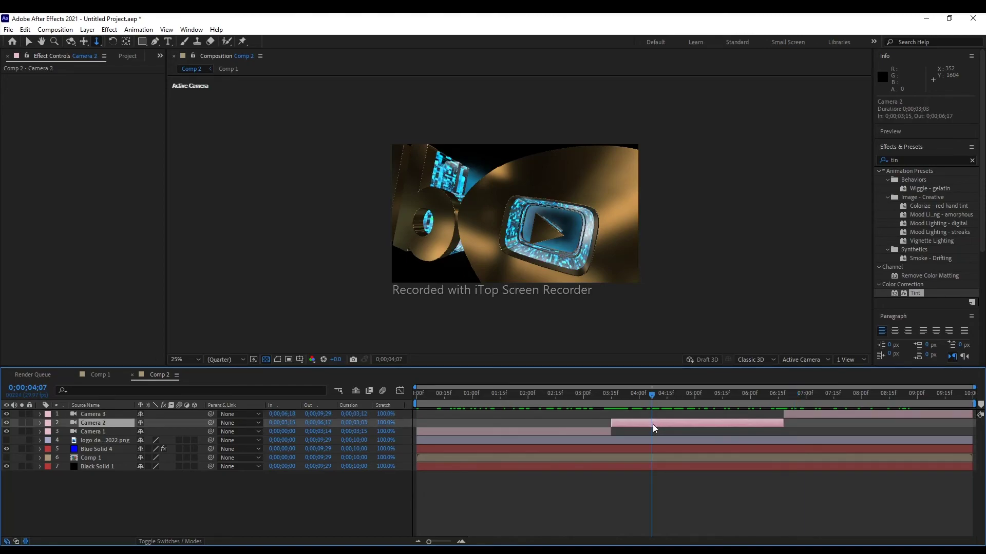
left_click(551, 396)
left_click(547, 434)
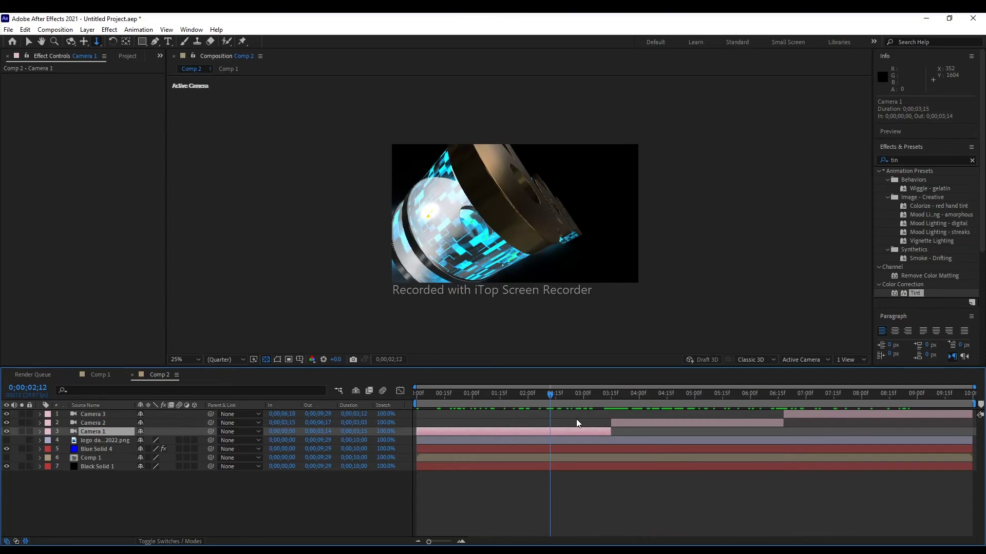
left_click(647, 394)
left_click(652, 424)
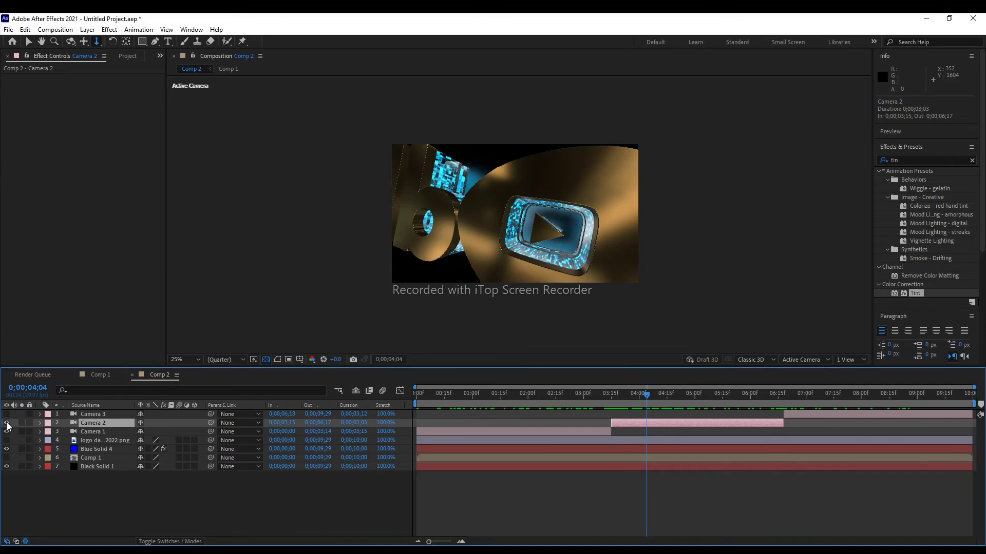
Hide the Camera 2 layer and step through Camera 1's shot from 1;17 to 3;09.
left_click(7, 423)
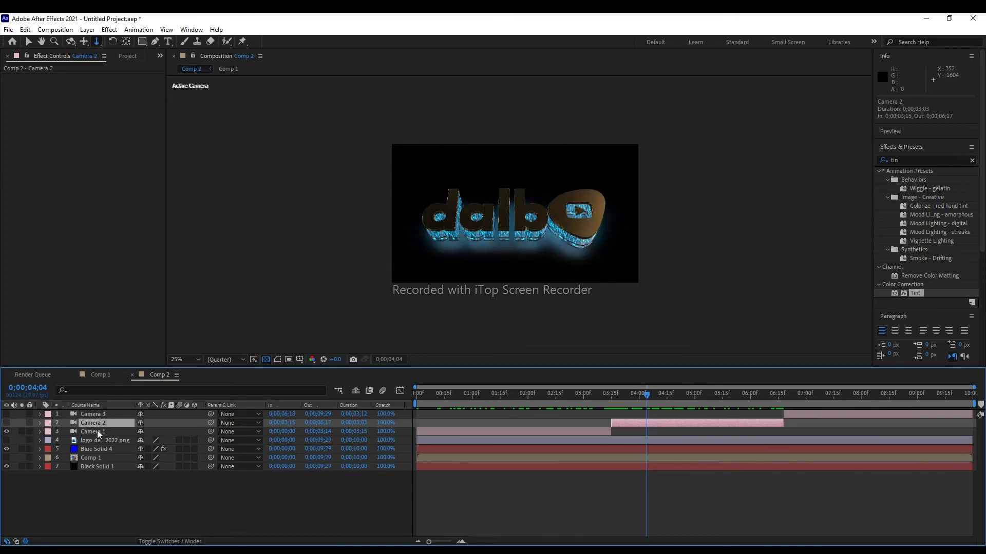
left_click(503, 394)
left_click(505, 433)
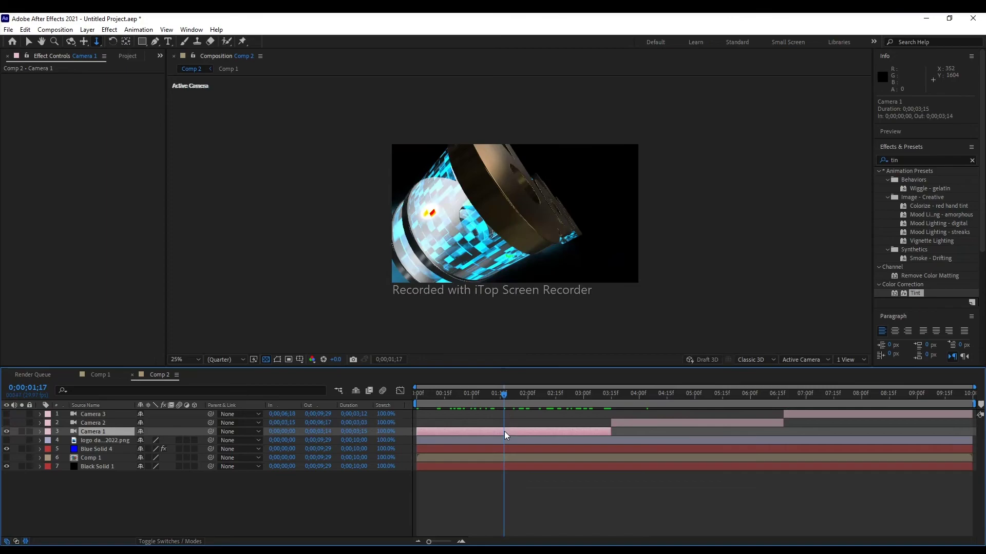
mouse_move(503, 396)
left_mouse_down()
mouse_move(628, 403)
mouse_move(417, 400)
left_mouse_up()
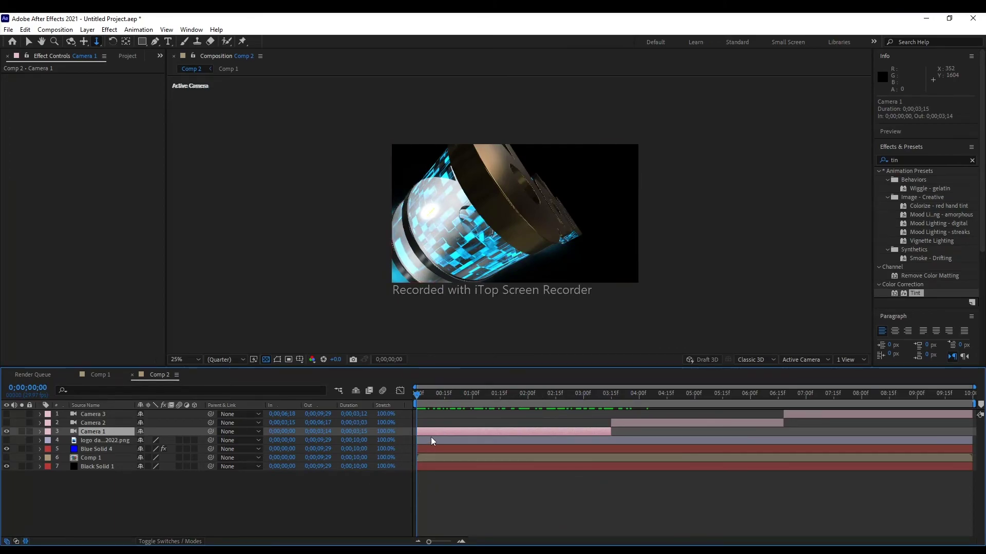
Reveal Camera 1's Camera Options and Transform values: position 163.0, 636.8, -133.0; point of interest 797.0, 568.0, 199.1.
left_click(40, 432)
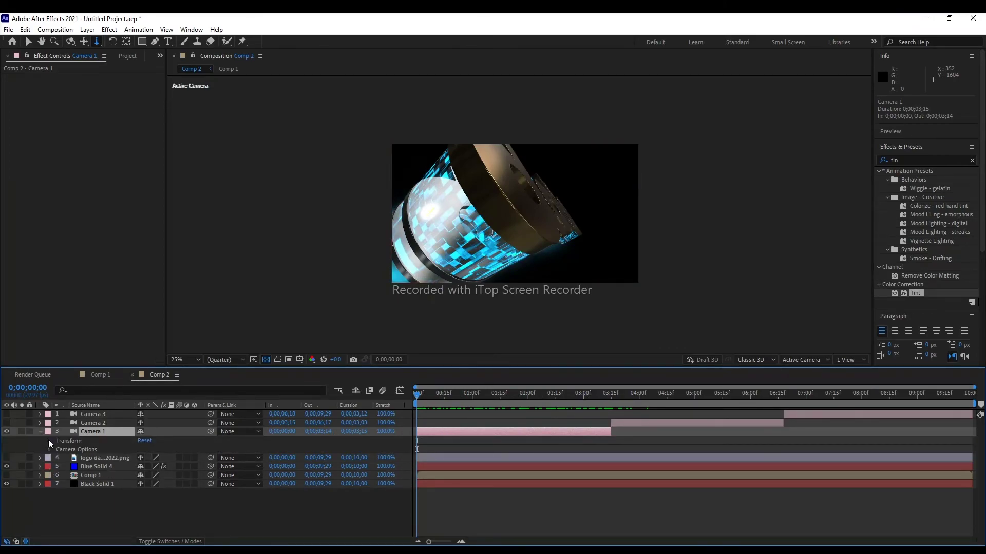
left_click(50, 441)
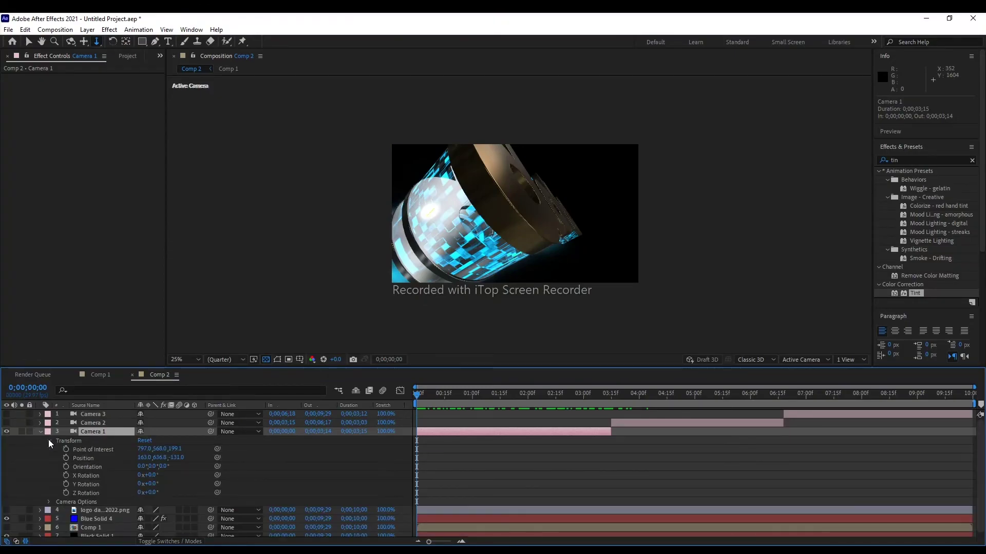
left_click(50, 442)
left_click(49, 450)
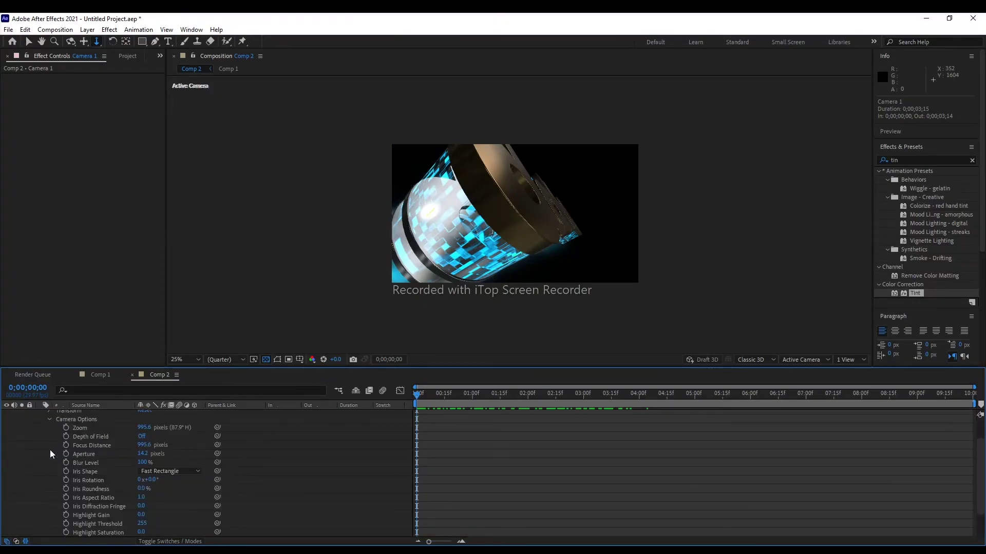
left_click(50, 420)
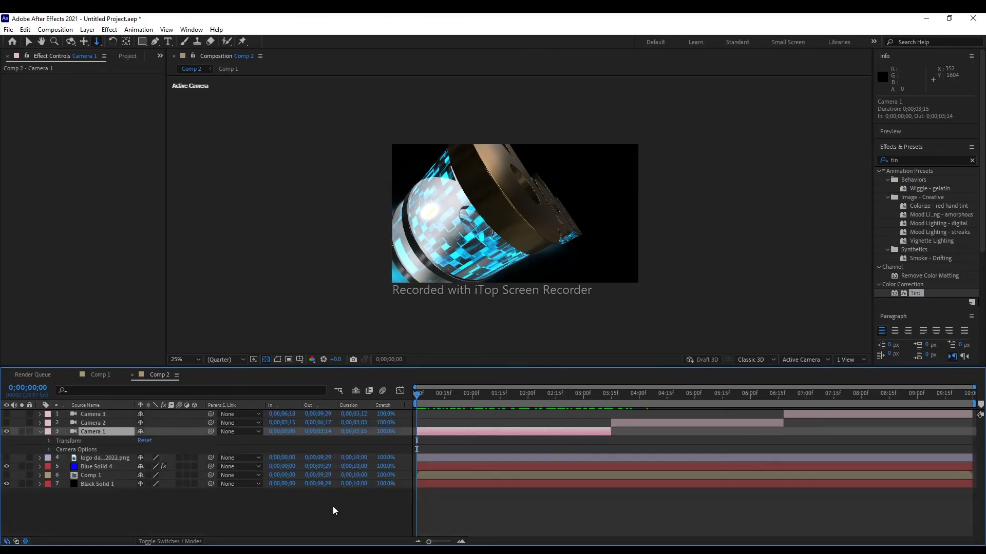
left_click(49, 451)
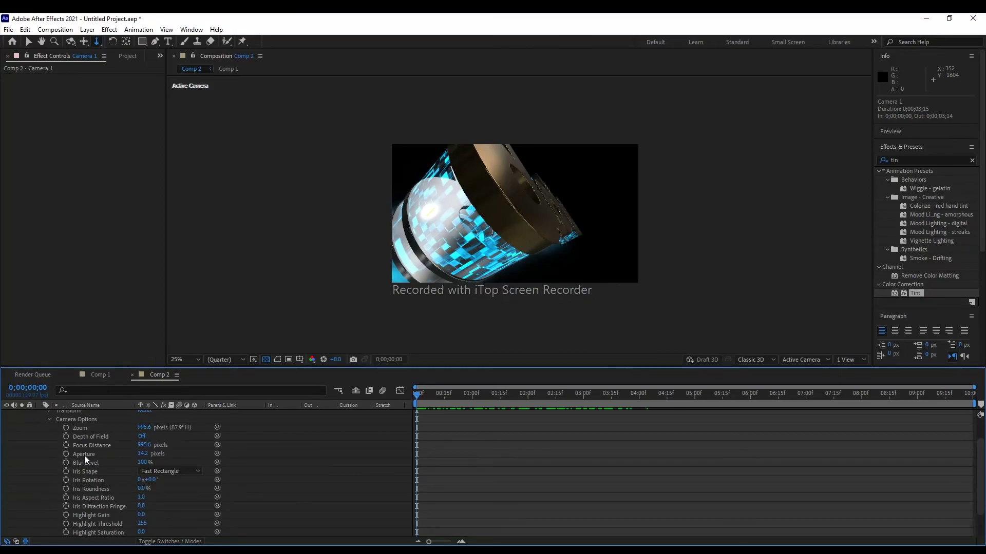
scroll(99, 492, "down", 2)
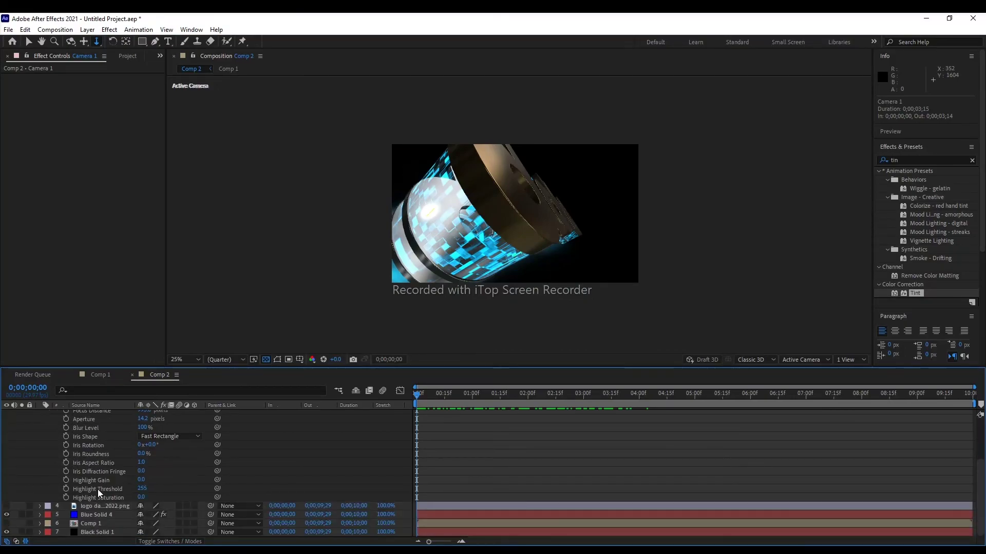
scroll(101, 498, "up", 2)
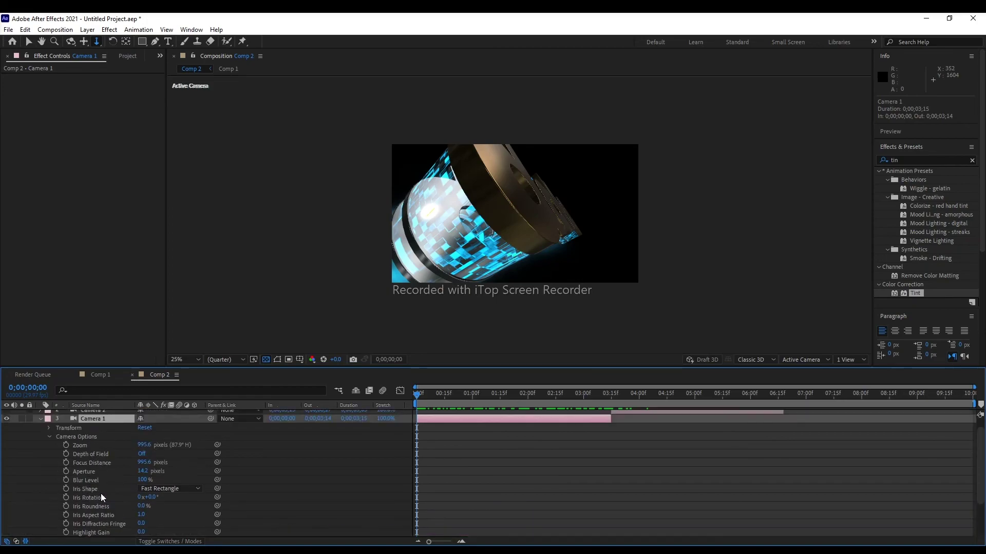
left_click(50, 429)
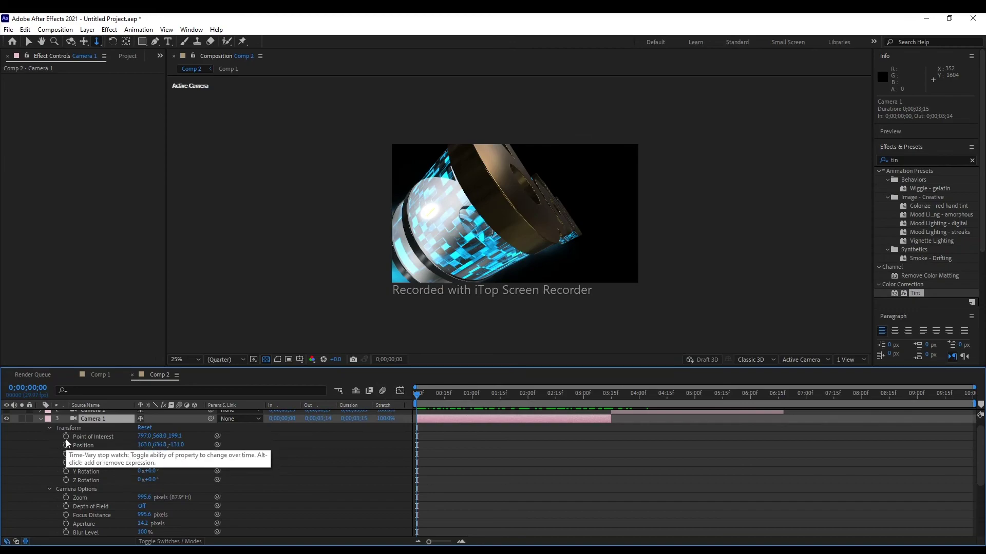
Set starting keyframes for Camera 1's Point of Interest and Position at 0;00;00;00.
left_click(48, 491)
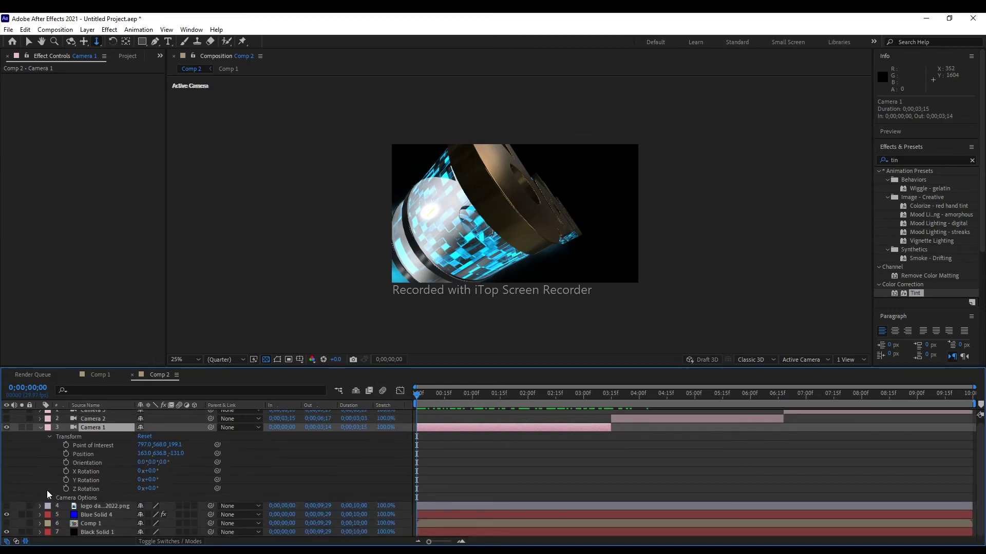
left_click(66, 445)
left_click(66, 454)
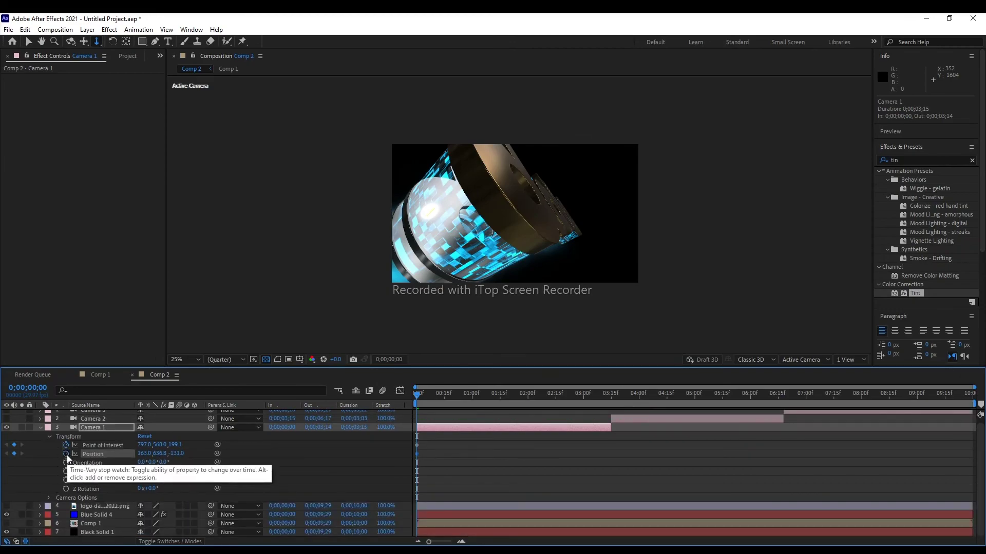
Move the playhead to Camera 1's last frame at 3;14 and preview the camera sequence.
left_click_drag(416, 398, 612, 408)
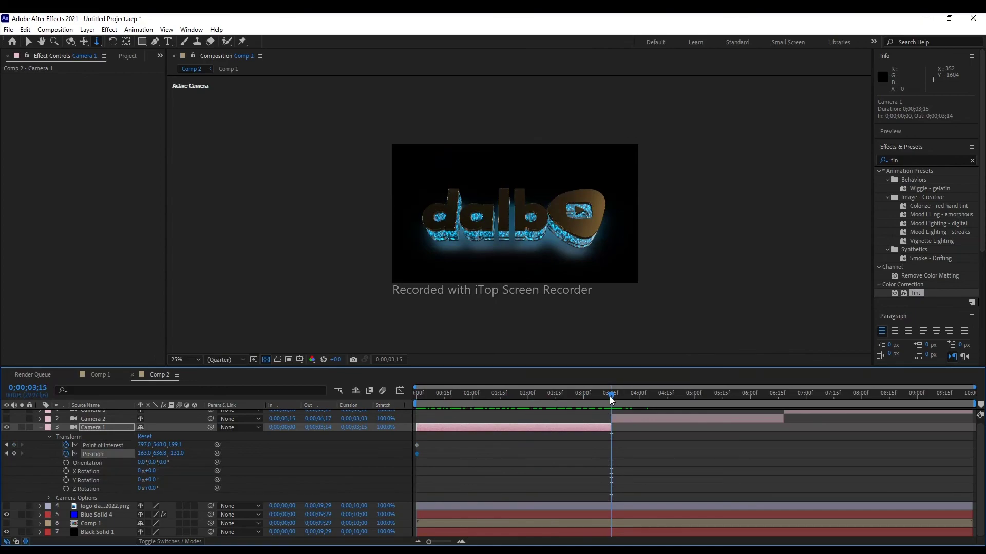
left_click_drag(611, 400, 609, 401)
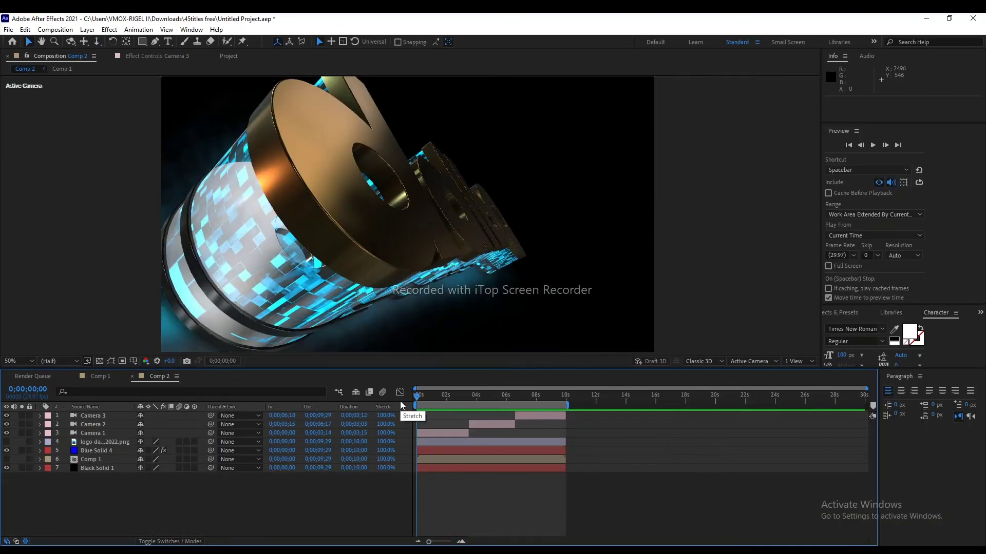
key("space")
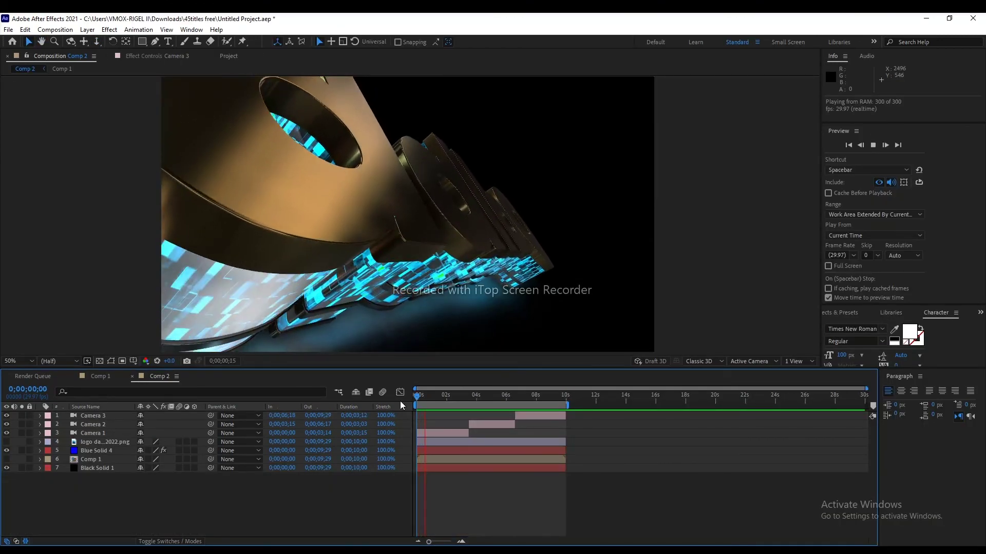